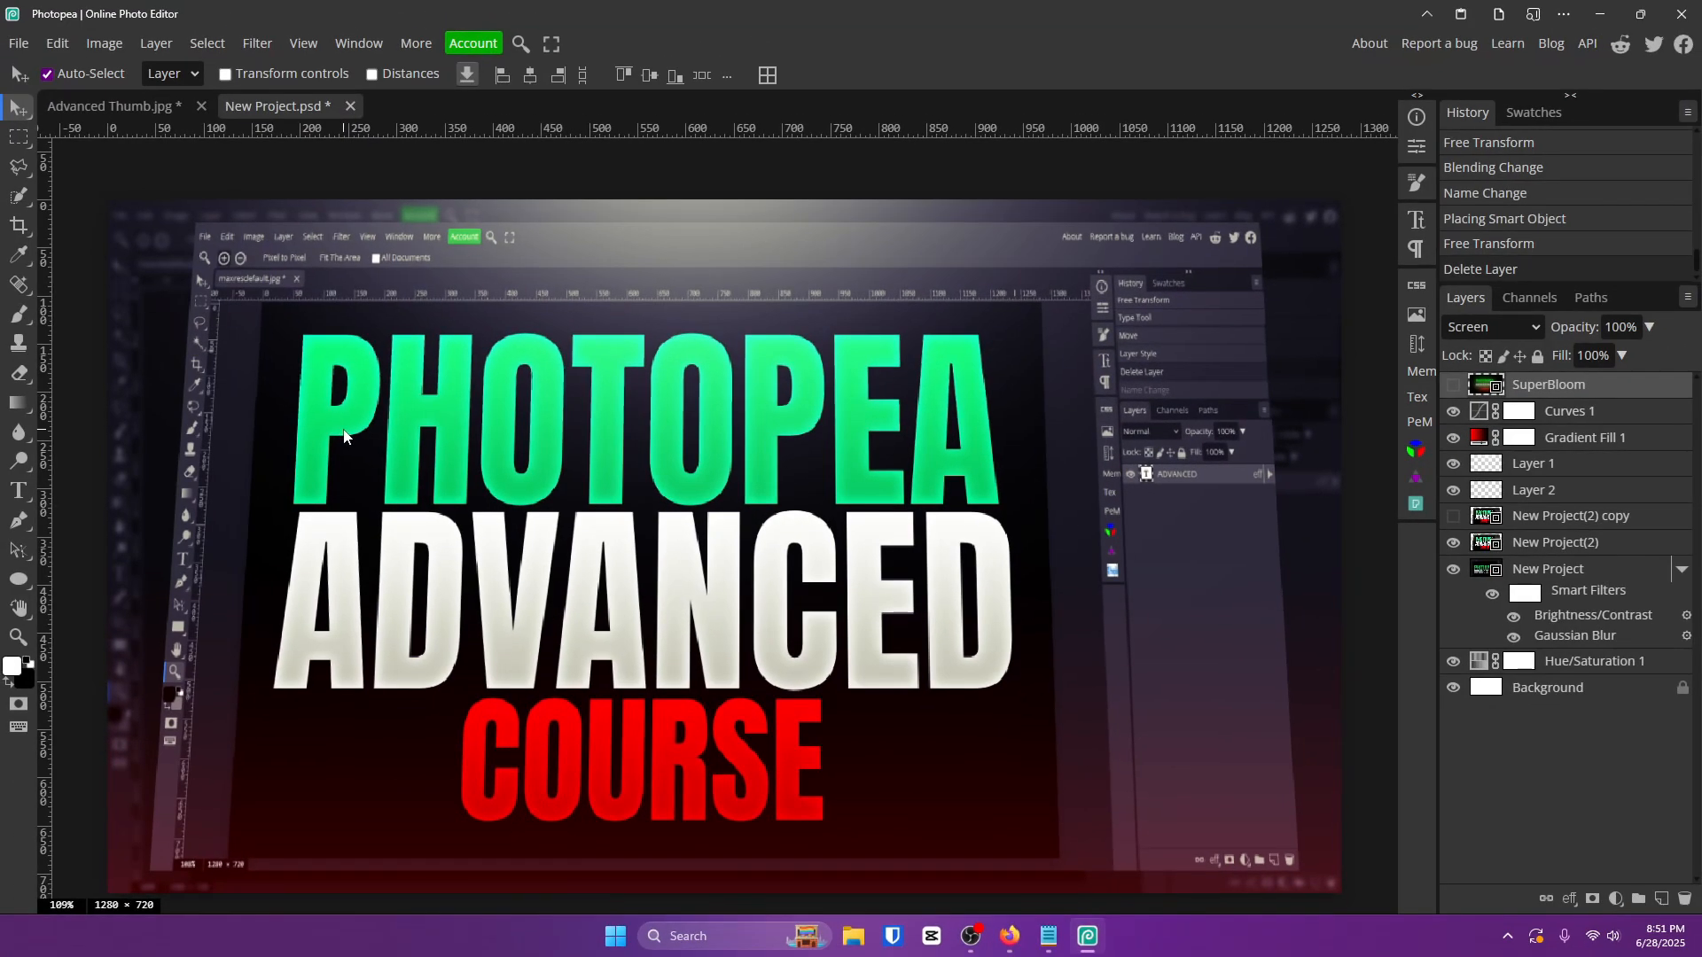
Add a white text layer reading "TEXT" in the Anton font and move it over the middle of the thumbnail.
click(18, 490)
click(706, 532)
text(TEXT)
click(776, 75)
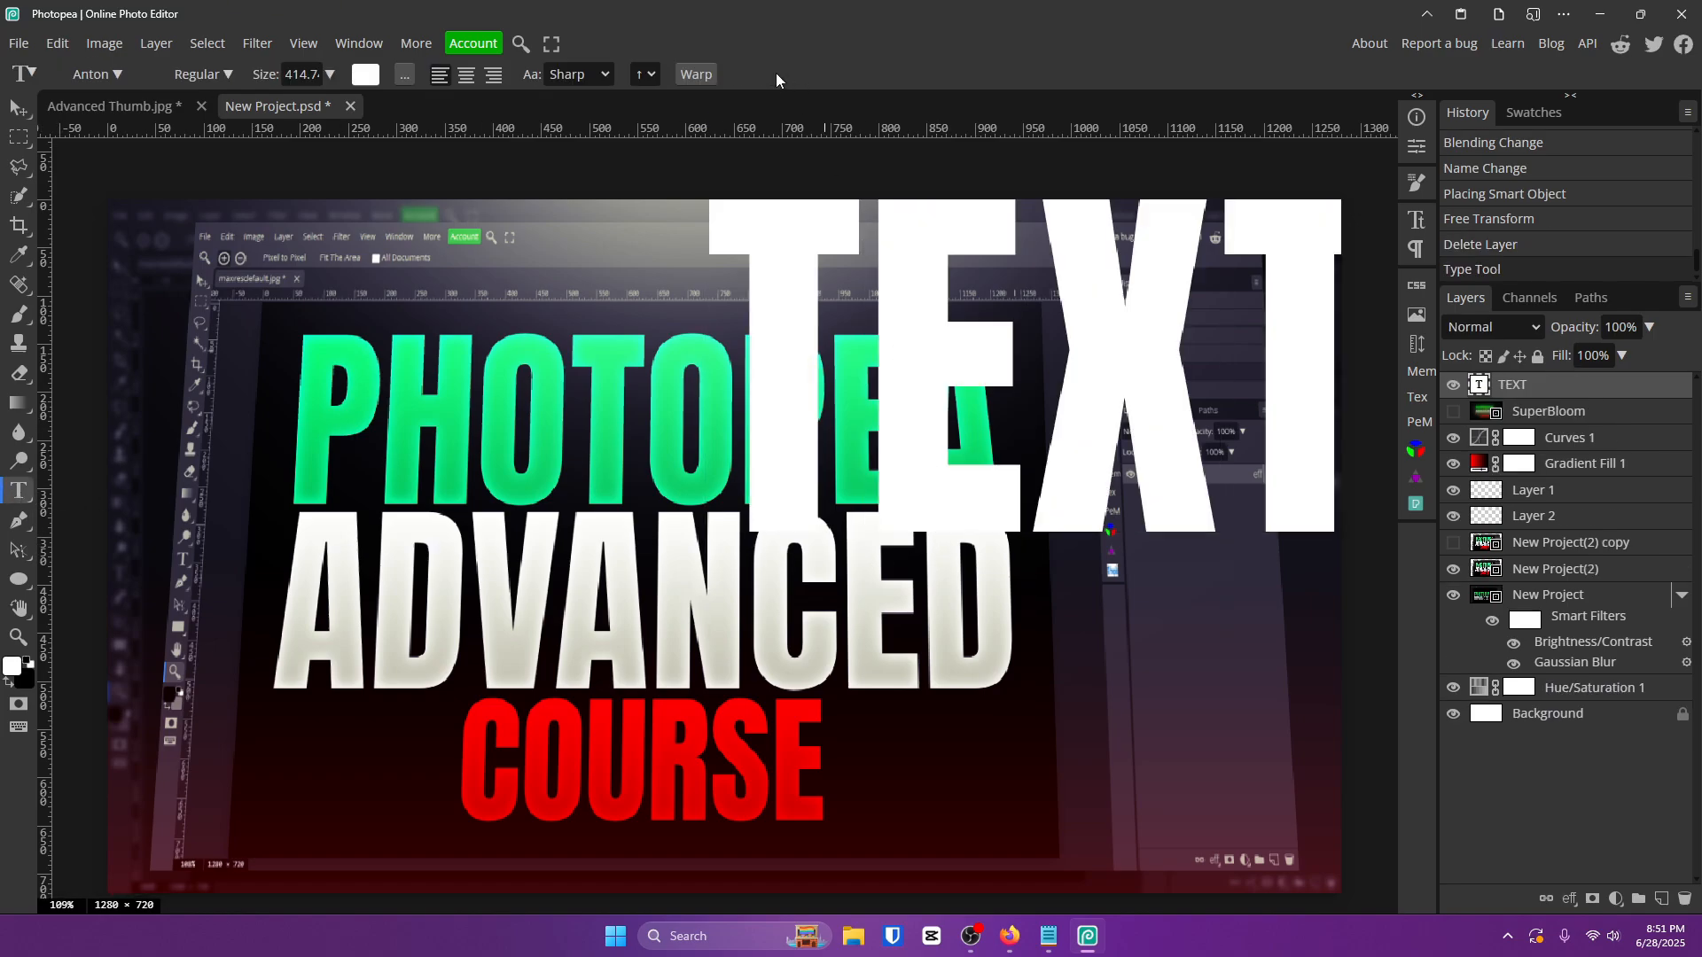
click(27, 110)
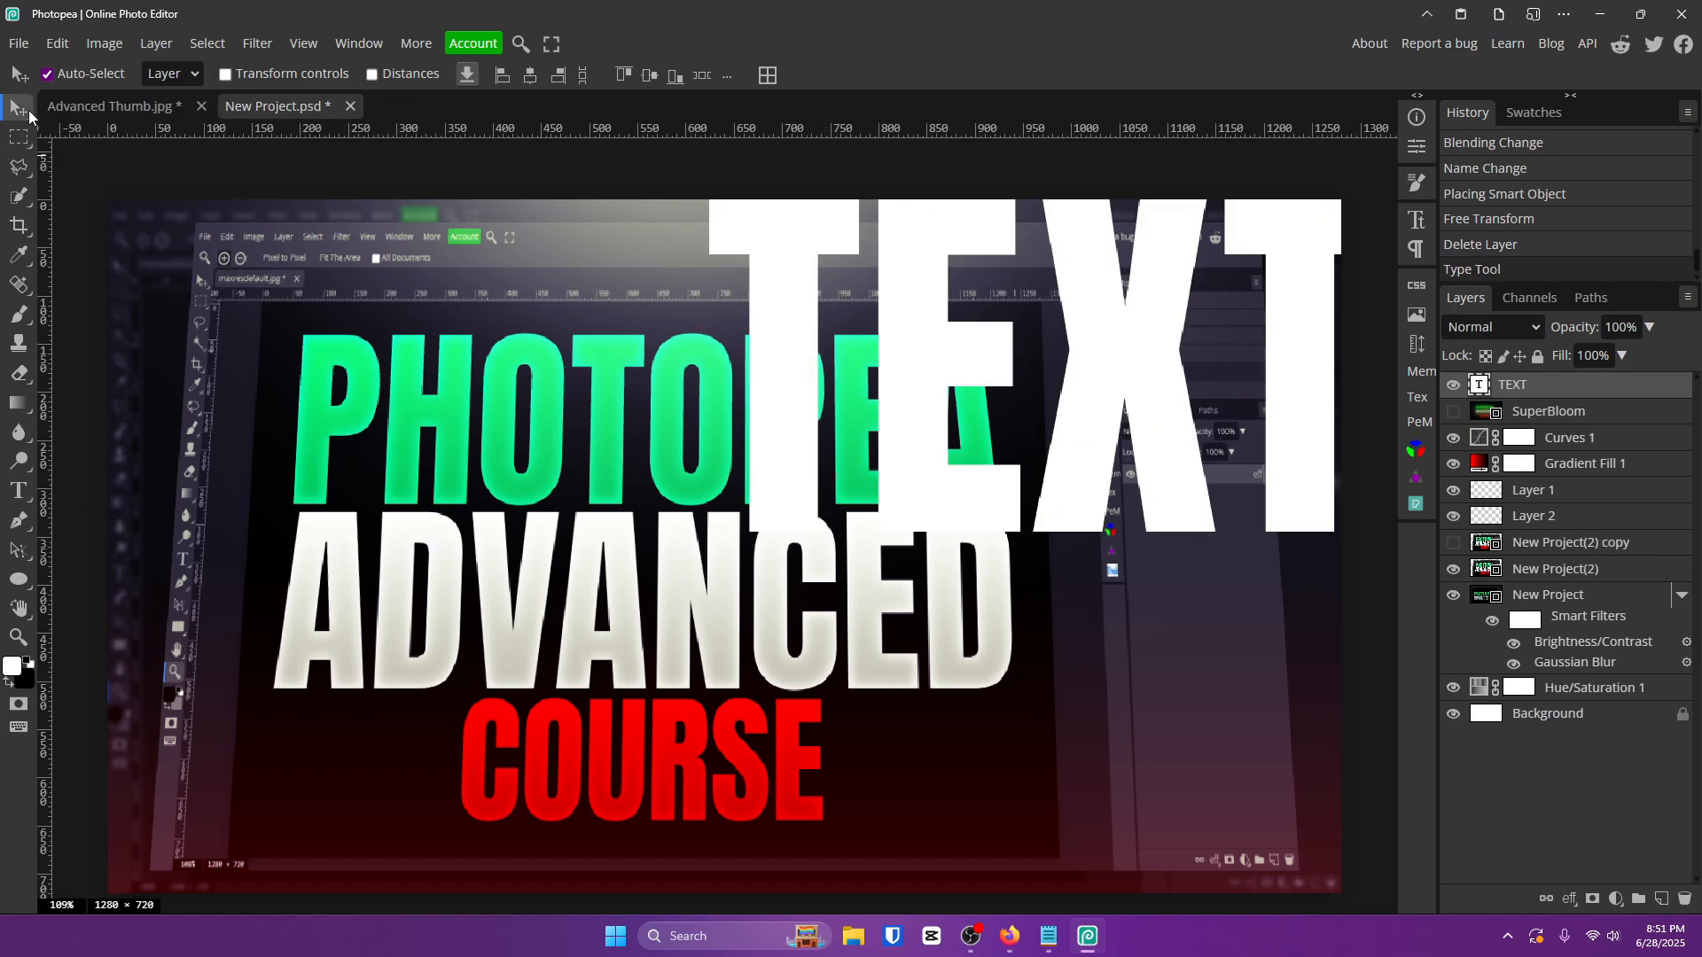
drag(975, 373, 650, 578)
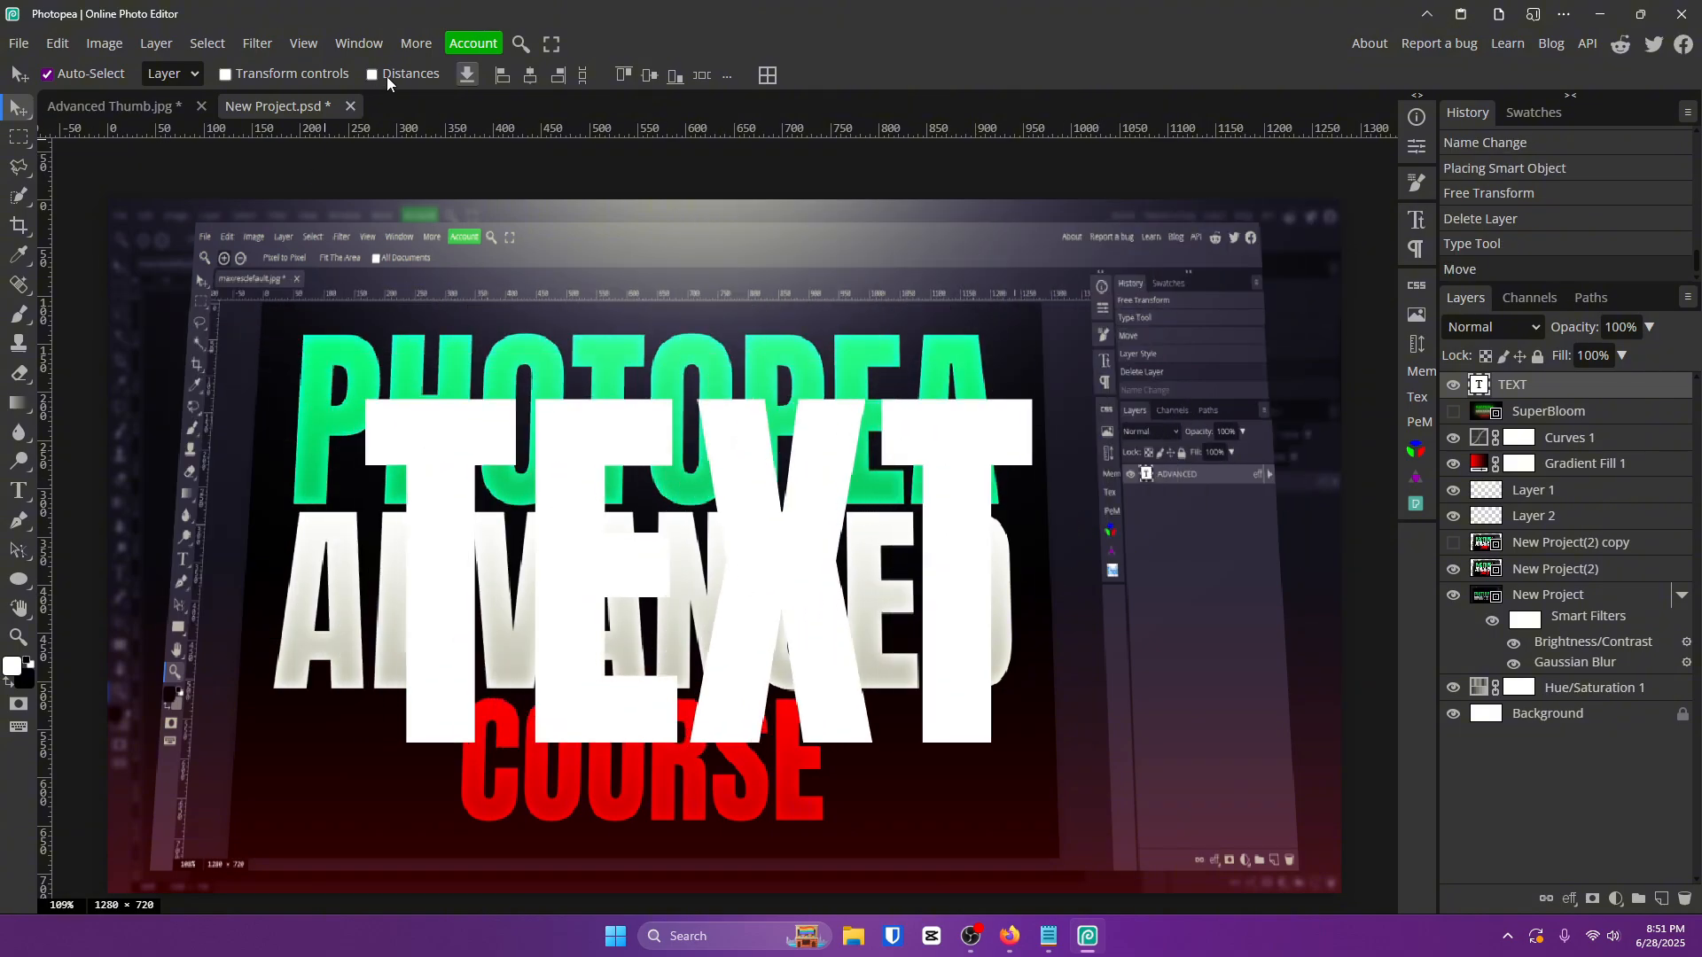
Turn on distance guides for moving layers, then scale the TEXT layer down to about 493 × 254 px and reposition it.
click(372, 74)
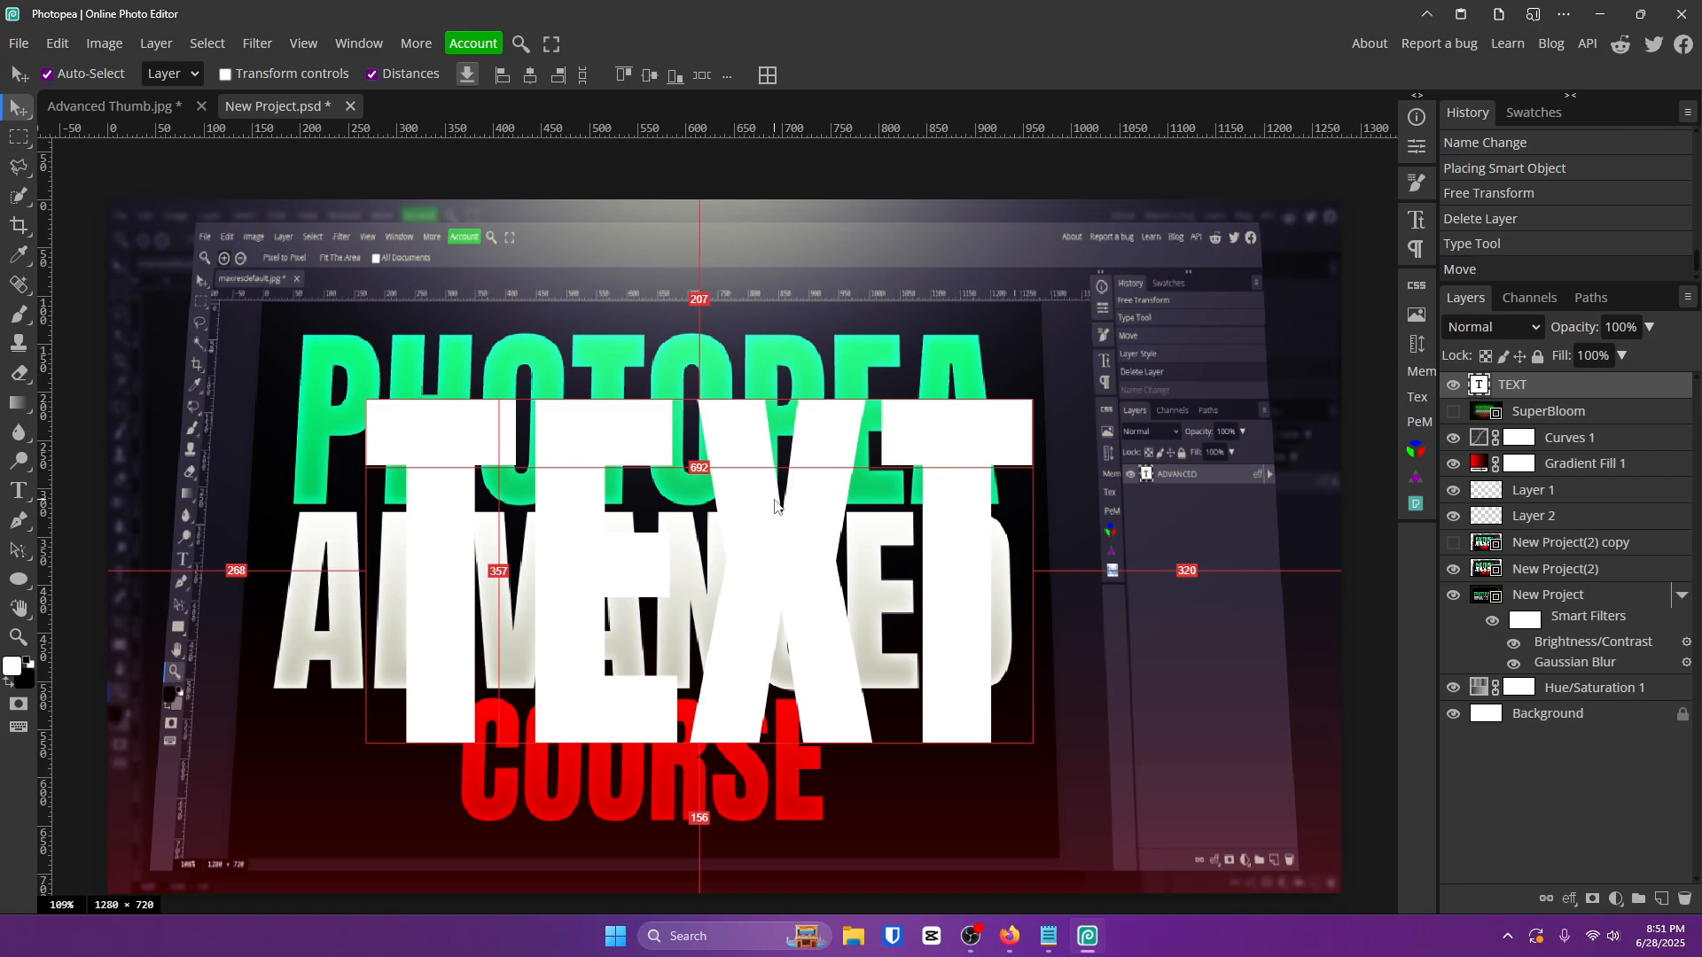
drag(775, 506, 760, 644)
key(ctrl+t)
drag(980, 554, 789, 554)
click(653, 75)
drag(722, 607, 825, 583)
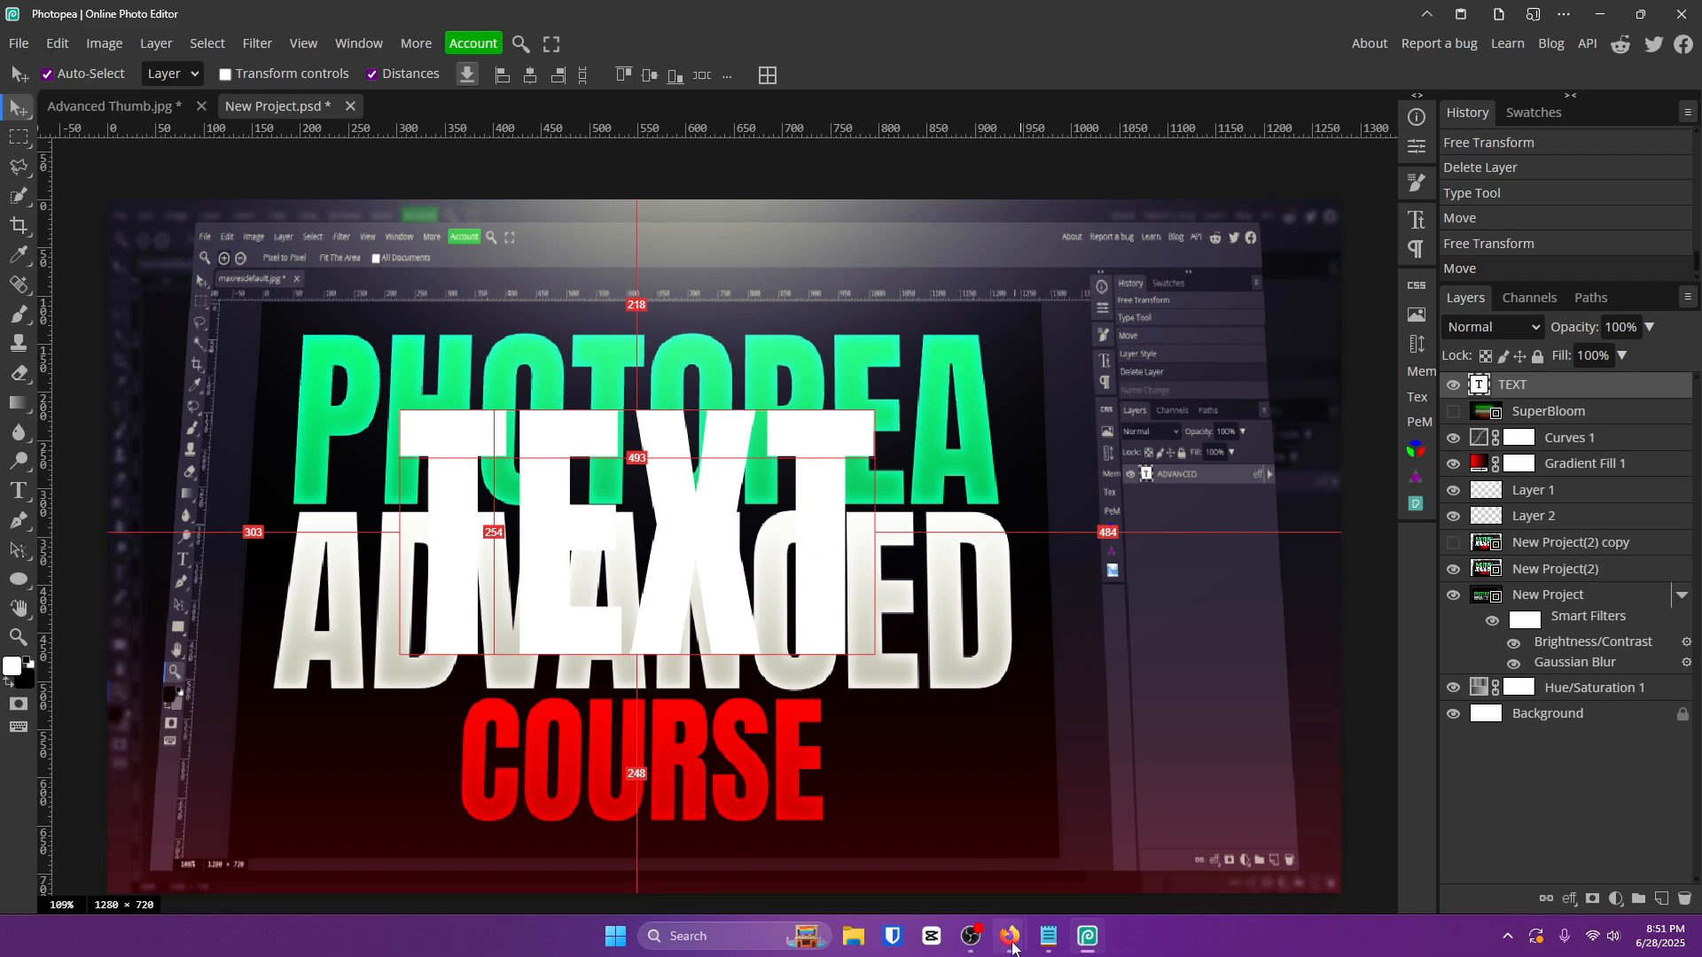
Switch to Firefox and show the YouTube video on making a FiveM server banner in full screen.
mouse_move(1010, 936)
mouse_move(970, 849)
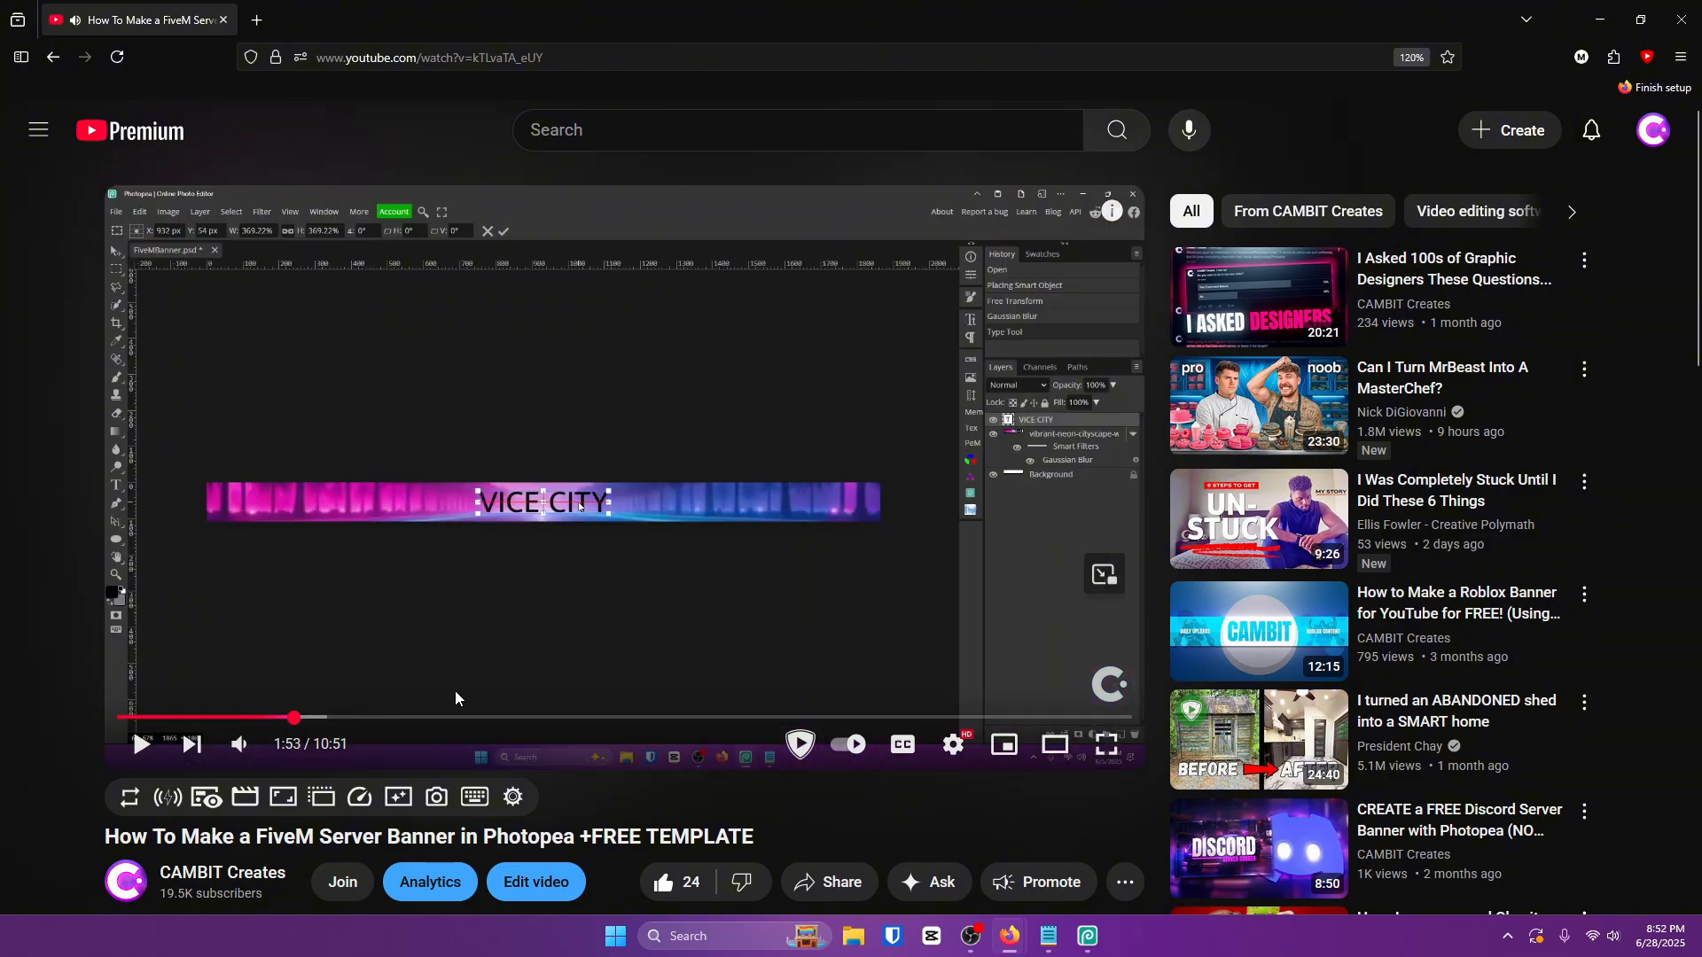
click(455, 692)
click(455, 699)
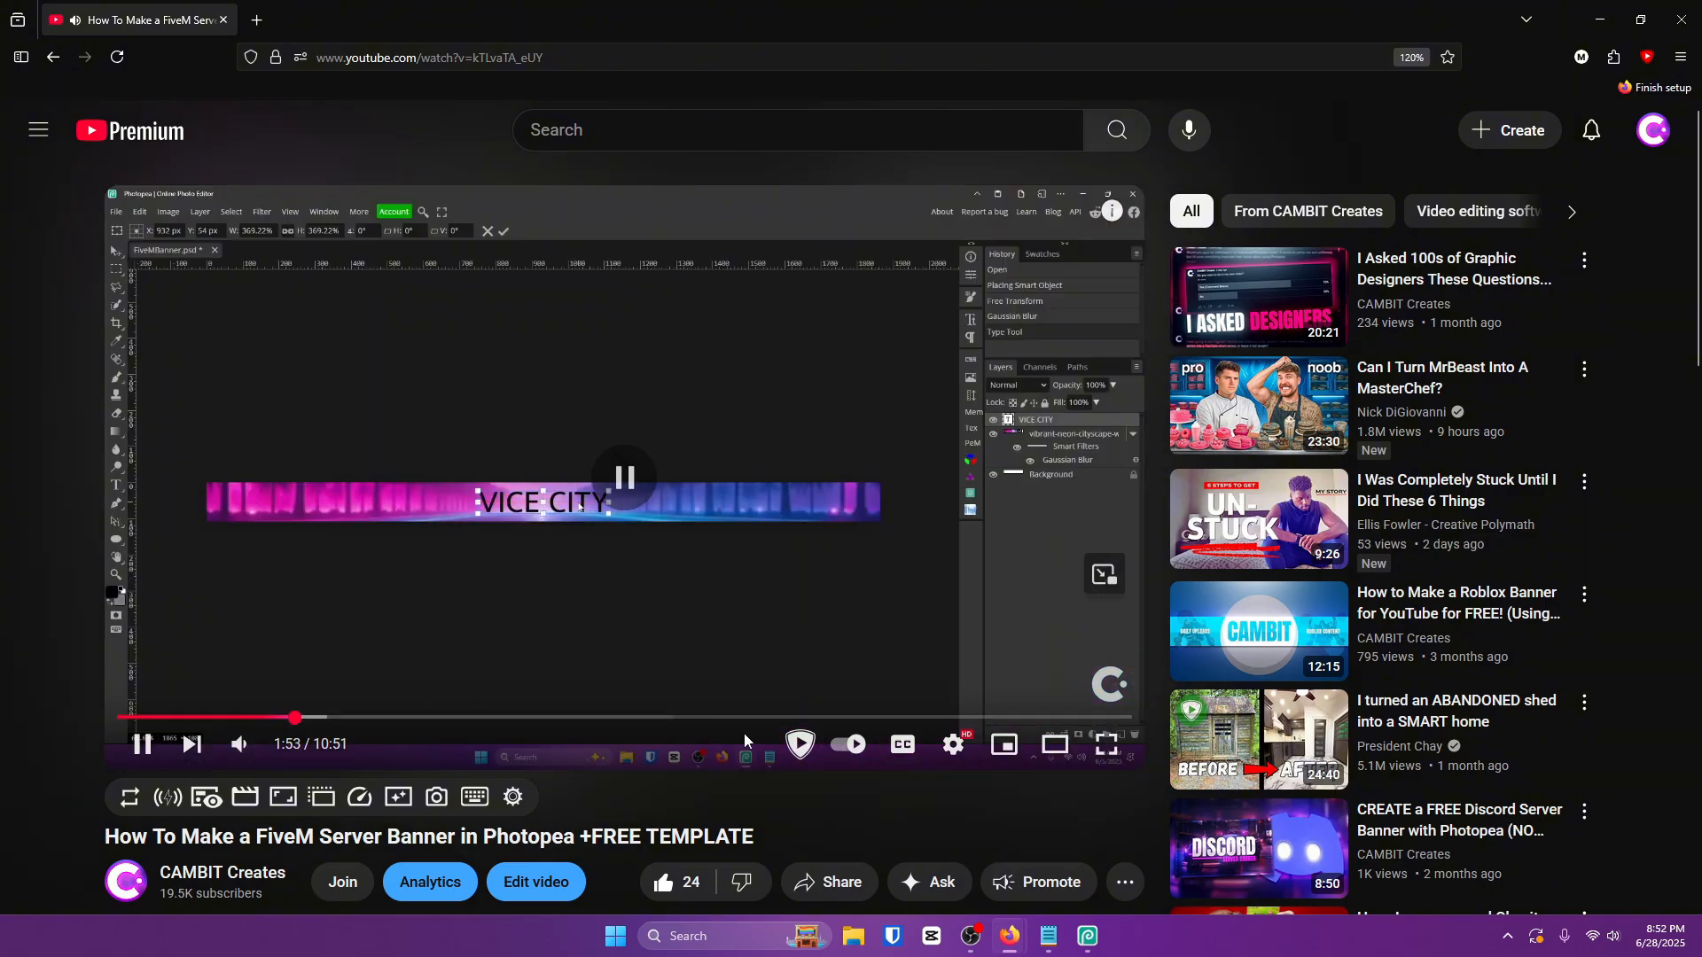
click(1107, 745)
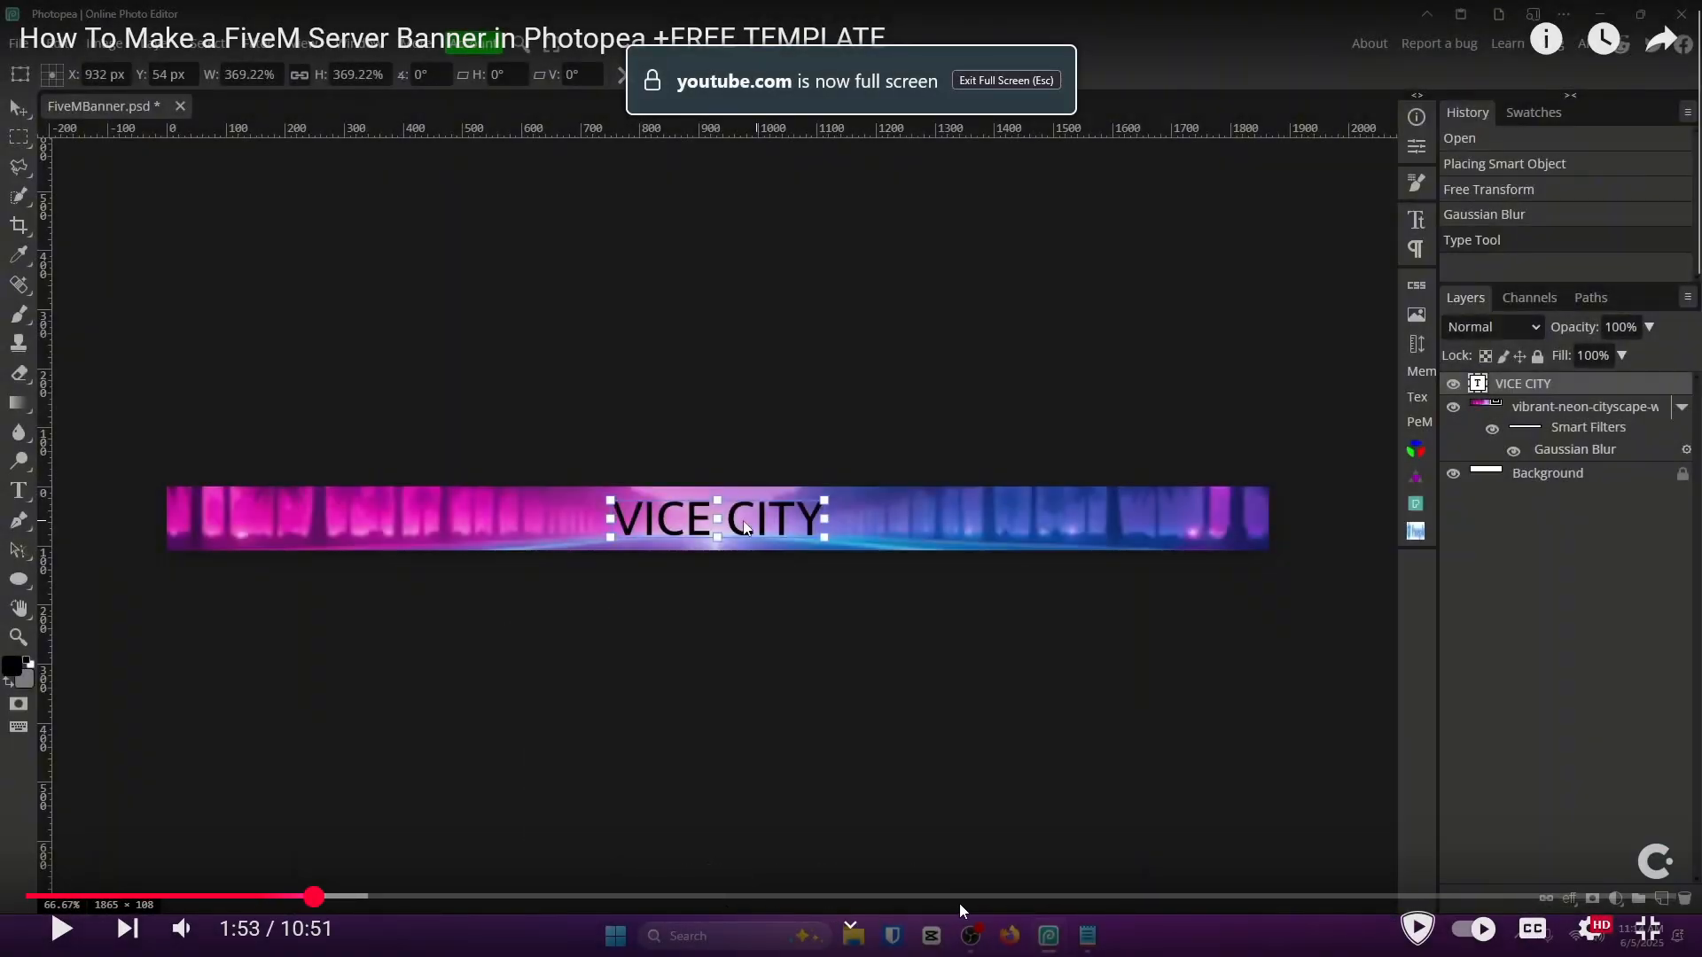
Seek through the banner video to about 7:36 to examine how the side texts are spaced, then close the video.
drag(1029, 897, 1164, 897)
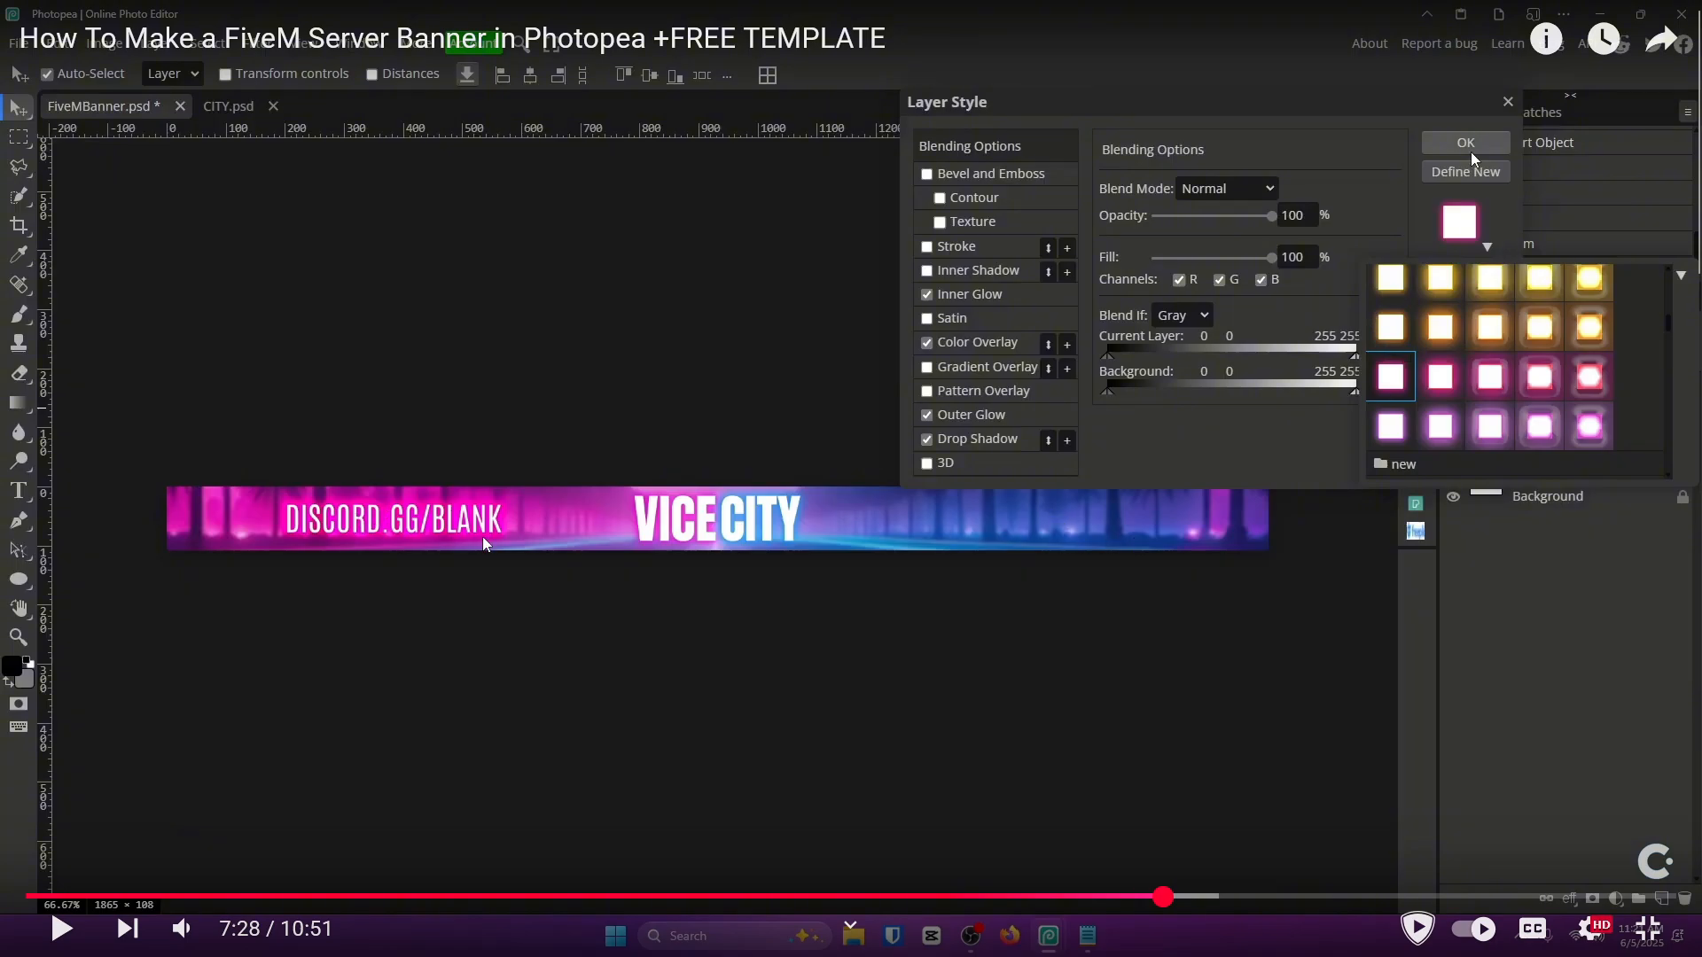
mouse_move(1198, 897)
mouse_down()
mouse_move(1337, 898)
mouse_move(1198, 898)
mouse_up()
click(1298, 899)
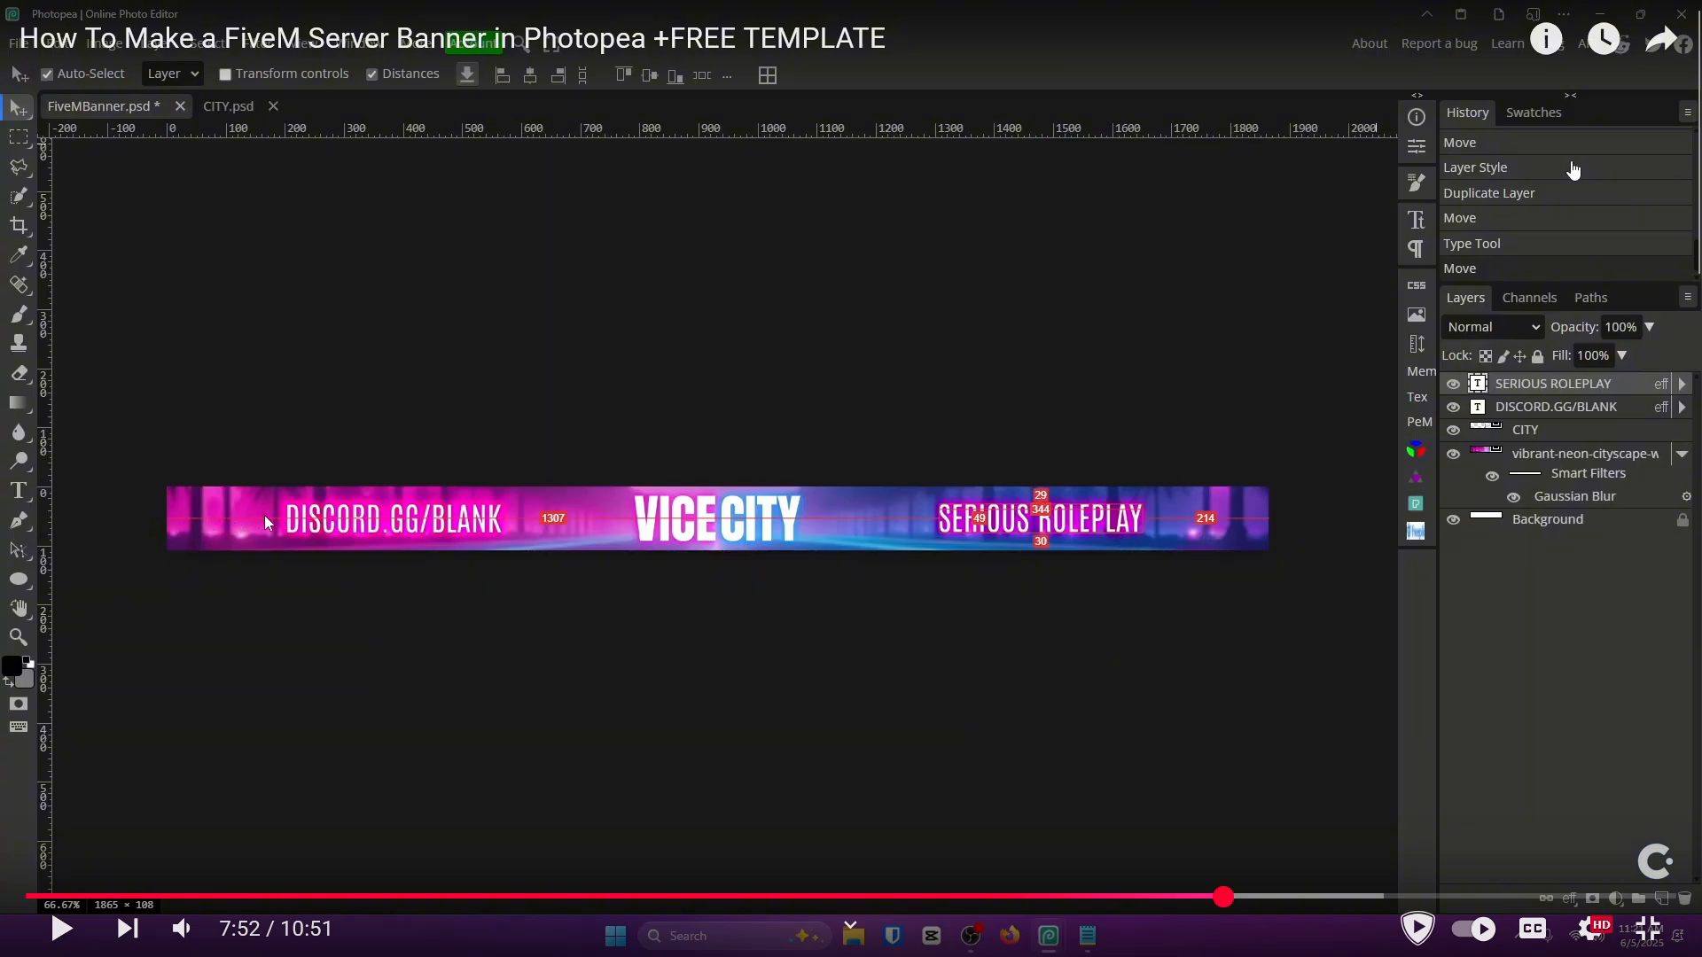
click(1317, 898)
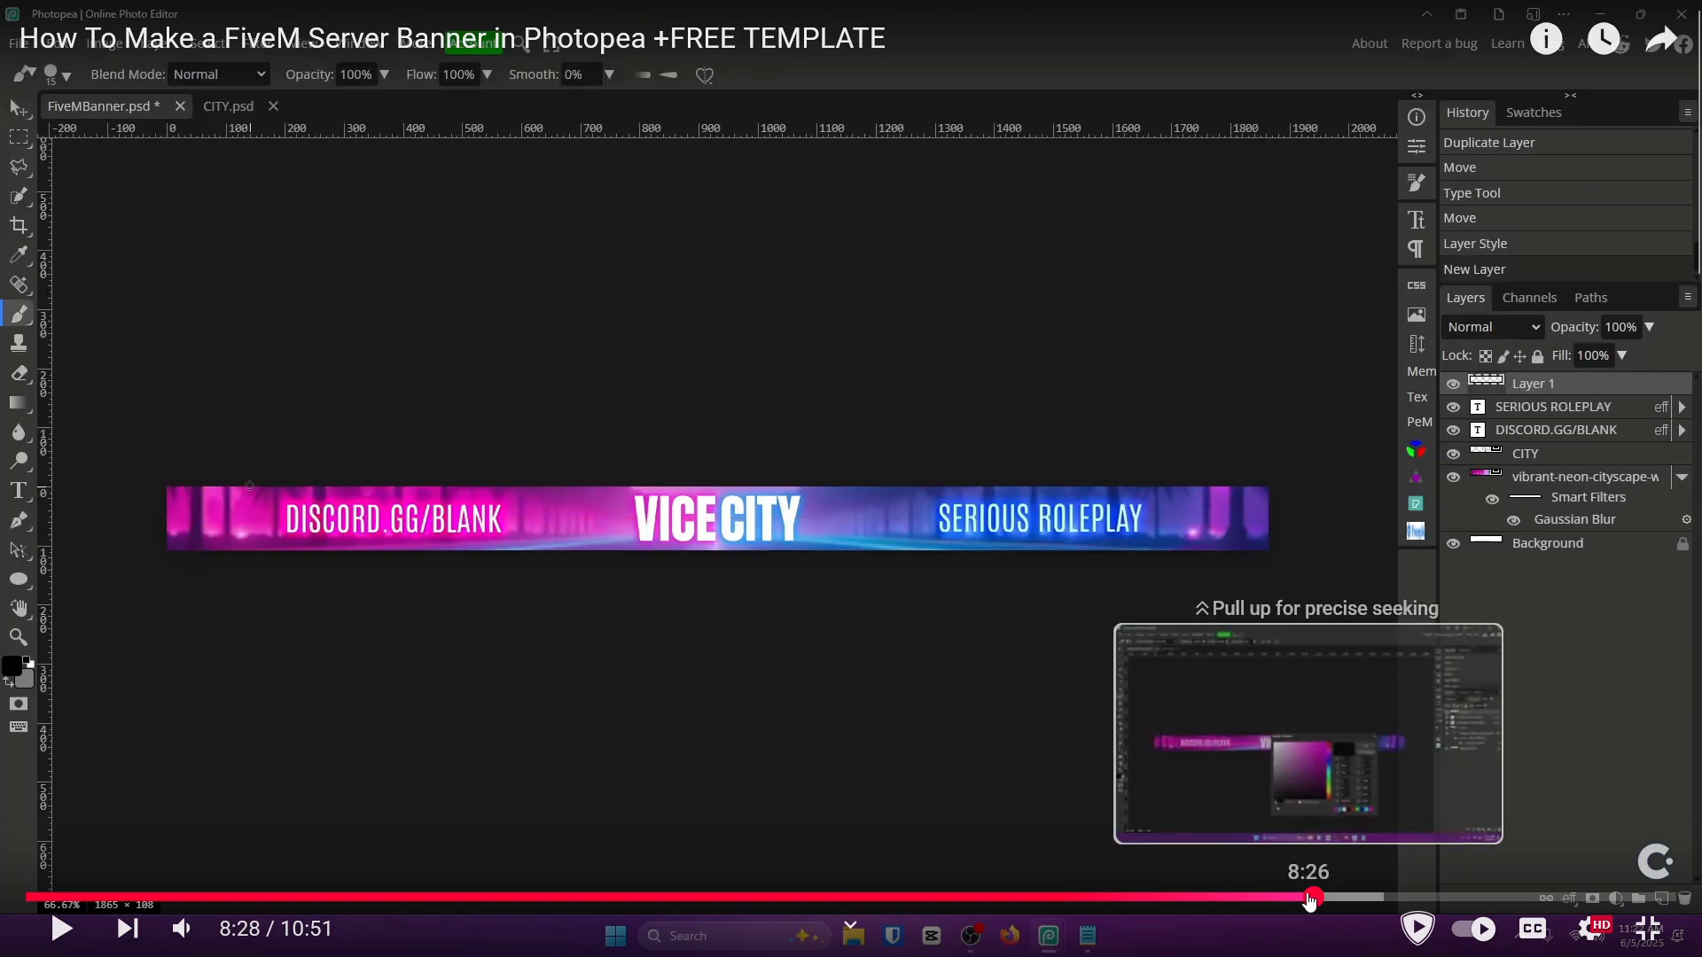
drag(1312, 898, 1267, 898)
click(1243, 898)
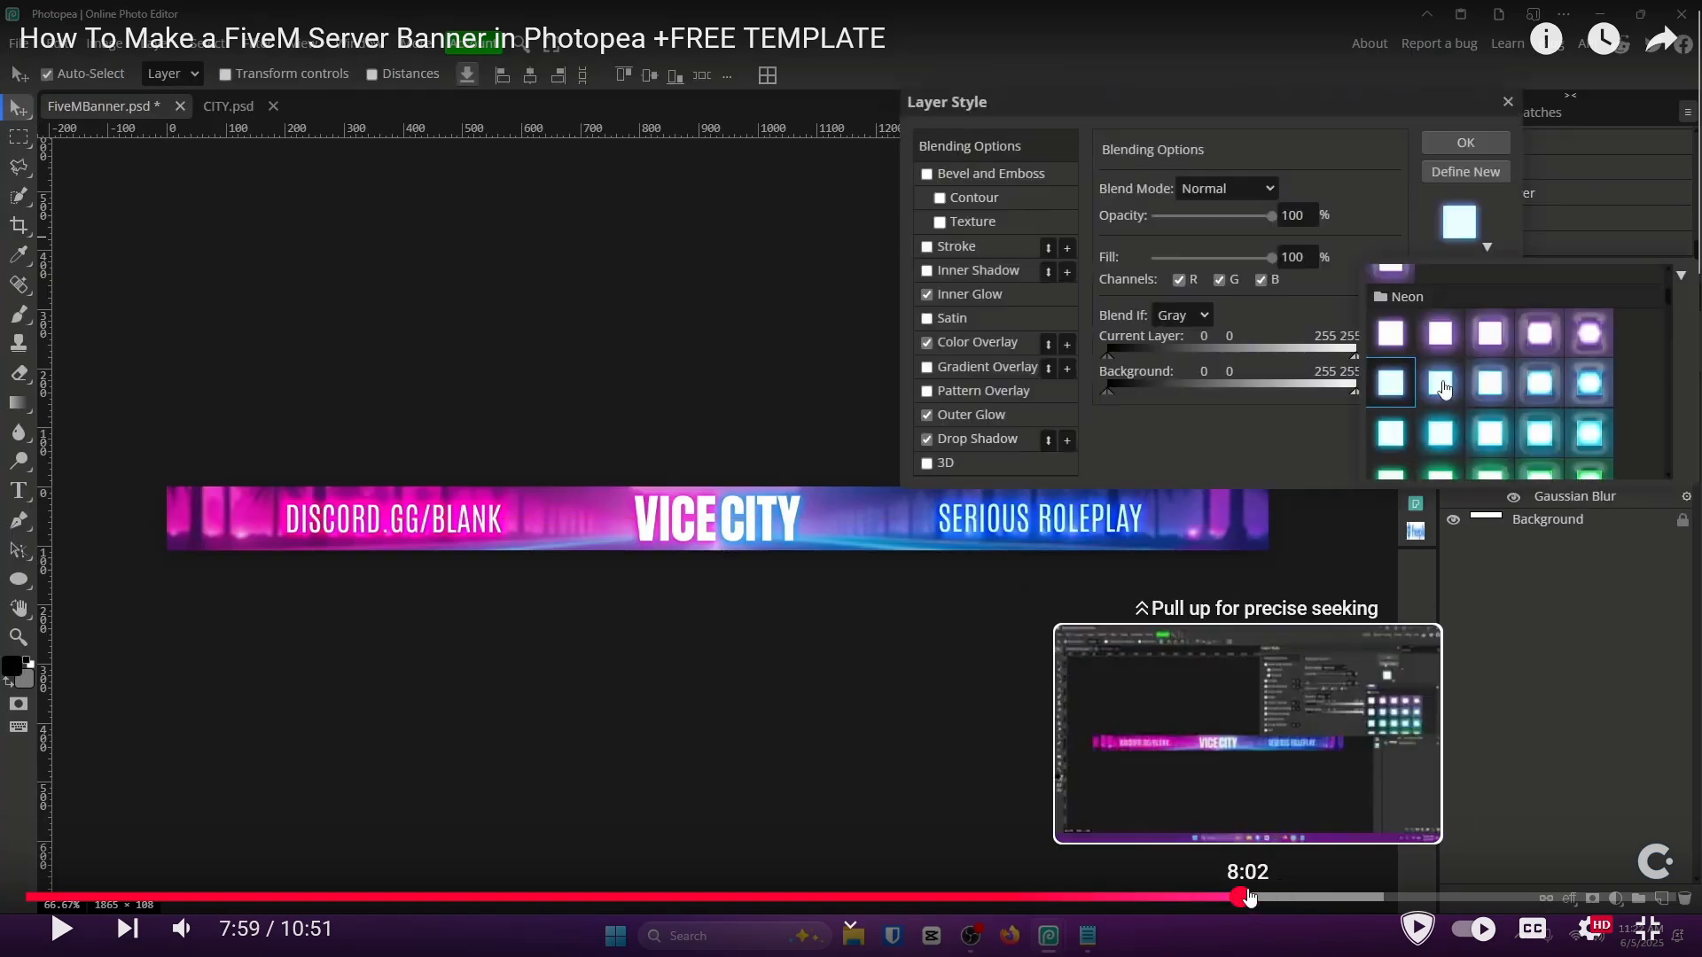
click(1188, 898)
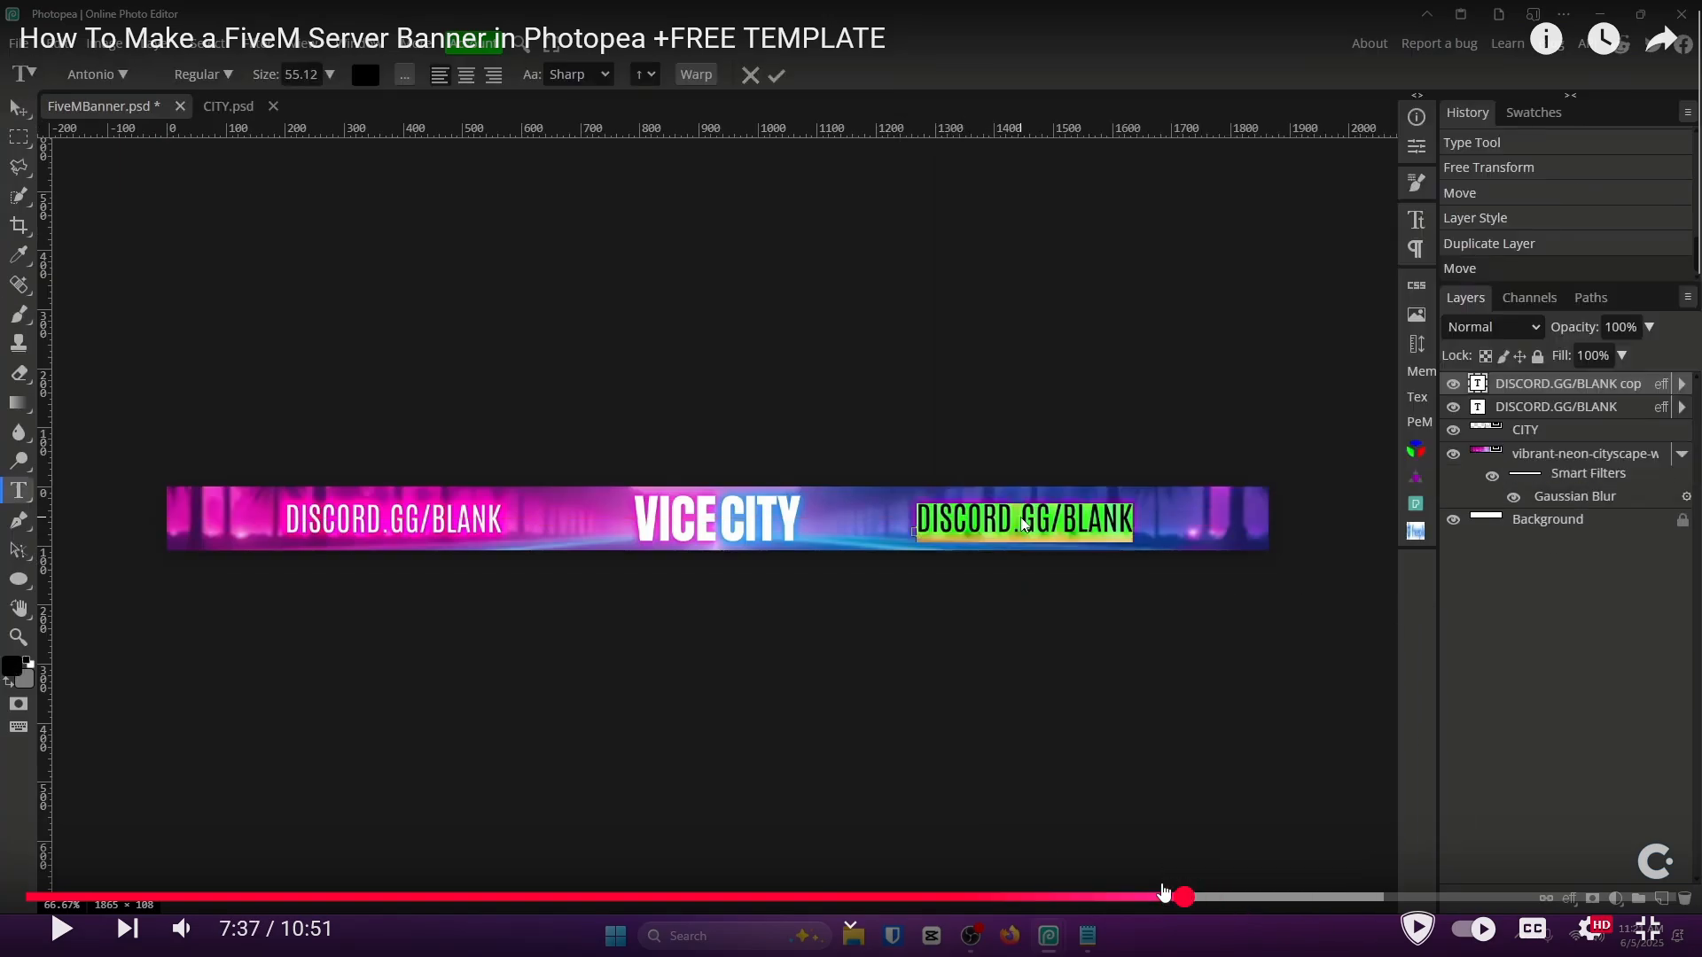
click(1161, 897)
click(1185, 898)
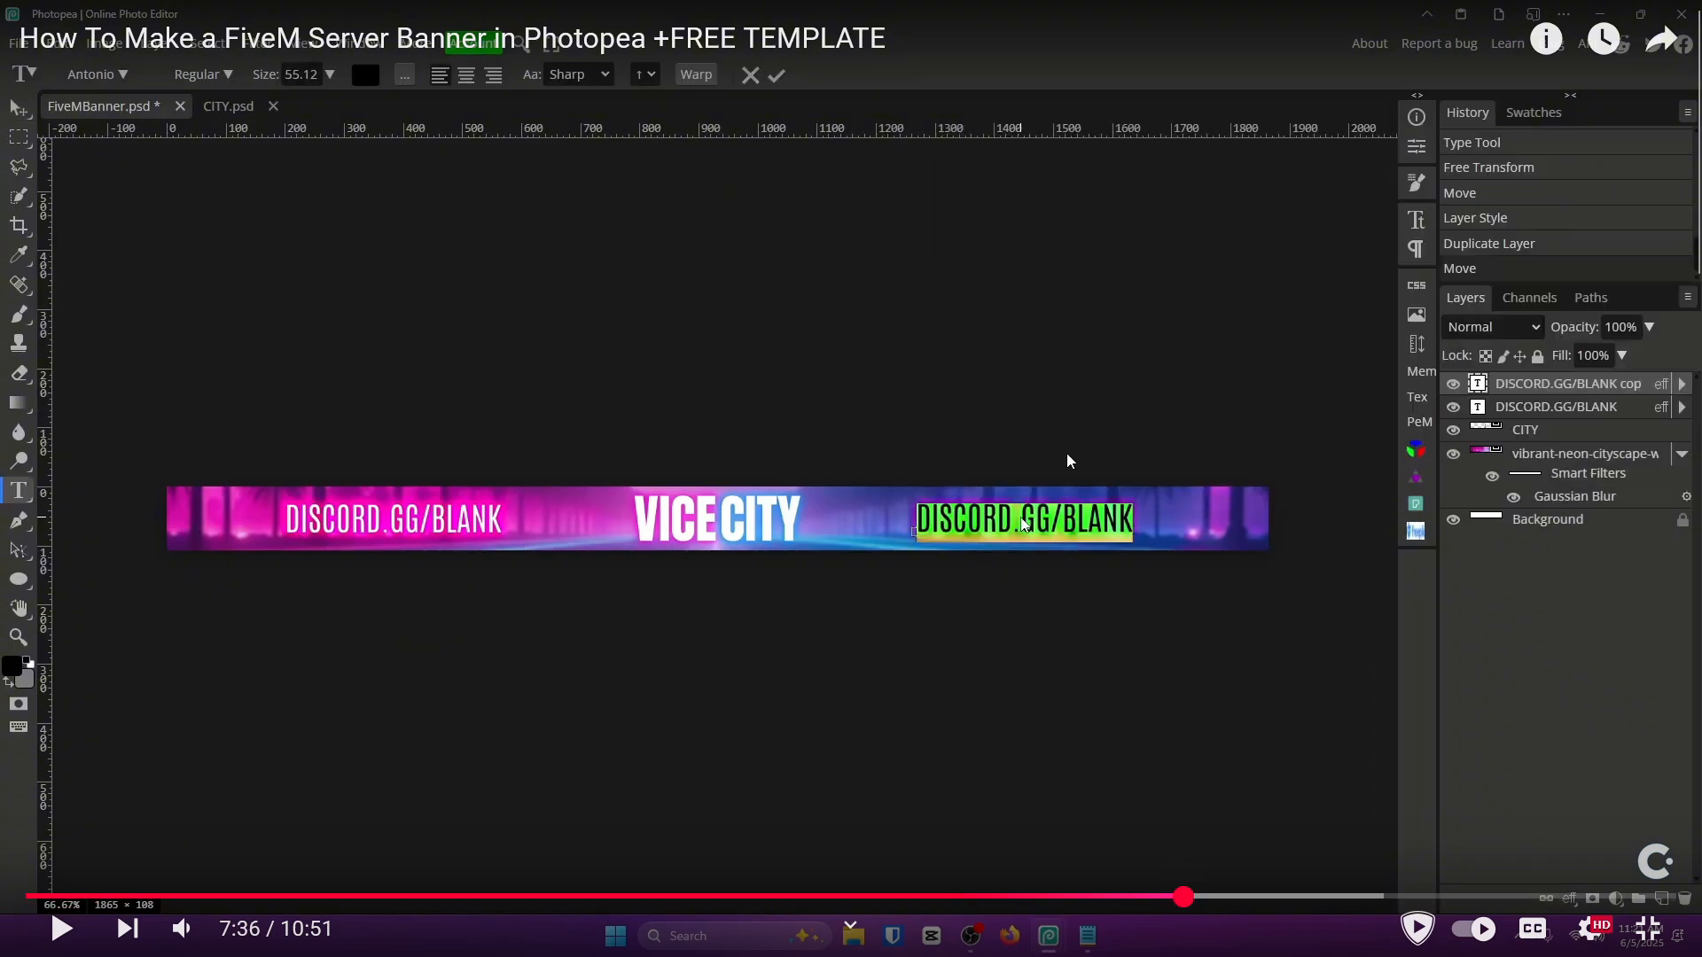
click(1647, 928)
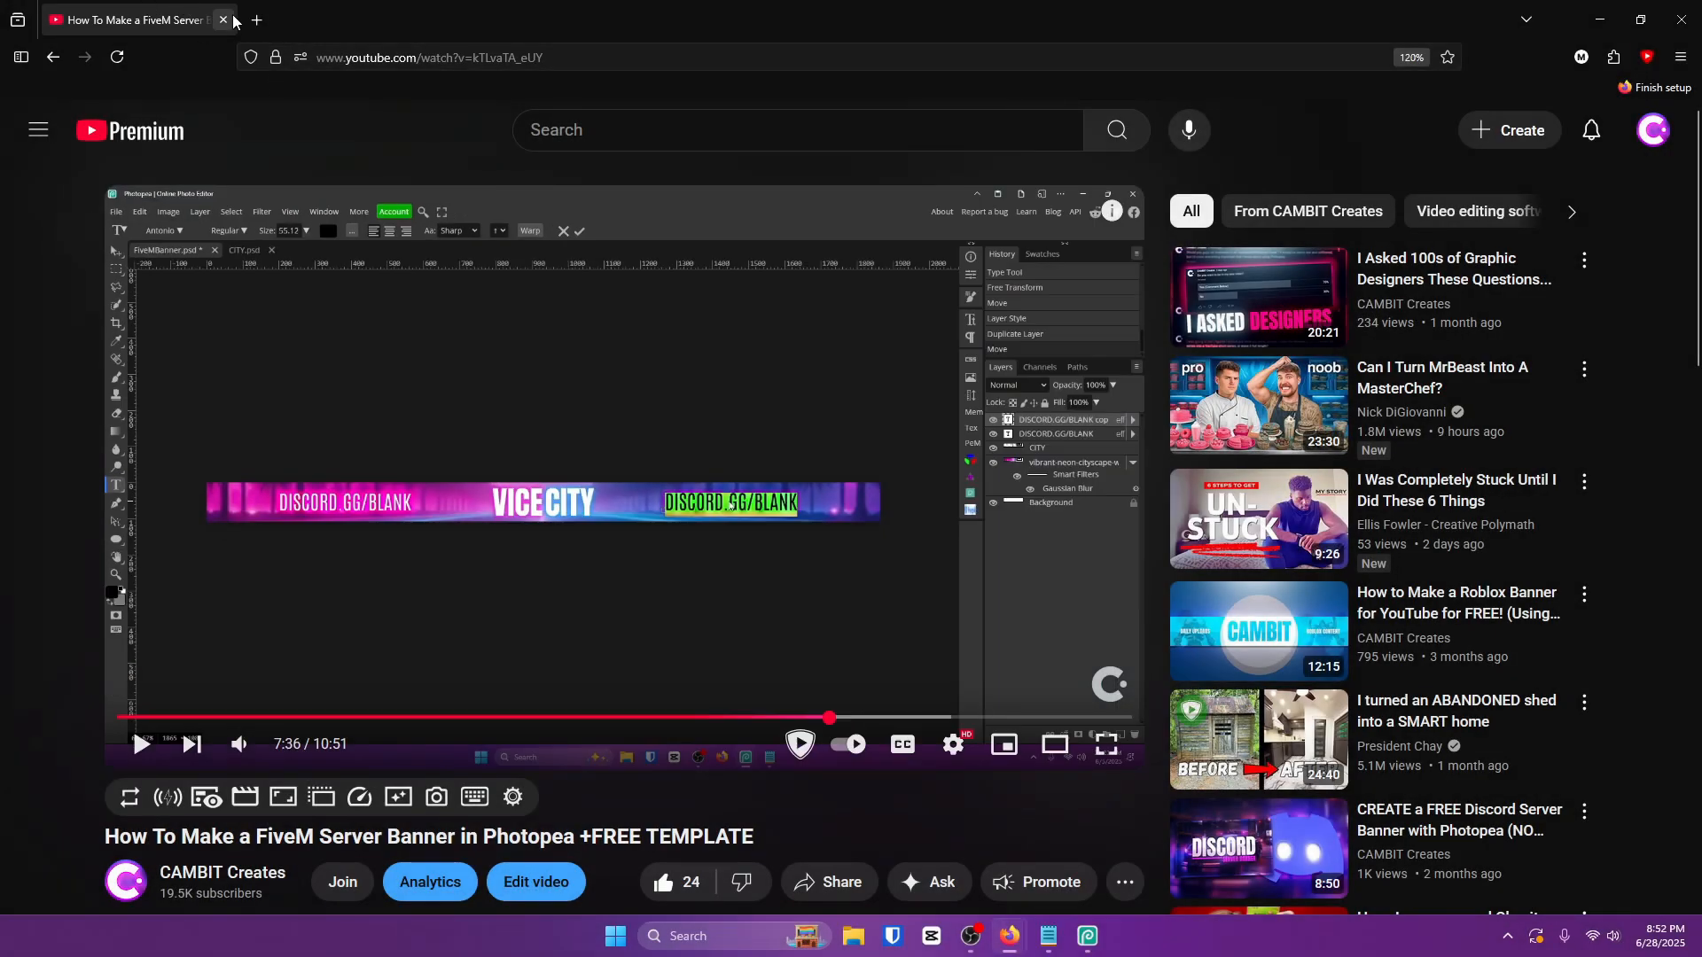
click(224, 19)
Duplicate the TEXT layer and use the distance guides to place the original and its copy side by side.
drag(700, 510, 725, 609)
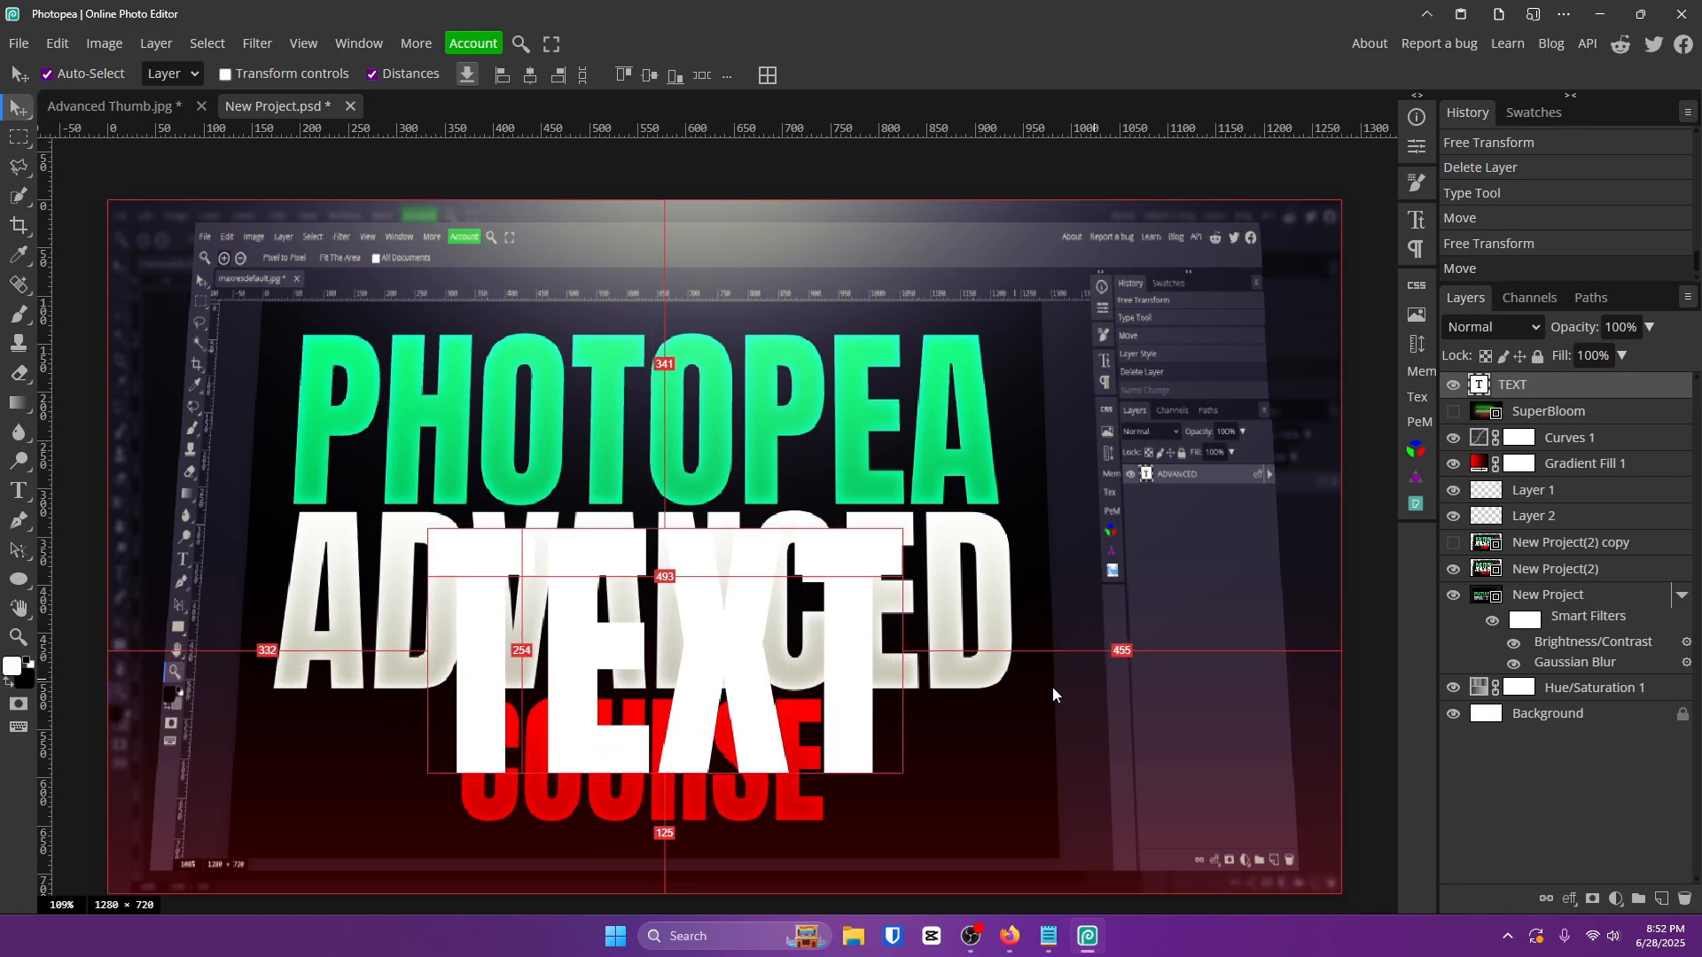
drag(801, 678, 965, 526)
drag(1174, 550, 1128, 545)
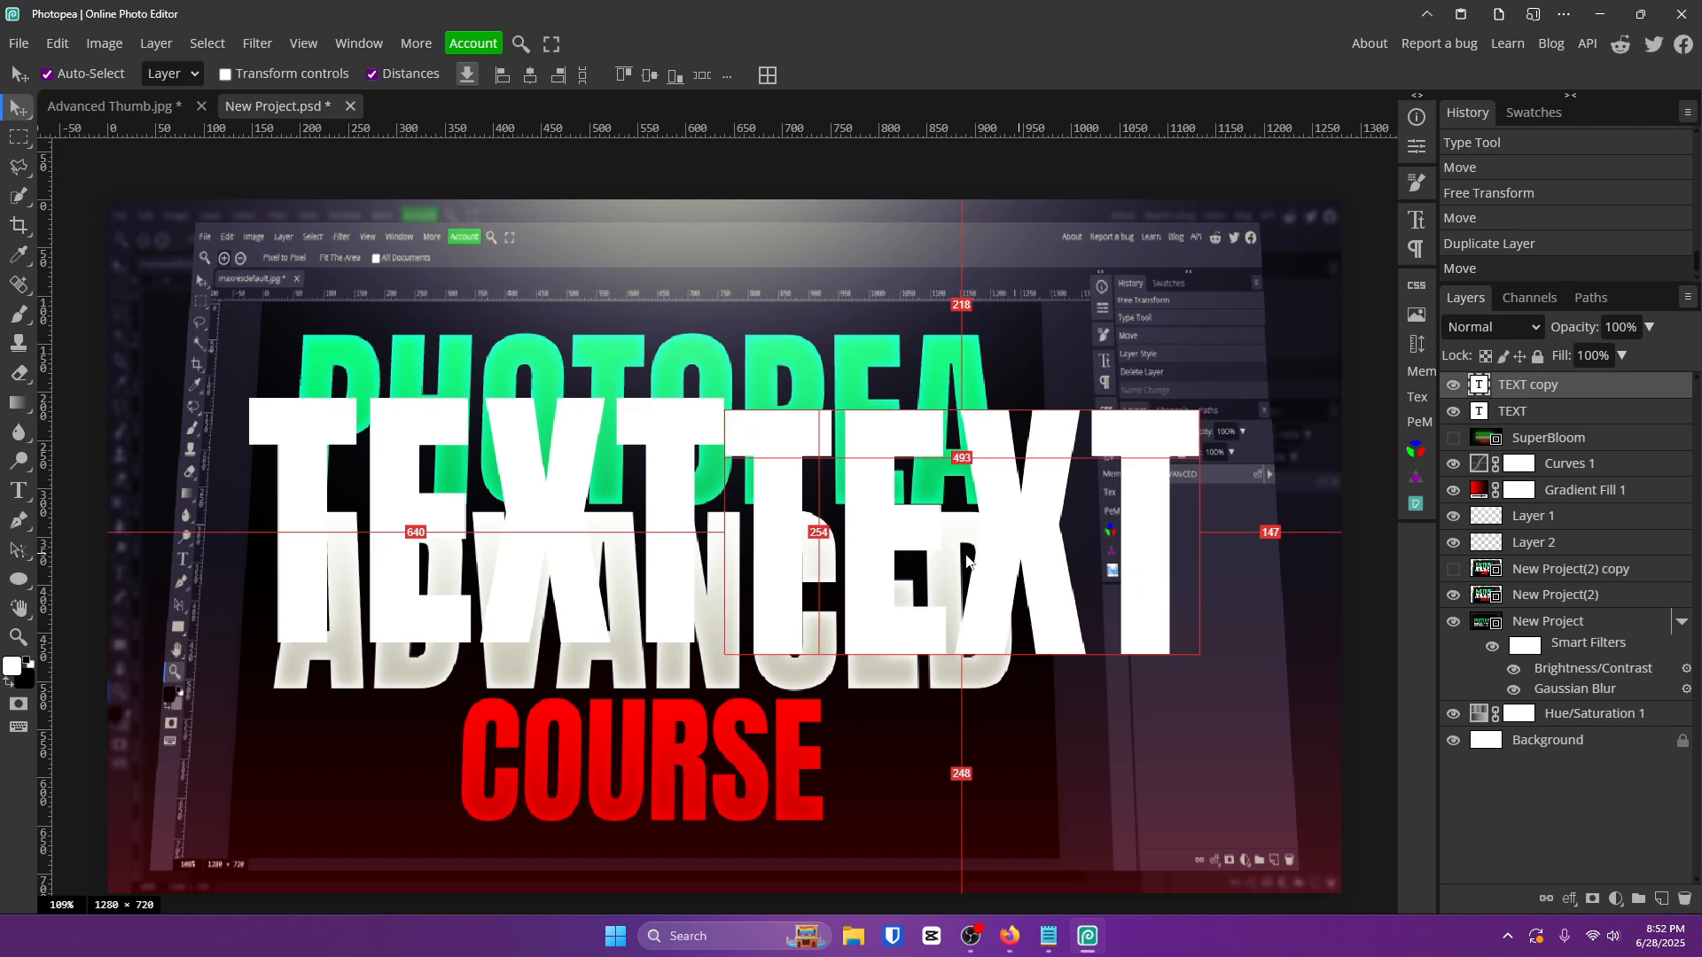
drag(851, 467, 856, 455)
Delete the TEXT layer and its copy.
key(Delete)
key(Delete)
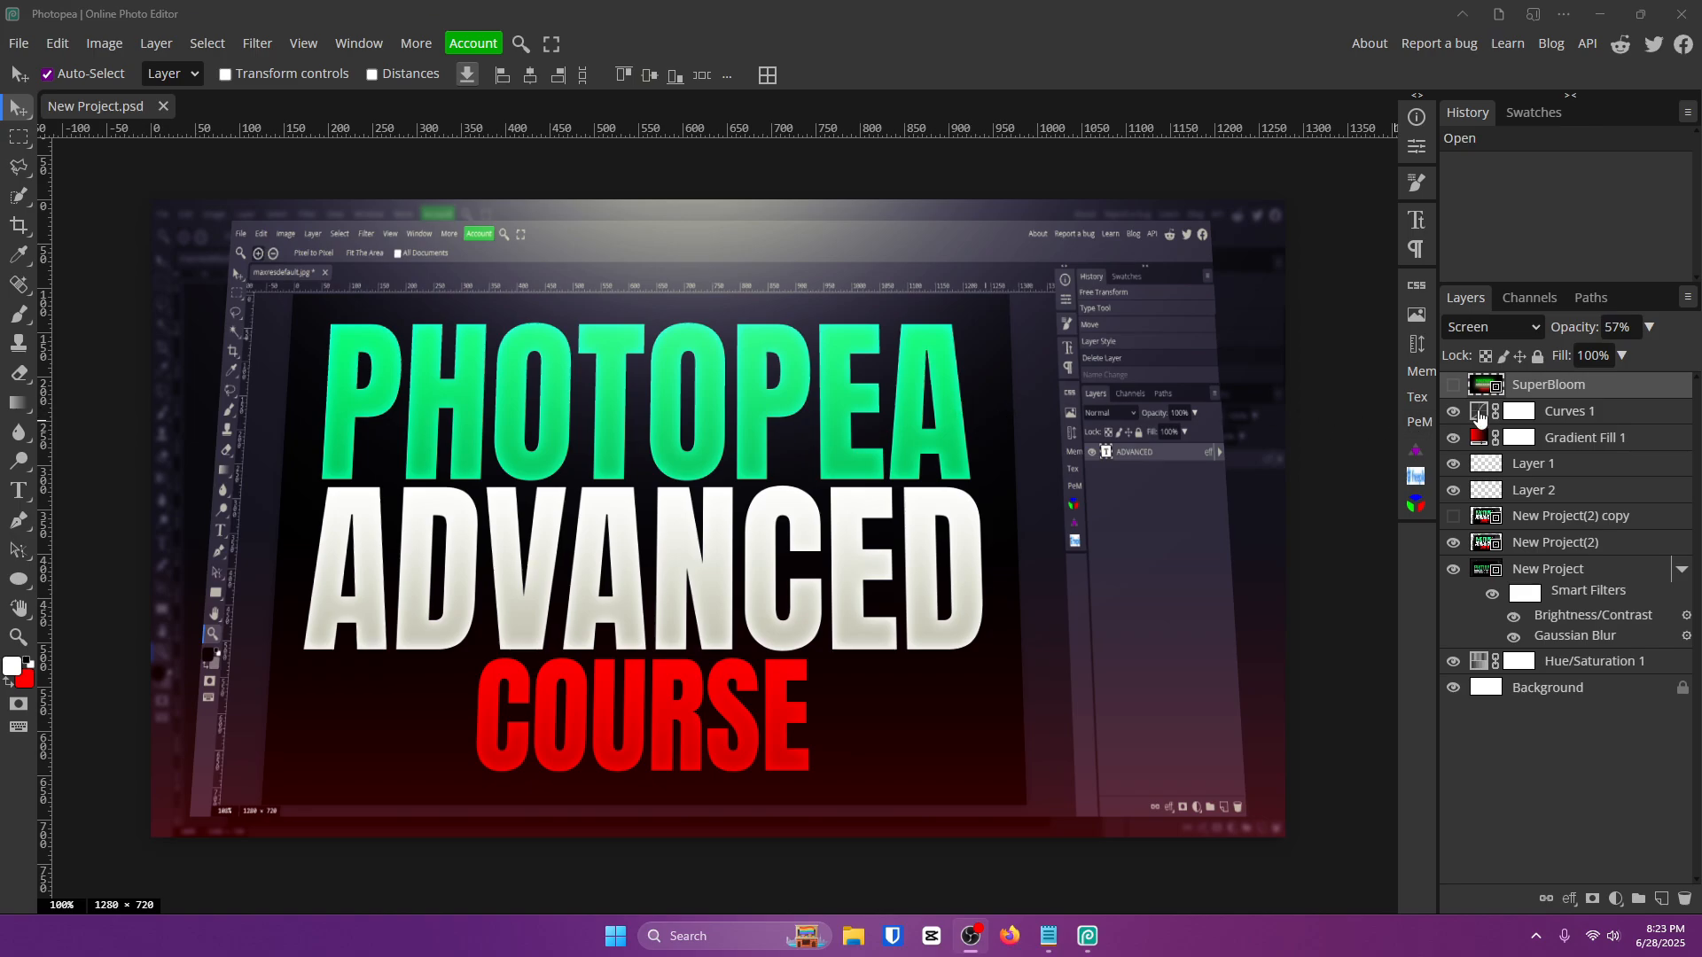
Show the SuperBloom layer and convert all layers from SuperBloom through Hue/Saturation 1 into one smart object.
click(1453, 386)
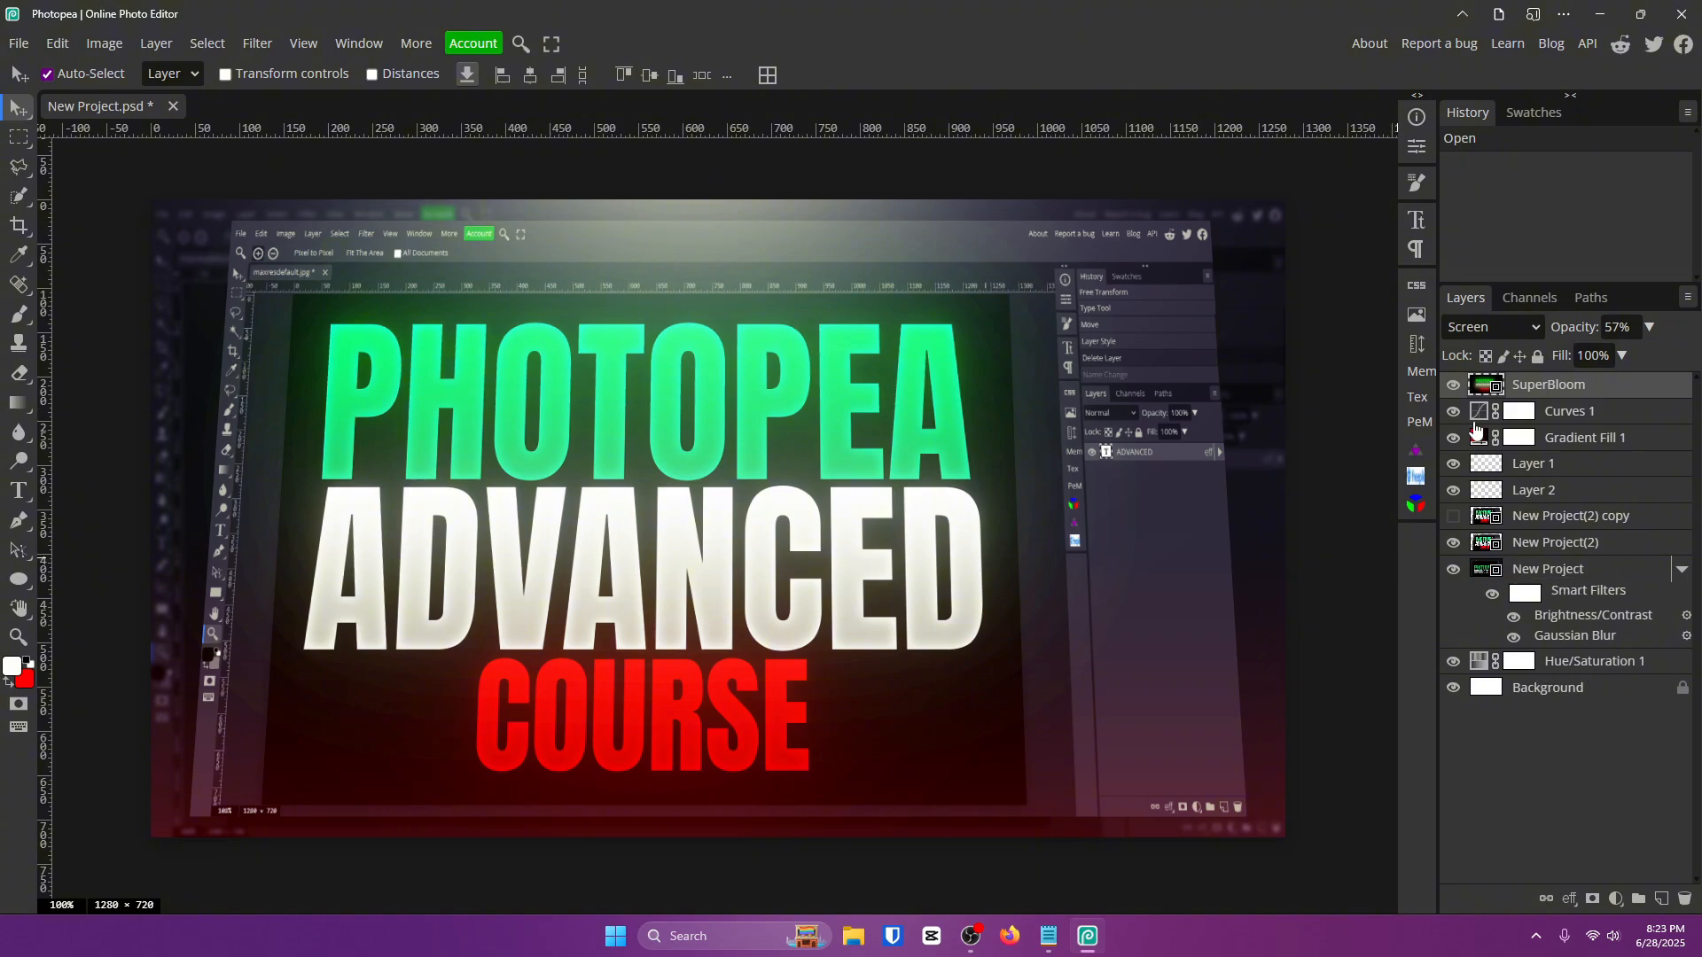
ctrl+click(1569, 411)
ctrl+click(1600, 443)
ctrl+click(1576, 490)
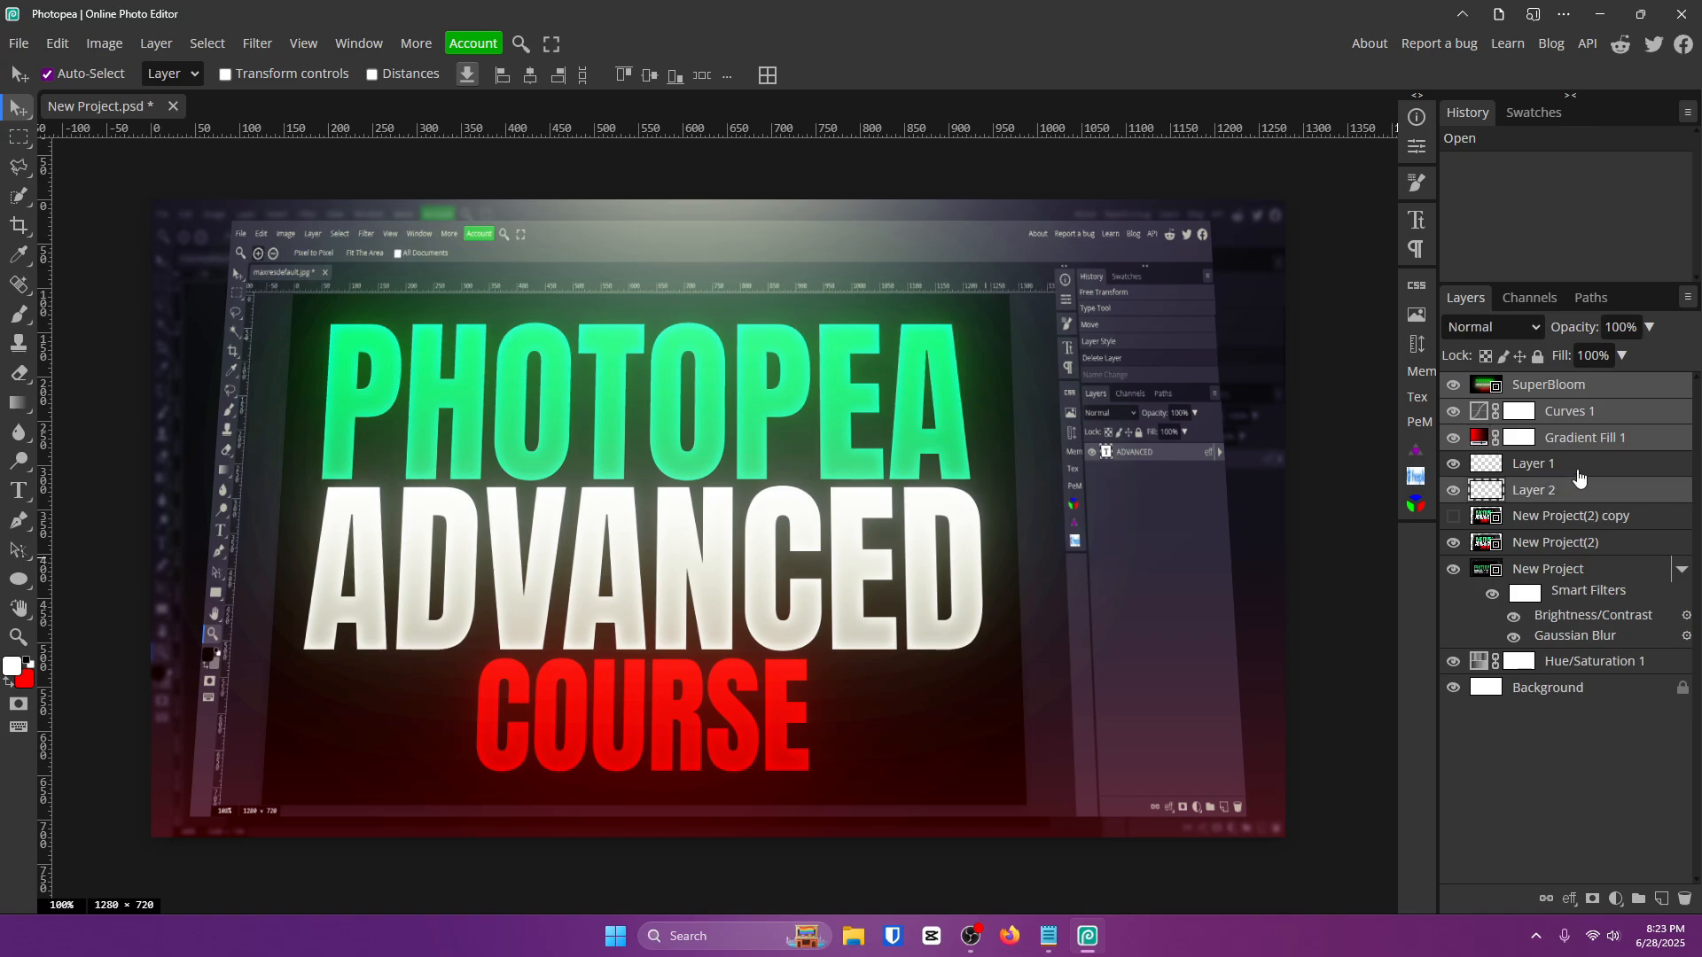
click(1580, 399)
shift+click(1567, 661)
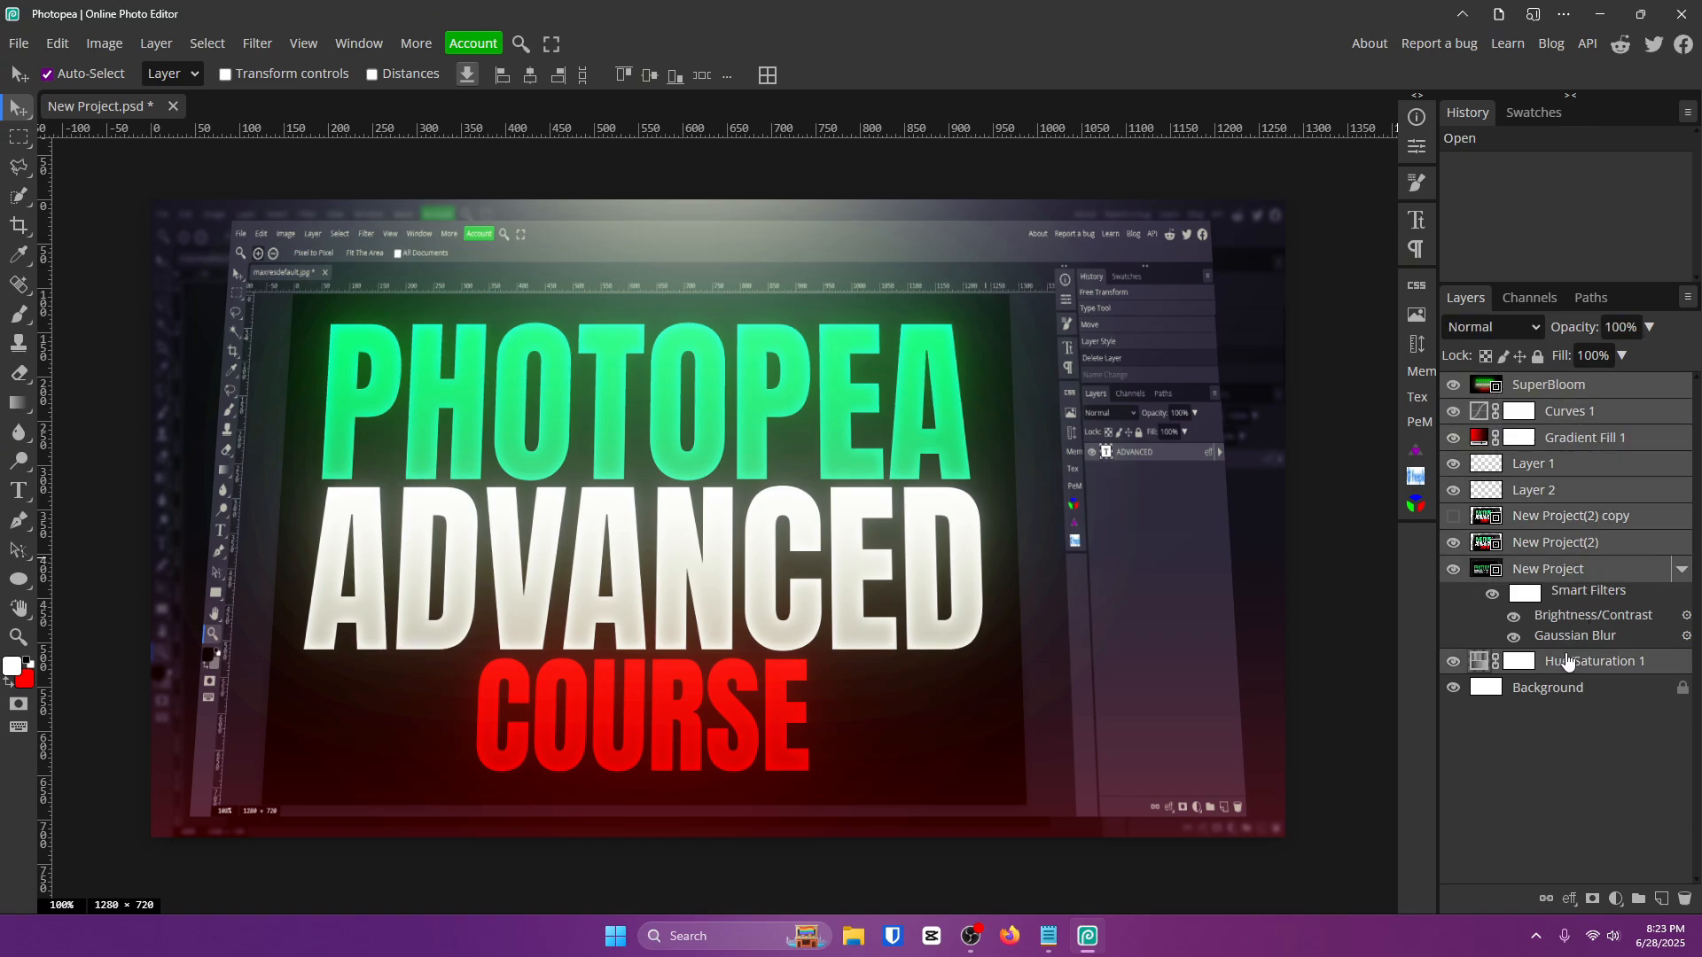
right_click(1567, 505)
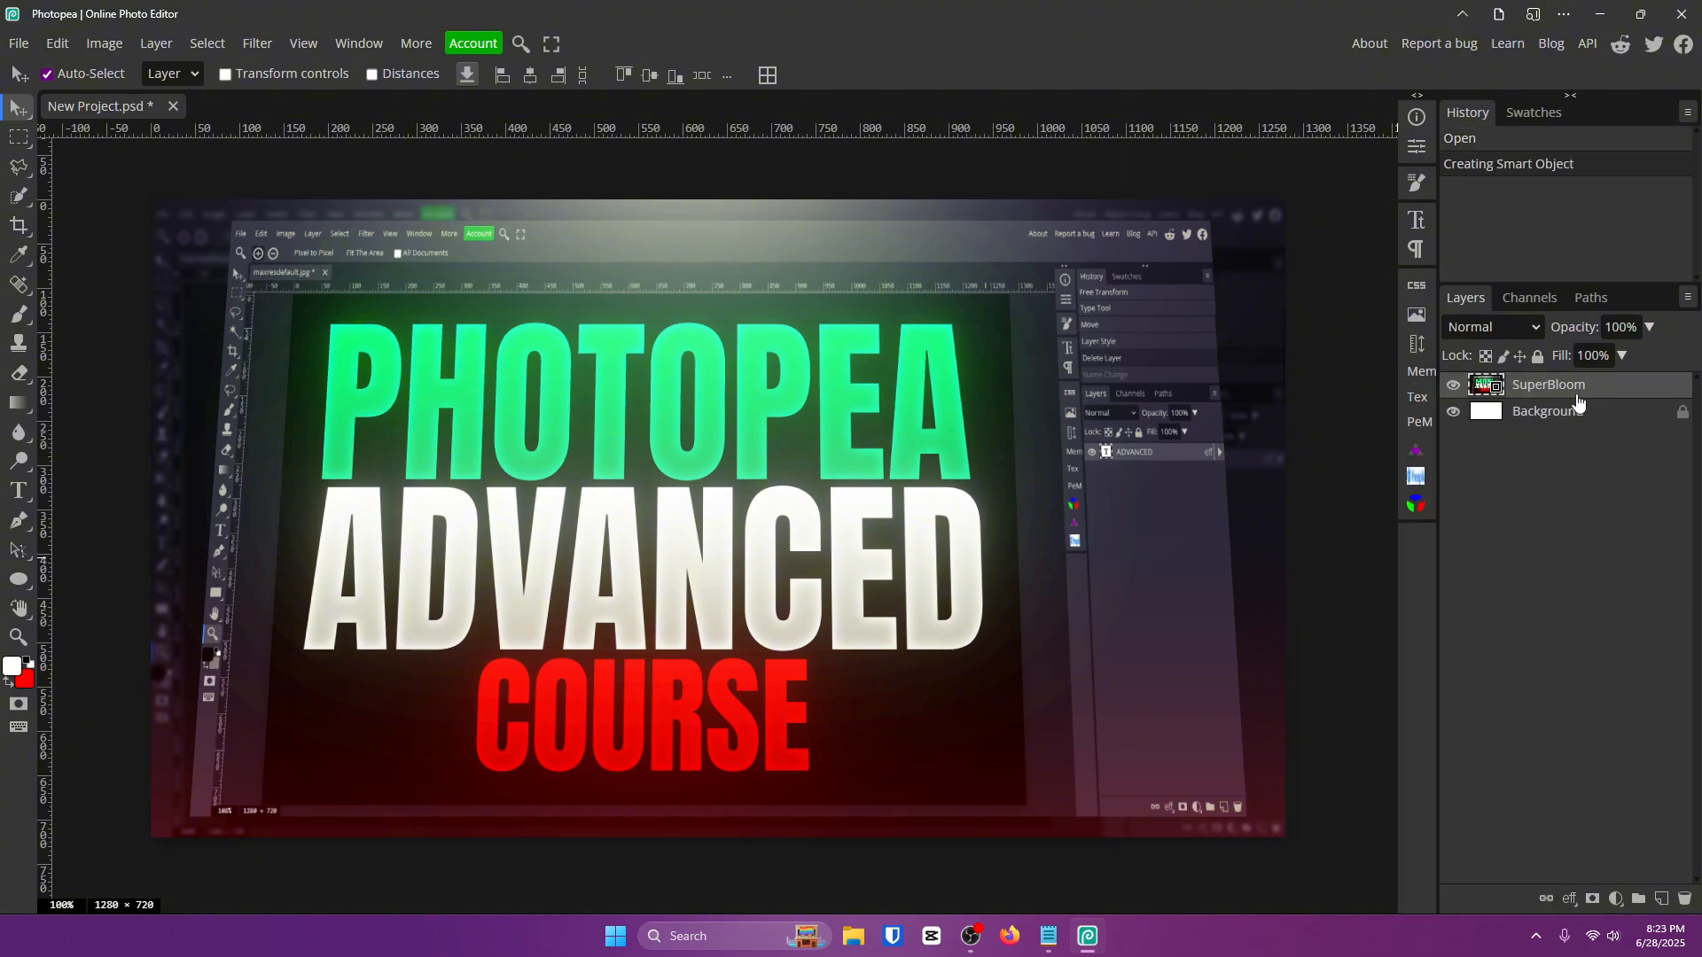
Try moving the combined smart object across the canvas, and undo the move.
drag(558, 498, 518, 496)
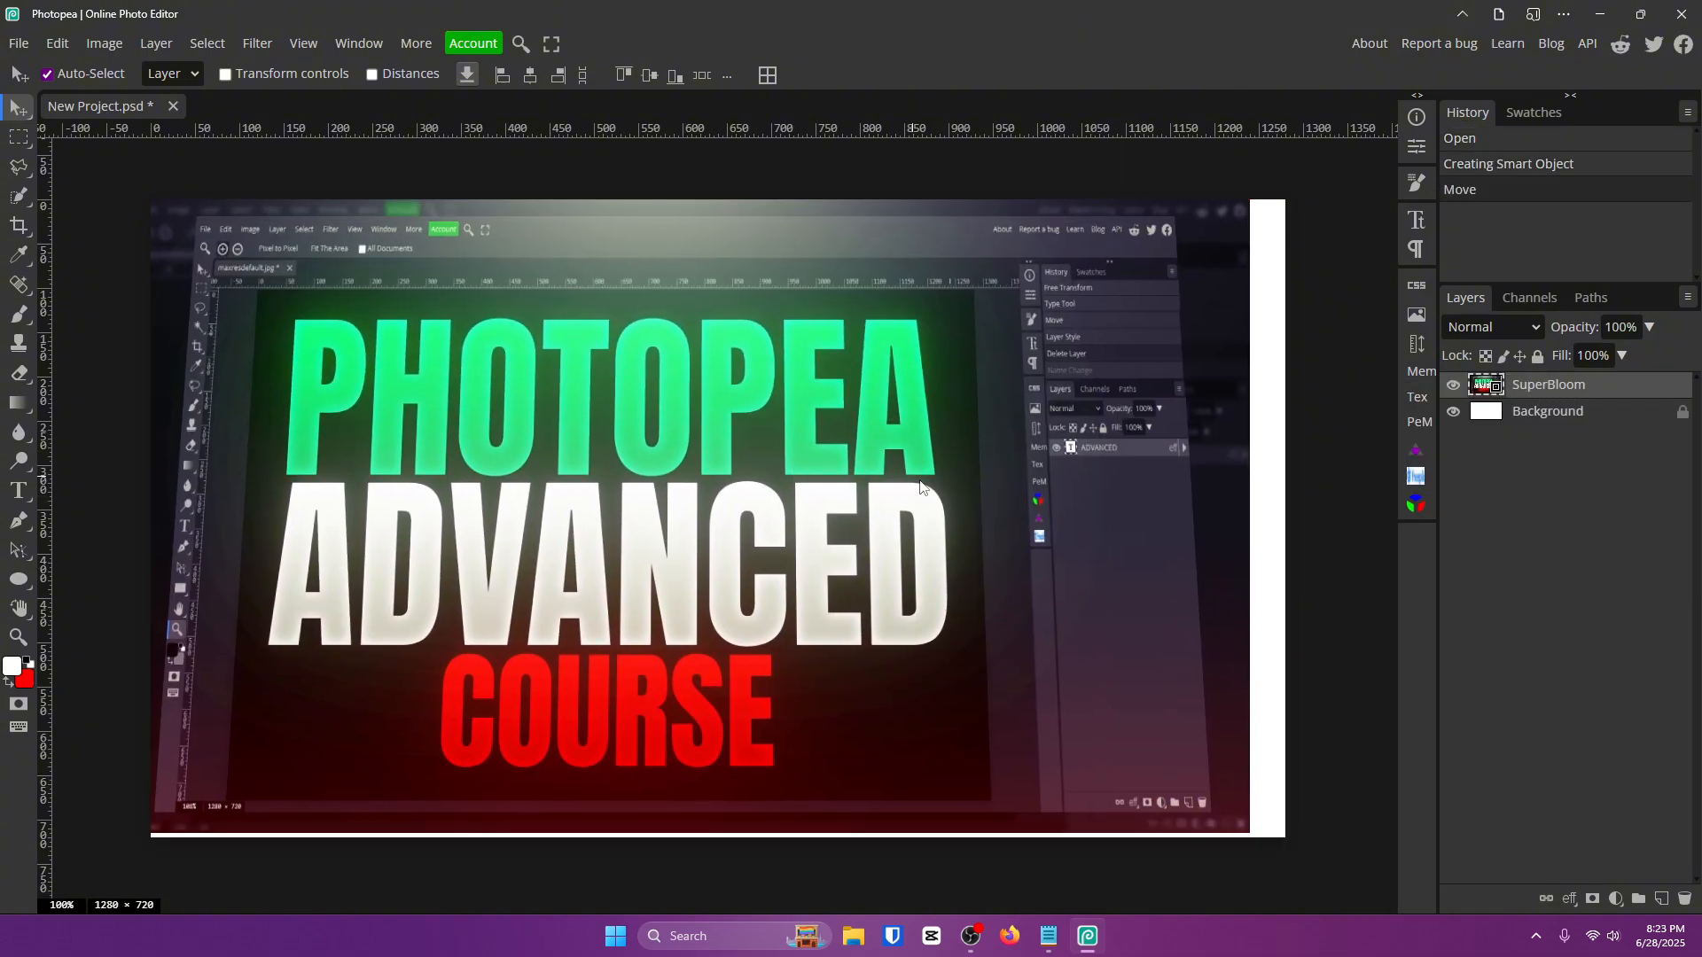
drag(1069, 459, 1028, 396)
key(ctrl+z)
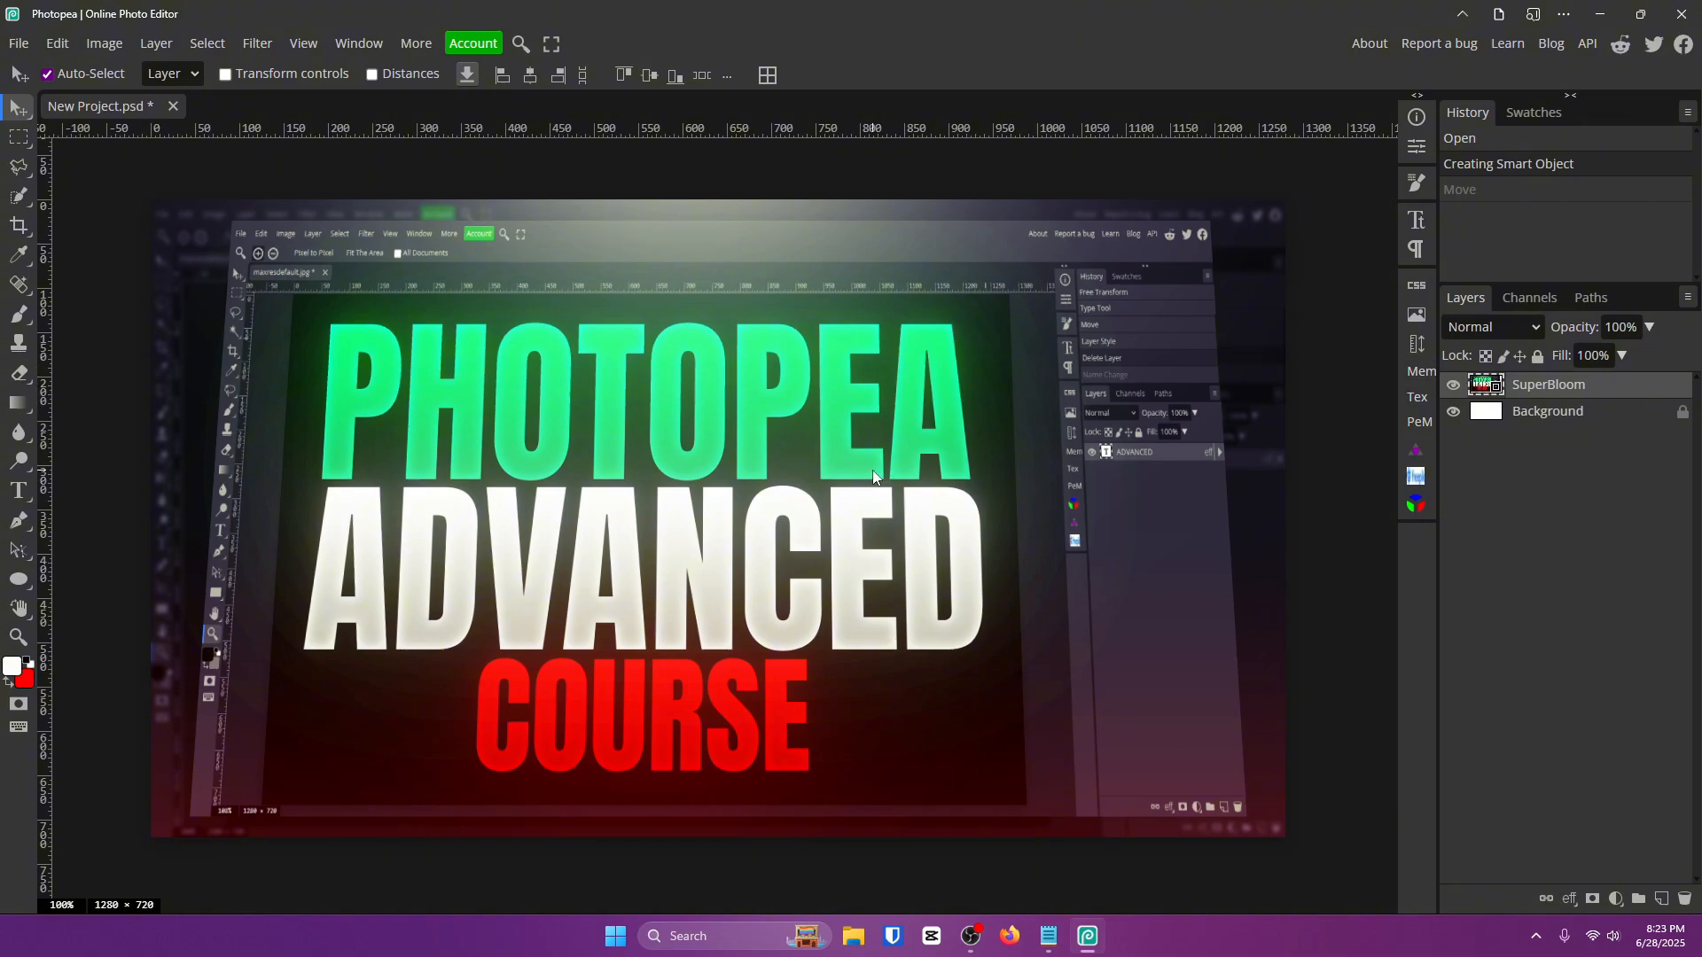
Open the contents of the SuperBloom smart object and compare its layers with those of the New Project.psd document.
double_click(1492, 390)
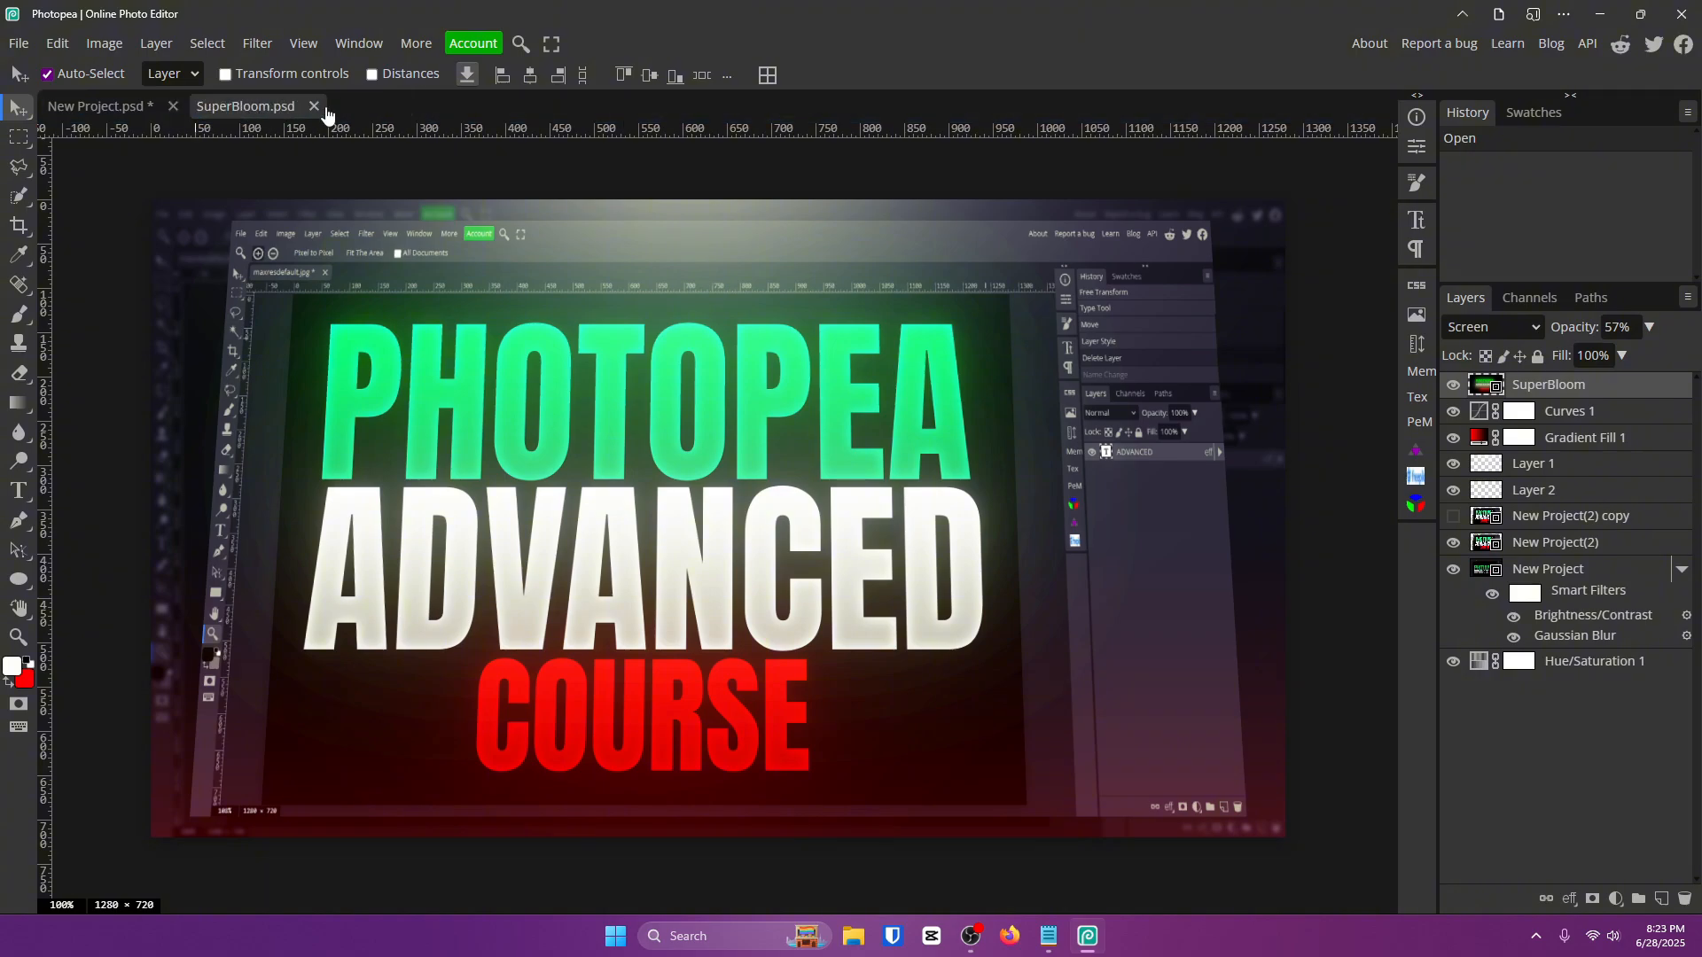
click(98, 106)
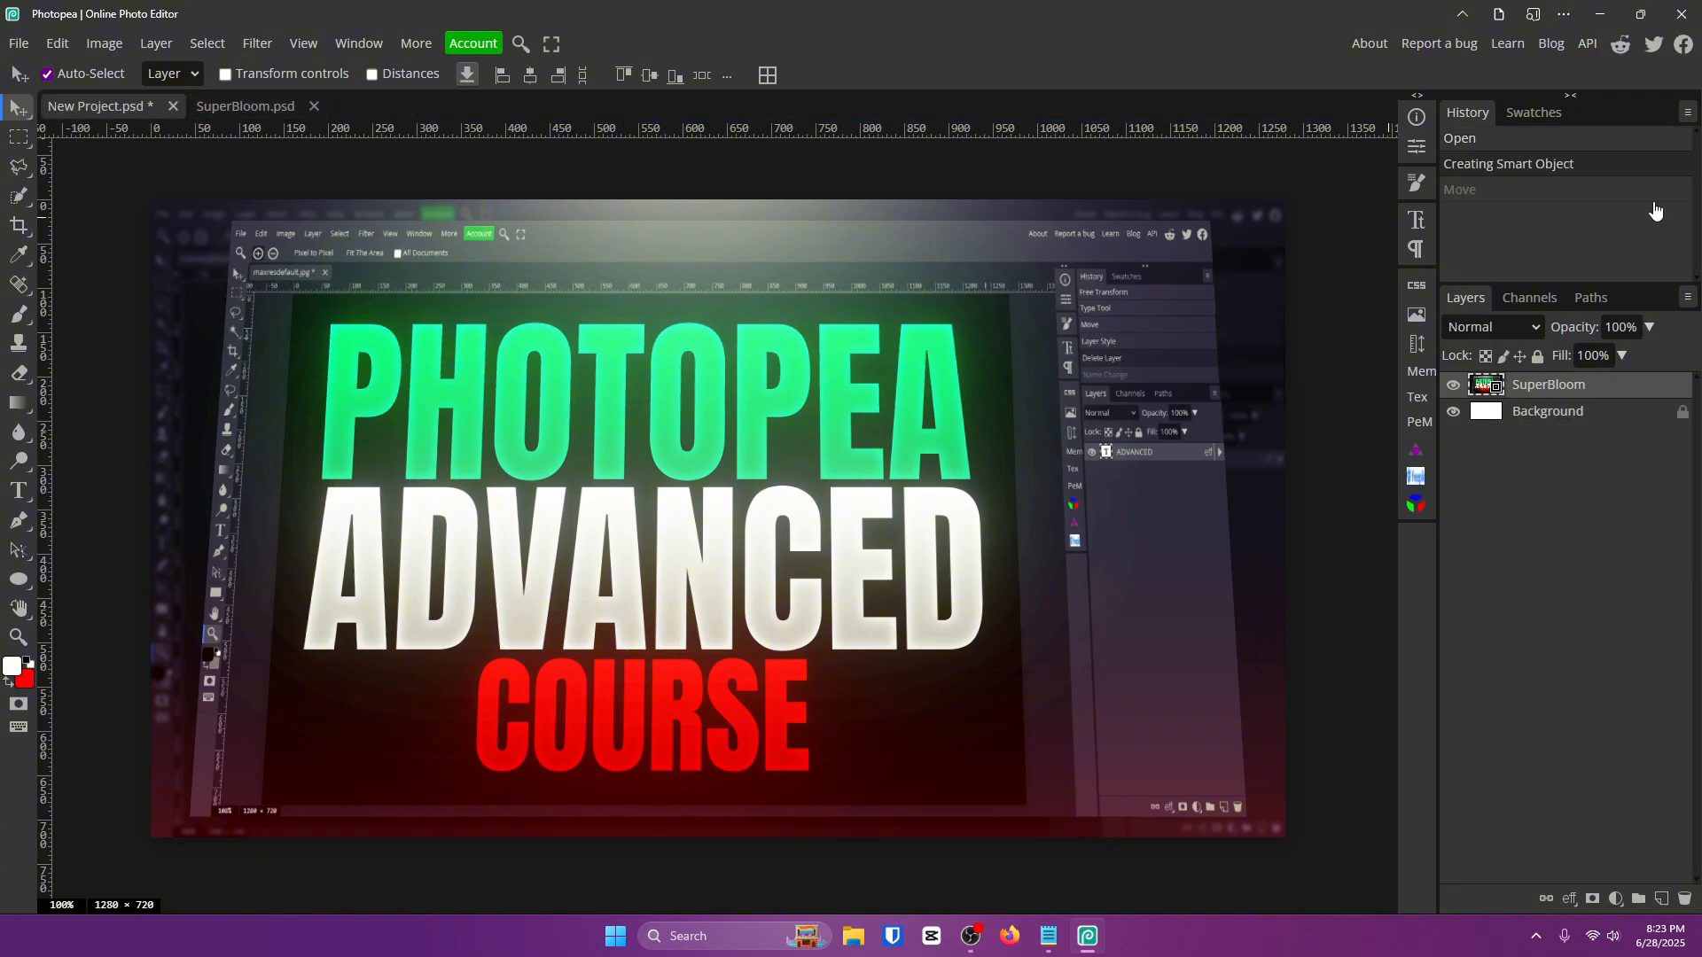
click(257, 107)
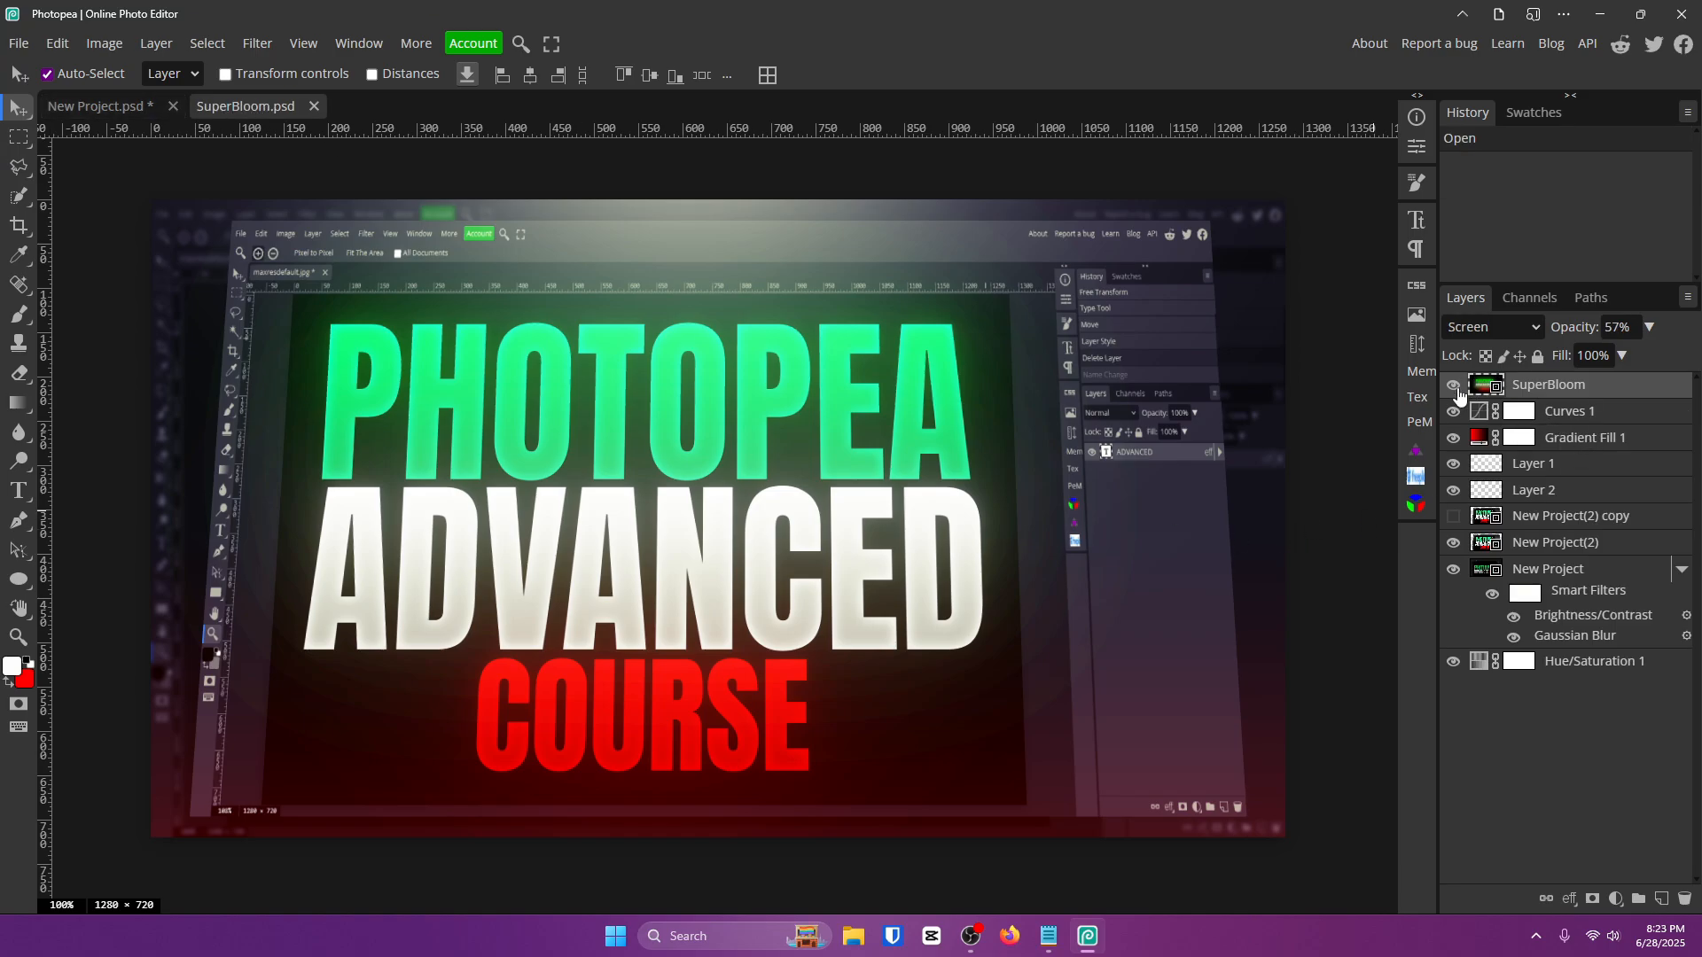
Temporarily delete the layers above New Project in SuperBloom.psd to compare with the main document, and undo the deletions.
key(Delete)
key(Delete)
key(Delete)
key(Delete)
key(Delete)
key(Delete)
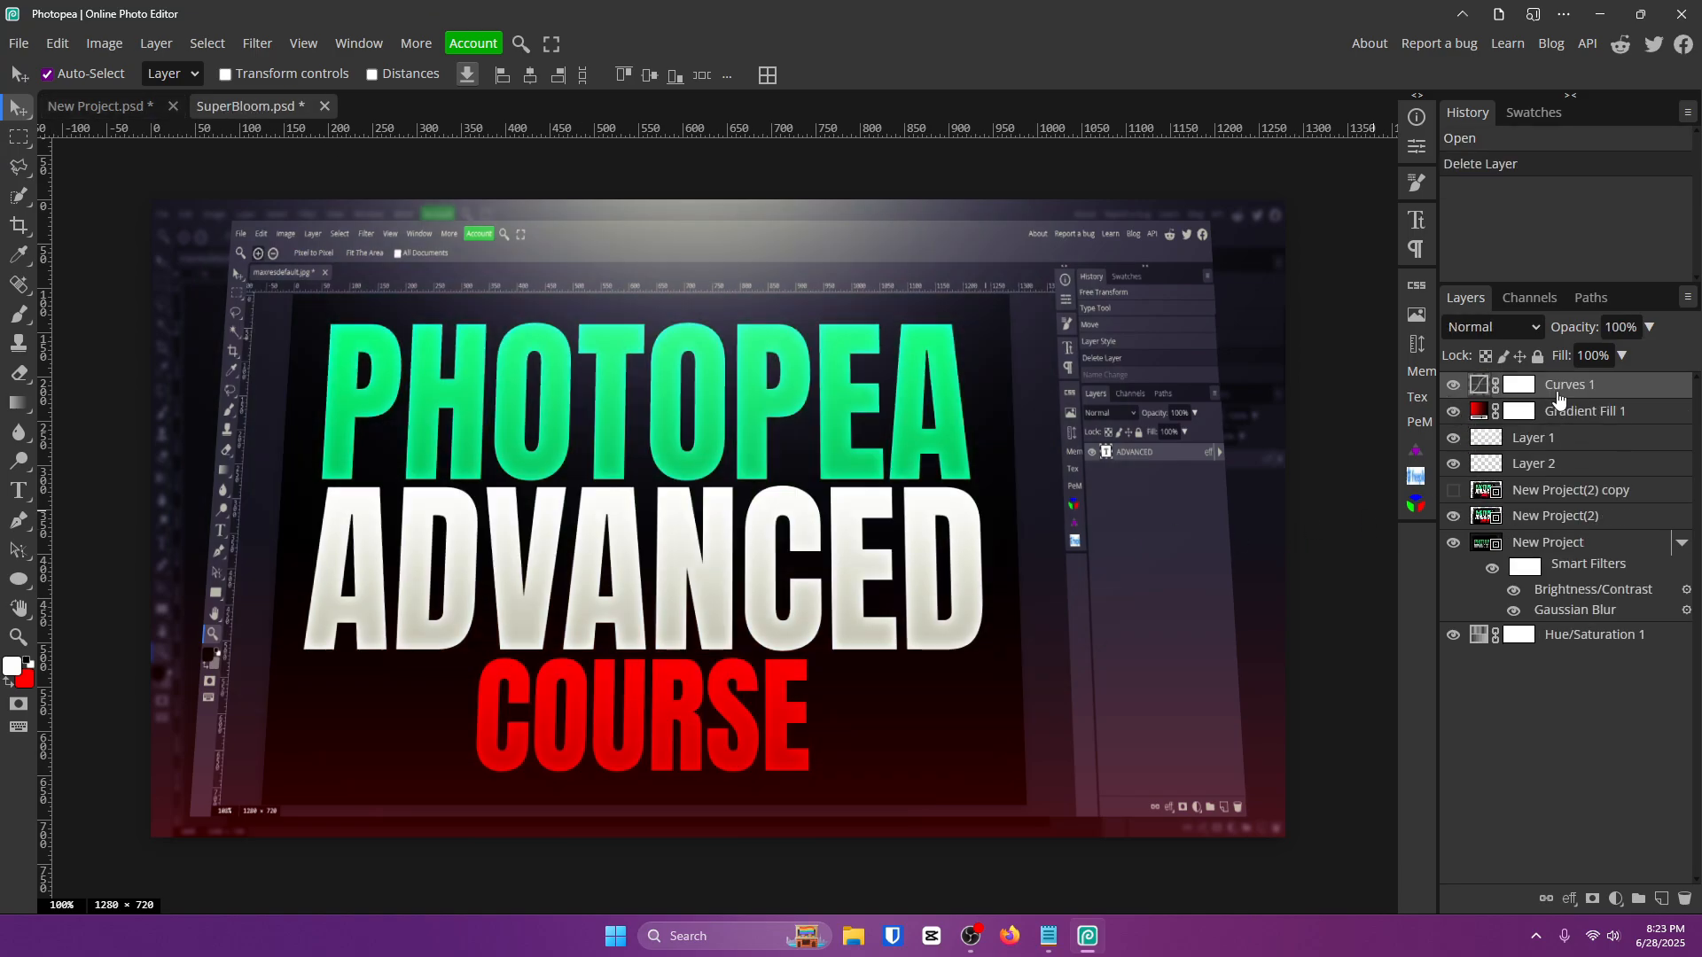
key(Delete)
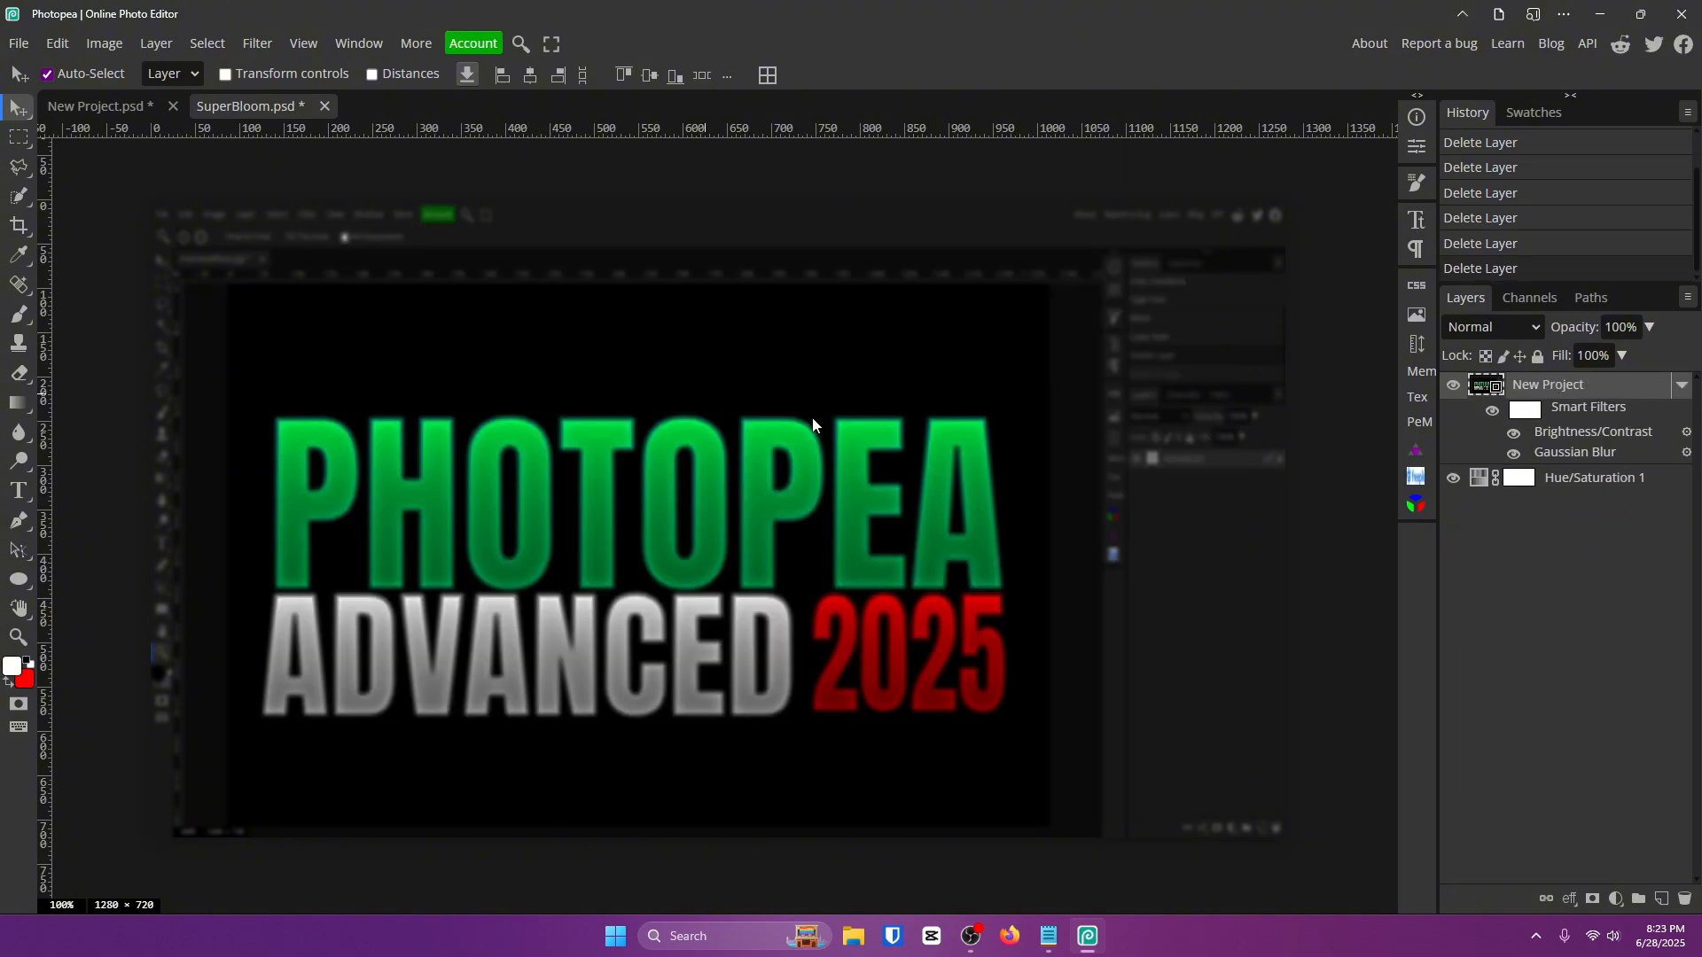
click(140, 108)
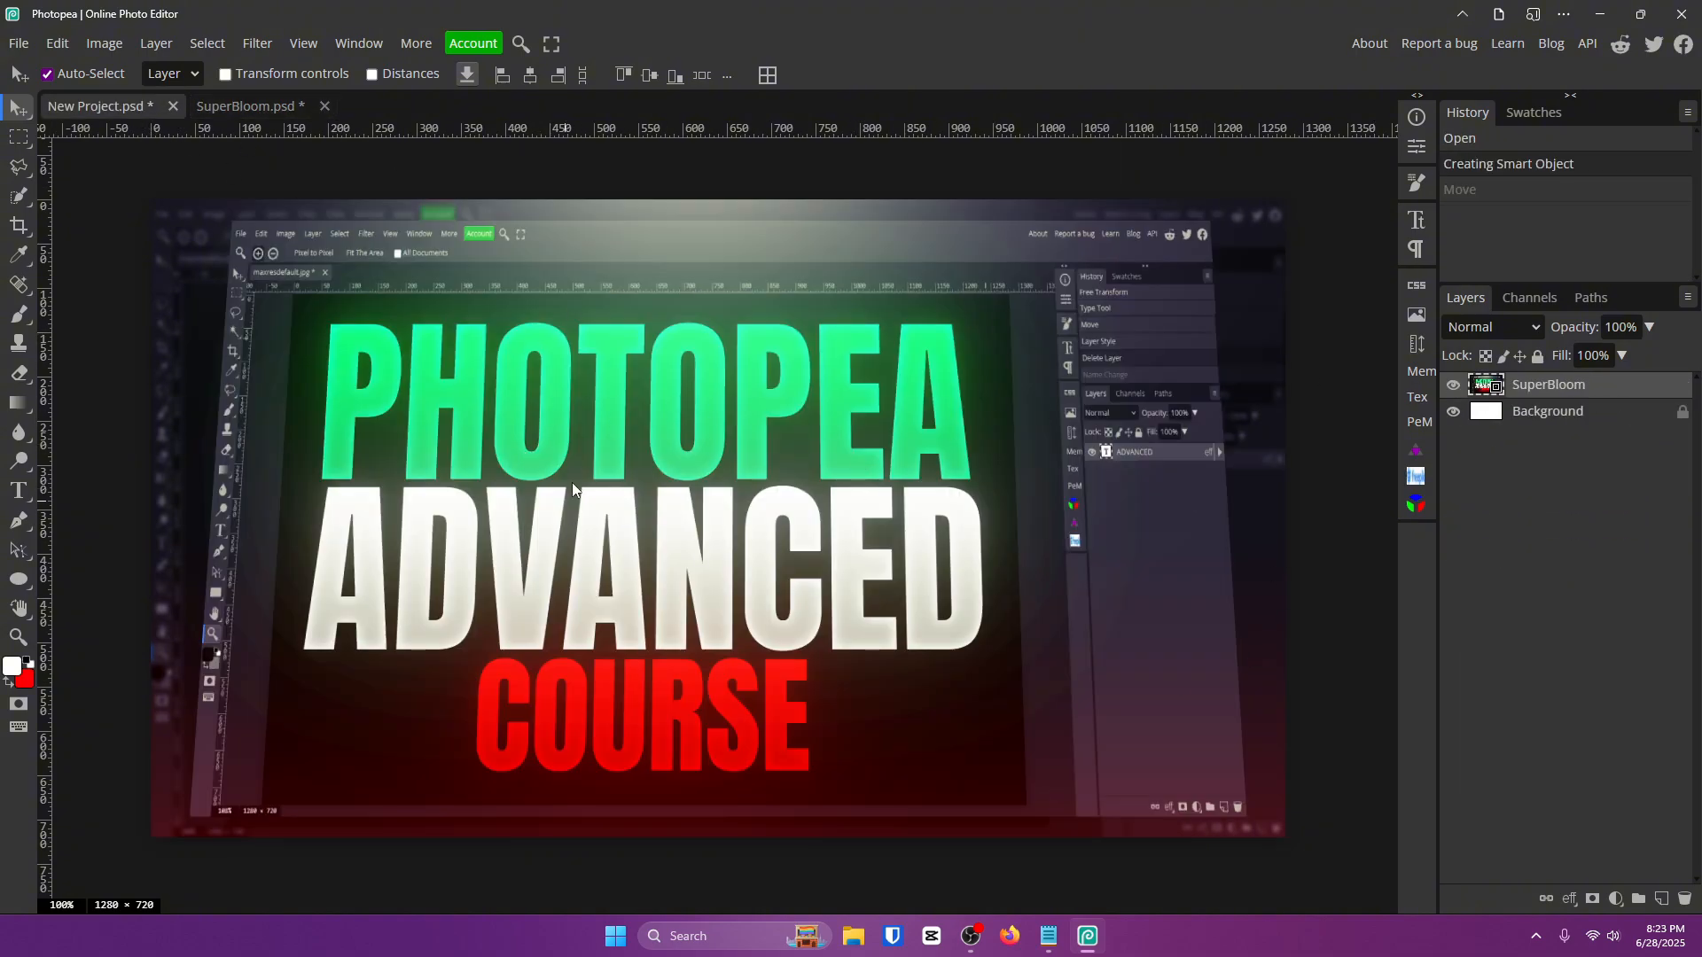
click(246, 107)
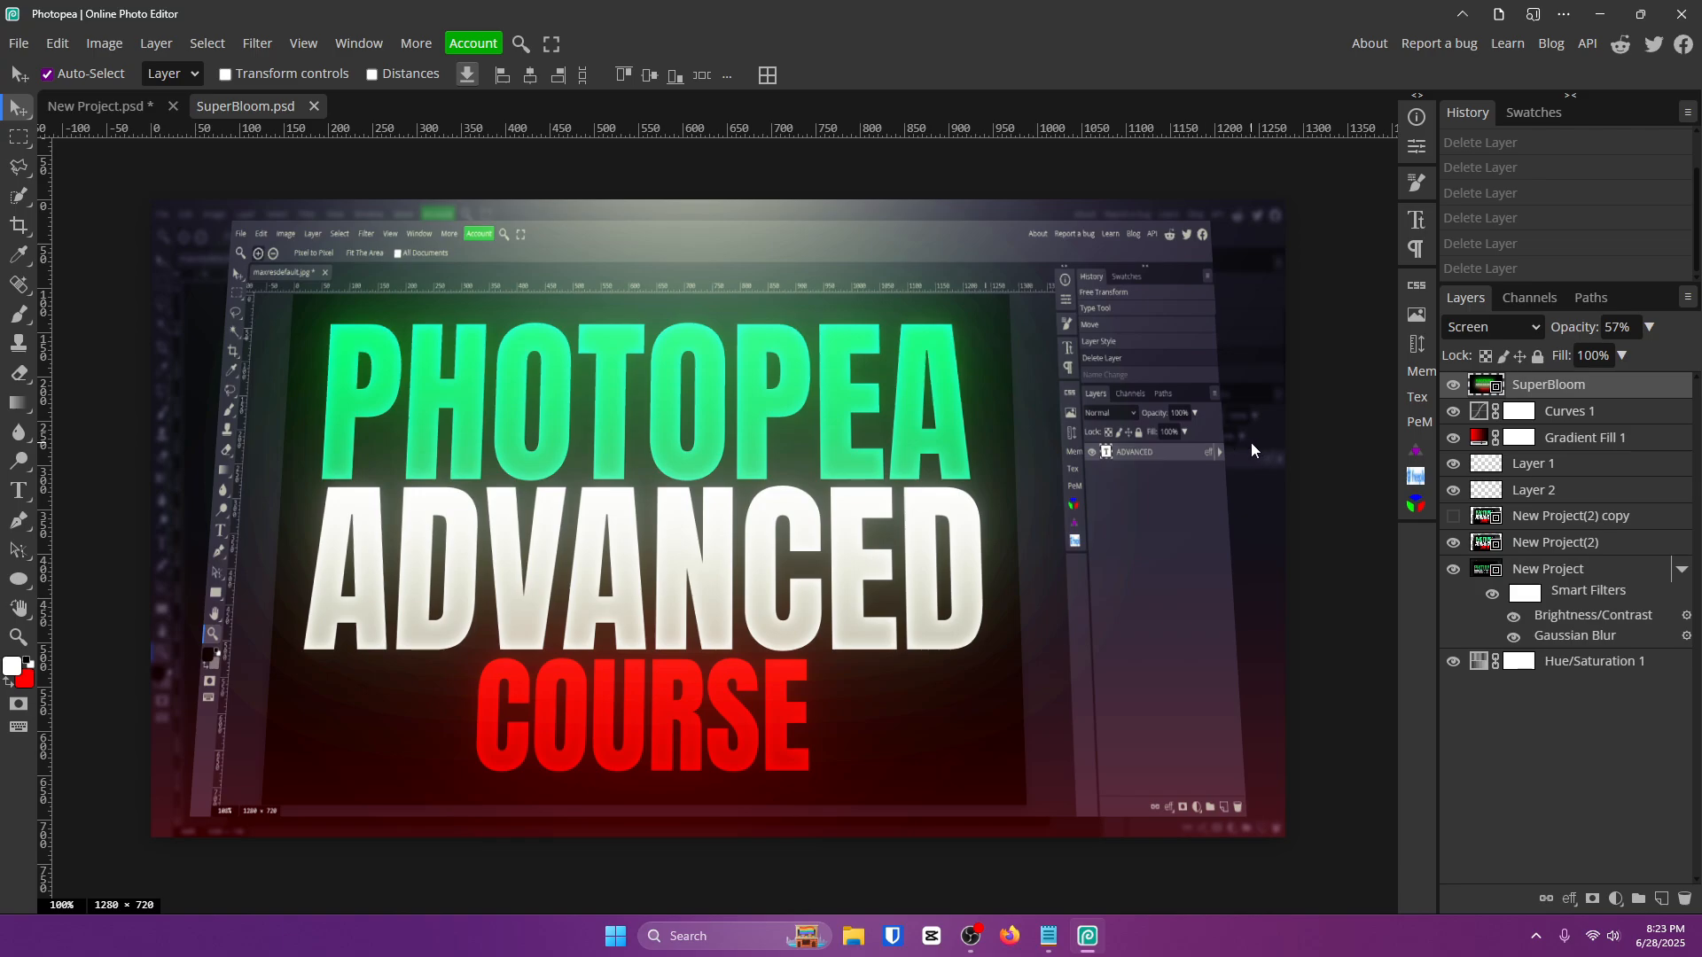
Move the SuperBloom smart object slightly up and to the left of the canvas in New Project.psd.
click(114, 109)
drag(922, 524, 865, 546)
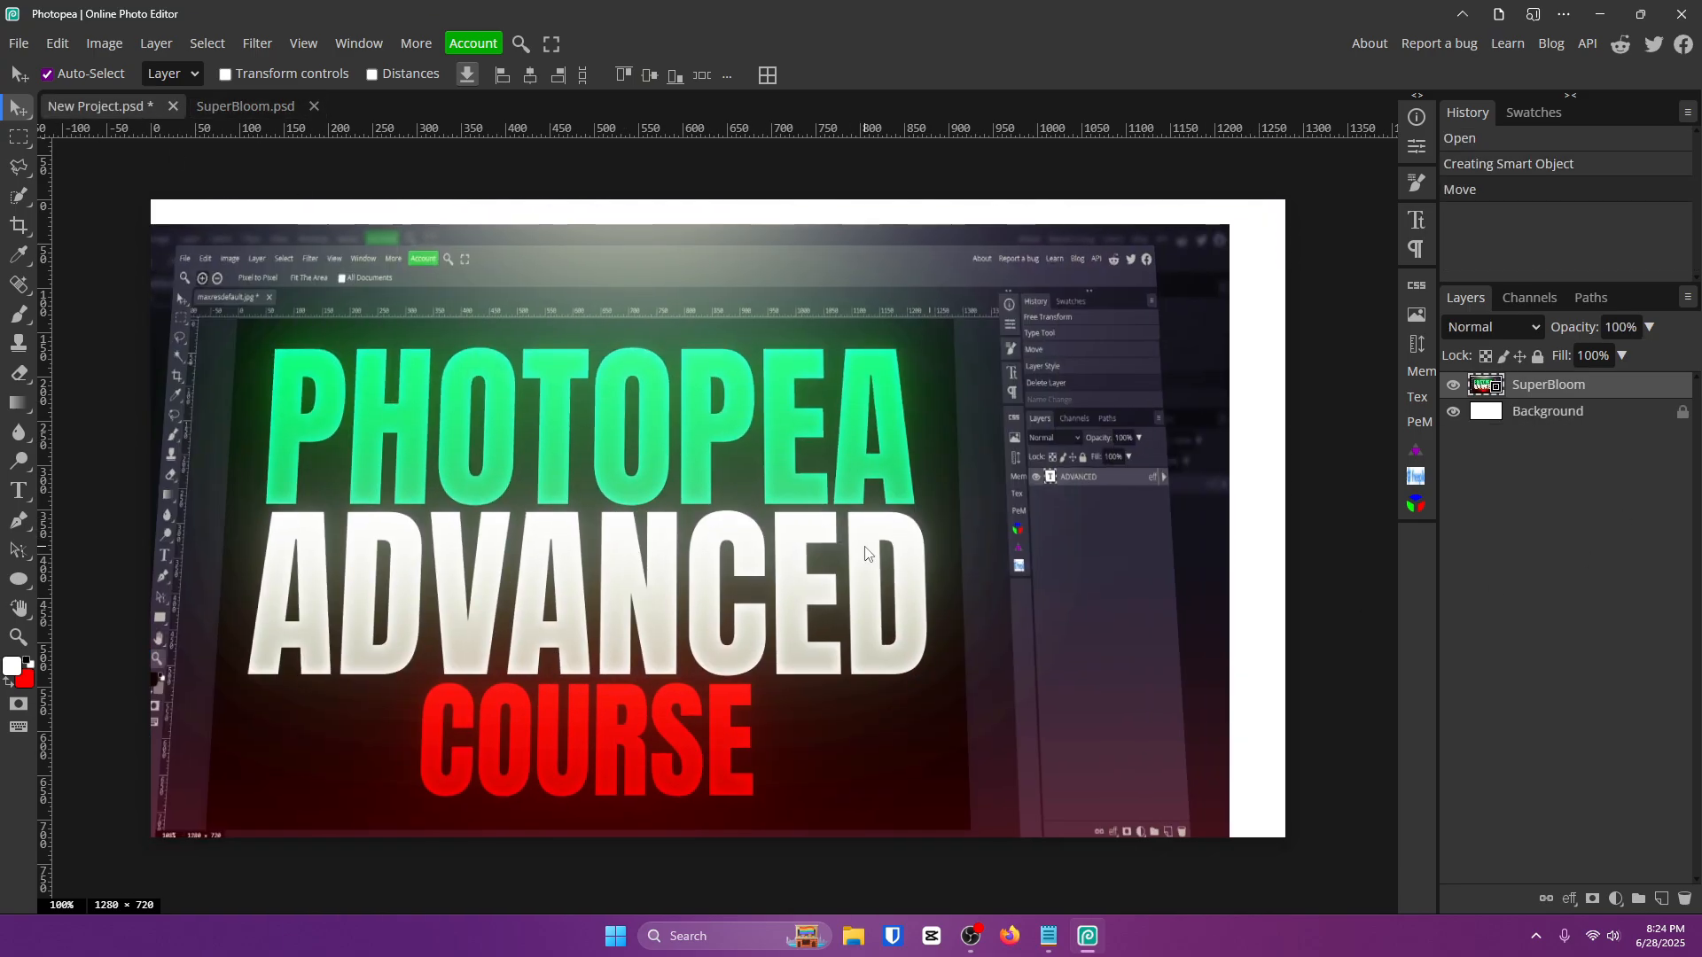
drag(1133, 450, 1172, 407)
Try a Color Overlay layer style on the SuperBloom smart object, check its separate contents, and undo the style.
double_click(1603, 391)
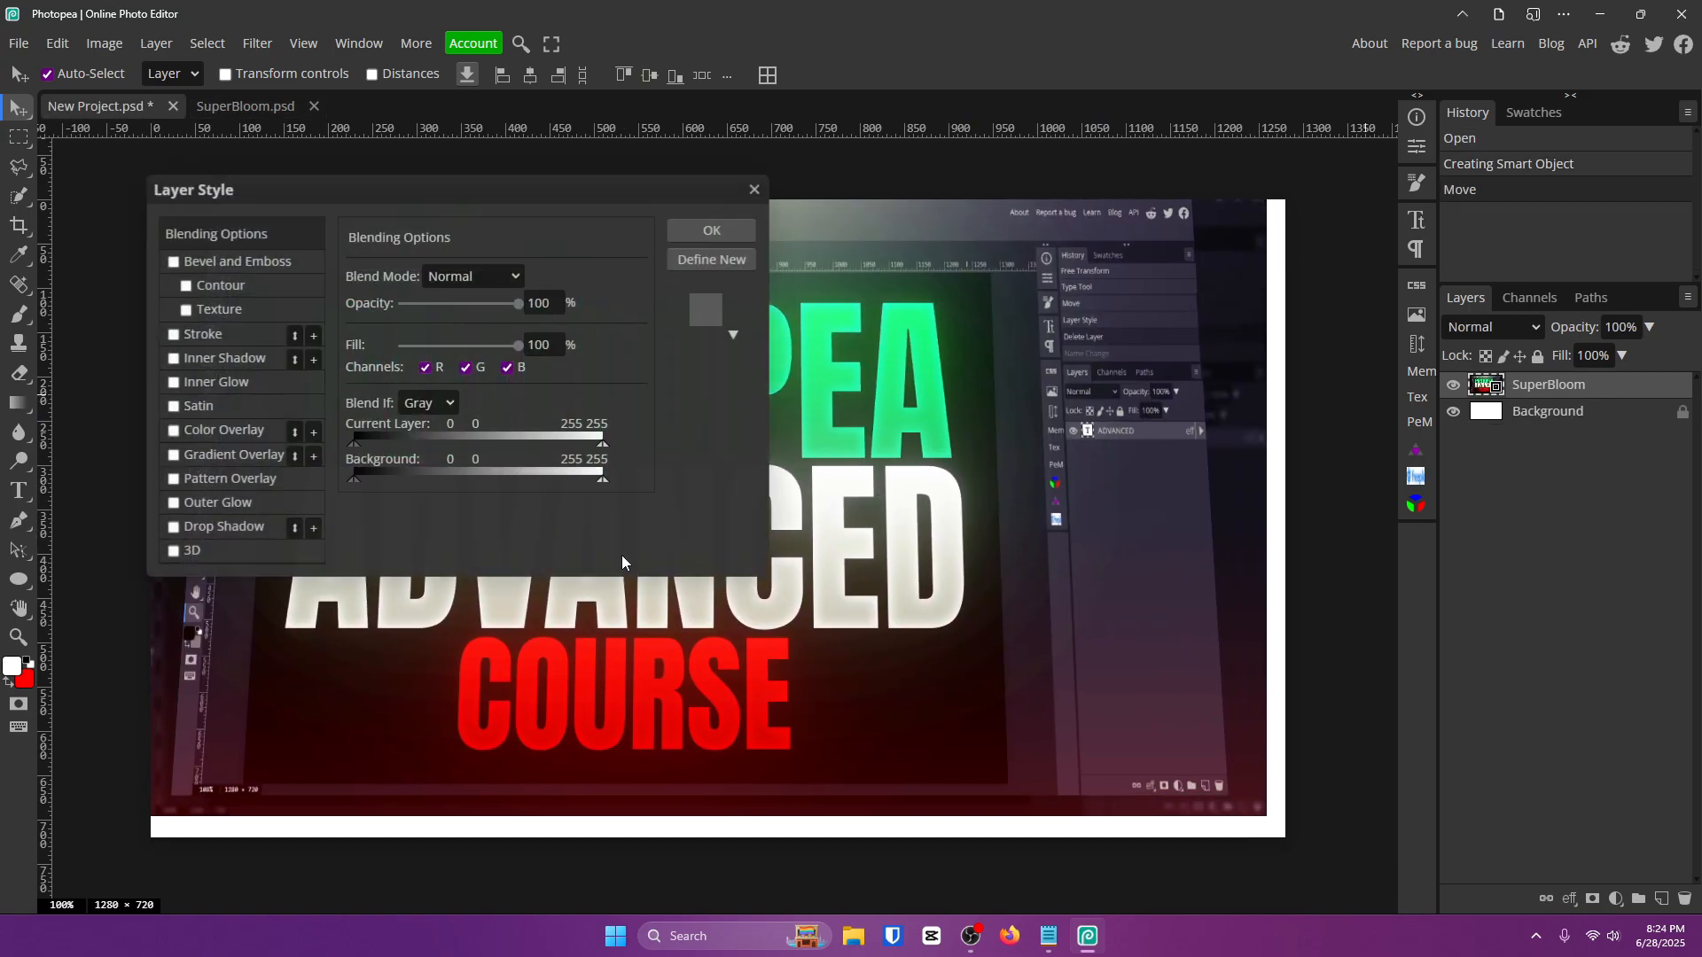
click(225, 430)
click(711, 231)
click(266, 107)
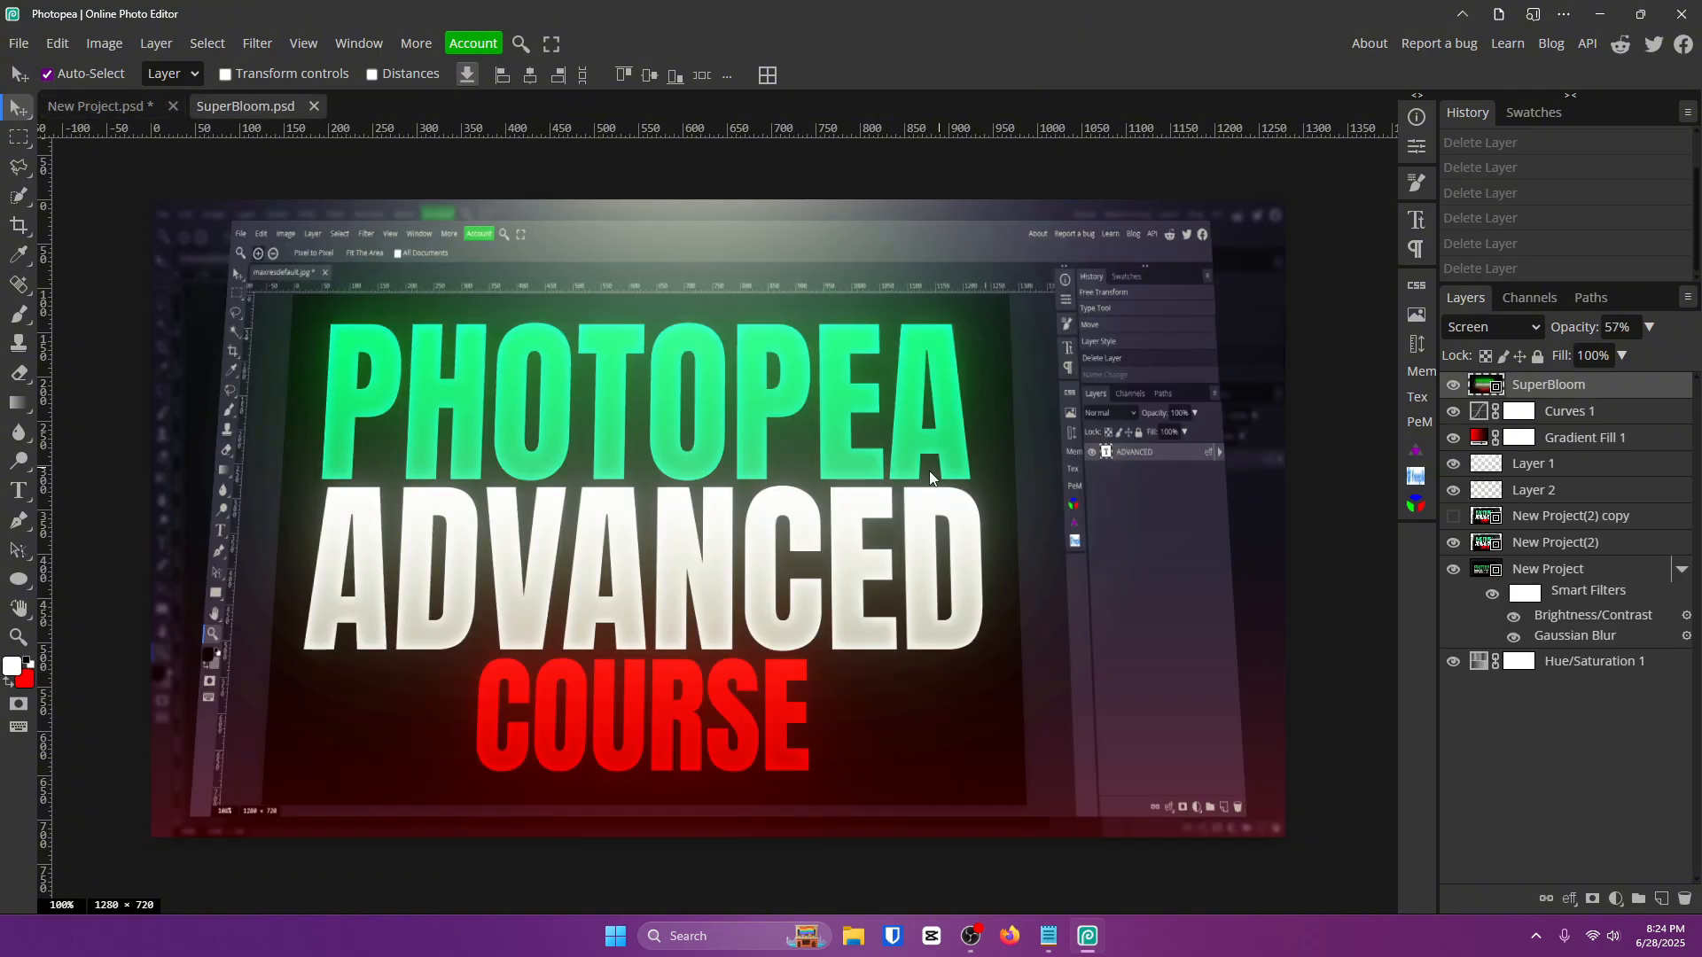
click(246, 105)
key(ctrl+z)
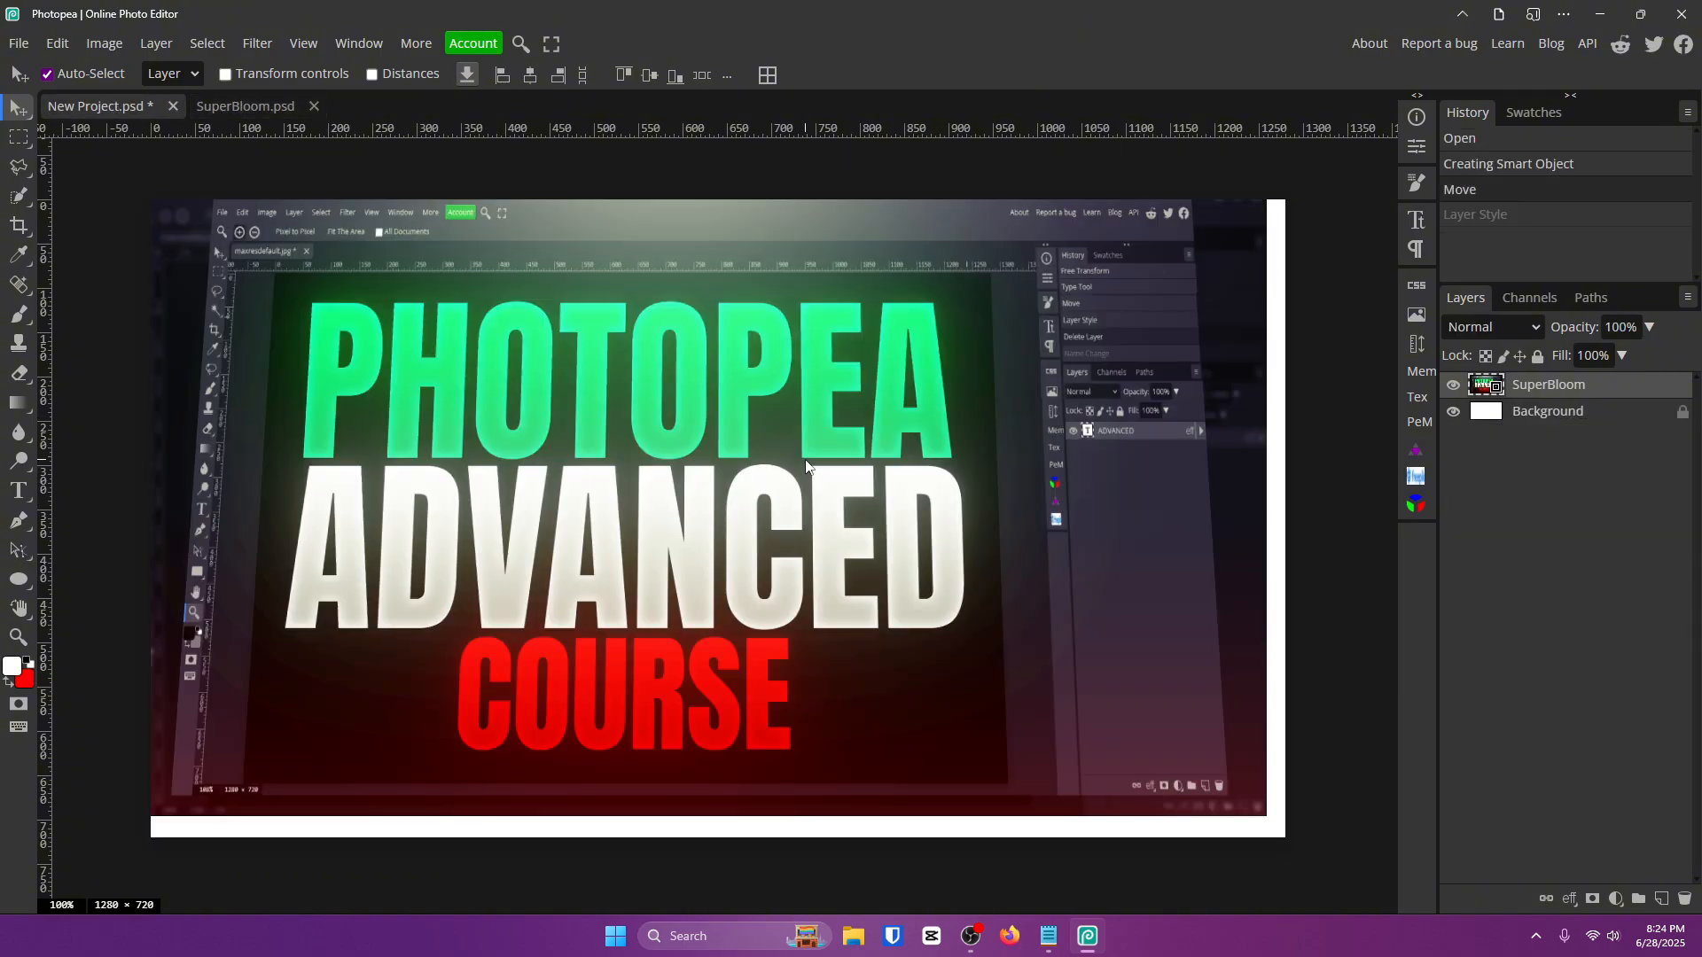
Undo the move of the SuperBloom smart object in New Project.psd and compare its contents with the layers in SuperBloom.psd.
key(ctrl+z)
click(269, 106)
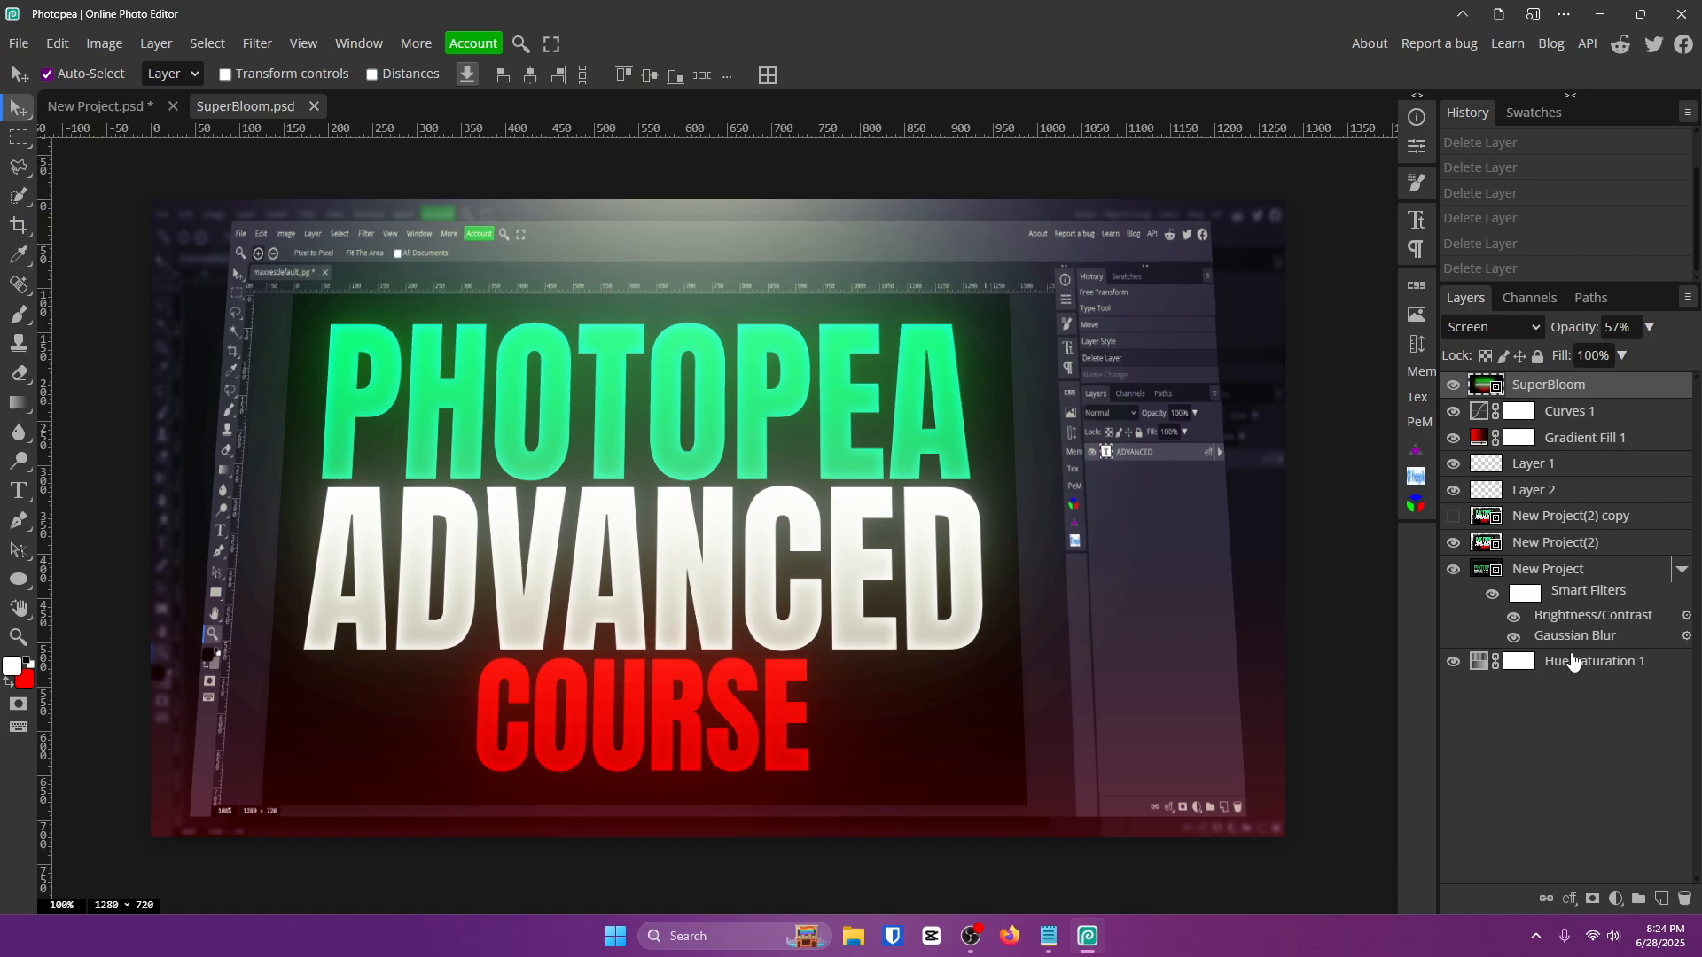
click(155, 107)
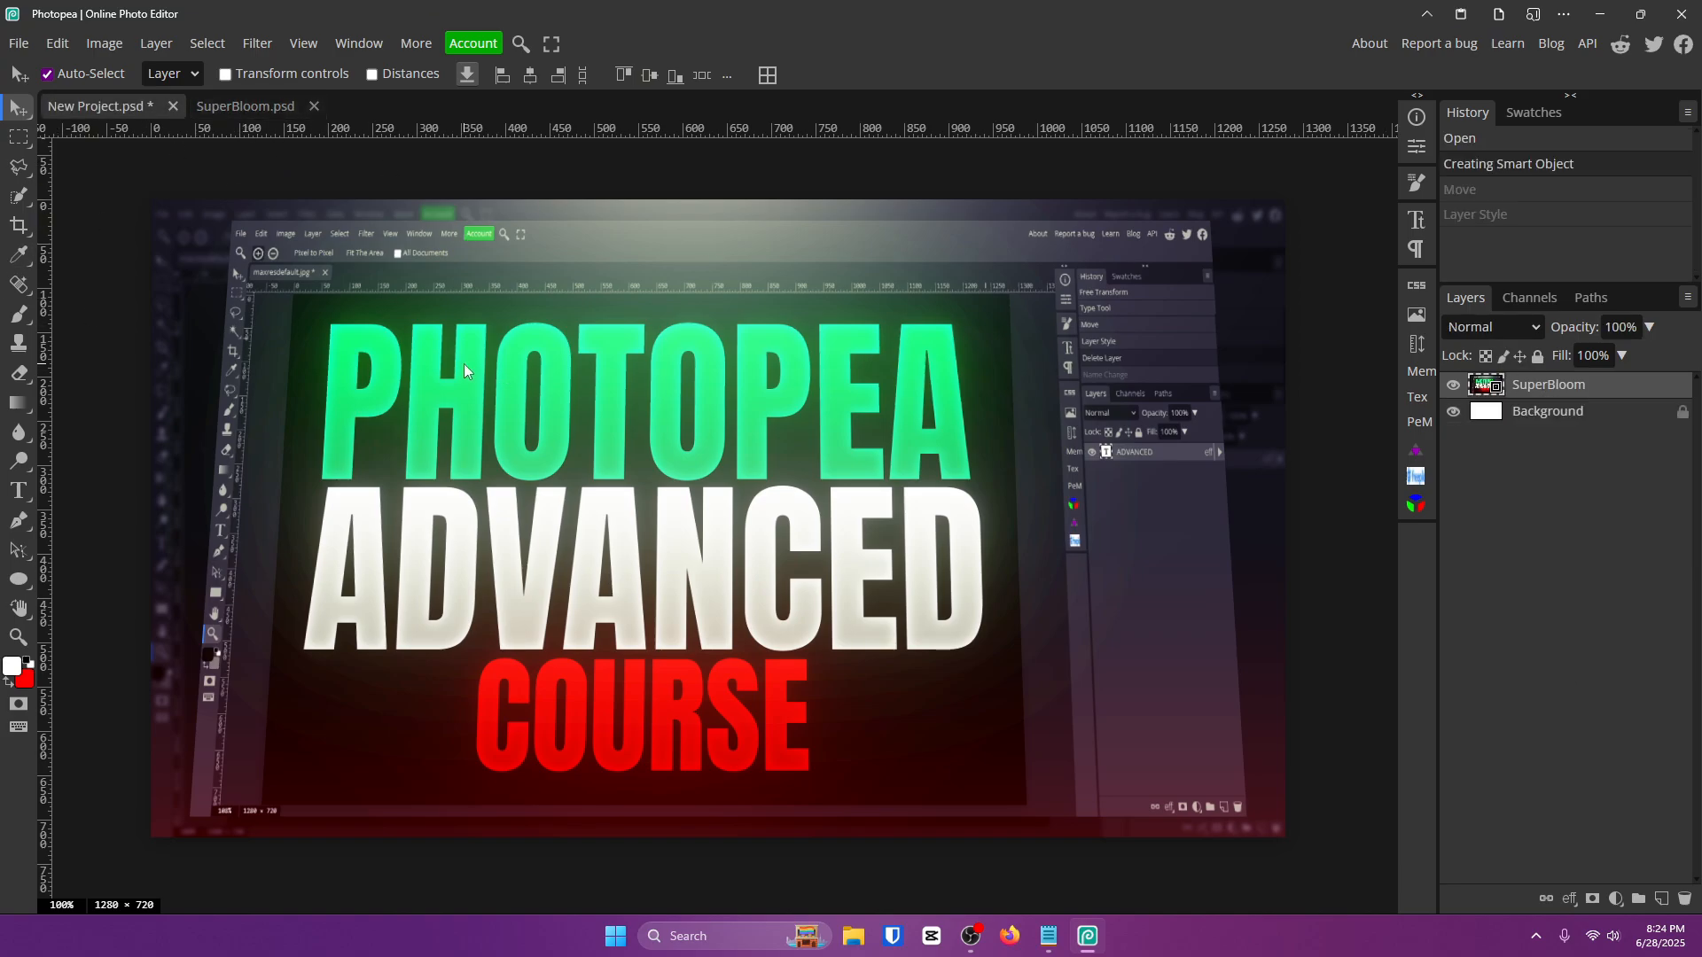
Undo the test conversion of the layers above Hue/Saturation 1 in SuperBloom.psd into one smart object.
drag(465, 364, 464, 363)
click(248, 110)
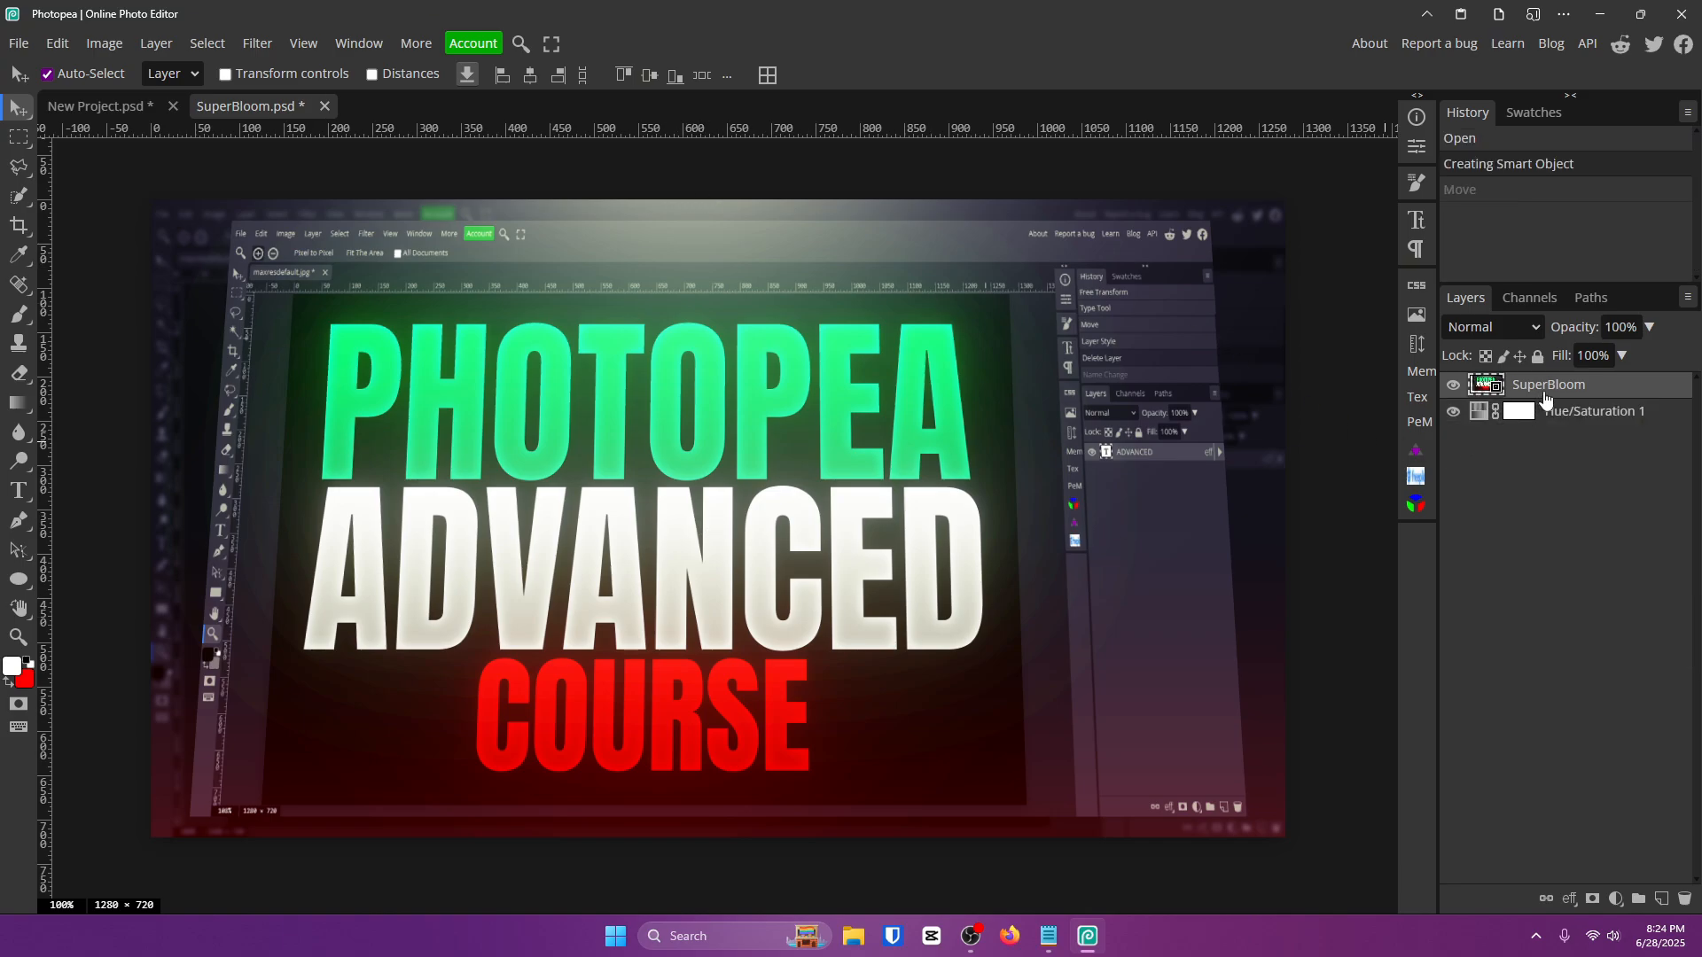
click(1566, 414)
key(ctrl+z)
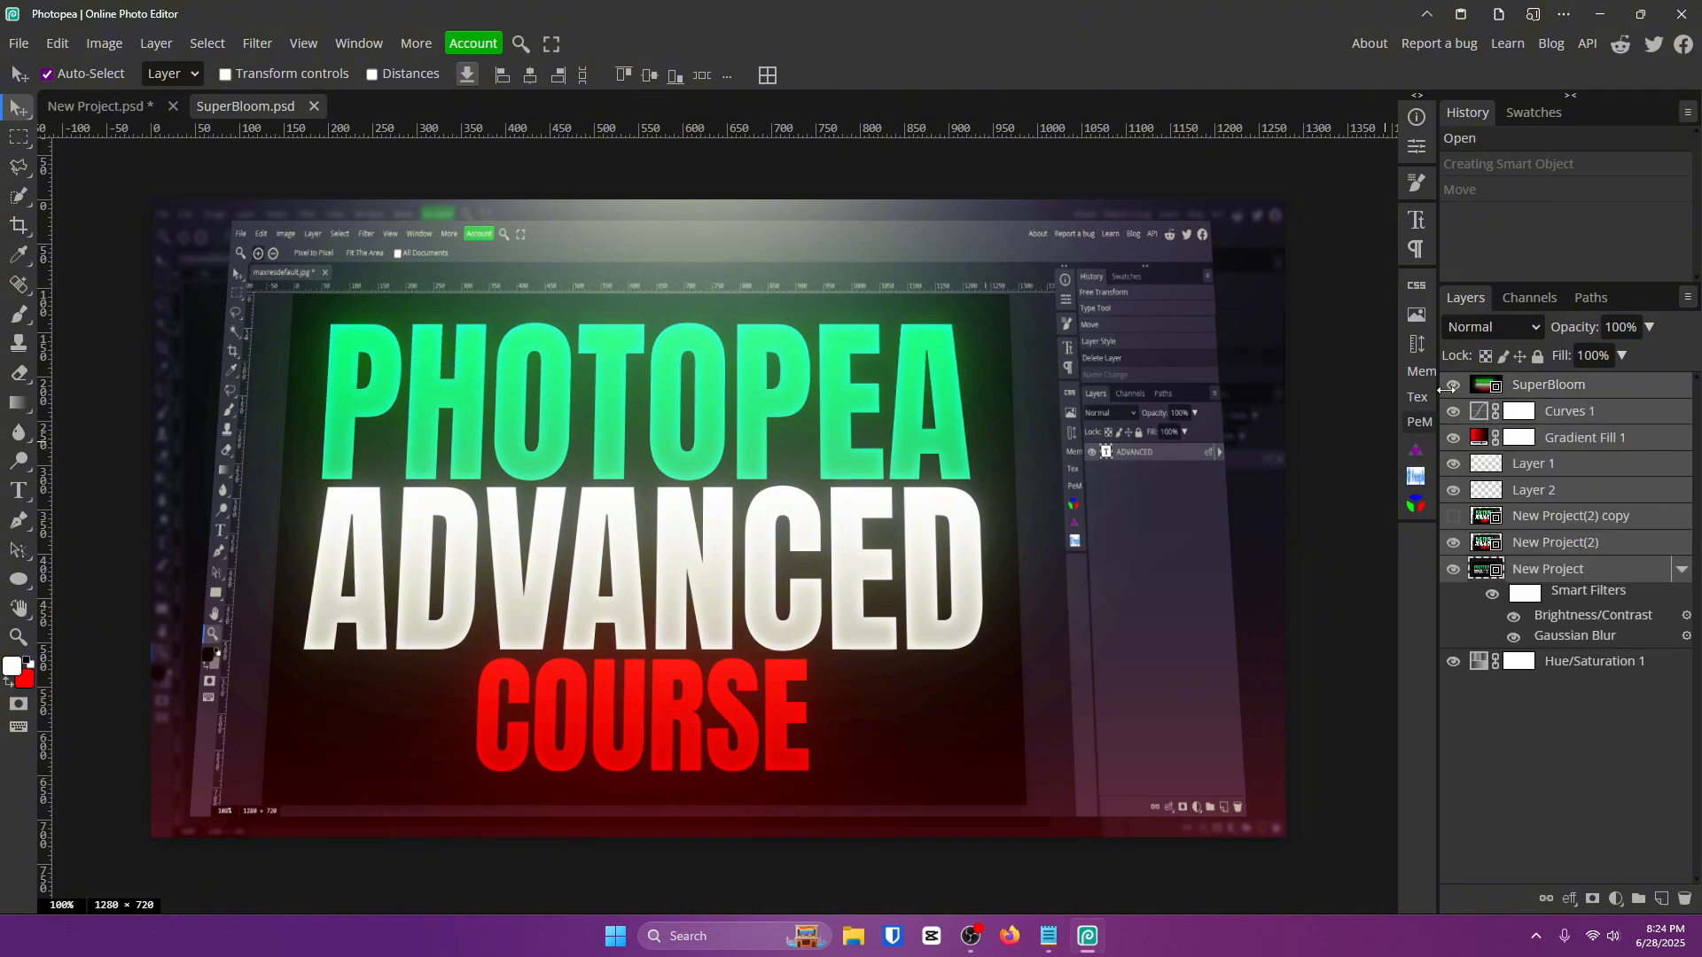
Apply a Brightness/Contrast adjustment with Brightness 150 and Contrast 100 directly to the New Project(2) smart object layer.
click(1560, 490)
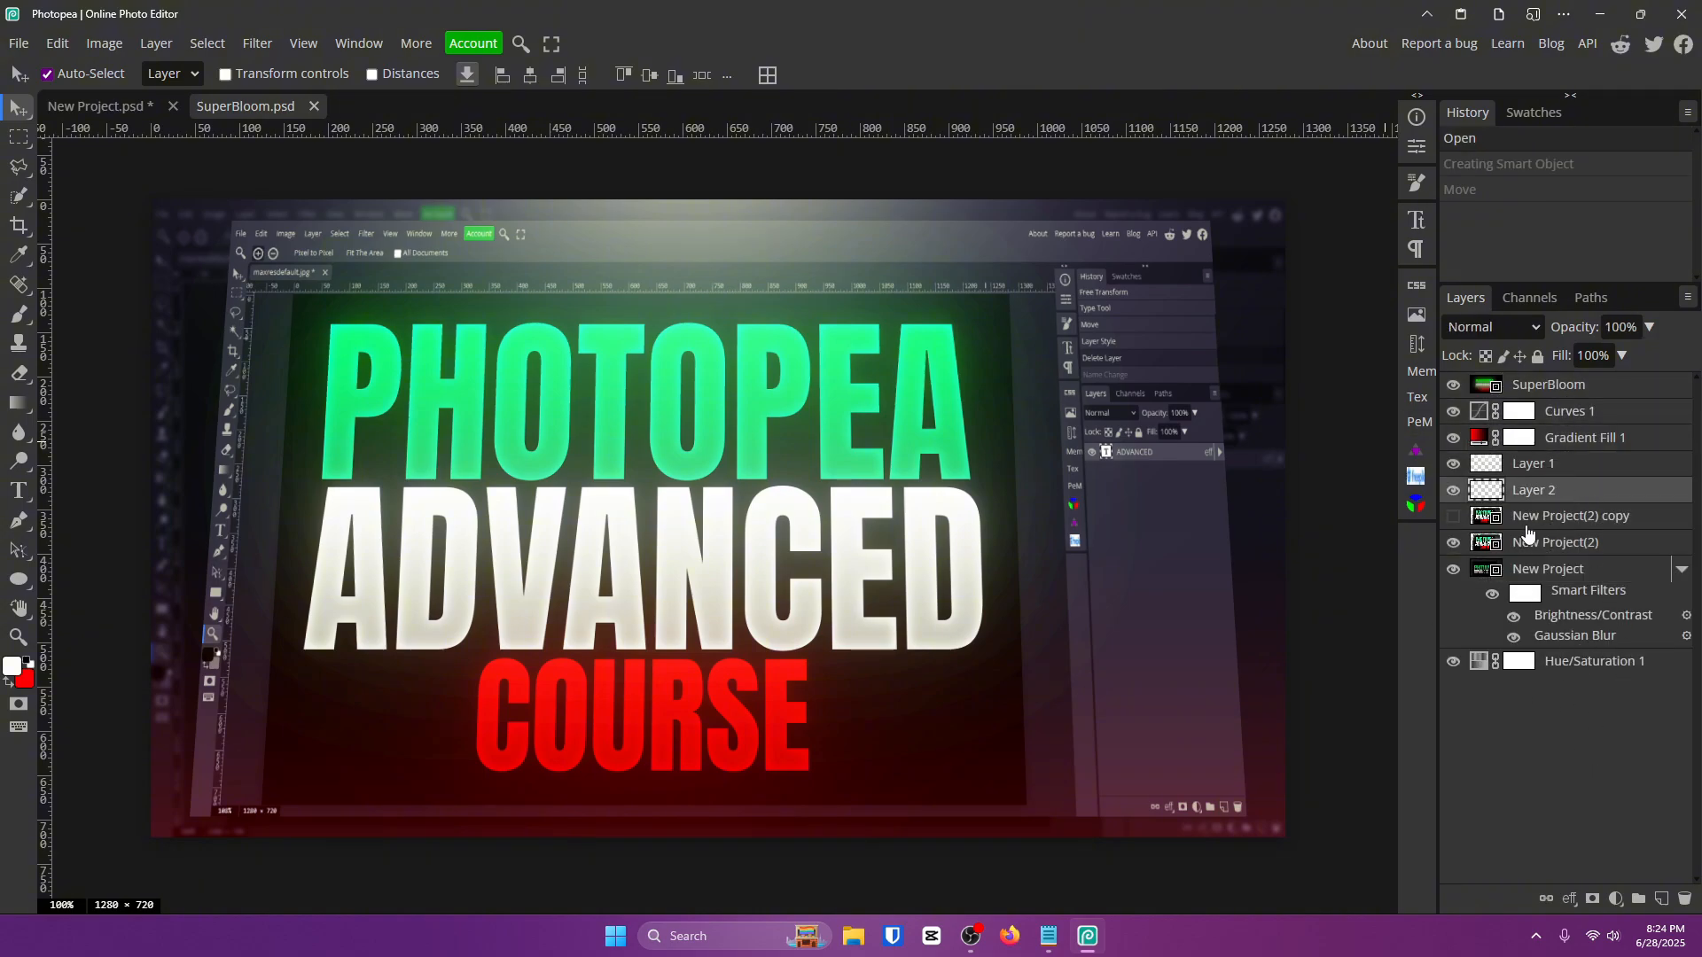
click(1455, 543)
click(1454, 543)
click(1555, 543)
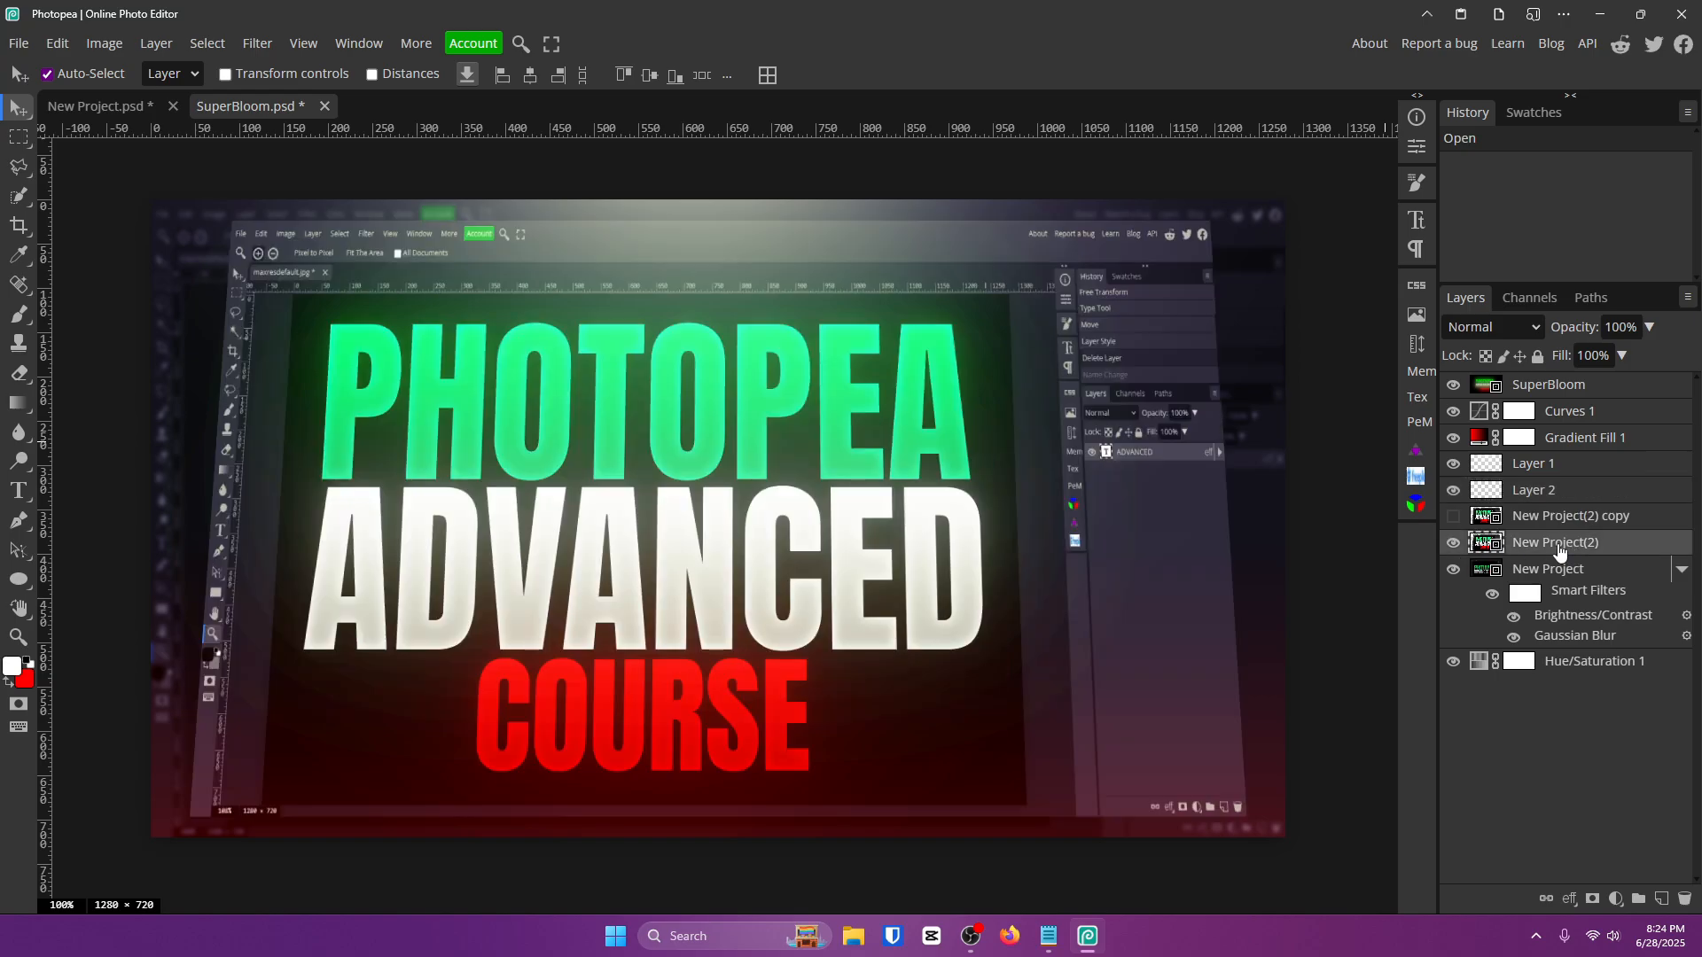
click(103, 43)
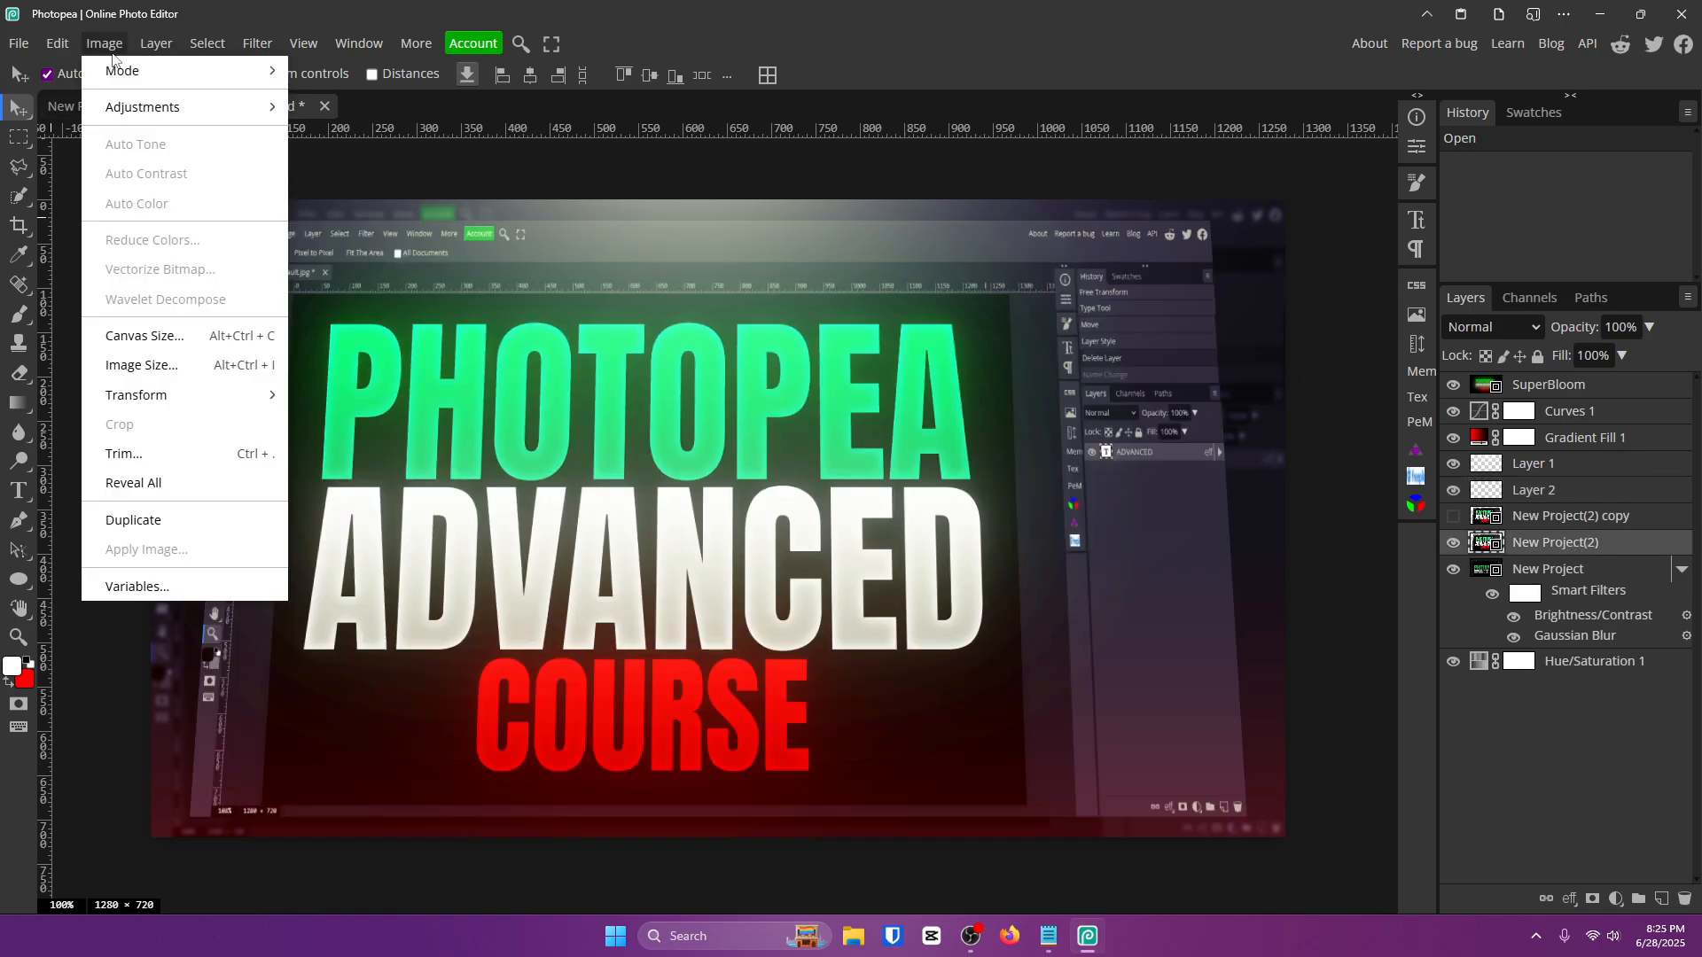
mouse_move(137, 107)
click(382, 114)
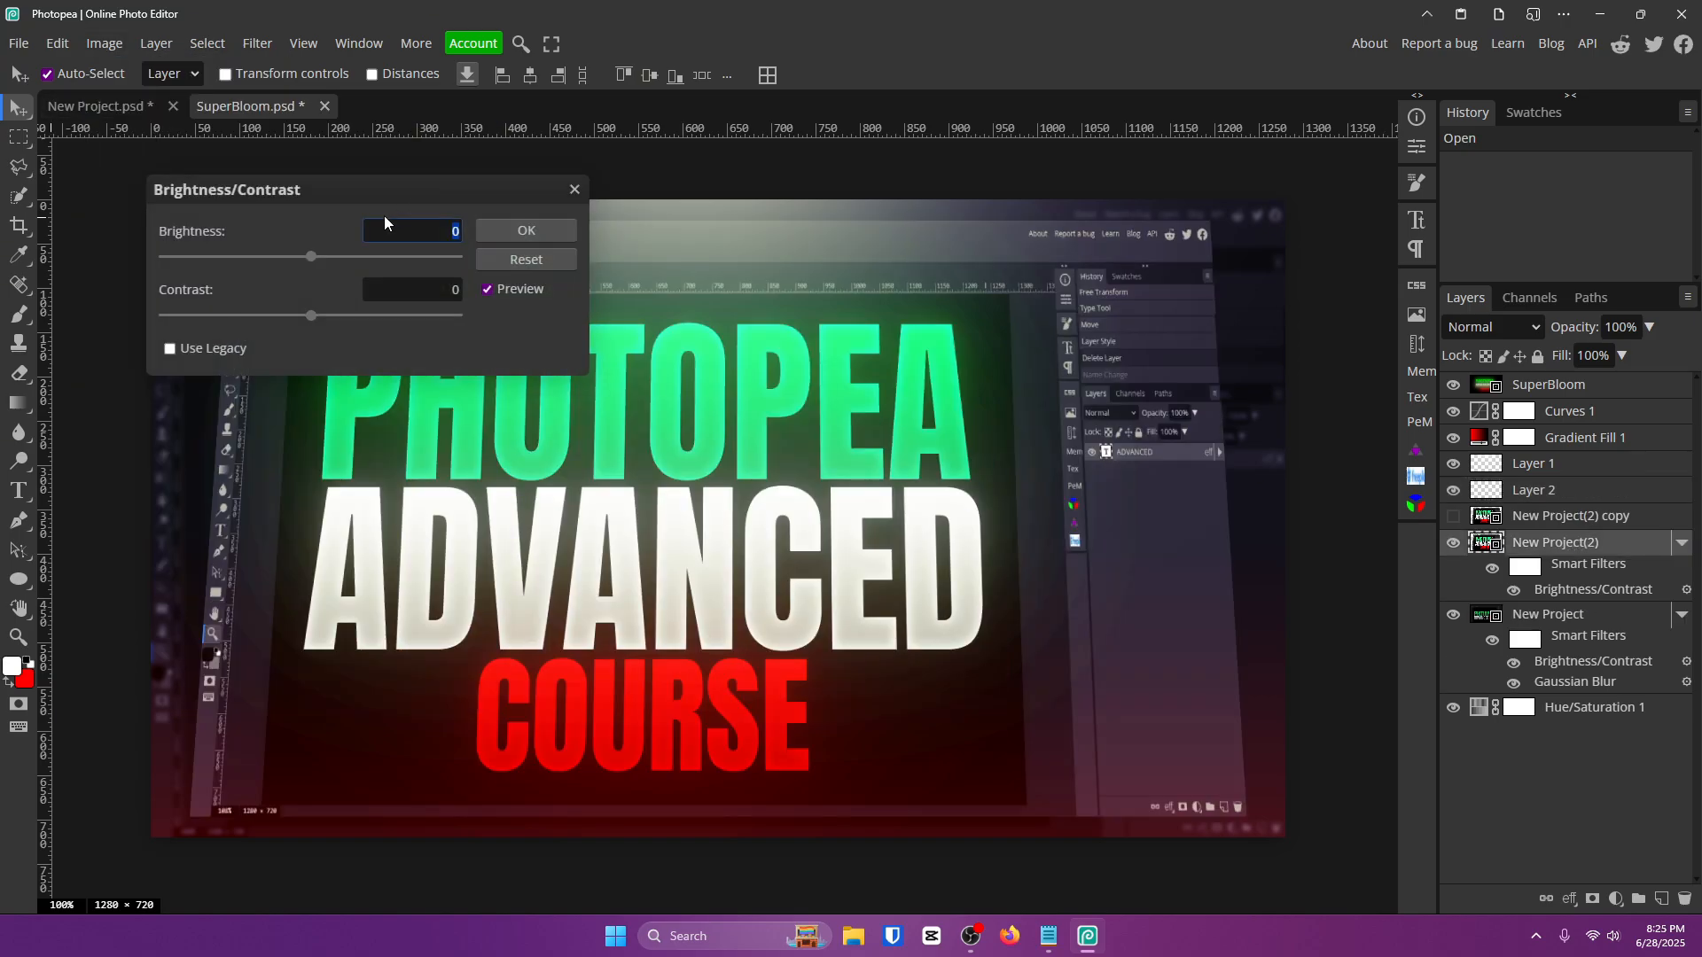
drag(312, 257, 458, 257)
click(319, 309)
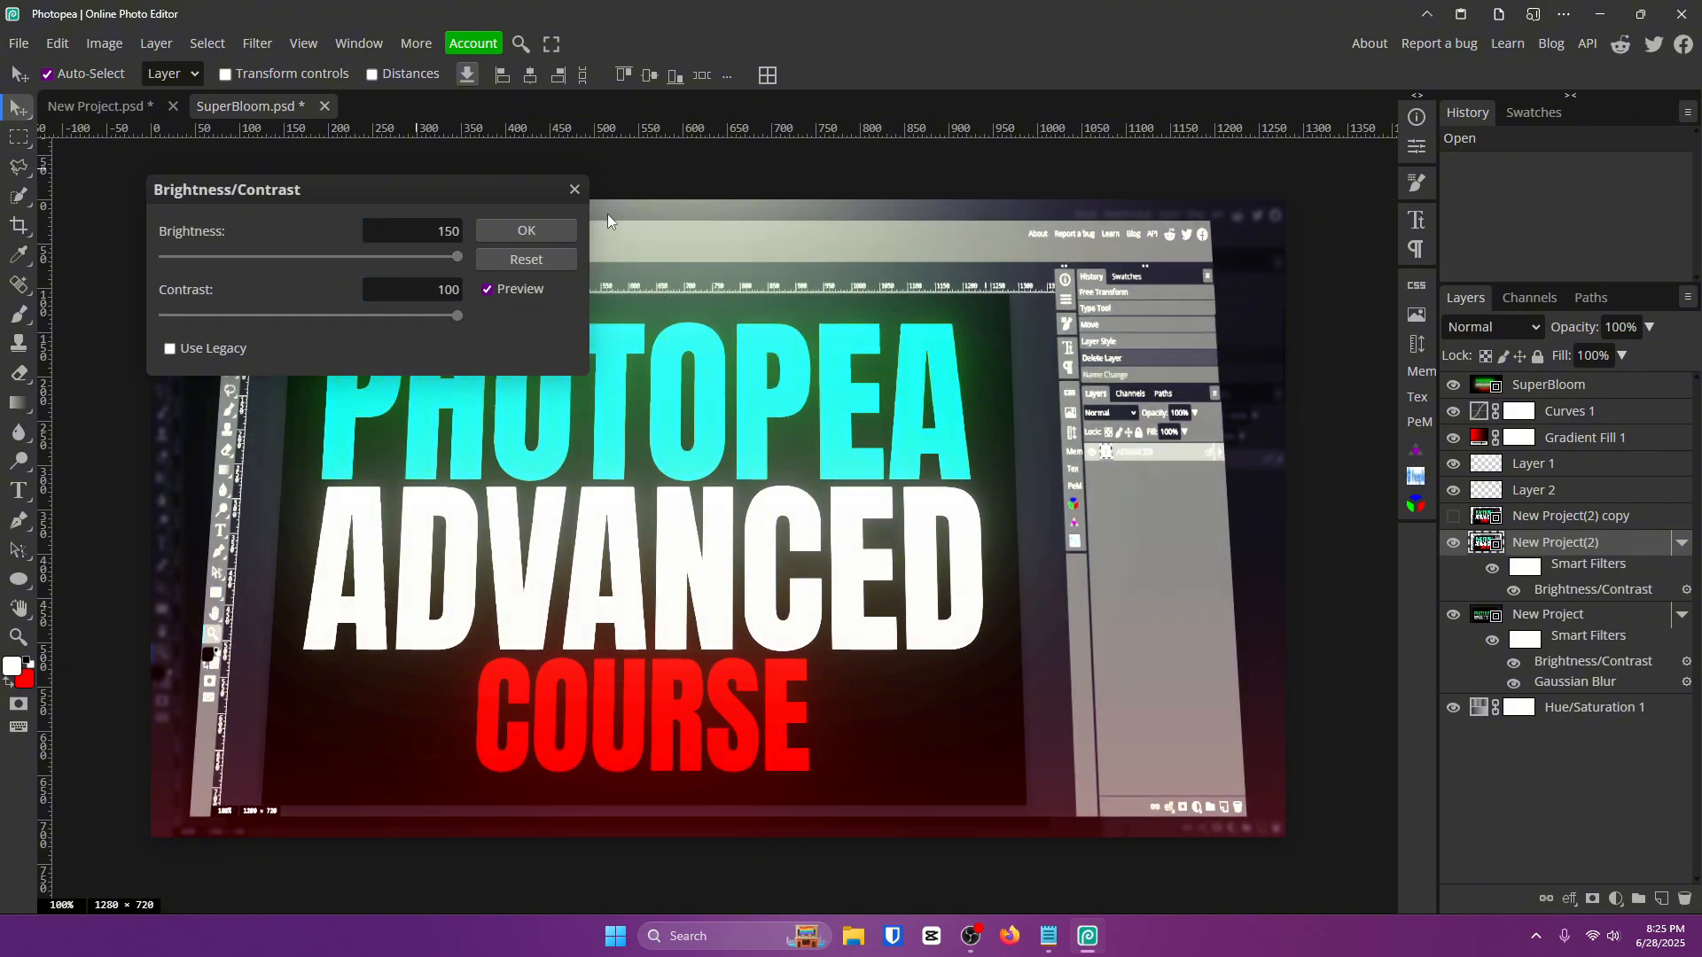
click(483, 228)
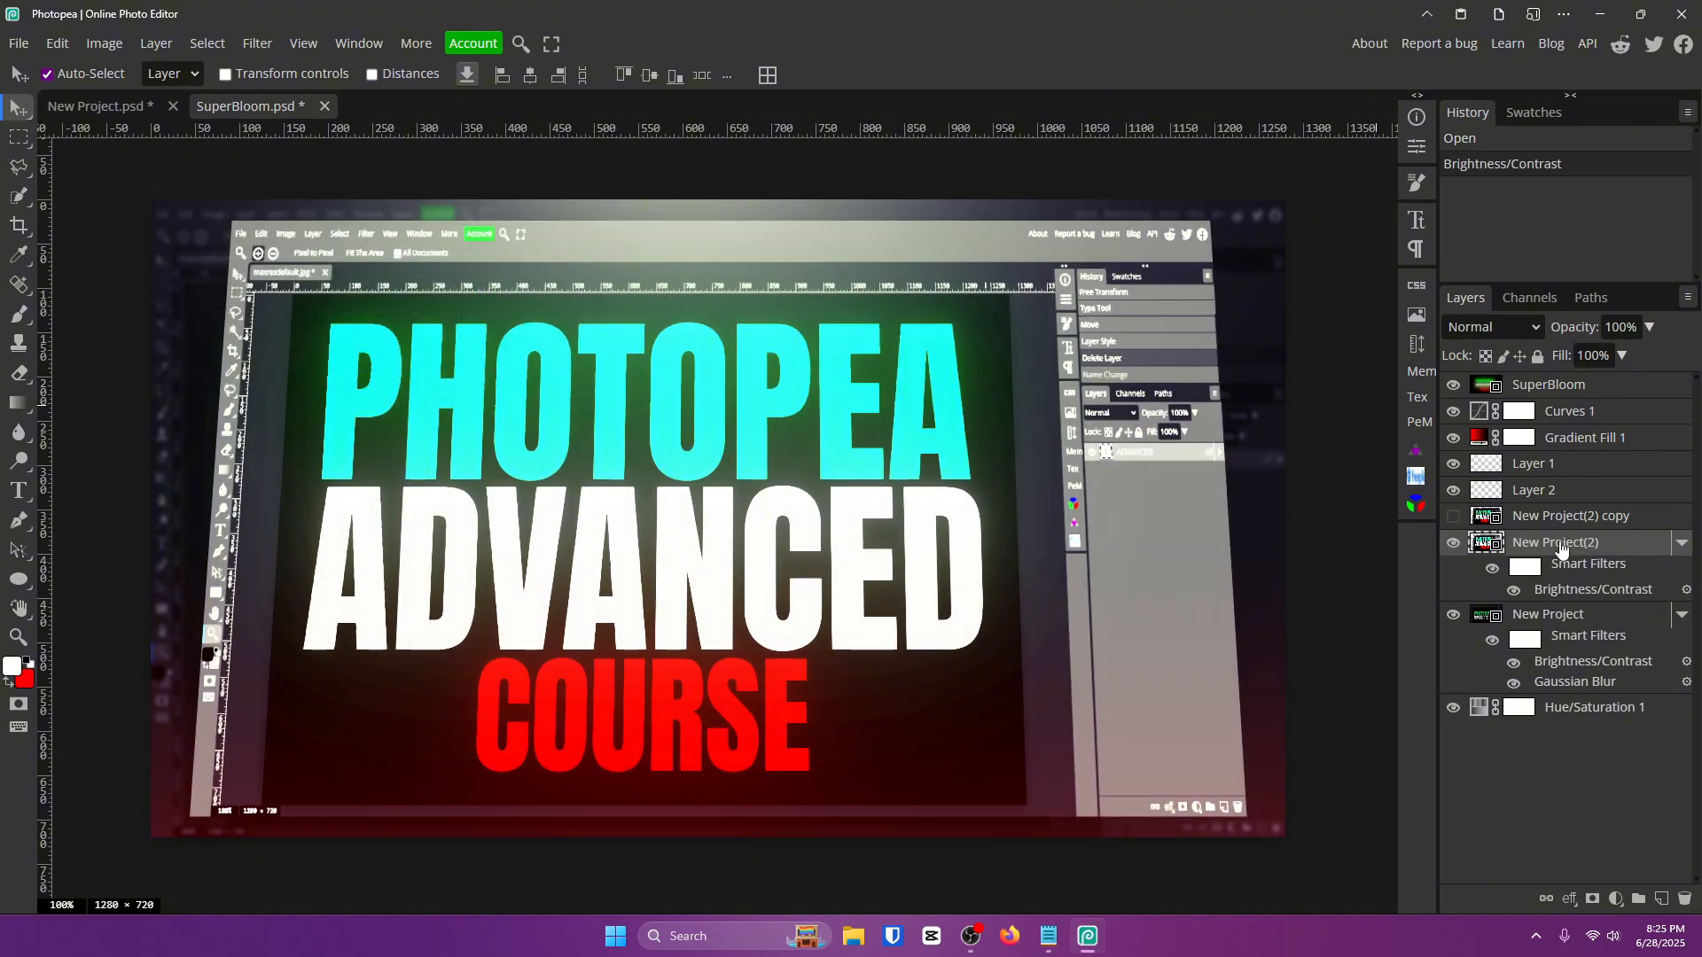
Review the neighbouring layers and undo the Brightness/Contrast adjustment on New Project(2).
click(1553, 615)
click(1548, 517)
click(1543, 464)
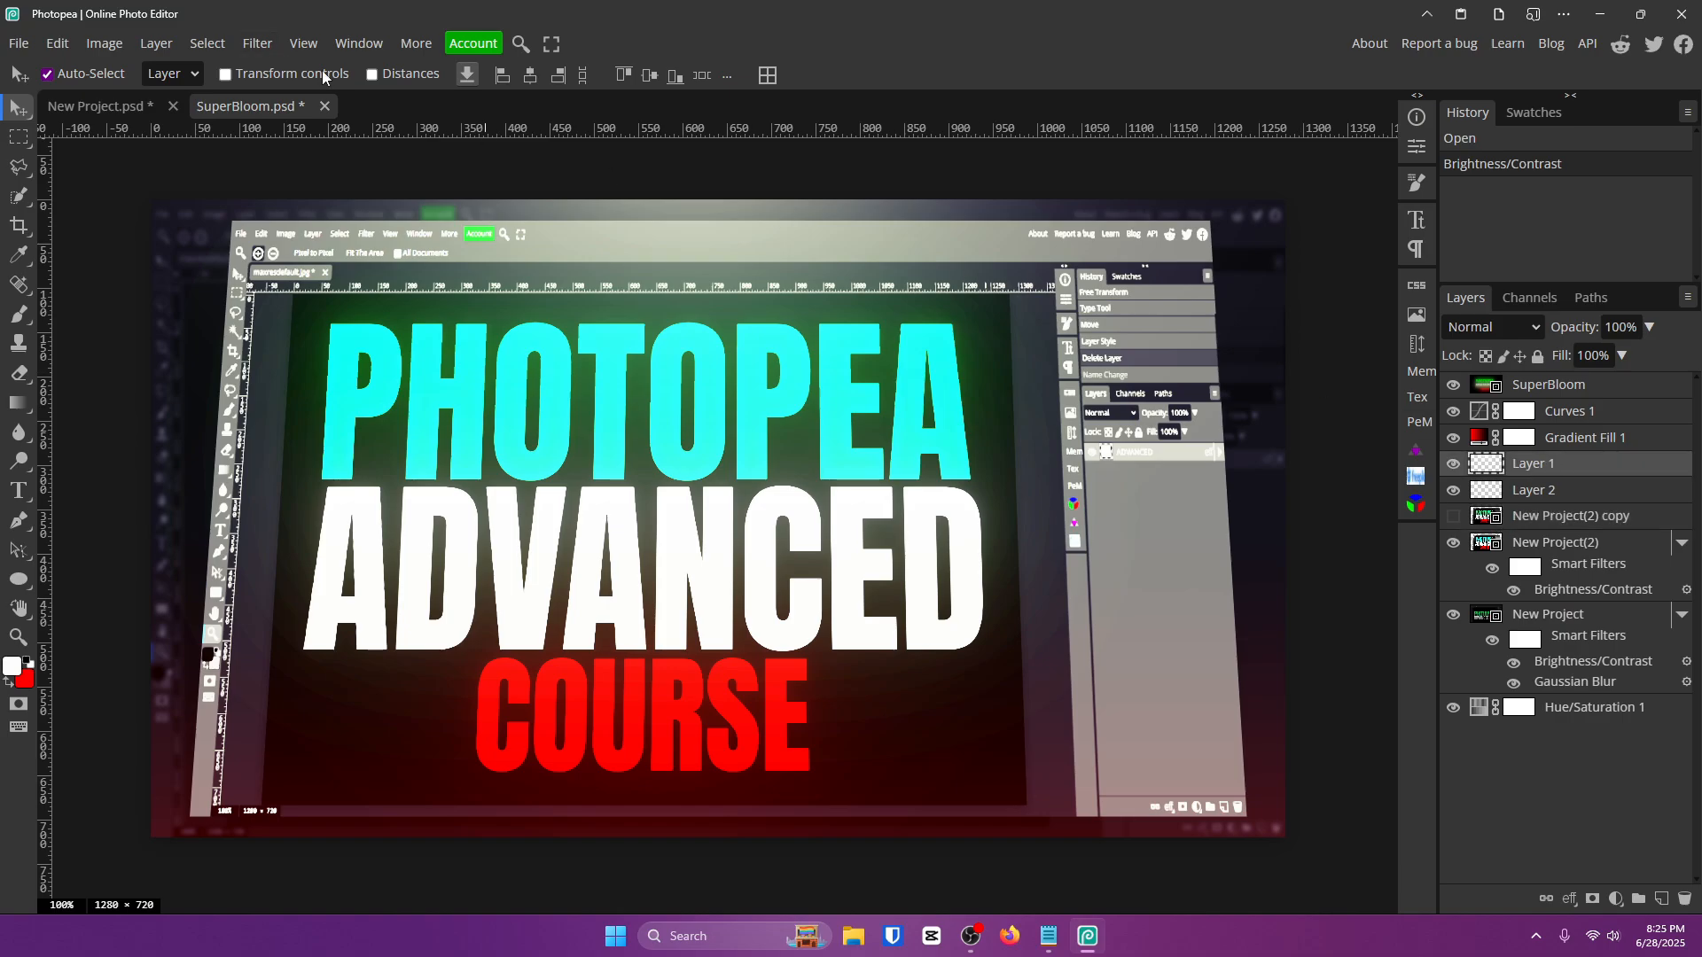
key(ctrl+z)
Add a Brightness/Contrast adjustment layer above the SuperBloom layer and set its Brightness to 150.
click(1564, 397)
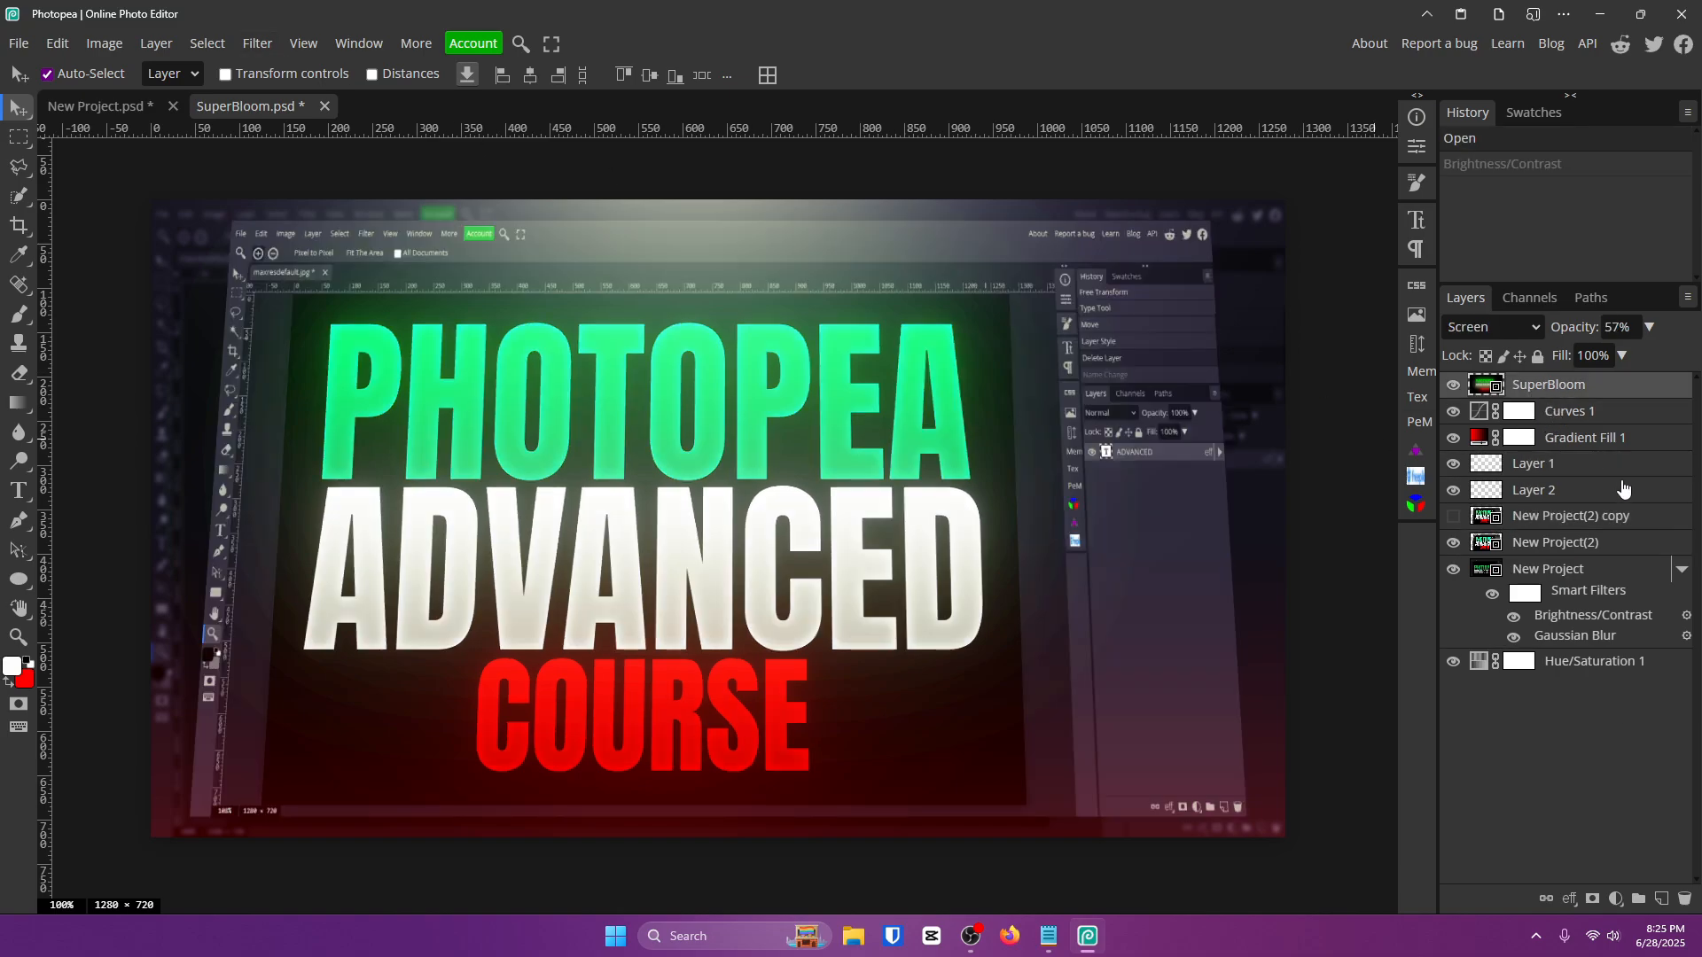
click(1616, 900)
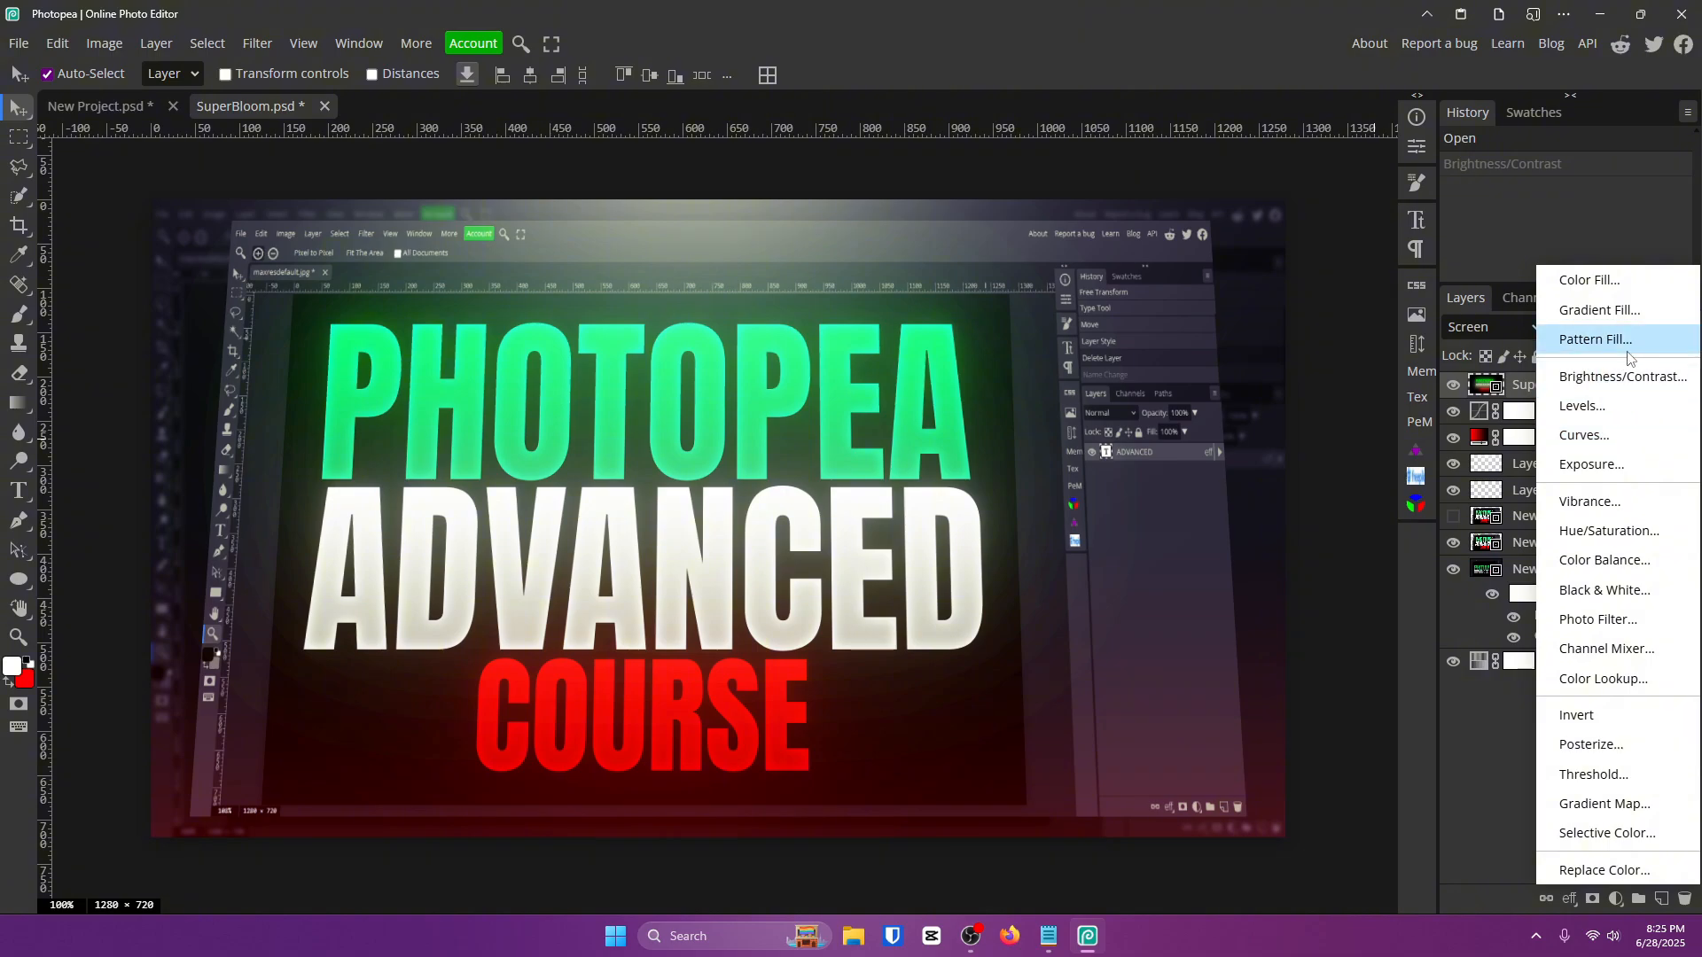
click(1631, 379)
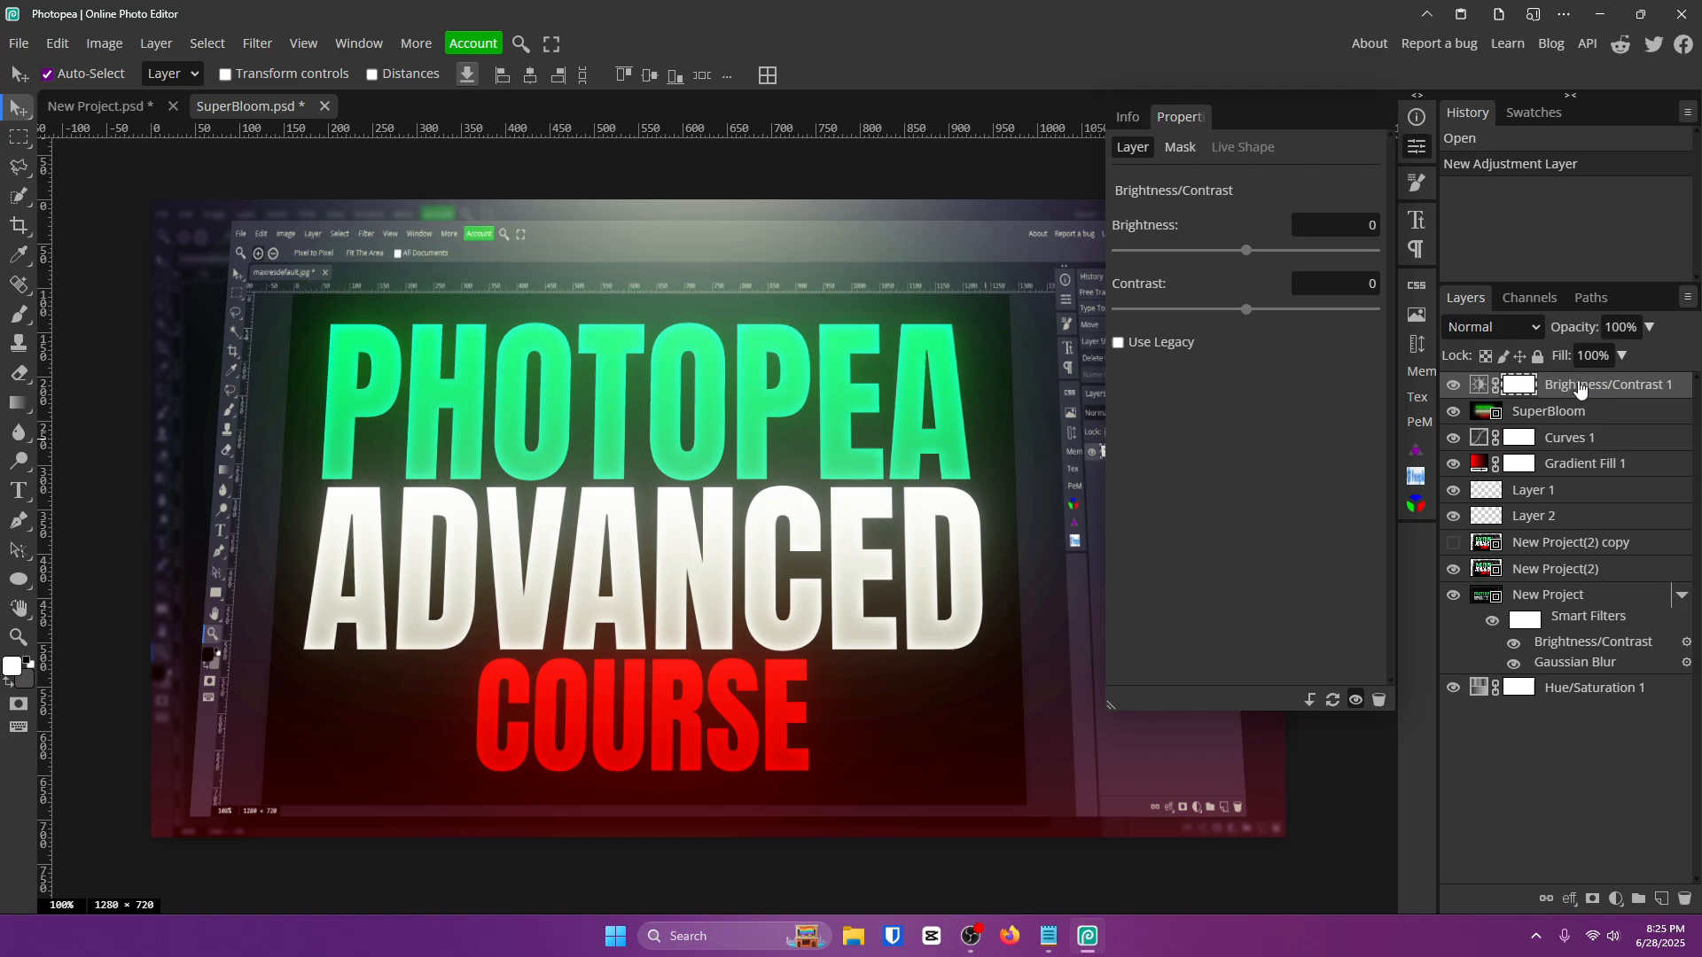
mouse_move(1572, 389)
mouse_down()
mouse_move(1539, 576)
mouse_move(1548, 523)
mouse_move(1604, 585)
mouse_move(1573, 393)
mouse_up()
drag(1267, 257, 1375, 254)
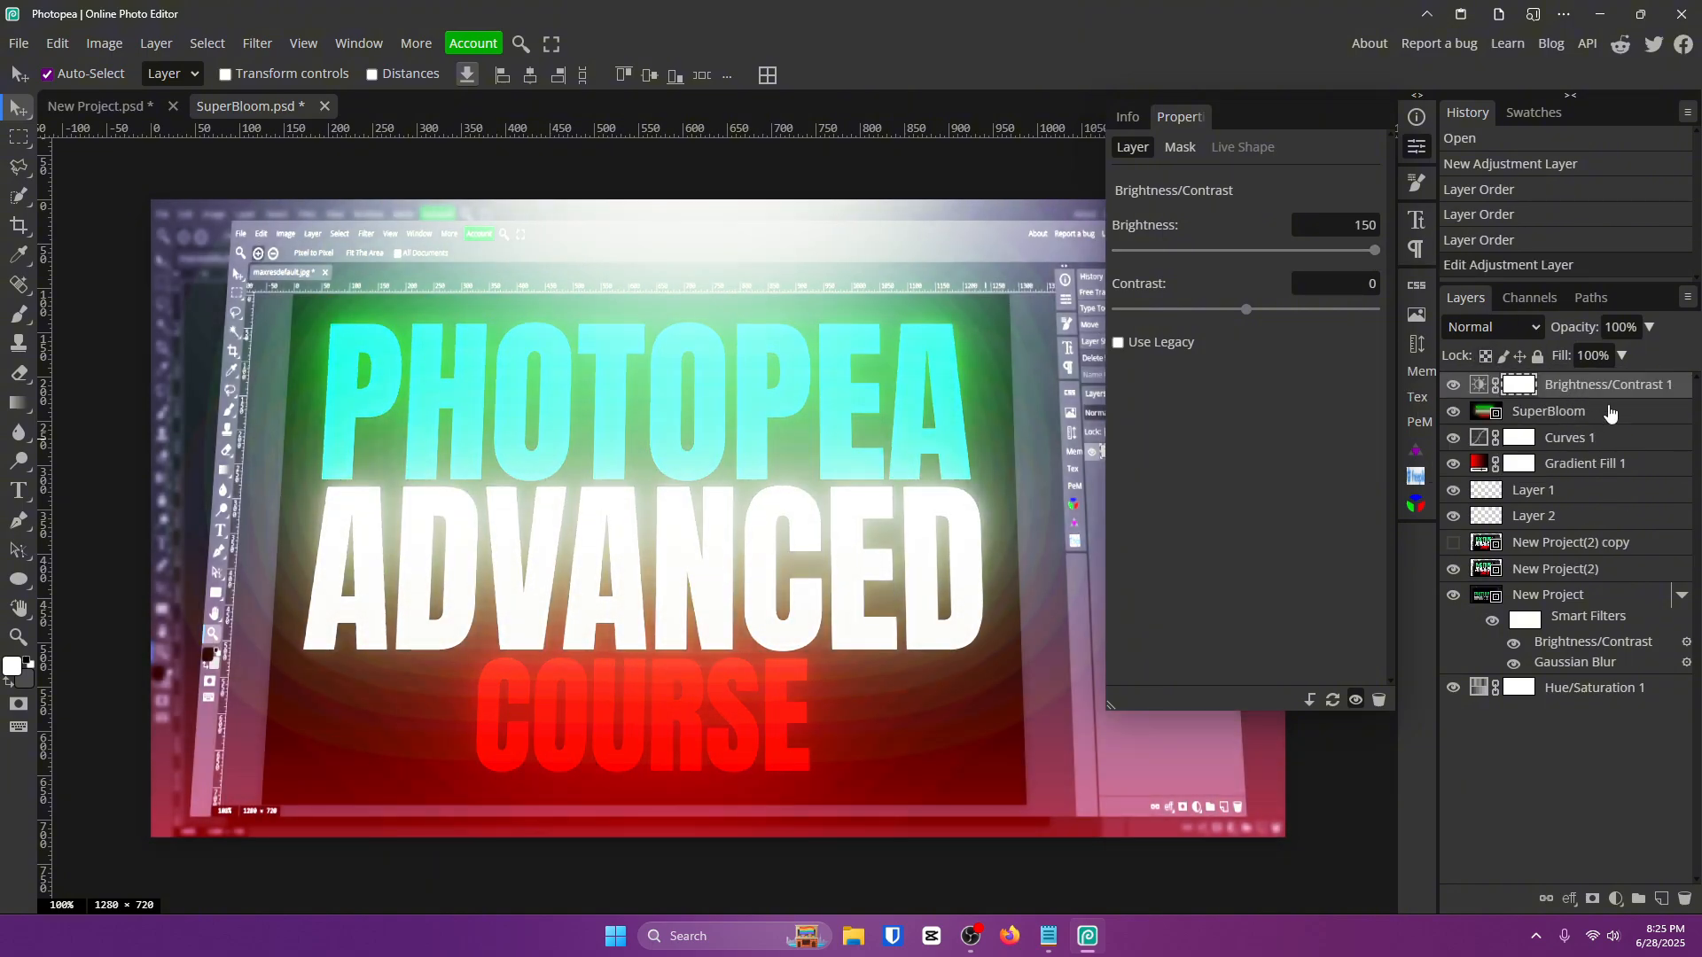
Move the Brightness/Contrast 1 adjustment layer down the stack to sit between New Project(2) and New Project.
drag(1615, 387, 1609, 484)
mouse_move(1573, 623)
mouse_down()
mouse_move(1523, 612)
mouse_move(1551, 608)
mouse_up()
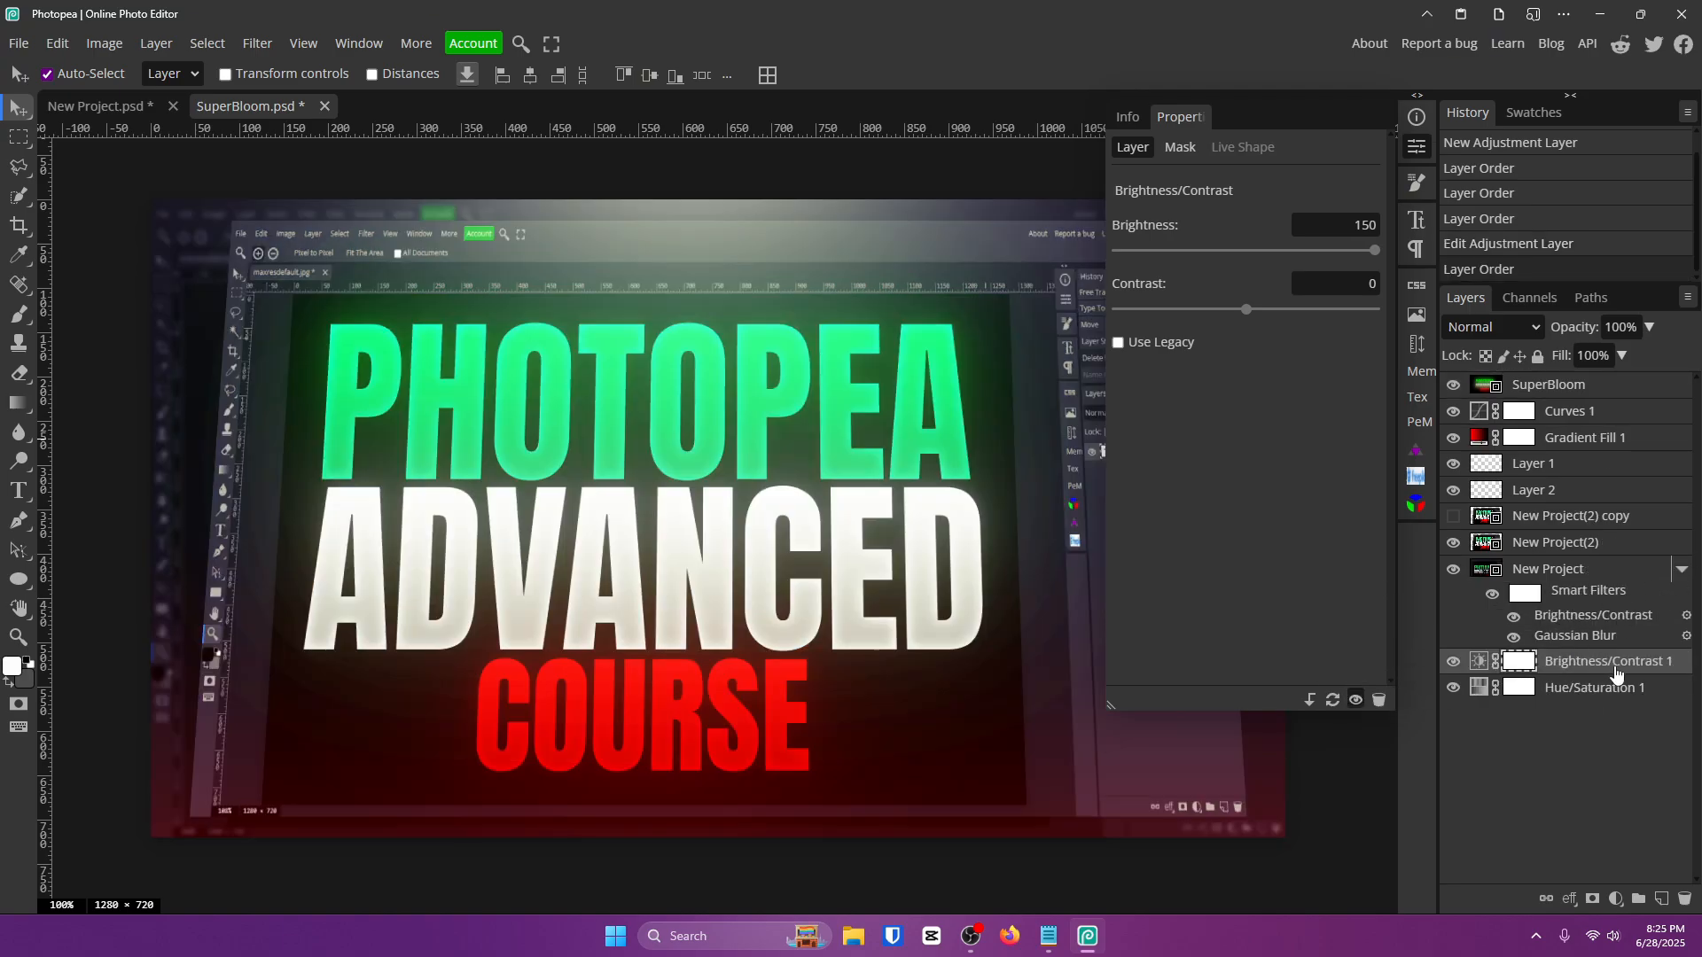
drag(1609, 670, 1595, 567)
Add a Curves adjustment layer above Brightness/Contrast 1 and shape its curve, including a highlight point with input 193 and output 203.
click(1616, 900)
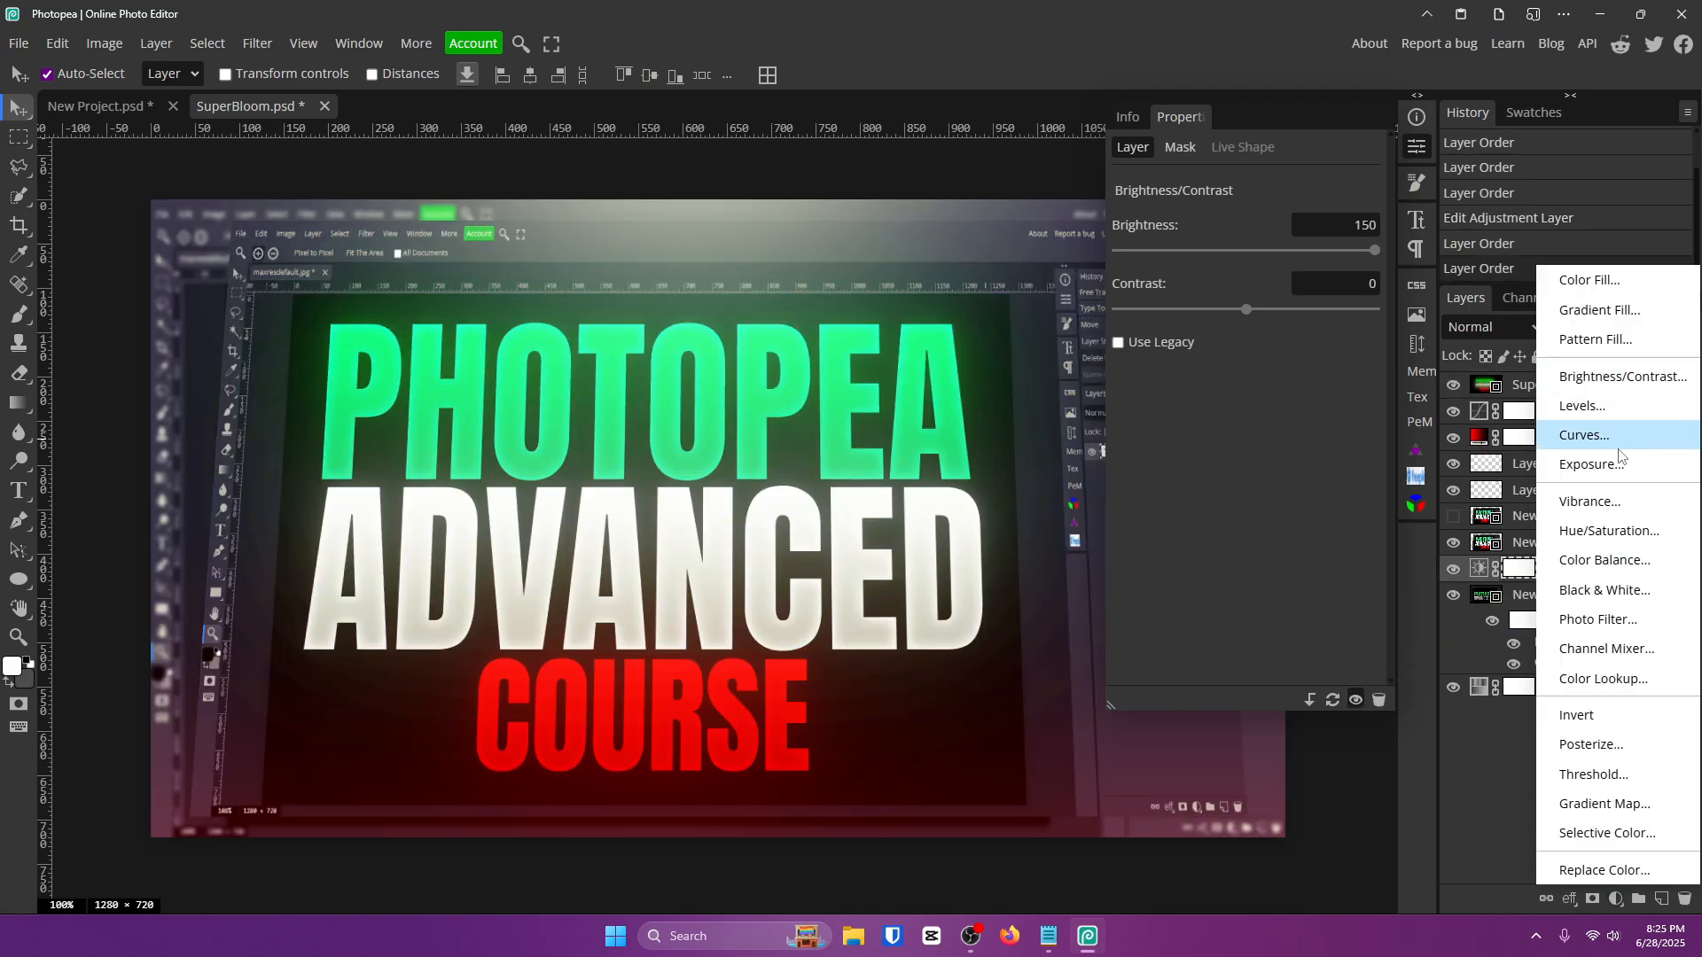
click(1586, 435)
click(1311, 325)
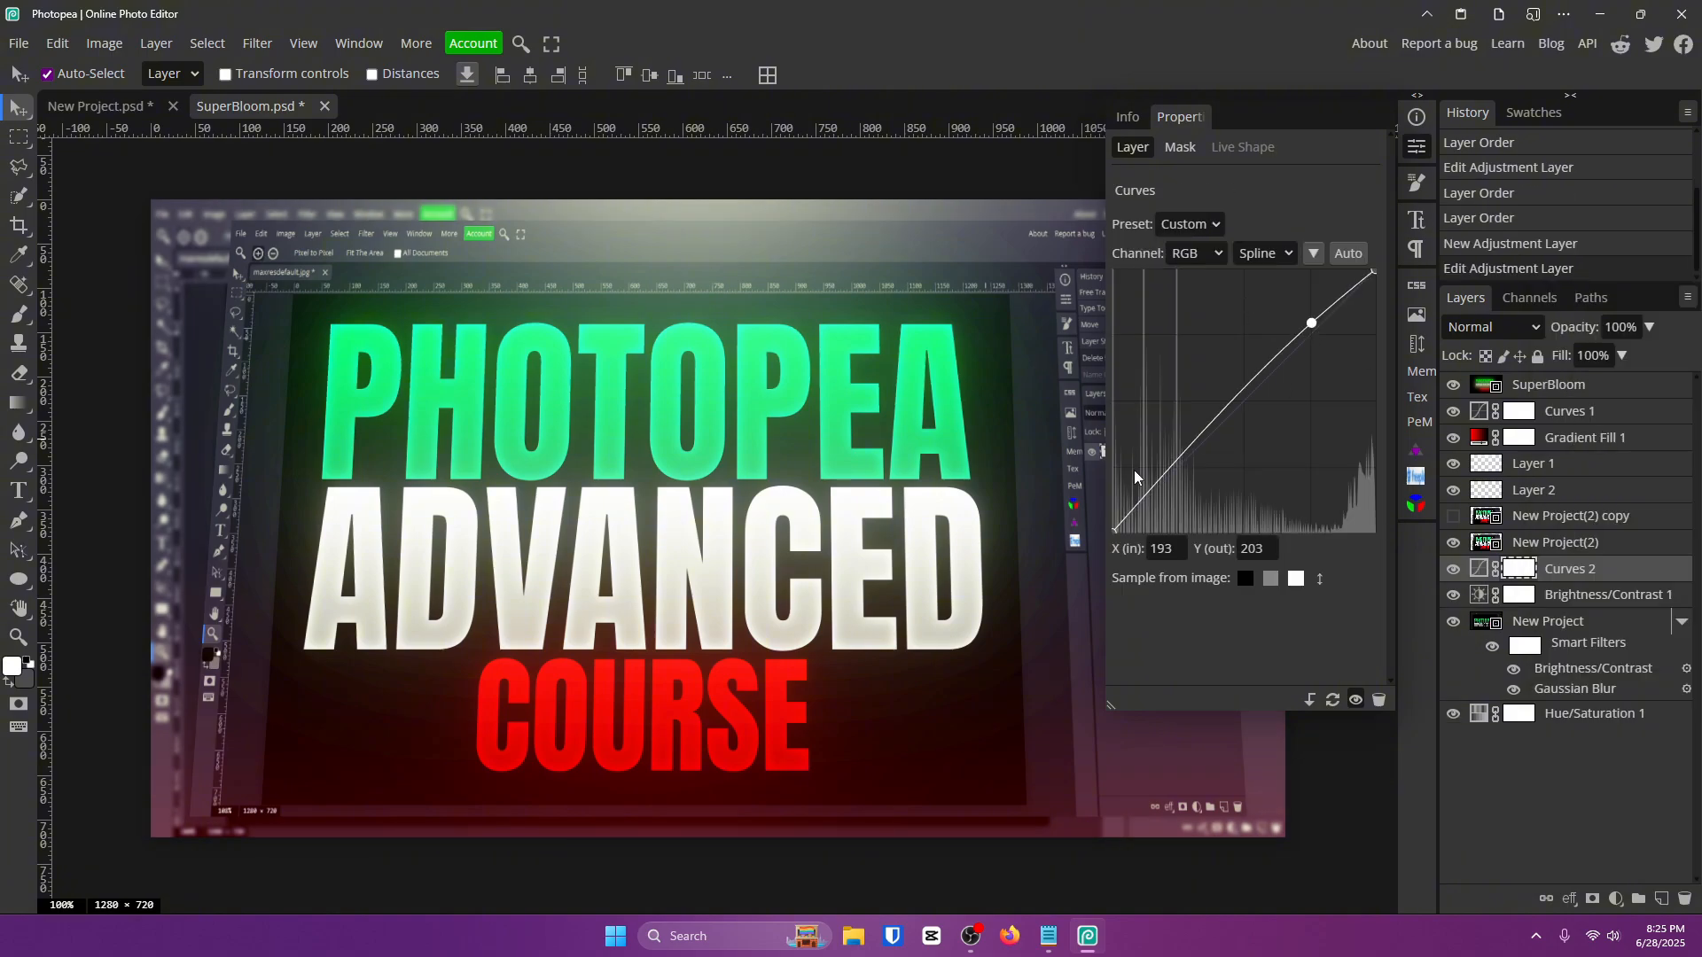
click(1165, 484)
Move the new Curves and Brightness/Contrast adjustment layers above SuperBloom, and delete the Brightness/Contrast layer.
drag(1606, 578, 1596, 415)
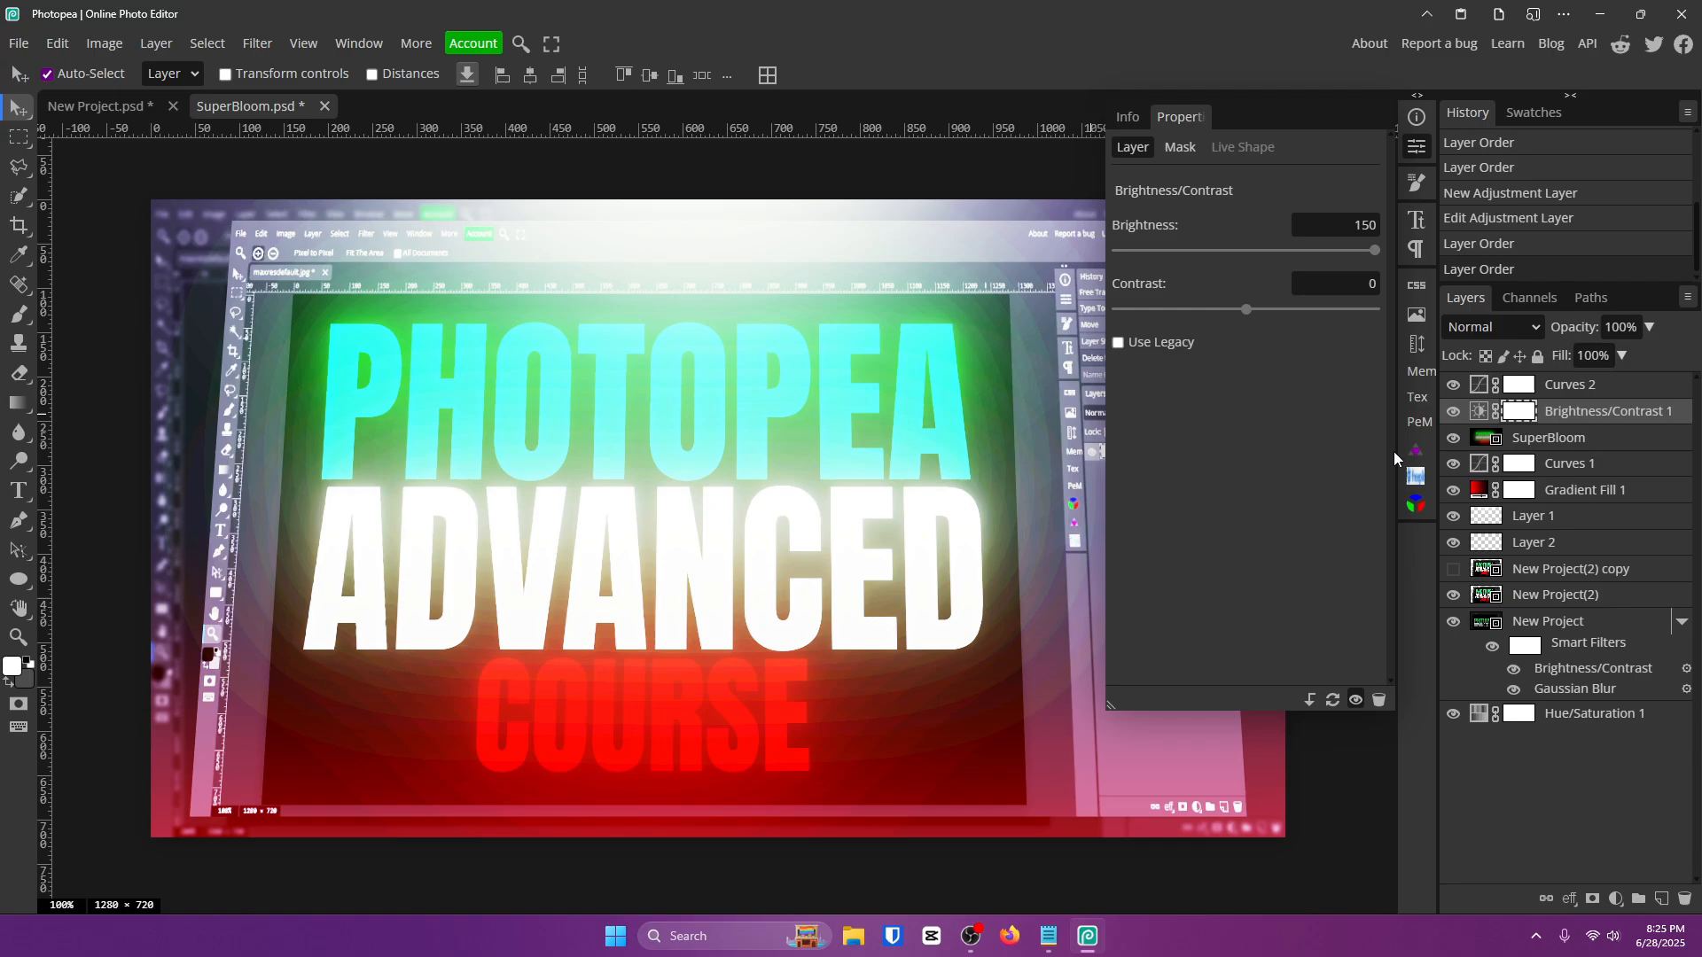
click(1454, 411)
key(Delete)
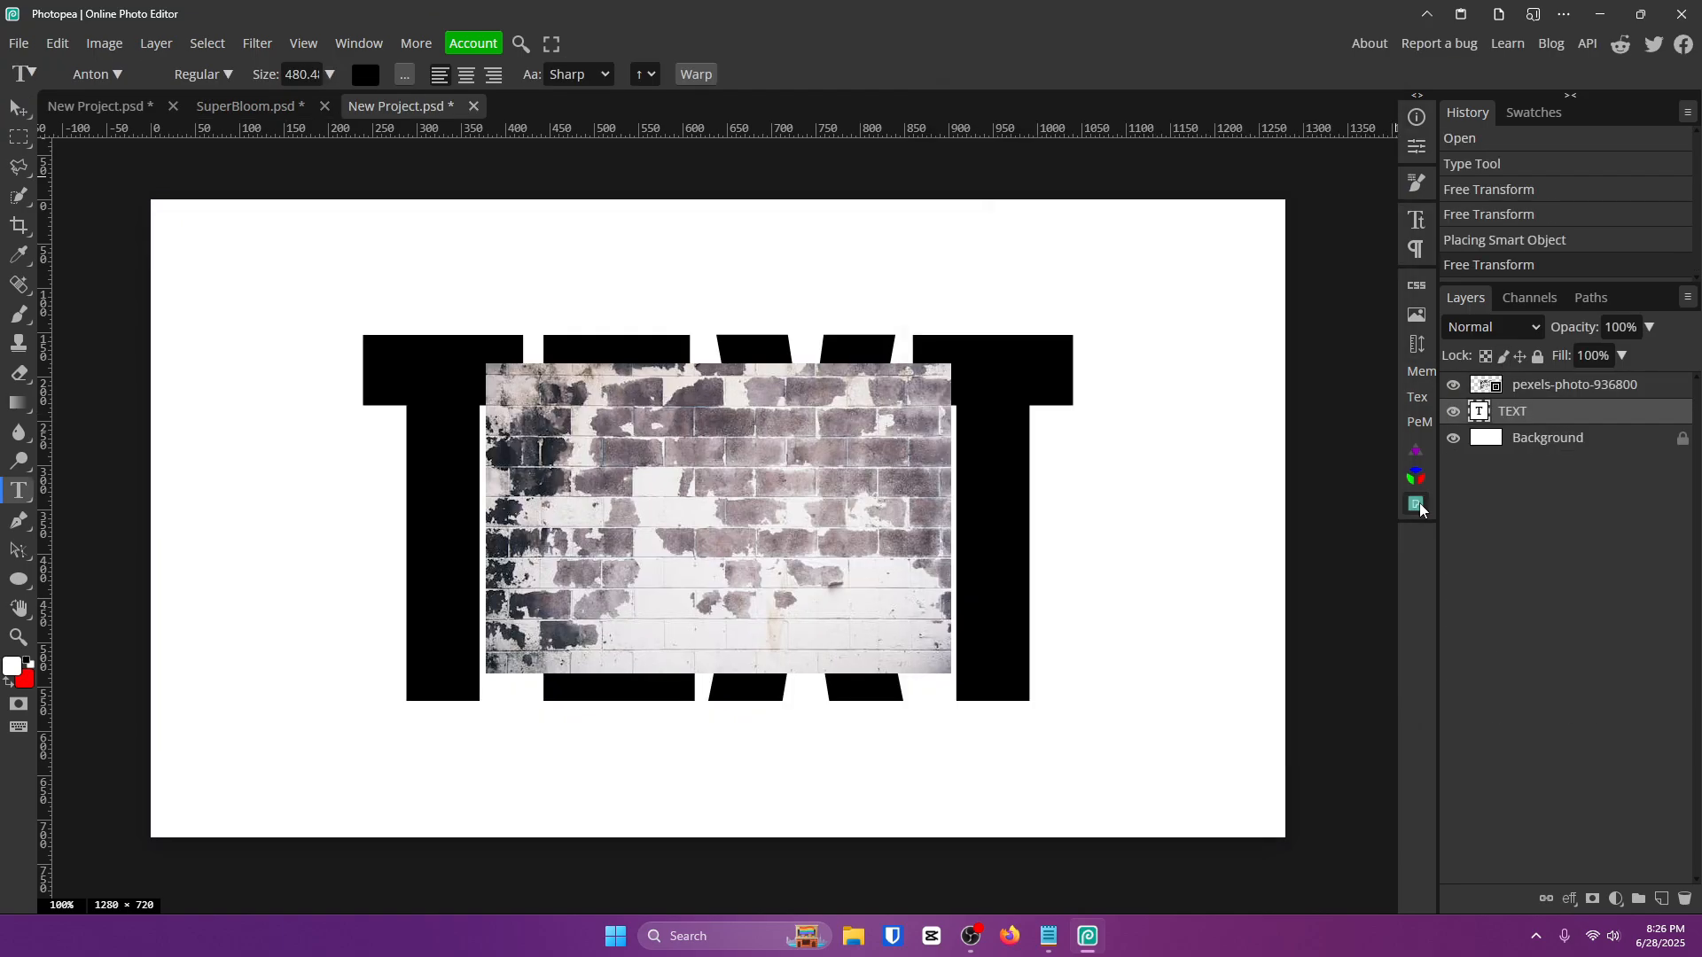
Scale the brick wall photo to 182.99% and center it horizontally on the canvas so it covers the TEXT layer.
click(776, 75)
click(18, 107)
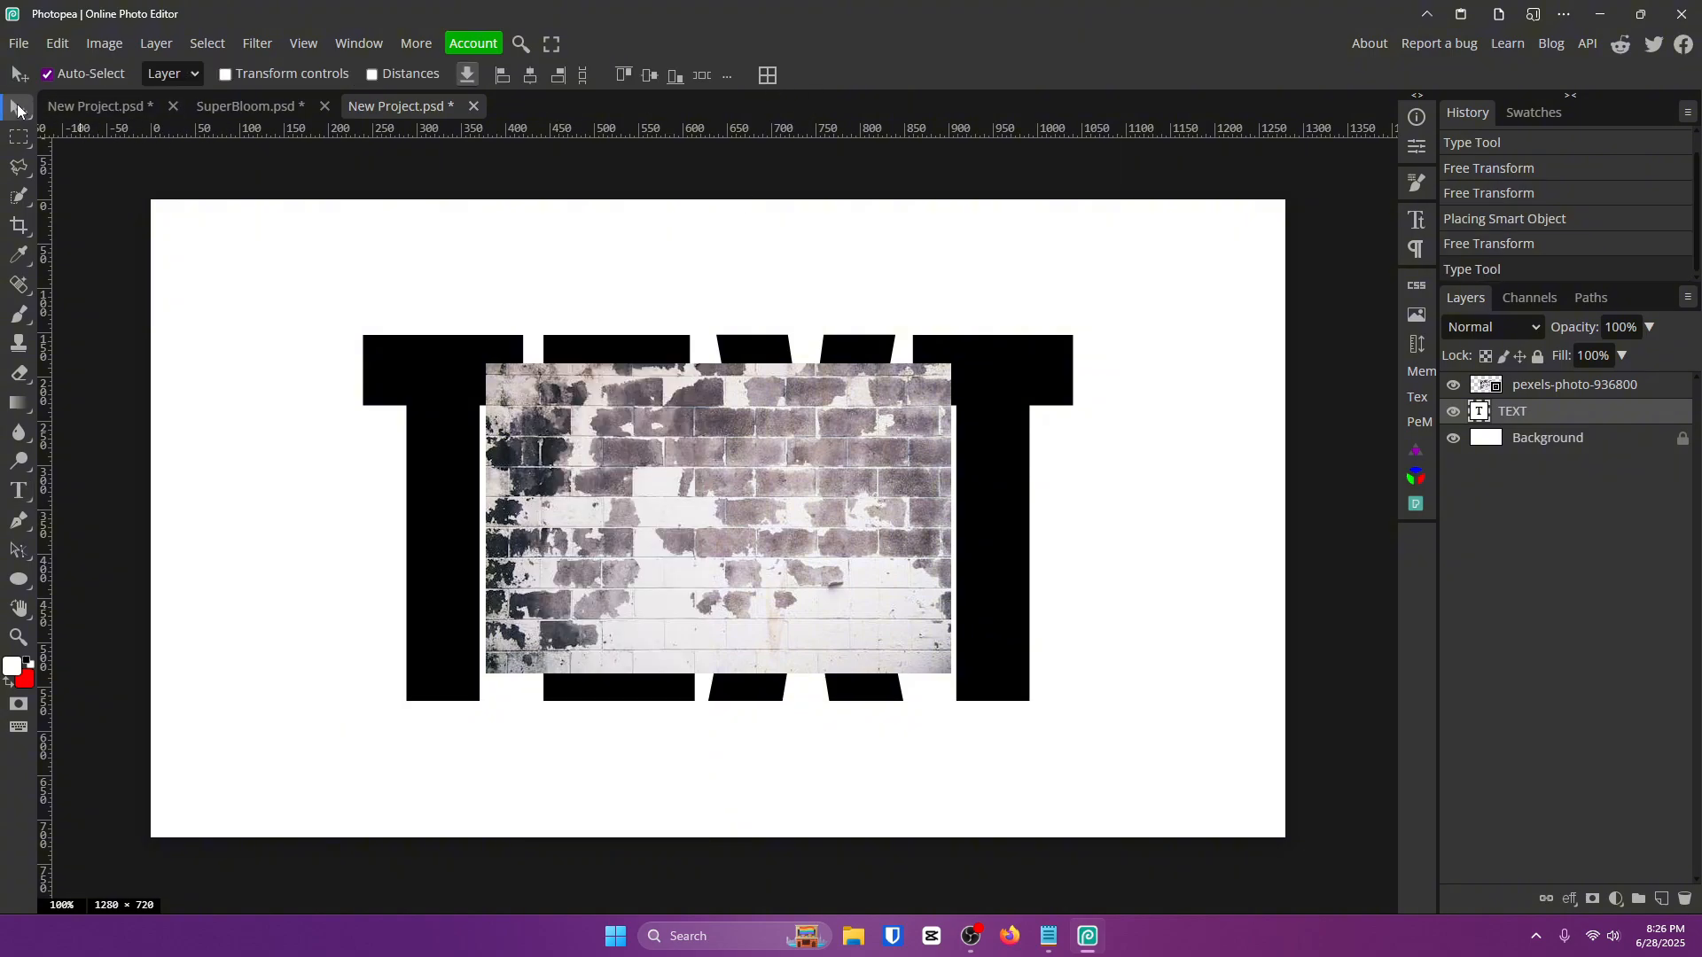
drag(650, 524, 465, 287)
mouse_move(843, 440)
mouse_down()
mouse_move(797, 570)
mouse_move(801, 535)
mouse_move(859, 462)
mouse_move(843, 451)
mouse_up()
drag(483, 356, 694, 471)
key(ctrl+t)
drag(694, 539, 1082, 803)
drag(972, 618, 1029, 608)
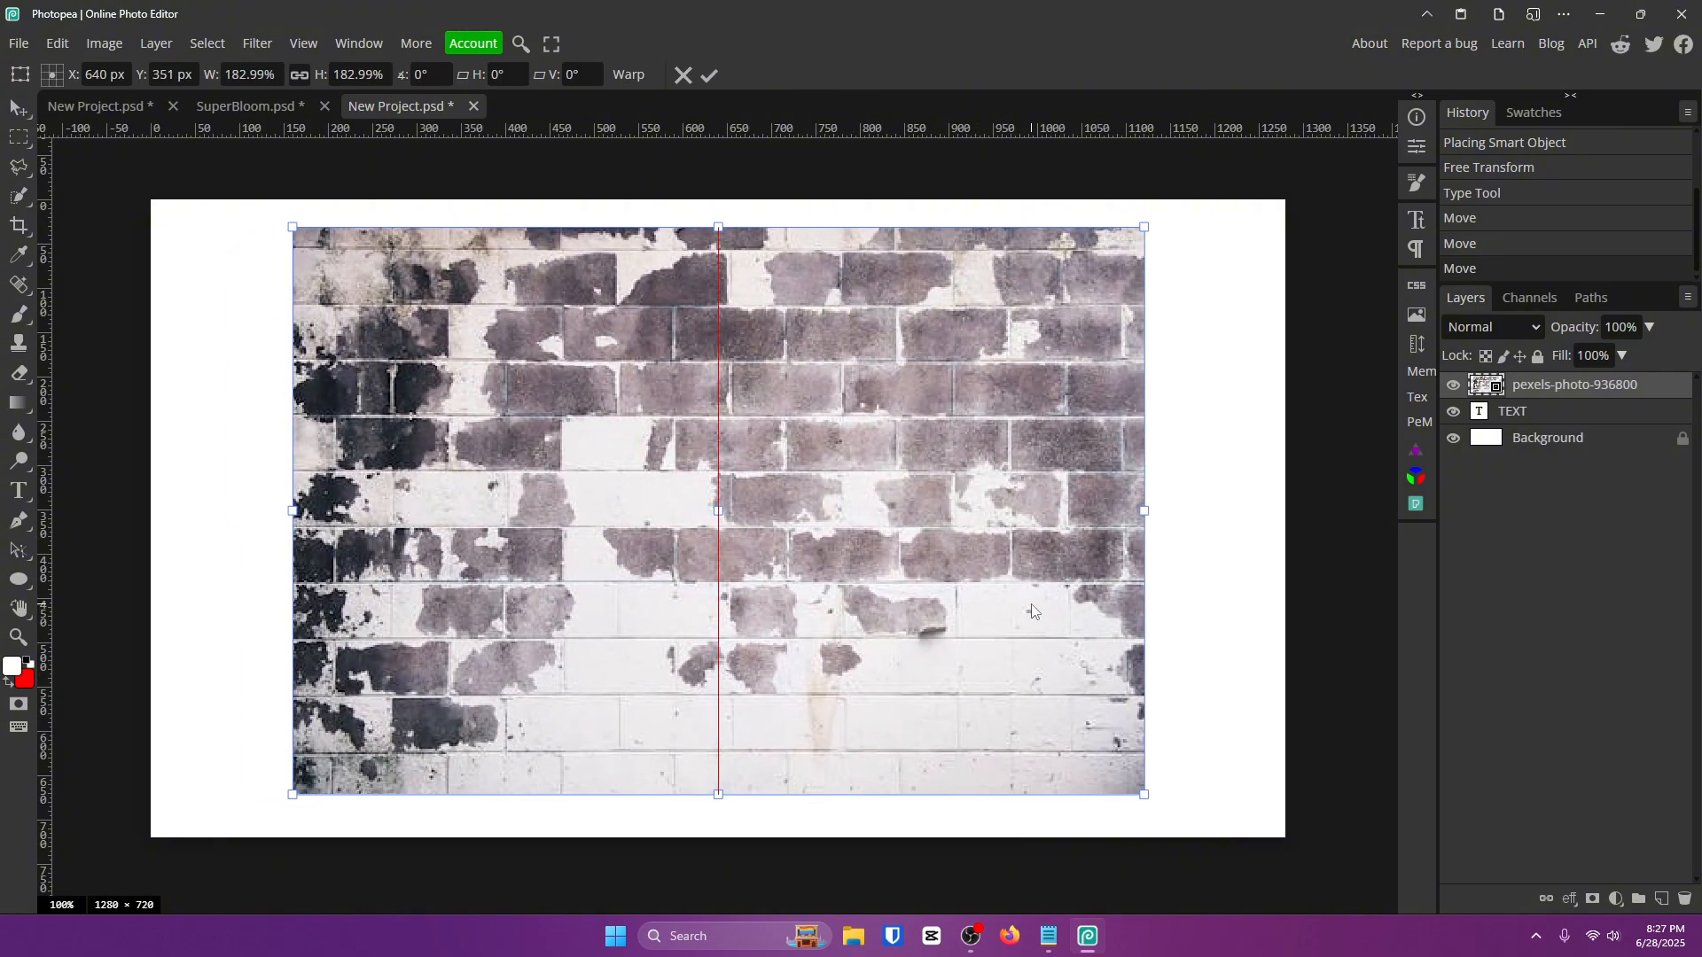
click(714, 78)
Clip the brick wall photo to the TEXT layer, and try and undo a move of both layers together.
right_click(1659, 387)
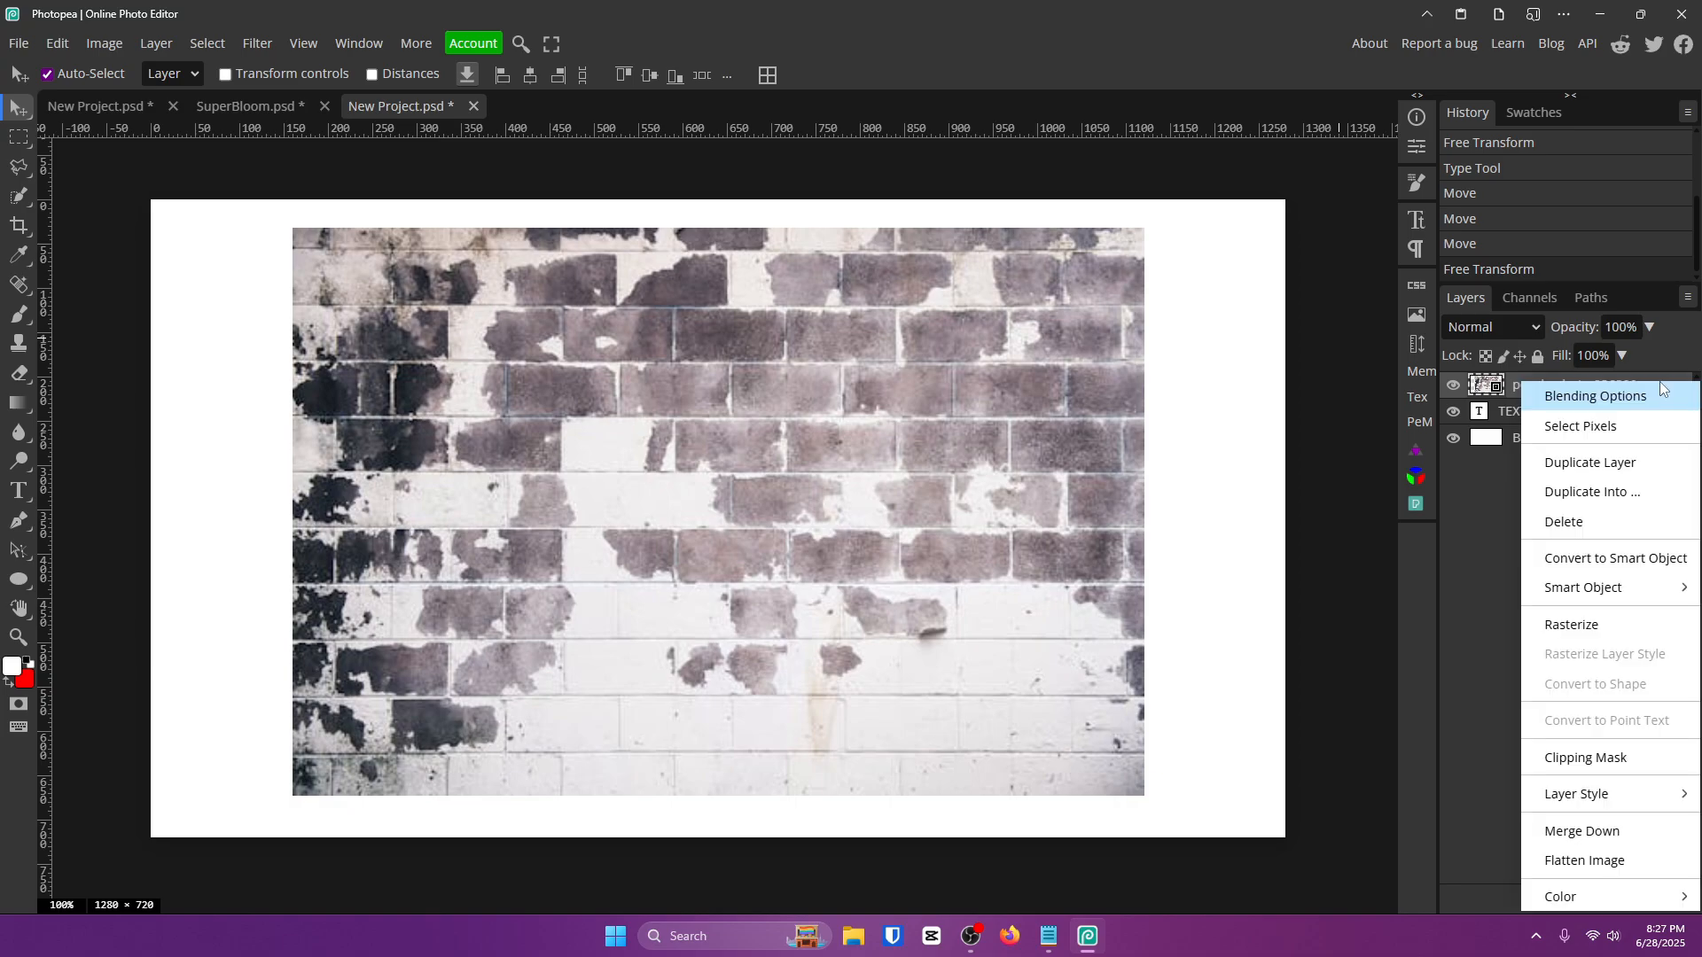
click(1634, 761)
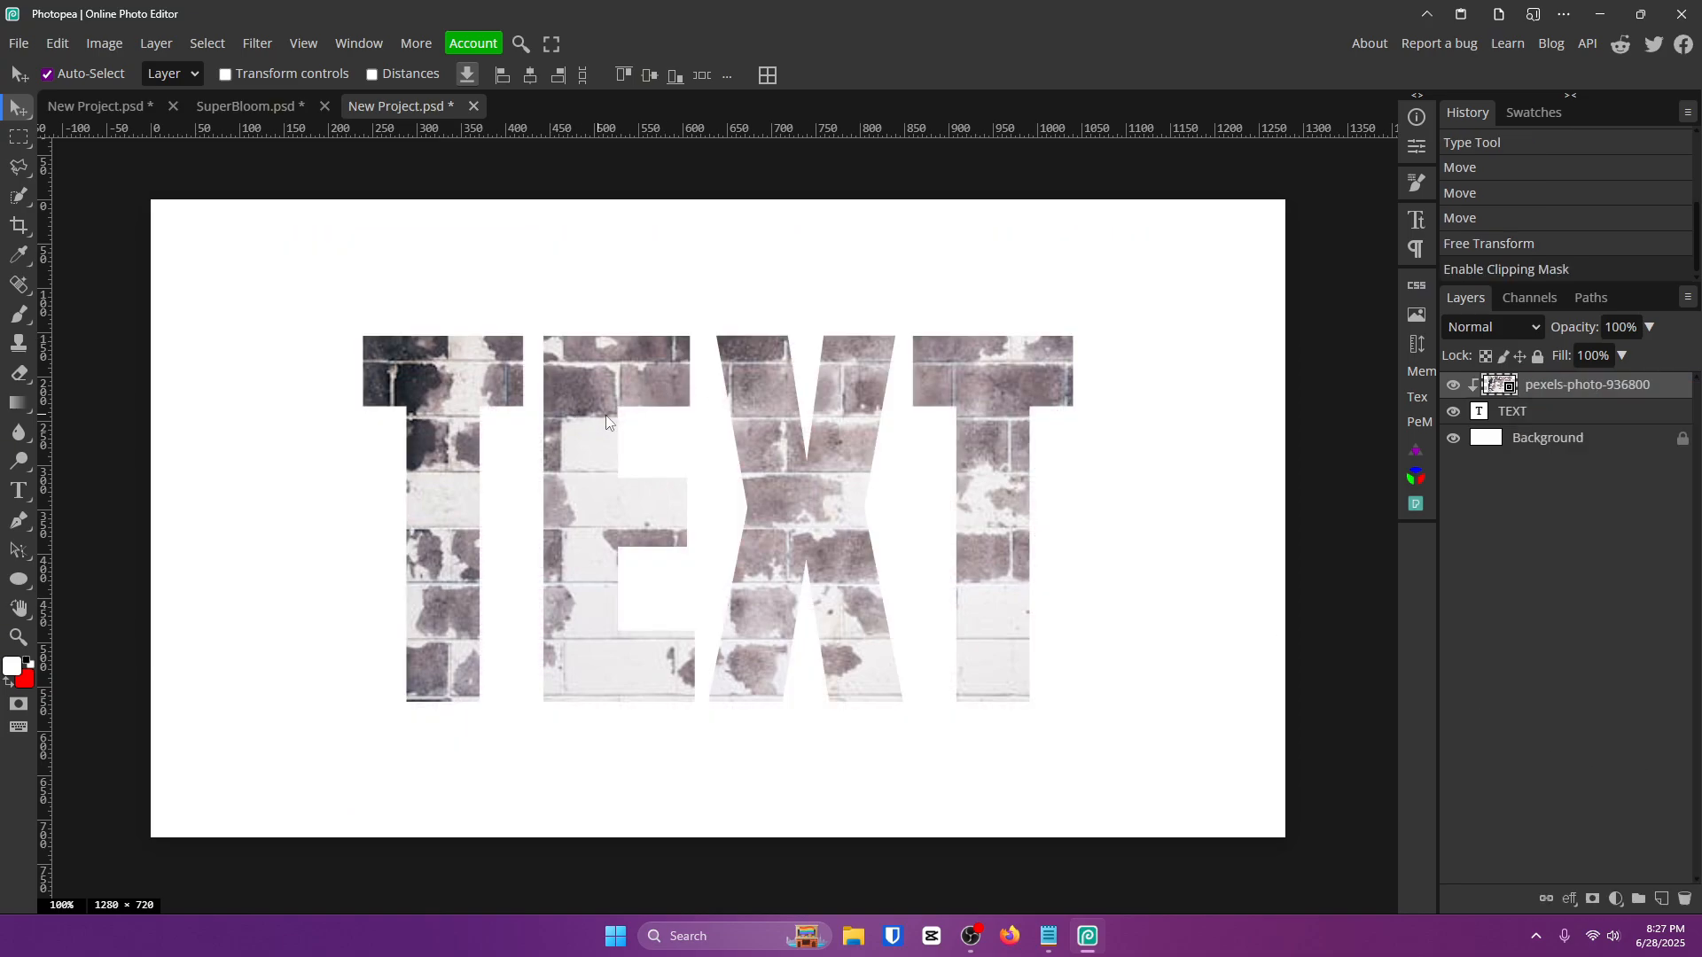
click(1573, 411)
drag(831, 459, 769, 454)
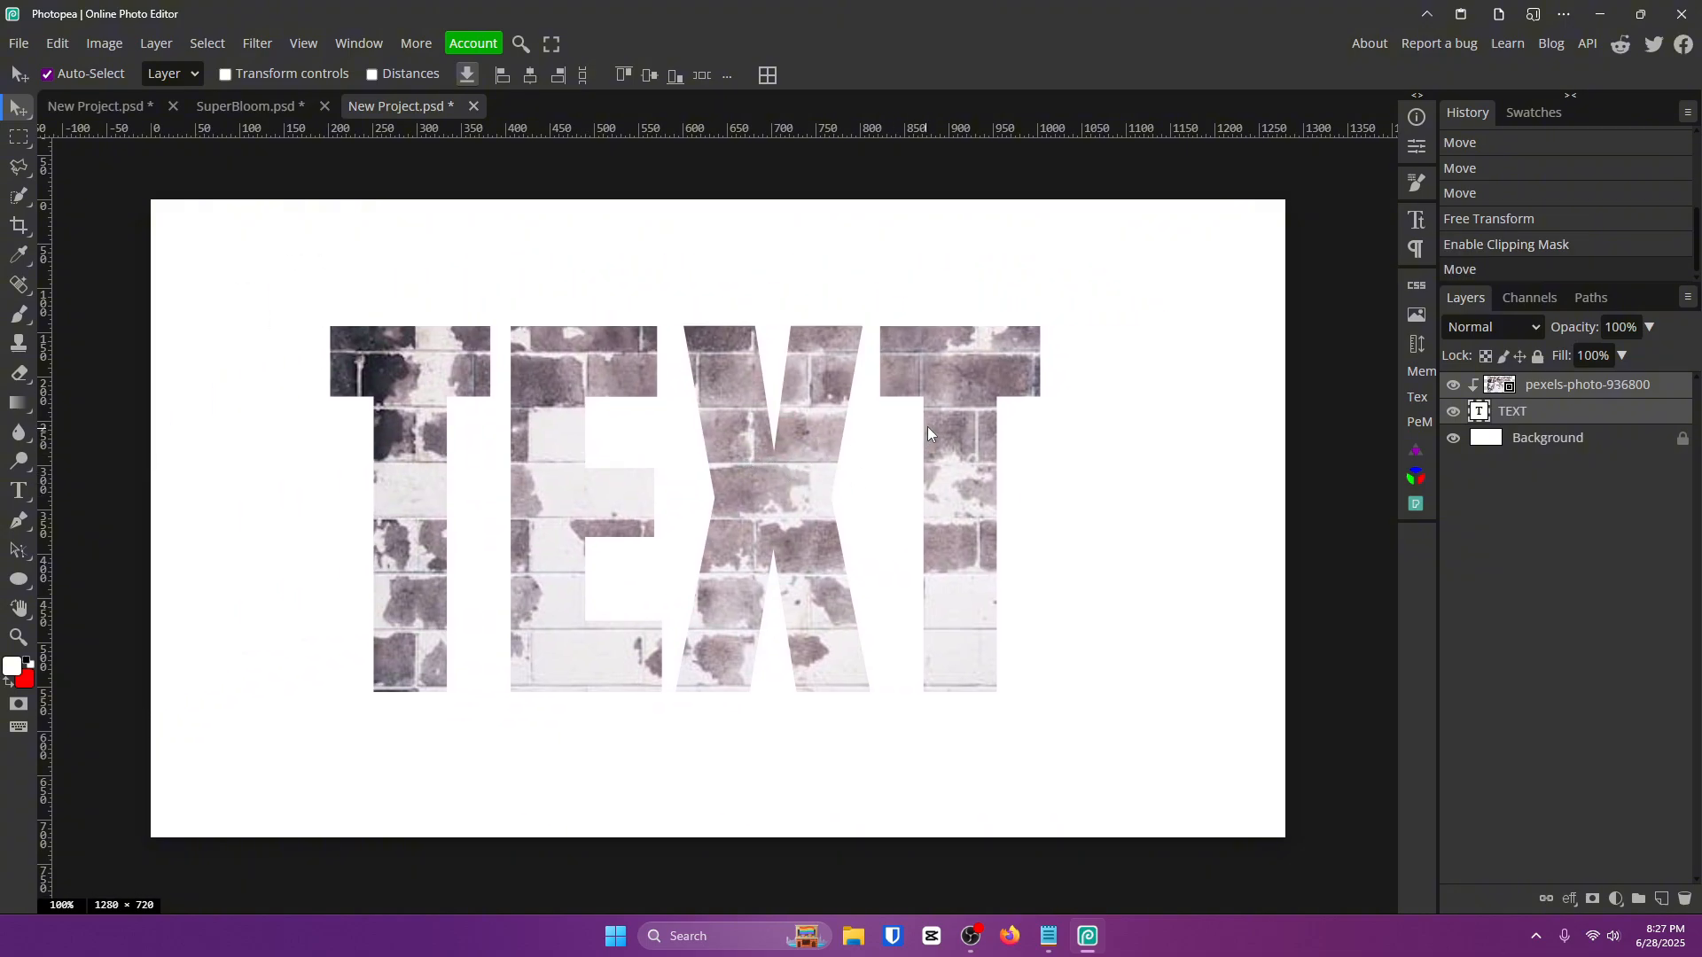
key(ctrl+z)
Convert the clipped brick photo and TEXT layers into one smart object and move it up and to the right.
right_click(1585, 396)
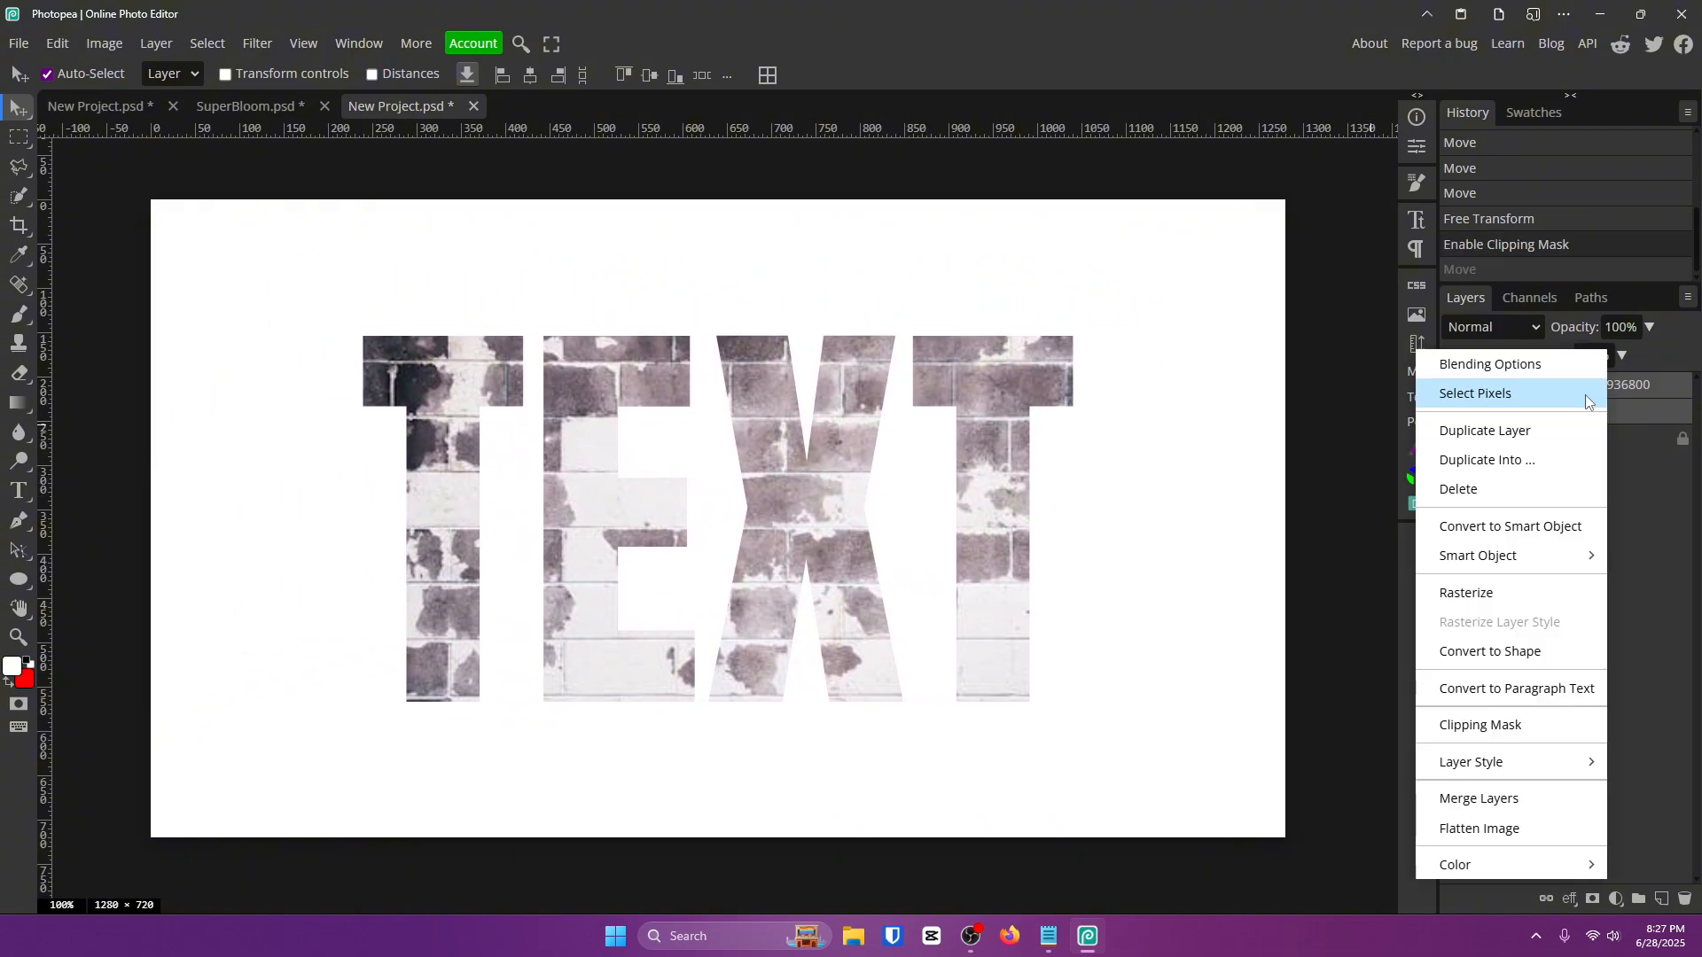
click(1576, 525)
drag(623, 493, 757, 328)
Switch to Firefox and examine the YouTube video "How to make a LETTER PORTRAIT in Photopea!" in full screen and on its page.
key(alt+Tab)
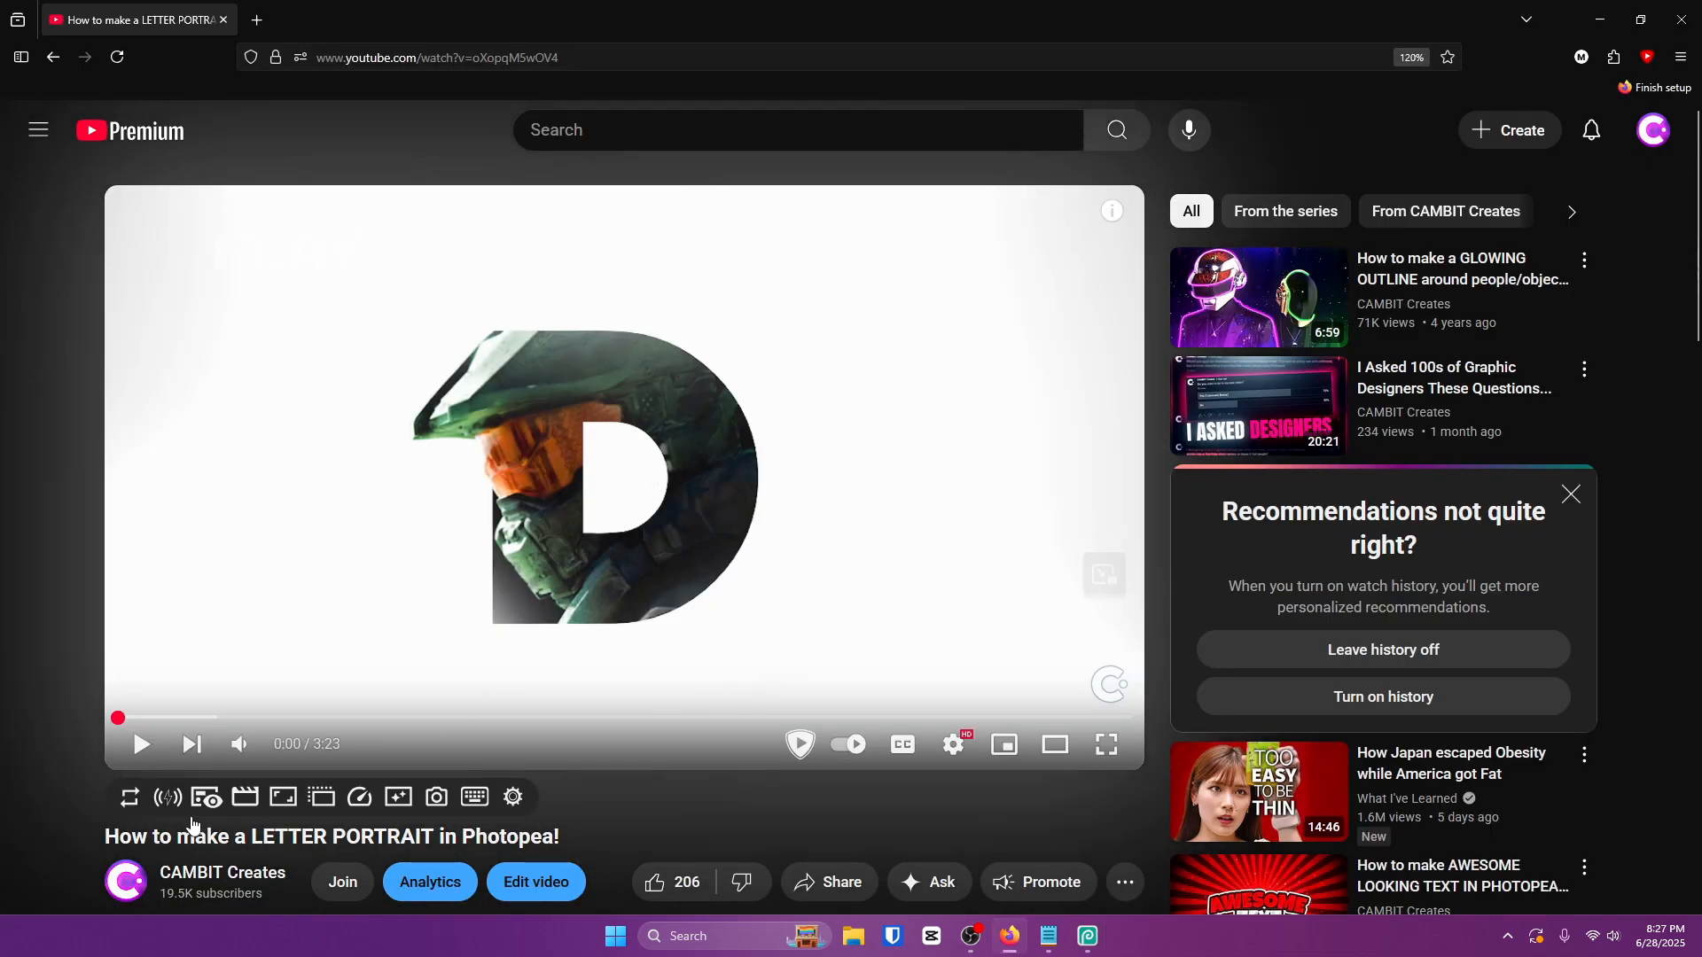
drag(104, 835, 668, 834)
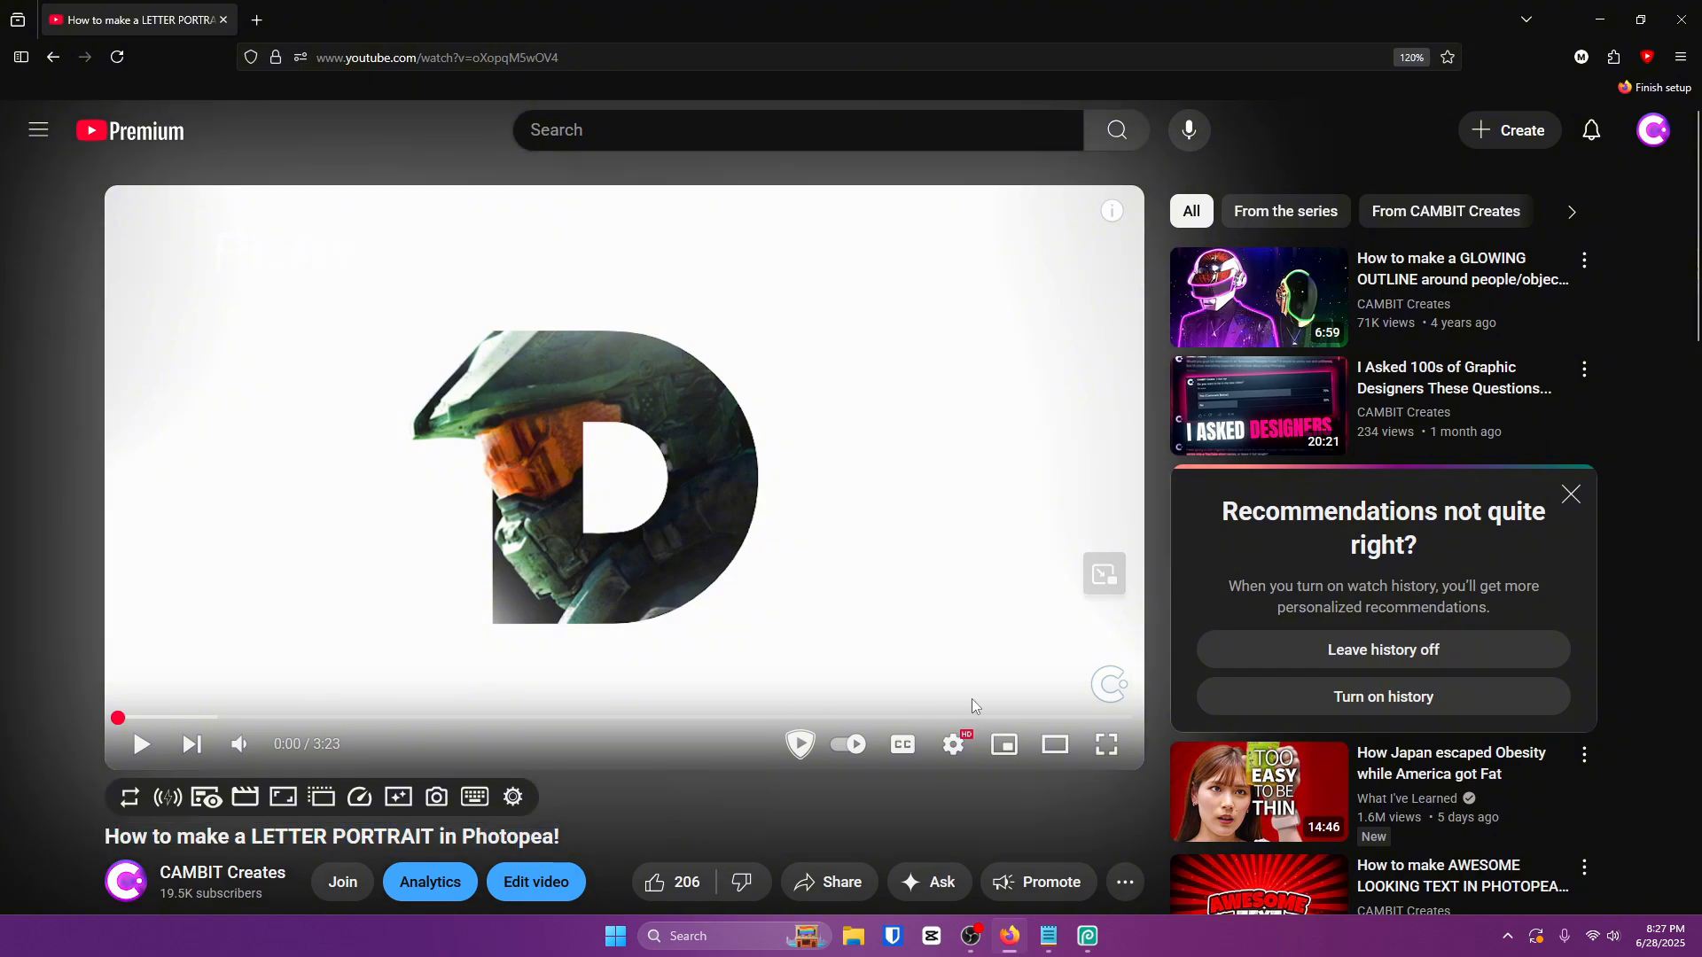
click(1106, 744)
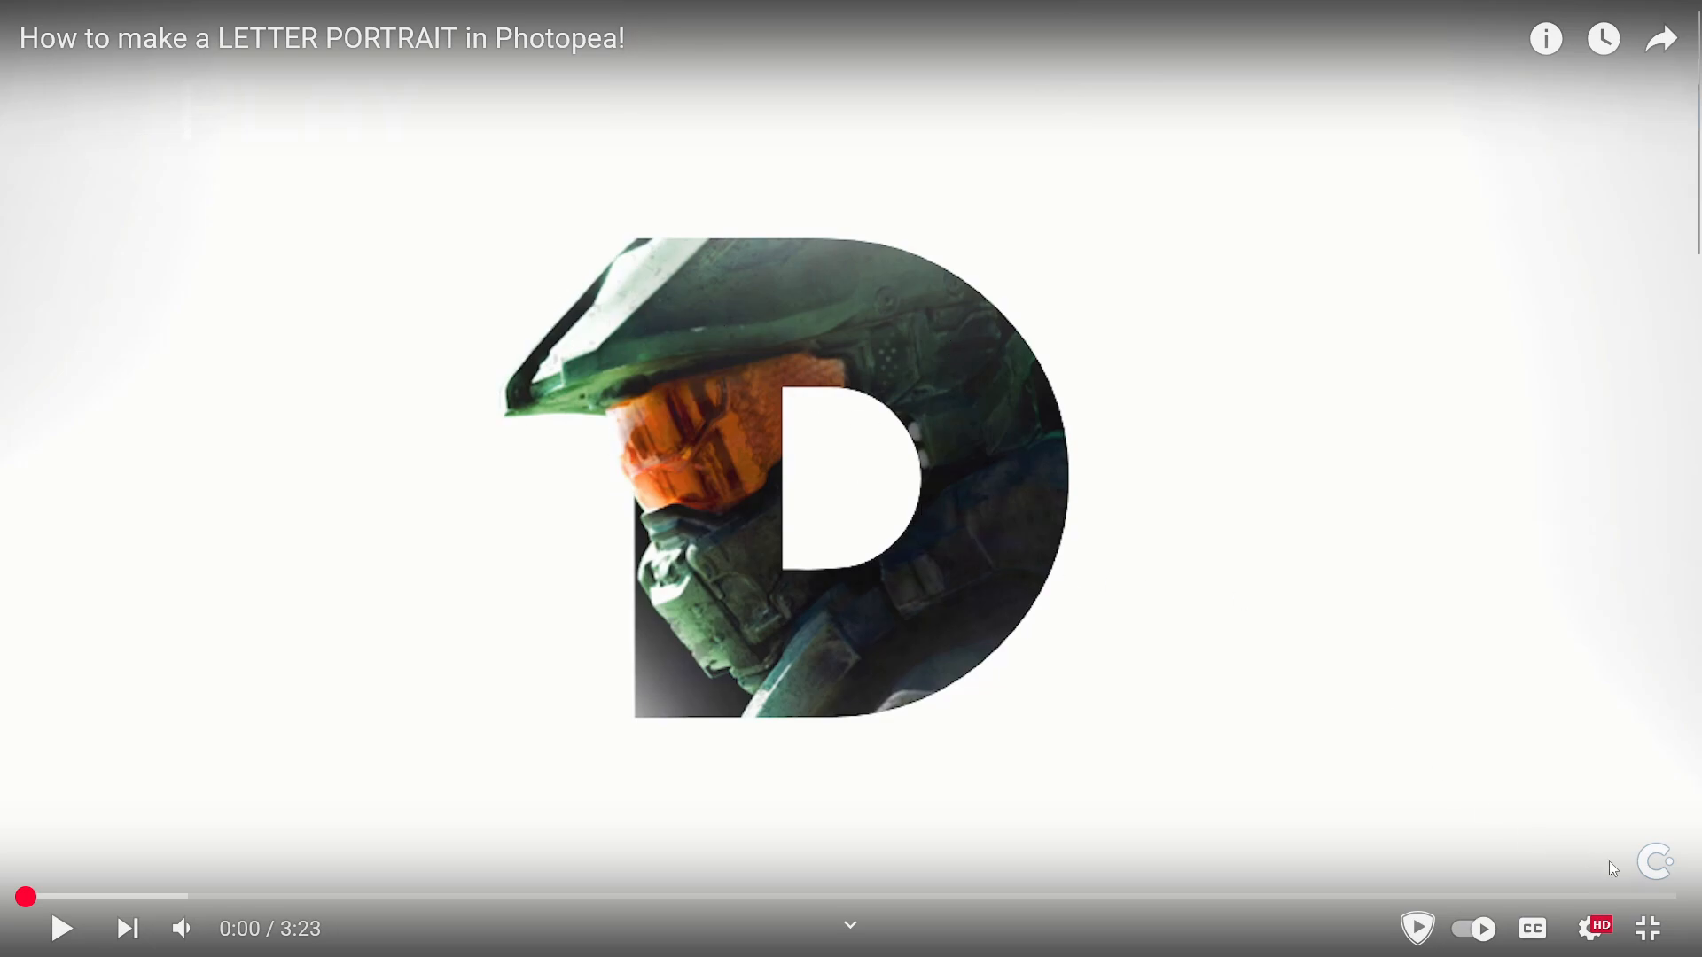
key(Escape)
scroll(732, 431, down, 3)
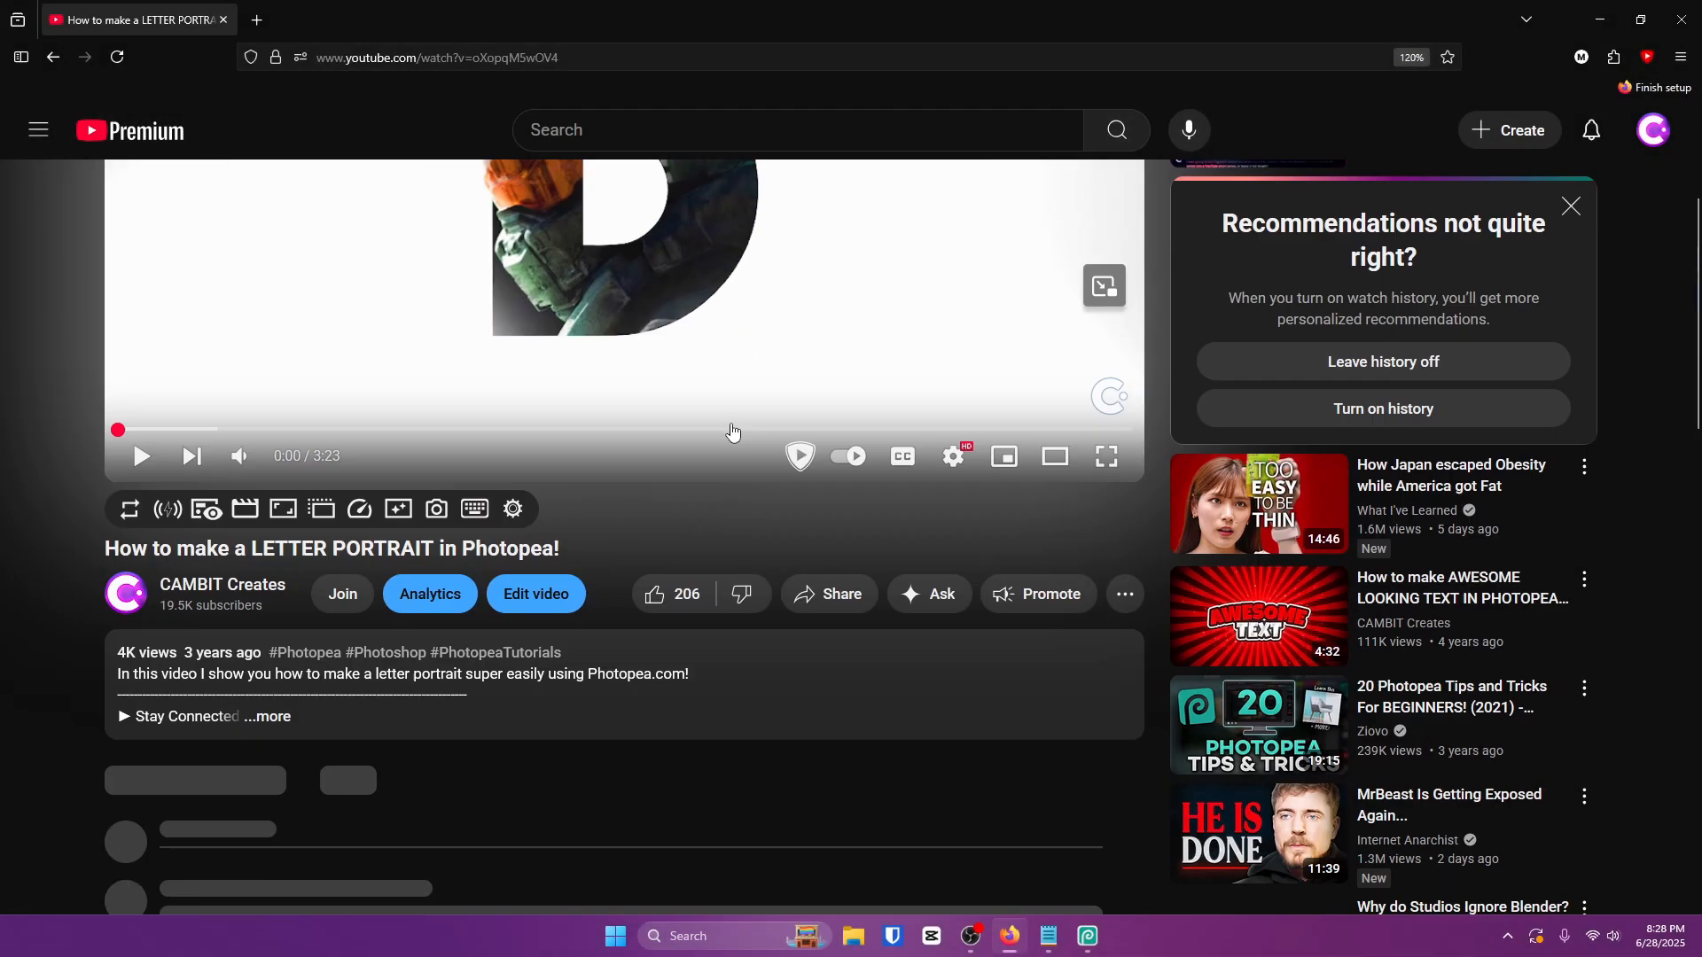
scroll(732, 432, up, 4)
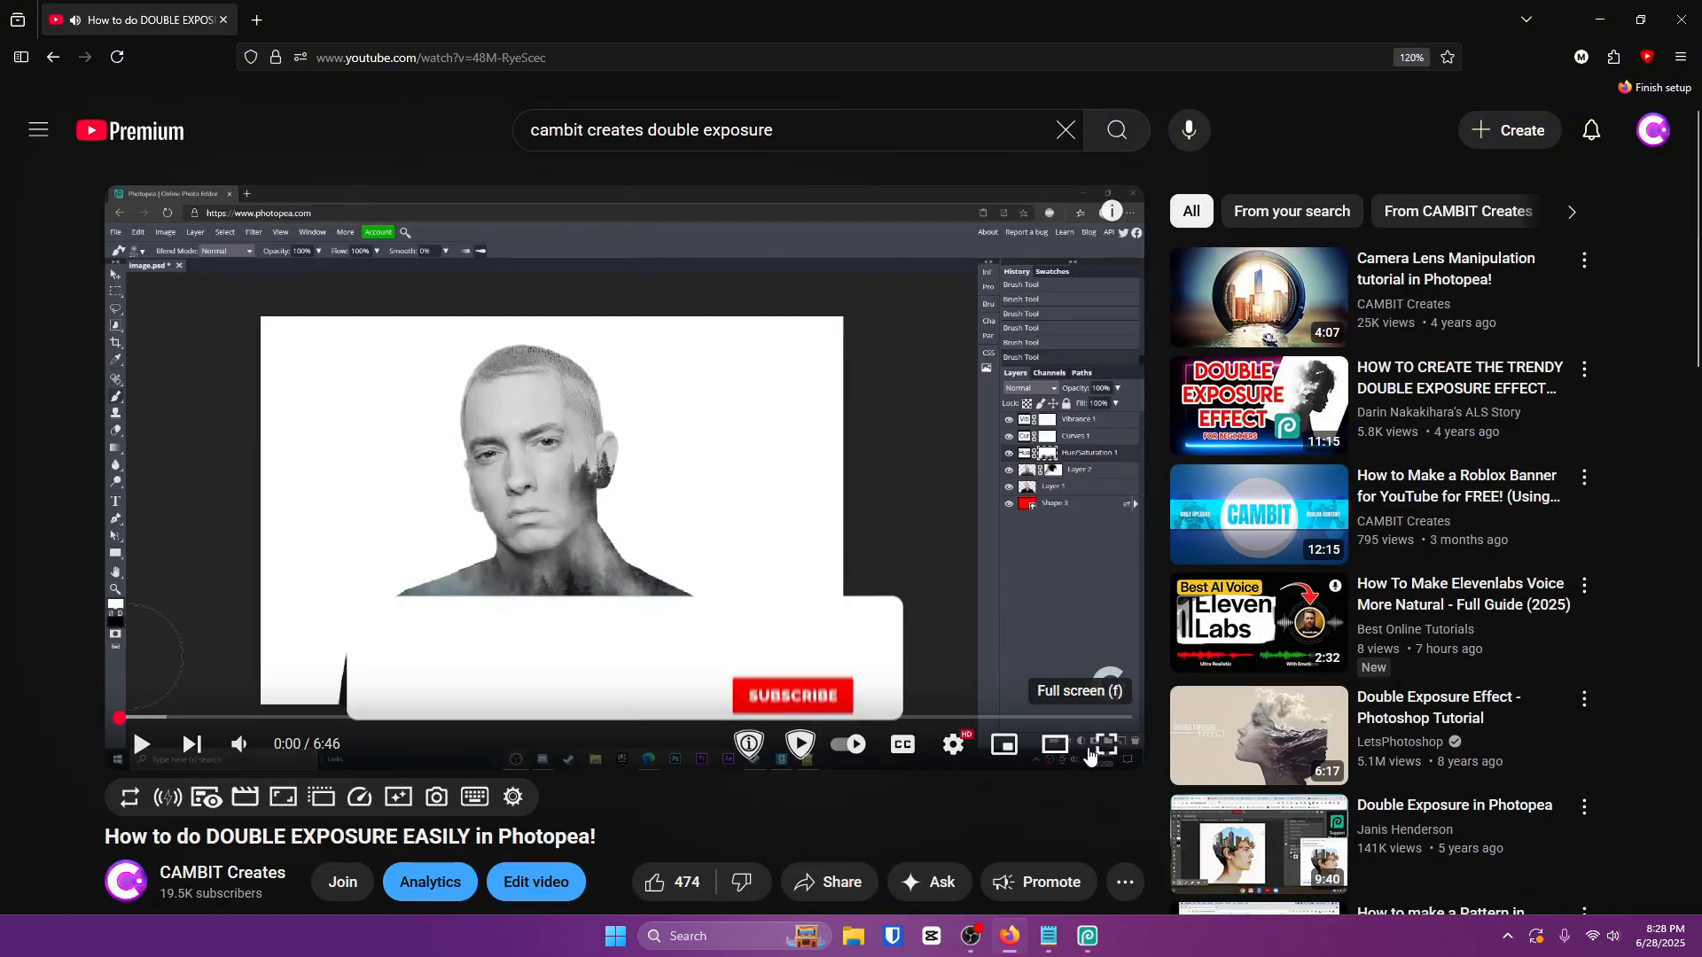
Skim the YouTube video "How to do DOUBLE EXPOSURE EASILY in Photopea!" in full screen through to about 6:24, and exit full screen.
click(1090, 754)
drag(140, 897, 379, 901)
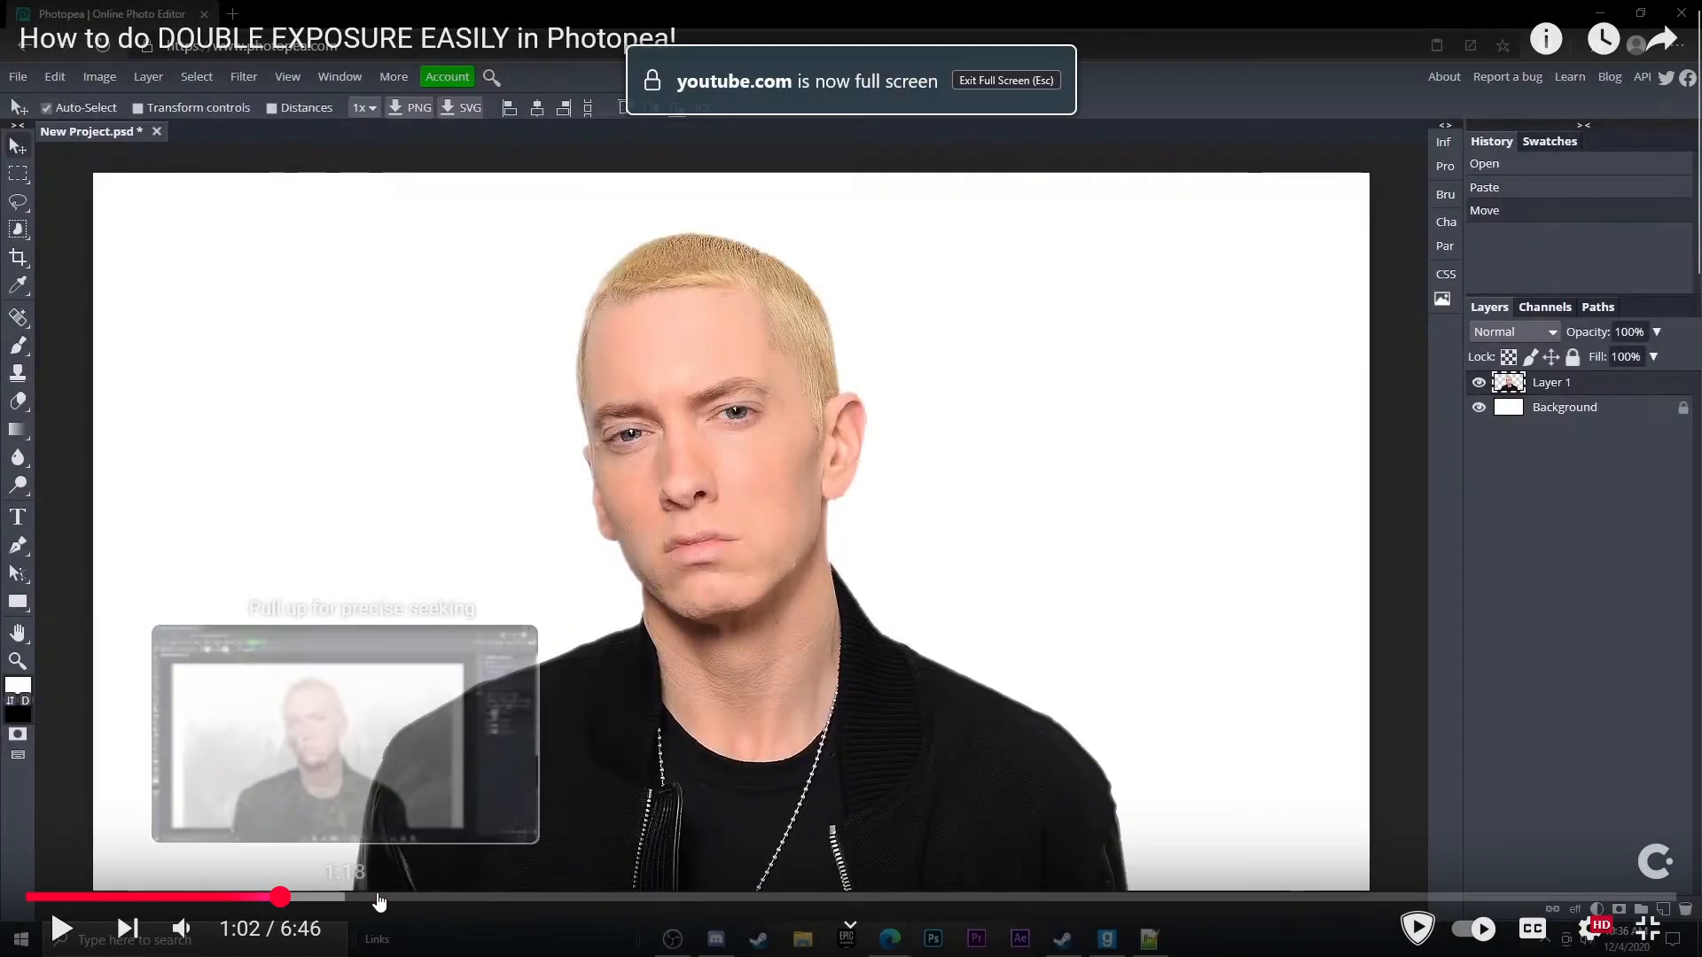
click(855, 898)
click(1189, 897)
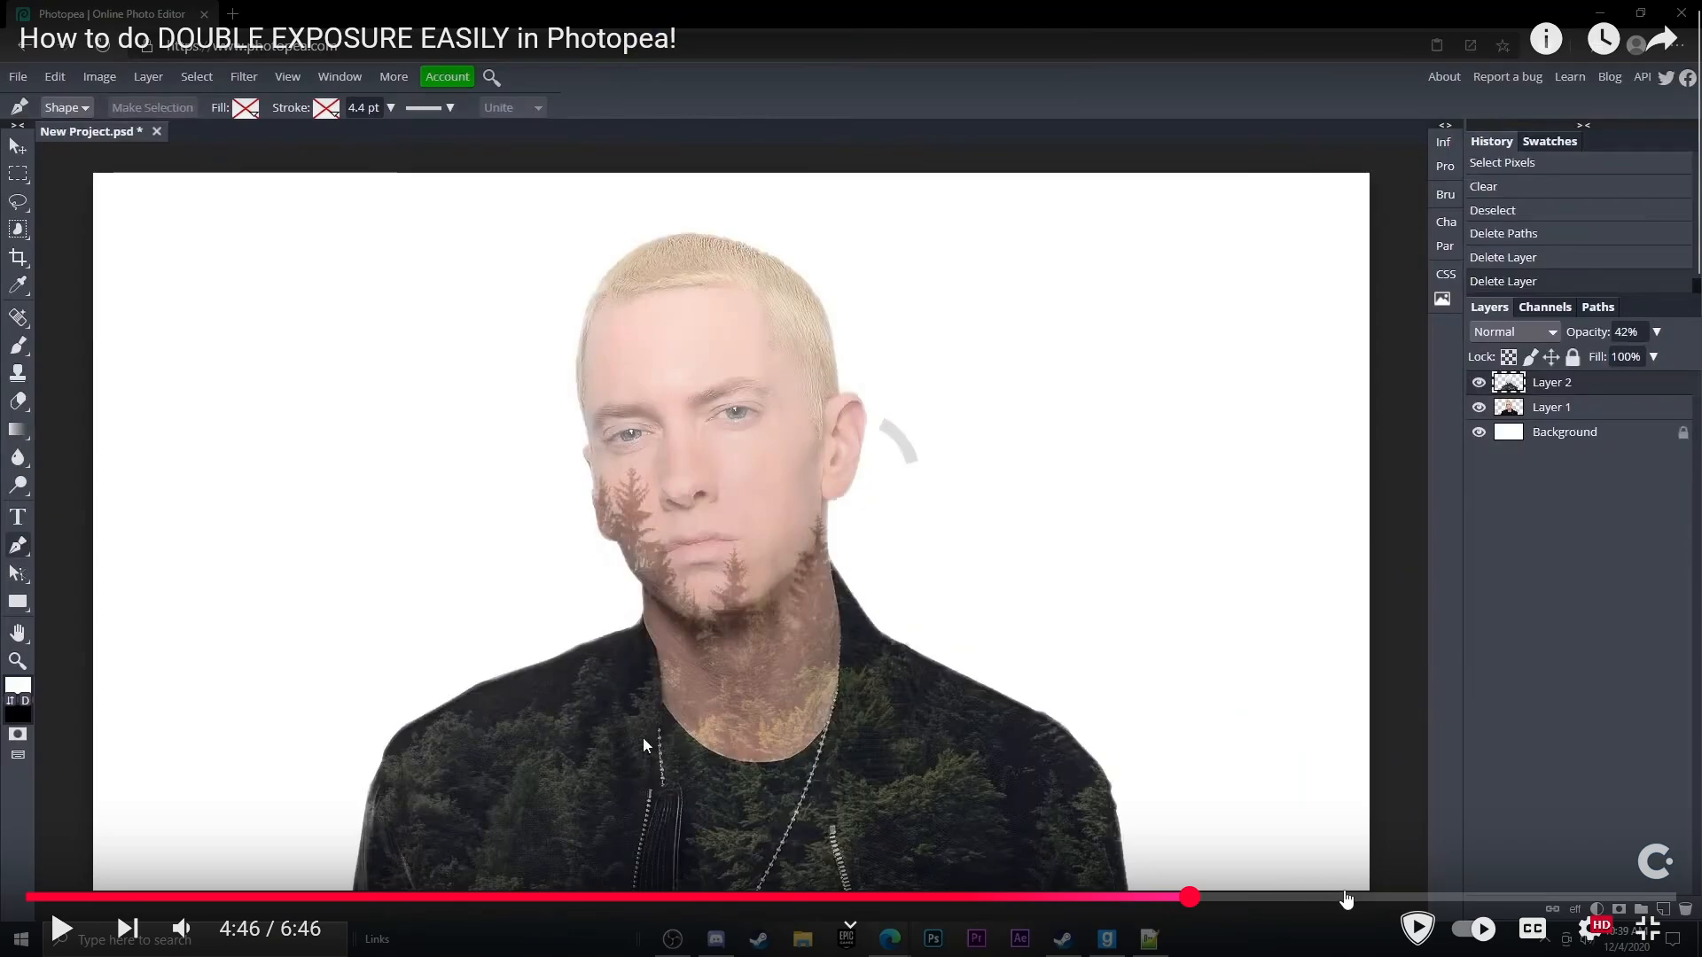
click(1356, 897)
click(1494, 897)
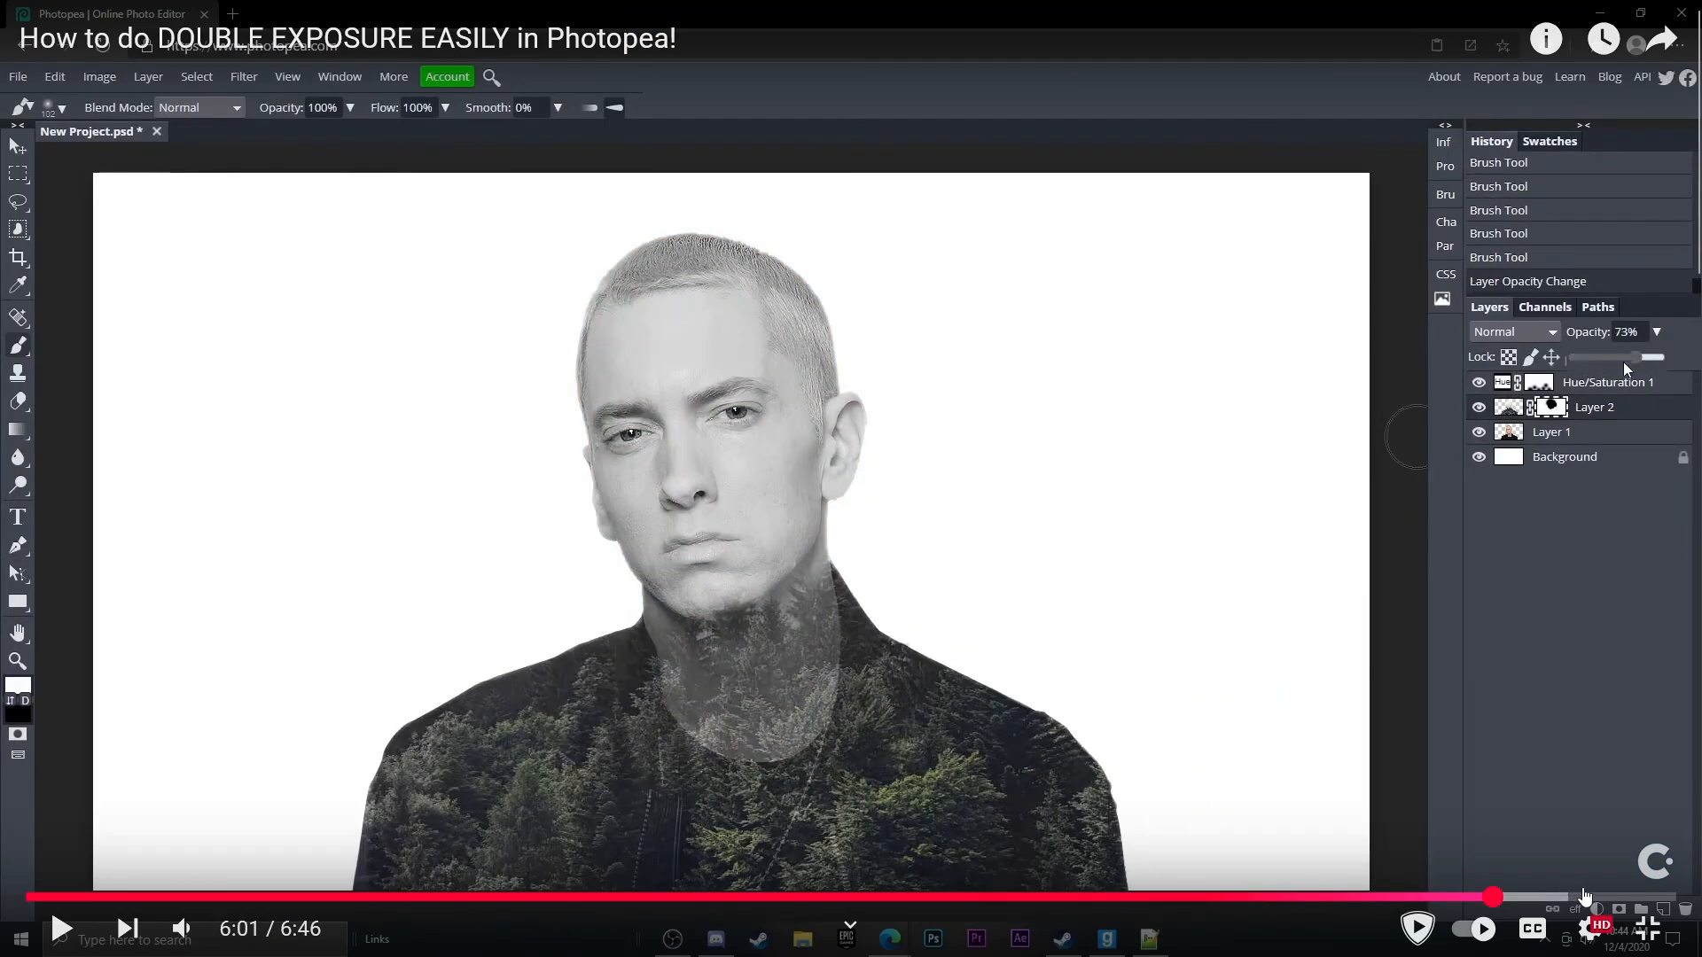
mouse_move(1585, 898)
mouse_down()
mouse_move(1629, 897)
mouse_move(1586, 899)
mouse_up()
click(1647, 928)
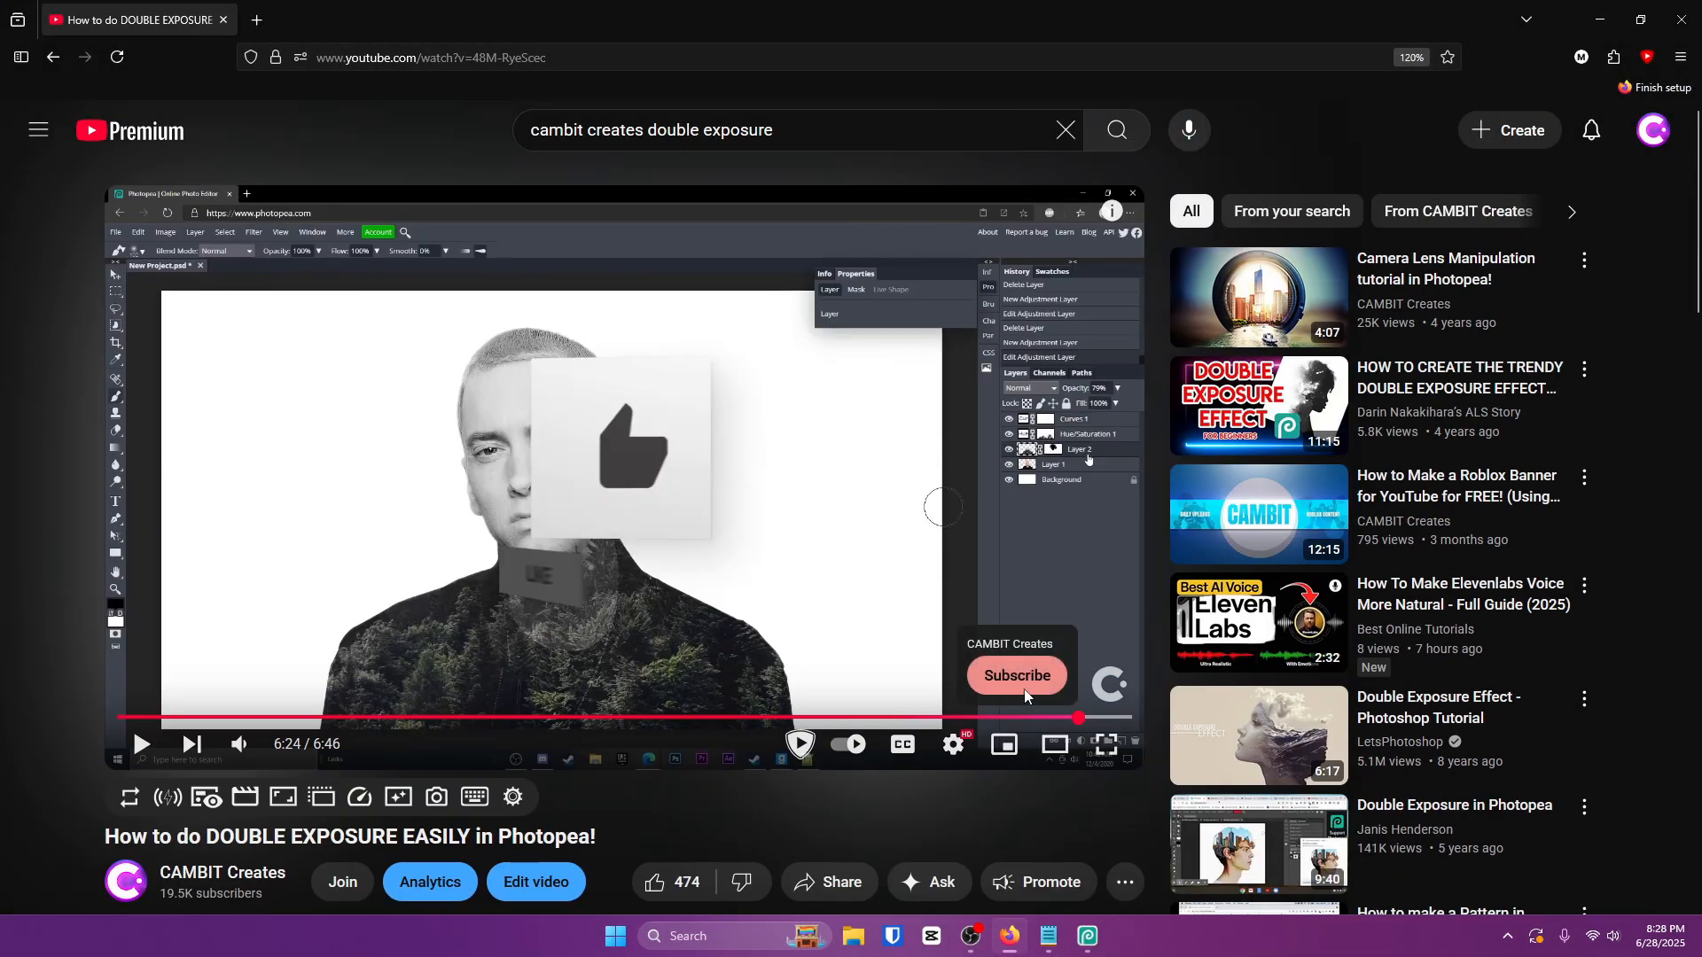
drag(1067, 718, 1067, 720)
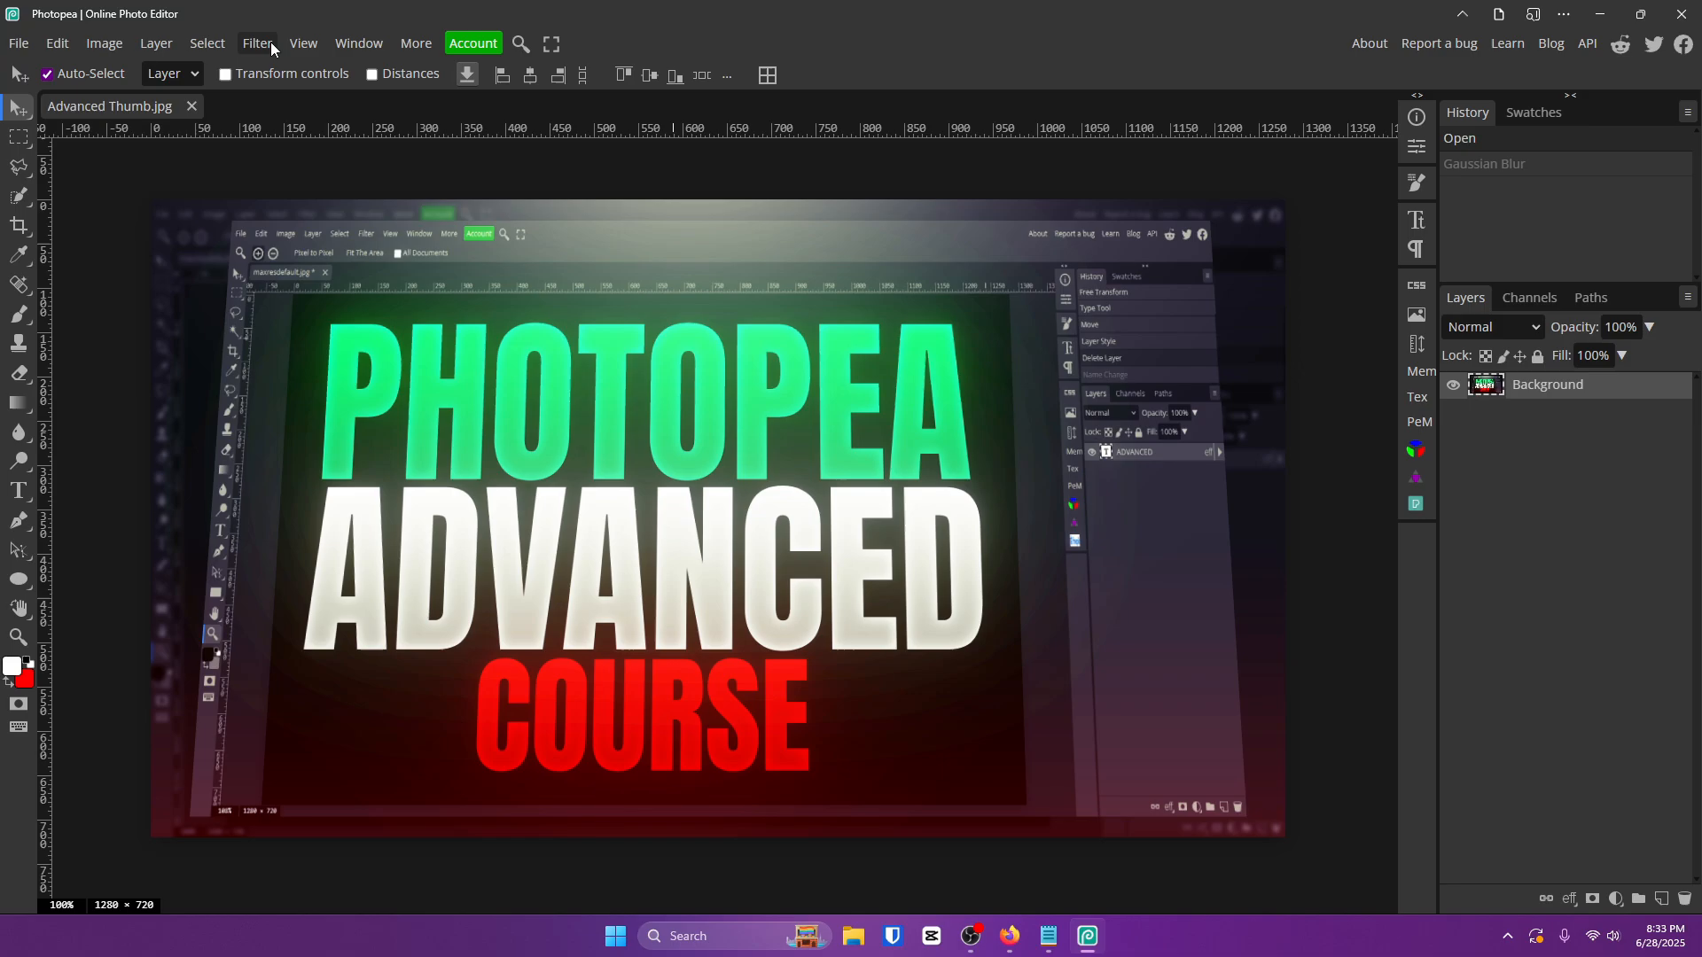
Try a 7.2 px Gaussian Blur directly on the Background layer of Advanced Thumb.jpg and undo it.
click(270, 46)
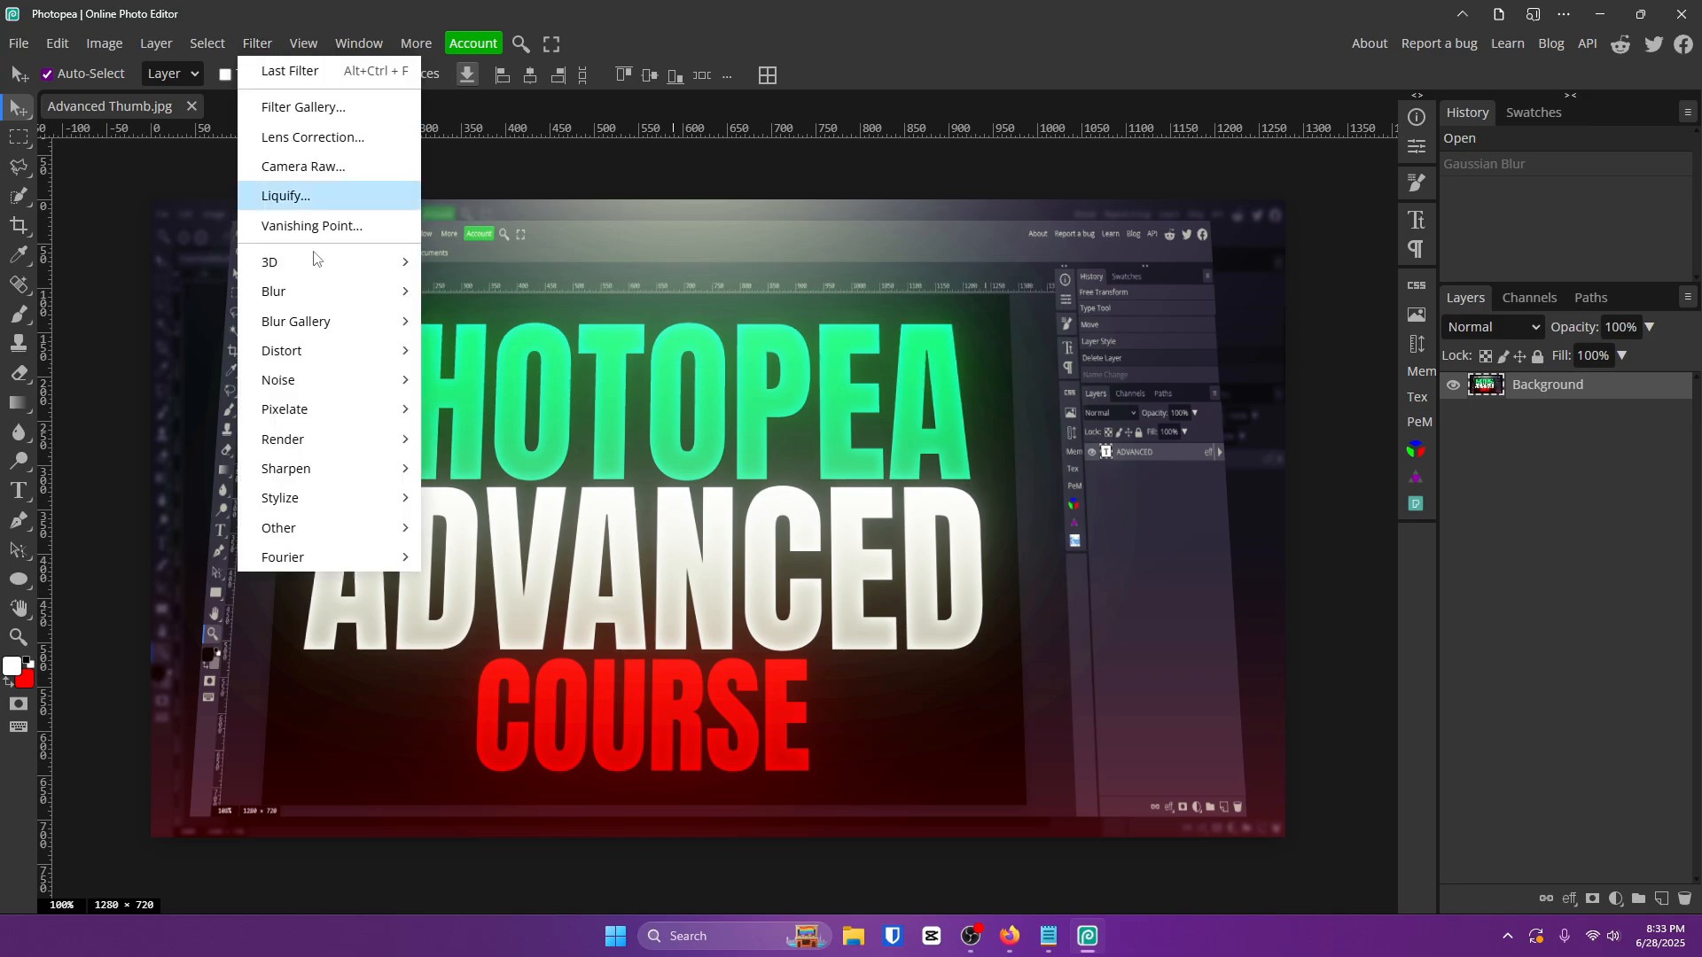
mouse_move(298, 390)
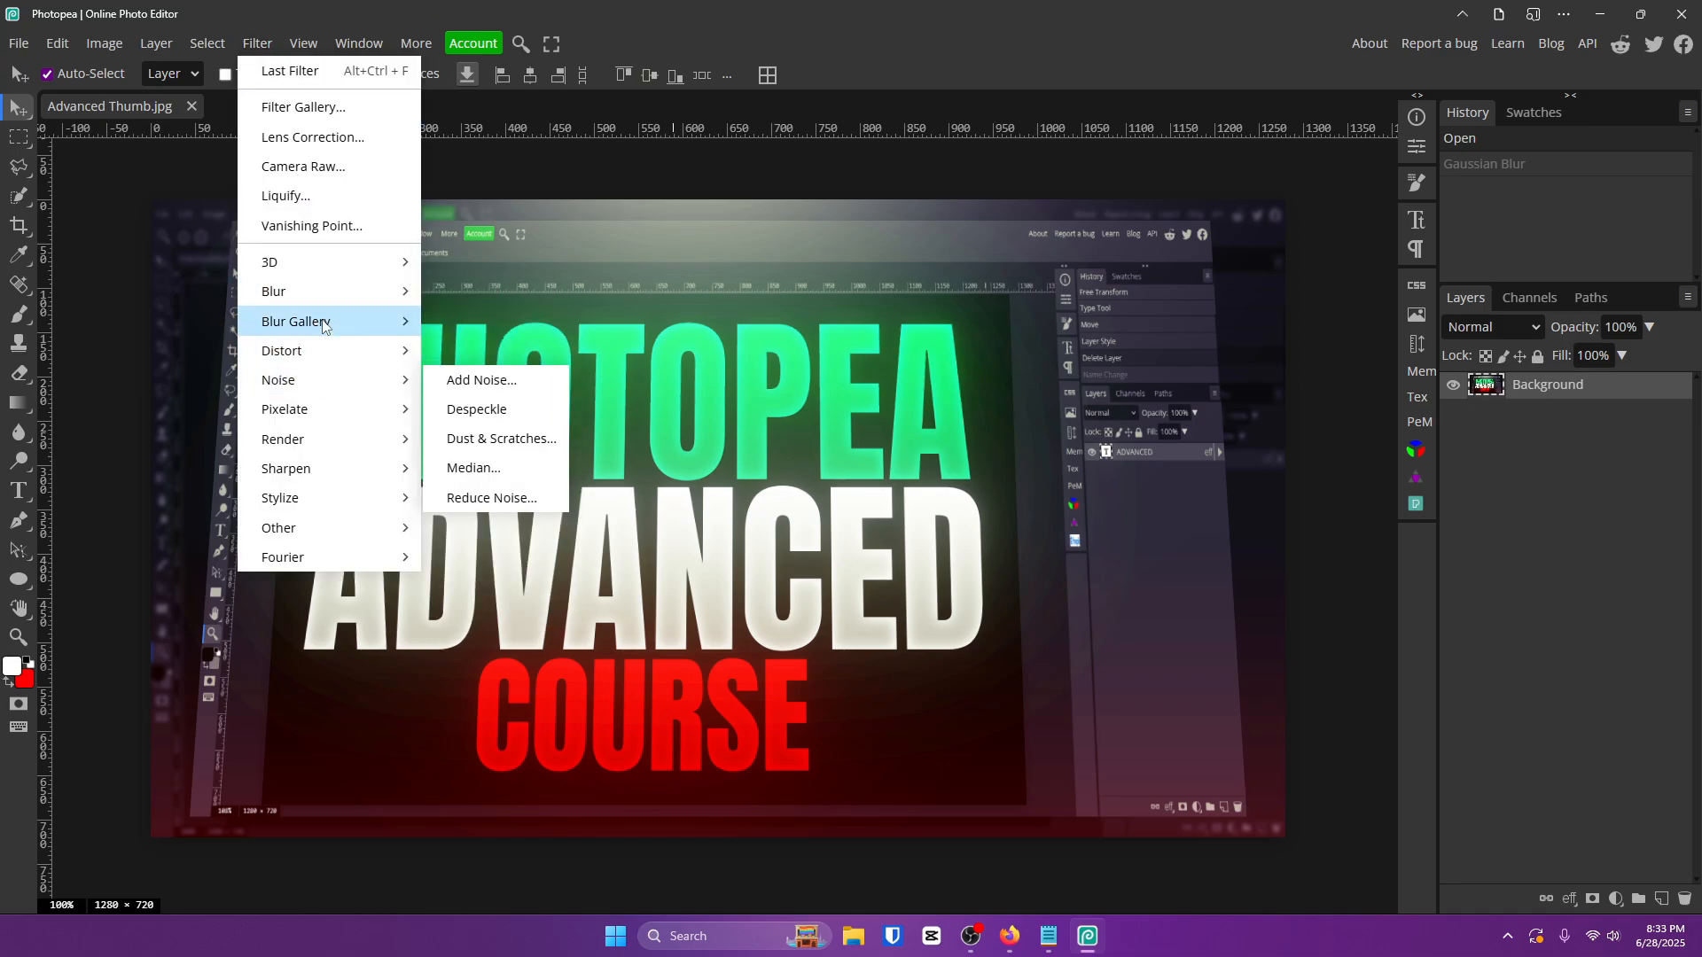
mouse_move(323, 304)
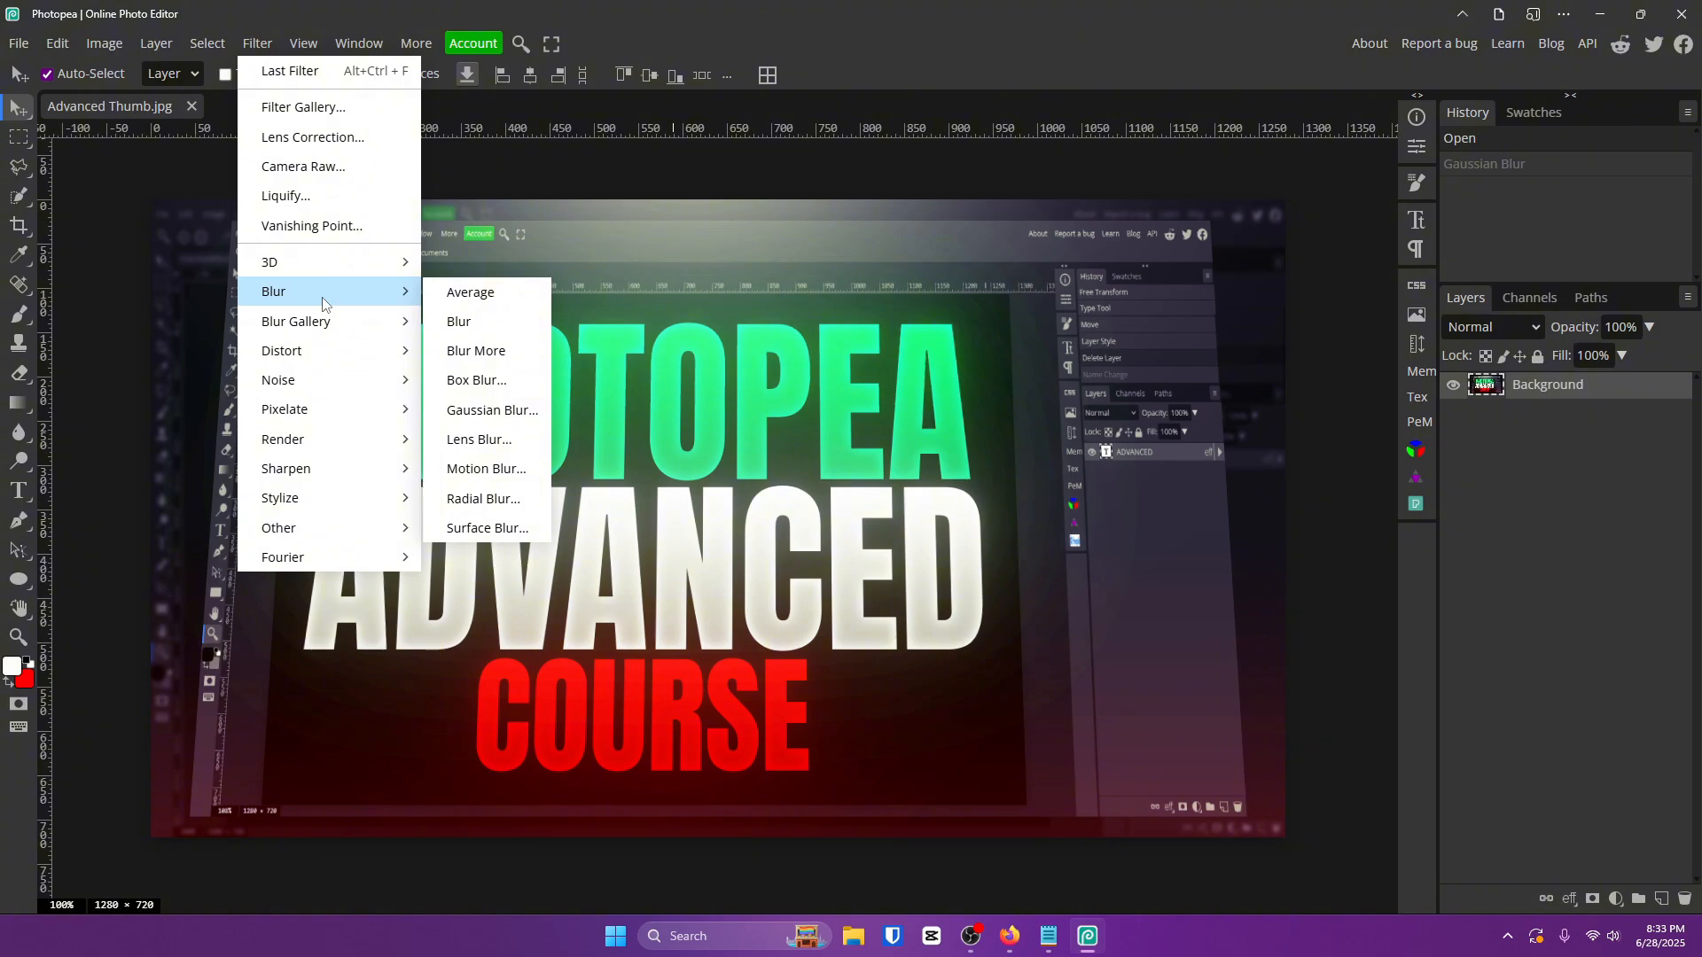
click(490, 410)
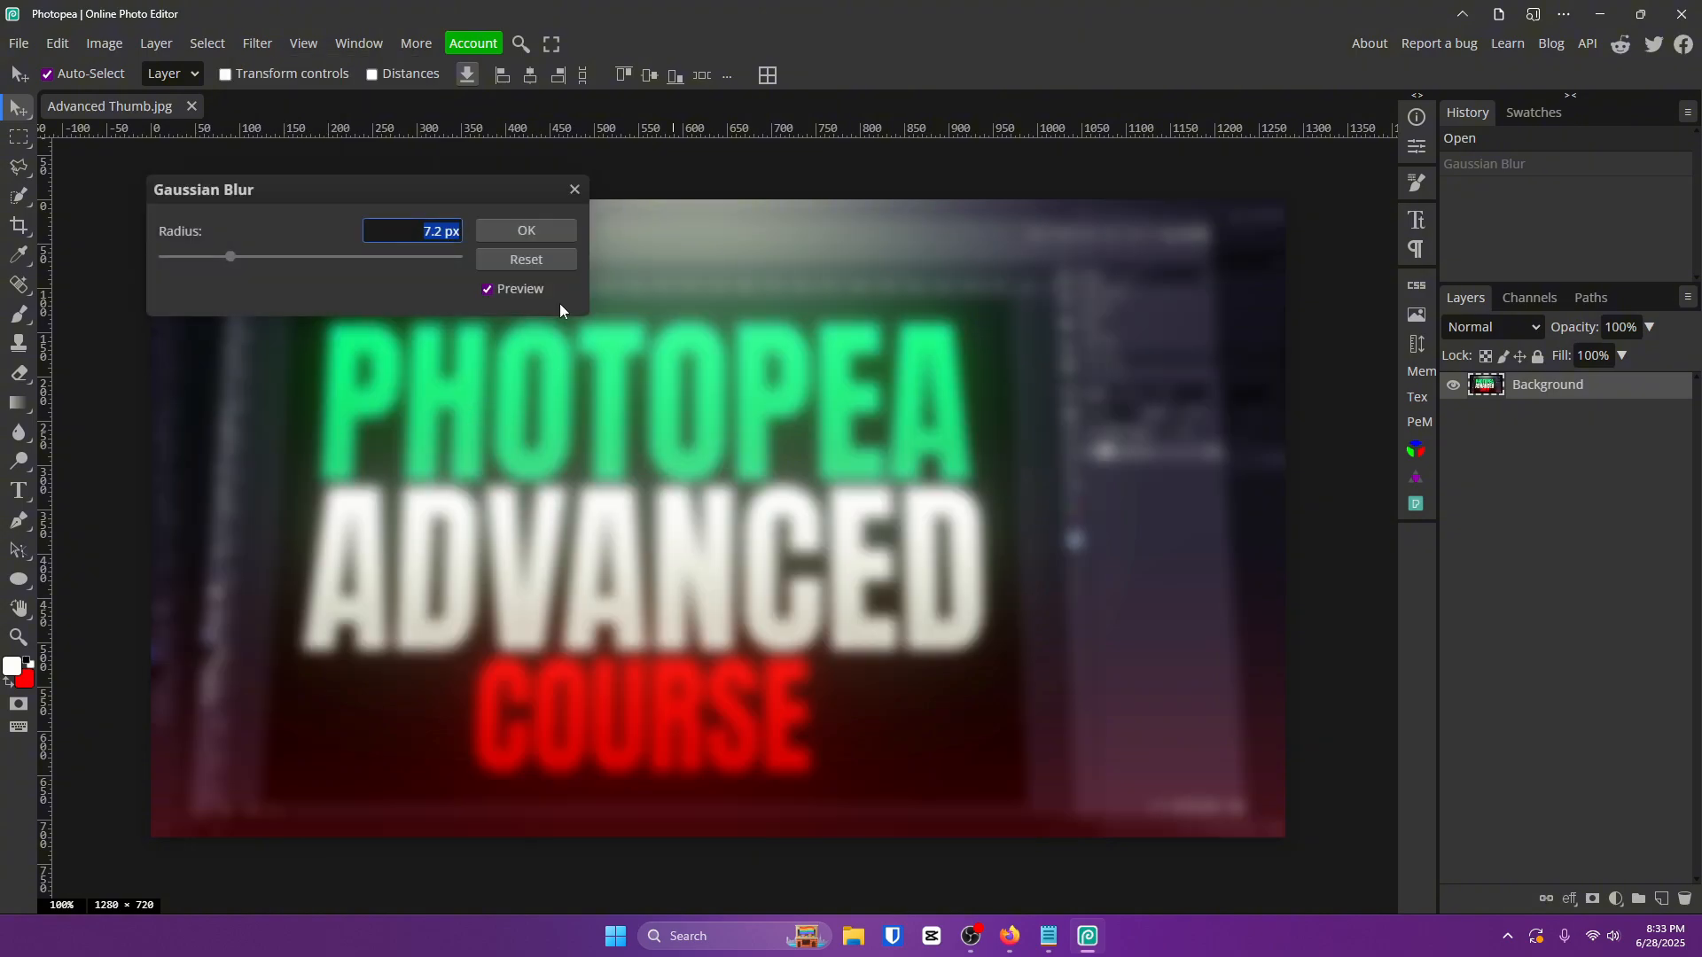
click(535, 234)
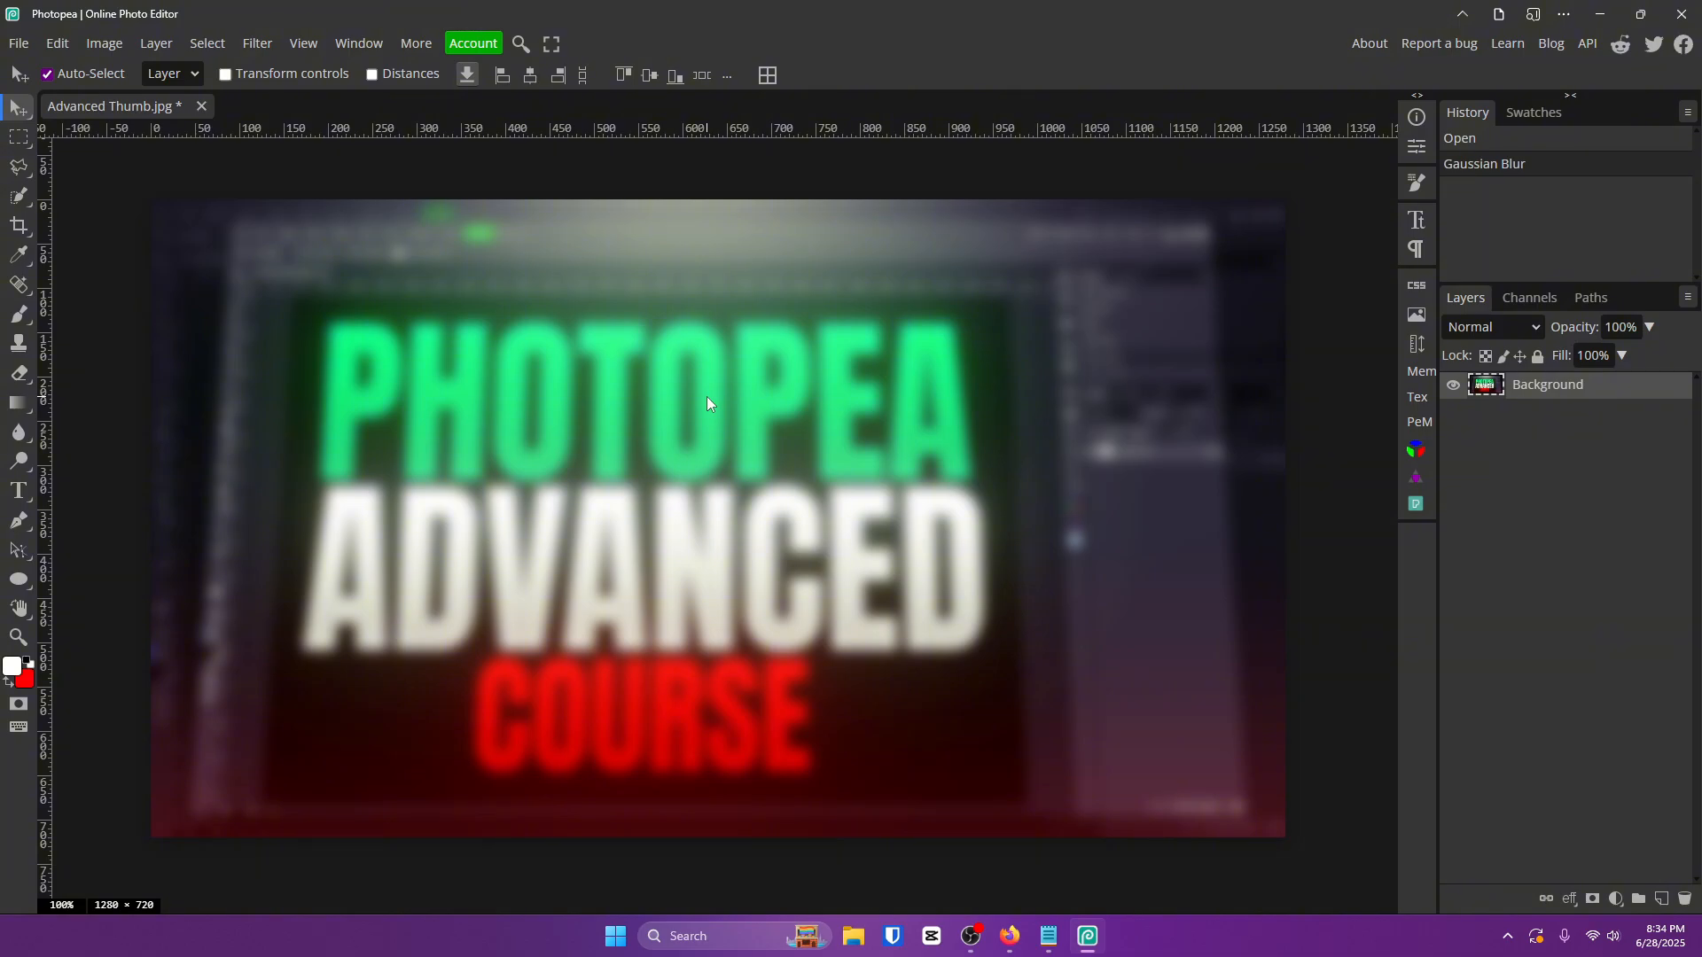
key(ctrl+z)
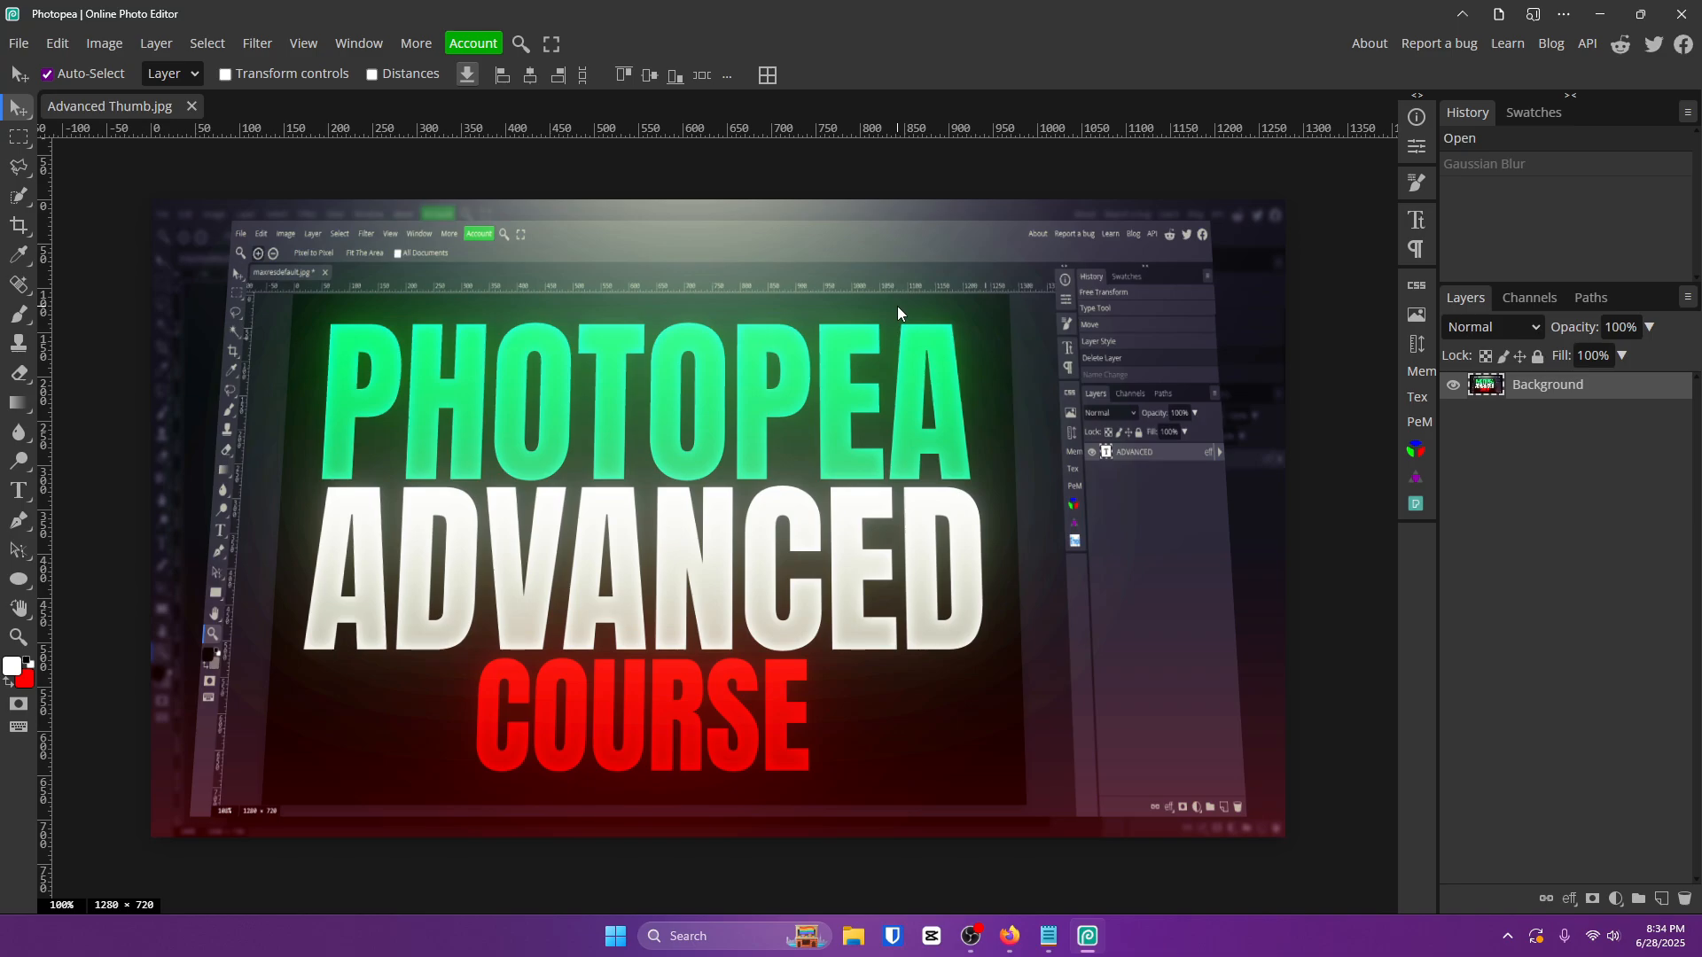
Convert the Background layer to a smart object and apply a Gaussian Blur to it as a smart filter.
right_click(1613, 393)
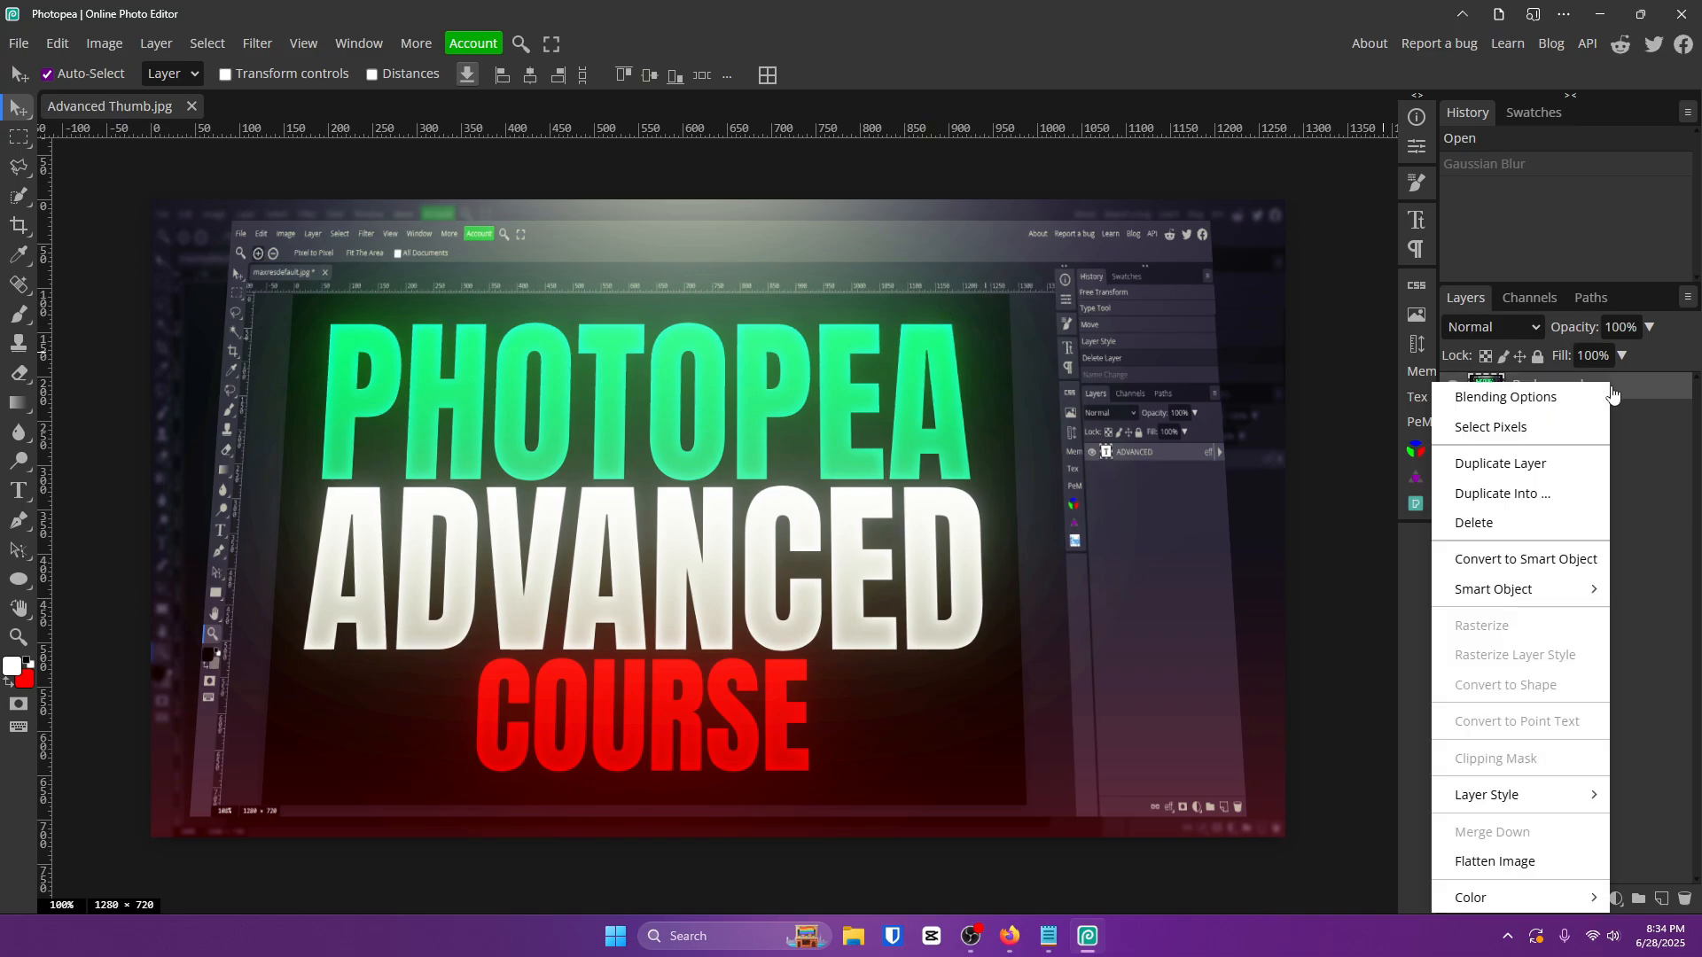
click(1592, 561)
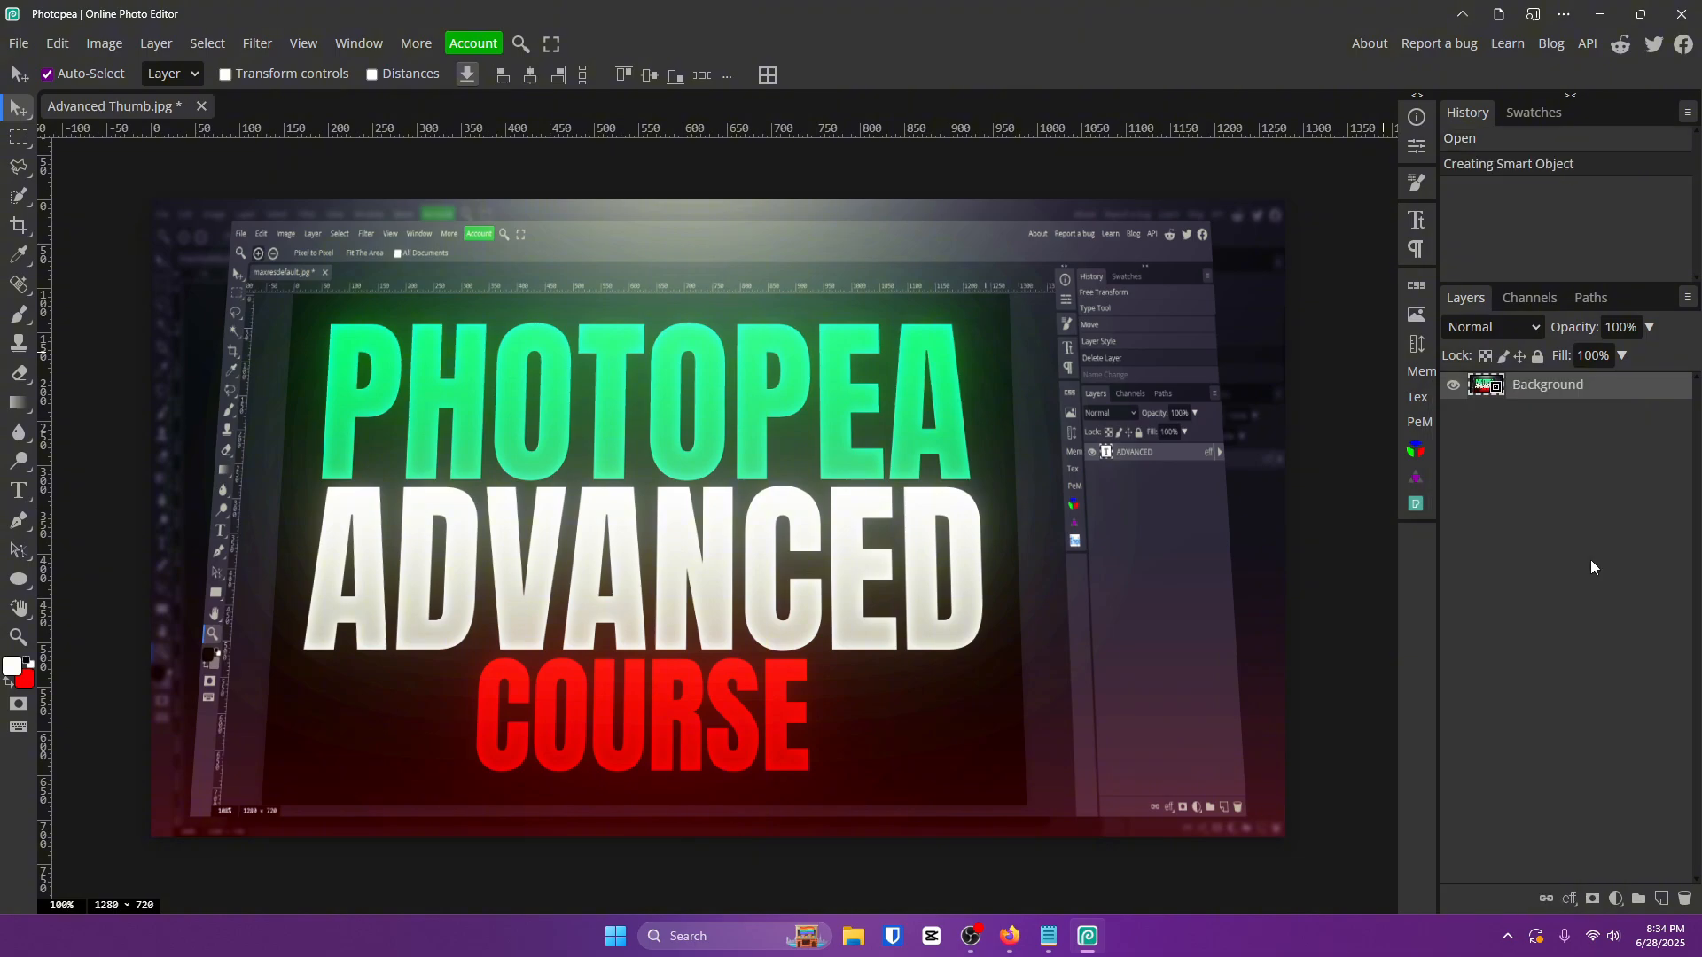
click(257, 44)
mouse_move(300, 291)
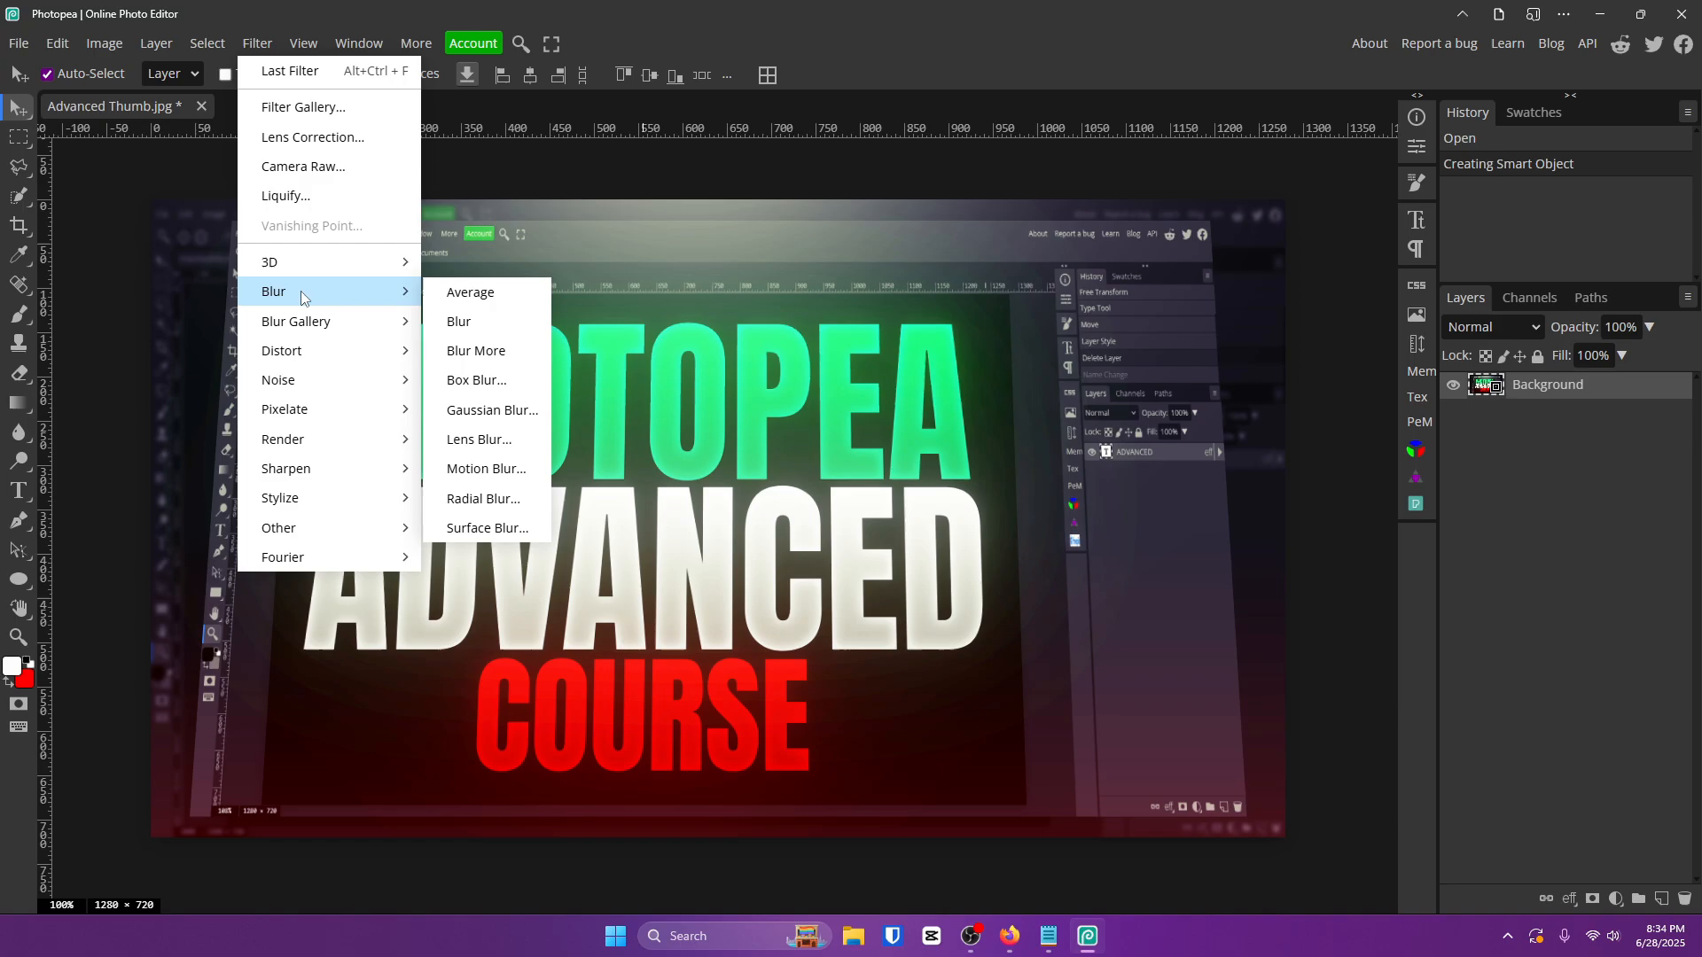
click(493, 409)
click(513, 229)
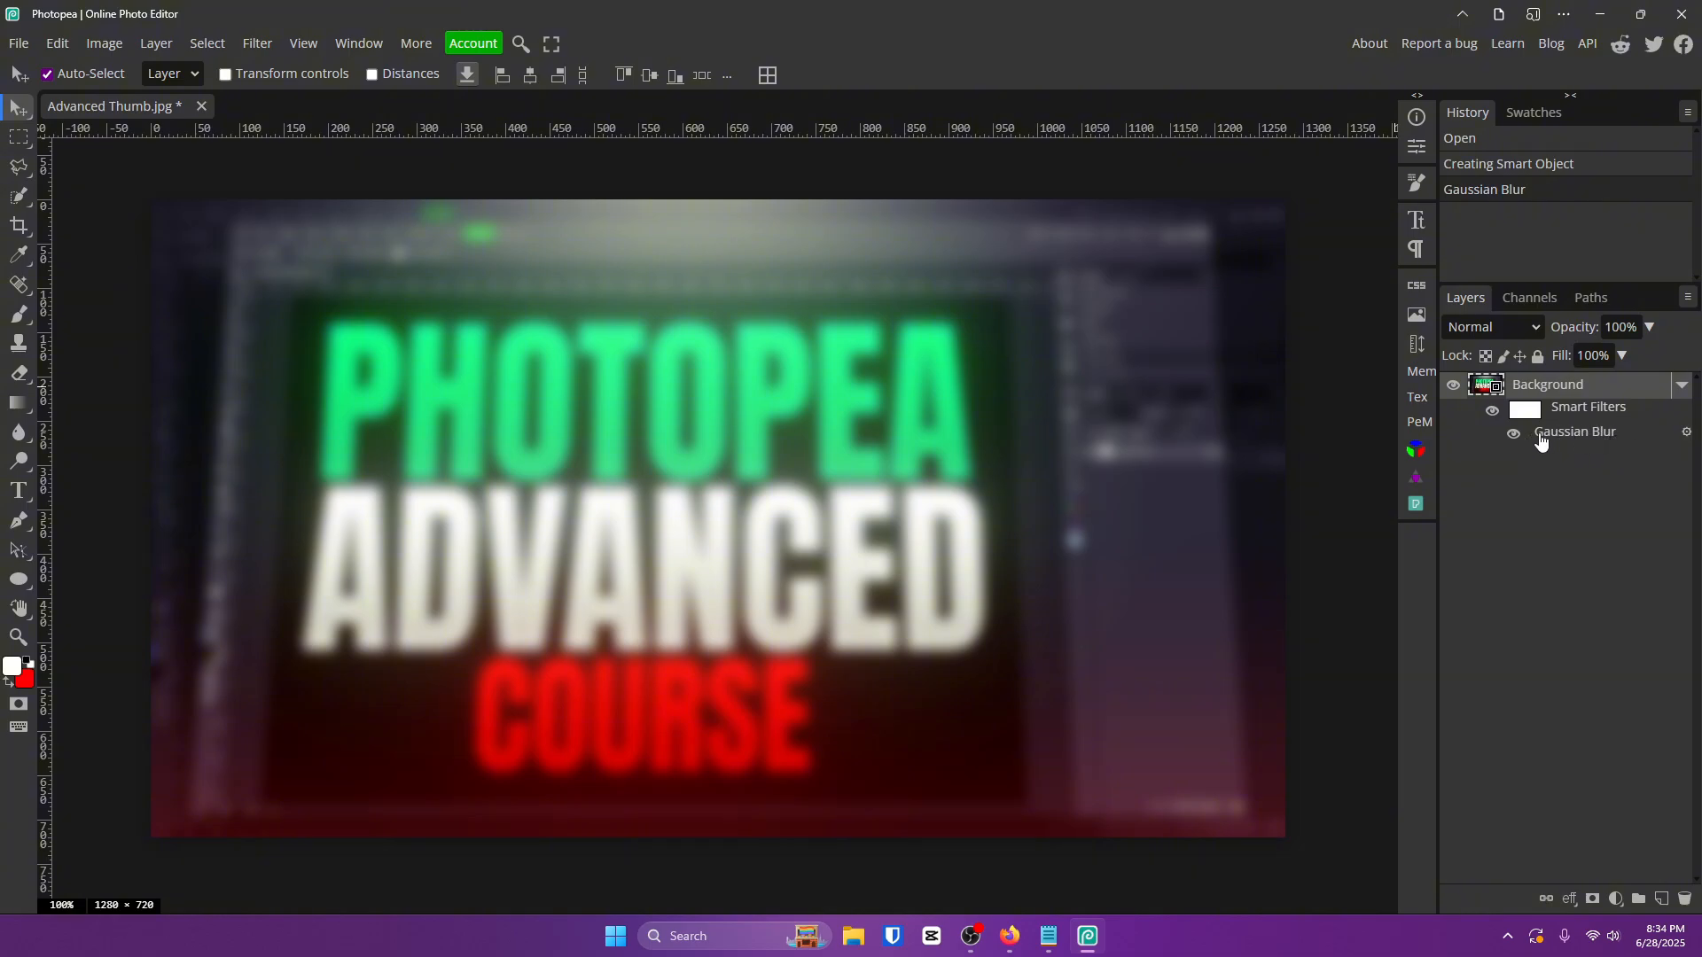
Reopen the Background layer's Gaussian Blur smart filter, adjust its radius and apply the change.
double_click(1610, 439)
text(0.3)
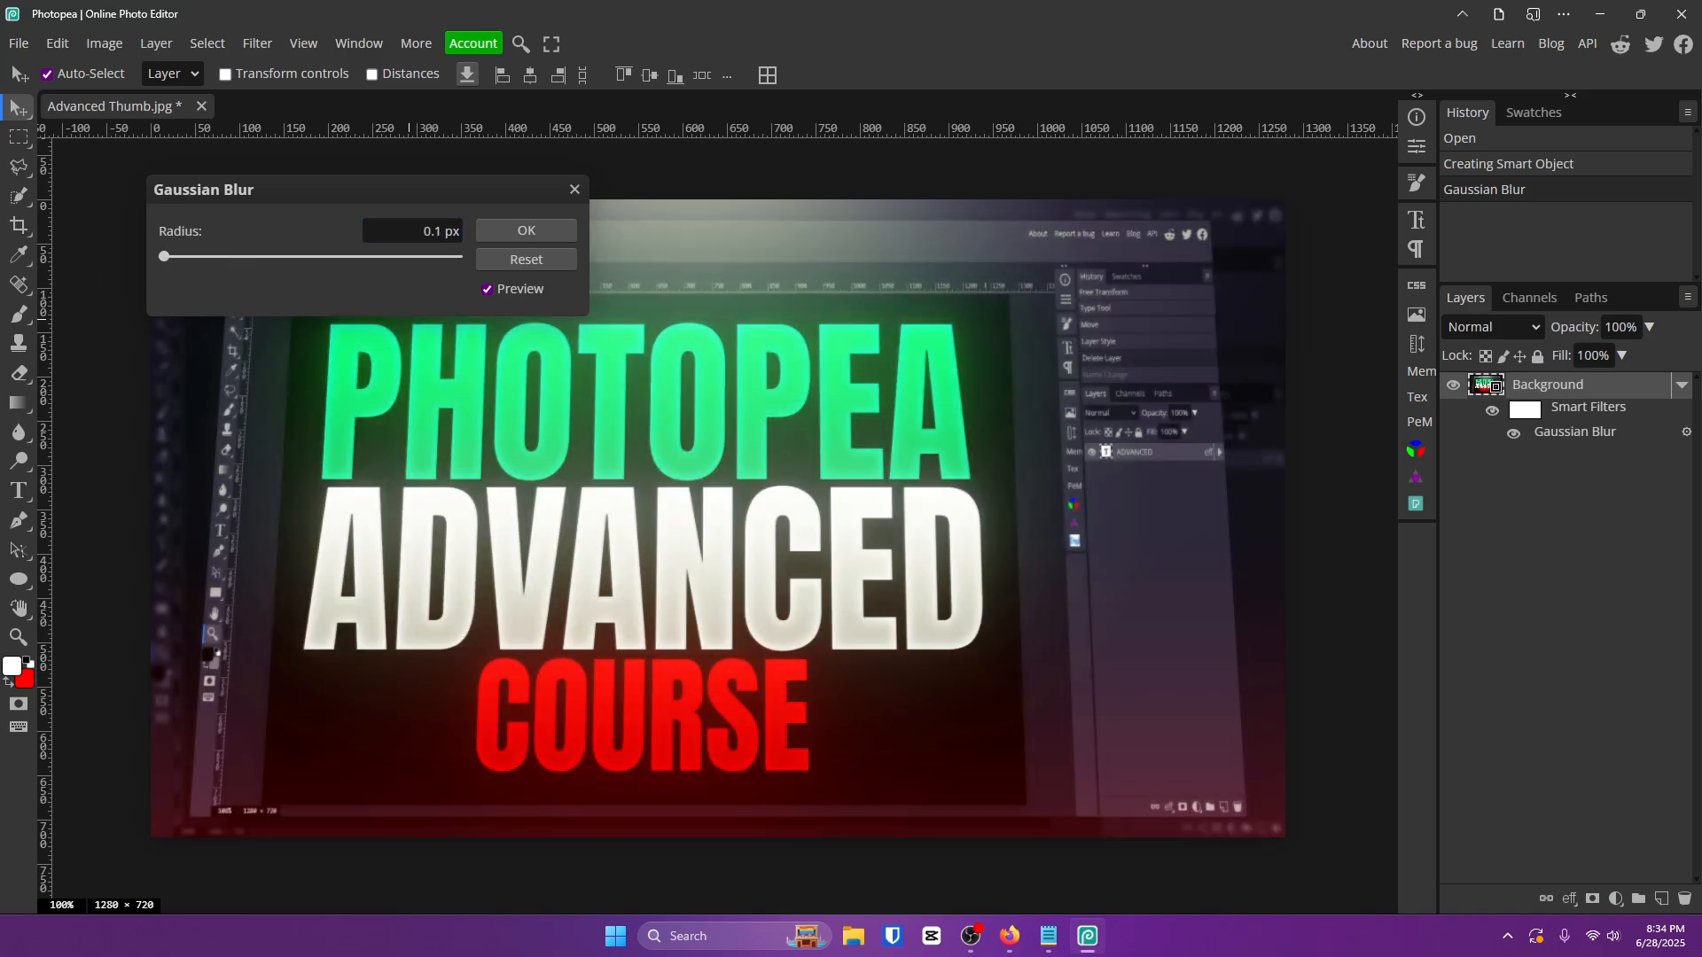
mouse_move(182, 257)
mouse_down()
mouse_move(243, 258)
mouse_move(184, 262)
mouse_up()
click(508, 234)
Add white Anton text reading TEXT near the middle of the canvas and enlarge its font size.
click(19, 490)
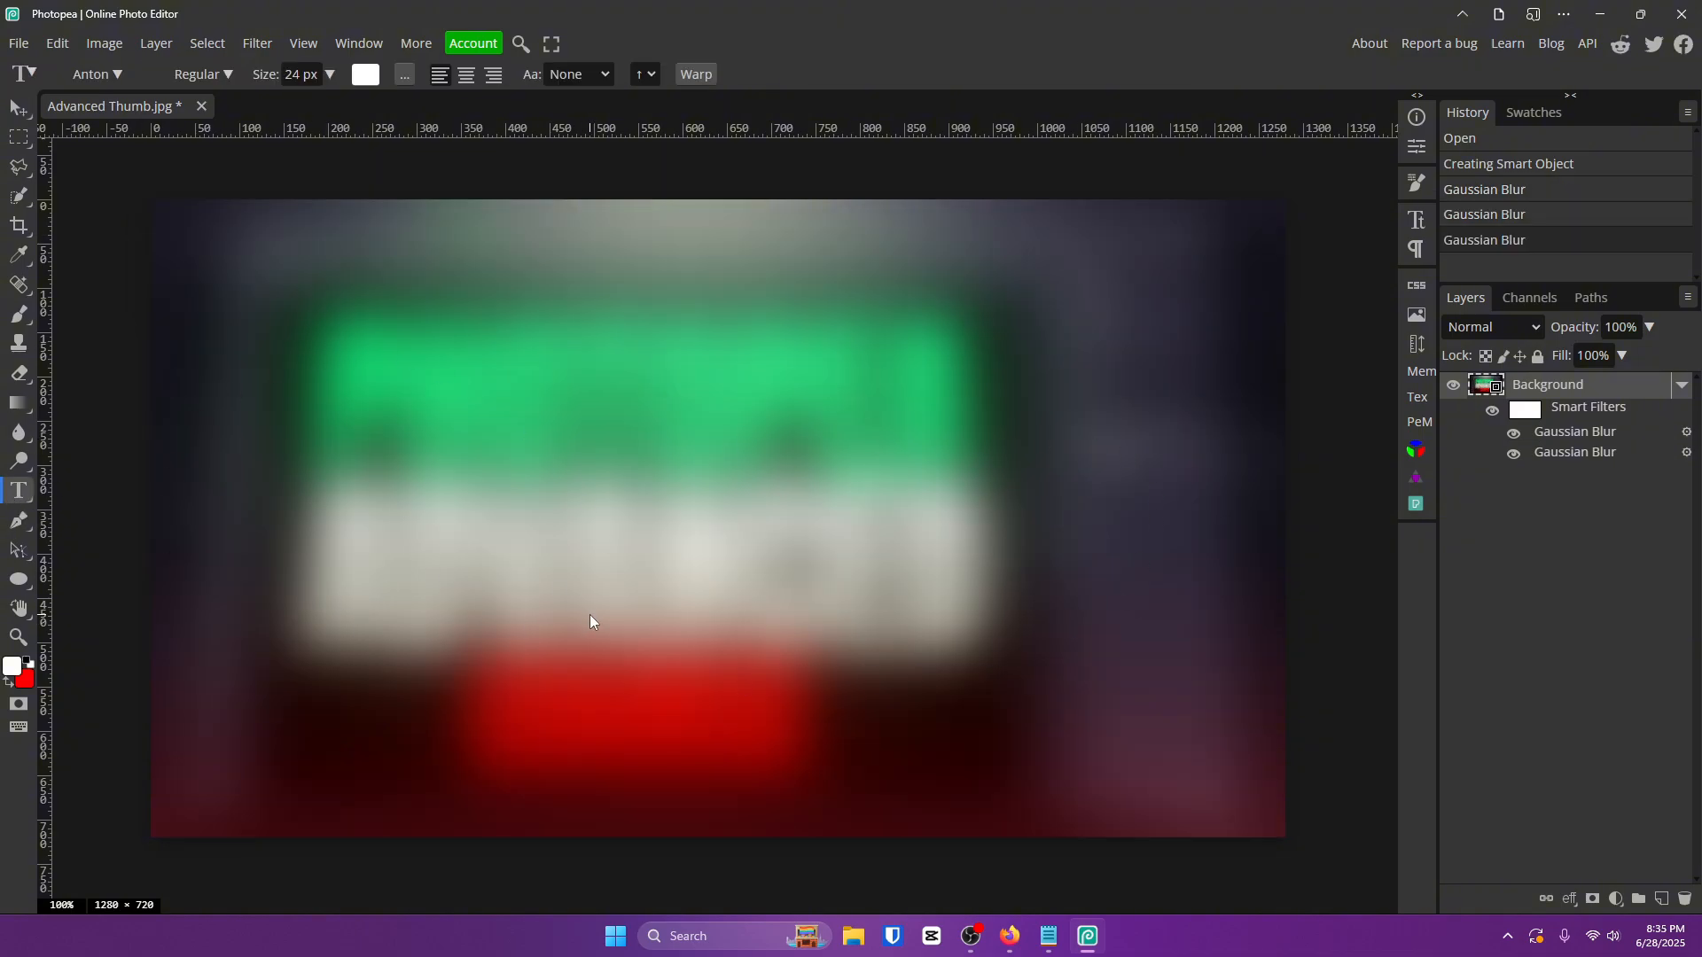
click(504, 490)
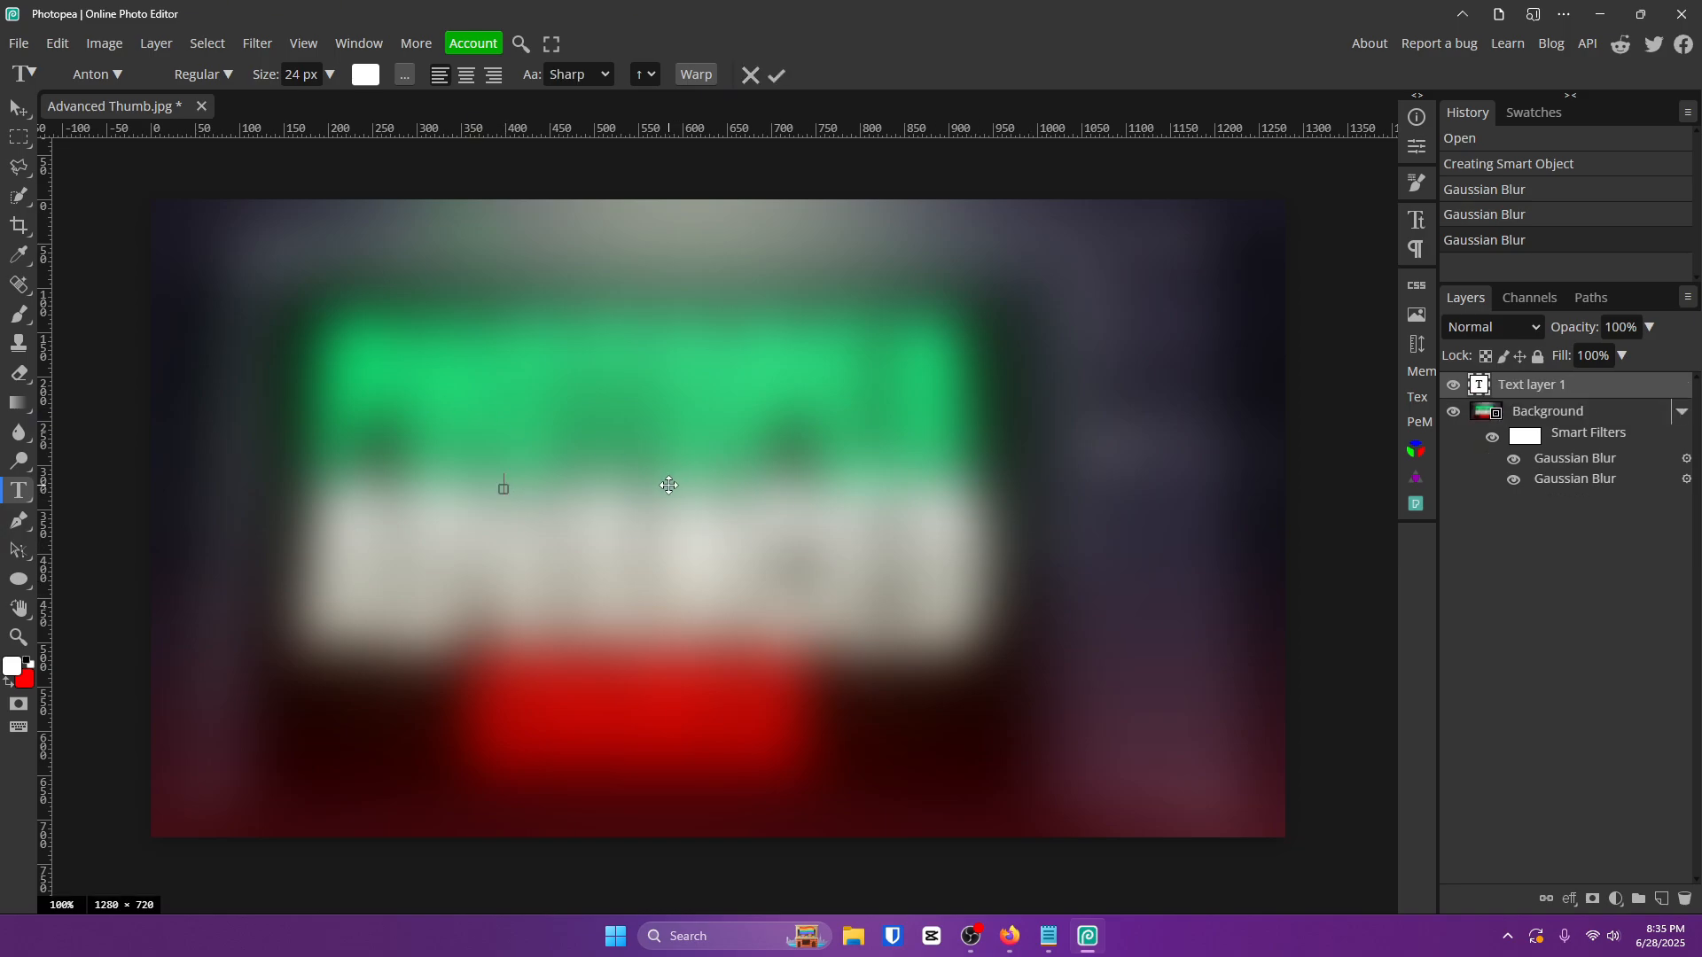
text(TEXT)
key(ctrl+a)
drag(330, 74, 750, 113)
click(777, 76)
Scale the TEXT layer to about 276% with Free Transform and centre it on the canvas.
key(ctrl+alt+t)
drag(727, 433, 1119, 432)
drag(990, 445, 897, 527)
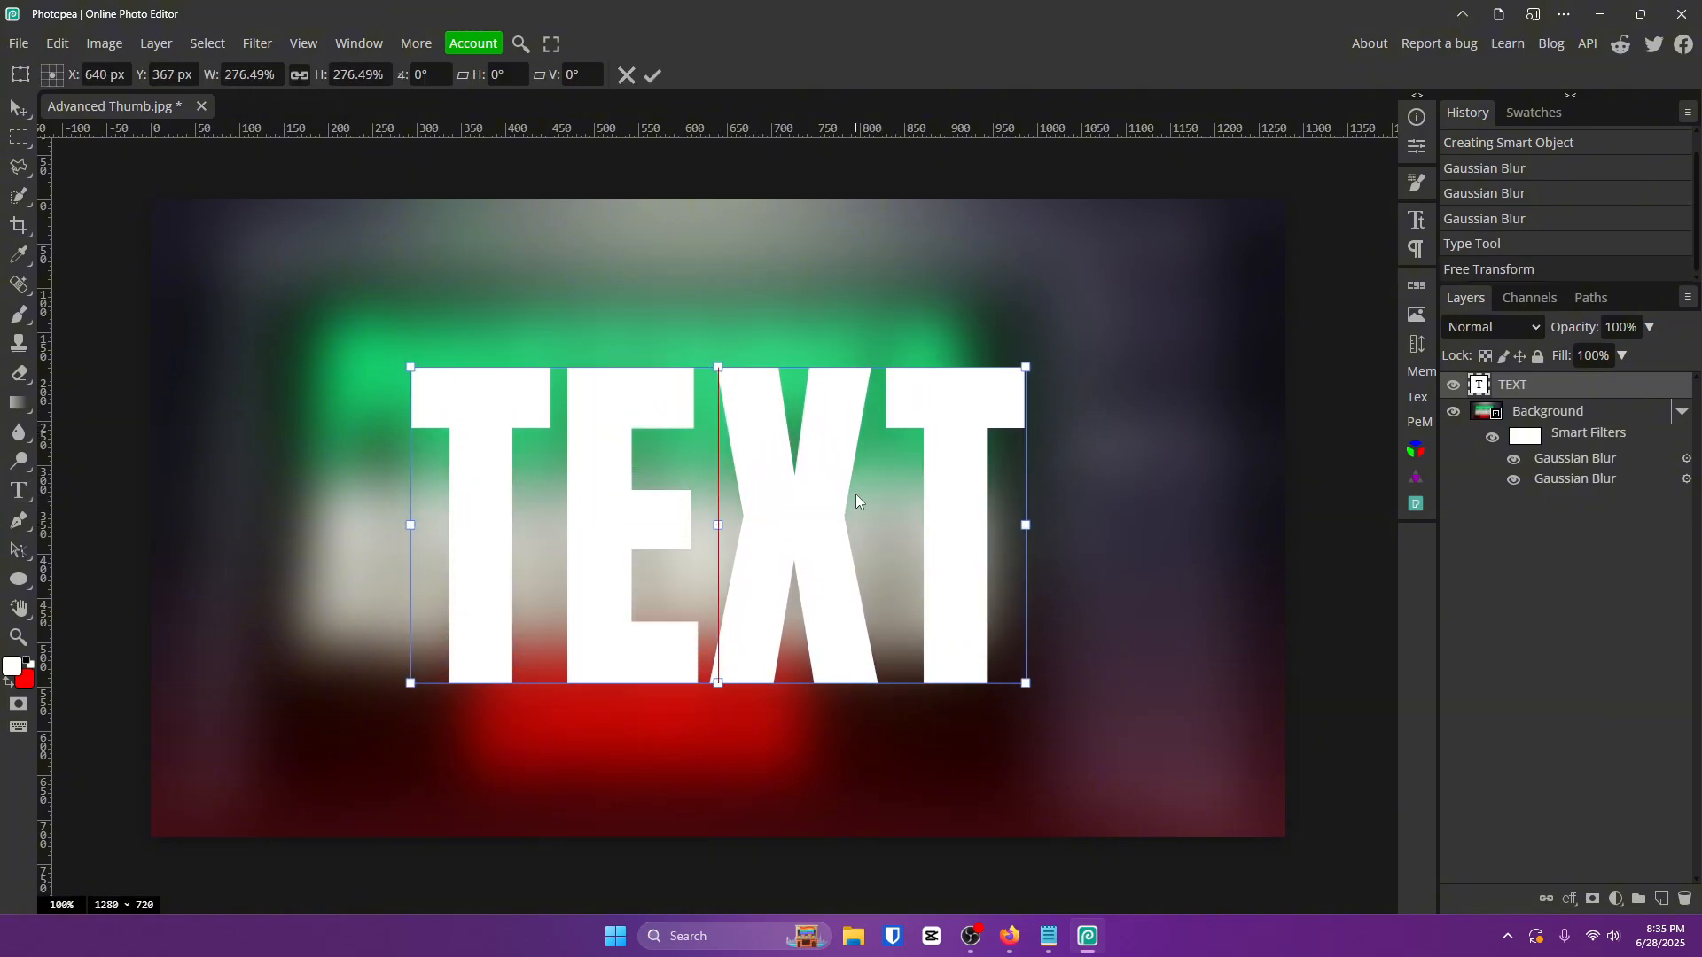
click(652, 83)
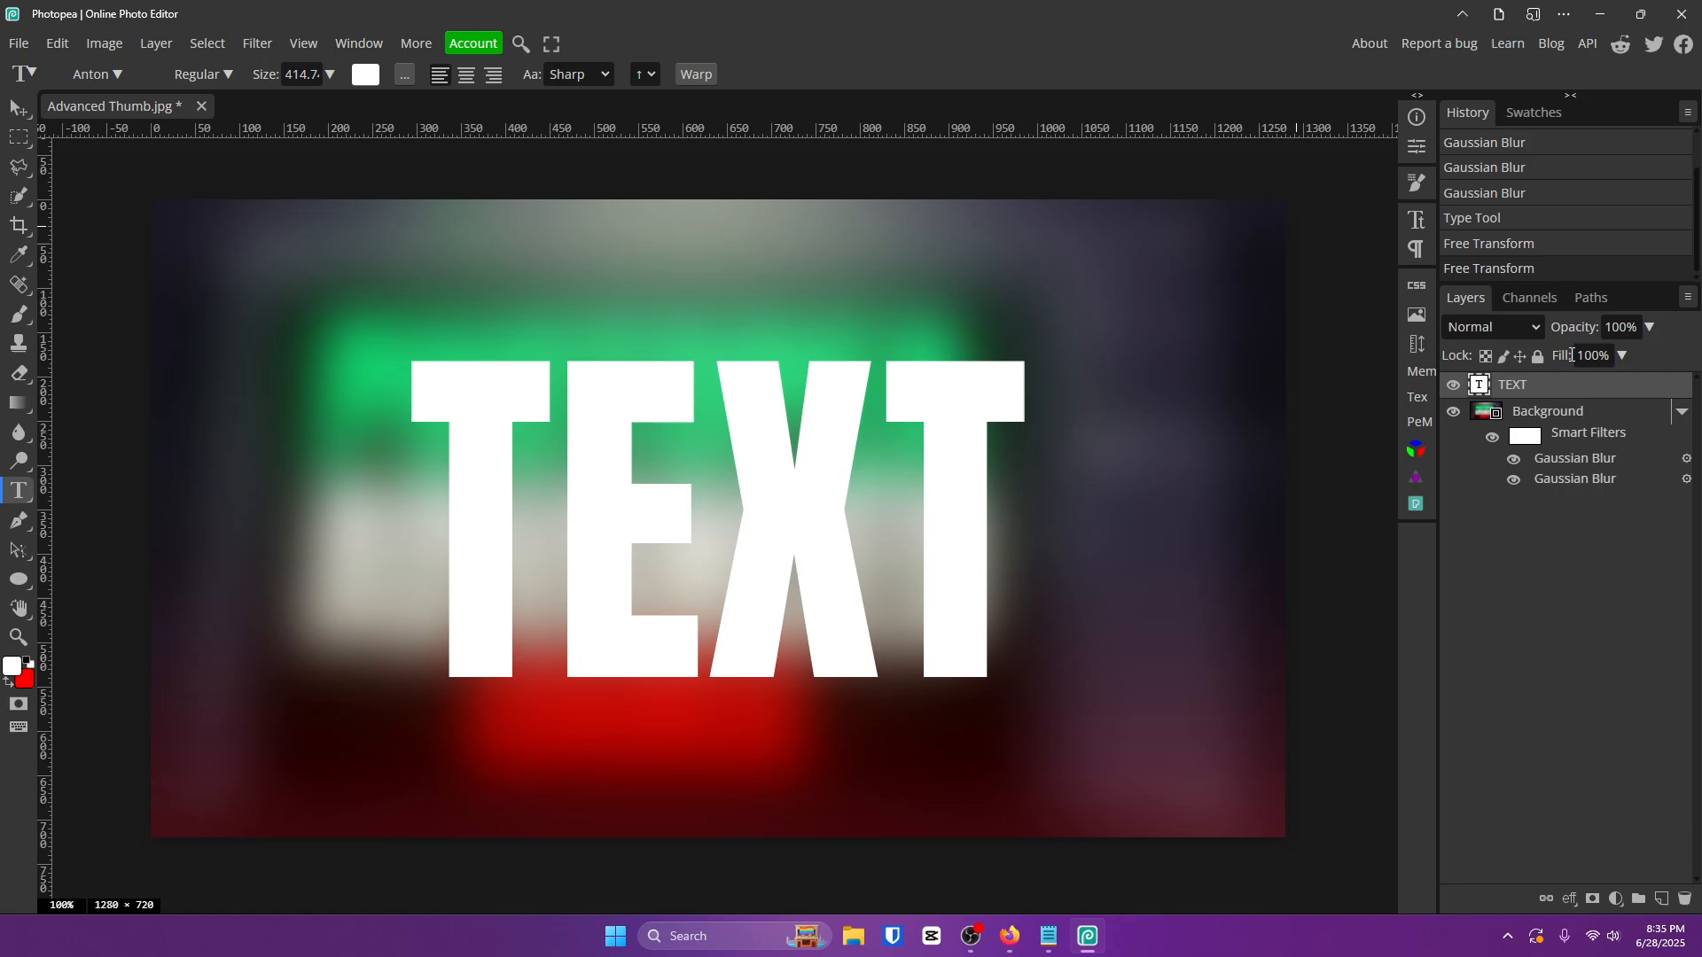
Open the TEXT layer's style settings and browse the saved style presets, keeping the canvas text in view.
double_click(1606, 388)
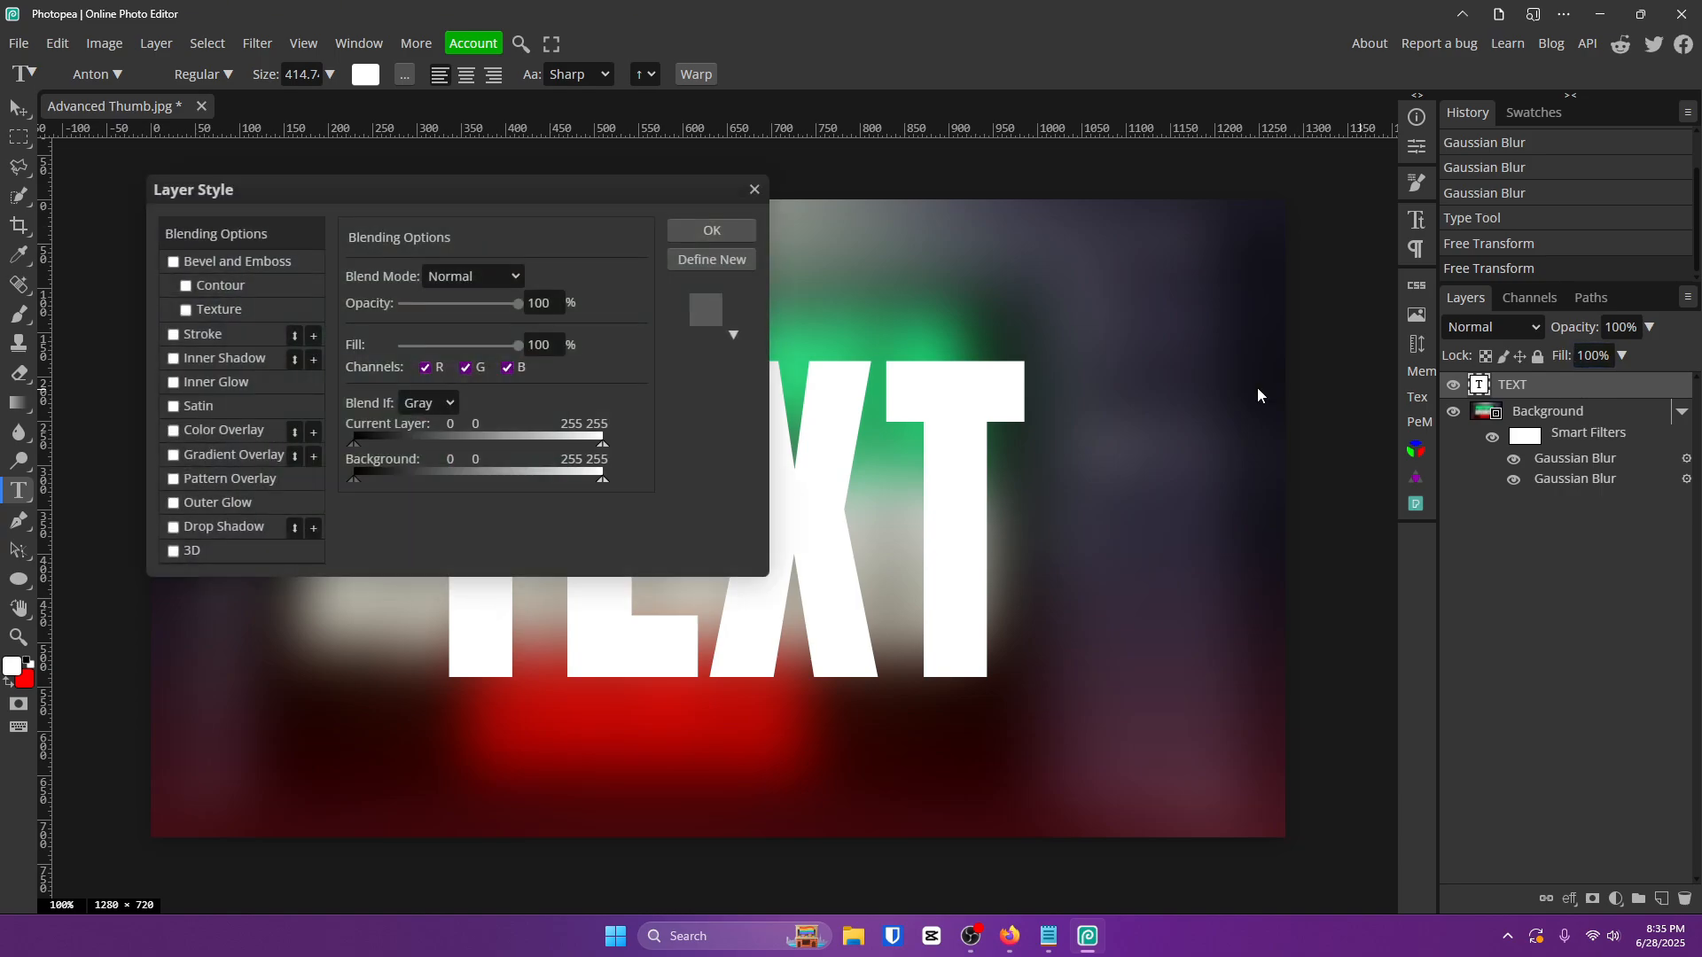
click(723, 337)
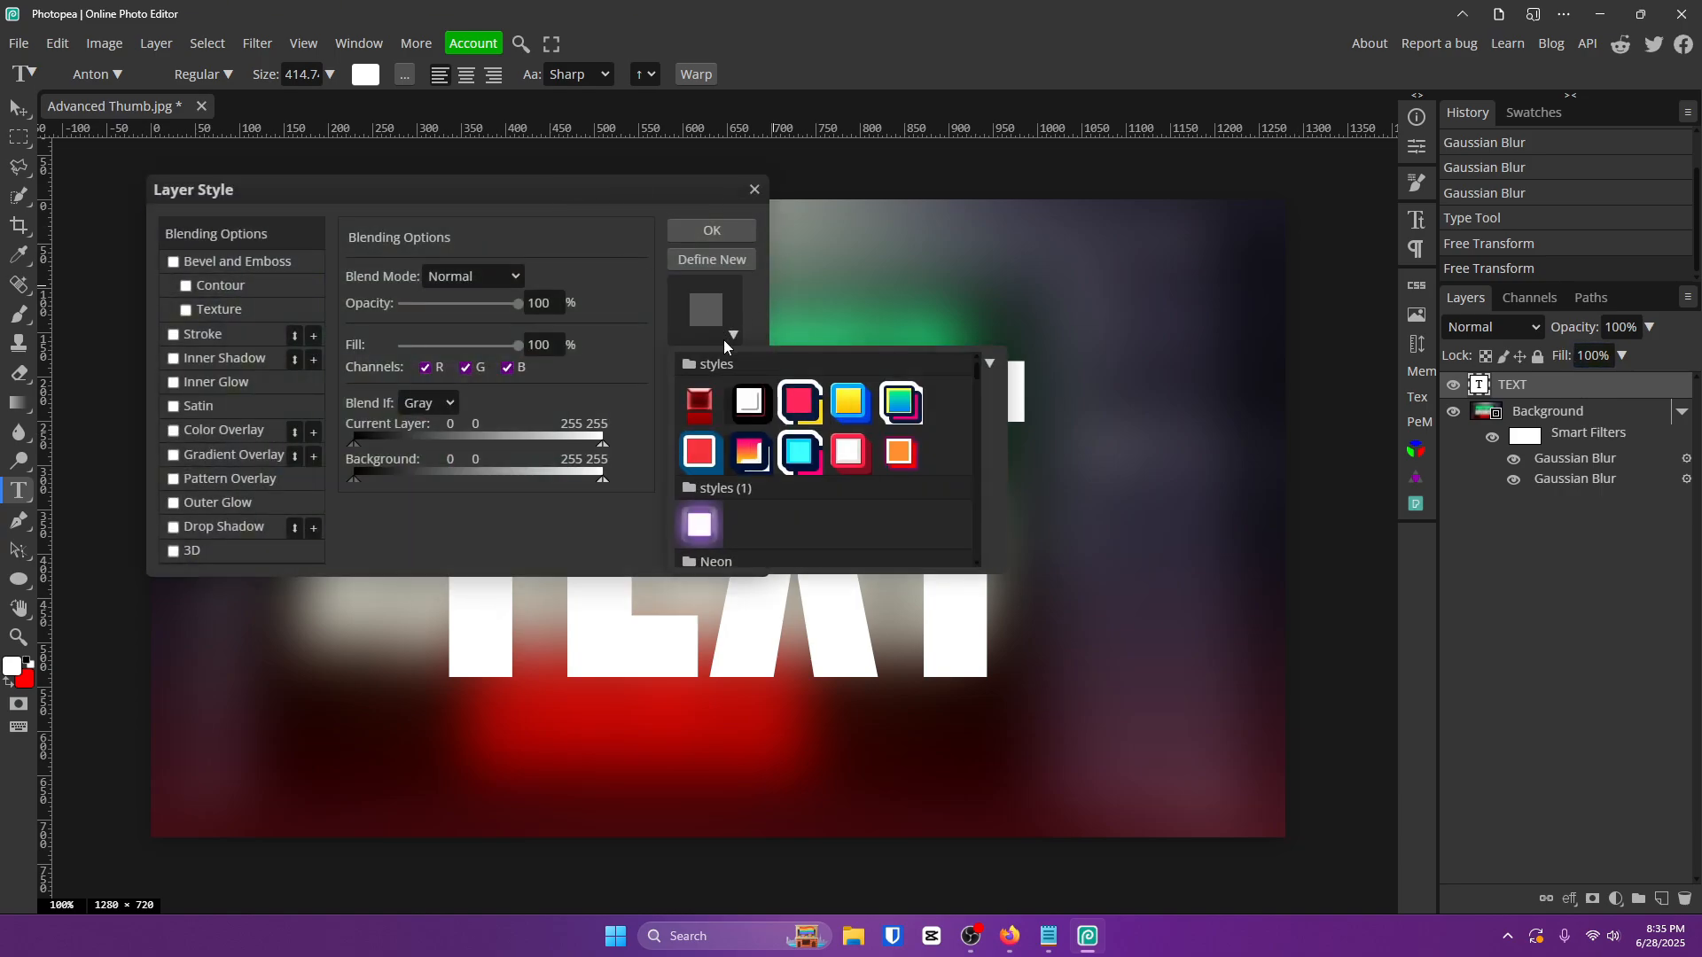
scroll(768, 448, down, 3)
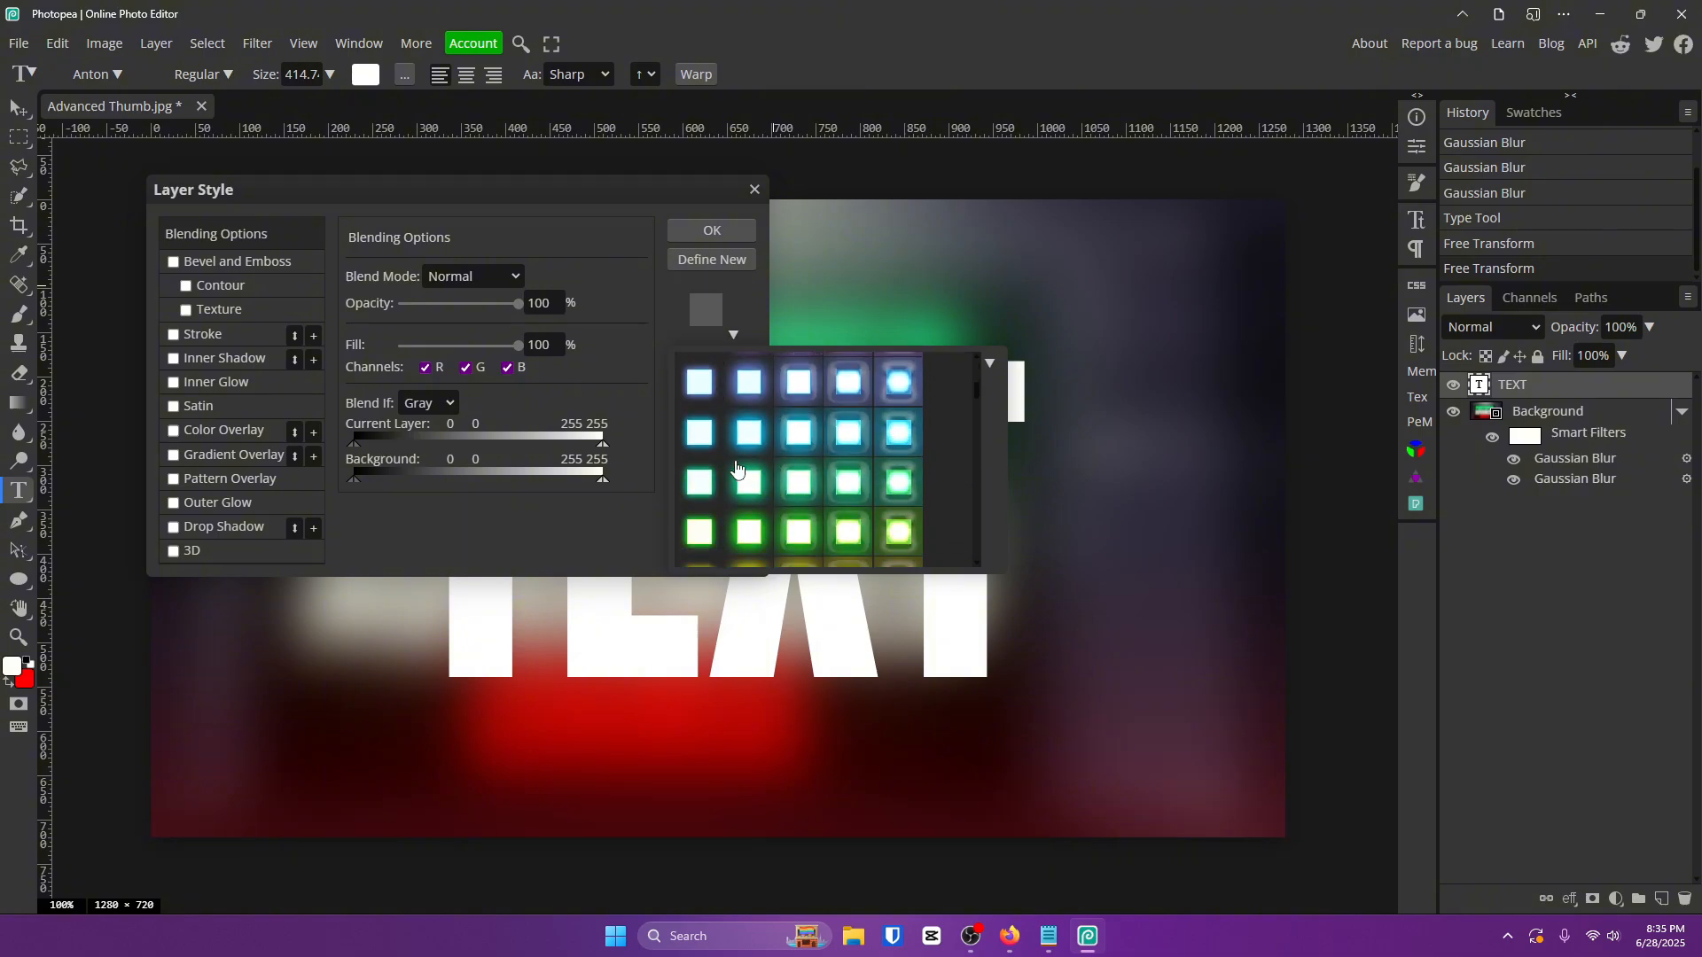
scroll(816, 468, down, 3)
drag(605, 207, 1530, 159)
Try the cyan and pink, neon glow and dark red 3D style presets on the TEXT layer, and discard them.
click(1622, 262)
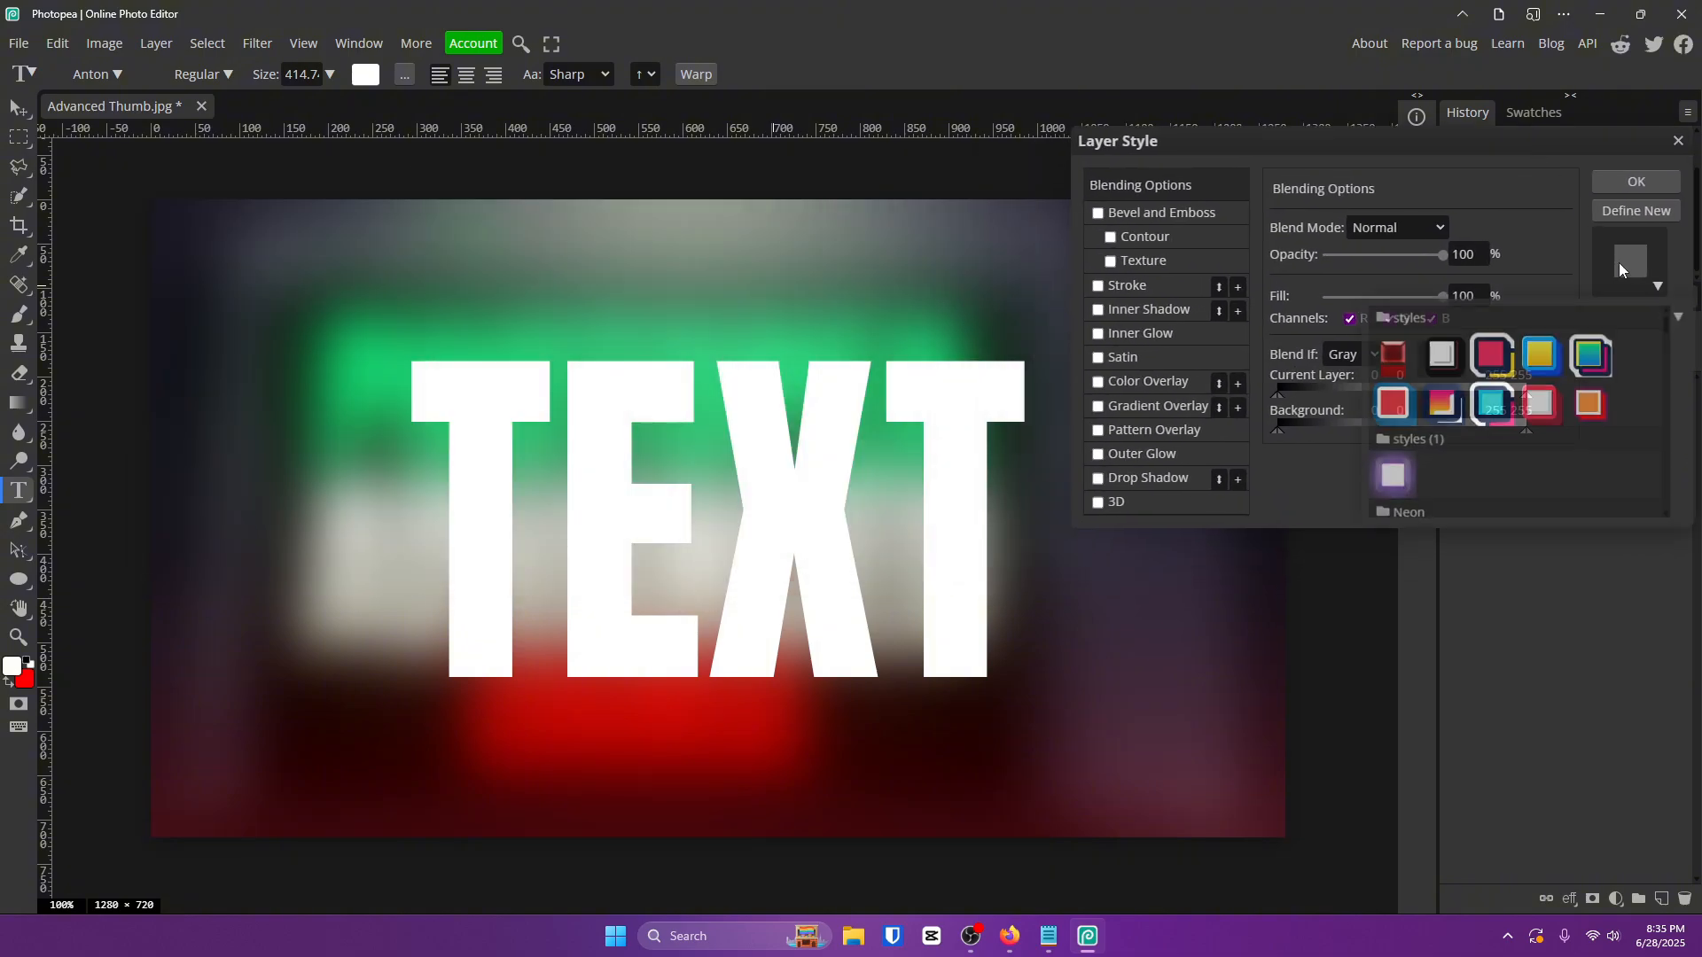
click(1531, 403)
click(1490, 403)
scroll(1489, 413, down, 5)
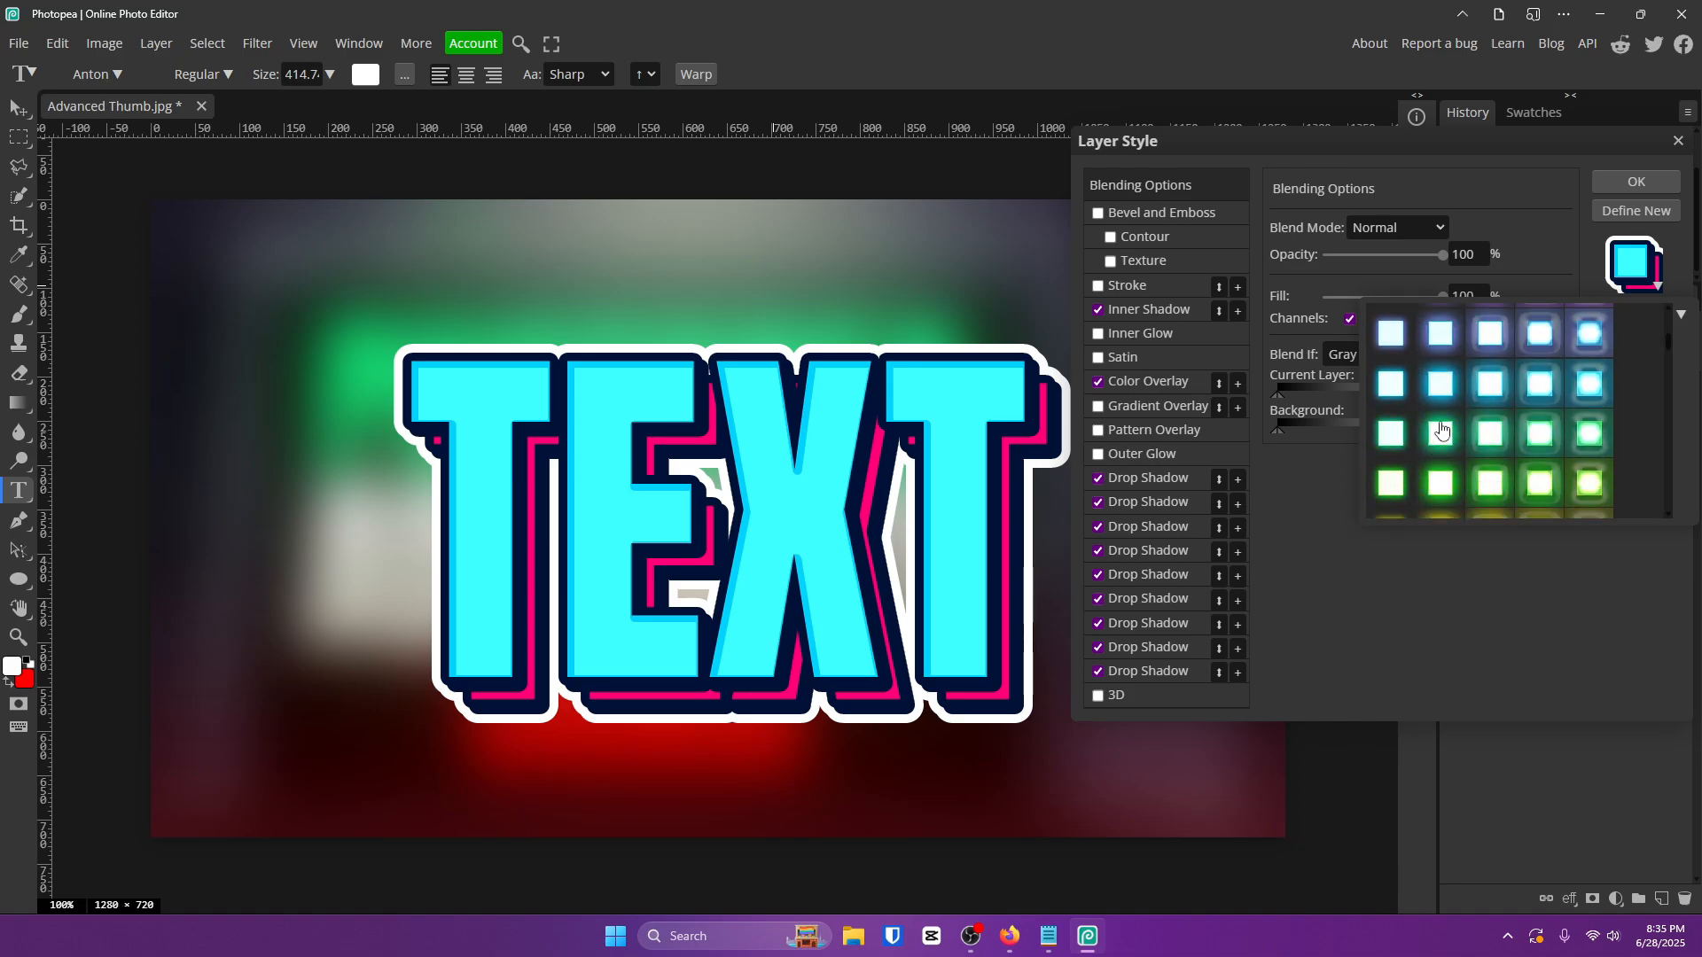
click(1441, 433)
click(1523, 385)
scroll(1522, 417, down, 3)
click(1520, 444)
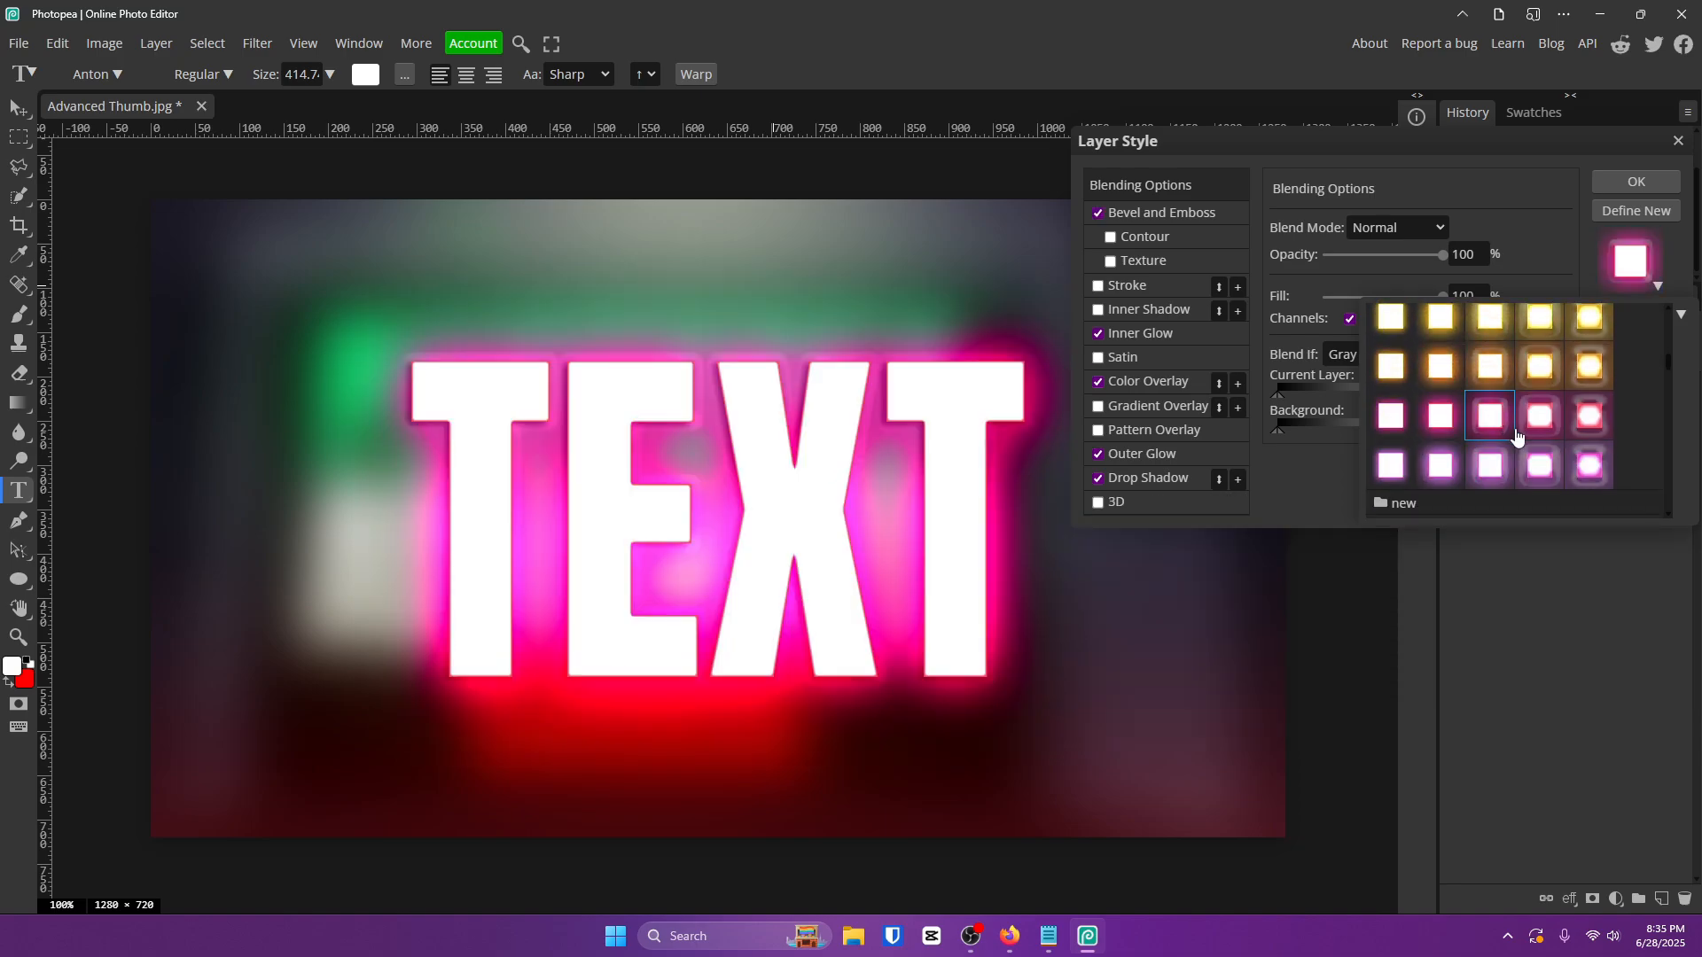
scroll(1535, 429, up, 10)
click(1388, 352)
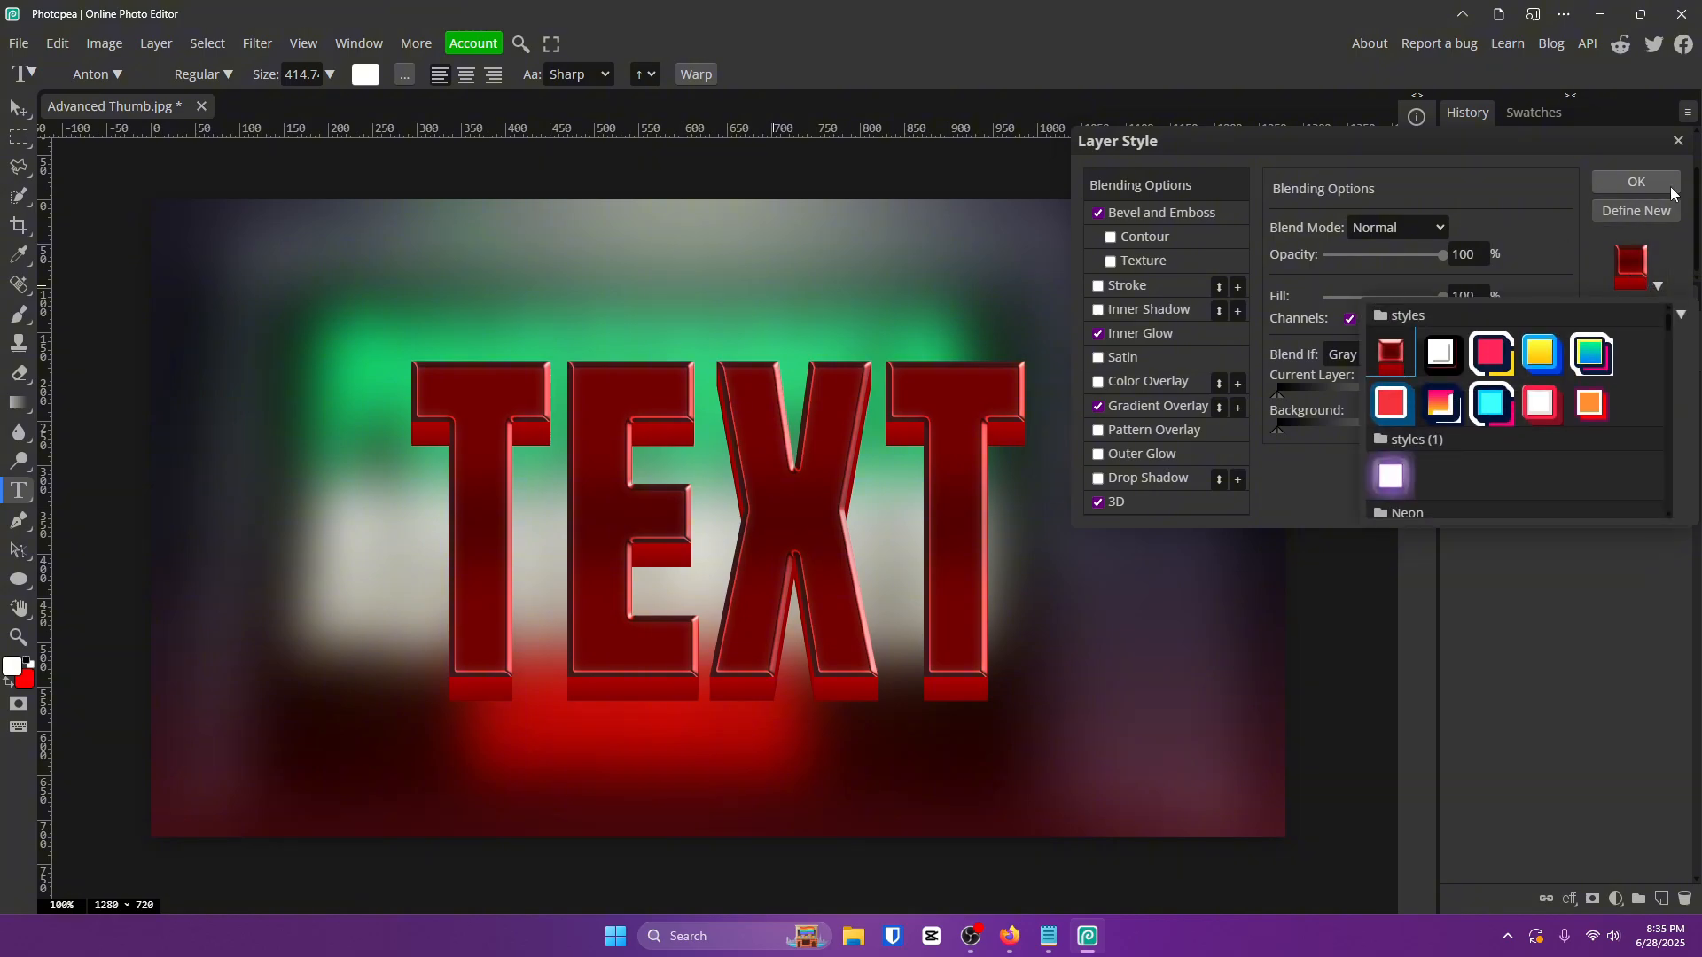
click(1676, 142)
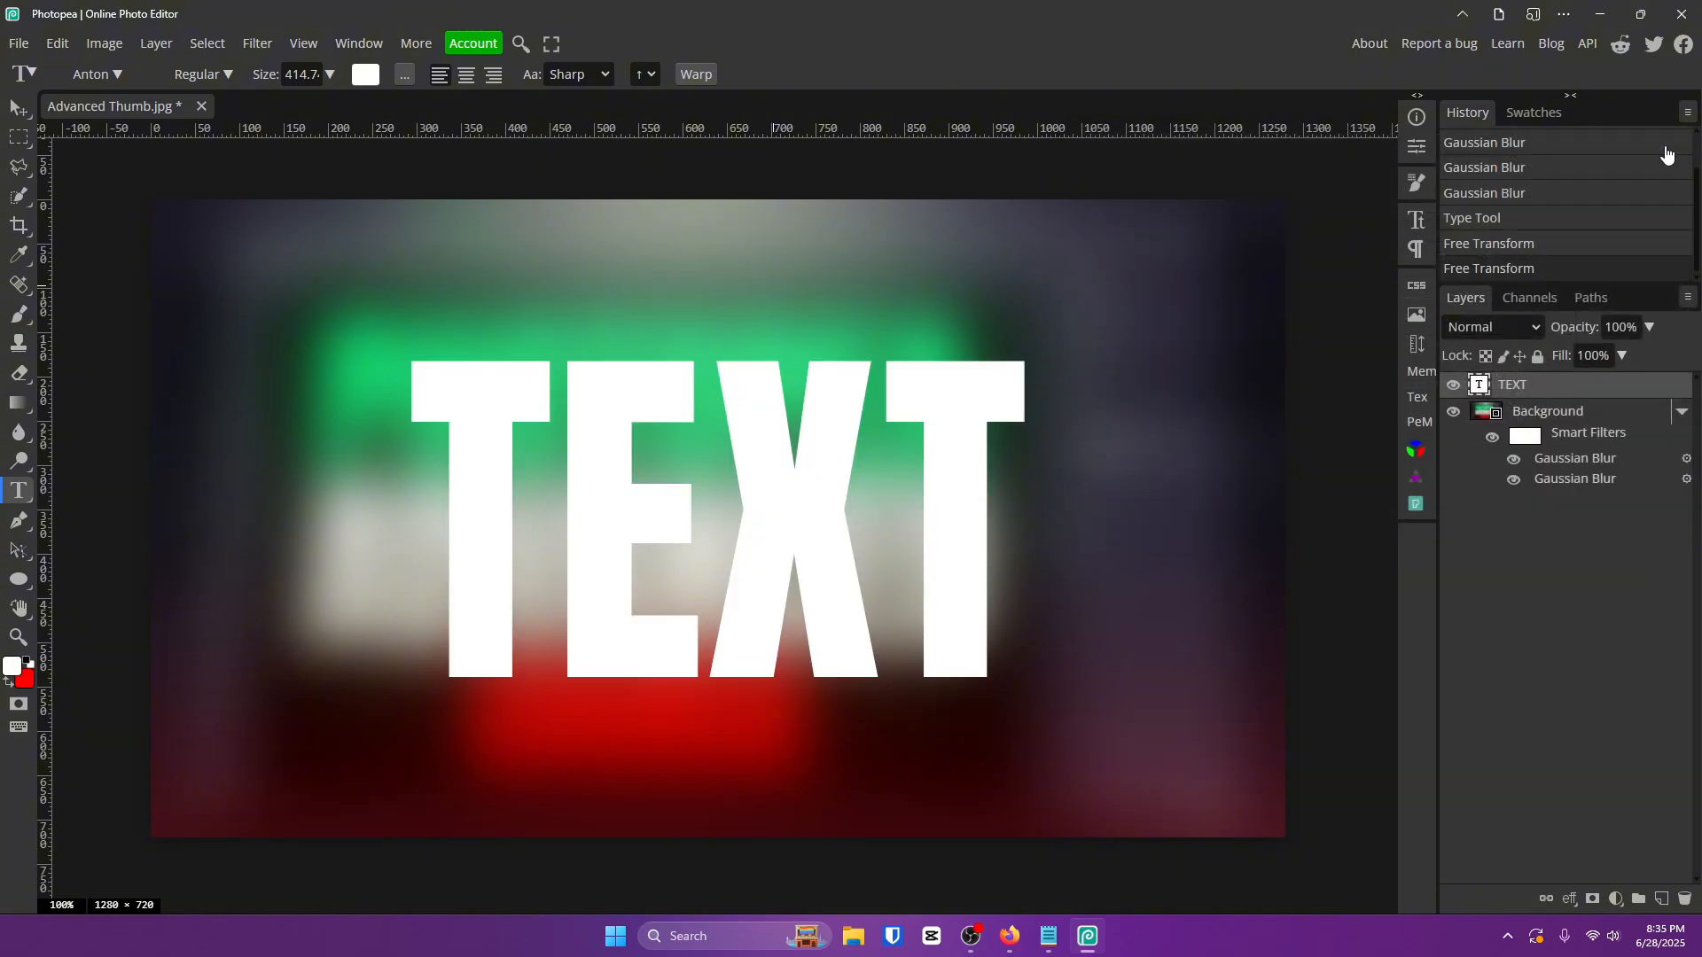
Add a Gradient Overlay to the TEXT layer, changing the gradient's black stop to grey for a grey-to-white blend.
double_click(1578, 385)
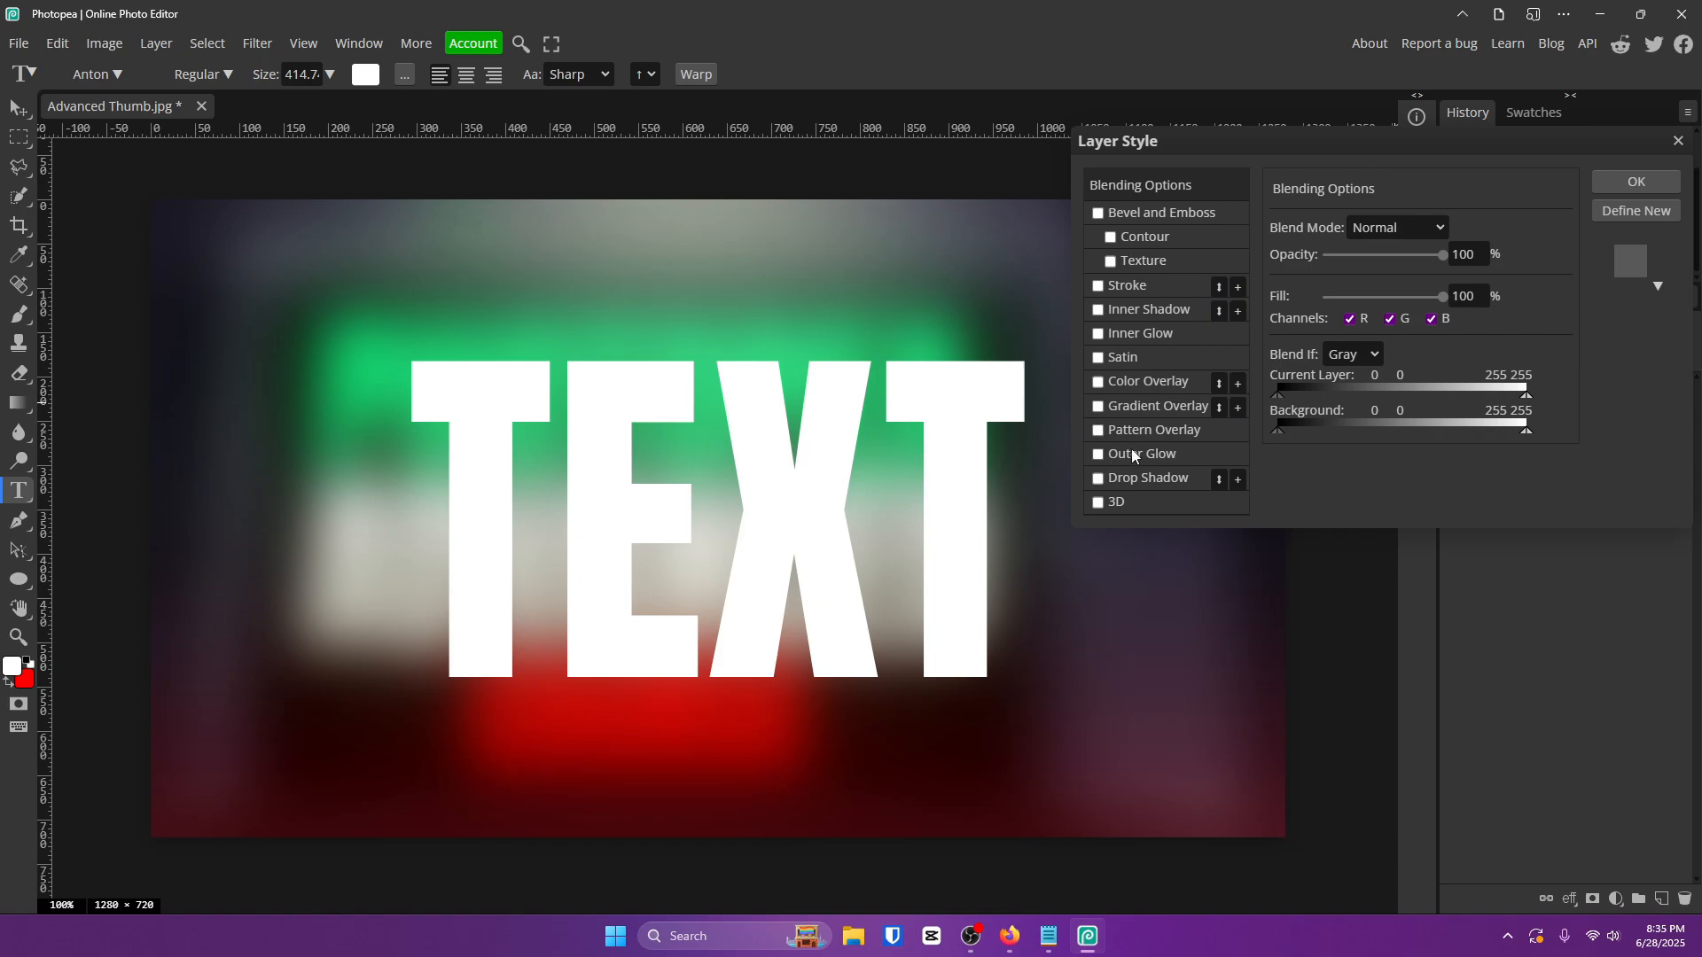
click(1098, 406)
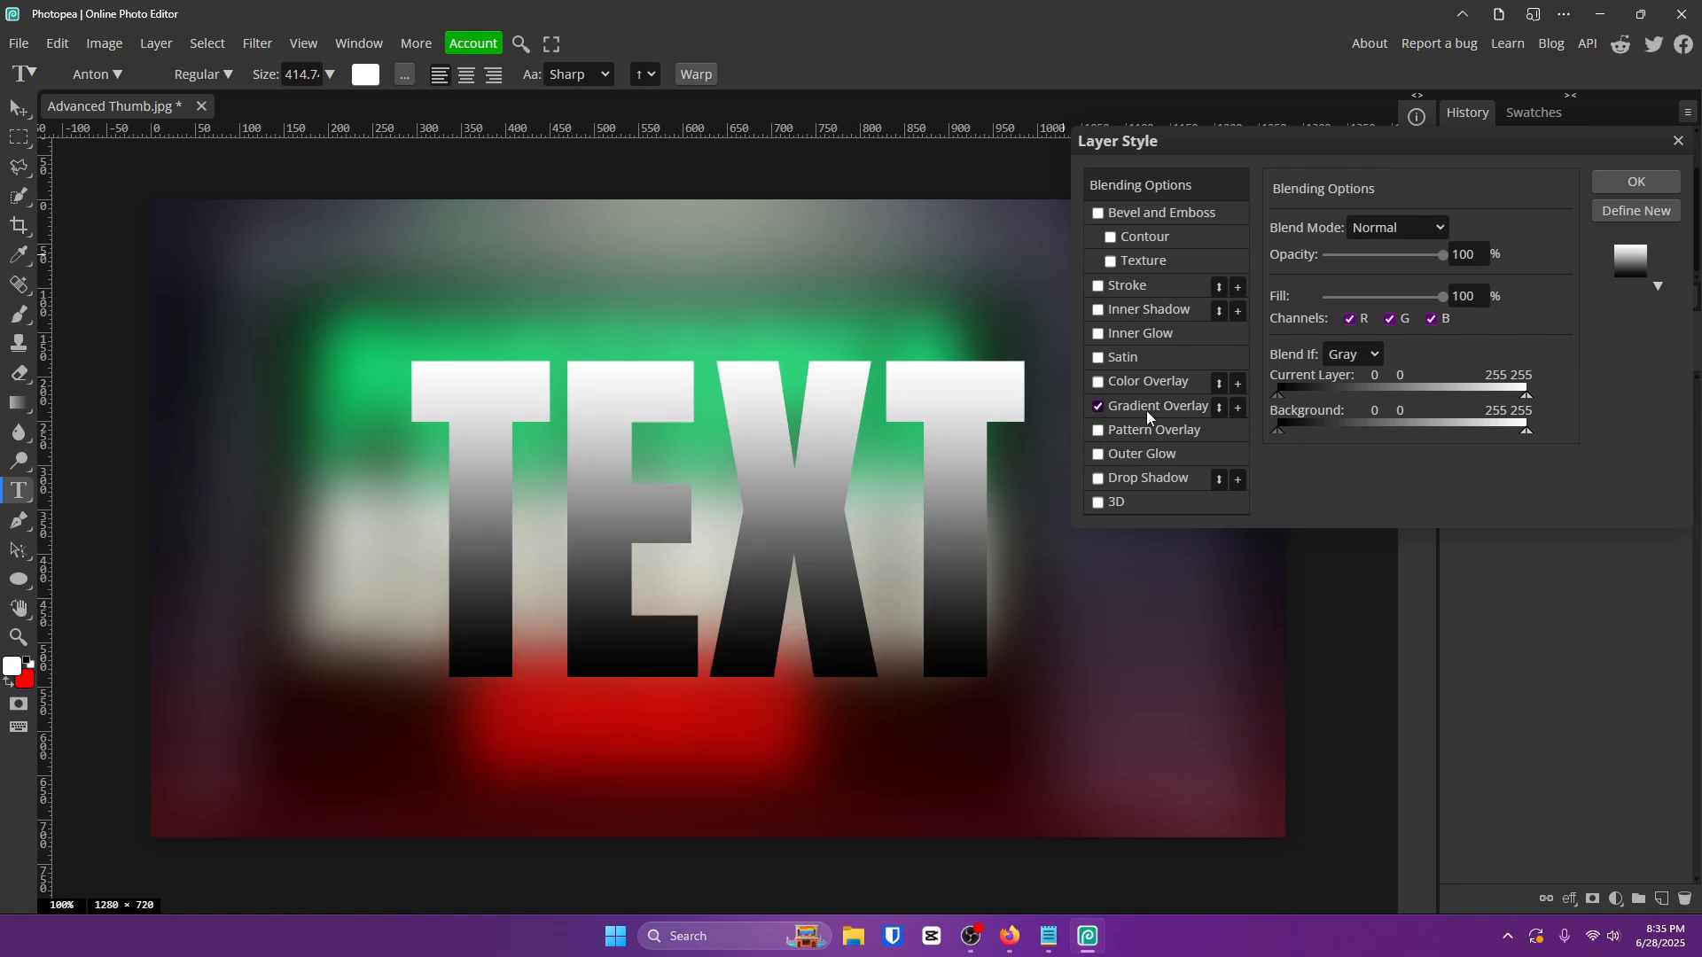
click(1143, 407)
click(1369, 279)
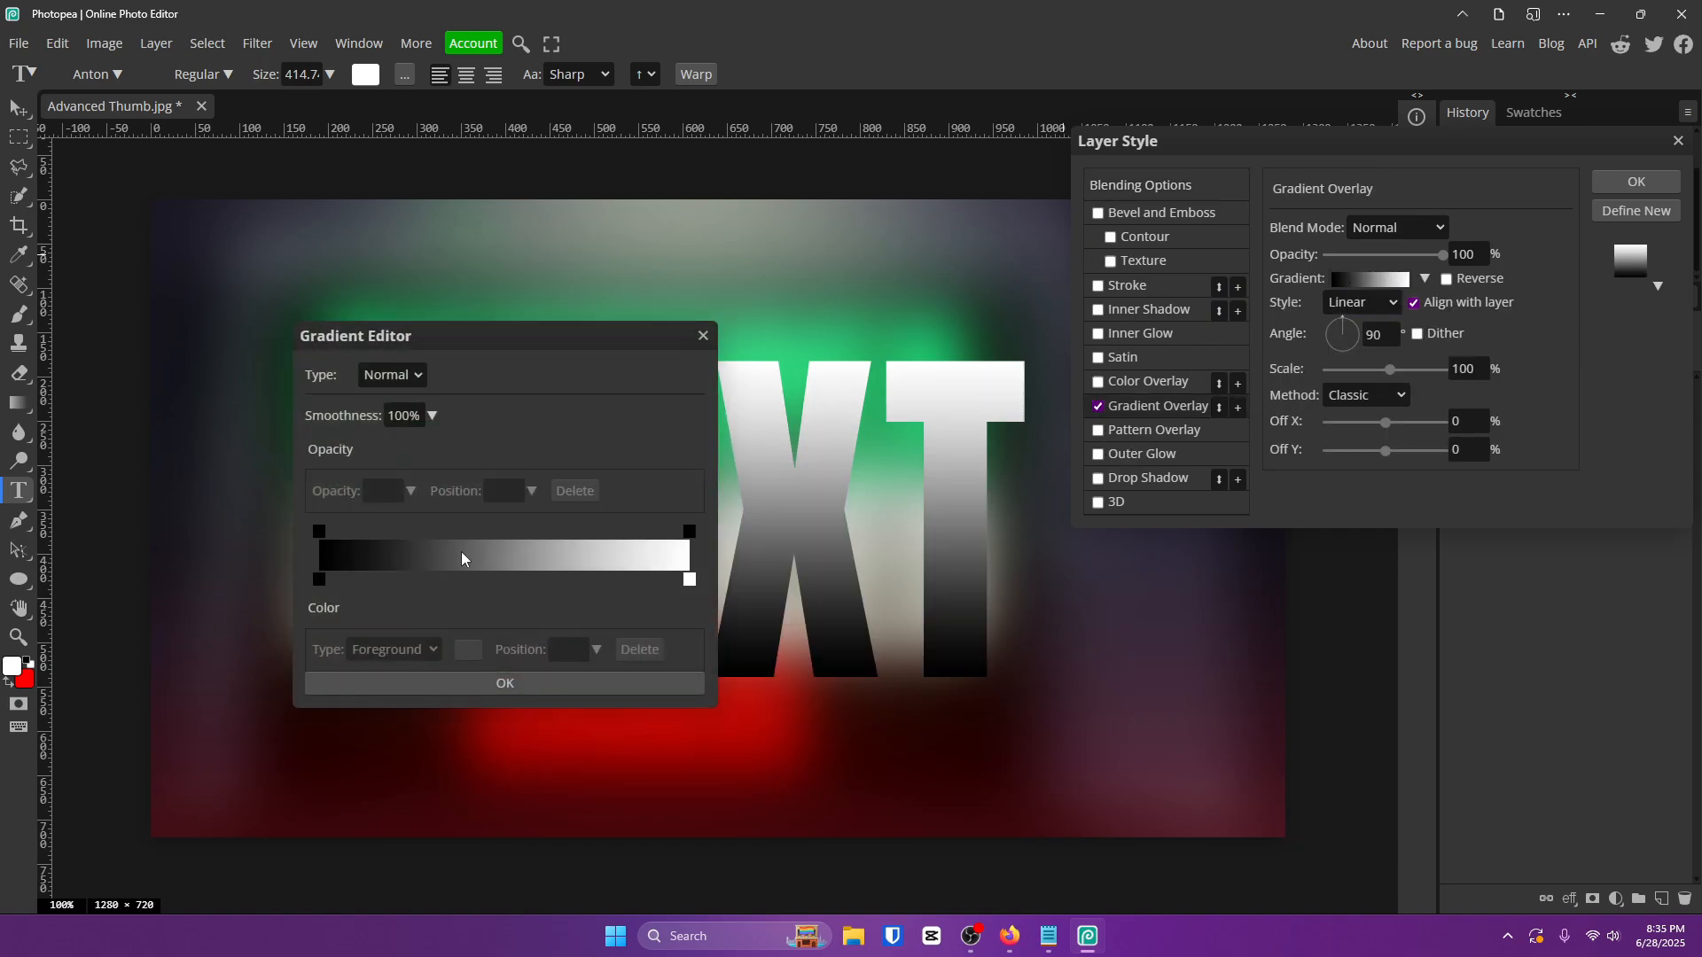
double_click(319, 582)
drag(585, 588, 307, 625)
click(858, 525)
key(Return)
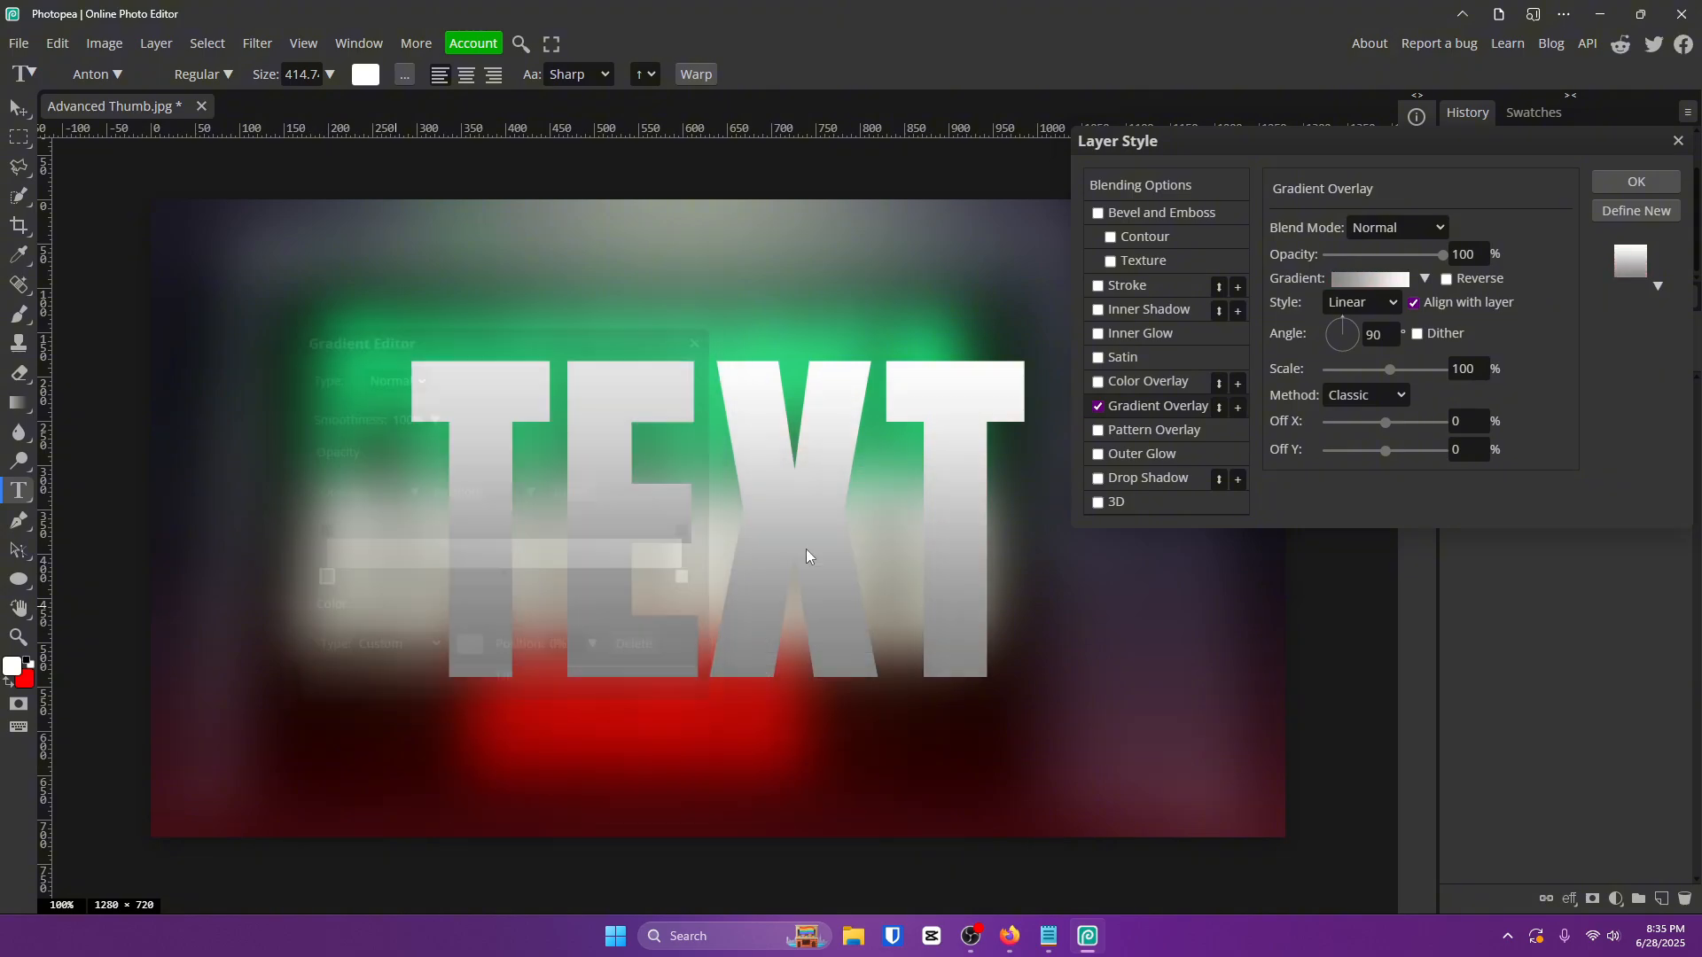
Add an Inner Glow to the TEXT layer with white (ffffff) colour and Color Dodge blend mode.
click(1127, 335)
click(1295, 308)
click(306, 363)
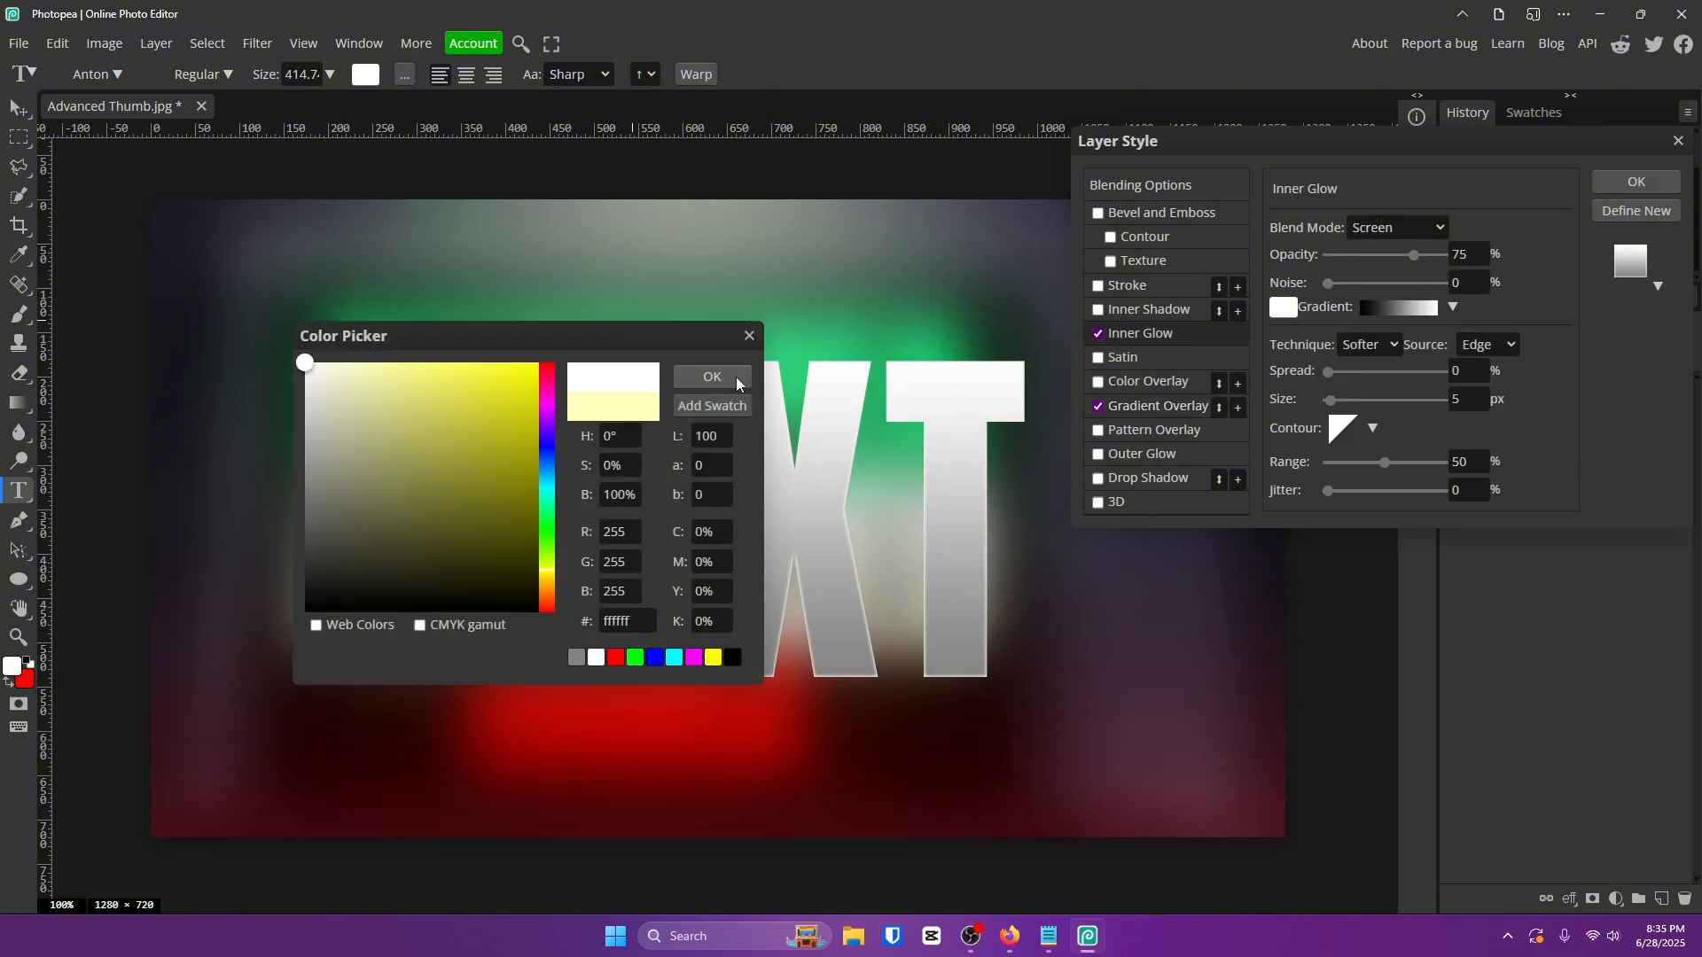
click(707, 376)
click(1418, 227)
click(1389, 515)
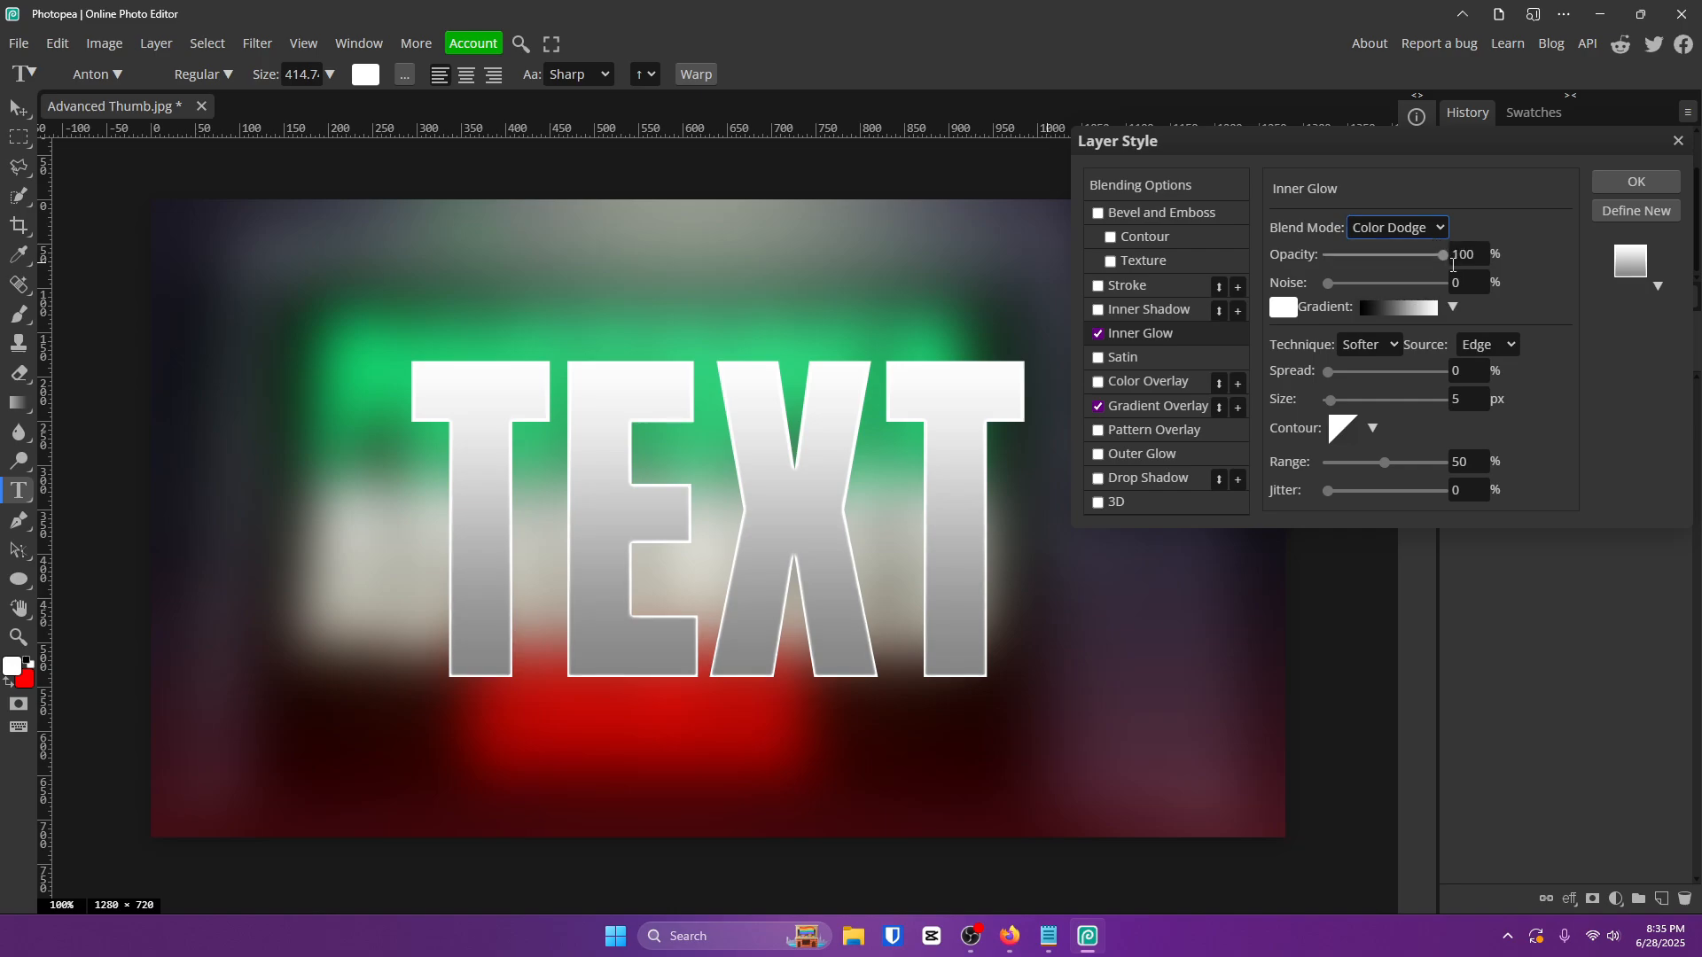
Set the Inner Glow's opacity to 51%, spread to 9% and size to 23 px.
drag(1415, 256, 1445, 256)
drag(1327, 372, 1339, 372)
drag(1330, 401, 1340, 401)
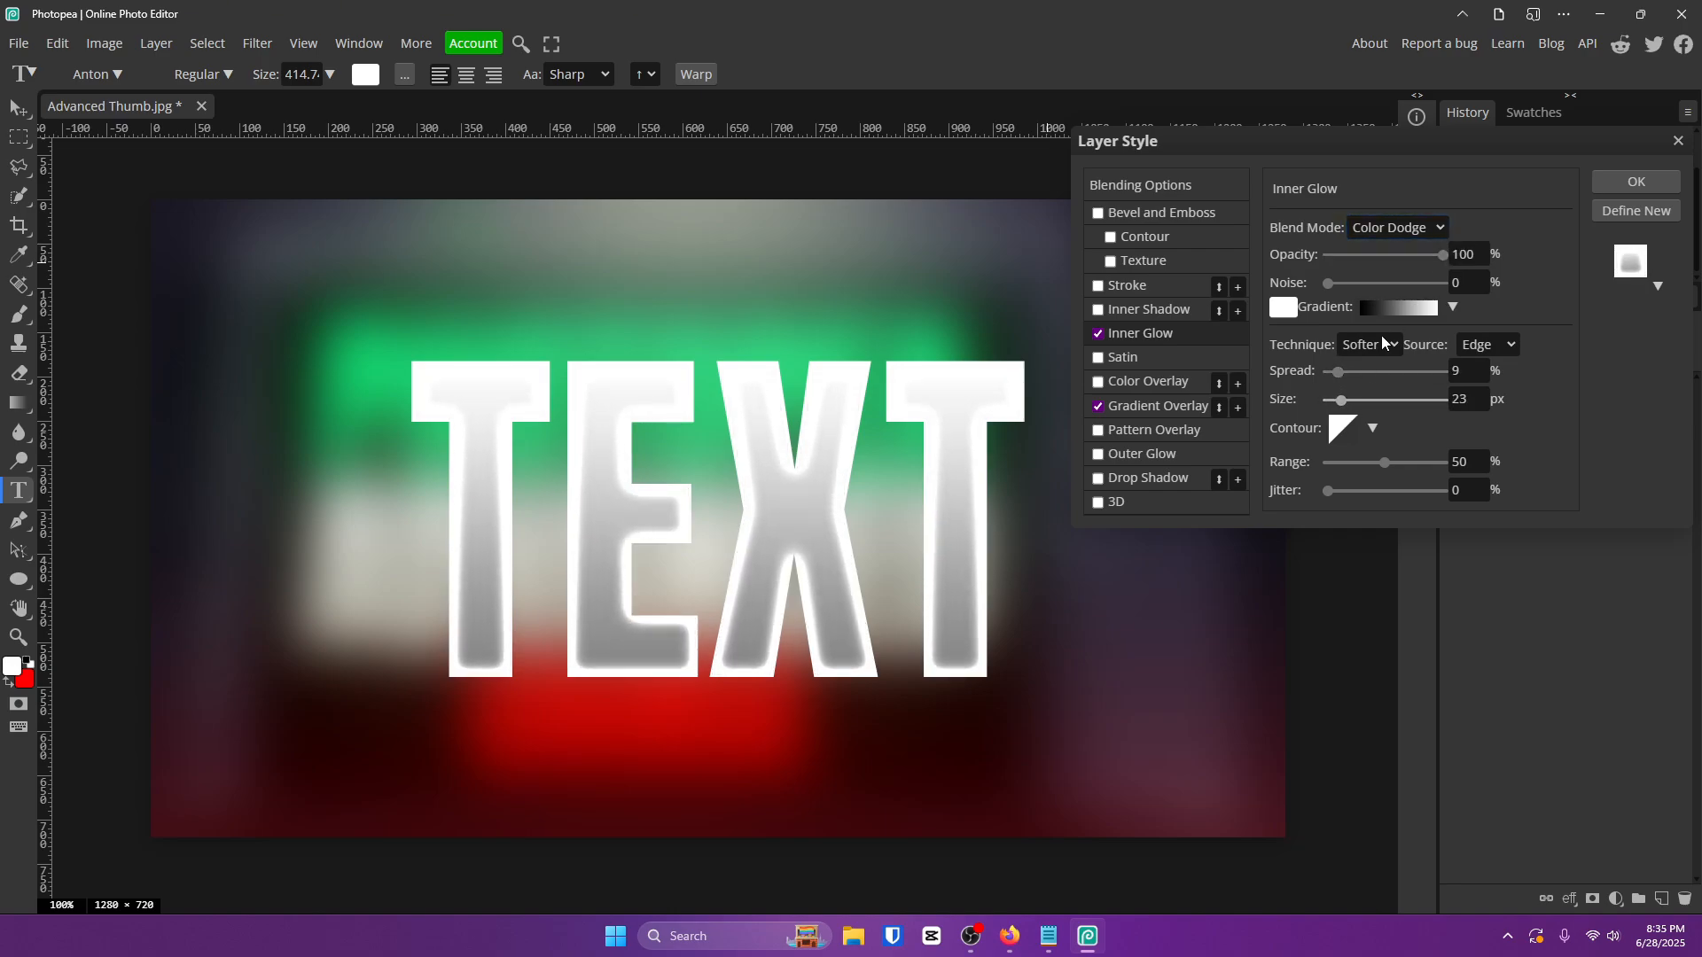
mouse_move(1421, 257)
mouse_down()
mouse_move(1365, 266)
mouse_move(1387, 257)
mouse_up()
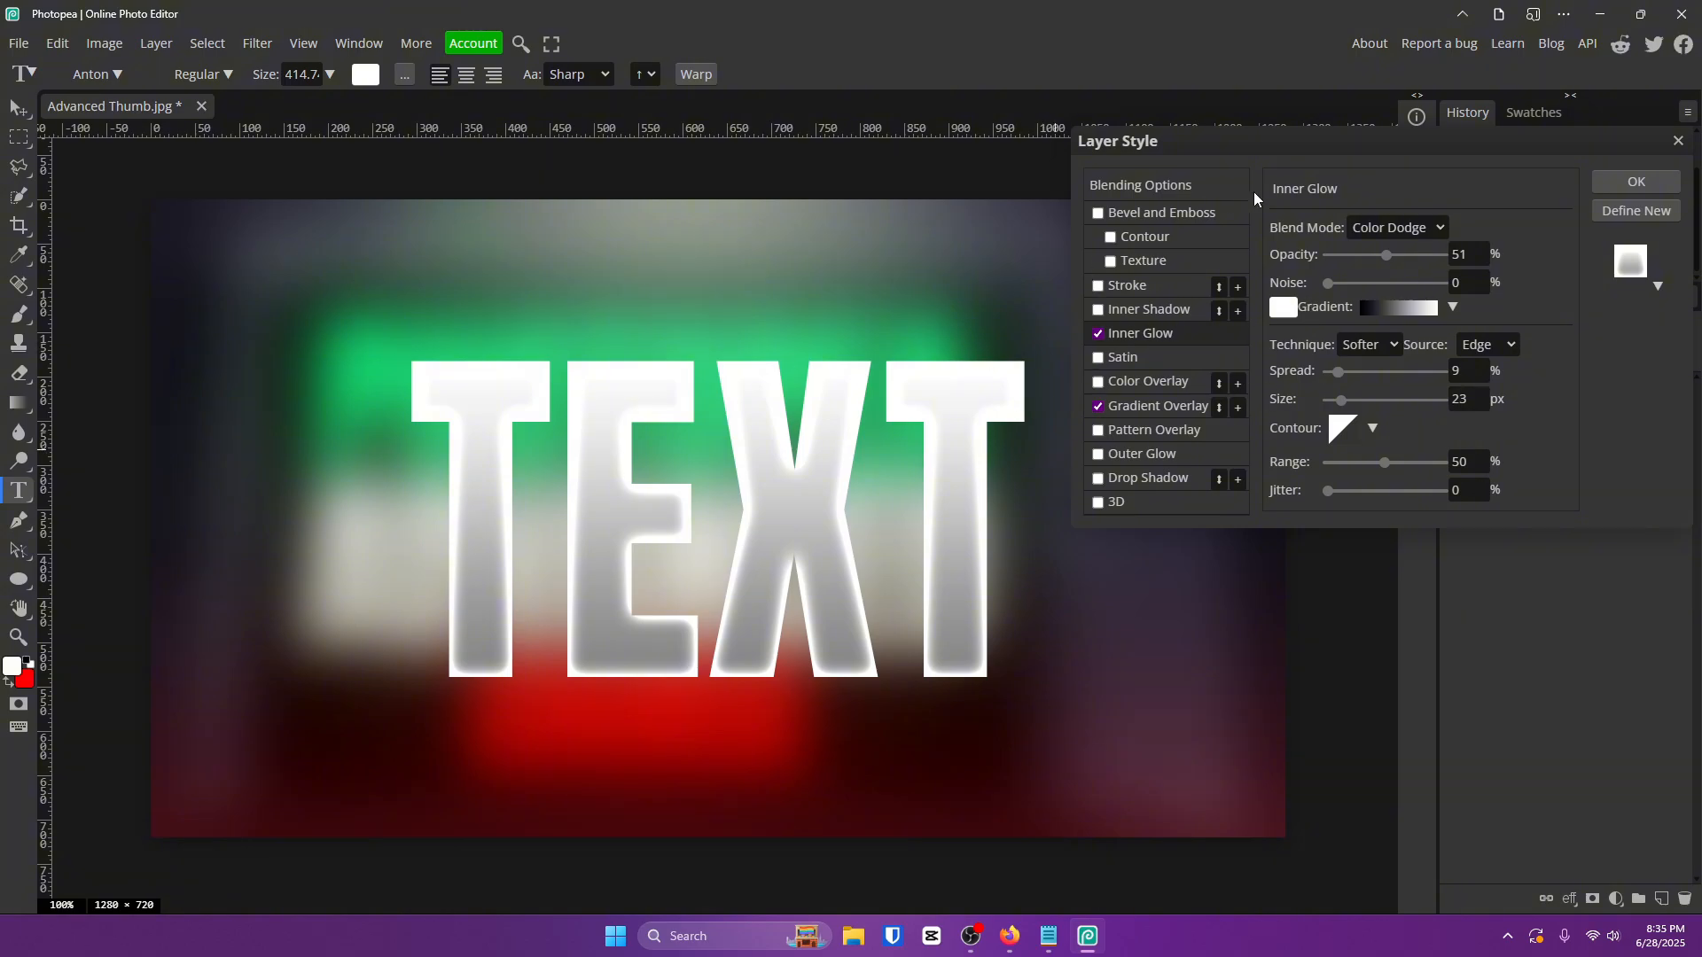
Save the gradient and inner glow combination as a new style preset and locate it in the Default preset folder.
drag(1314, 139, 1222, 125)
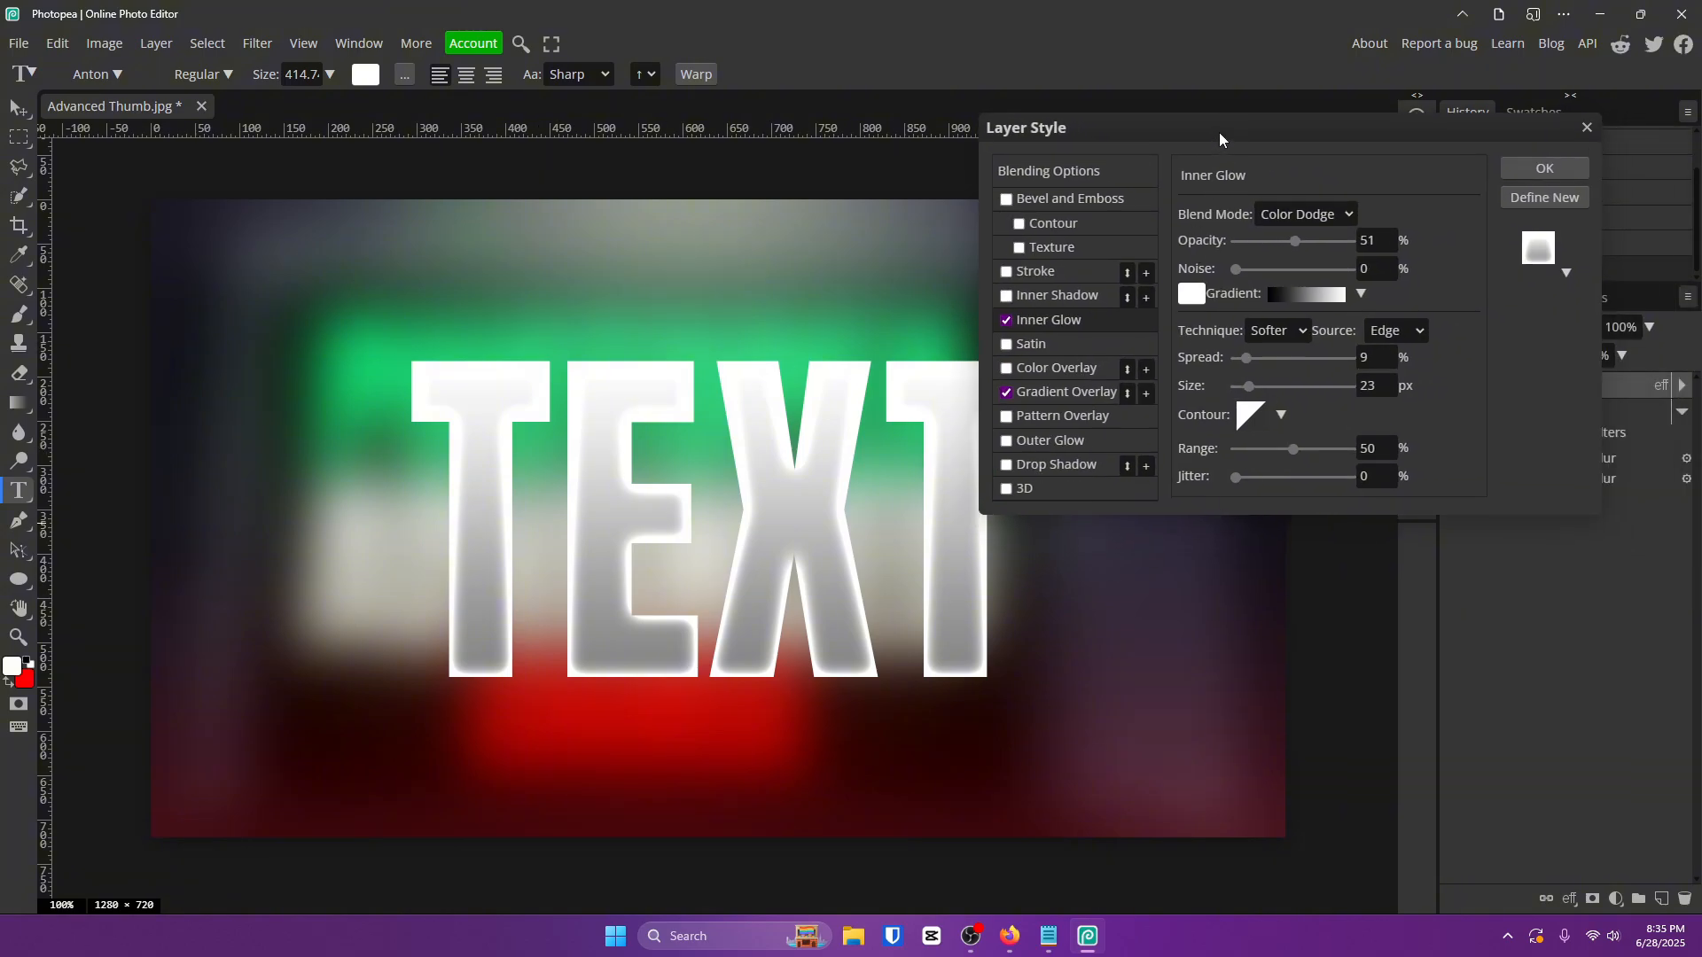
click(1550, 199)
click(1565, 272)
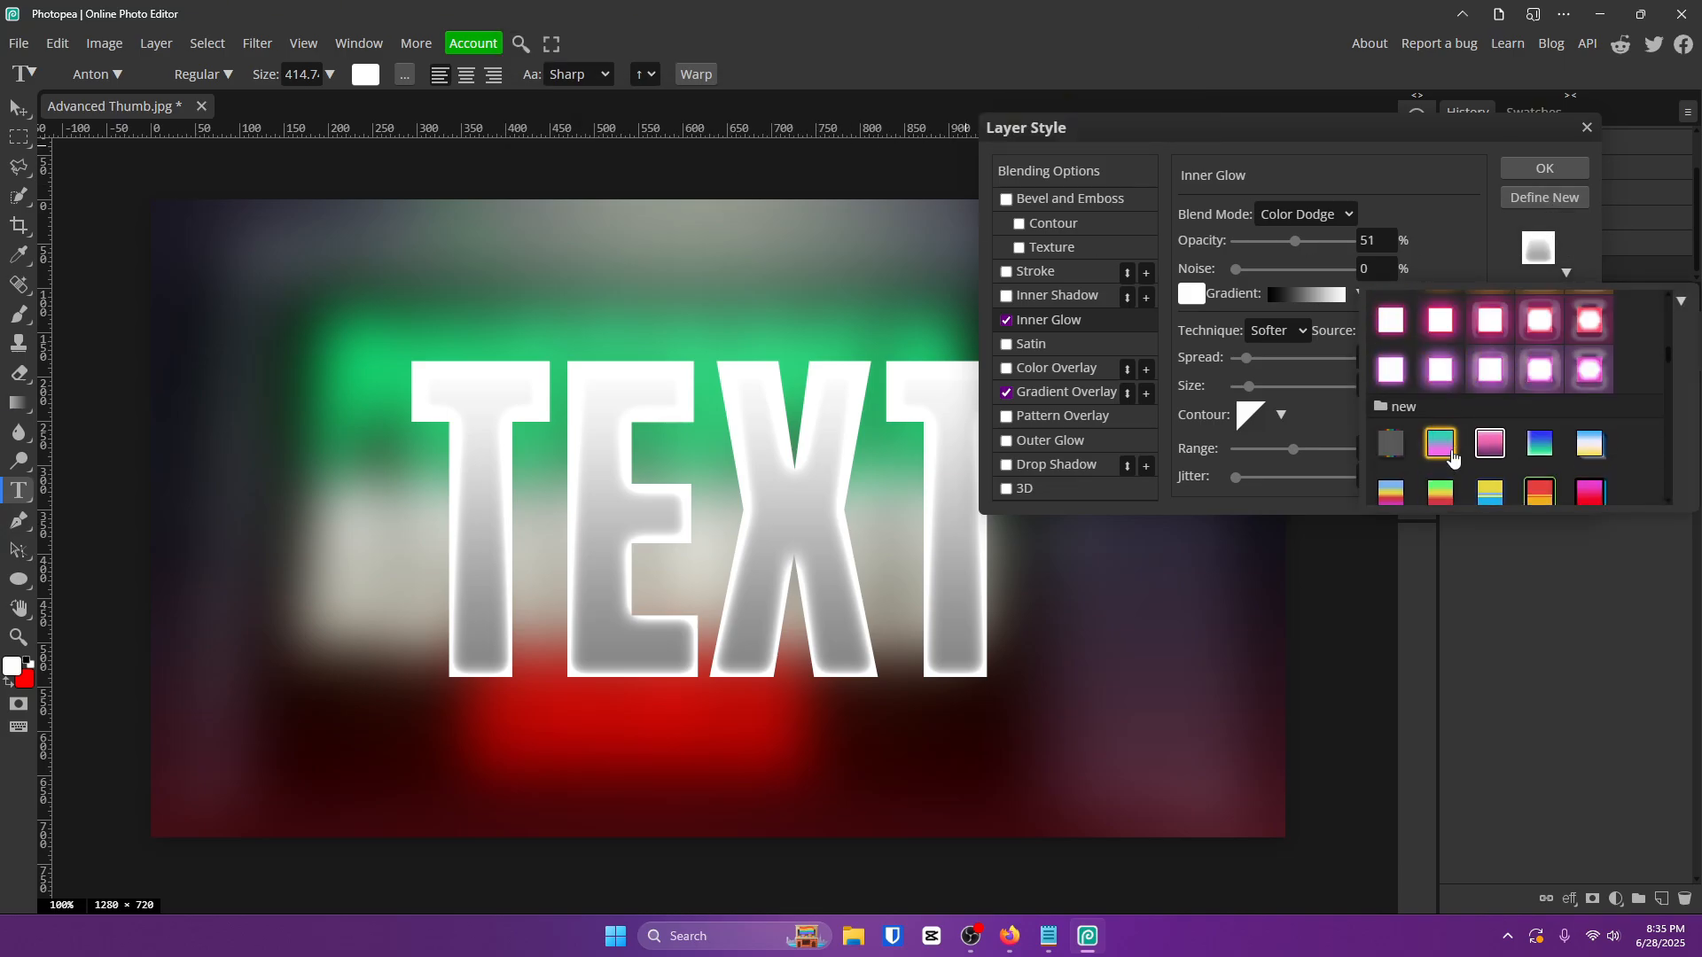
scroll(1452, 455, down, 10)
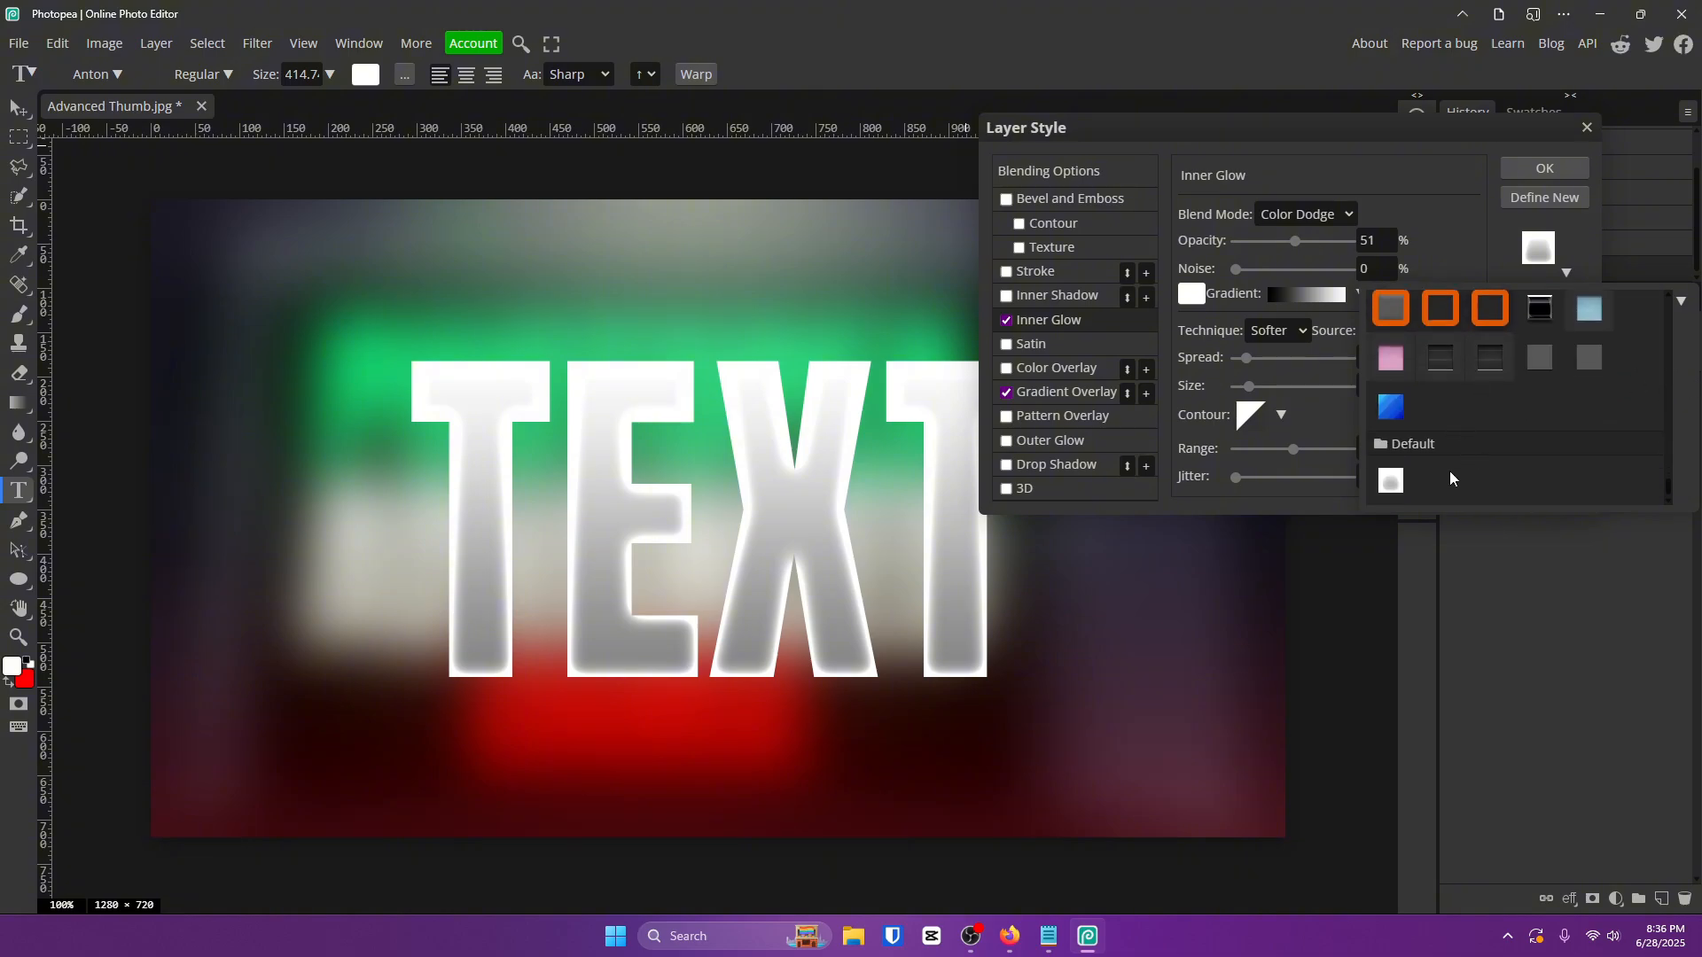
Look up the saved style in the Default preset folder again and accept the TEXT layer's style.
click(1452, 177)
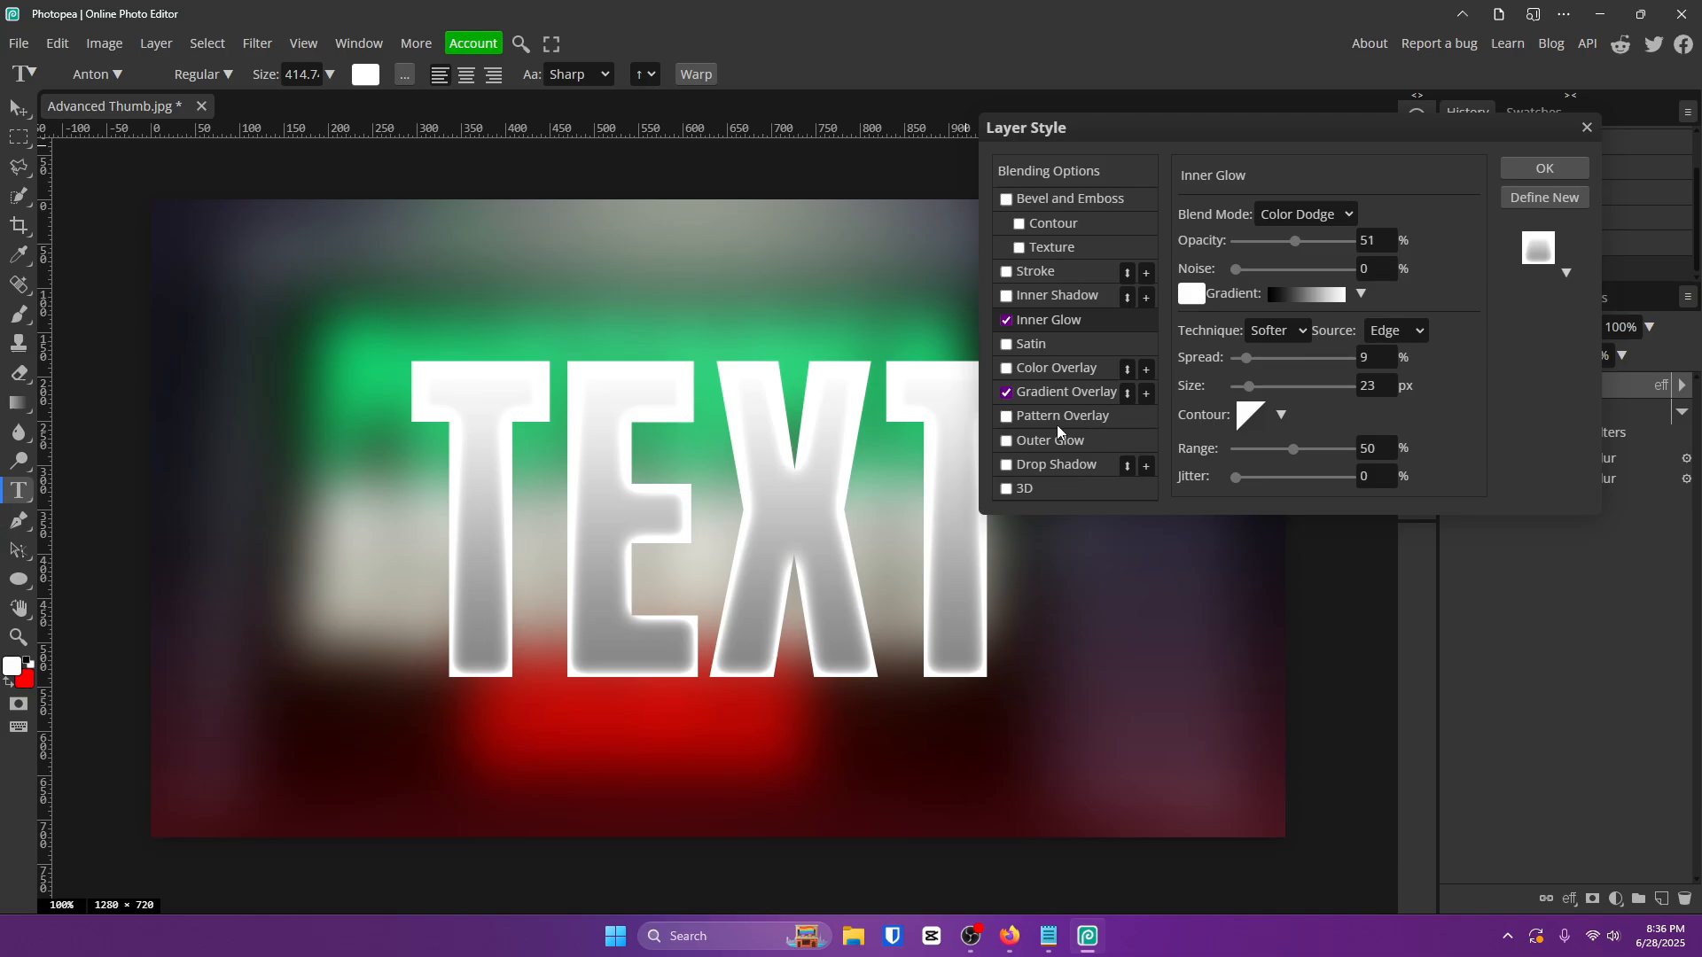
click(1537, 253)
scroll(1432, 427, down, 15)
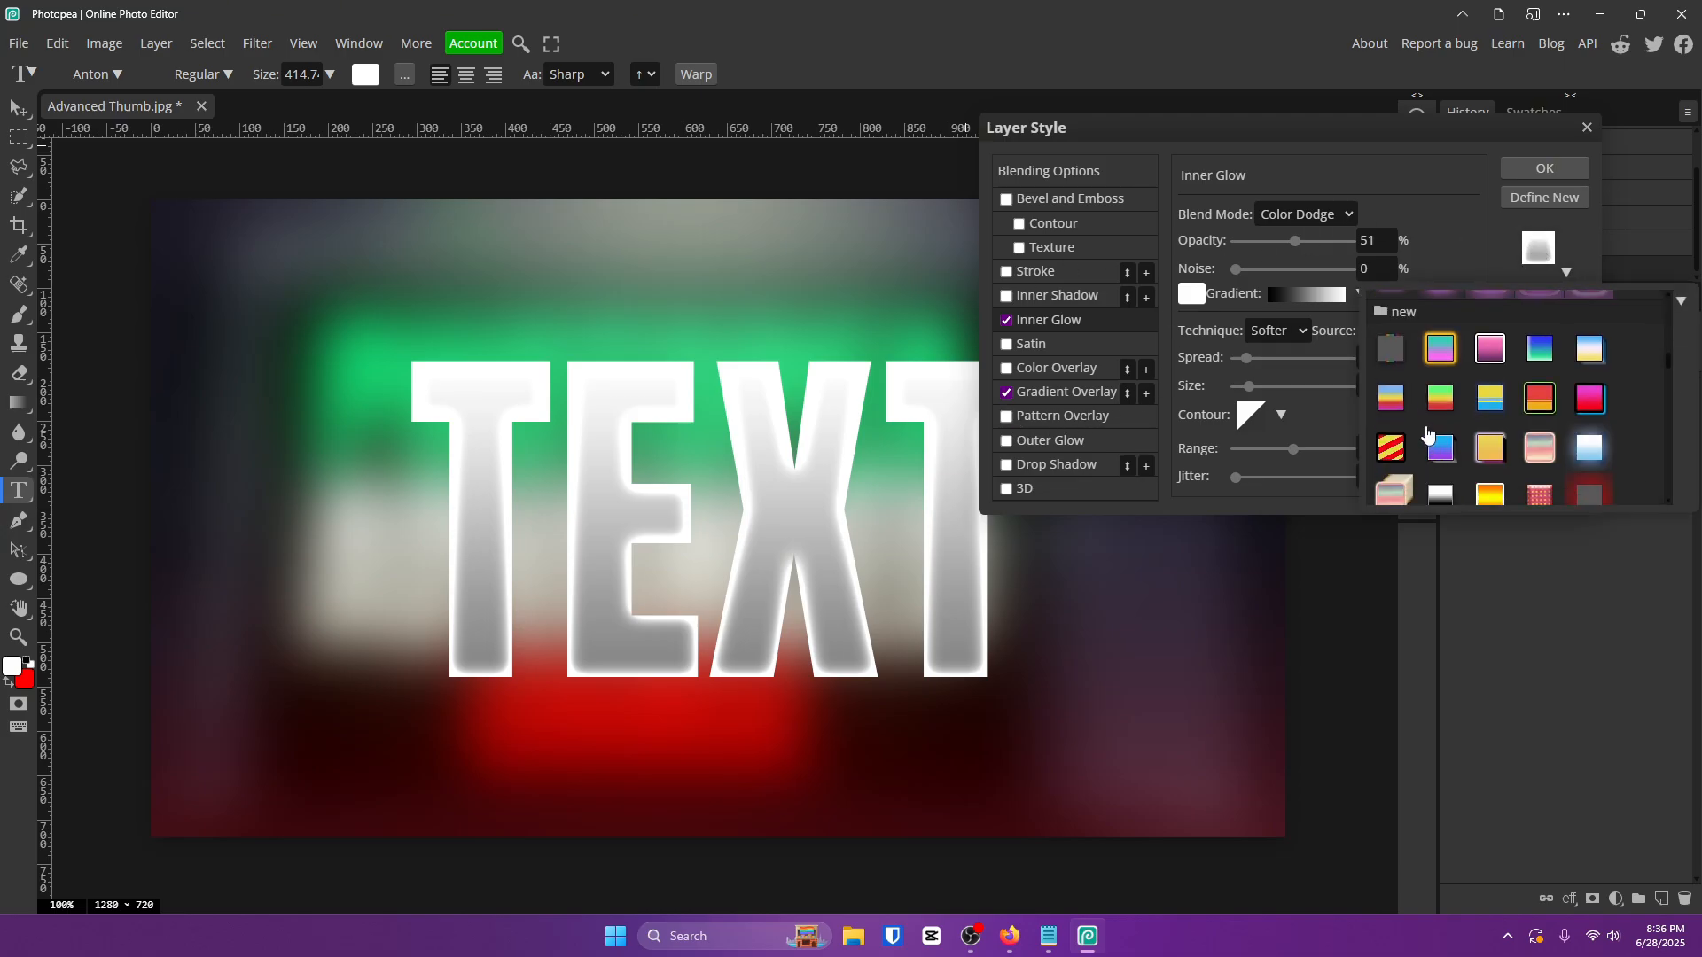
scroll(1430, 429, down, 3)
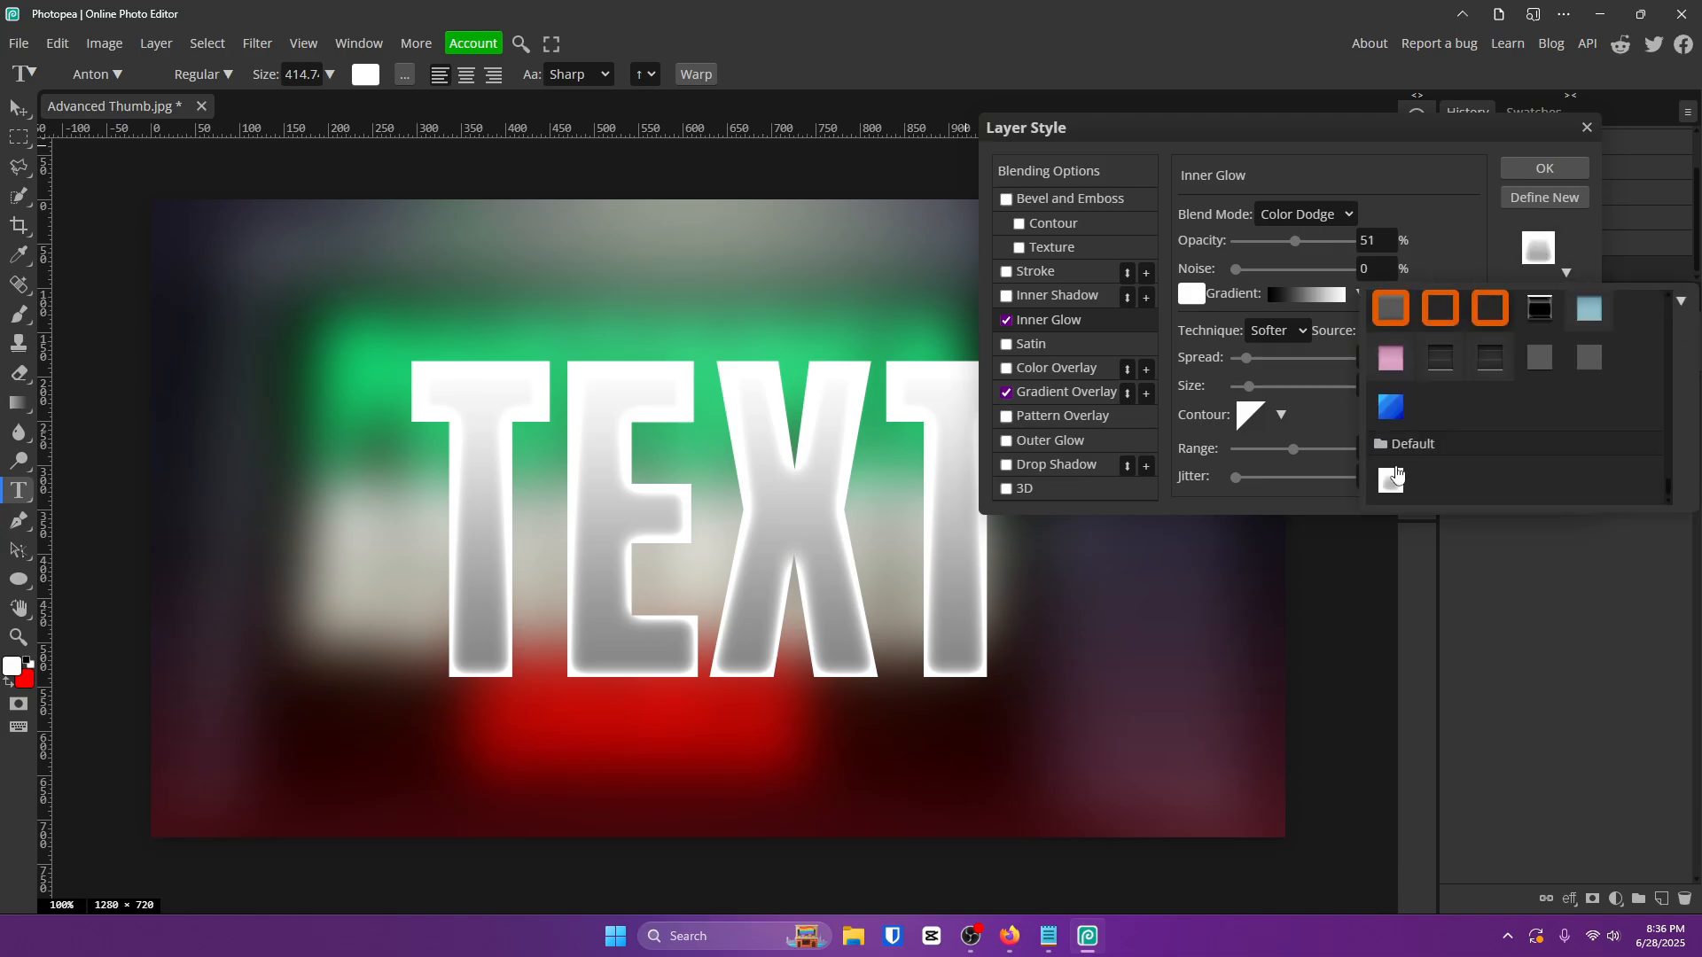
click(1555, 175)
click(1555, 175)
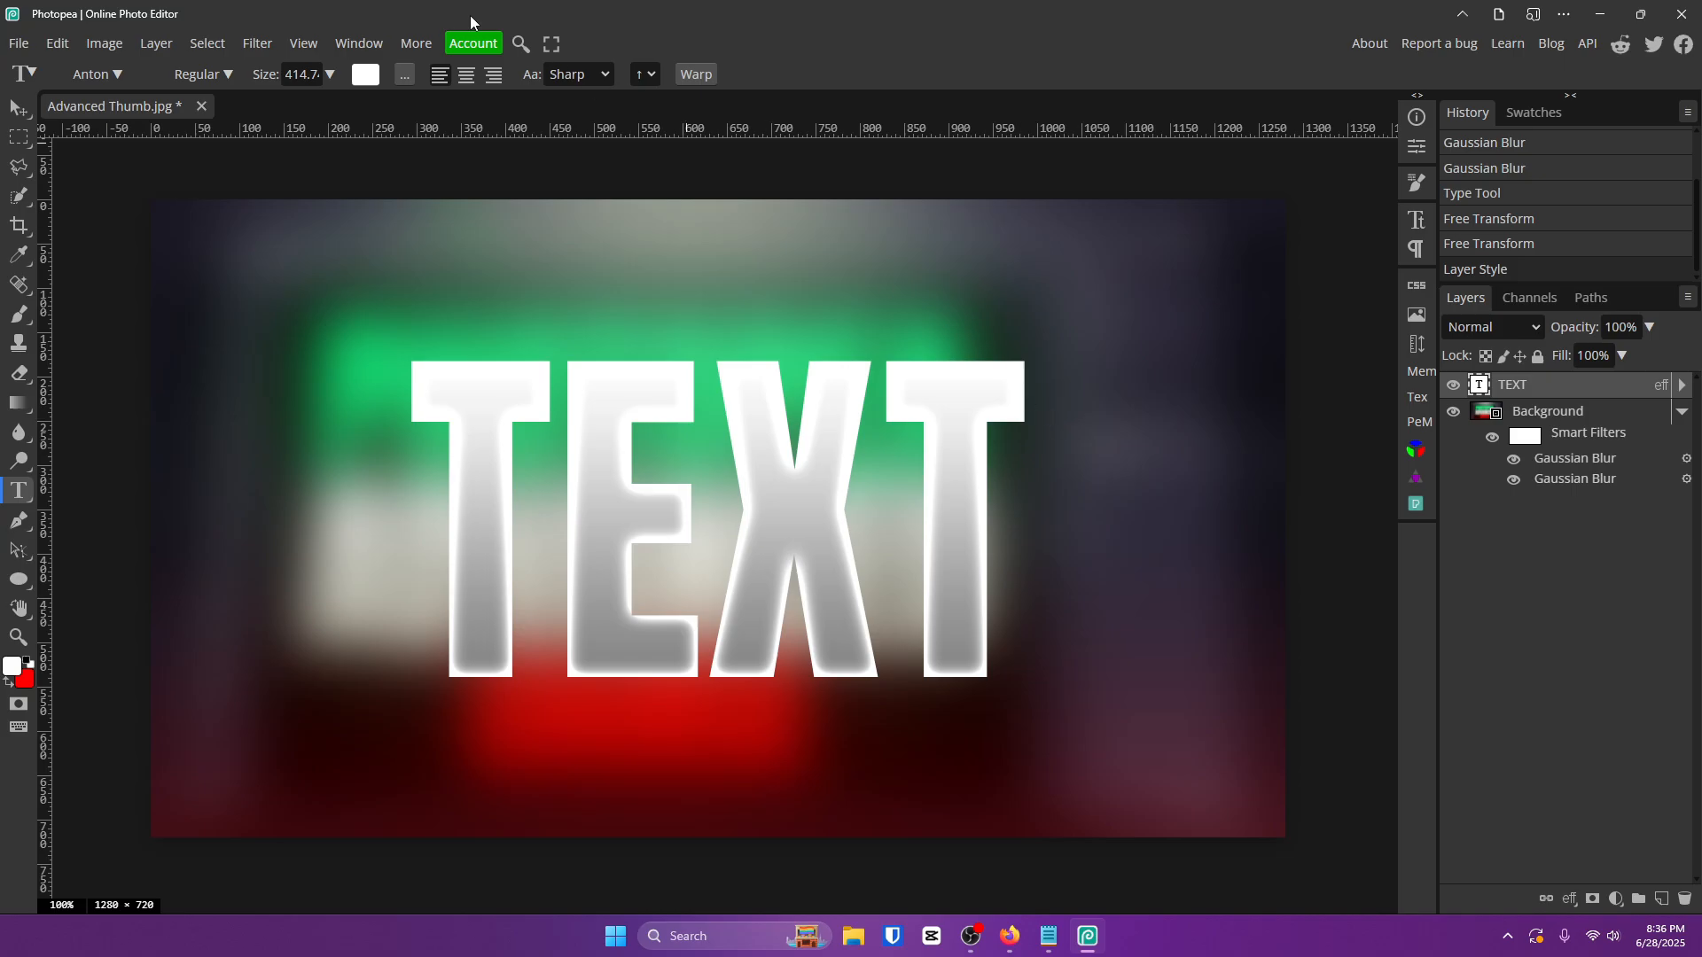
Browse the online Style library, view the Cool Text Styles and Neon packs, and close the library.
click(362, 44)
click(411, 108)
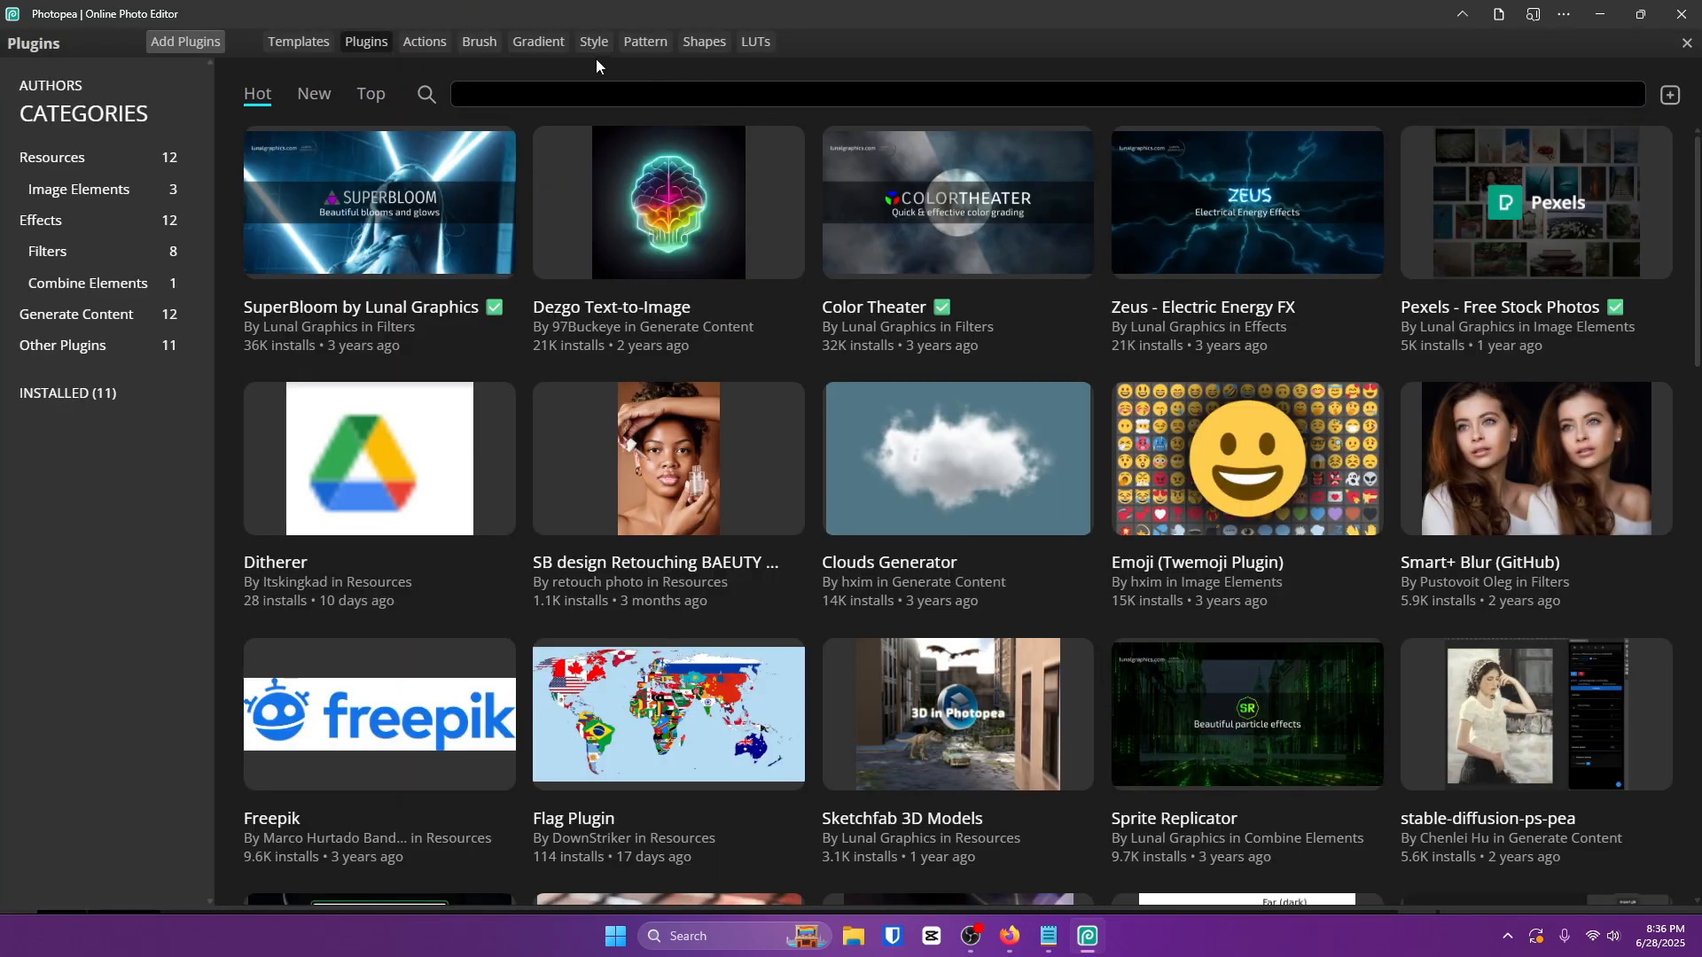
click(591, 51)
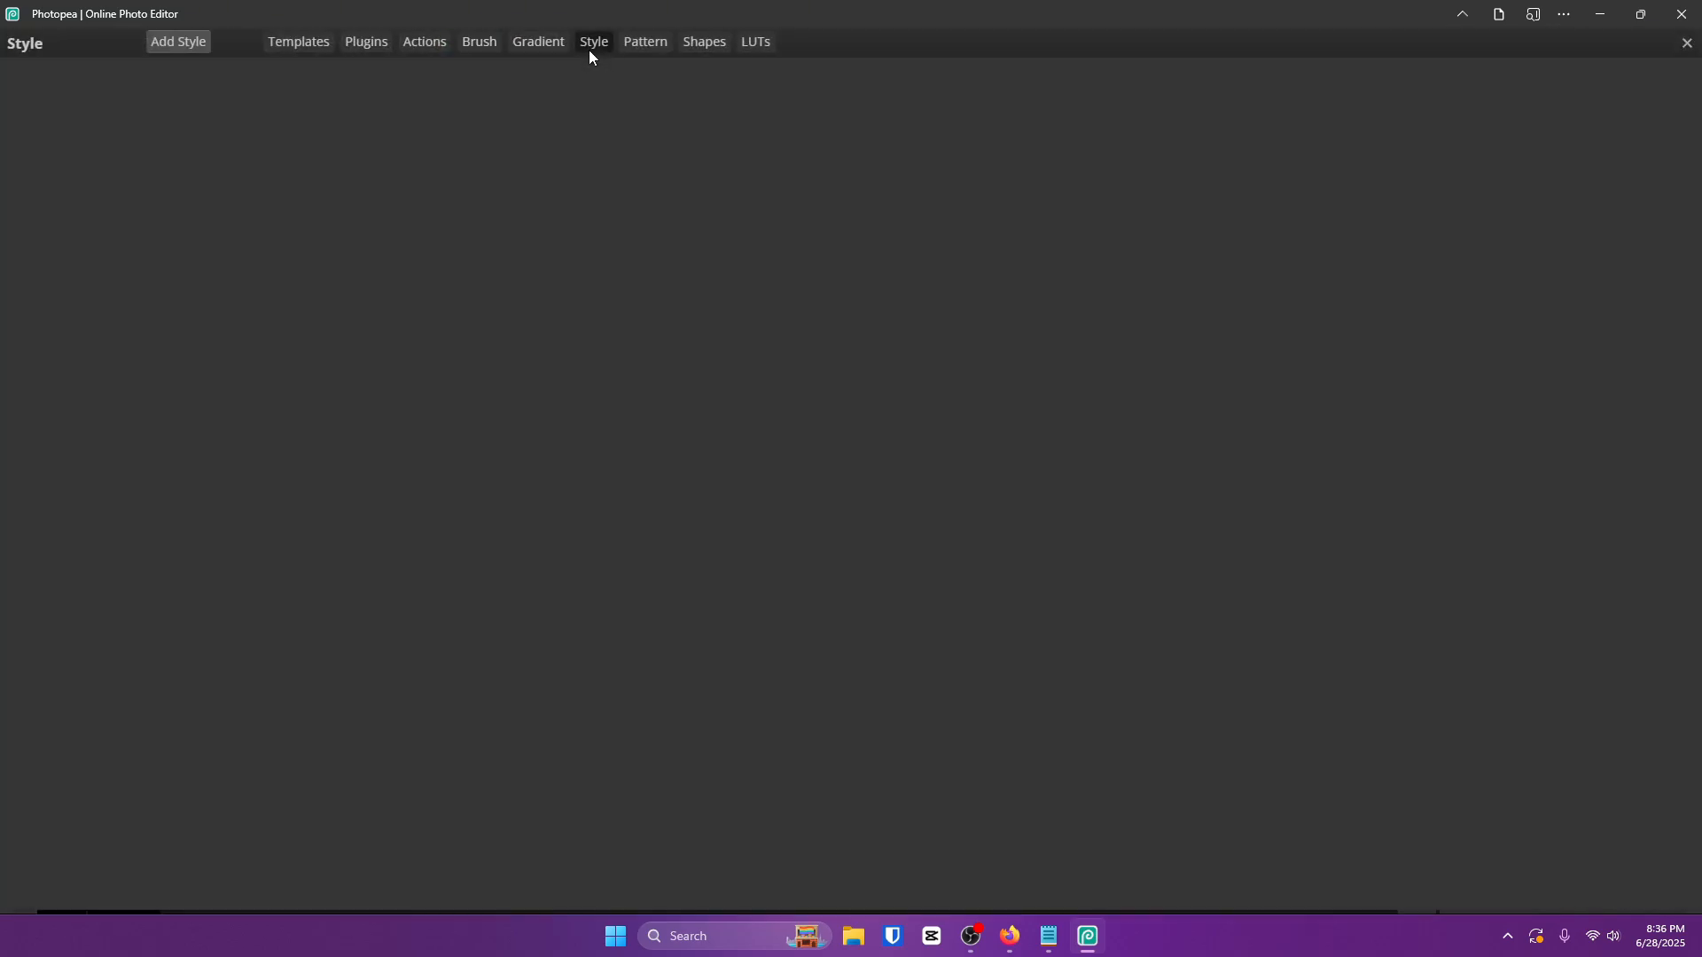
scroll(766, 460, down, 12)
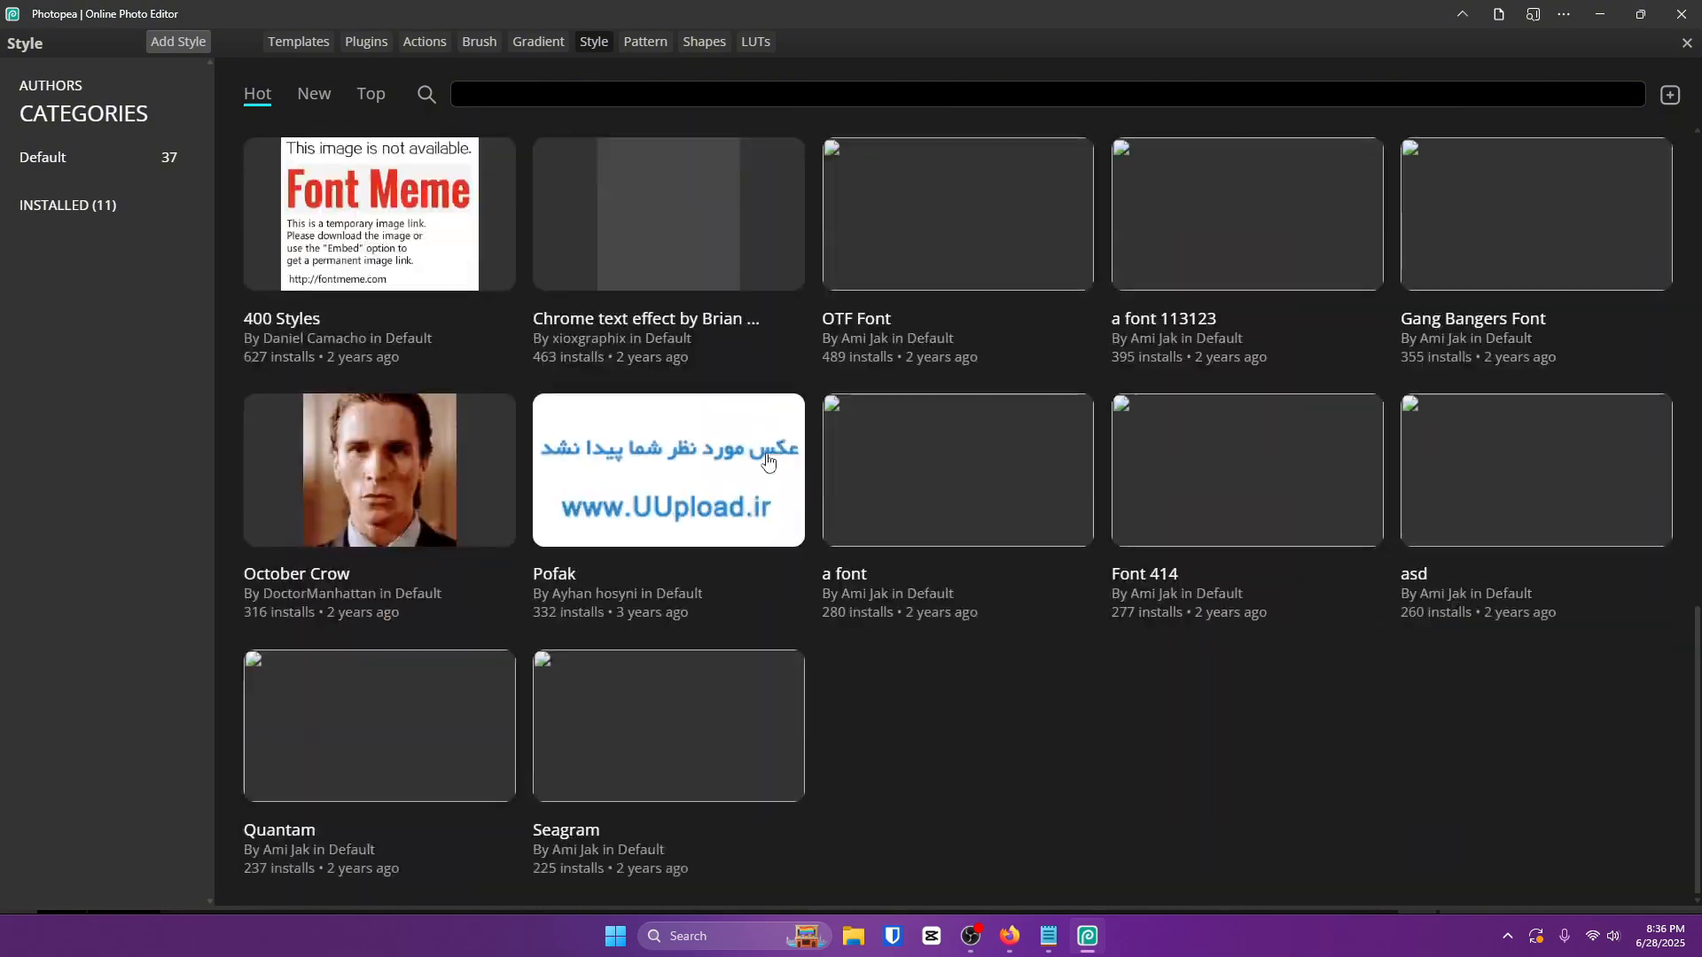
scroll(767, 460, up, 12)
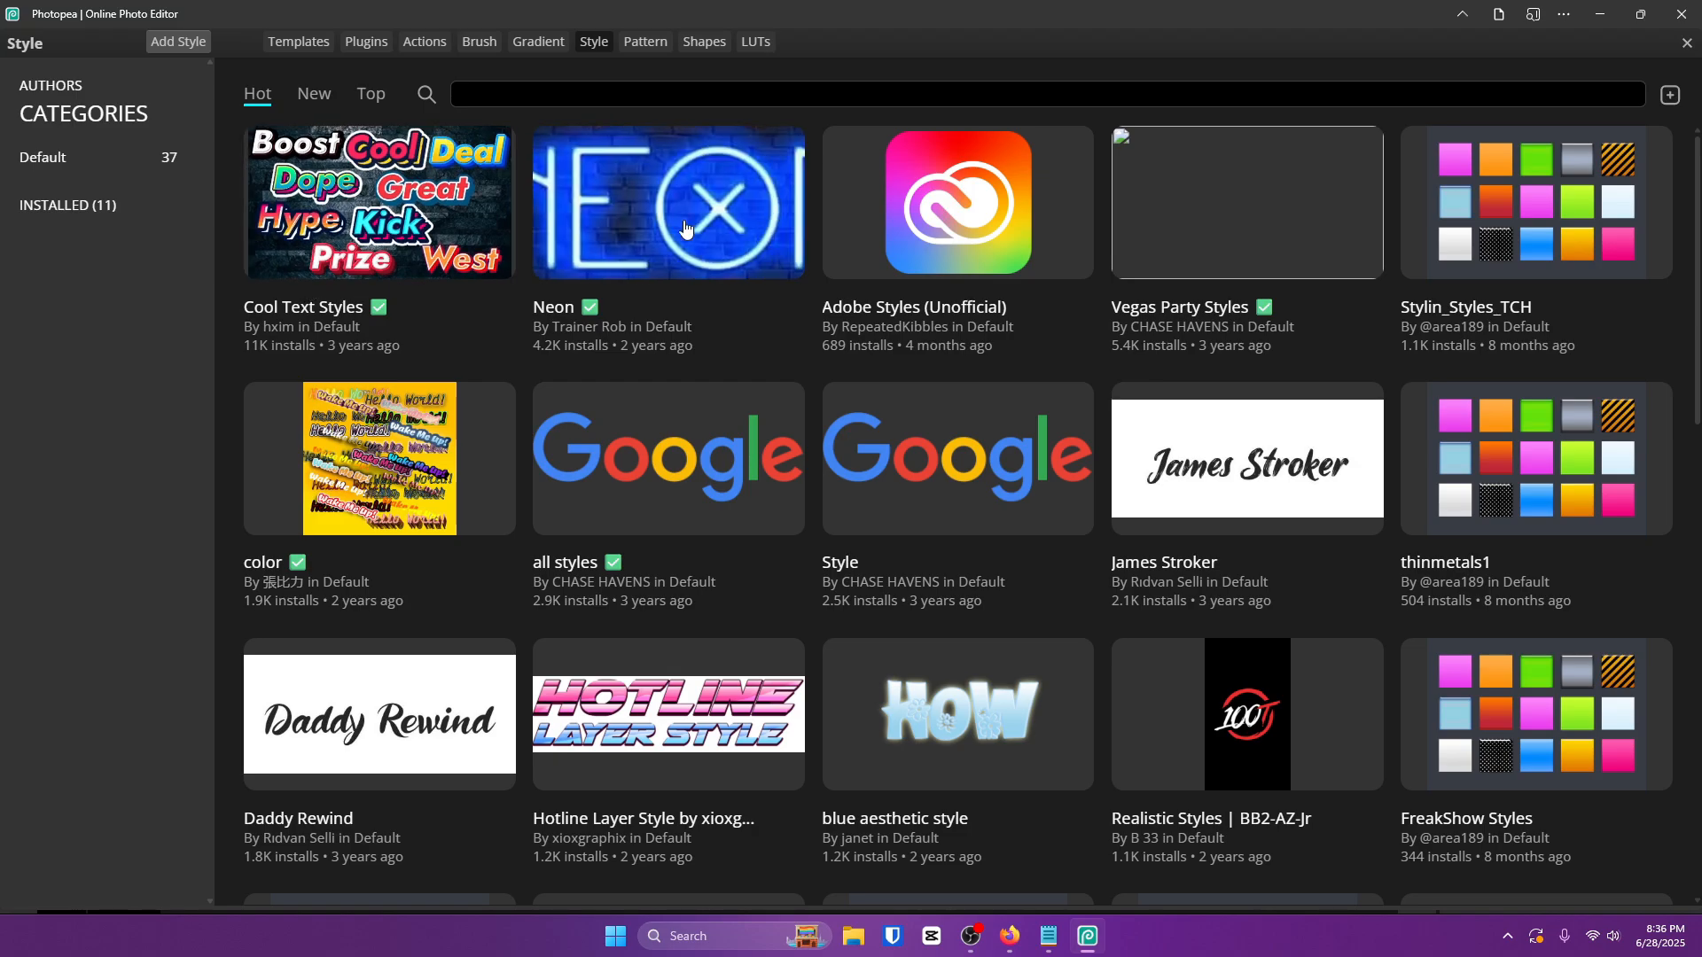
click(416, 219)
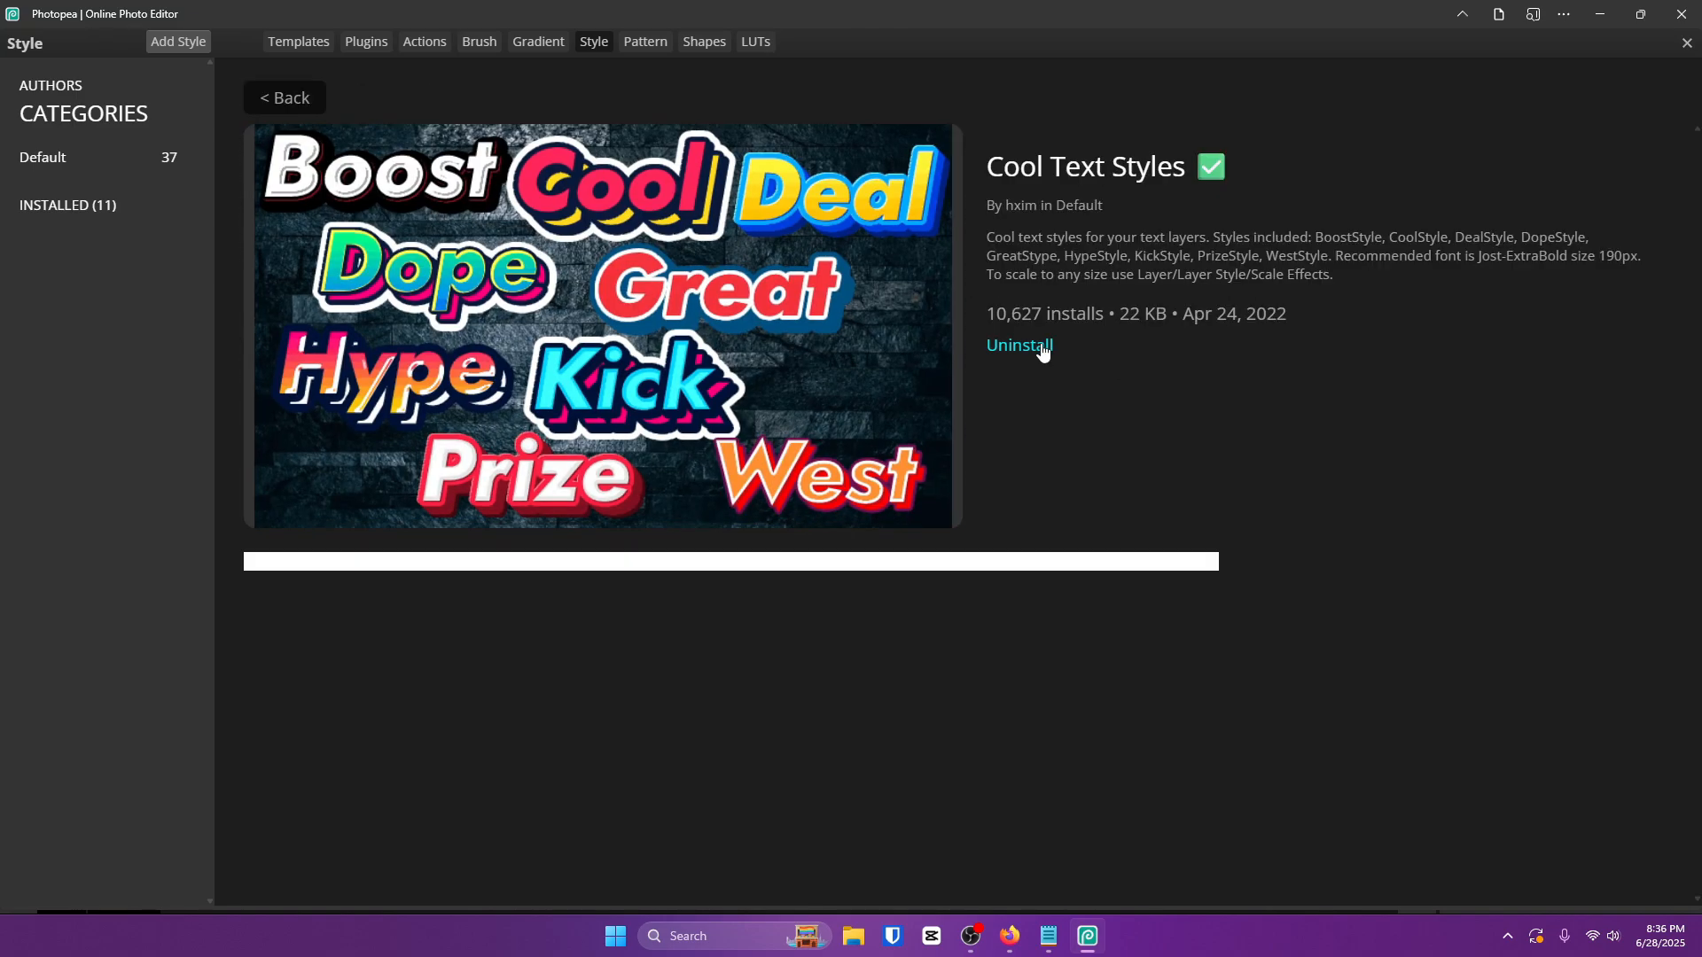
click(270, 95)
click(640, 244)
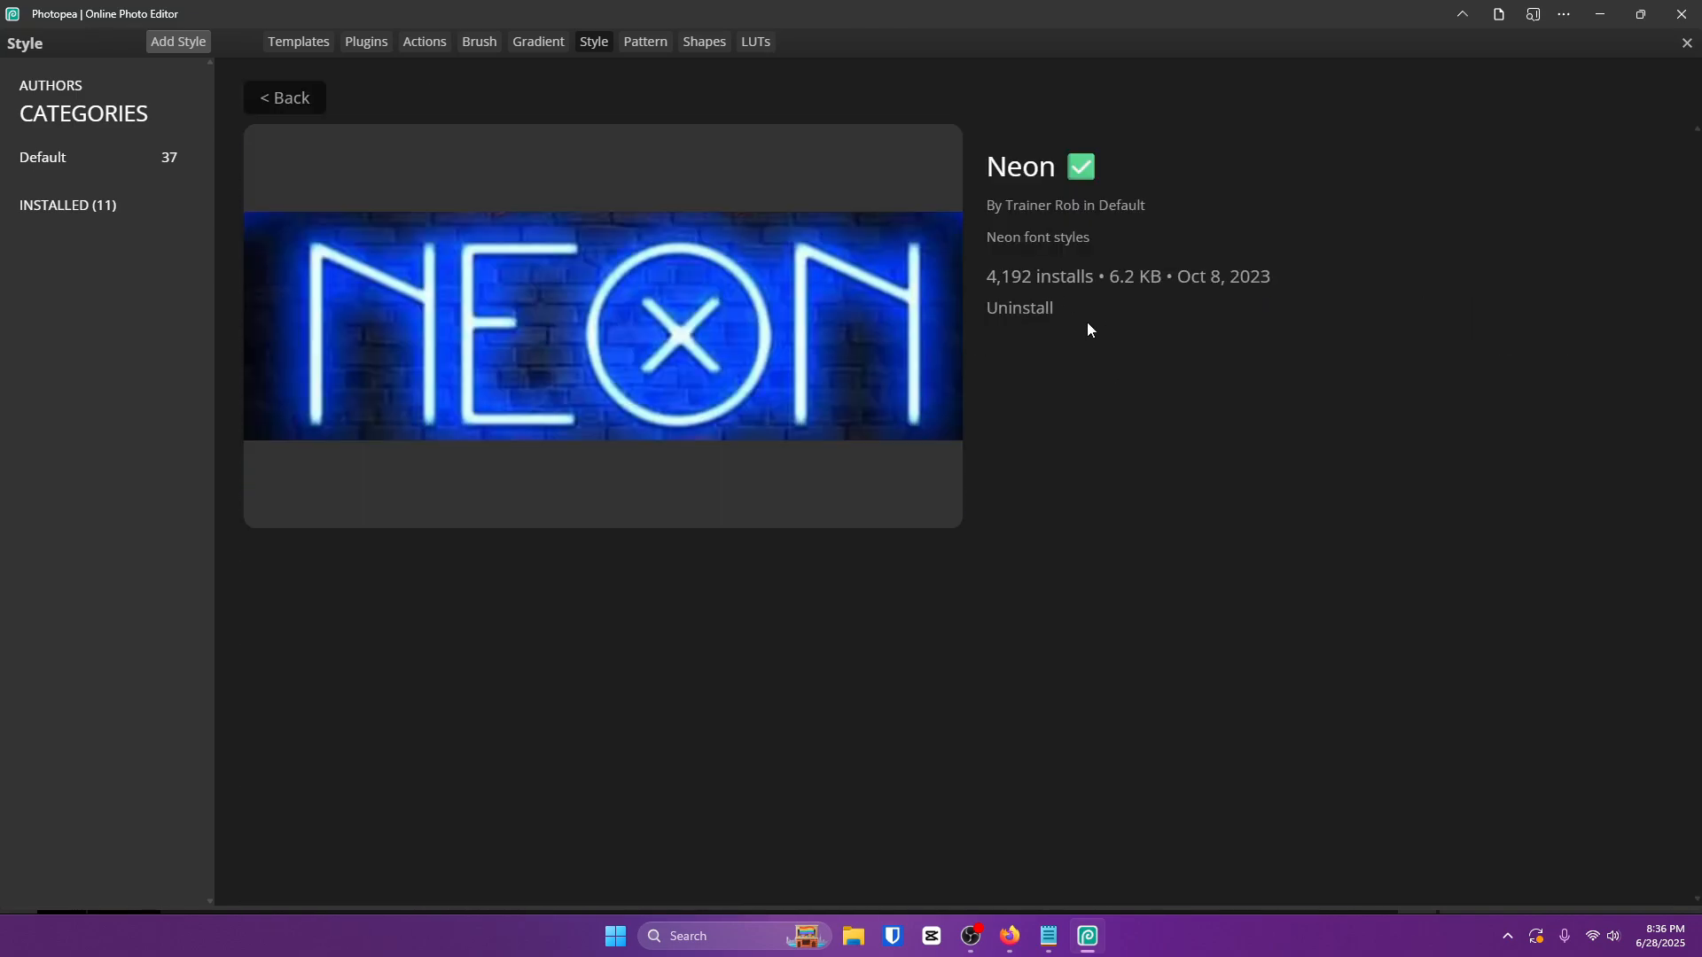
click(1684, 44)
Reopen the TEXT layer's style settings and browse the installed style presets.
double_click(1582, 388)
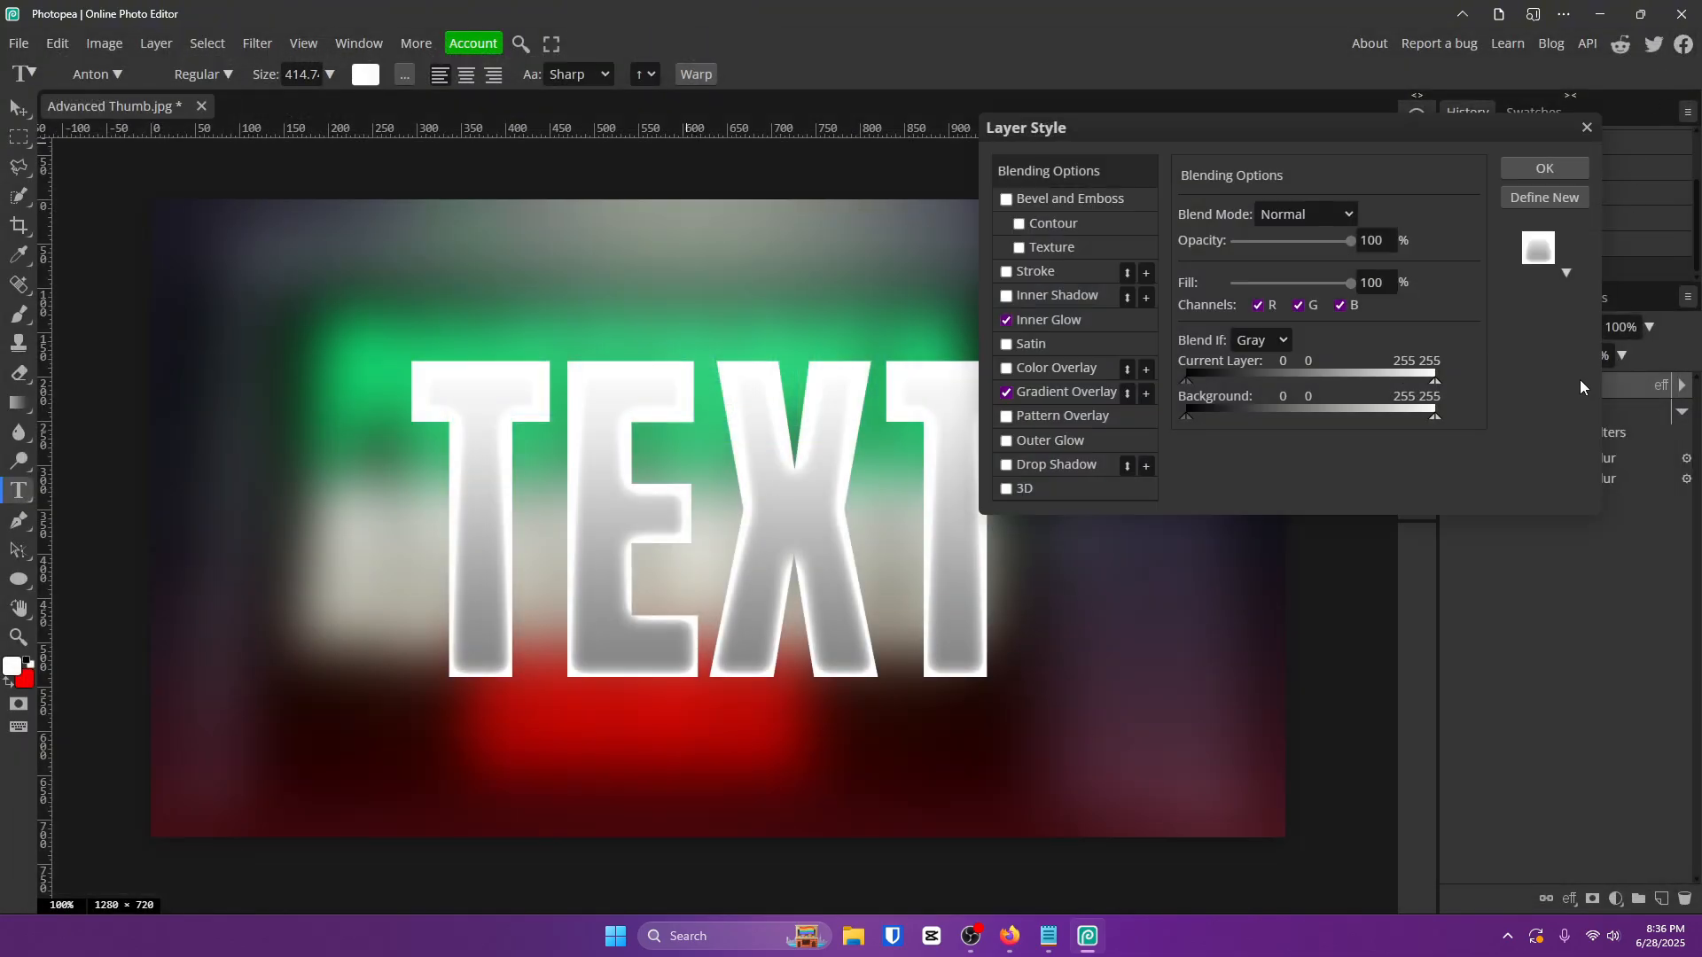
click(1566, 272)
scroll(1469, 384, down, 10)
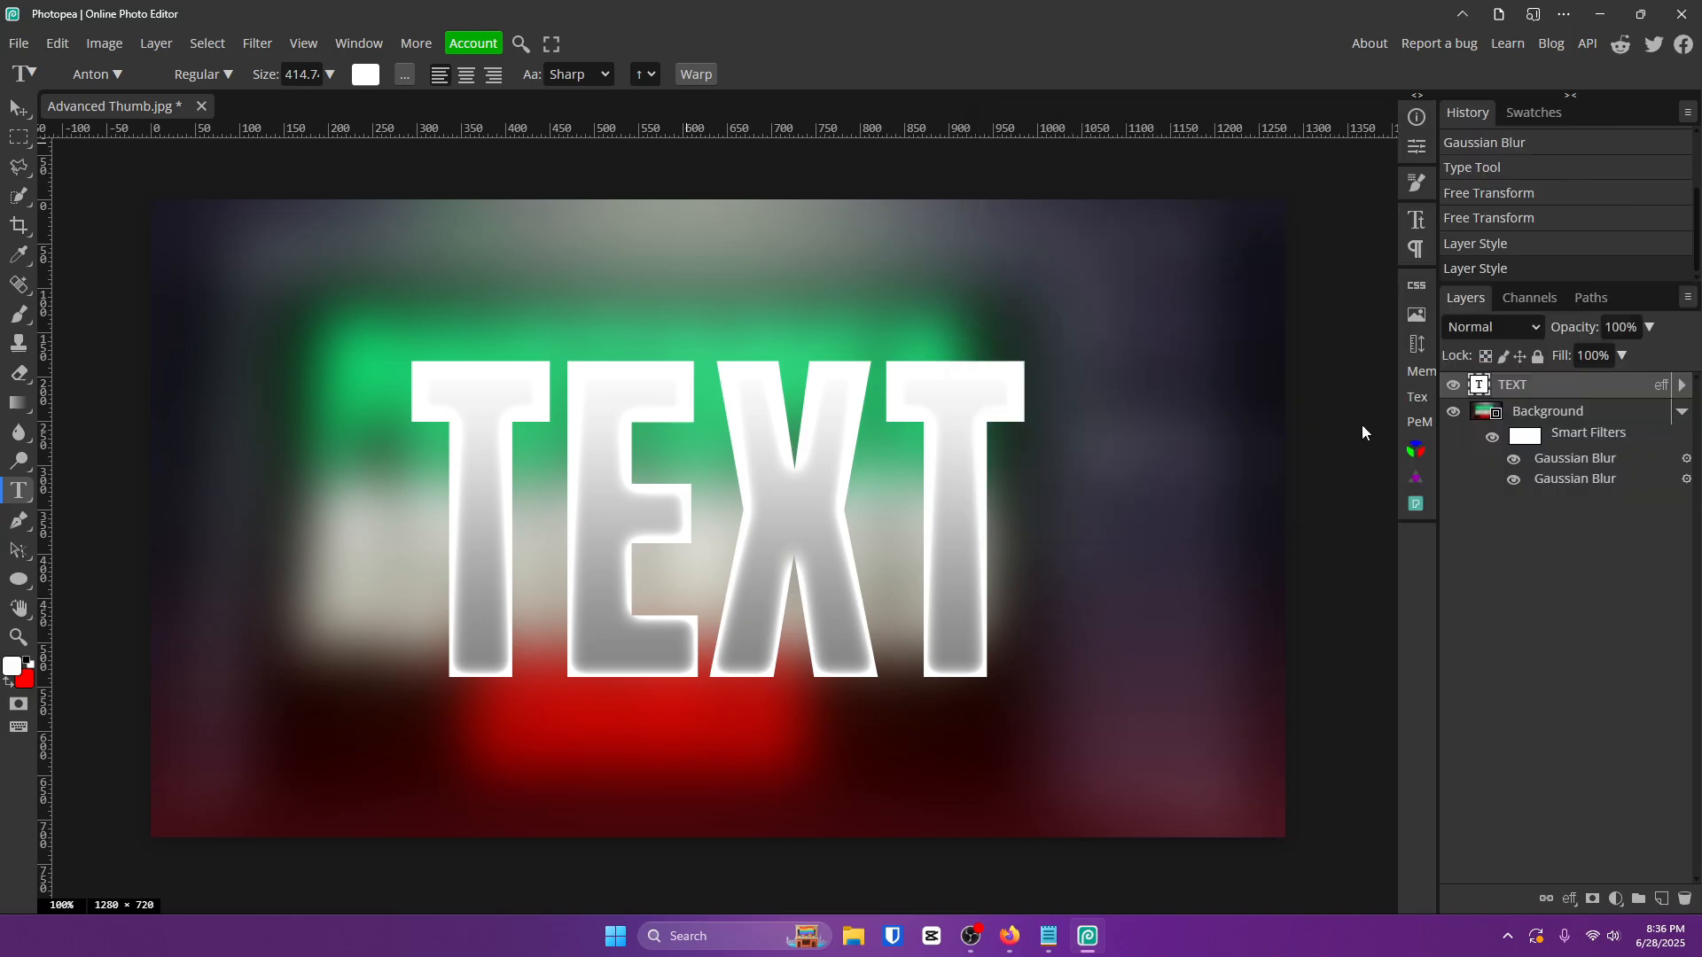
Nudge the TEXT layer slightly and give its text an Arc warp with a 19% bend.
click(17, 107)
mouse_move(770, 557)
mouse_down()
mouse_move(693, 465)
mouse_move(756, 535)
mouse_move(794, 550)
mouse_move(758, 557)
mouse_up()
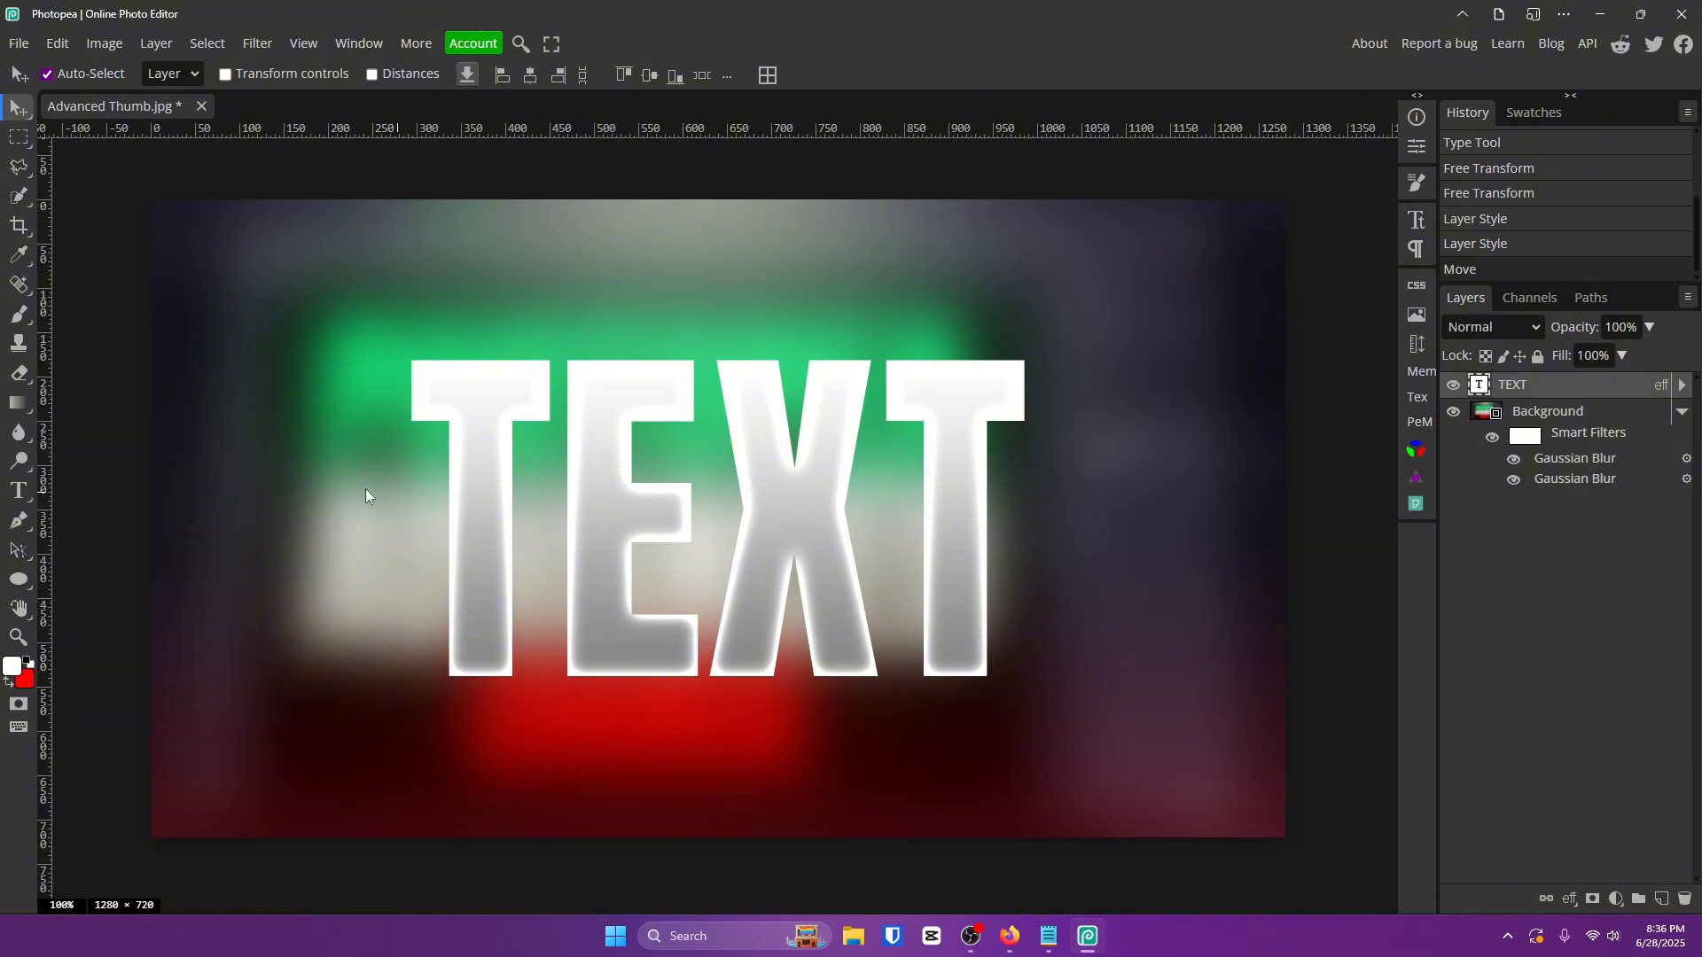
double_click(548, 521)
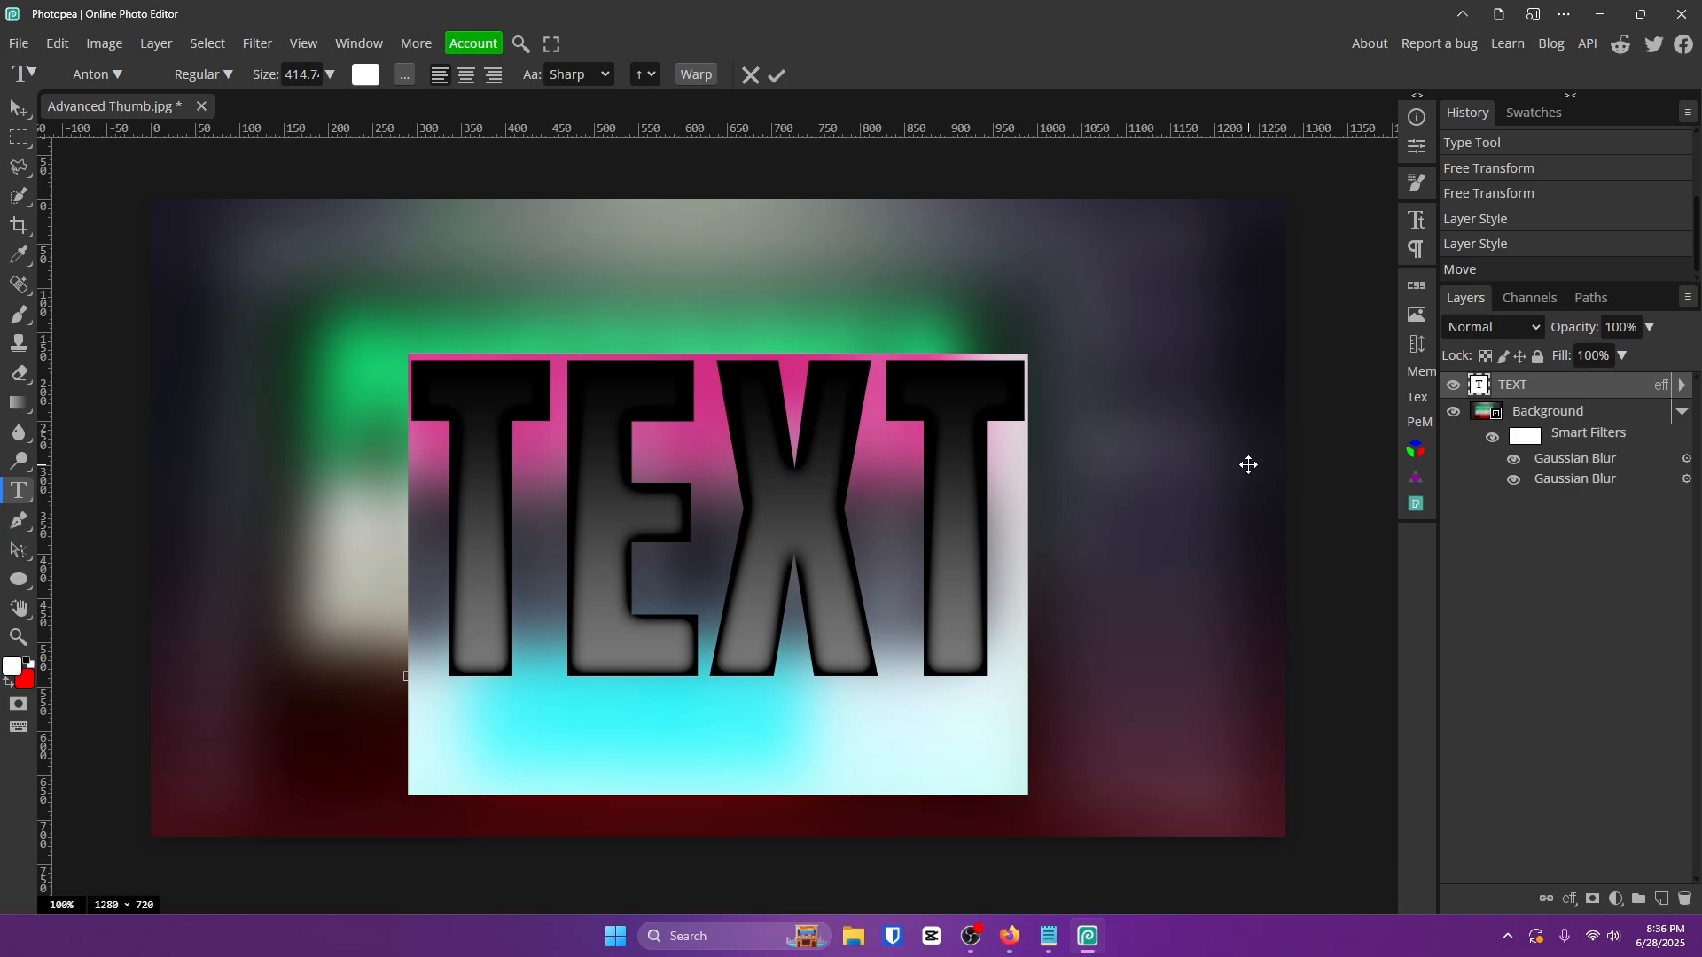
click(692, 77)
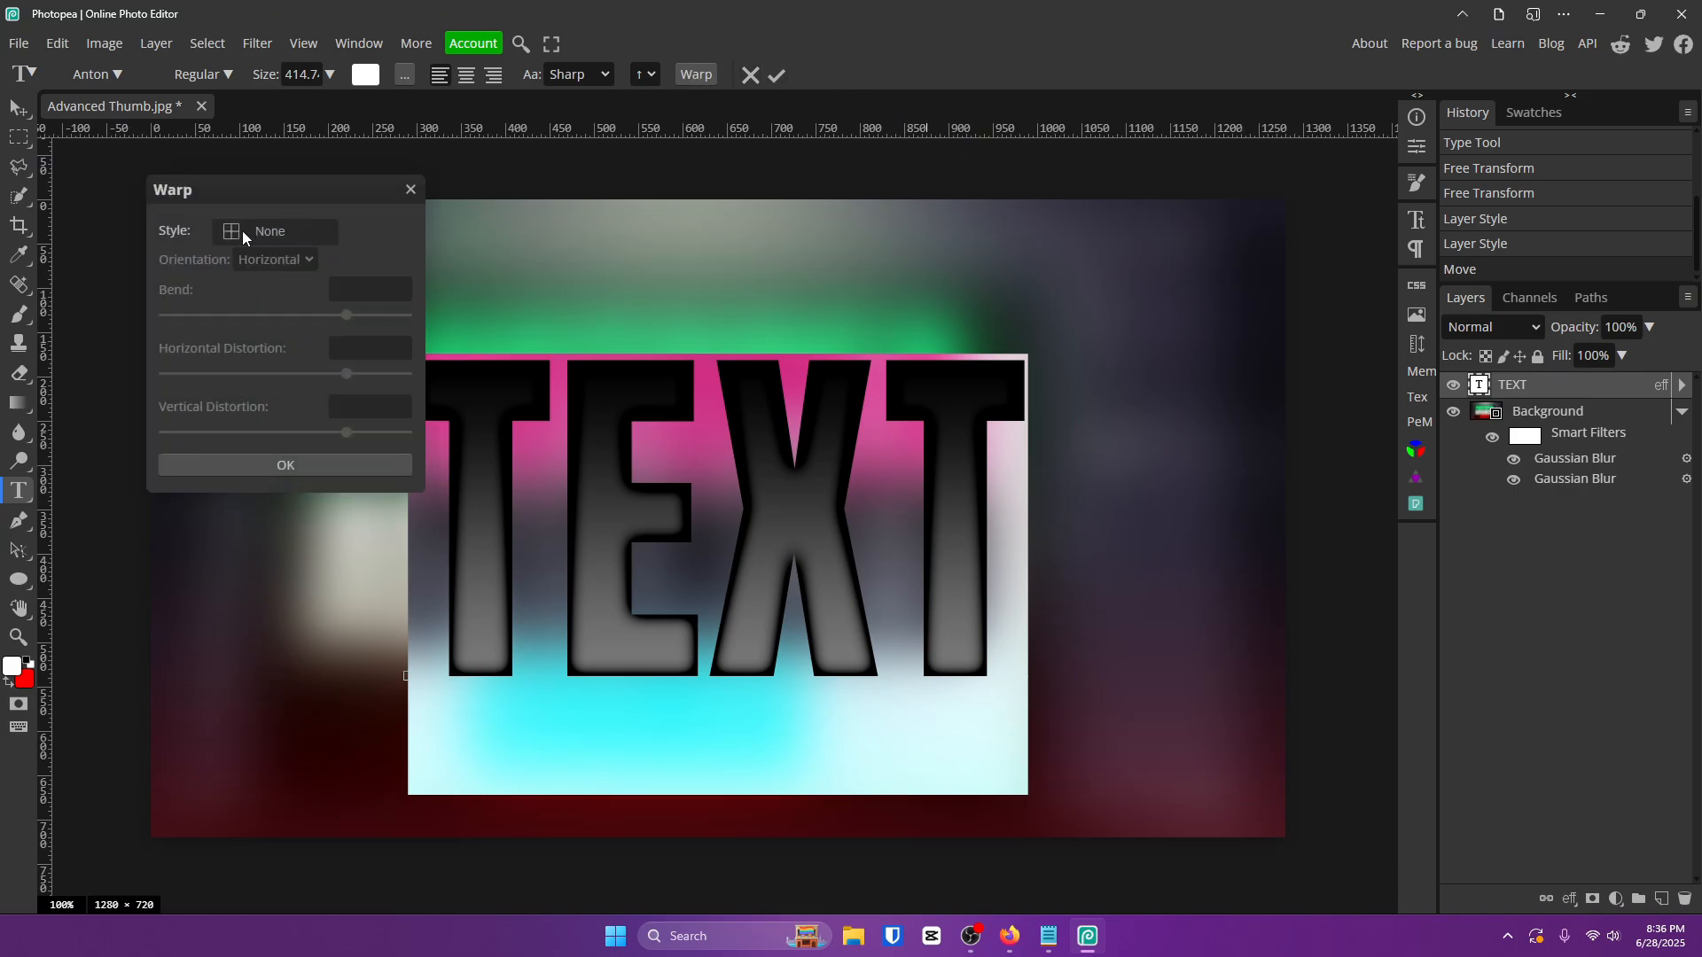
click(293, 236)
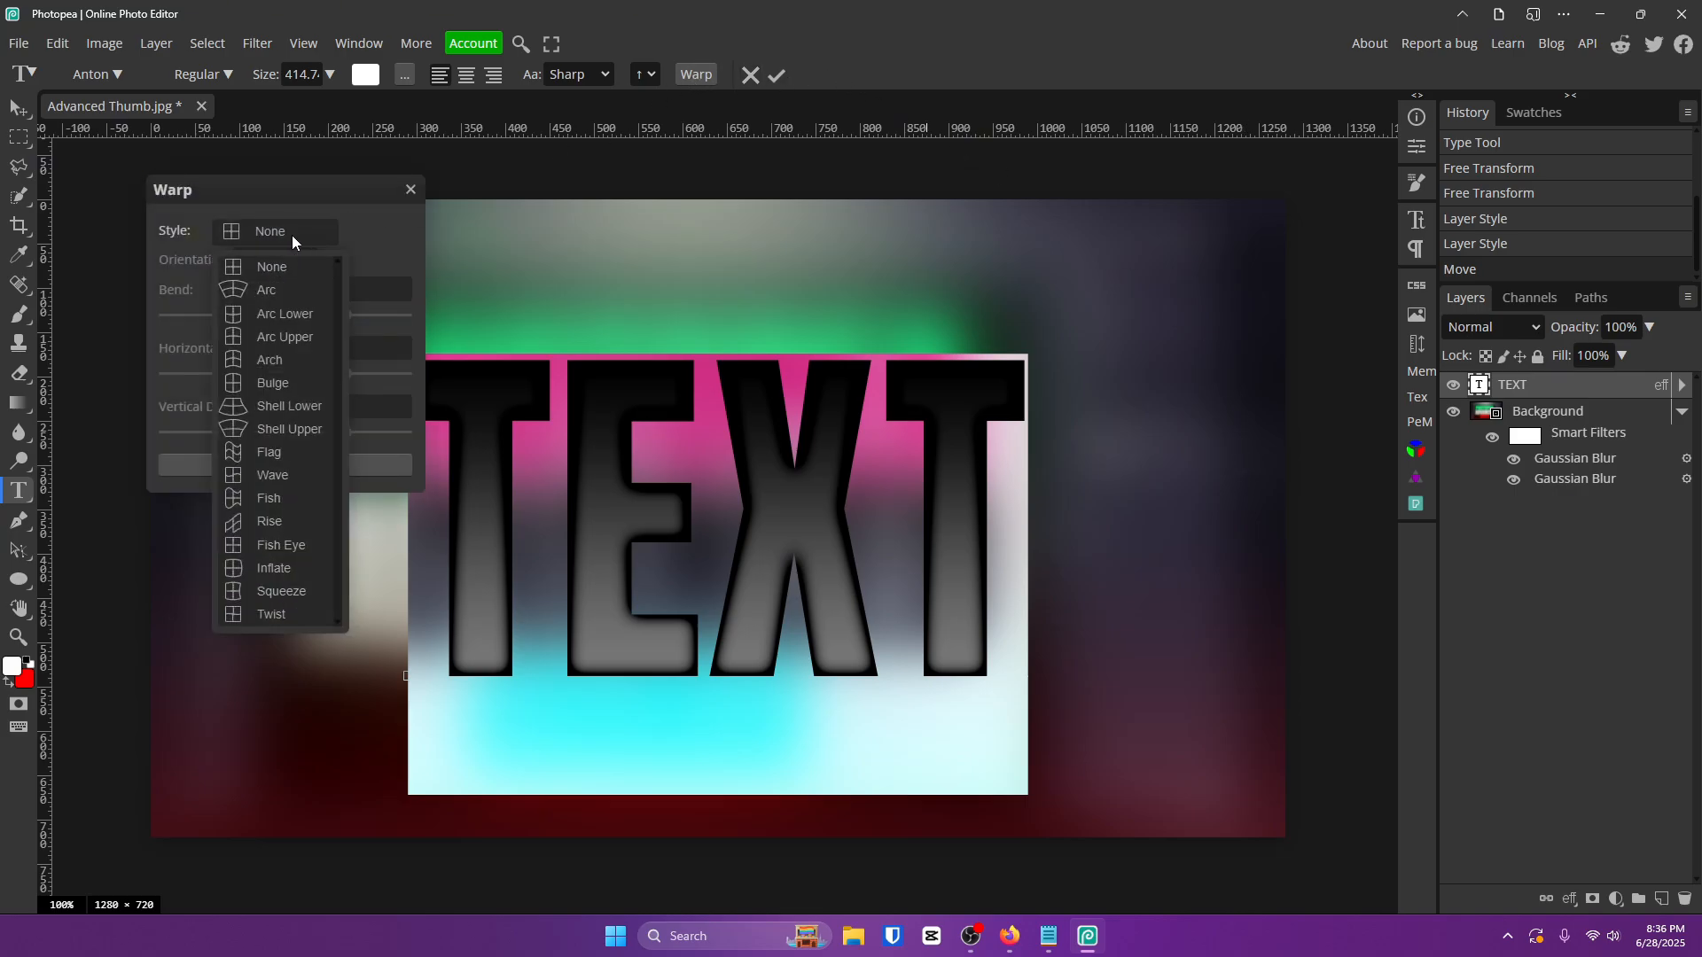
click(281, 294)
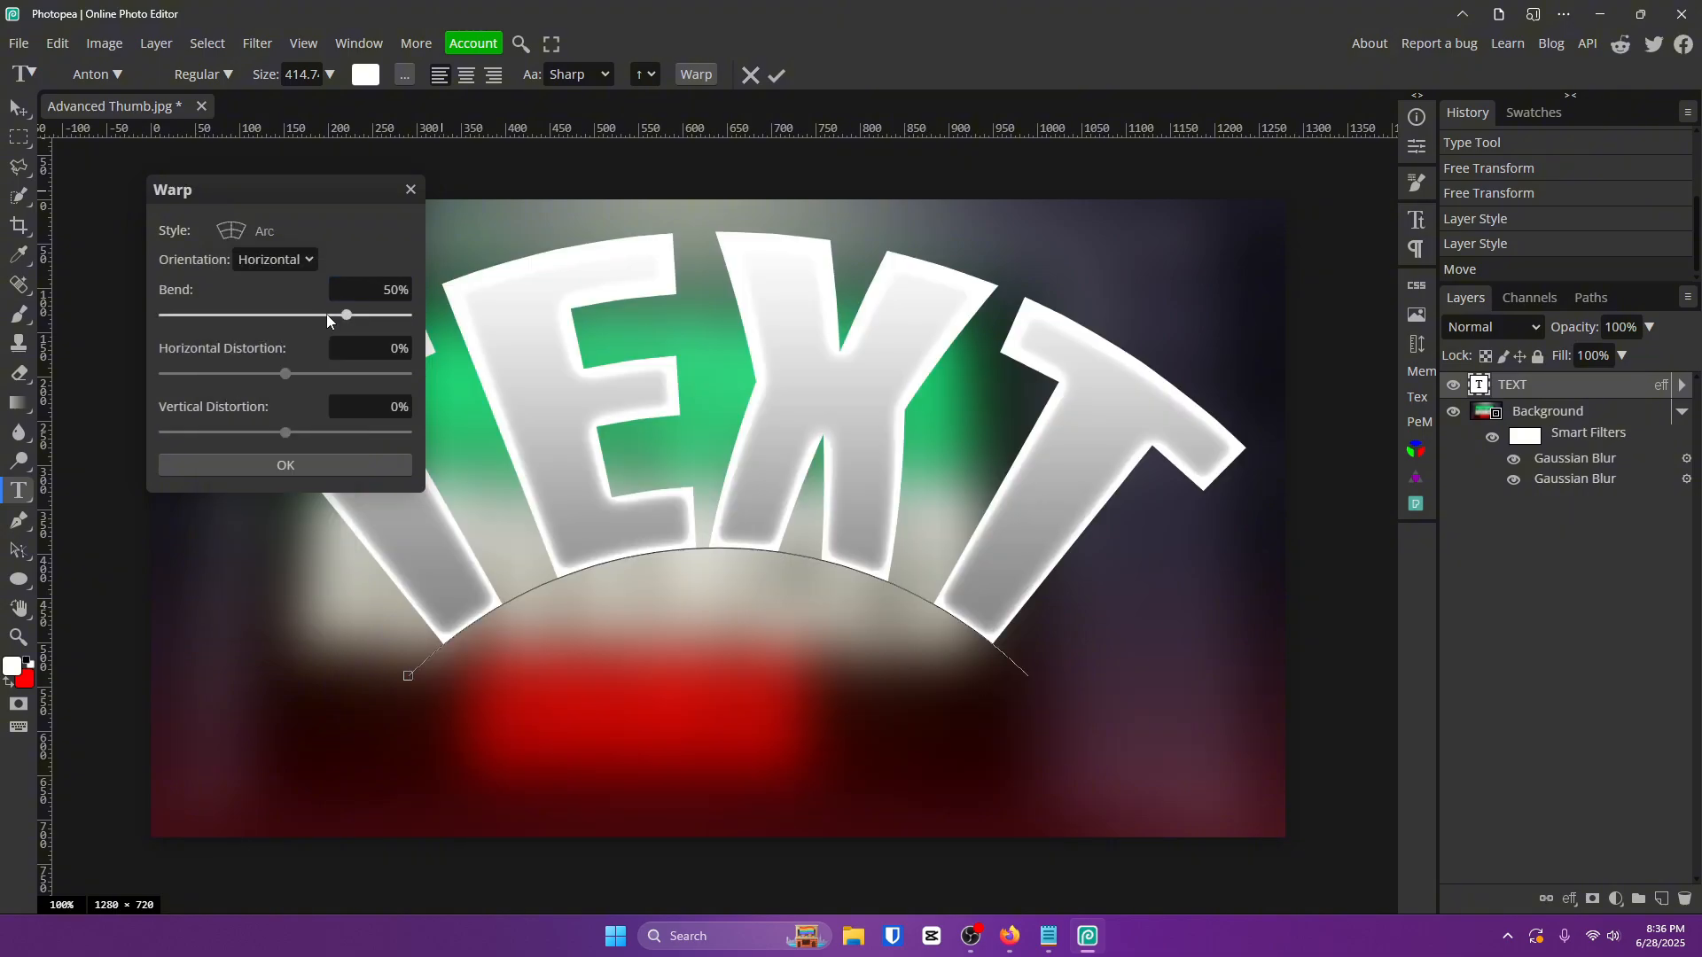
drag(326, 315, 309, 317)
Try the Flag warp on the text, switch to Shell Lower with the 19% bend, and apply it.
click(292, 230)
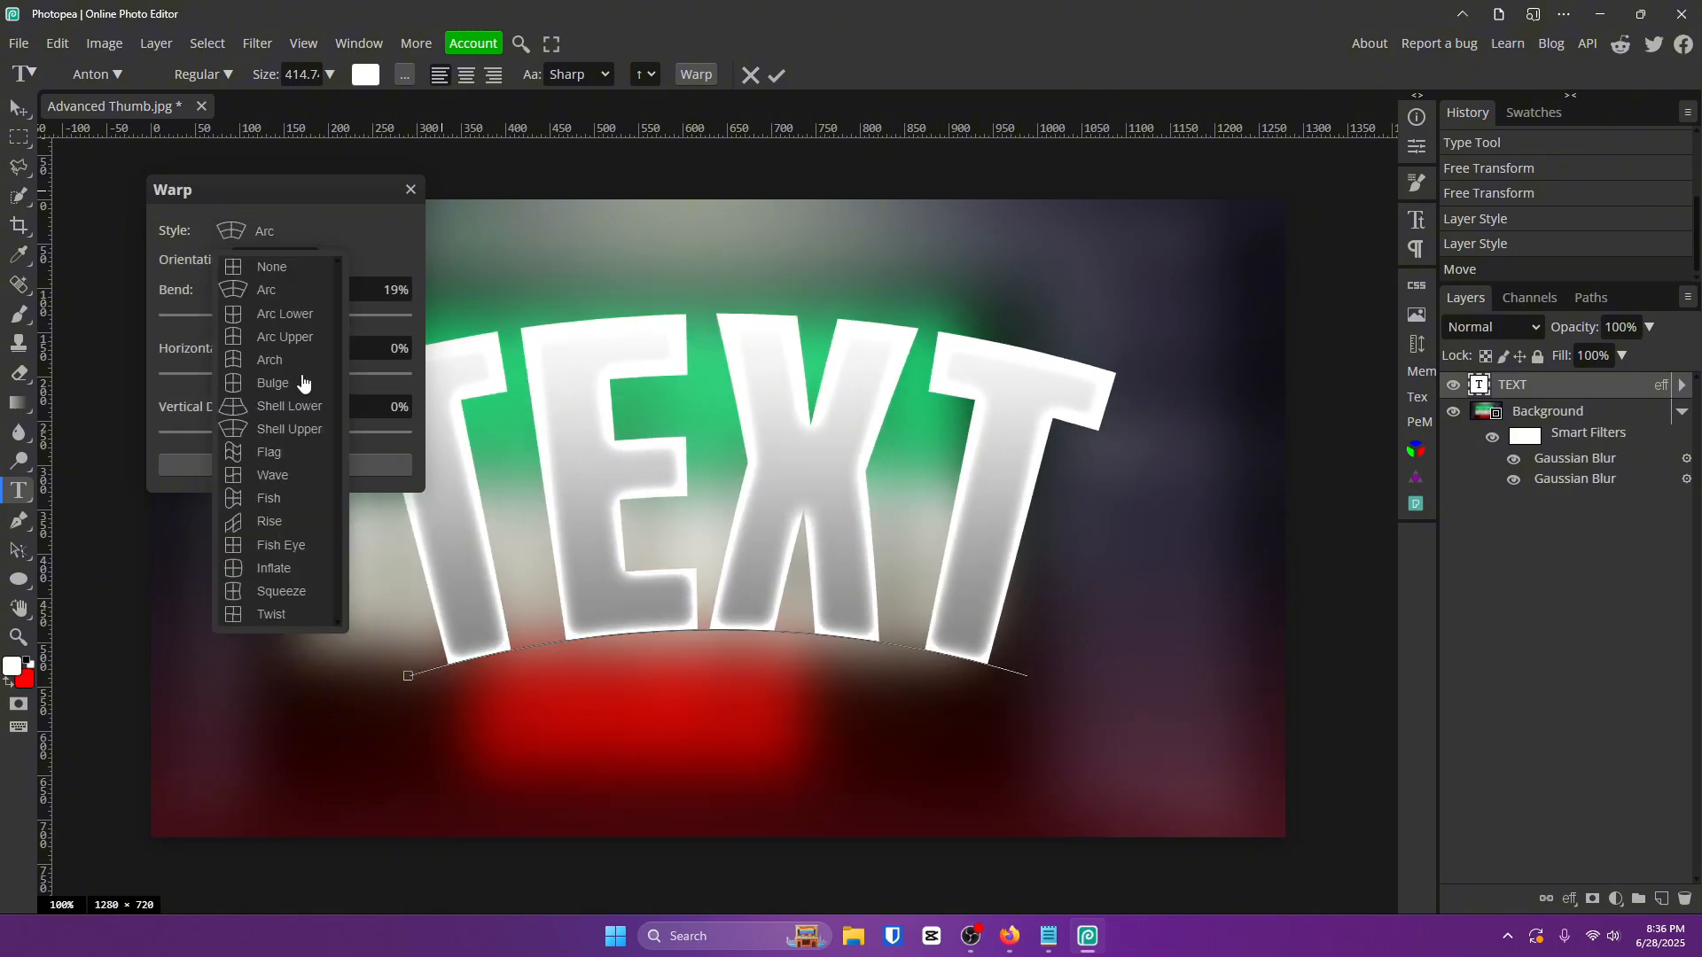
click(300, 452)
click(275, 231)
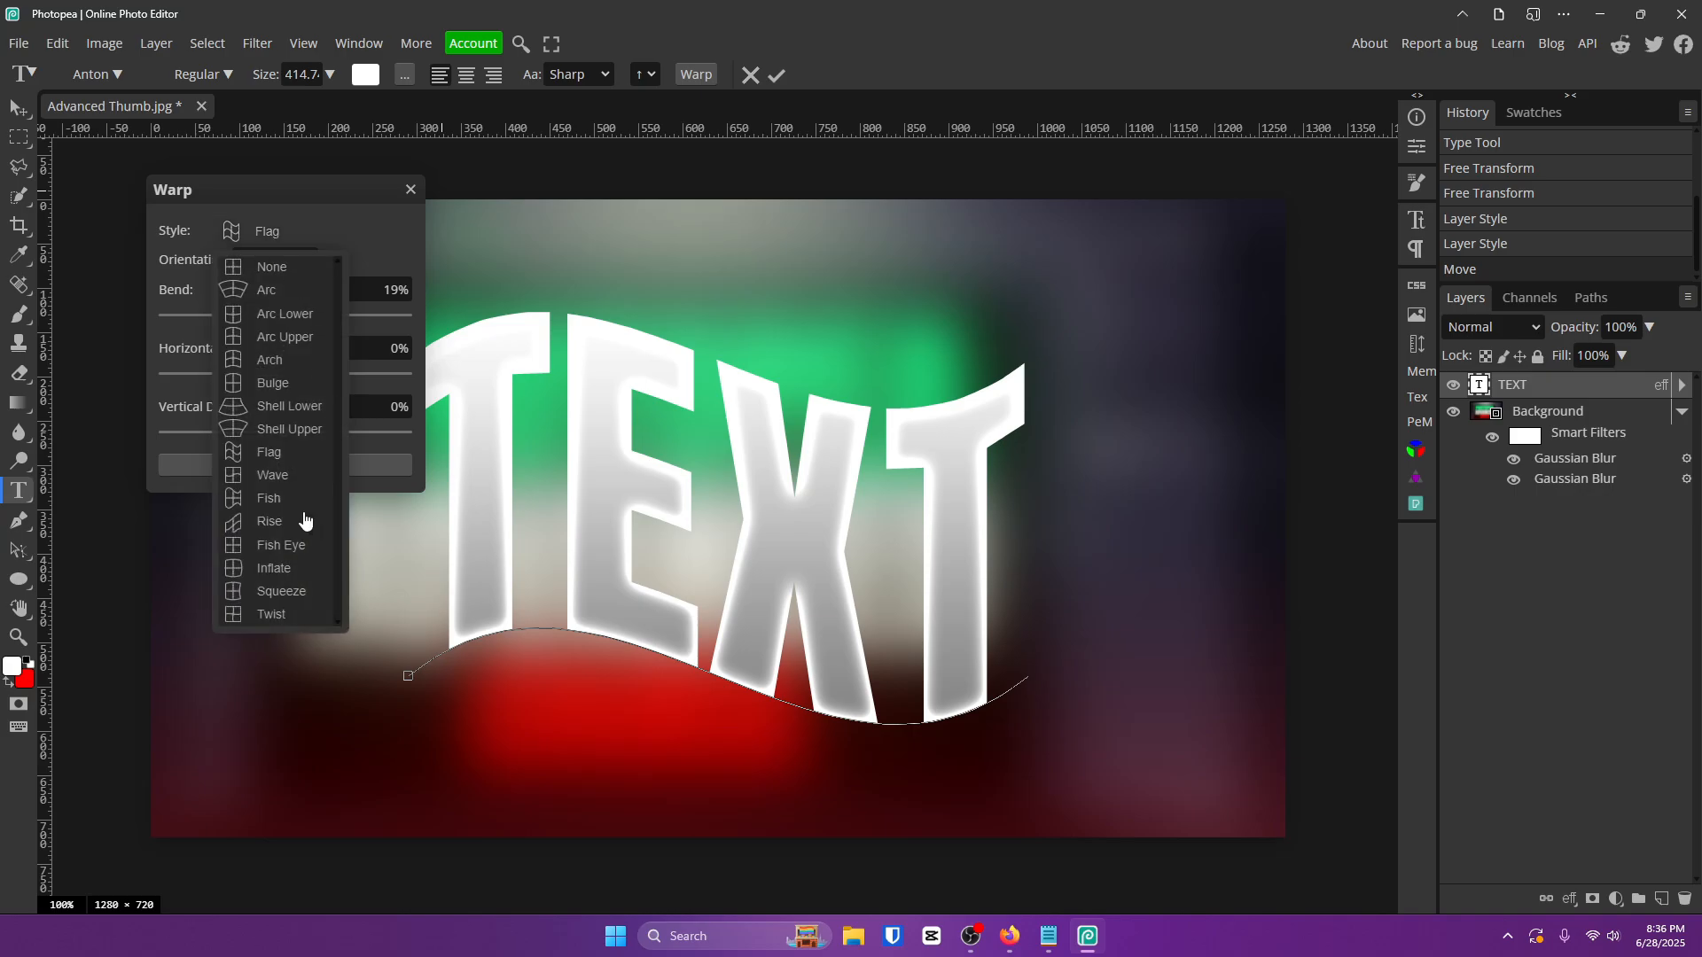
click(310, 406)
drag(347, 196, 222, 161)
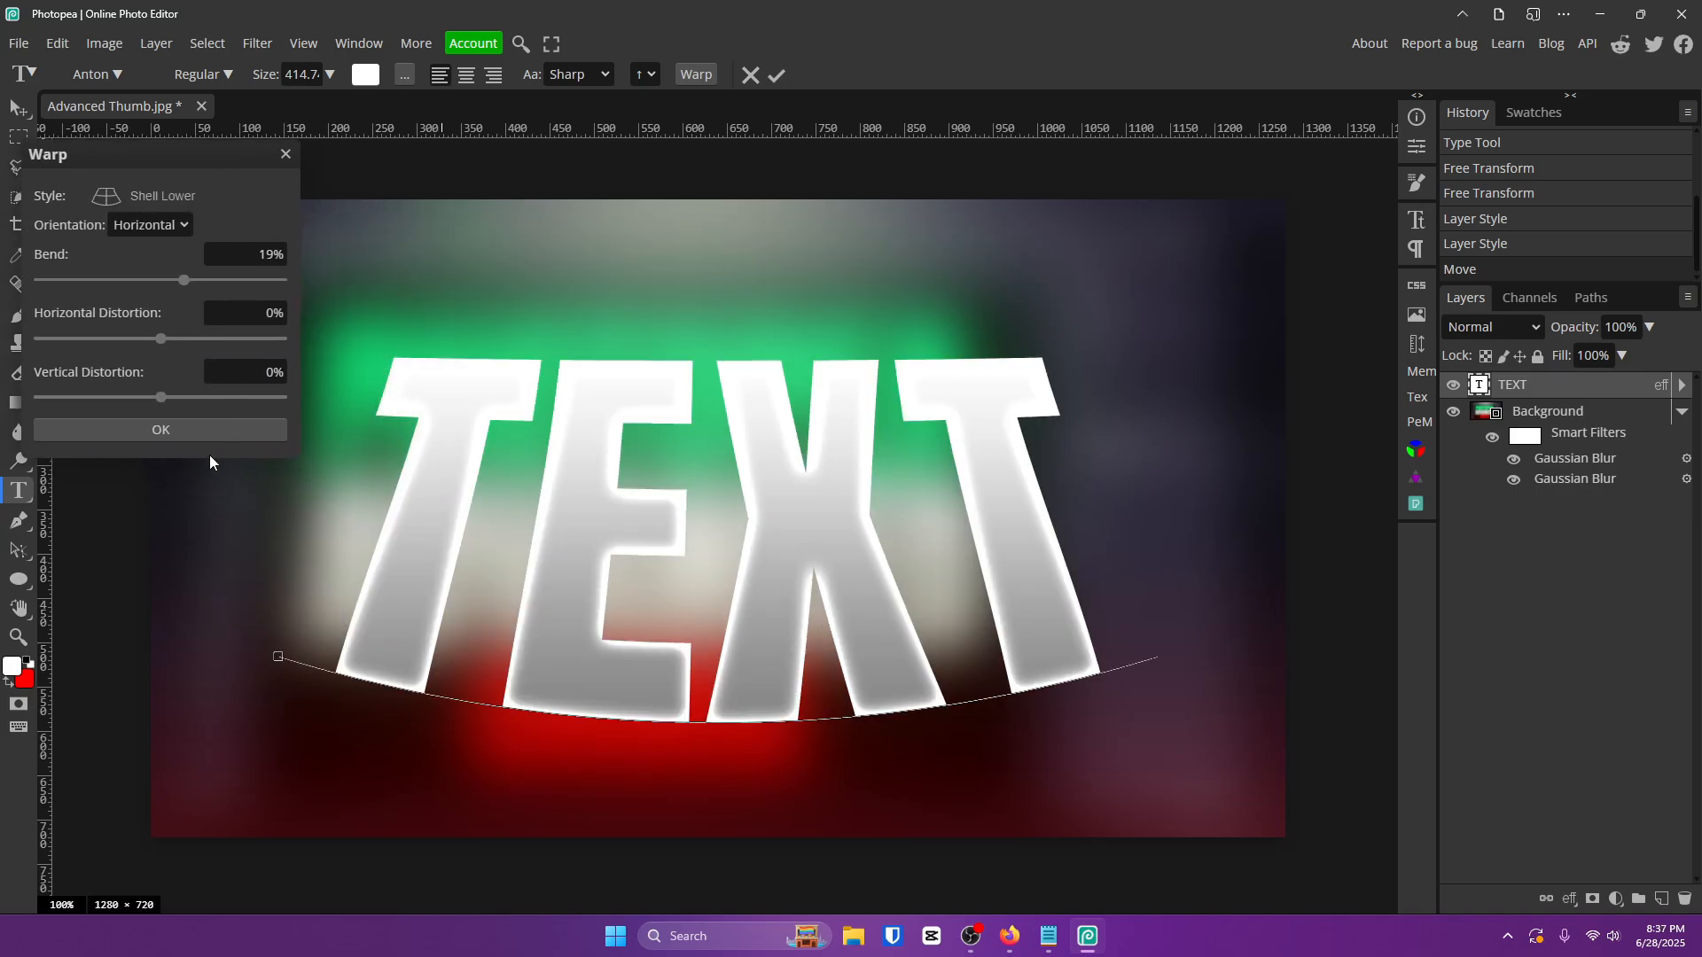
click(208, 431)
click(776, 76)
key(v)
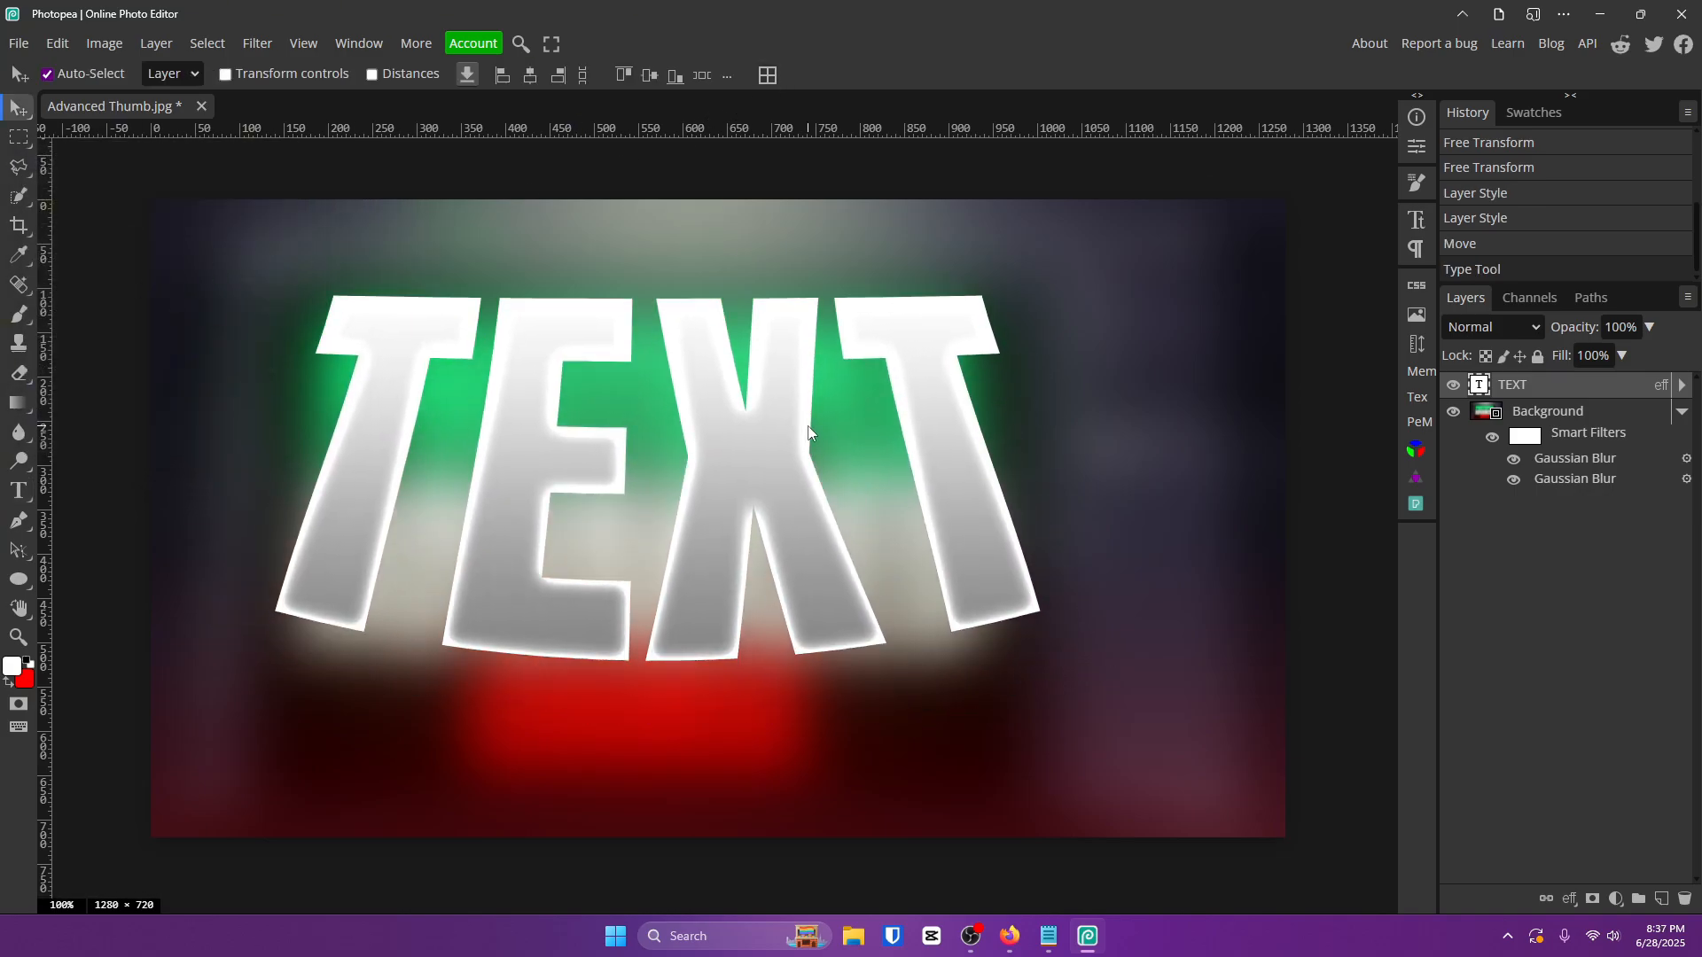
Reposition the warped text around the canvas centre, and undo both the move and the warp.
drag(870, 491, 870, 468)
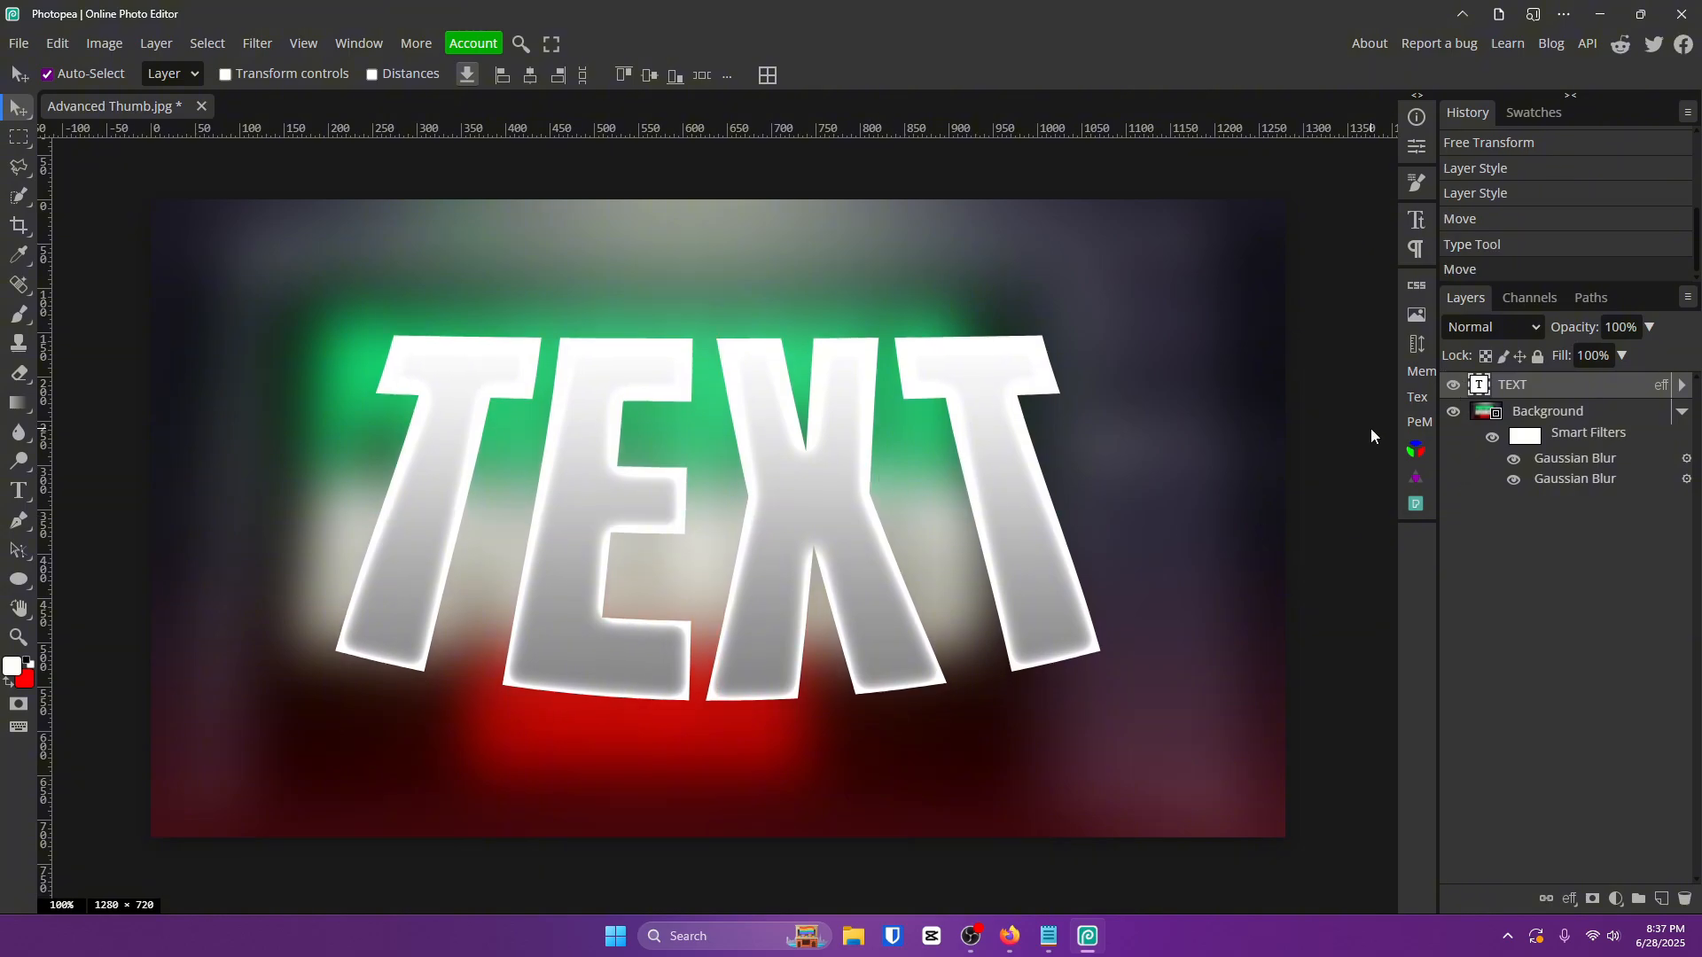
key(ctrl+z)
key(ctrl+z)
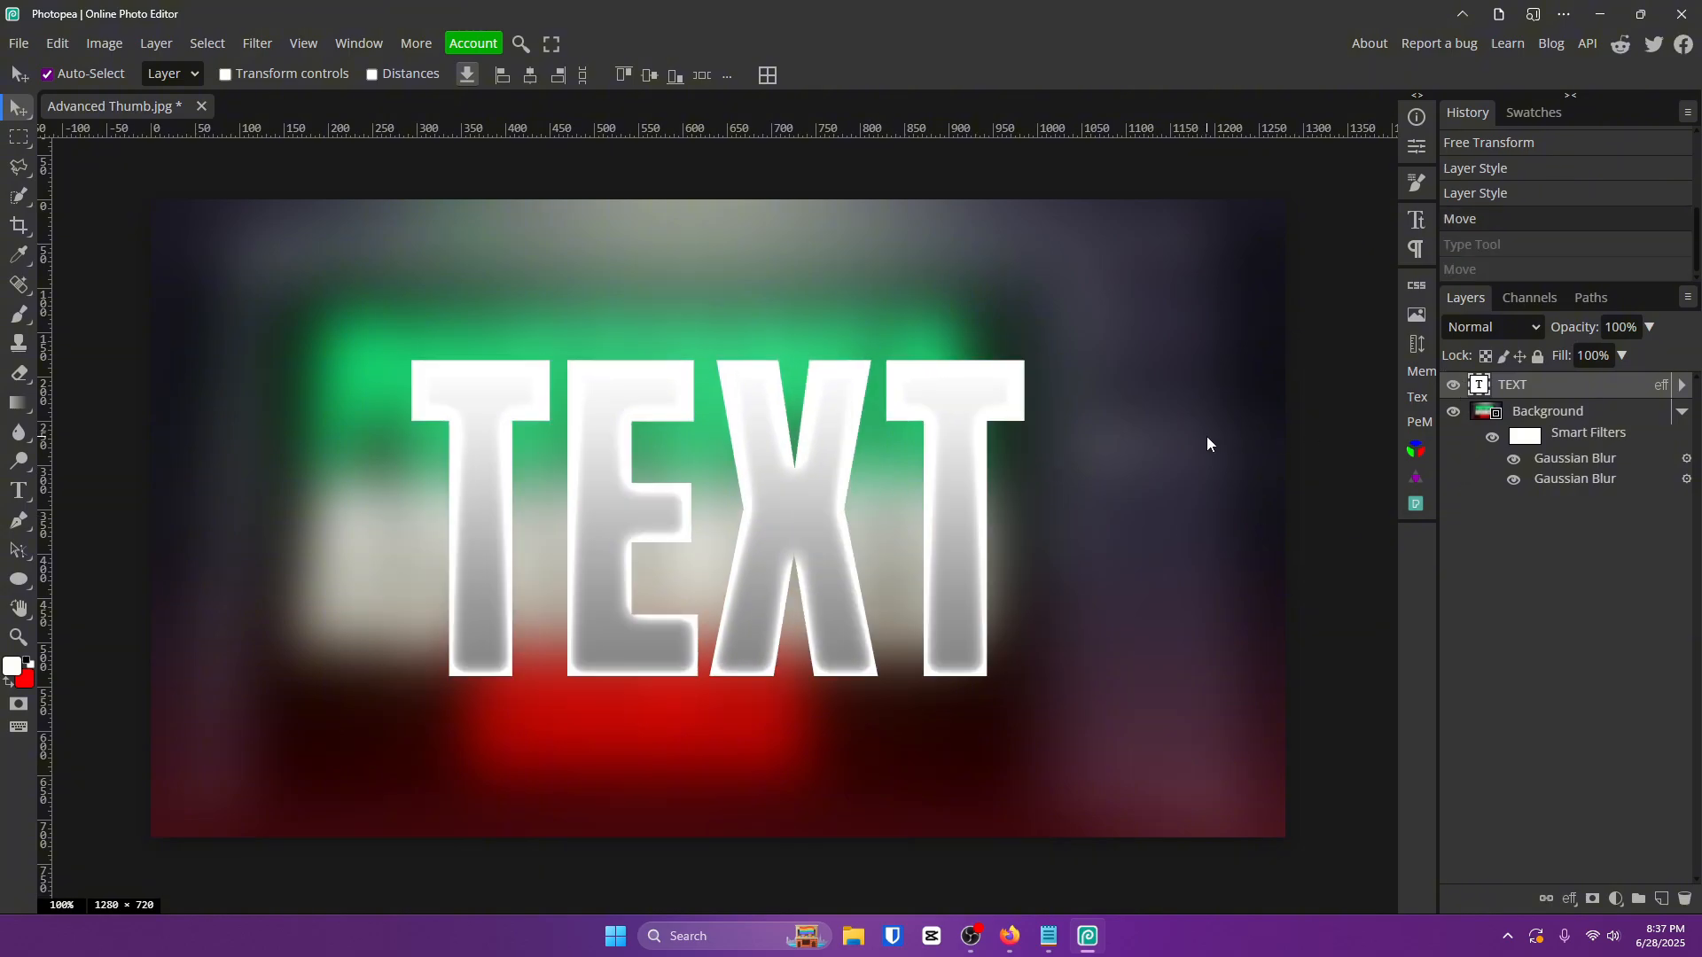
Convert the TEXT layer to a smart object and narrow its top edge with a Perspective transform.
right_click(1570, 394)
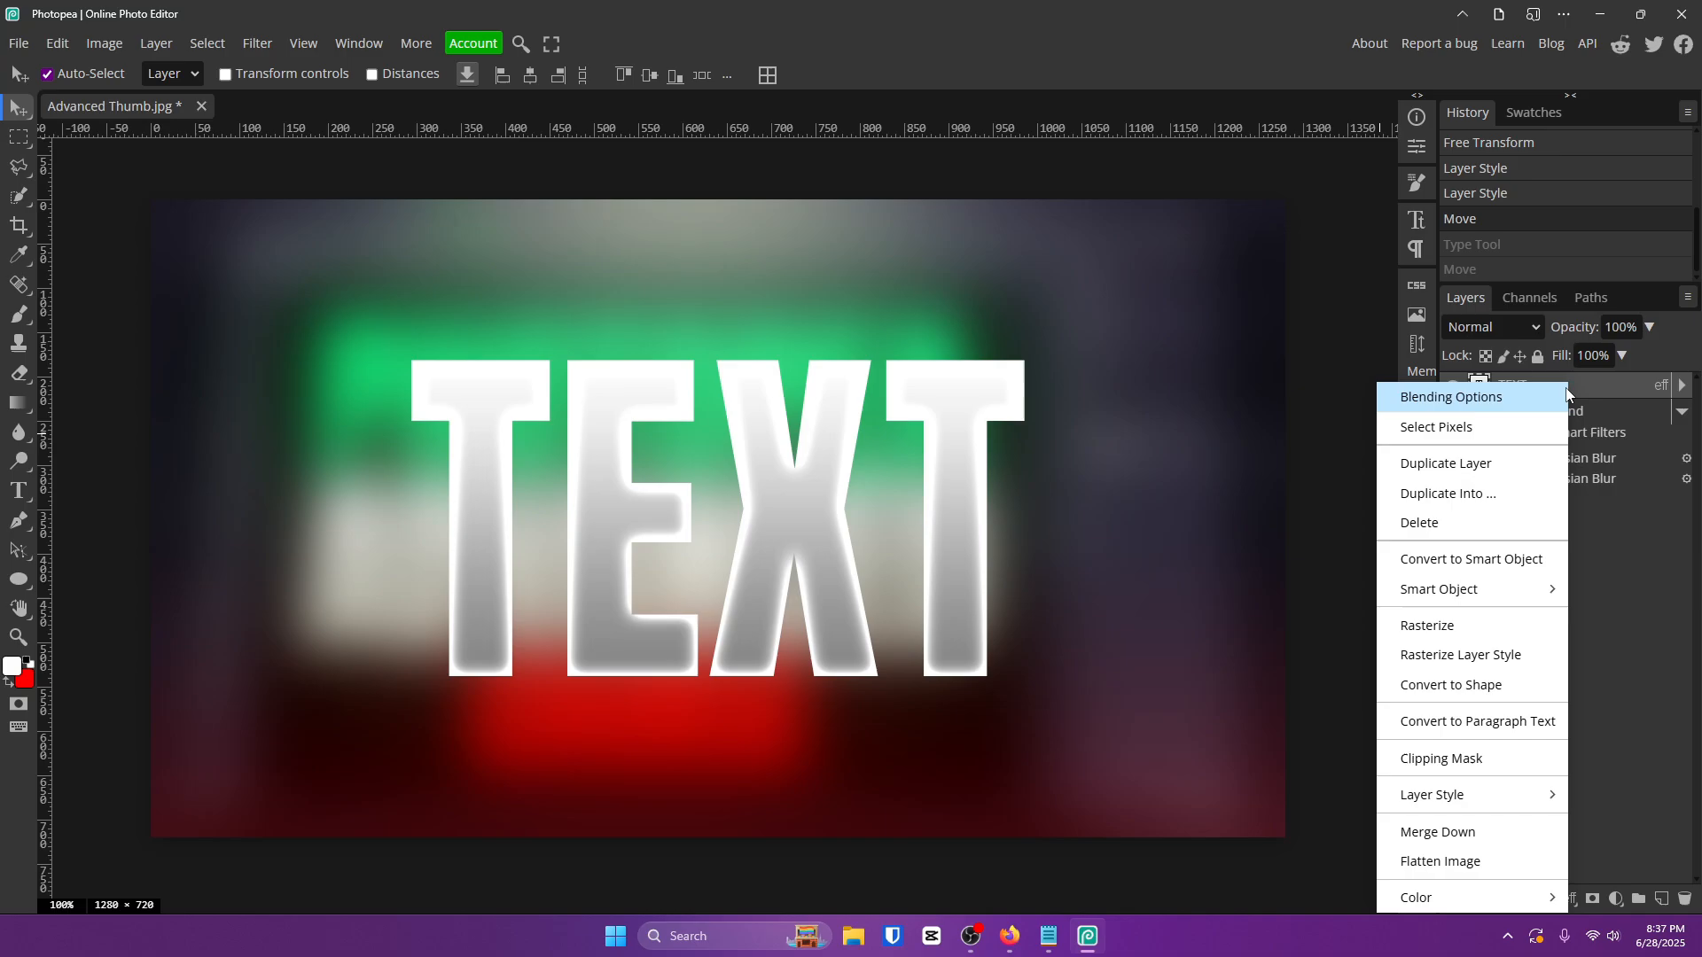
click(1507, 572)
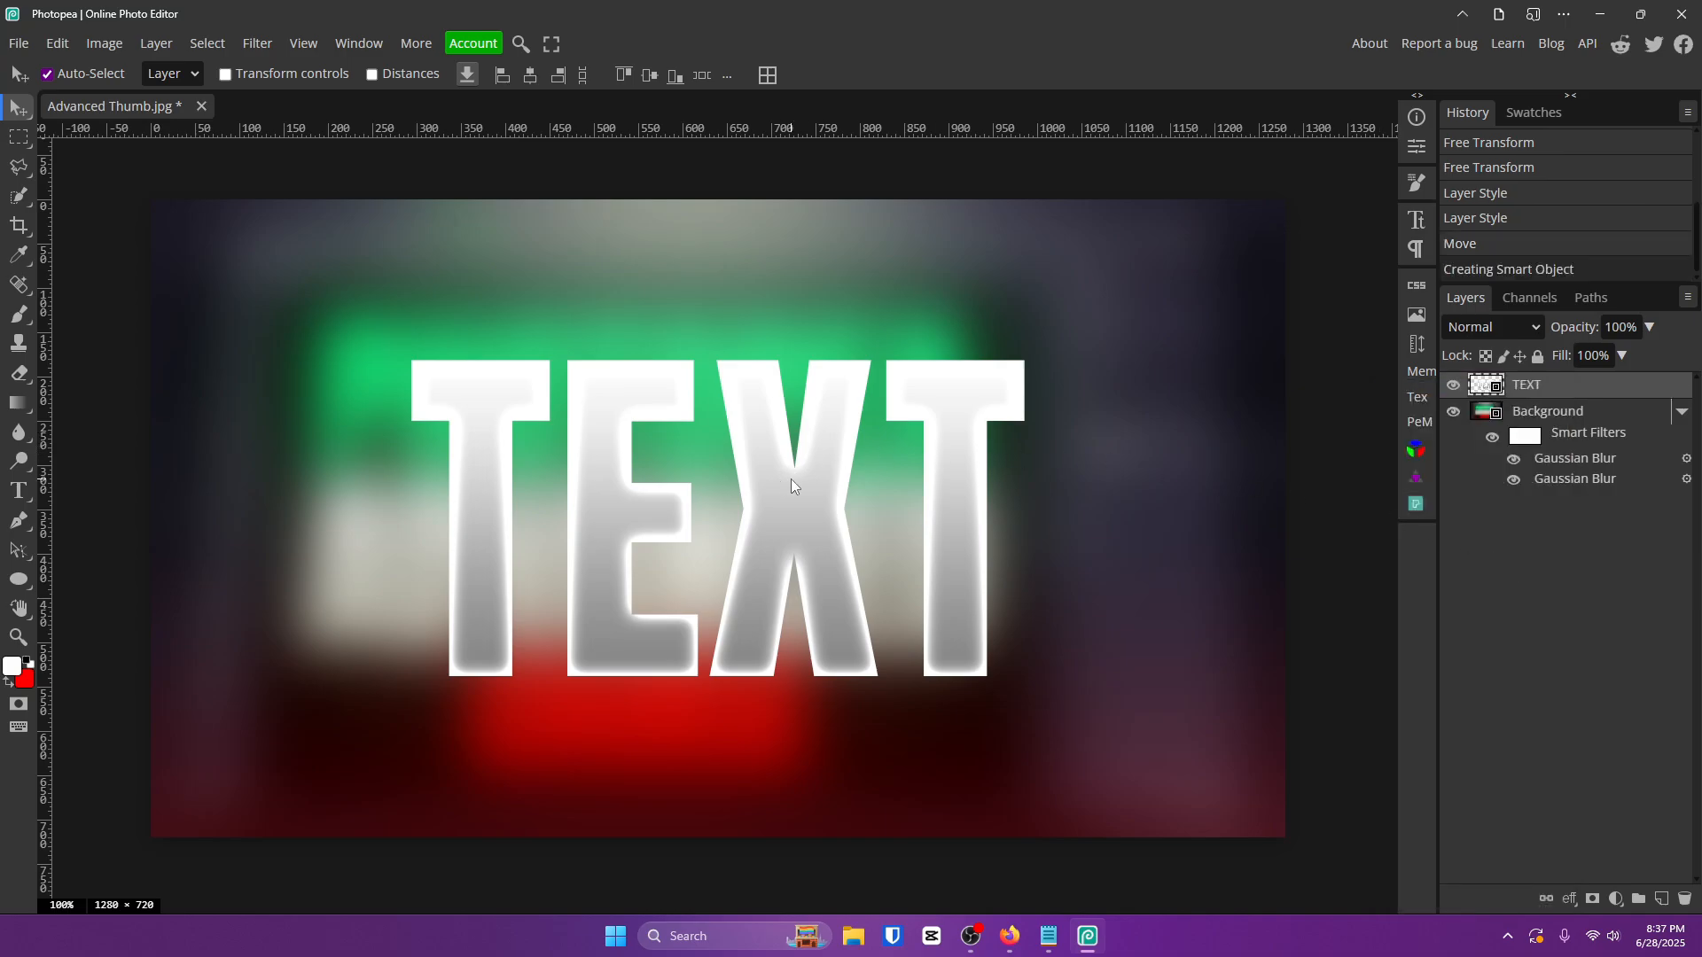
key(ctrl+t)
right_click(747, 455)
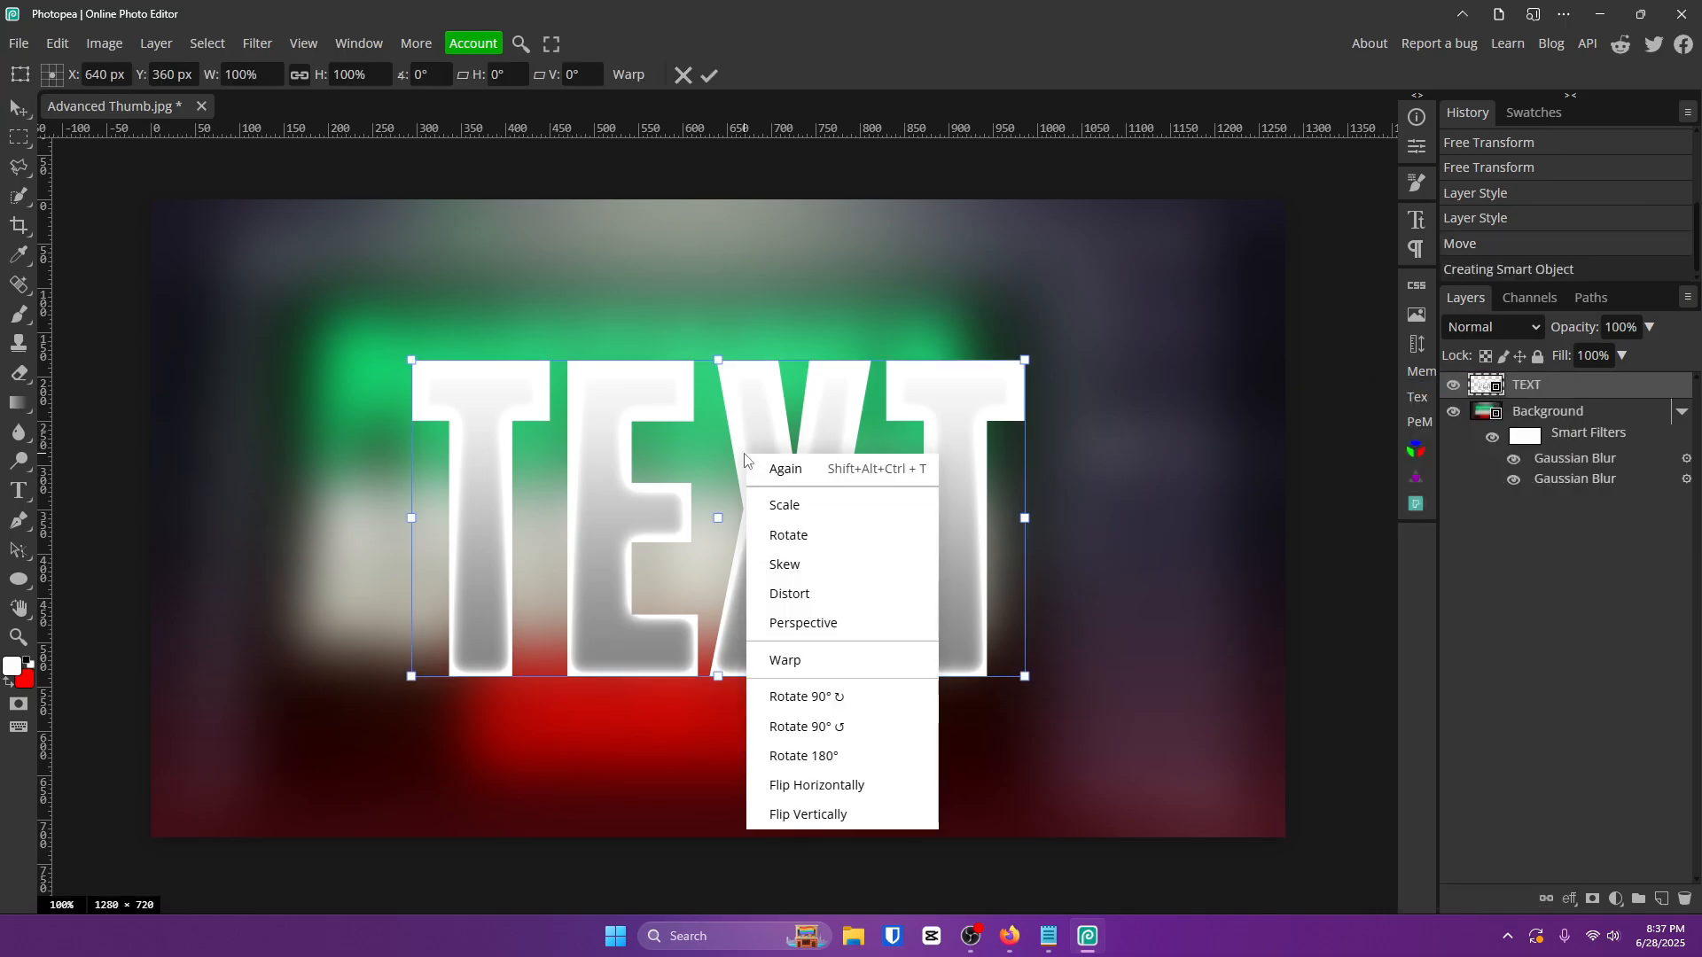
click(835, 624)
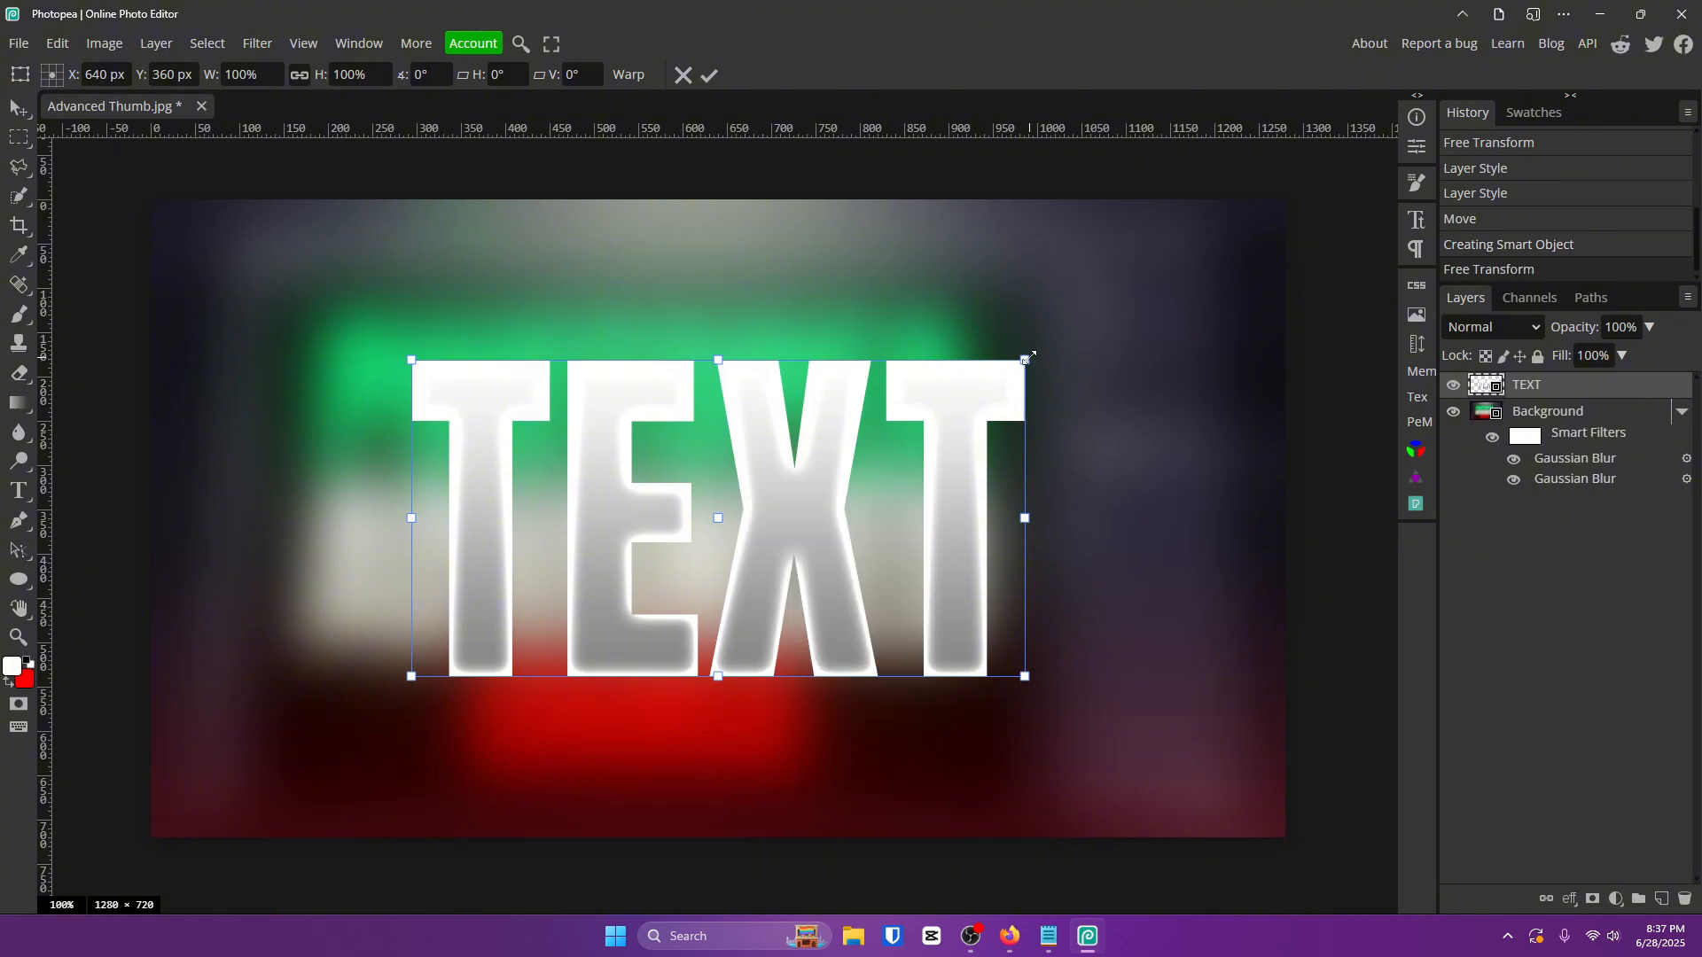
drag(1027, 358, 937, 360)
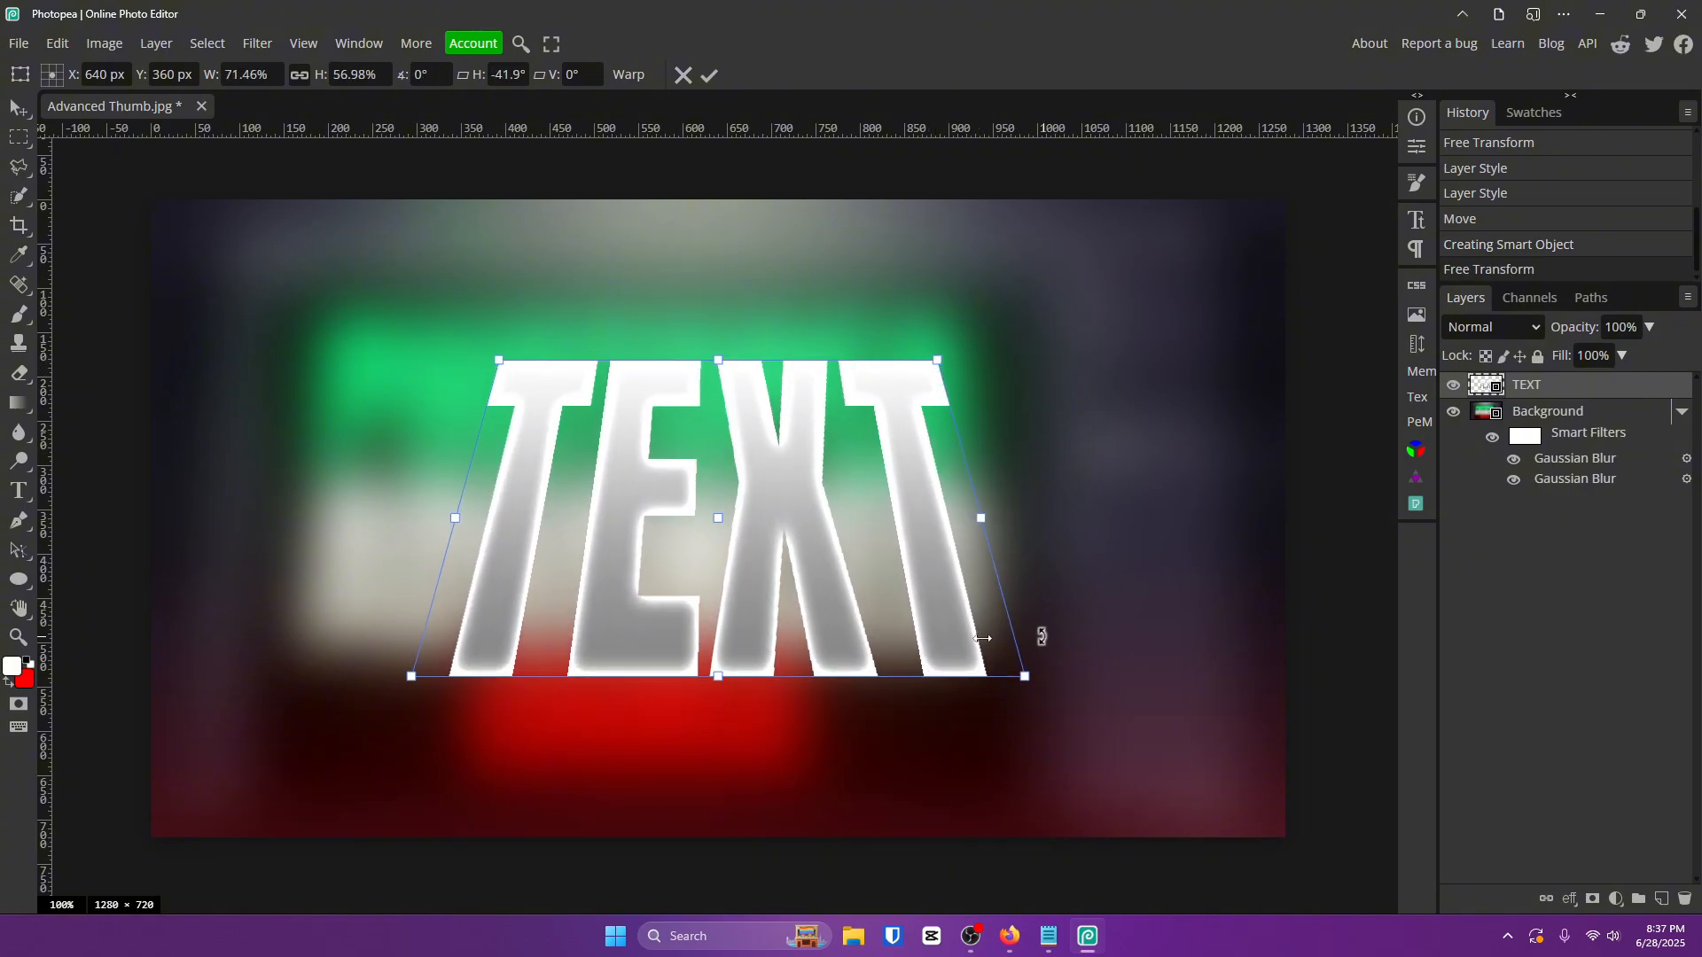
drag(1028, 682, 1174, 734)
drag(945, 662, 936, 661)
drag(1065, 520, 913, 502)
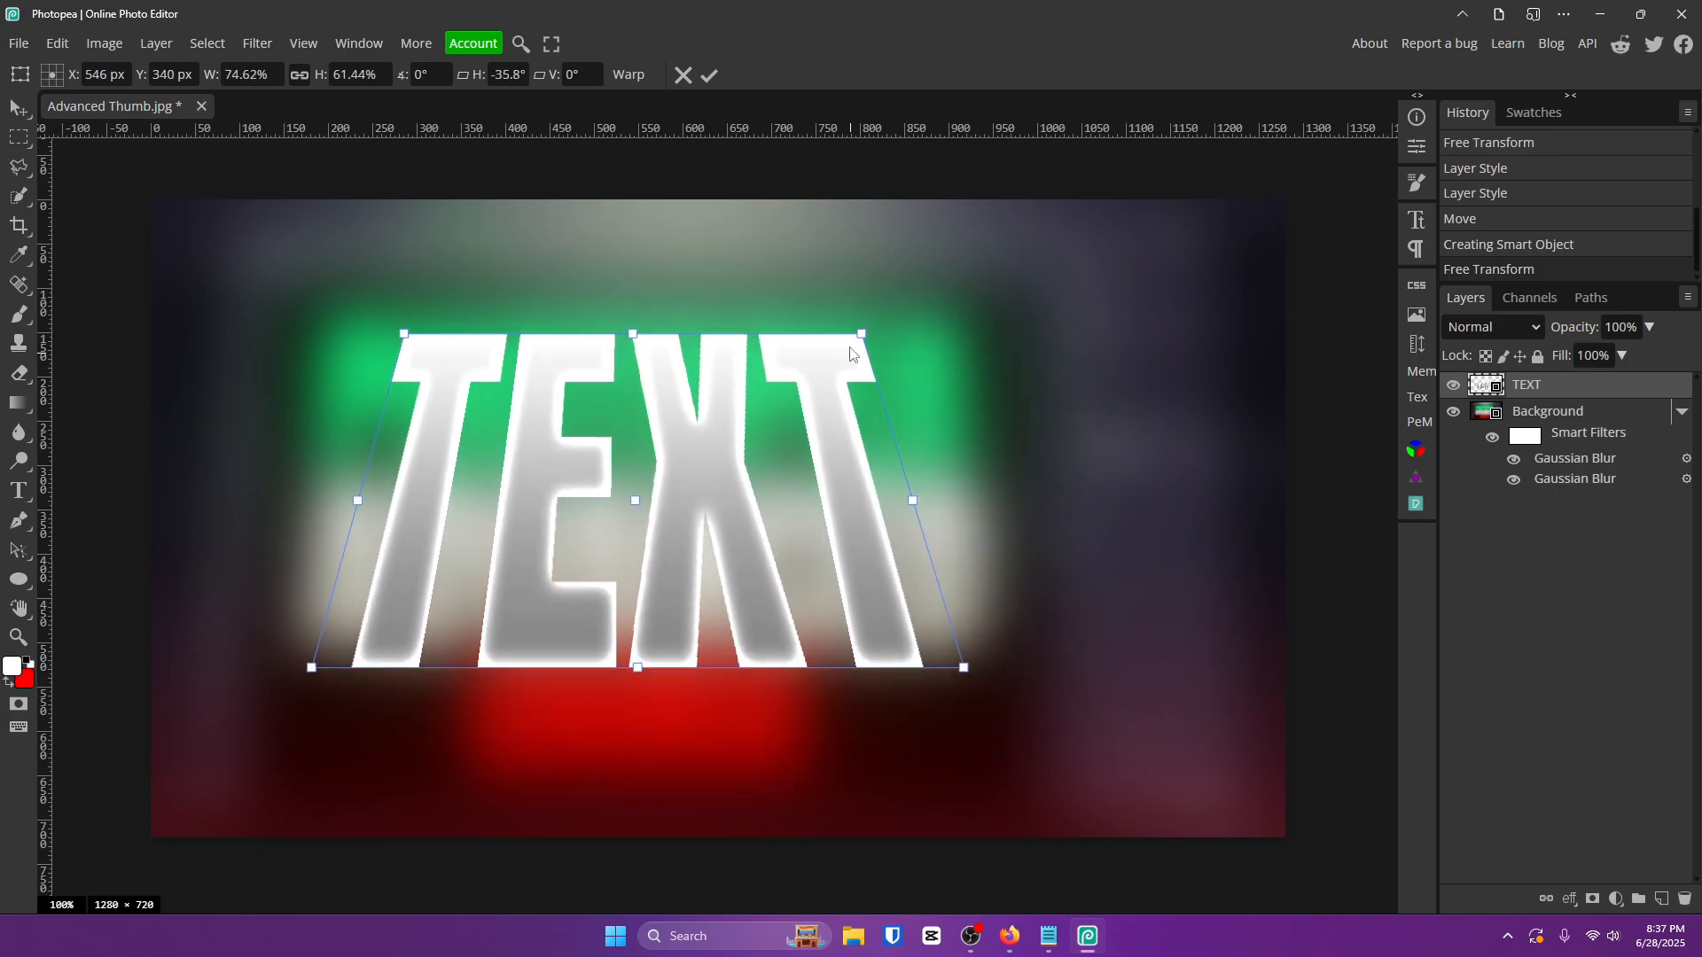
Widen the text's top edge in perspective, apply the transform, and undo the last change.
drag(864, 333, 1144, 208)
mouse_move(996, 392)
mouse_down()
mouse_move(1006, 419)
mouse_move(979, 417)
mouse_up()
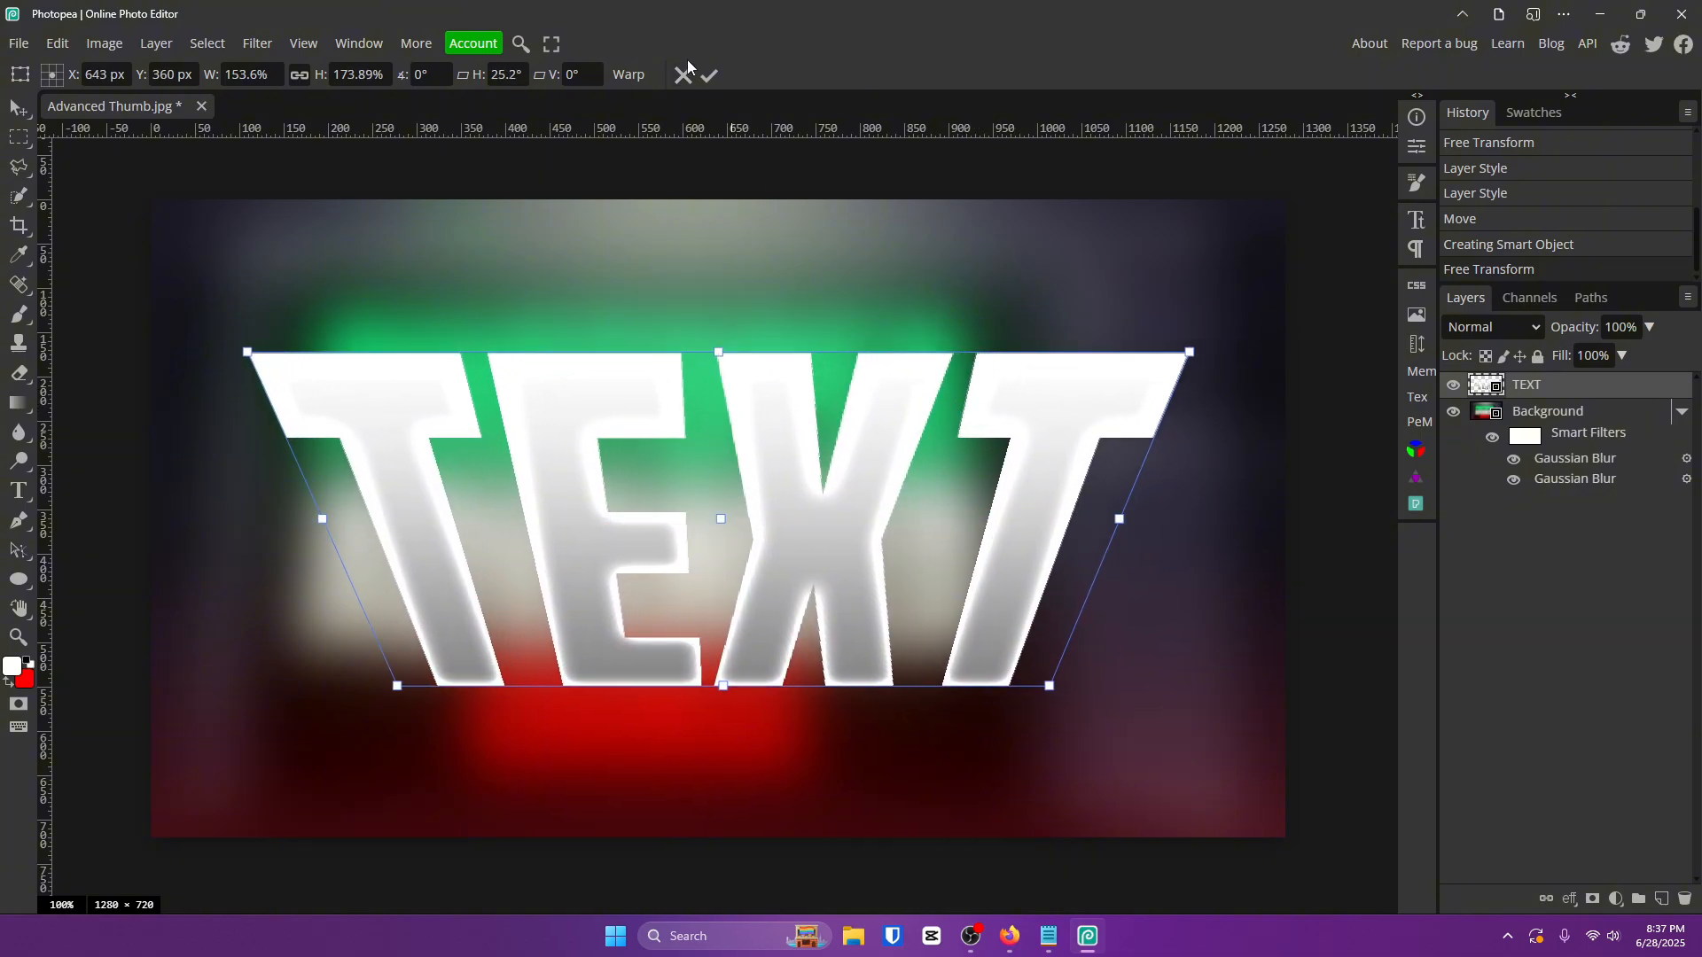
click(711, 76)
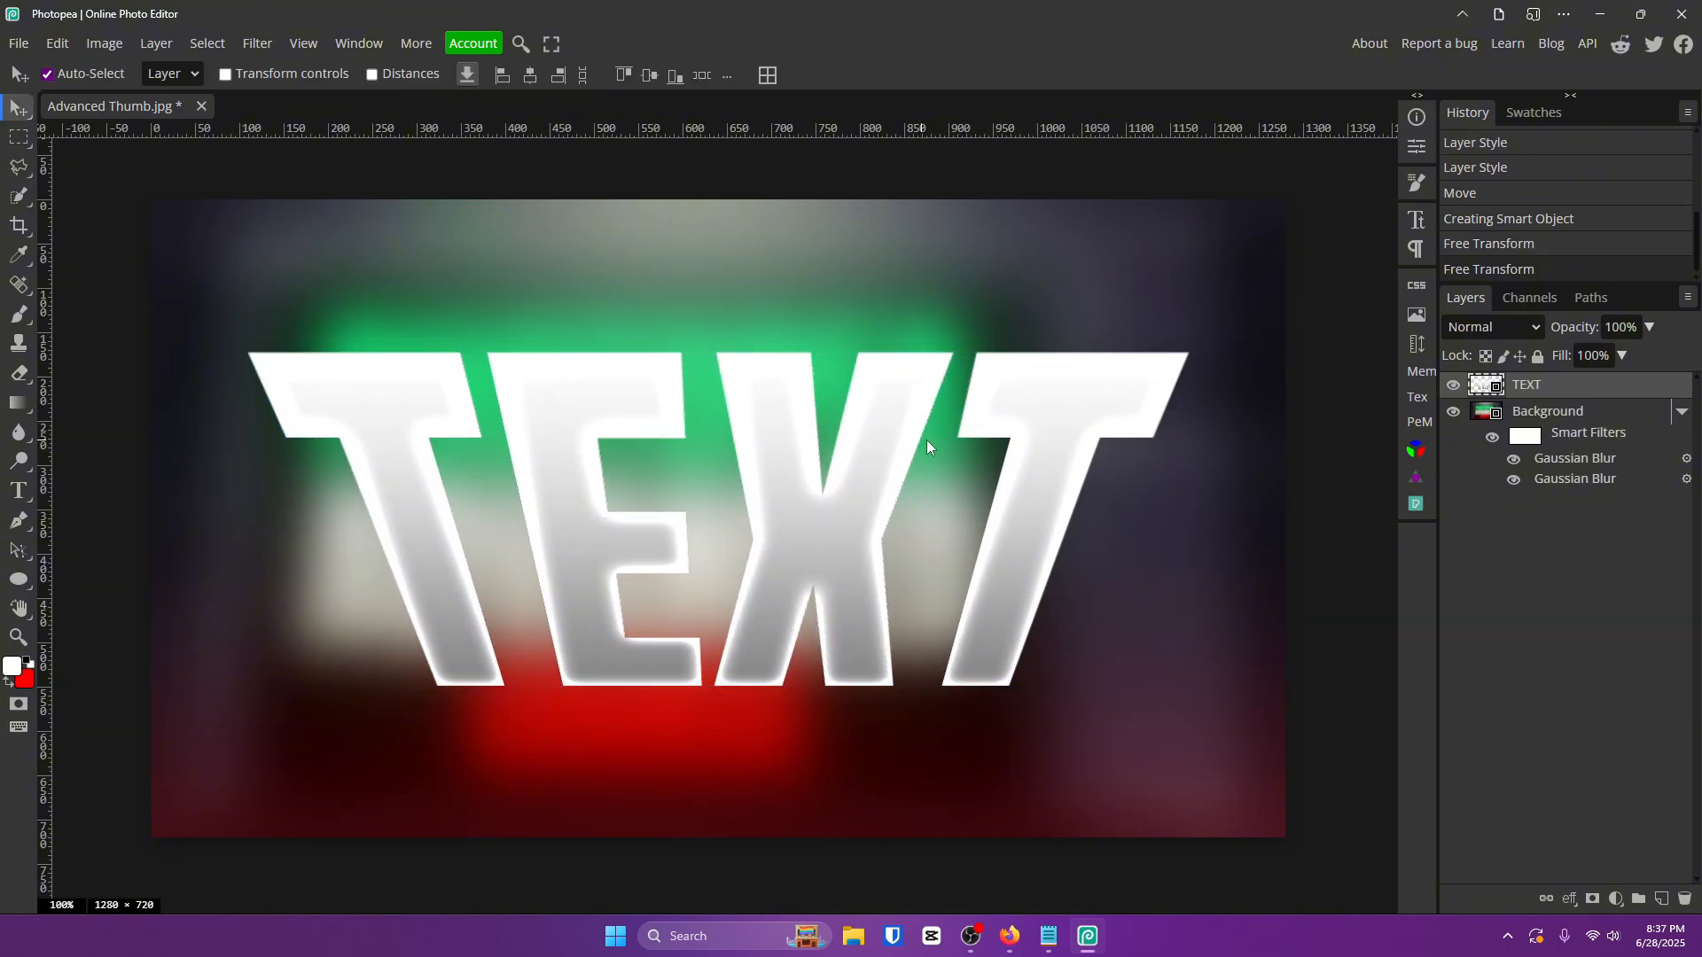
drag(886, 638, 794, 429)
key(ctrl+z)
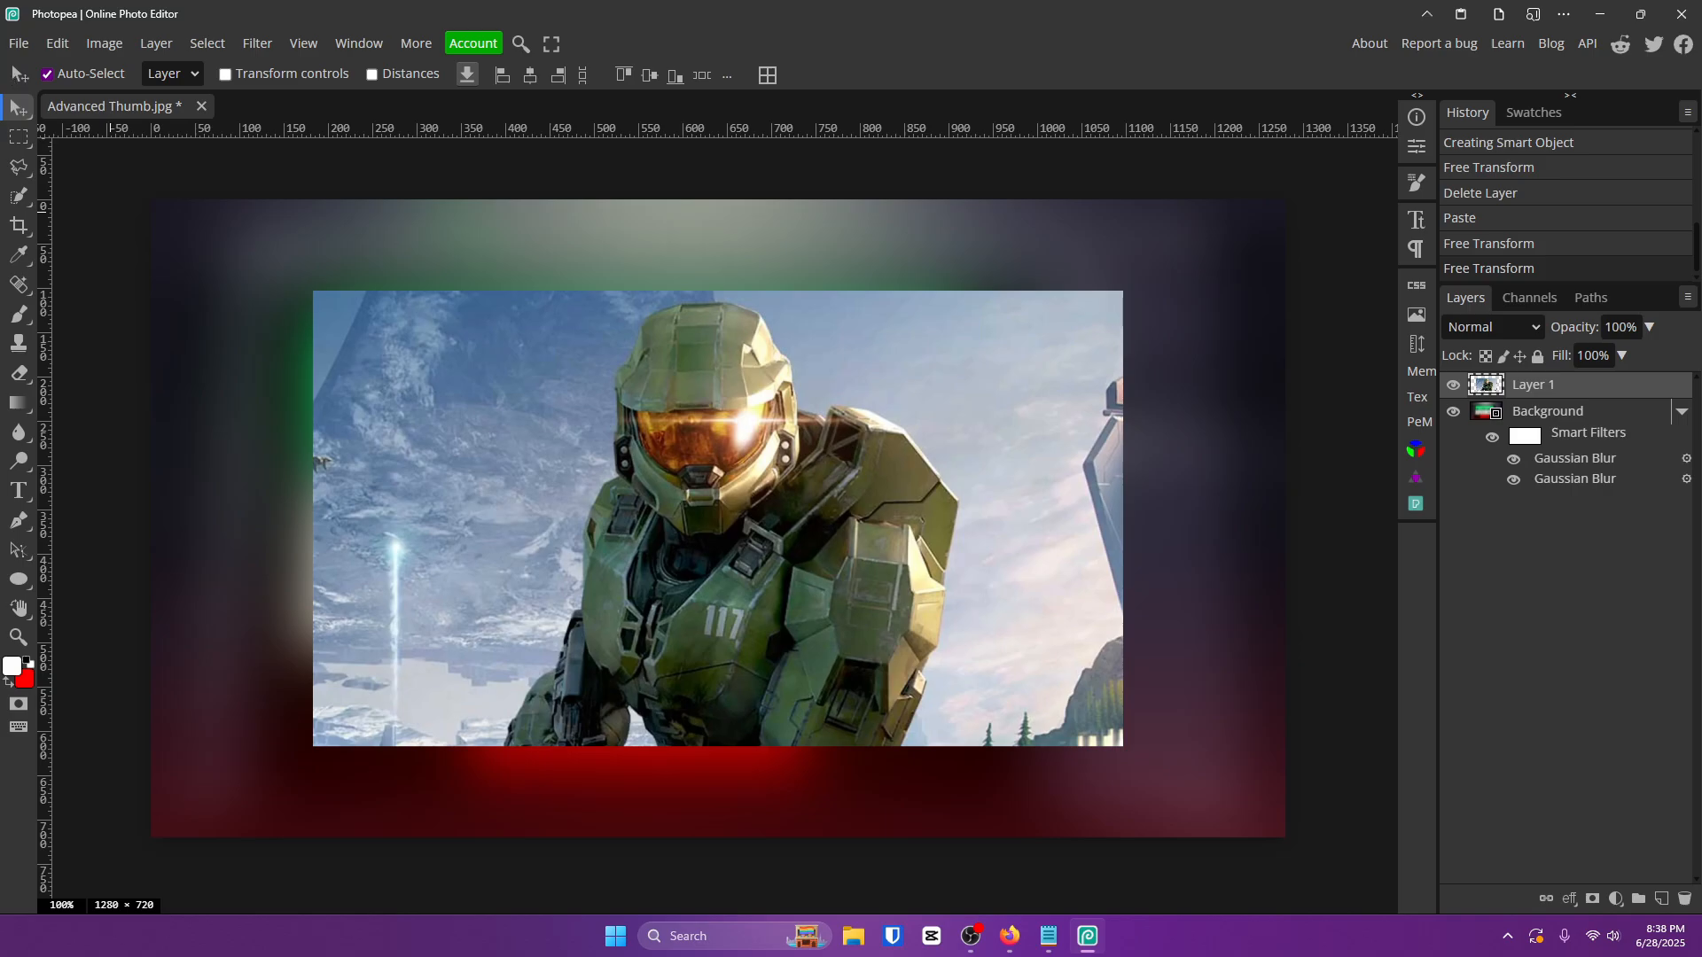
Start a Pen tool path just below the image's lower edge and trace the armored character's left-hand forearm up to the gun.
click(18, 521)
click(18, 637)
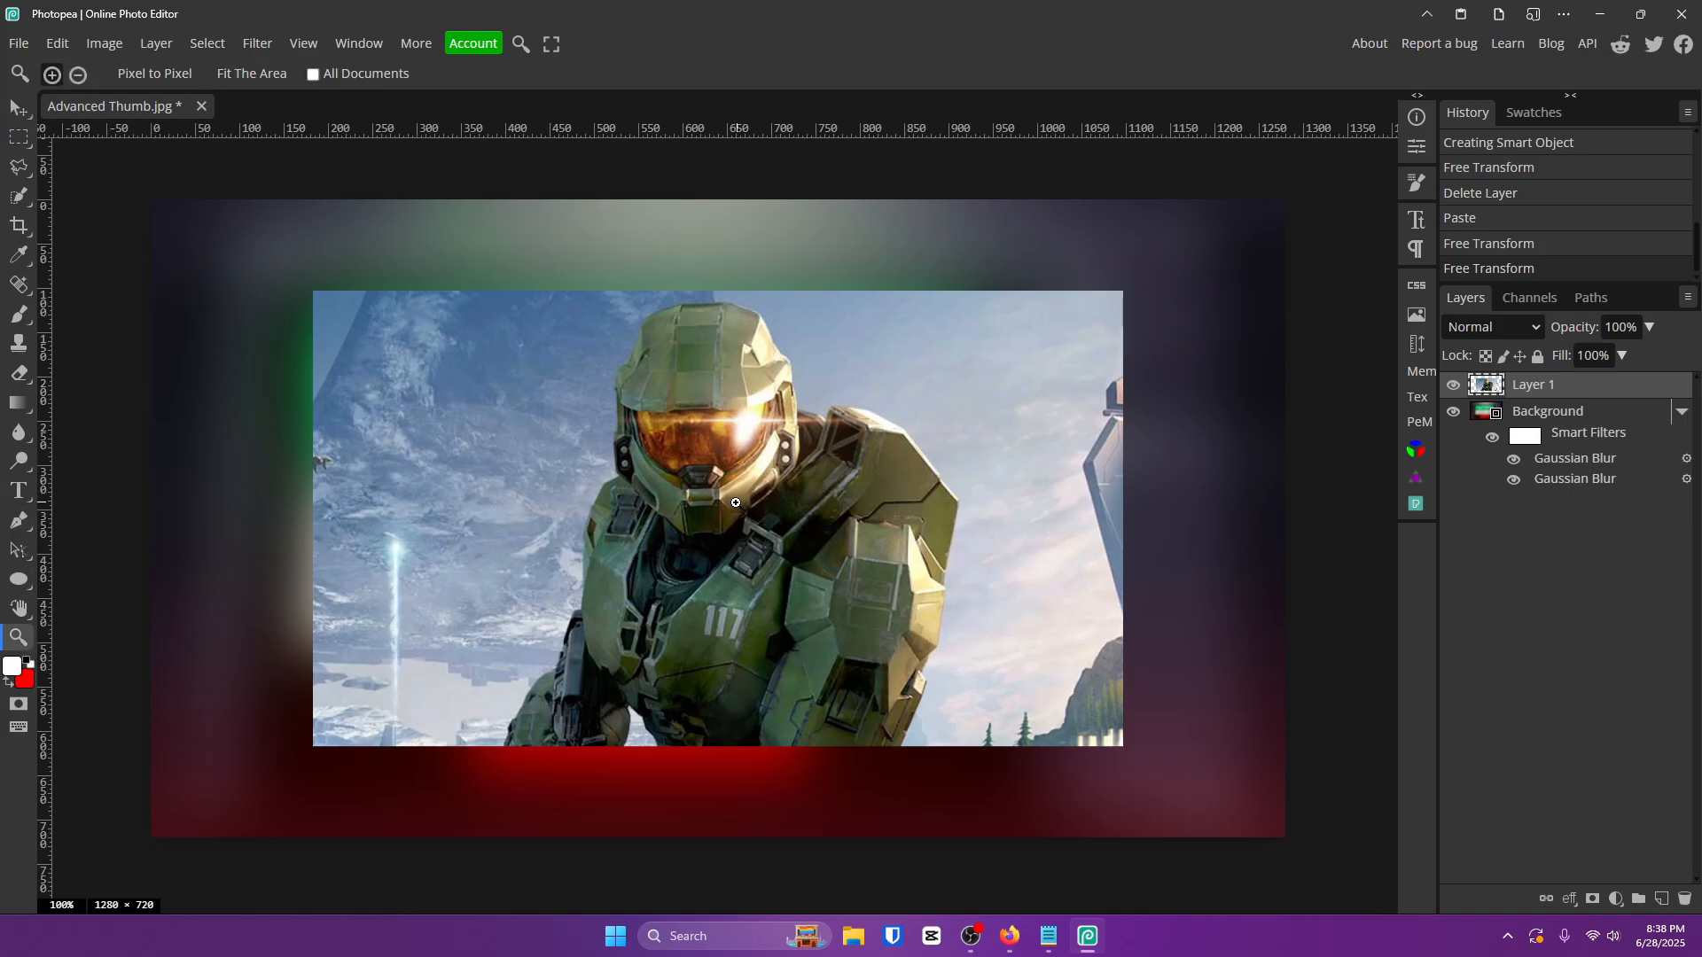
click(735, 503)
click(18, 522)
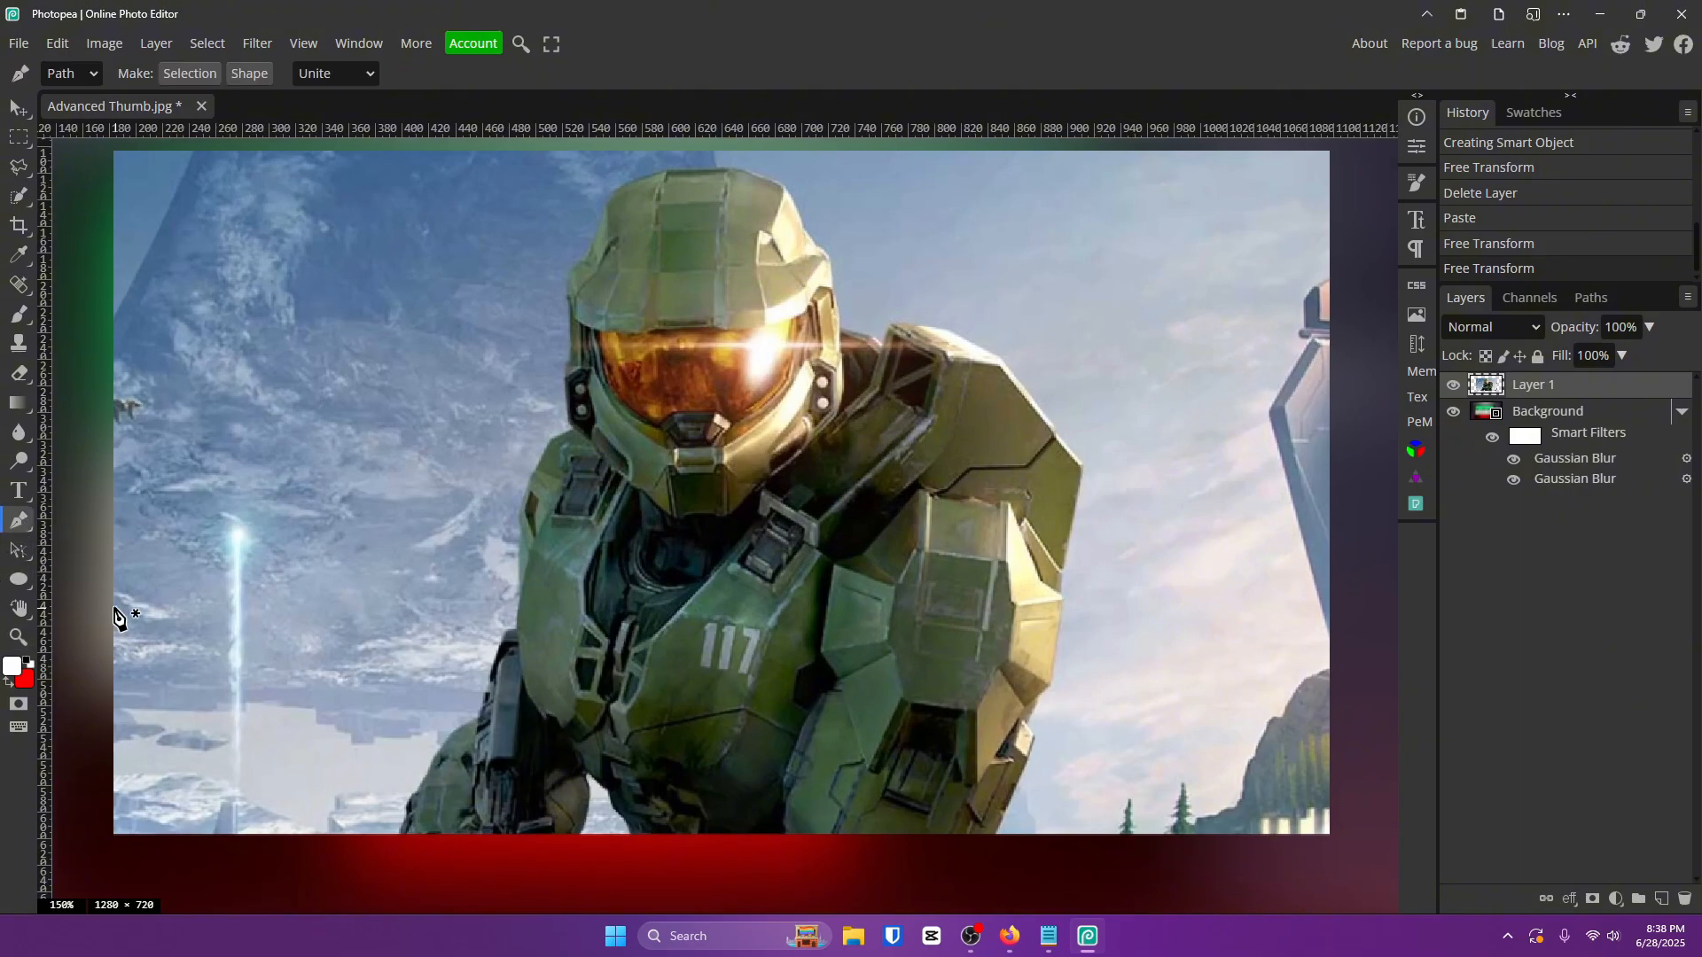
click(397, 842)
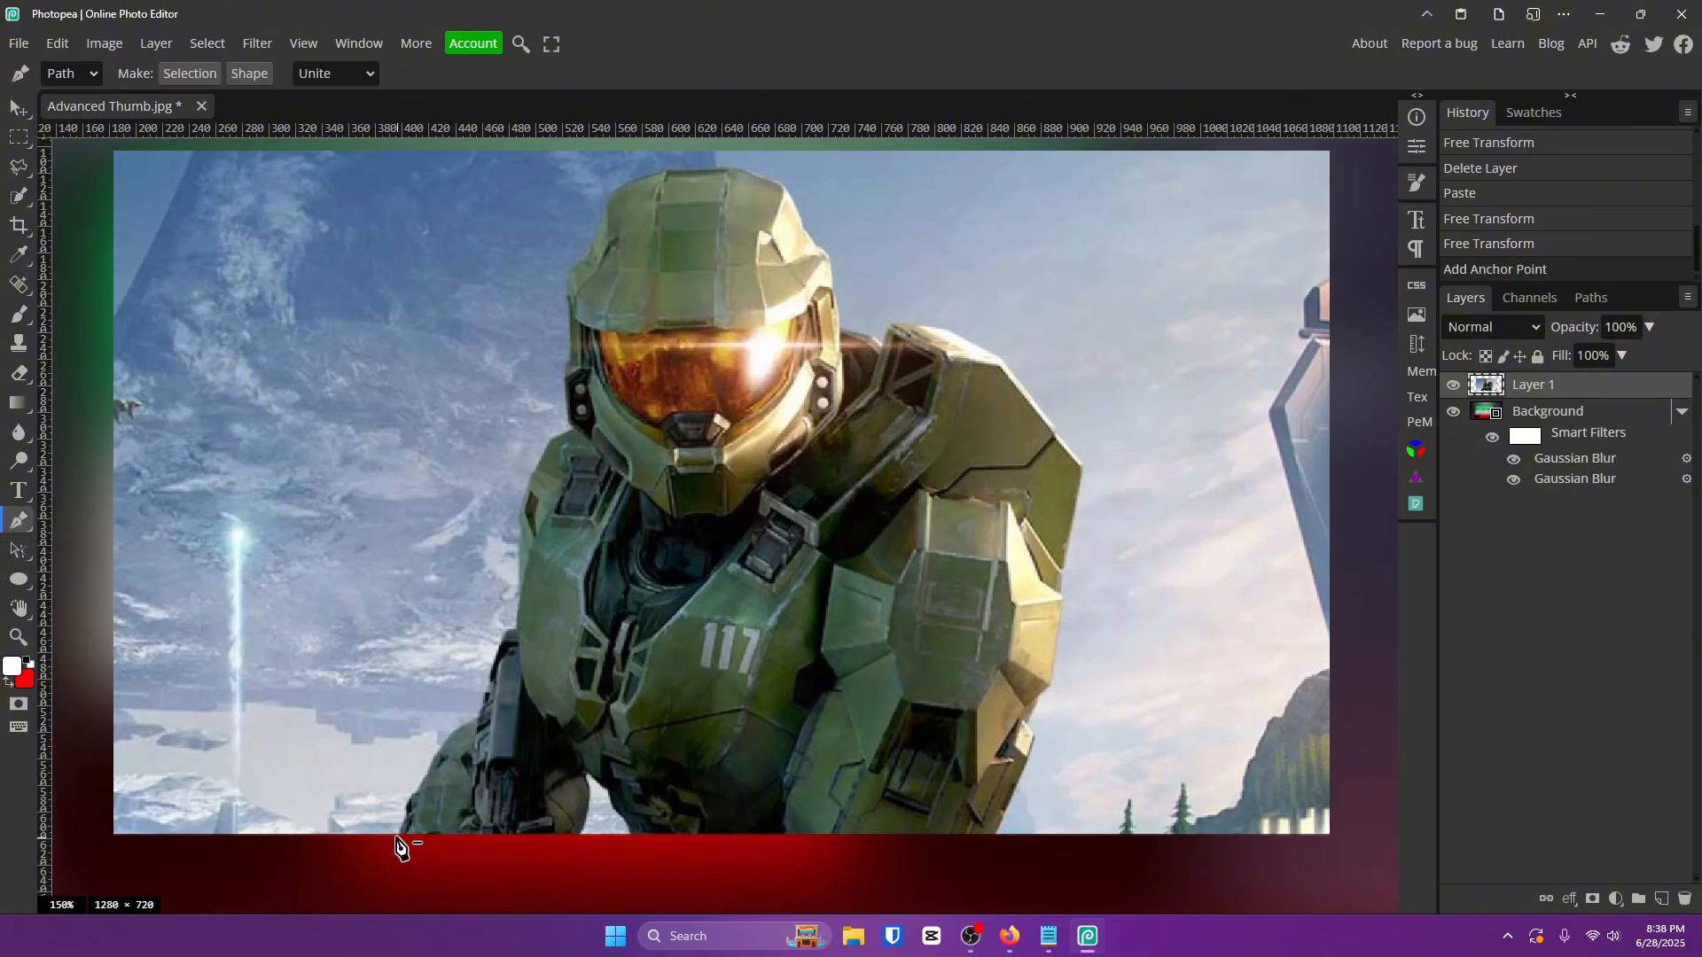
click(402, 826)
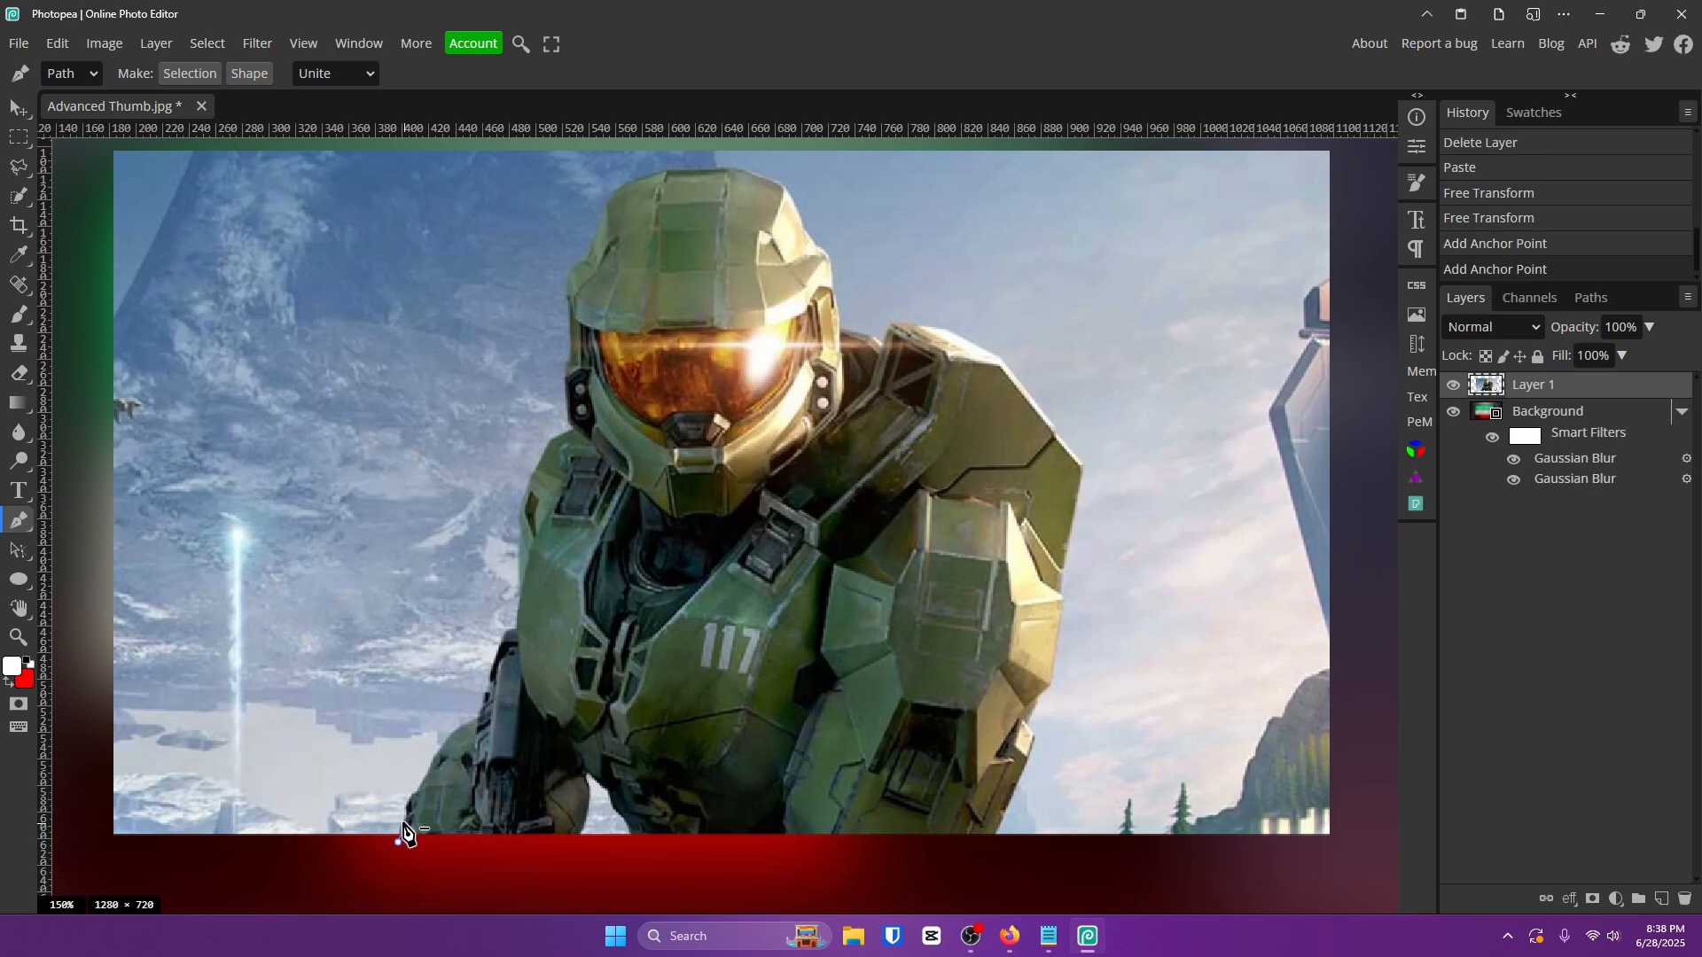
click(407, 812)
click(413, 799)
click(421, 785)
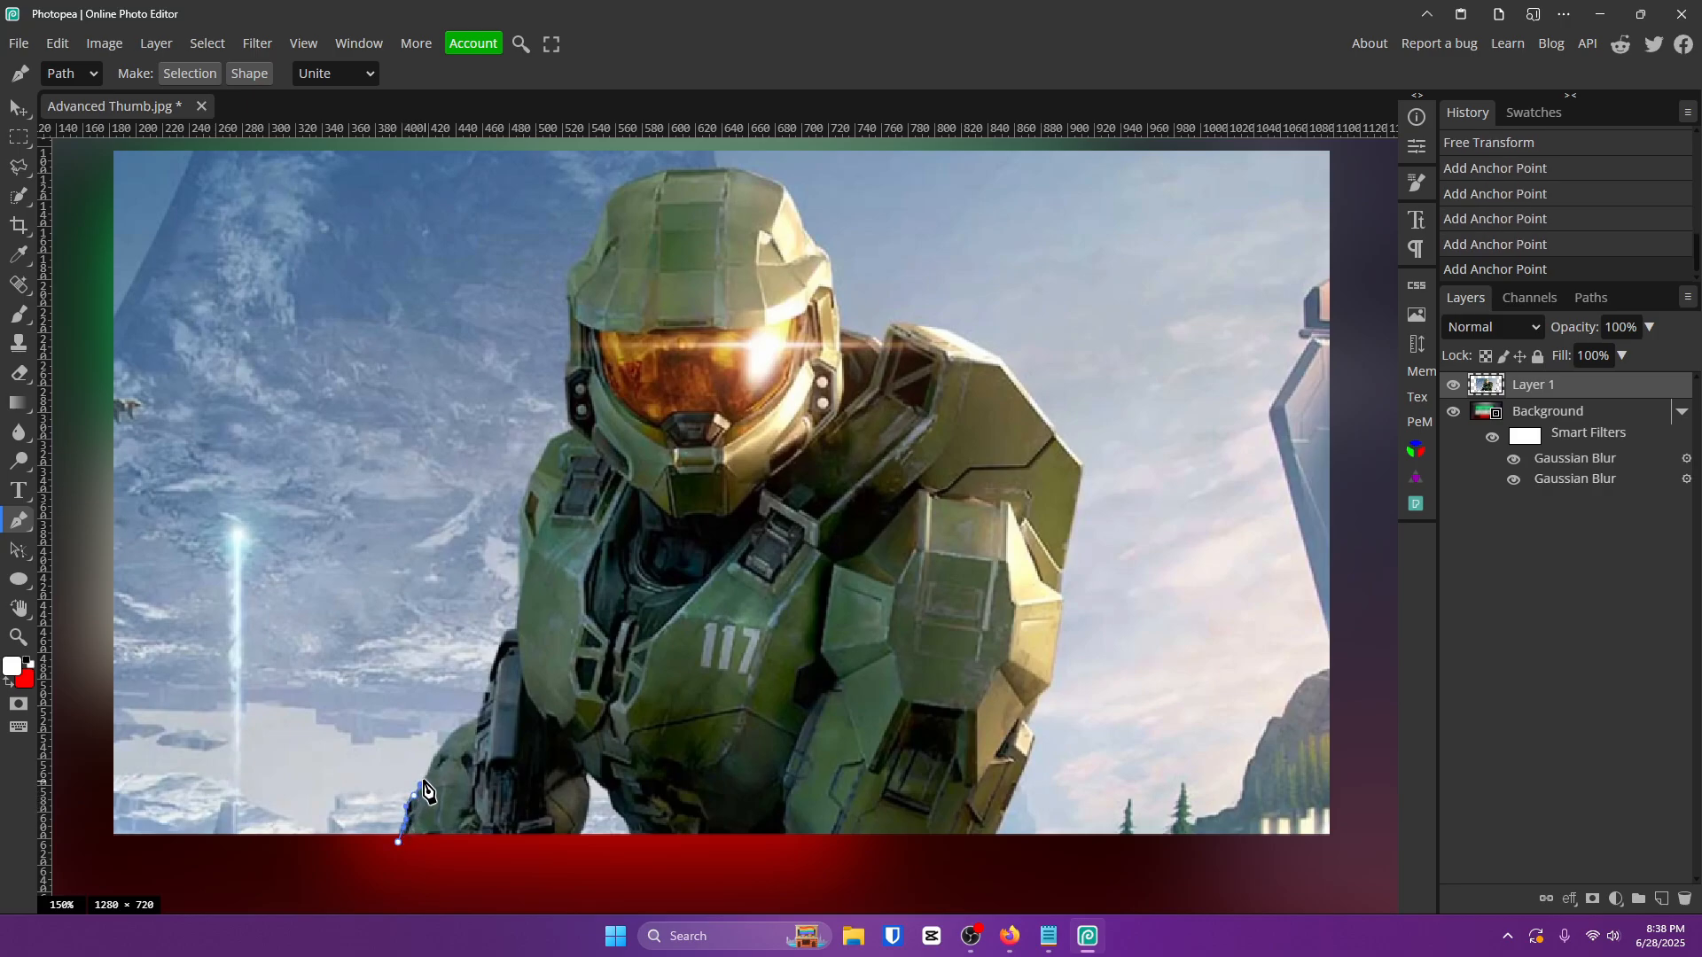
click(430, 773)
click(439, 754)
click(451, 738)
click(483, 709)
click(494, 676)
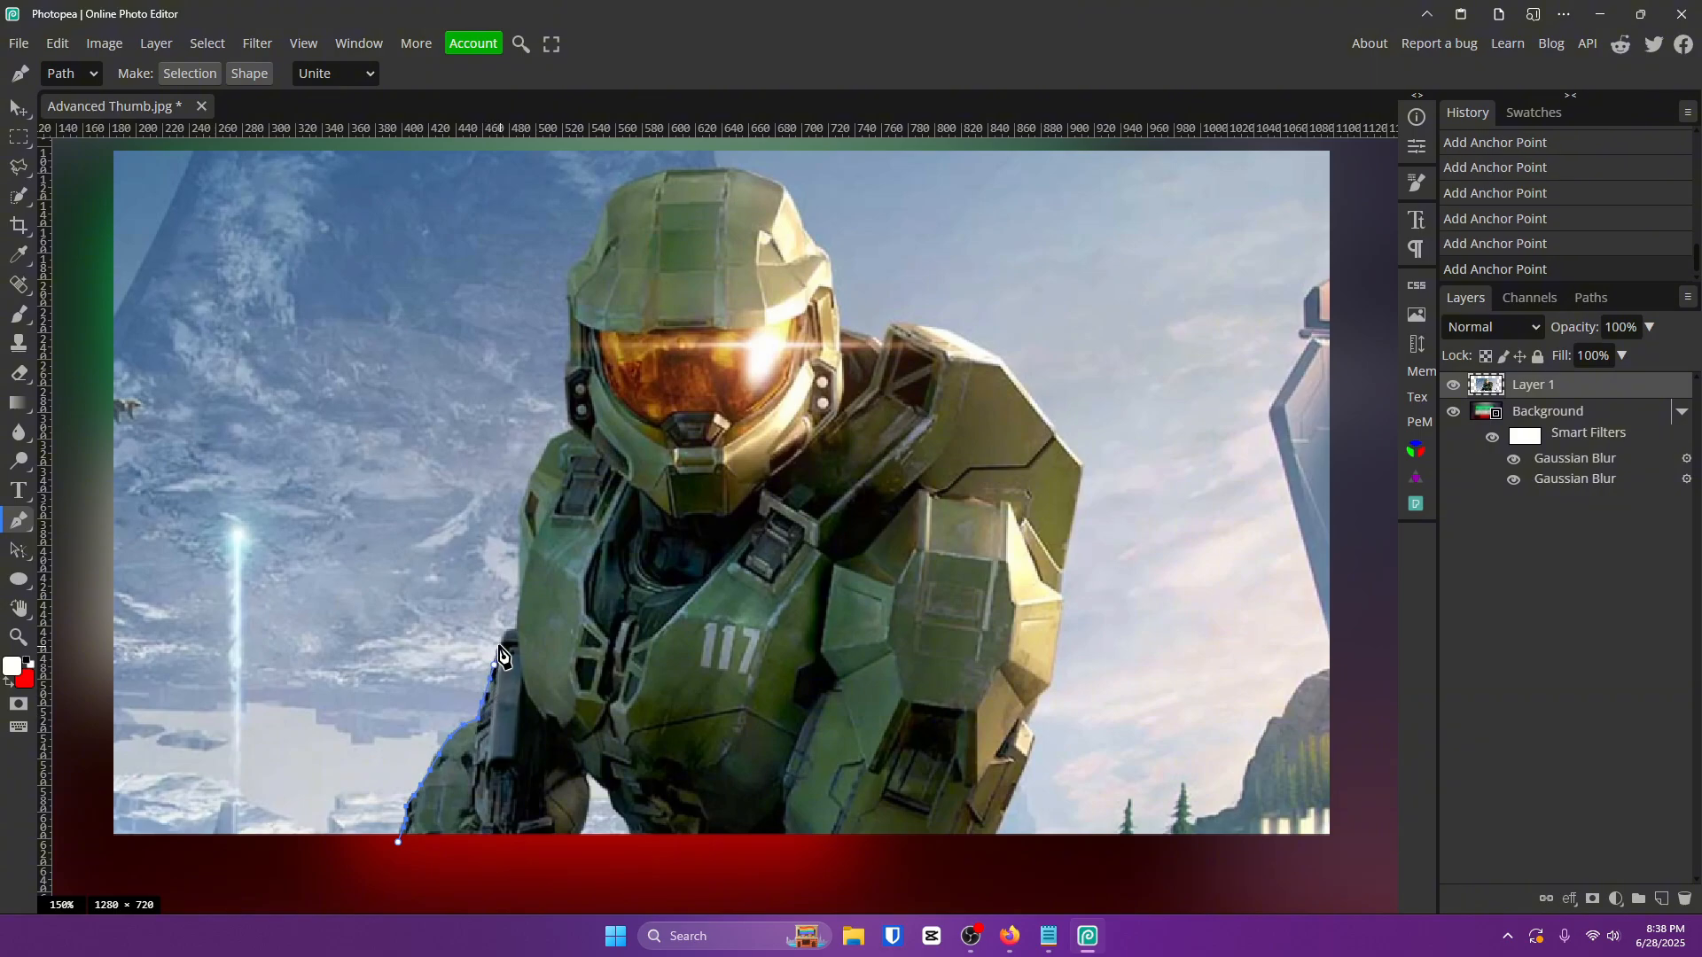
Continue the path up the gun, torso and left-hand shoulder to the base of the helmet's ear piece.
click(503, 632)
click(519, 610)
click(521, 537)
click(529, 484)
click(565, 434)
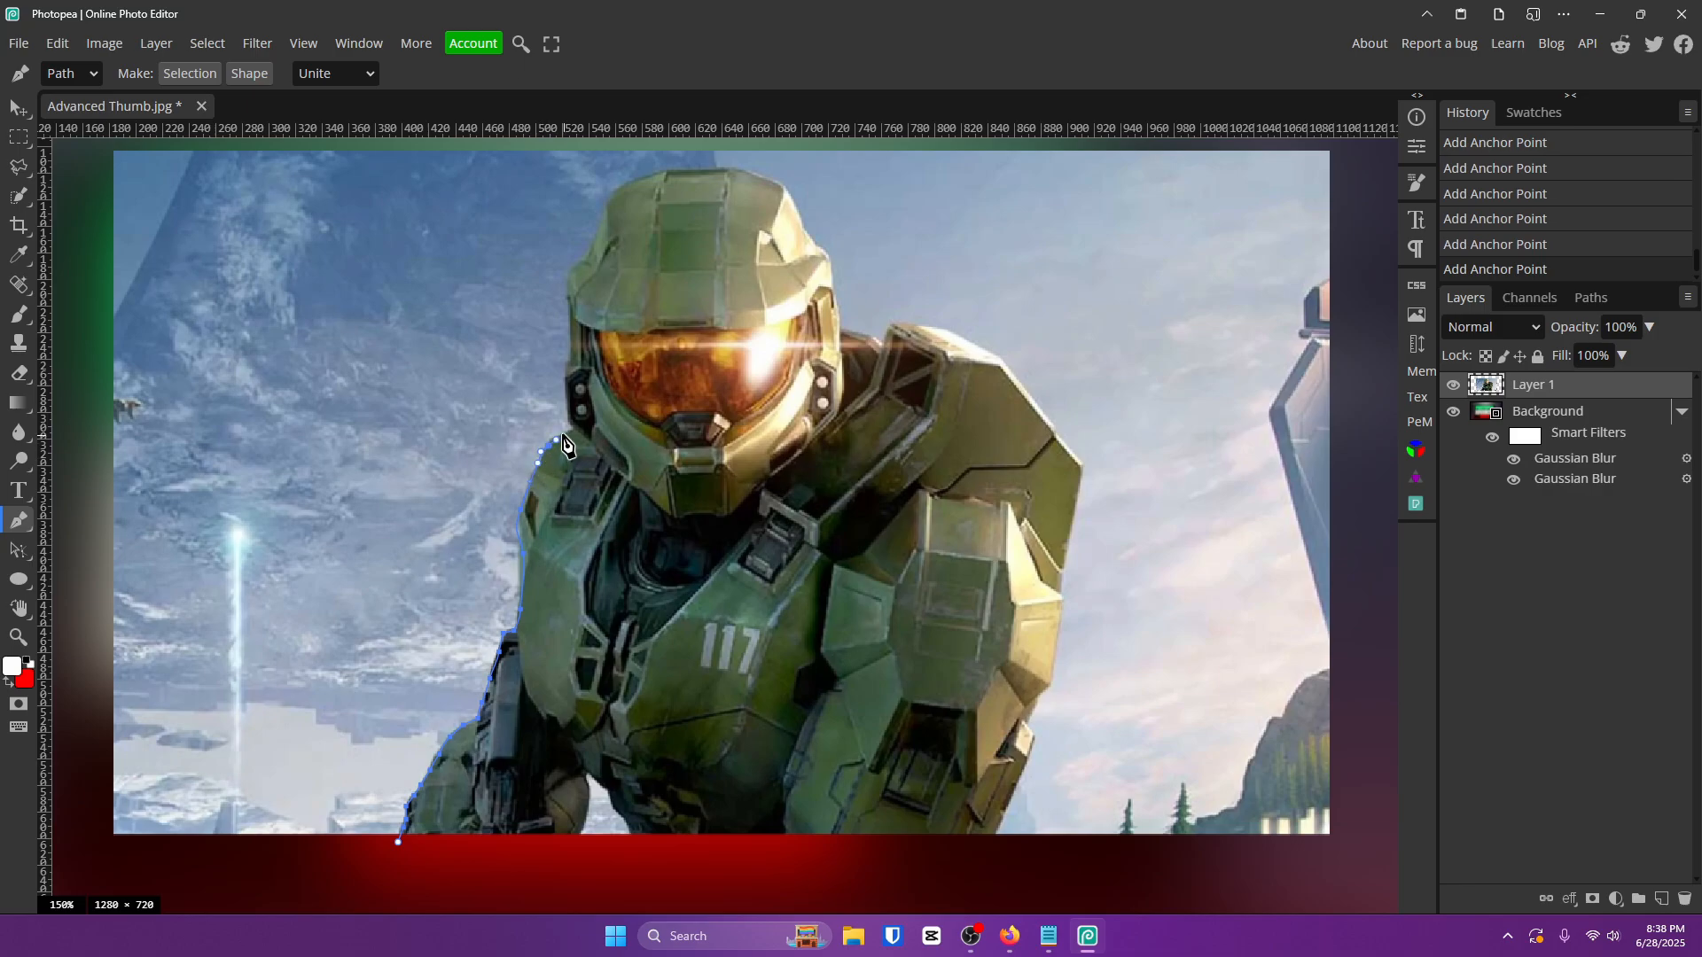
click(575, 427)
mouse_move(575, 426)
mouse_down()
mouse_move(780, 585)
mouse_move(289, 159)
mouse_move(658, 594)
mouse_move(568, 447)
mouse_move(596, 506)
mouse_move(562, 482)
mouse_move(600, 437)
mouse_move(574, 436)
mouse_up()
click(20, 637)
click(19, 521)
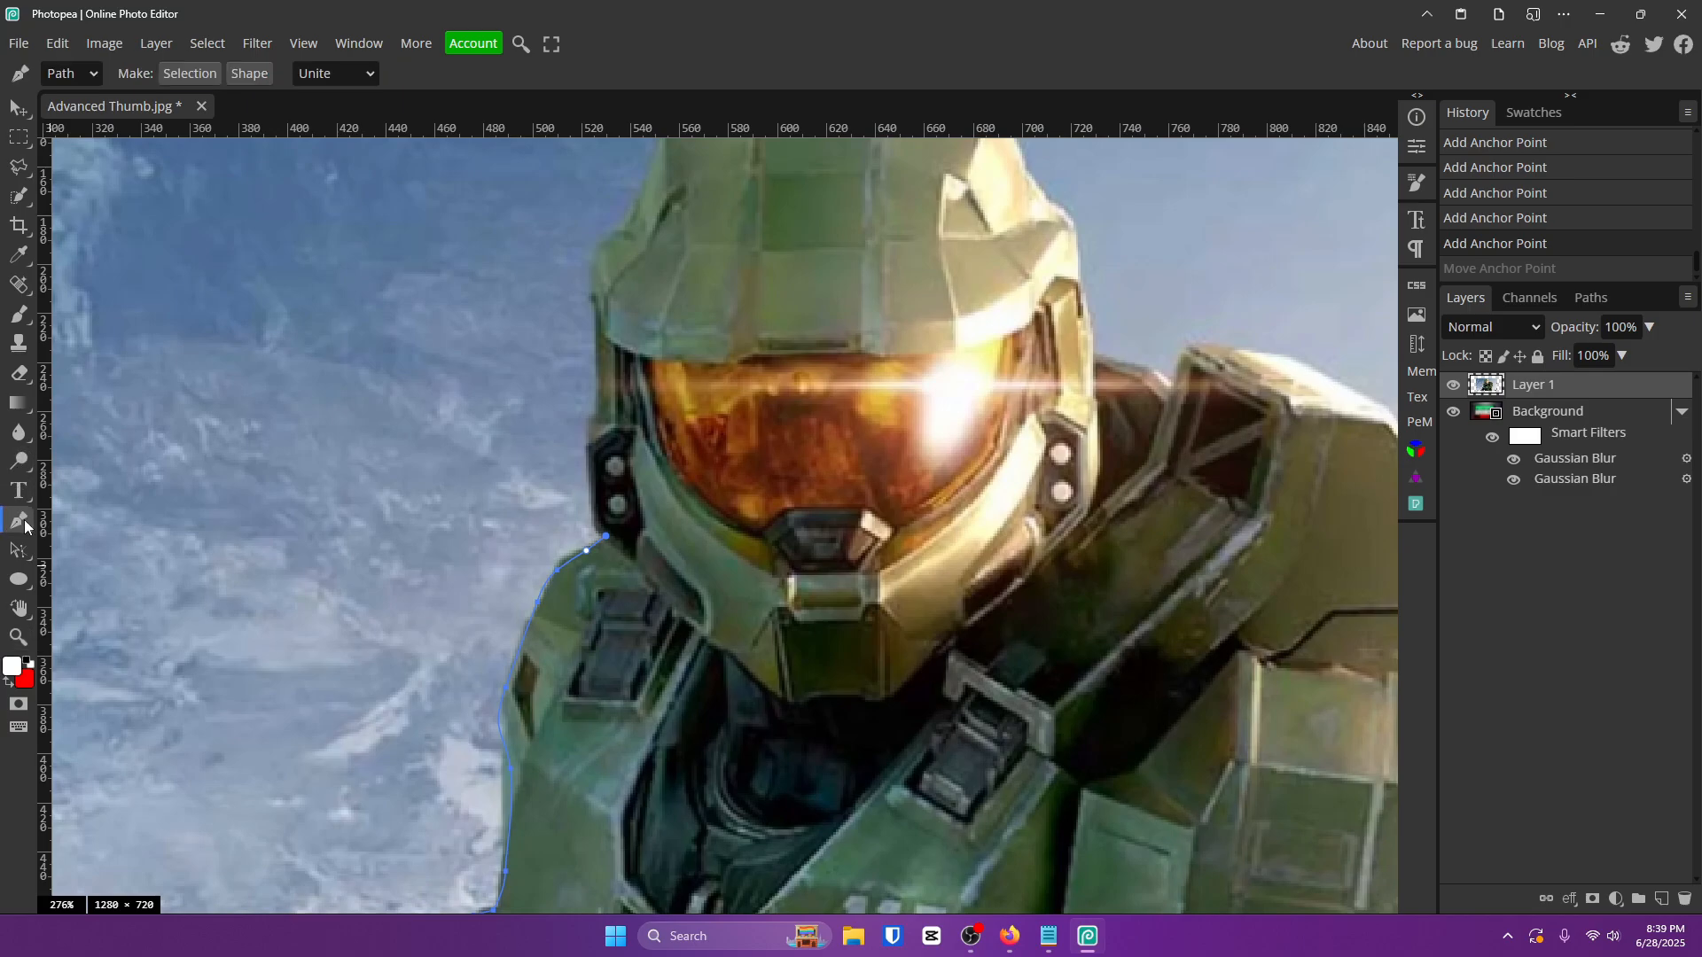
click(588, 507)
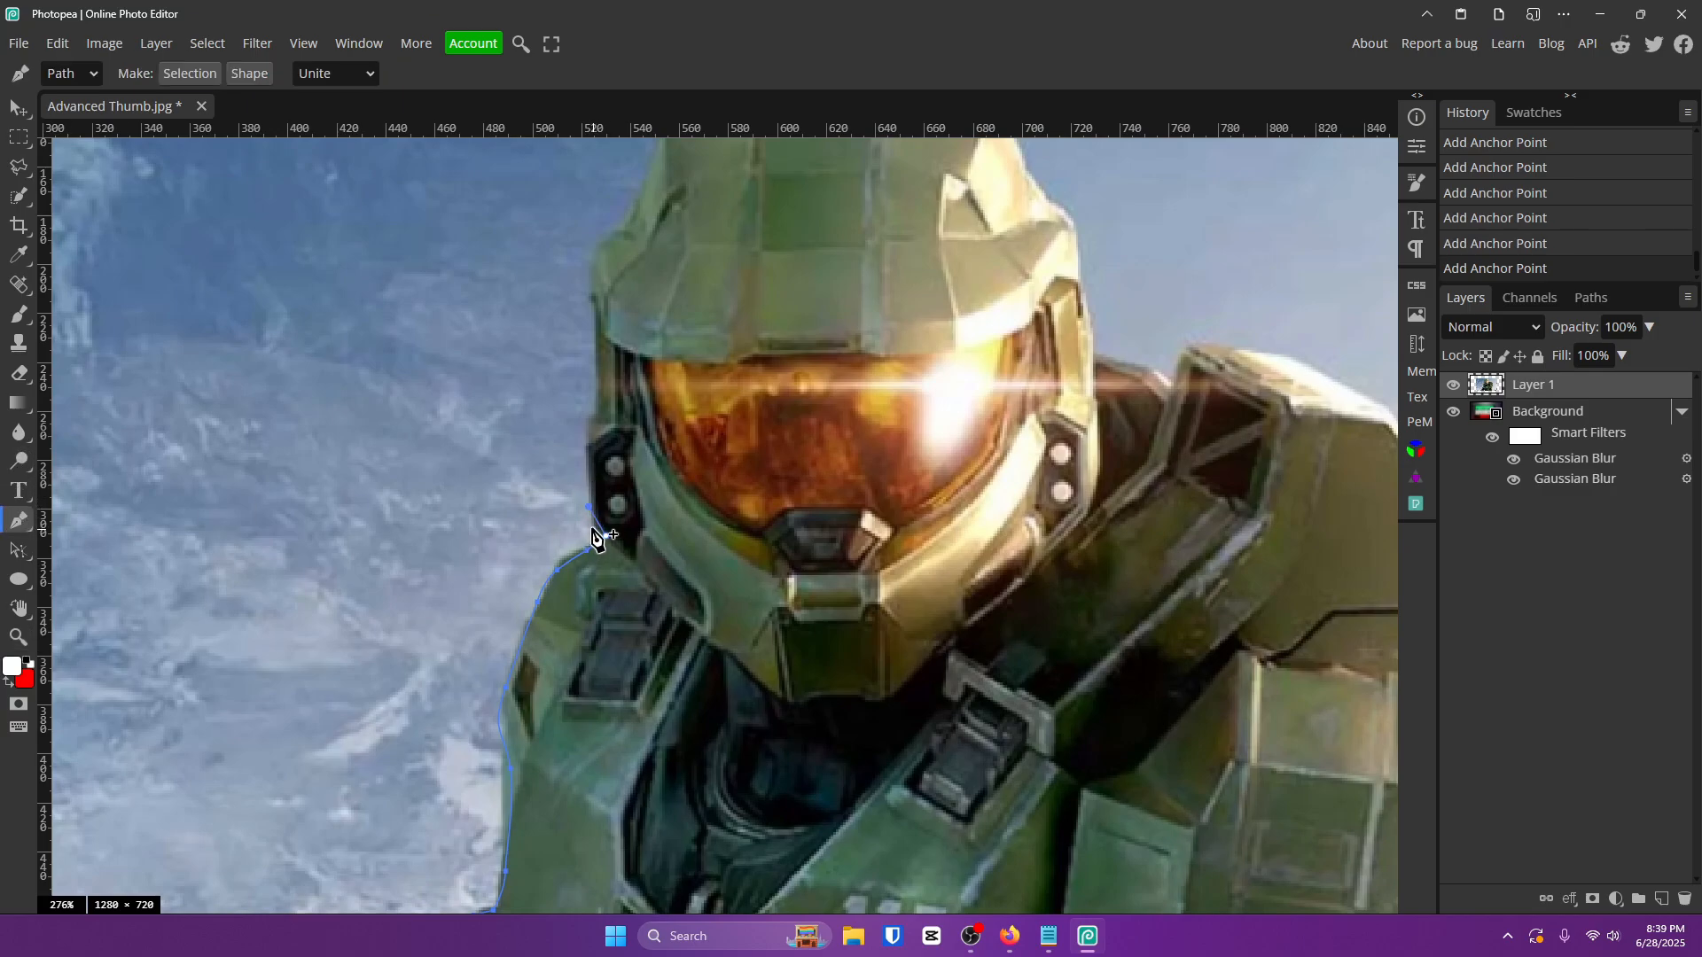
key(ctrl+z)
click(592, 529)
drag(586, 423, 586, 419)
drag(601, 416, 630, 459)
scroll(567, 407, up, 5)
scroll(568, 413, down, 5)
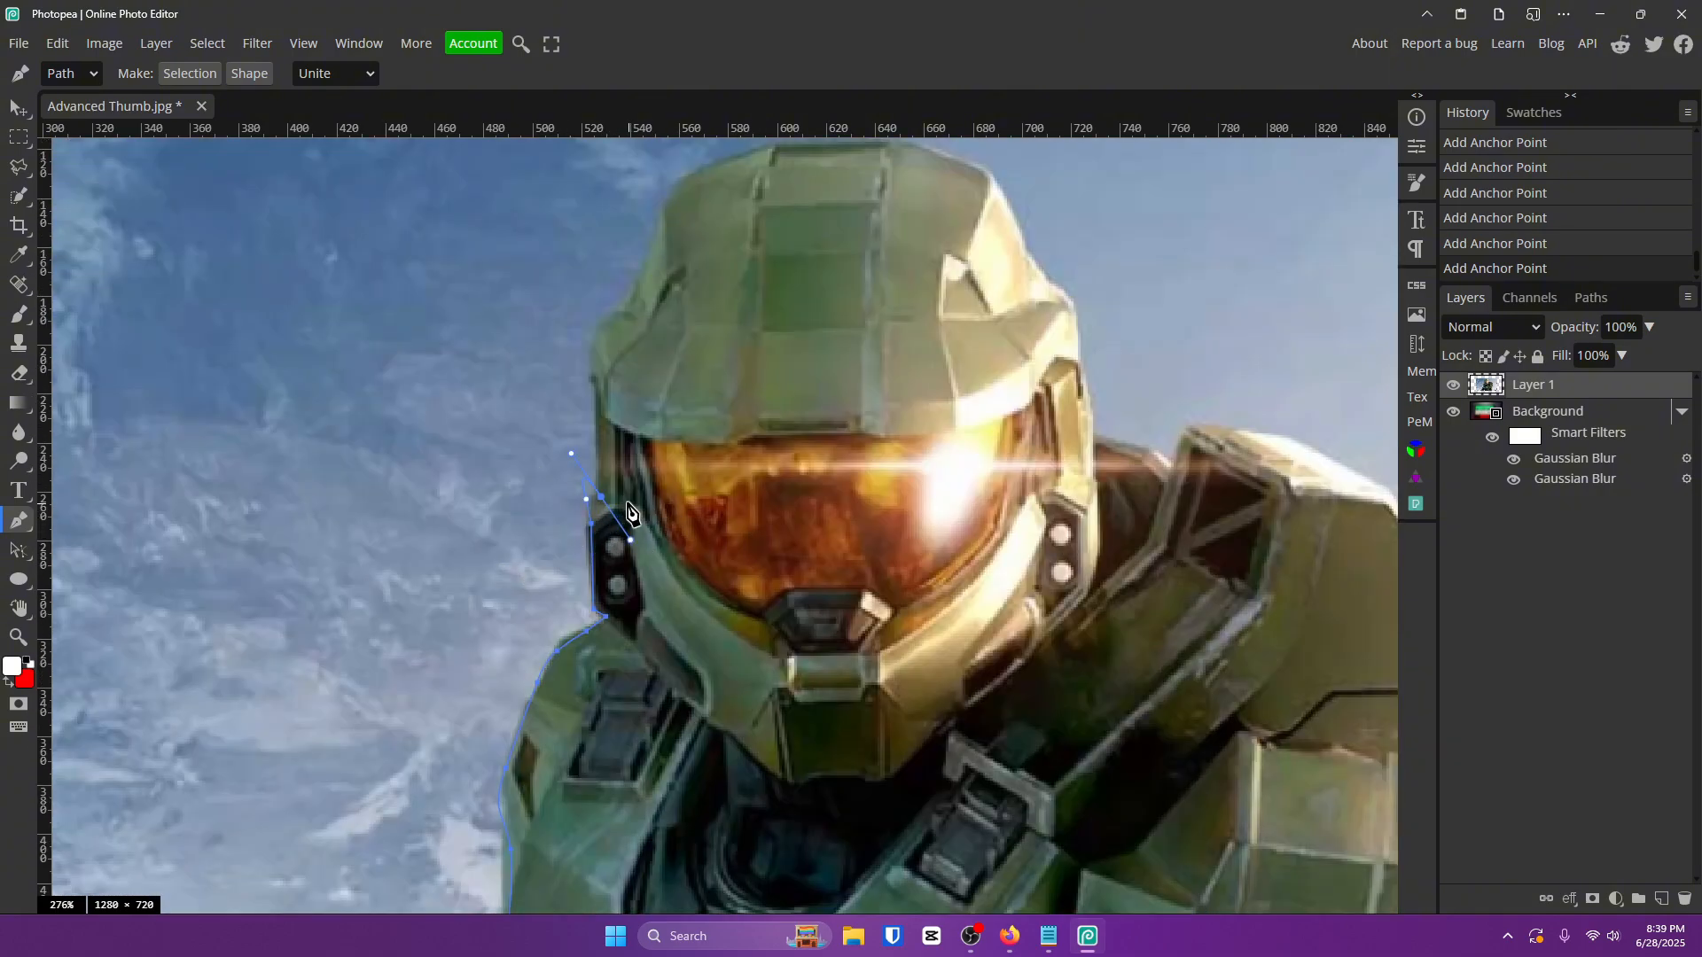
click(602, 498)
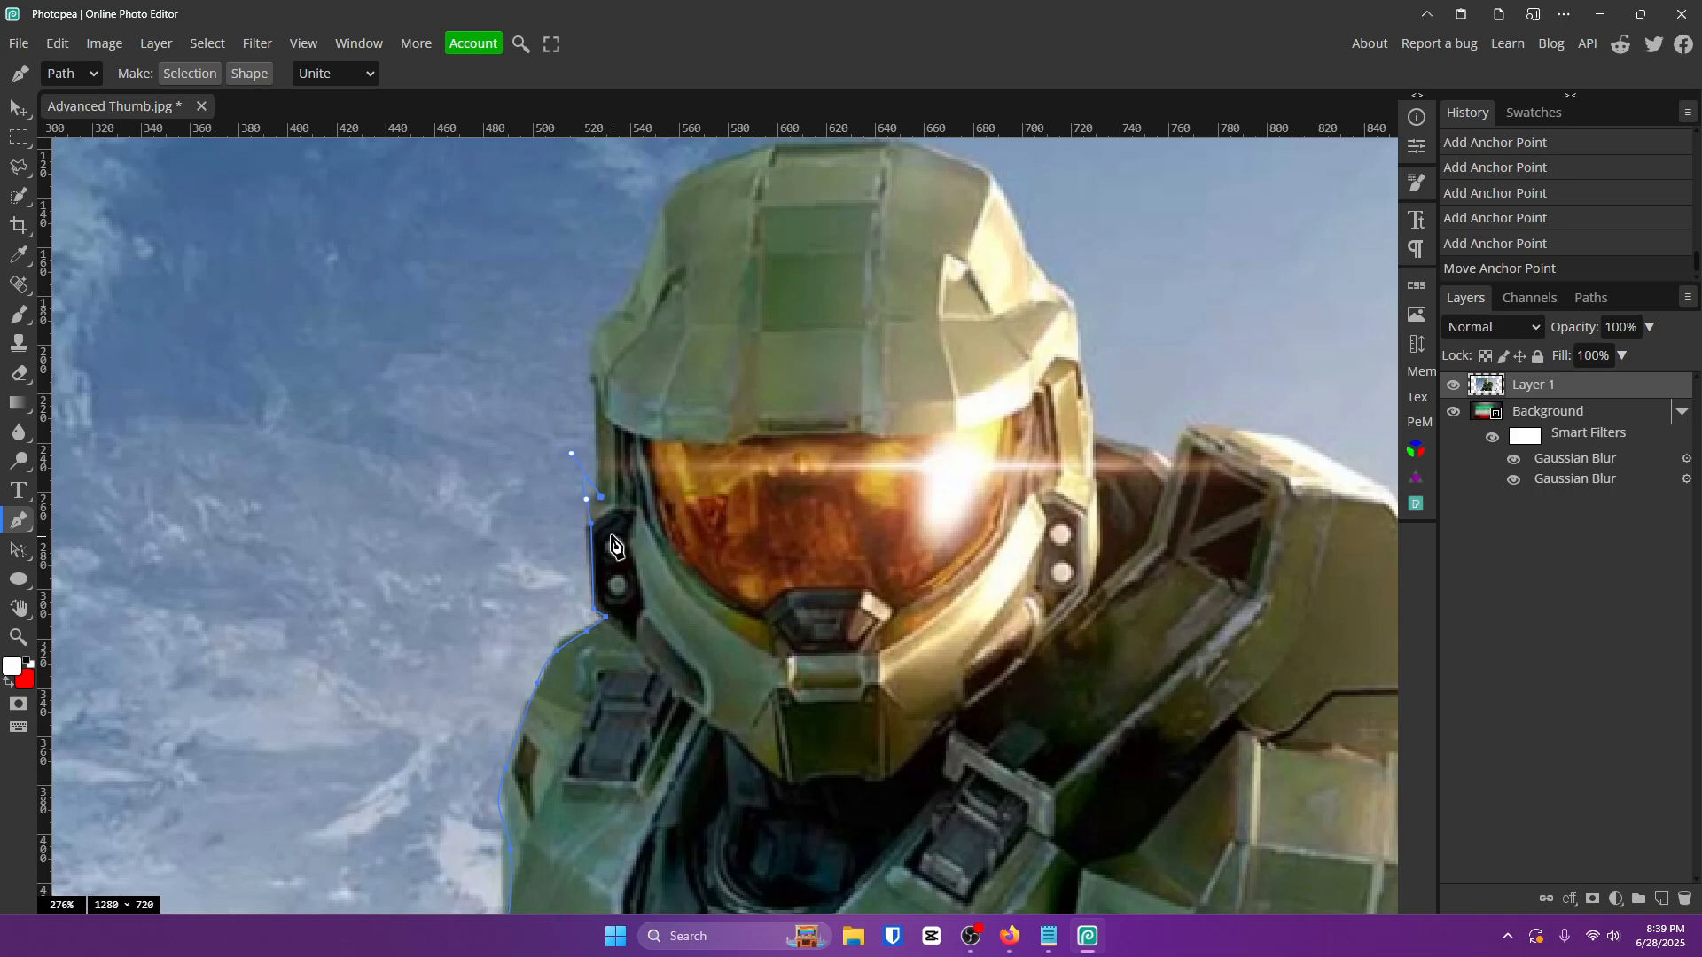
click(594, 360)
key(ctrl+z)
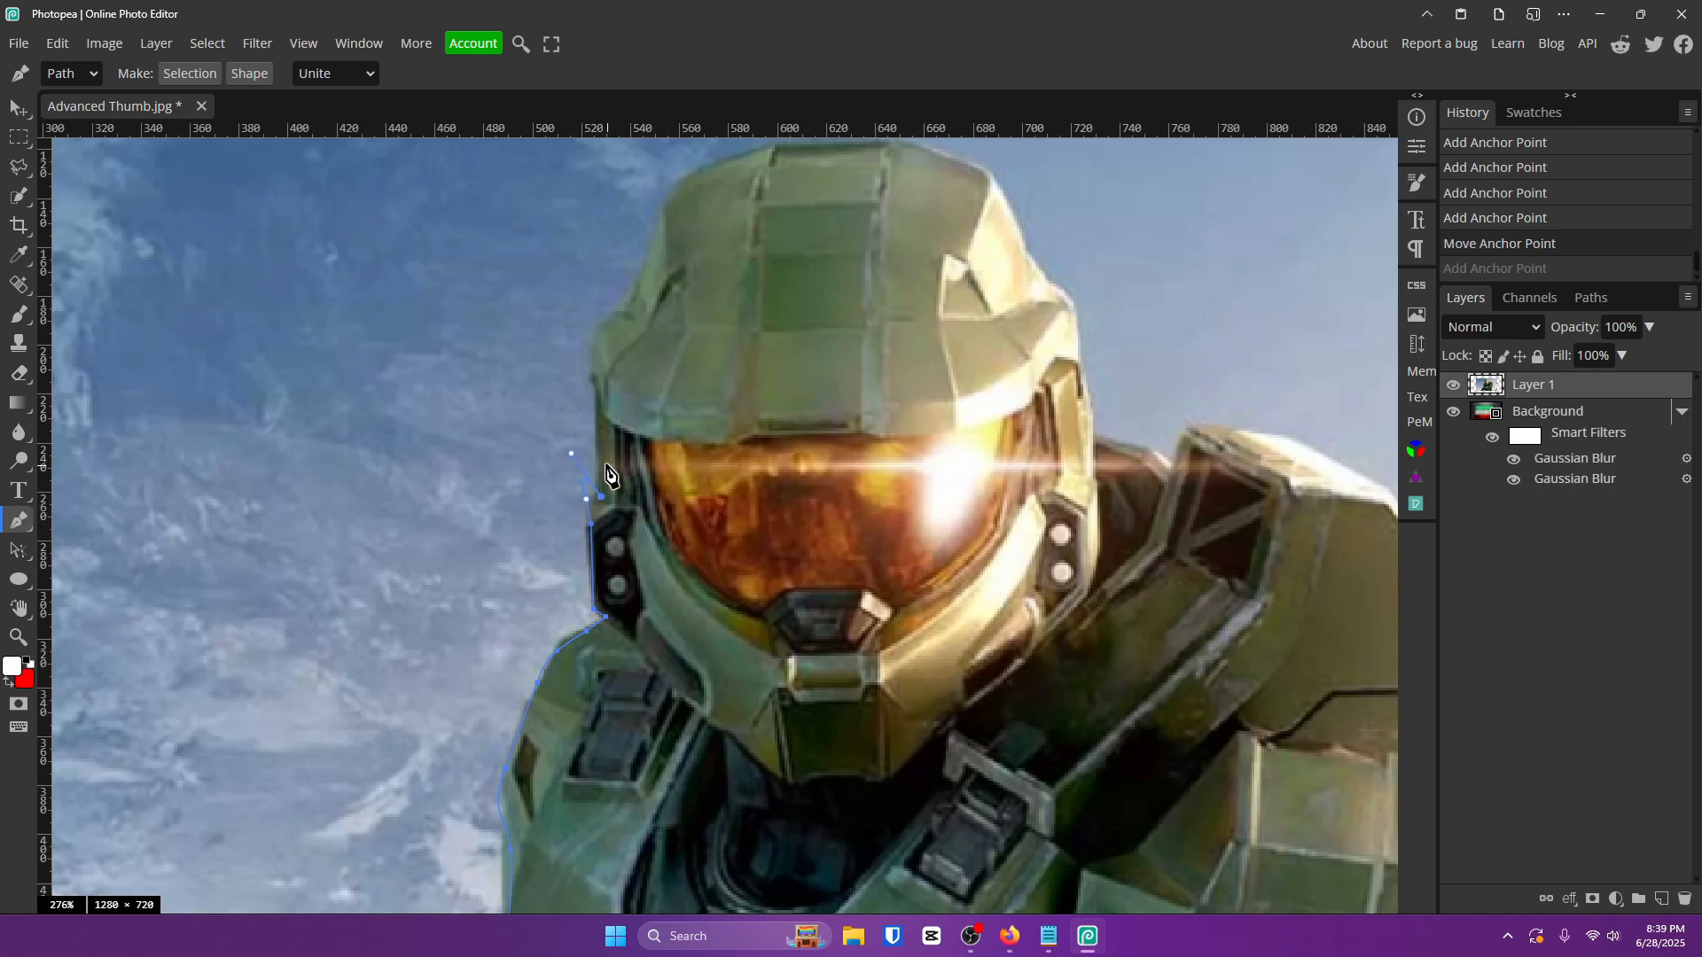
key(ctrl+z)
key(ctrl+z)
key(ctrl+z)
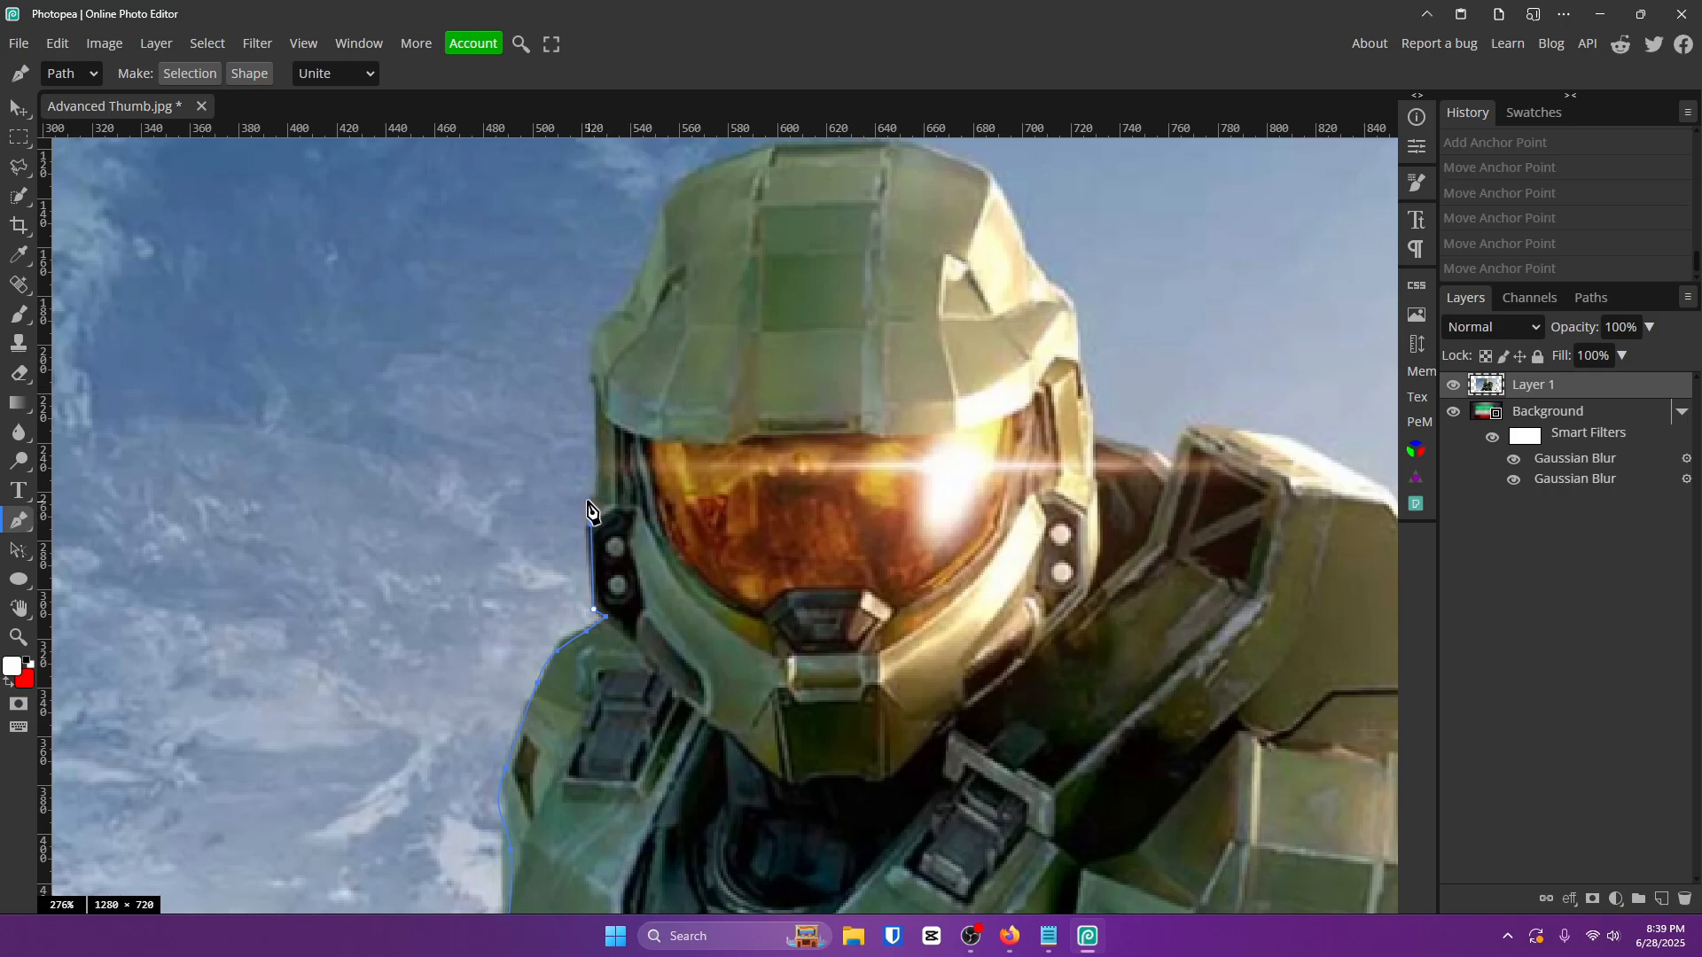
Continue the path around the ear piece and up the helmet's left-hand side to the start of the crown.
click(588, 502)
click(601, 497)
click(591, 379)
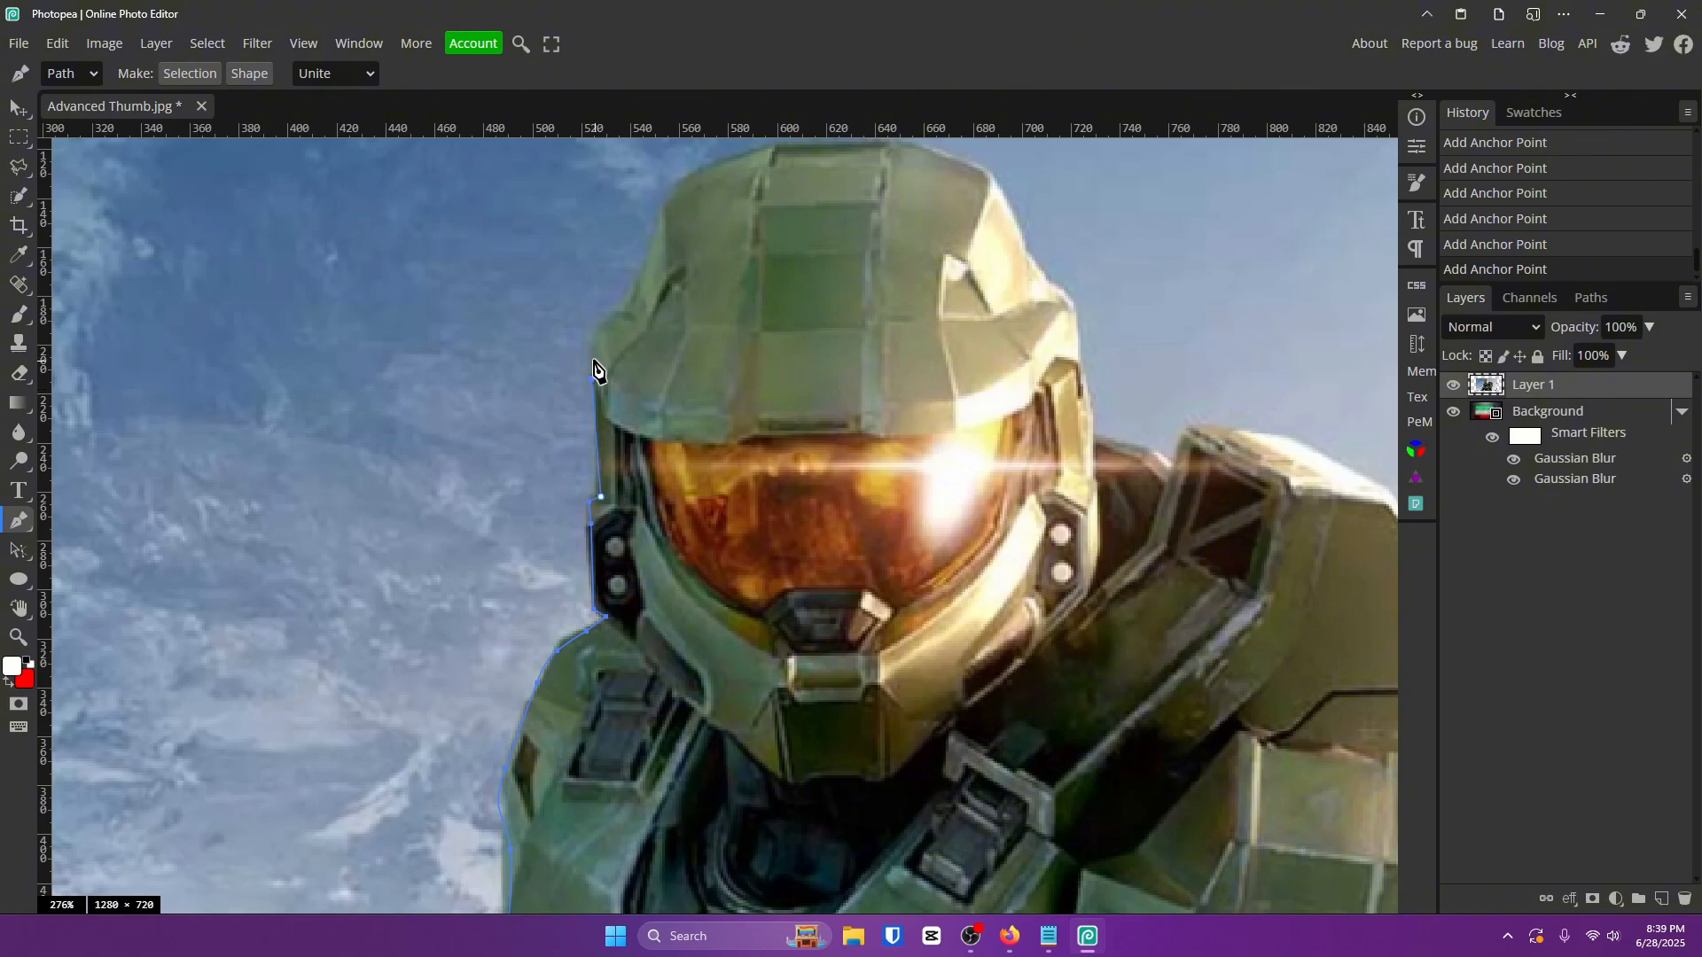
click(600, 328)
drag(617, 317, 625, 311)
drag(630, 291, 654, 232)
drag(666, 201, 673, 188)
drag(701, 171, 716, 164)
Trace the path across the helmet's crown and down its right-hand slope to the brow corner.
click(758, 152)
click(813, 146)
click(864, 142)
click(916, 142)
click(969, 167)
click(984, 168)
click(1007, 201)
click(1018, 233)
click(1035, 259)
click(1050, 279)
click(1075, 307)
click(1081, 338)
click(1079, 386)
click(1094, 432)
key(ctrl+z)
key(ctrl+z)
key(ctrl+z)
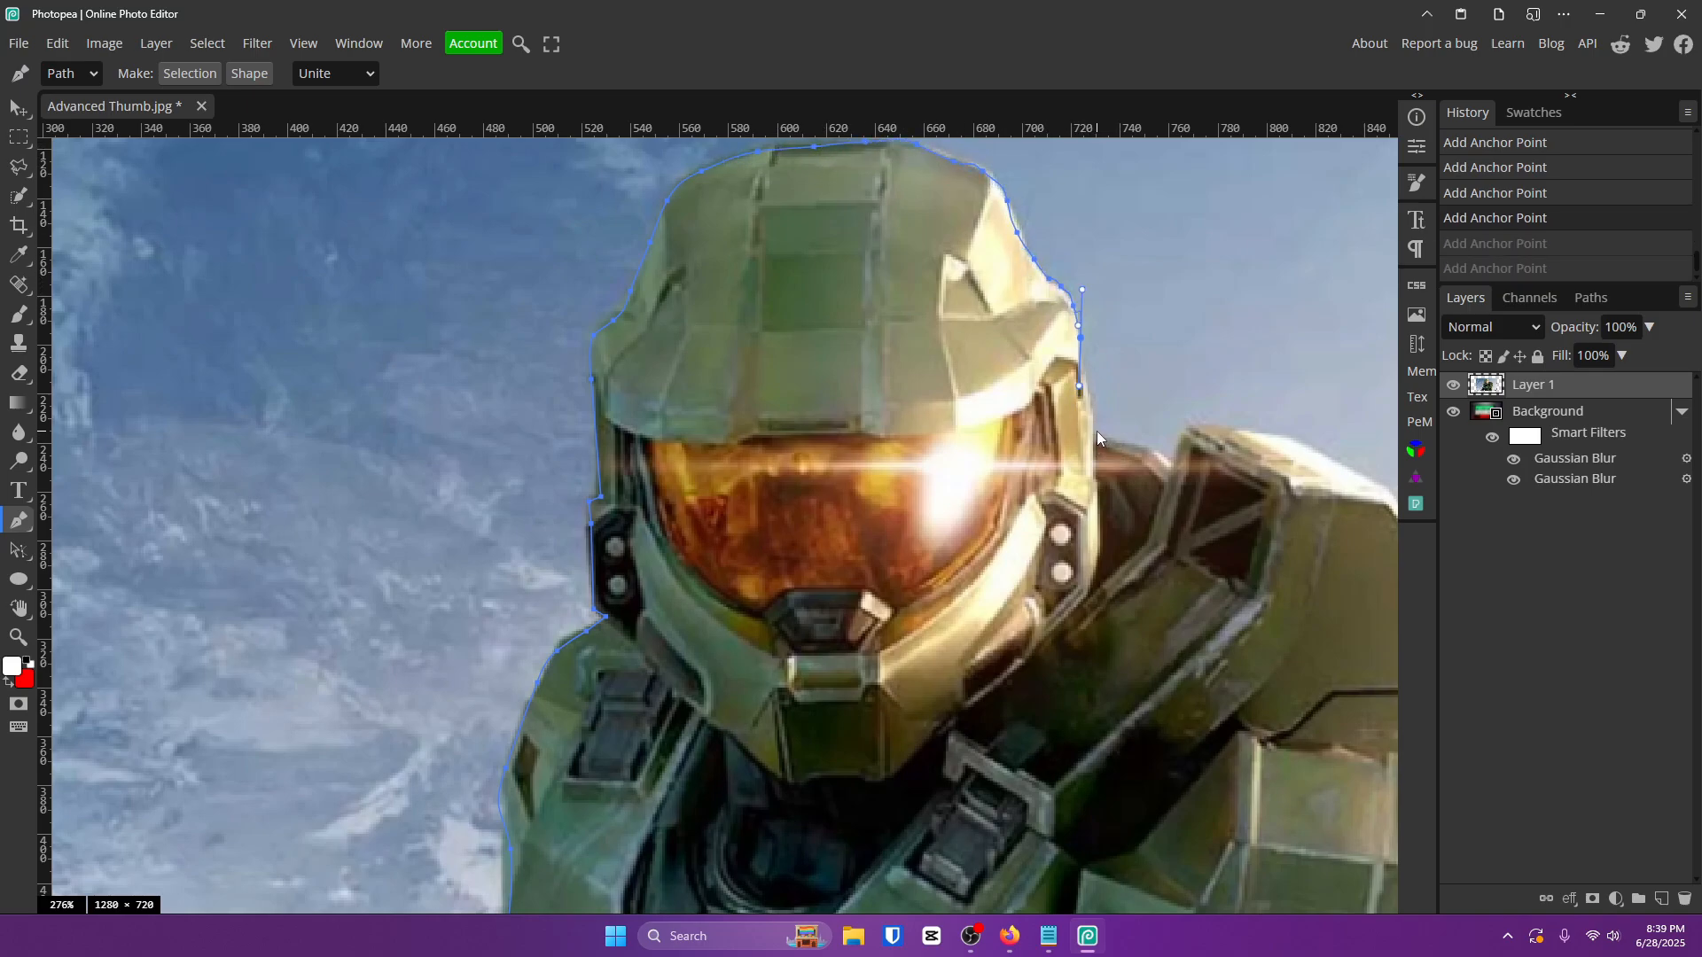
Continue the path down the helmet's right-hand side, across the neck, and around the outer edge of the shoulder armor.
click(1098, 431)
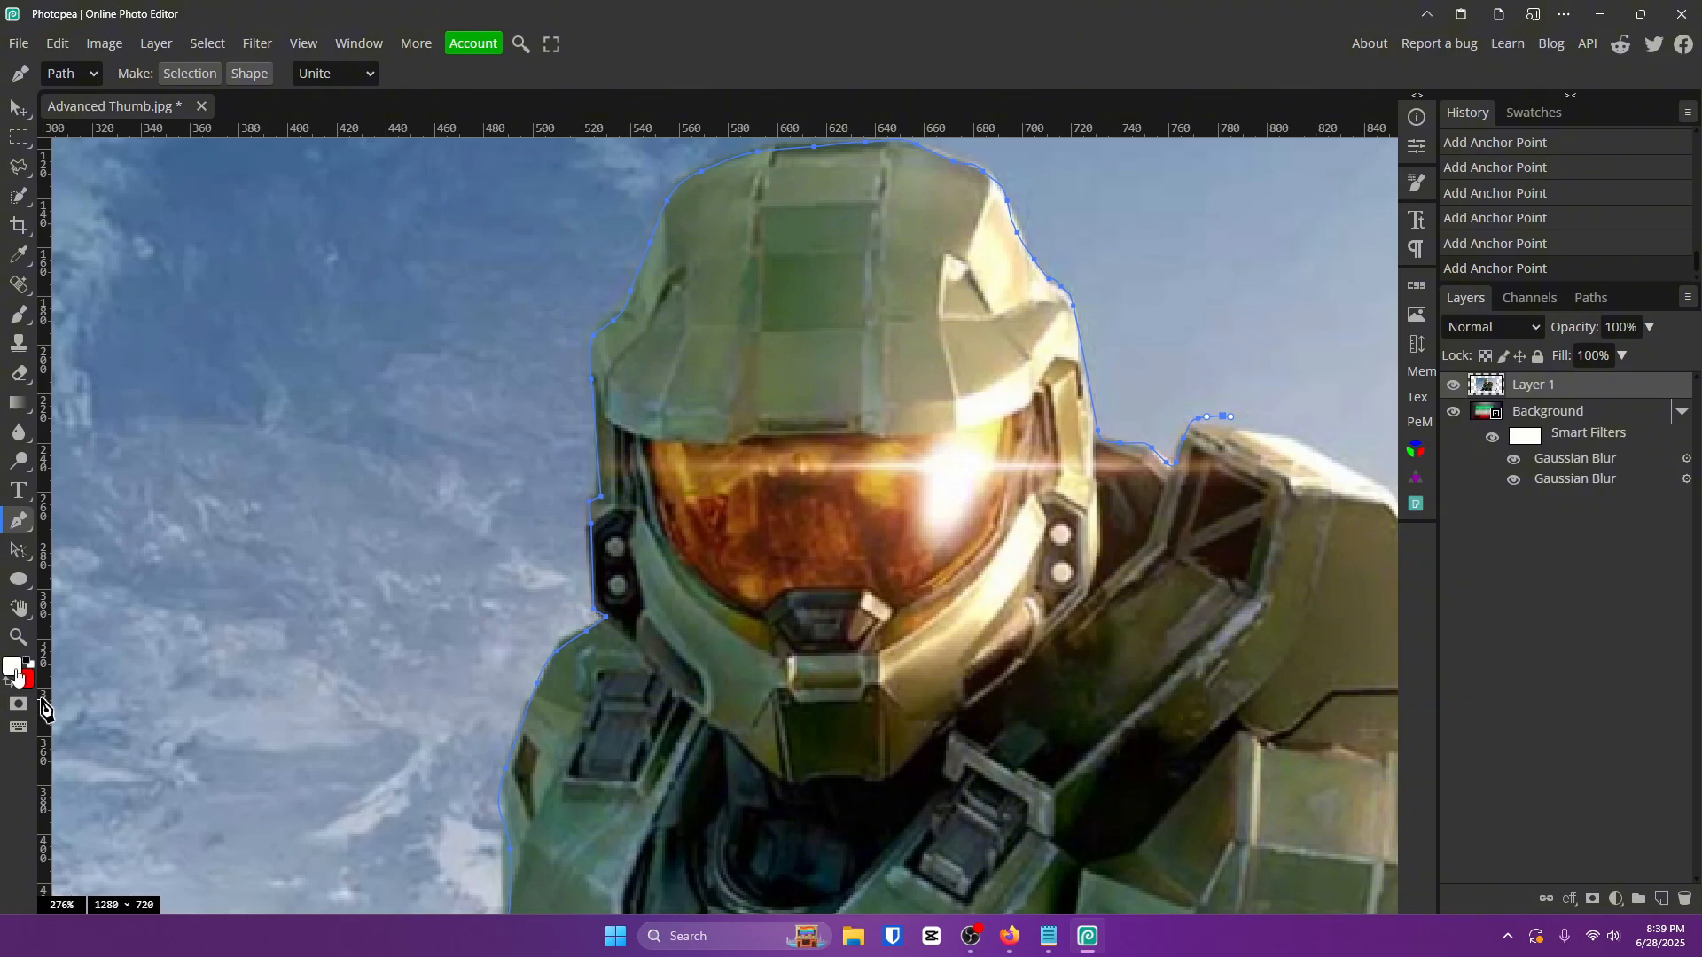
click(19, 637)
drag(693, 580, 606, 582)
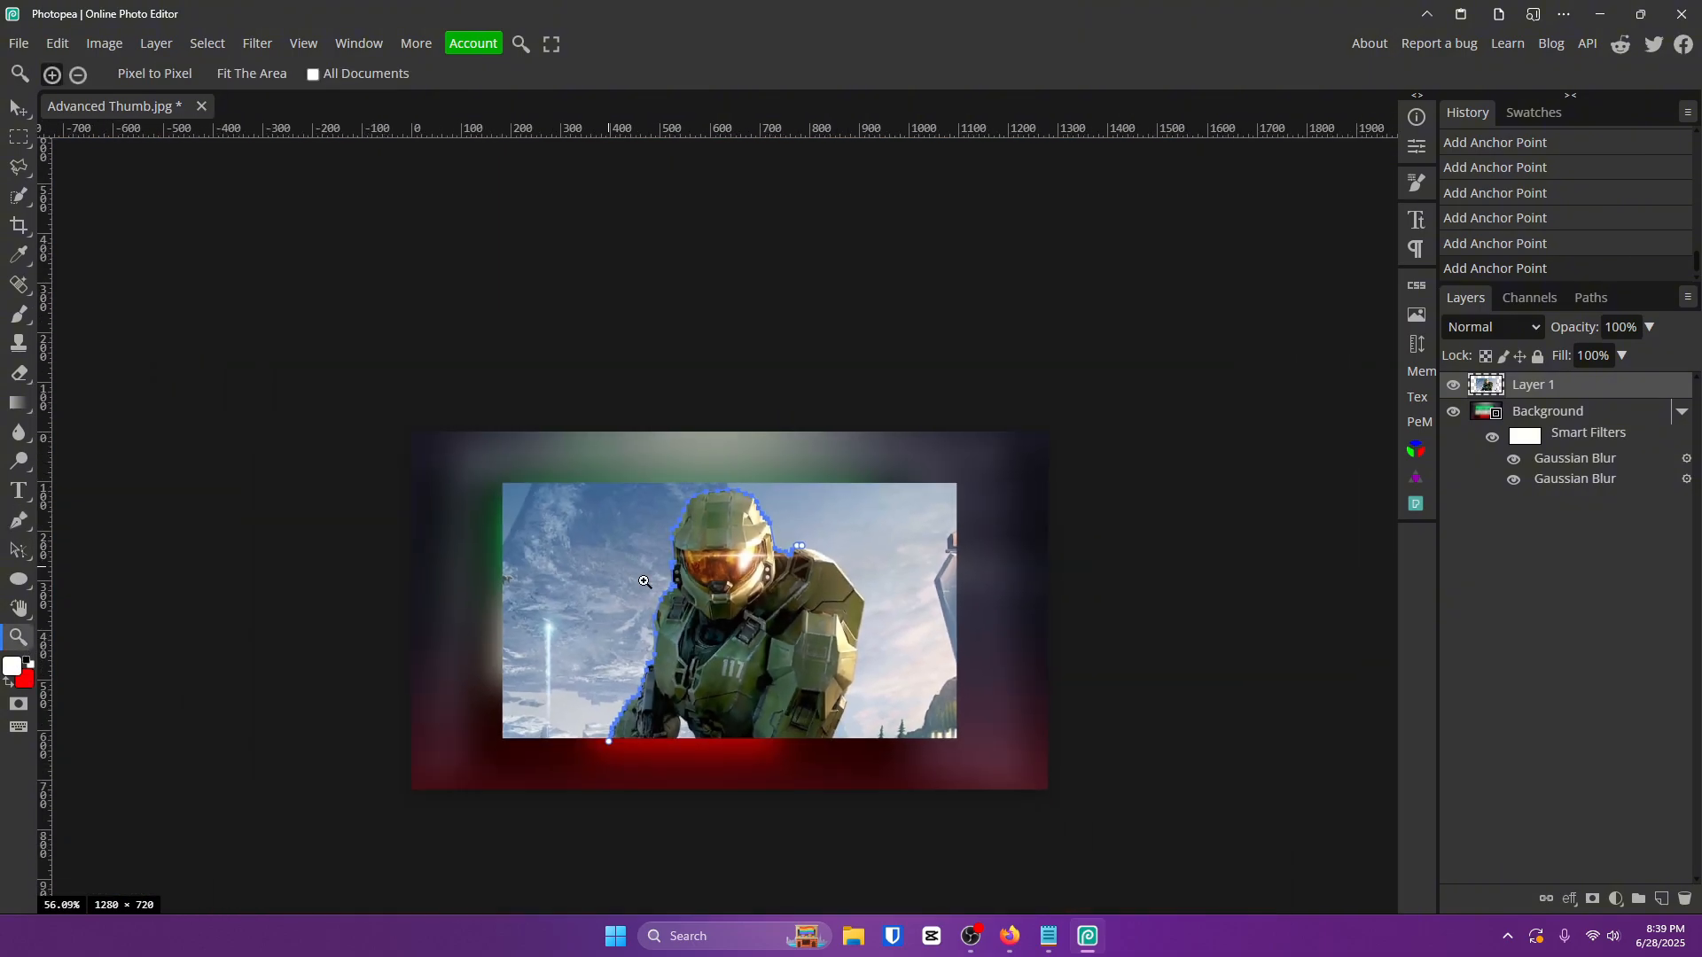
drag(847, 630, 906, 630)
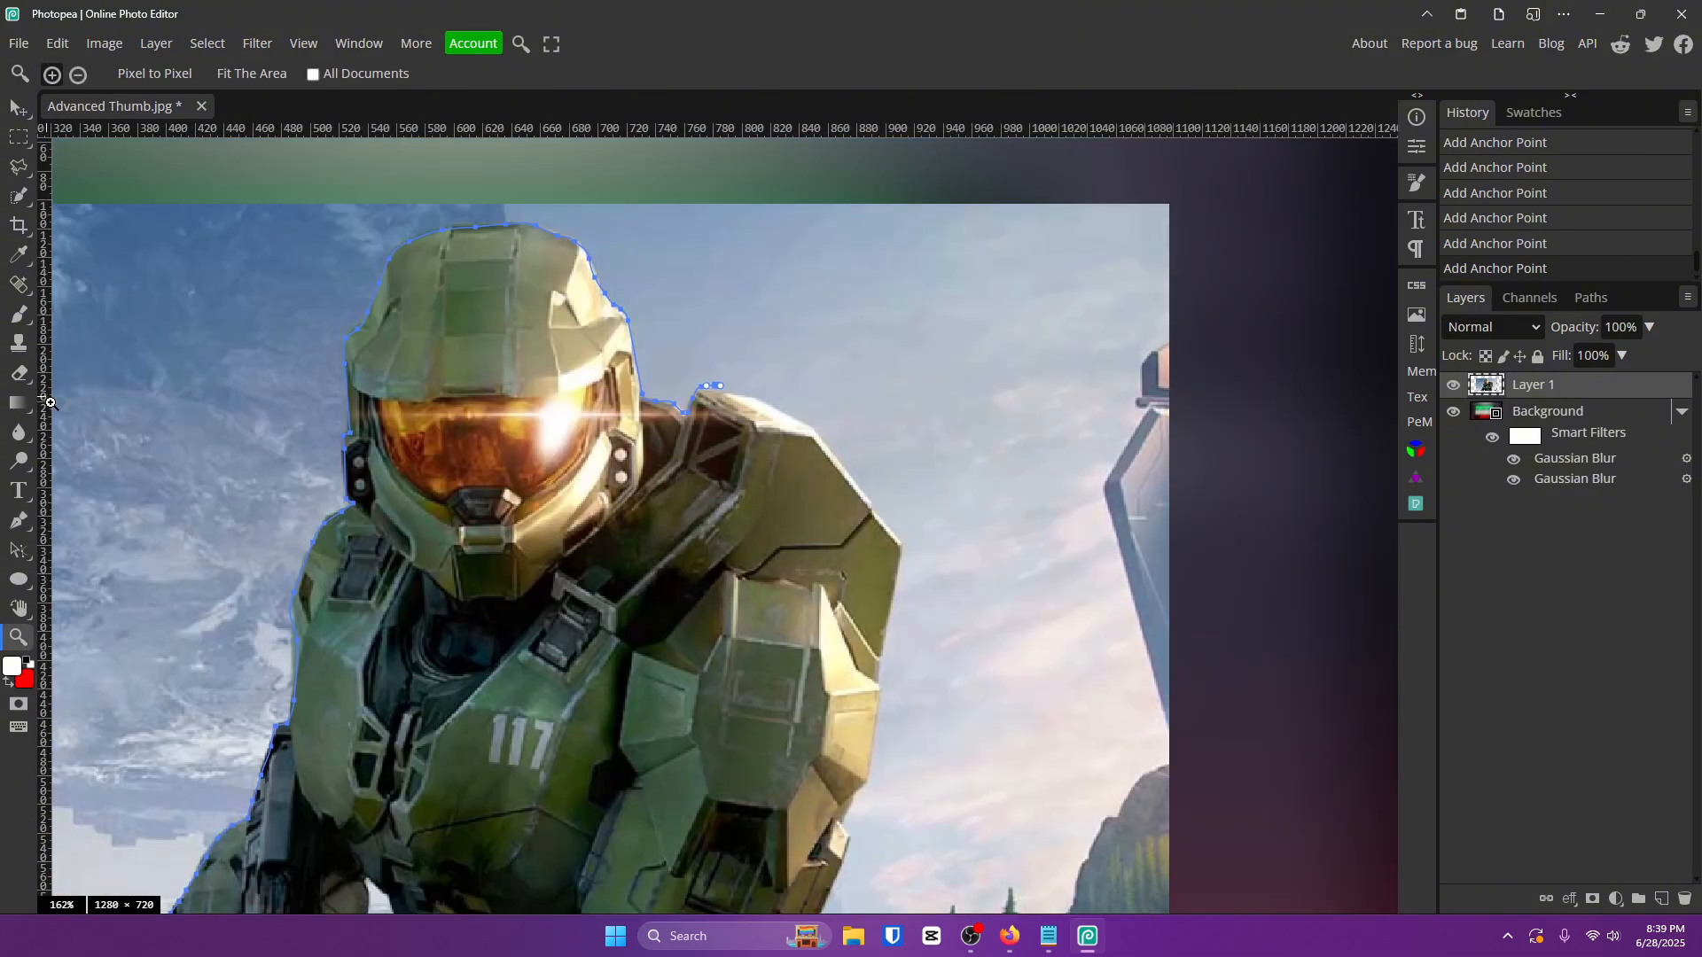
click(18, 521)
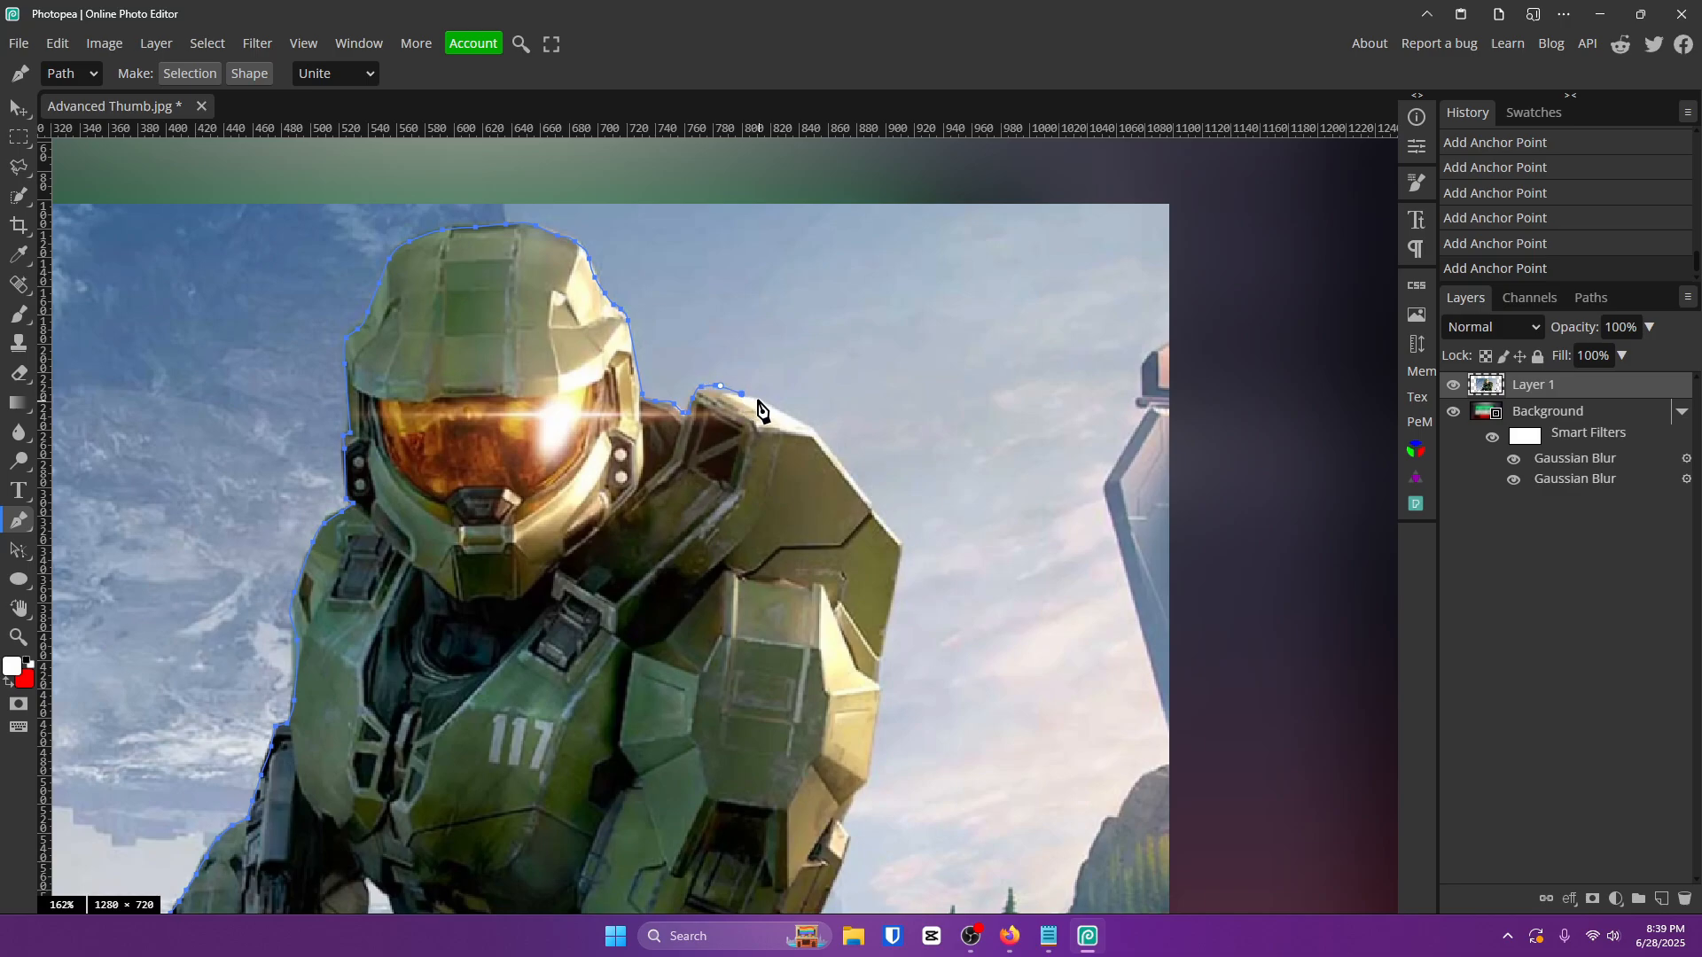
click(793, 416)
click(822, 440)
click(838, 456)
click(879, 513)
click(902, 540)
click(893, 600)
Trace down the right-hand arm to below the image and close the path at its starting anchor point.
scroll(886, 630, down, 3)
click(877, 551)
click(864, 626)
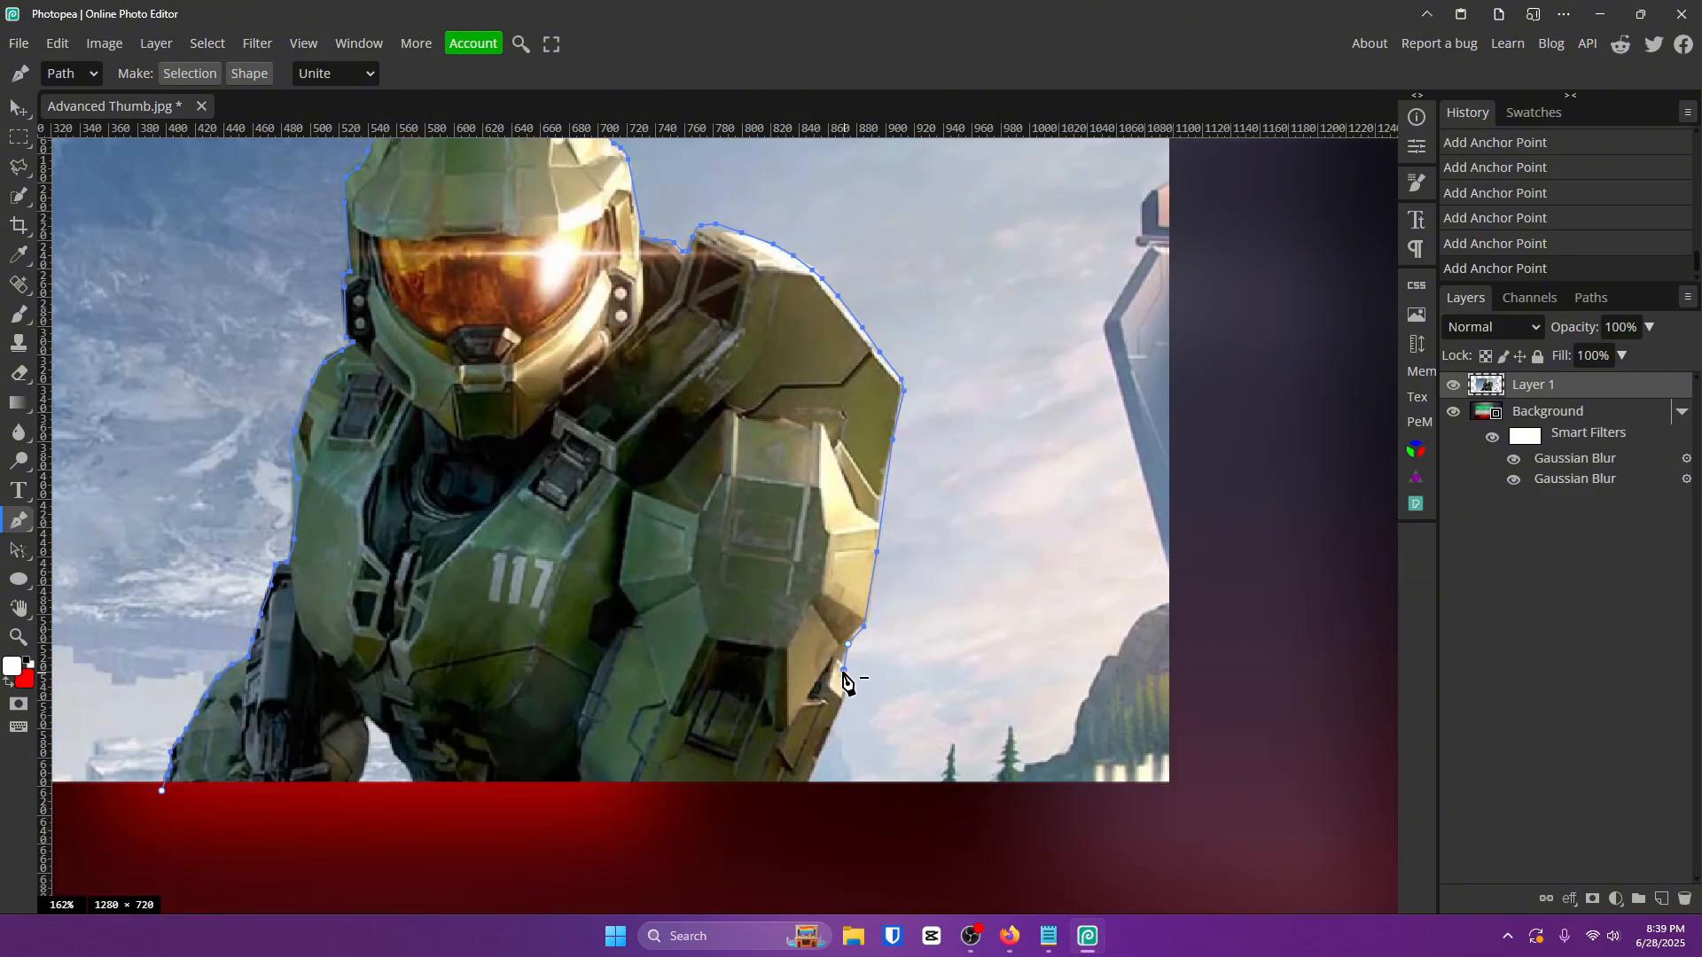
click(823, 736)
click(814, 768)
click(792, 793)
click(162, 791)
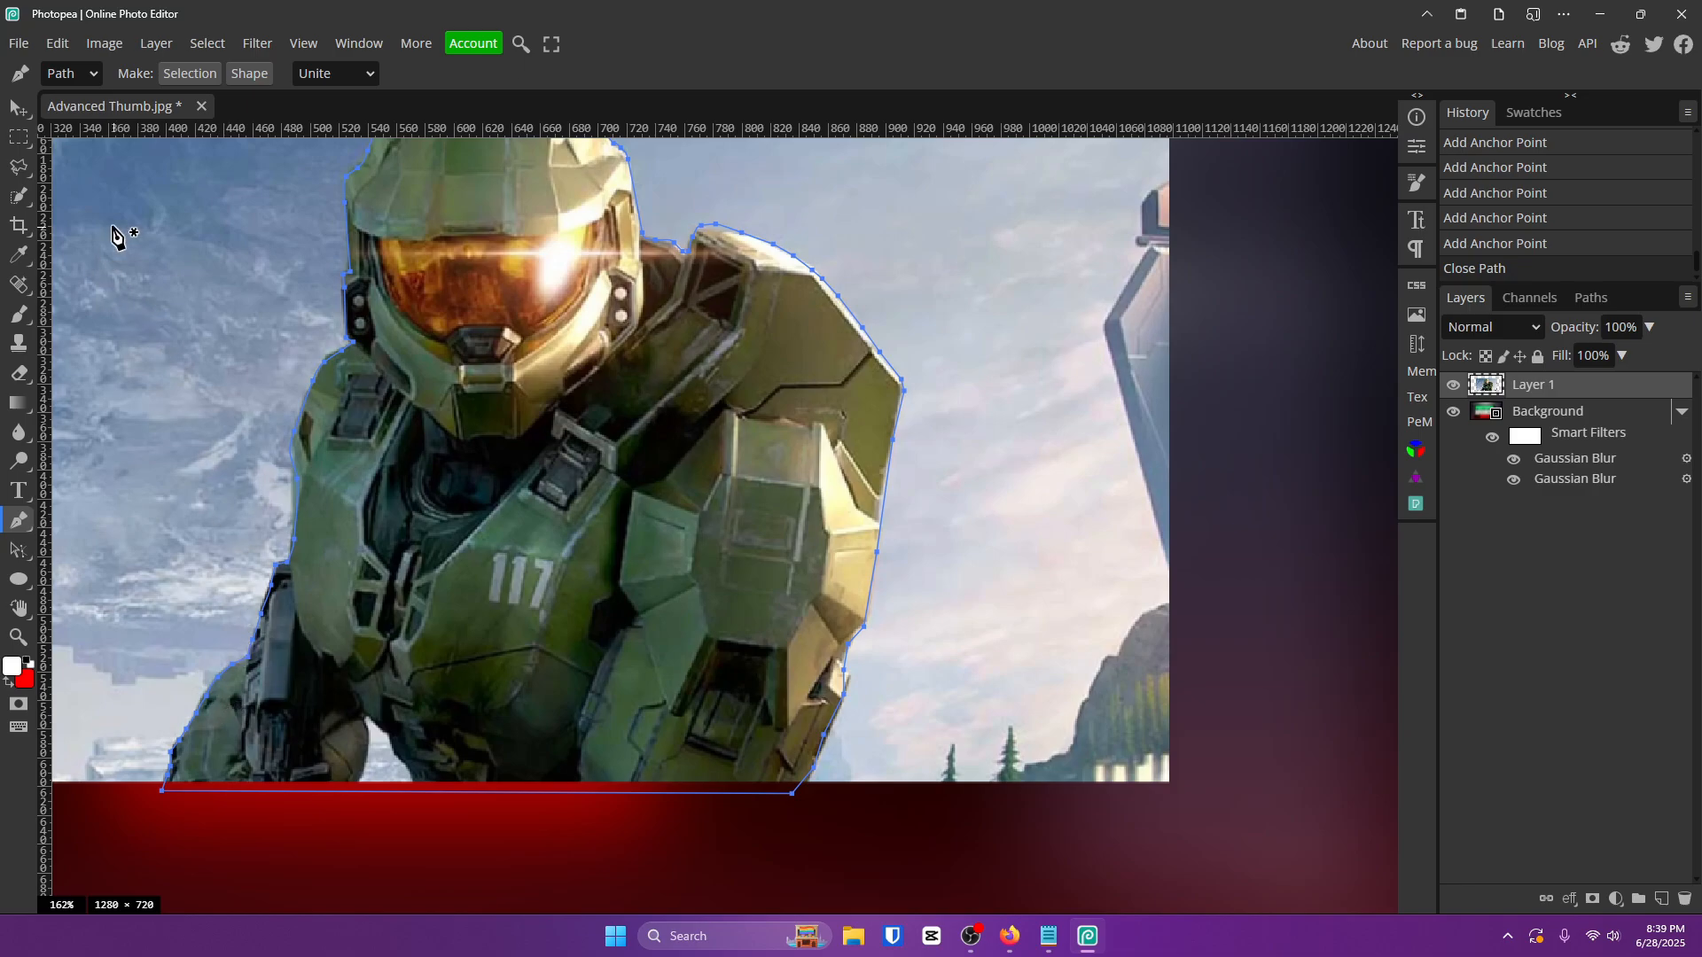
Convert the closed path into a selection and copy the selected character onto a new layer.
click(190, 73)
click(256, 291)
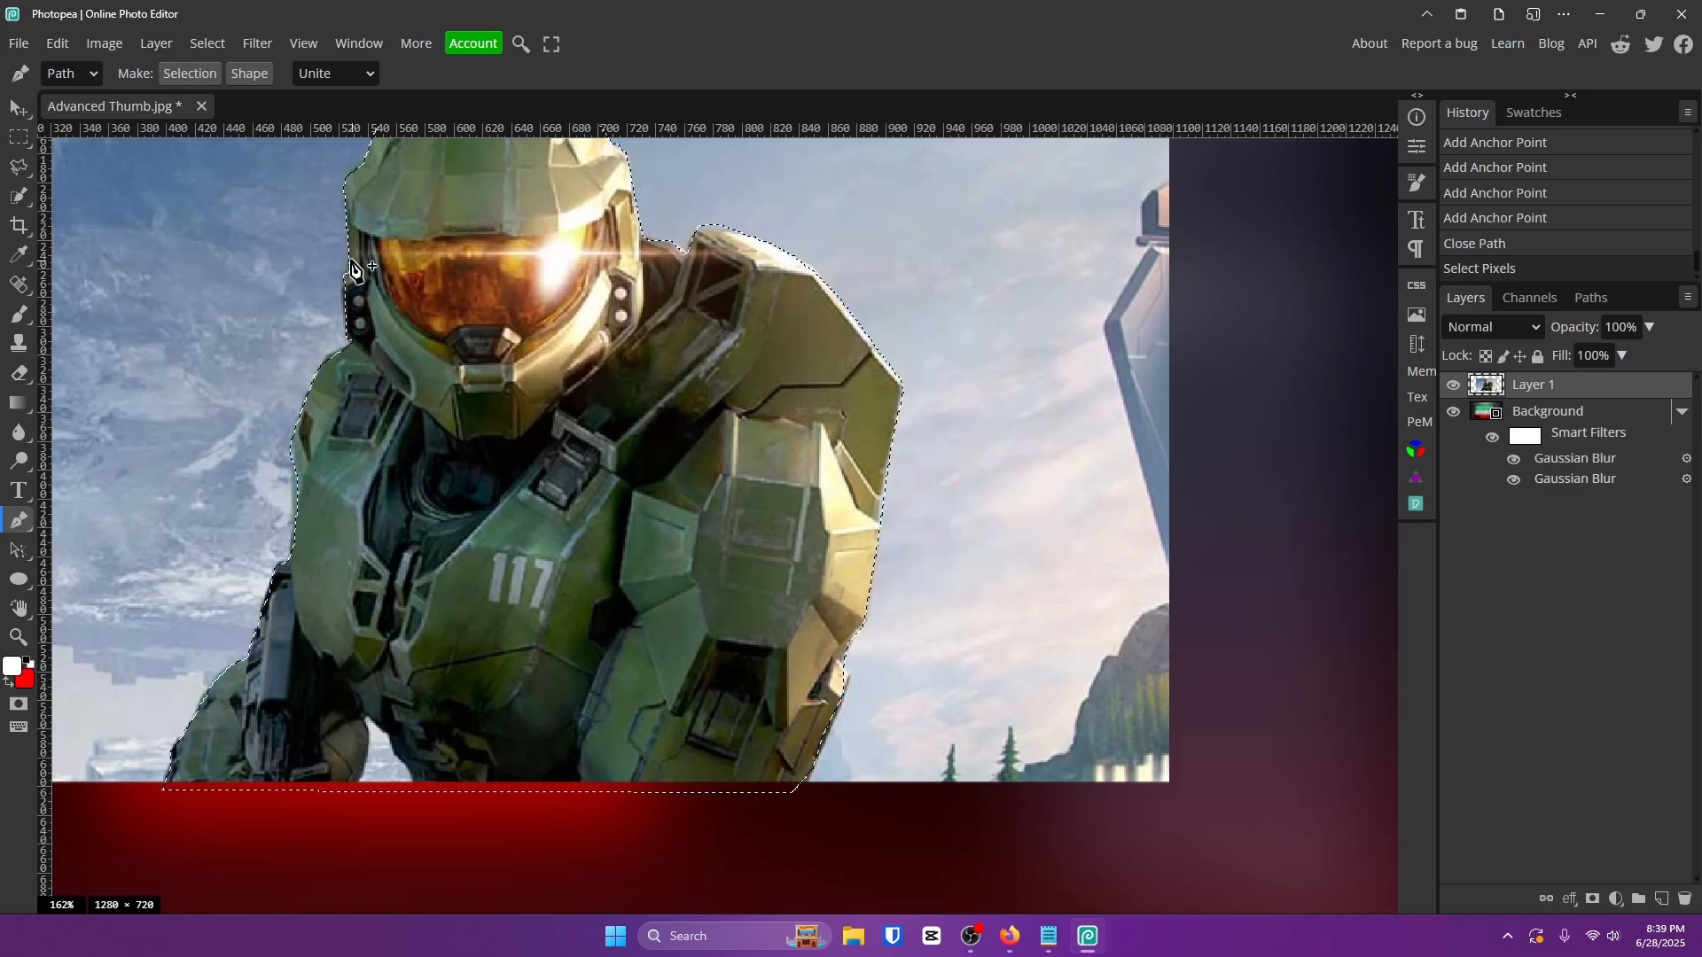
scroll(352, 266, up, 2)
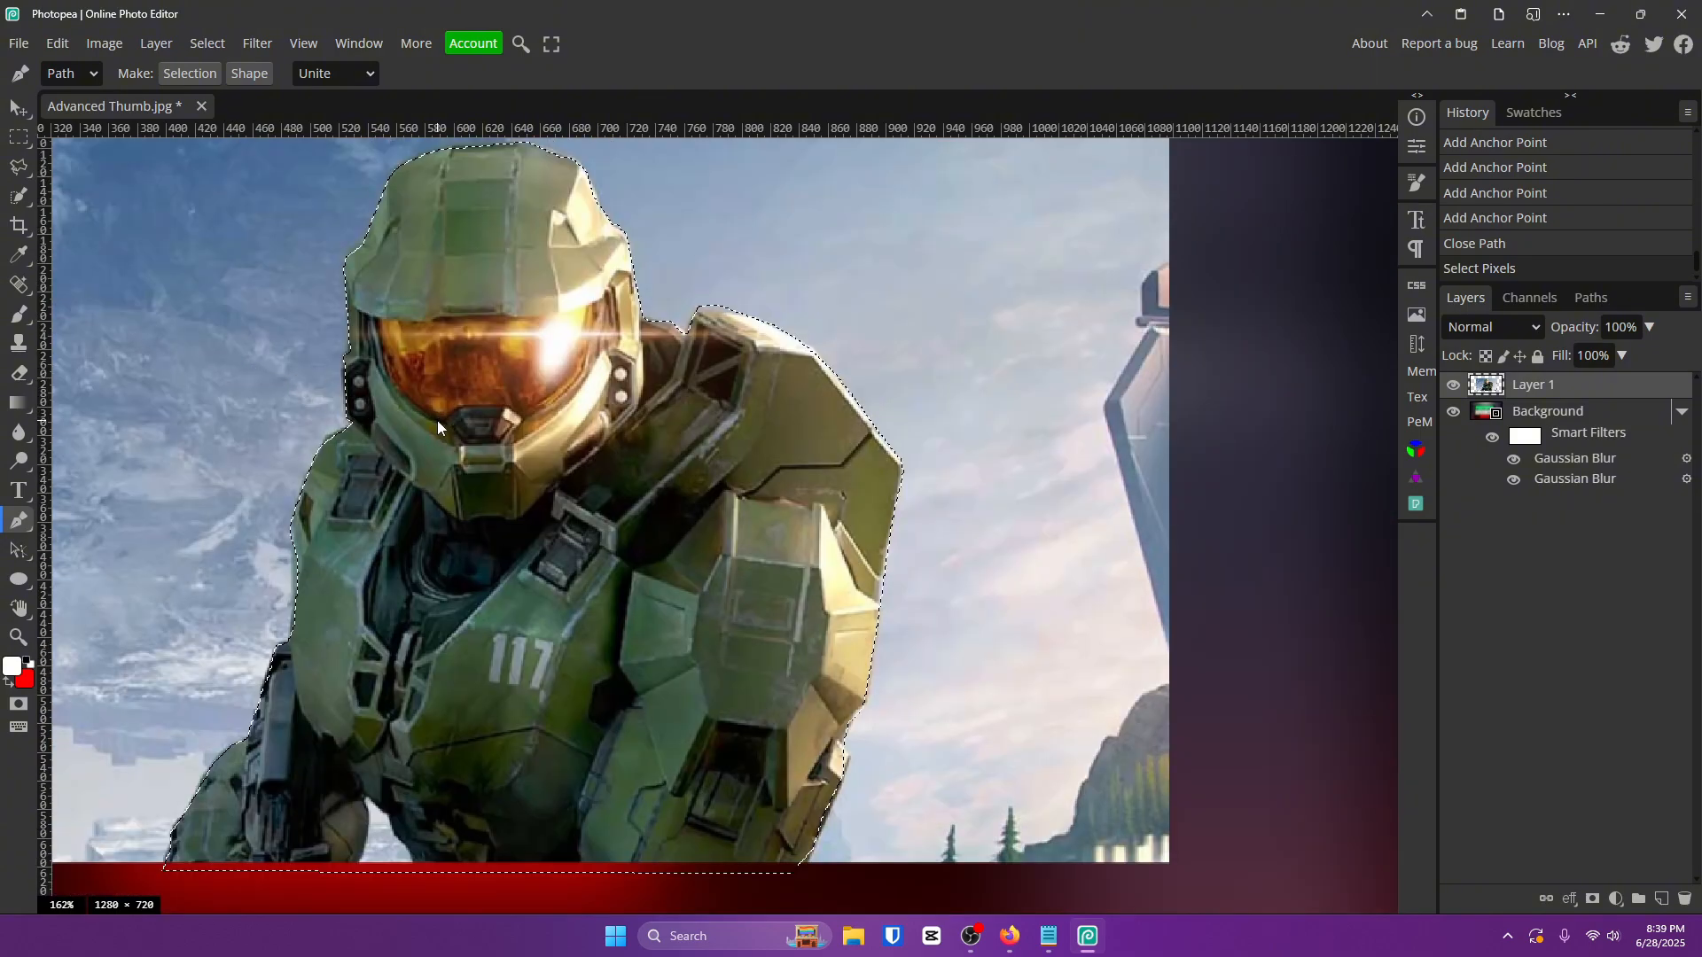
key(ctrl+j)
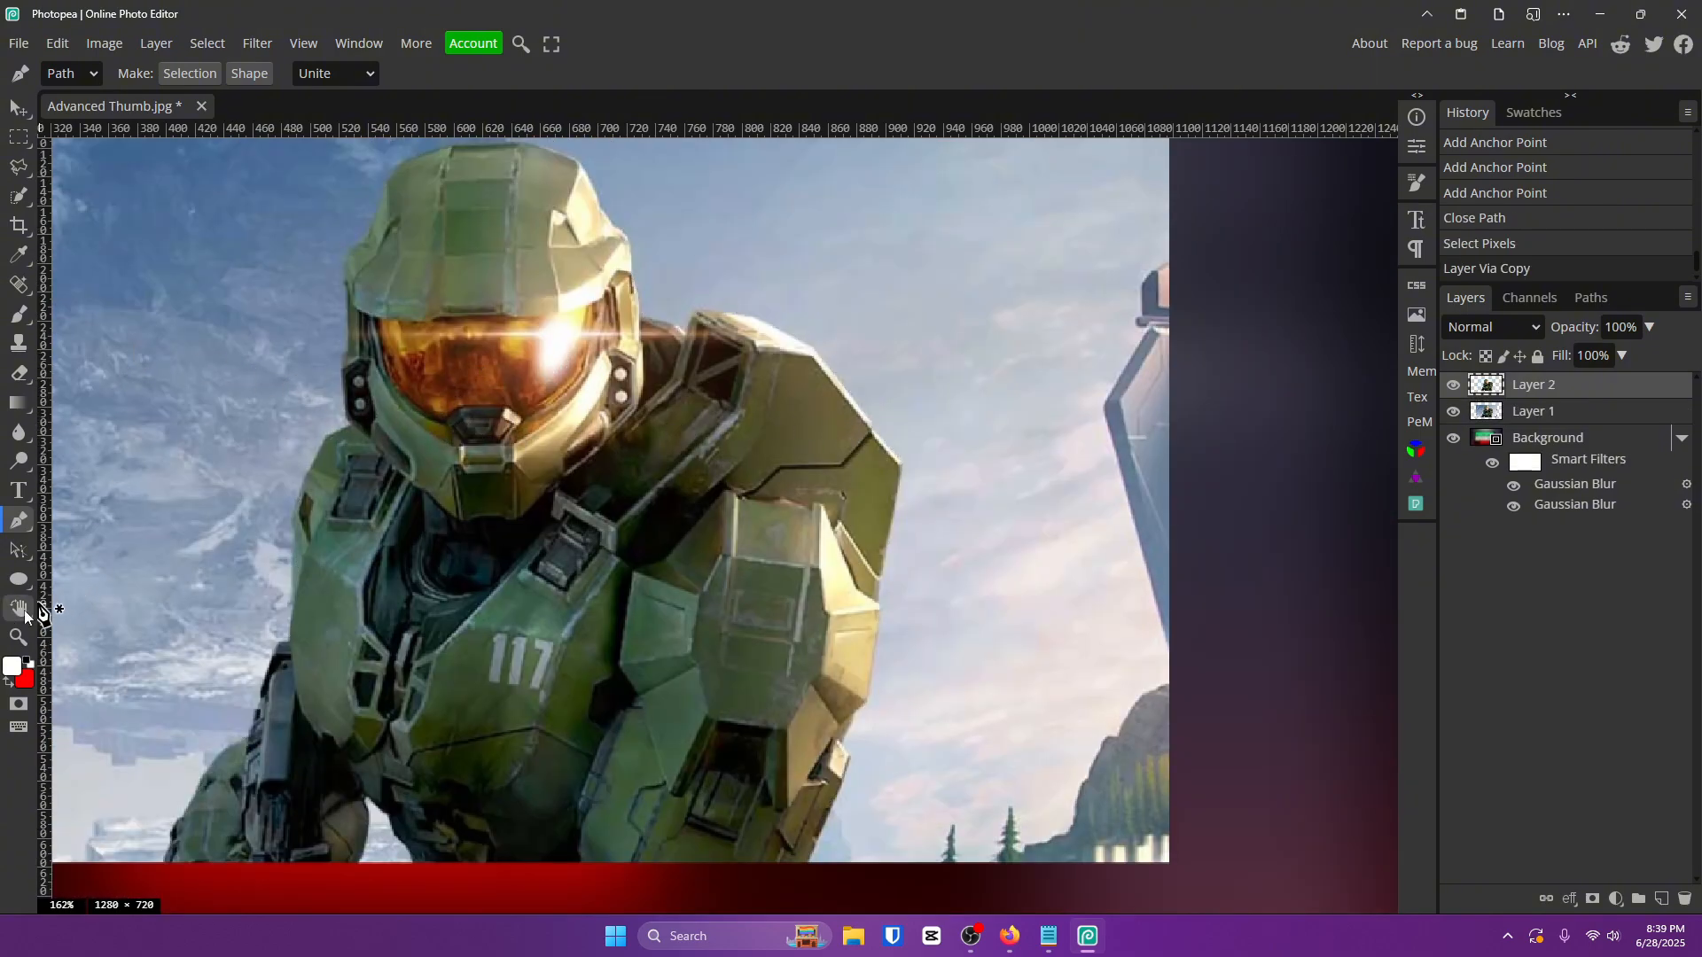
Hide the original Layer 1 to check the cutout, and delete that layer.
click(17, 637)
click(252, 74)
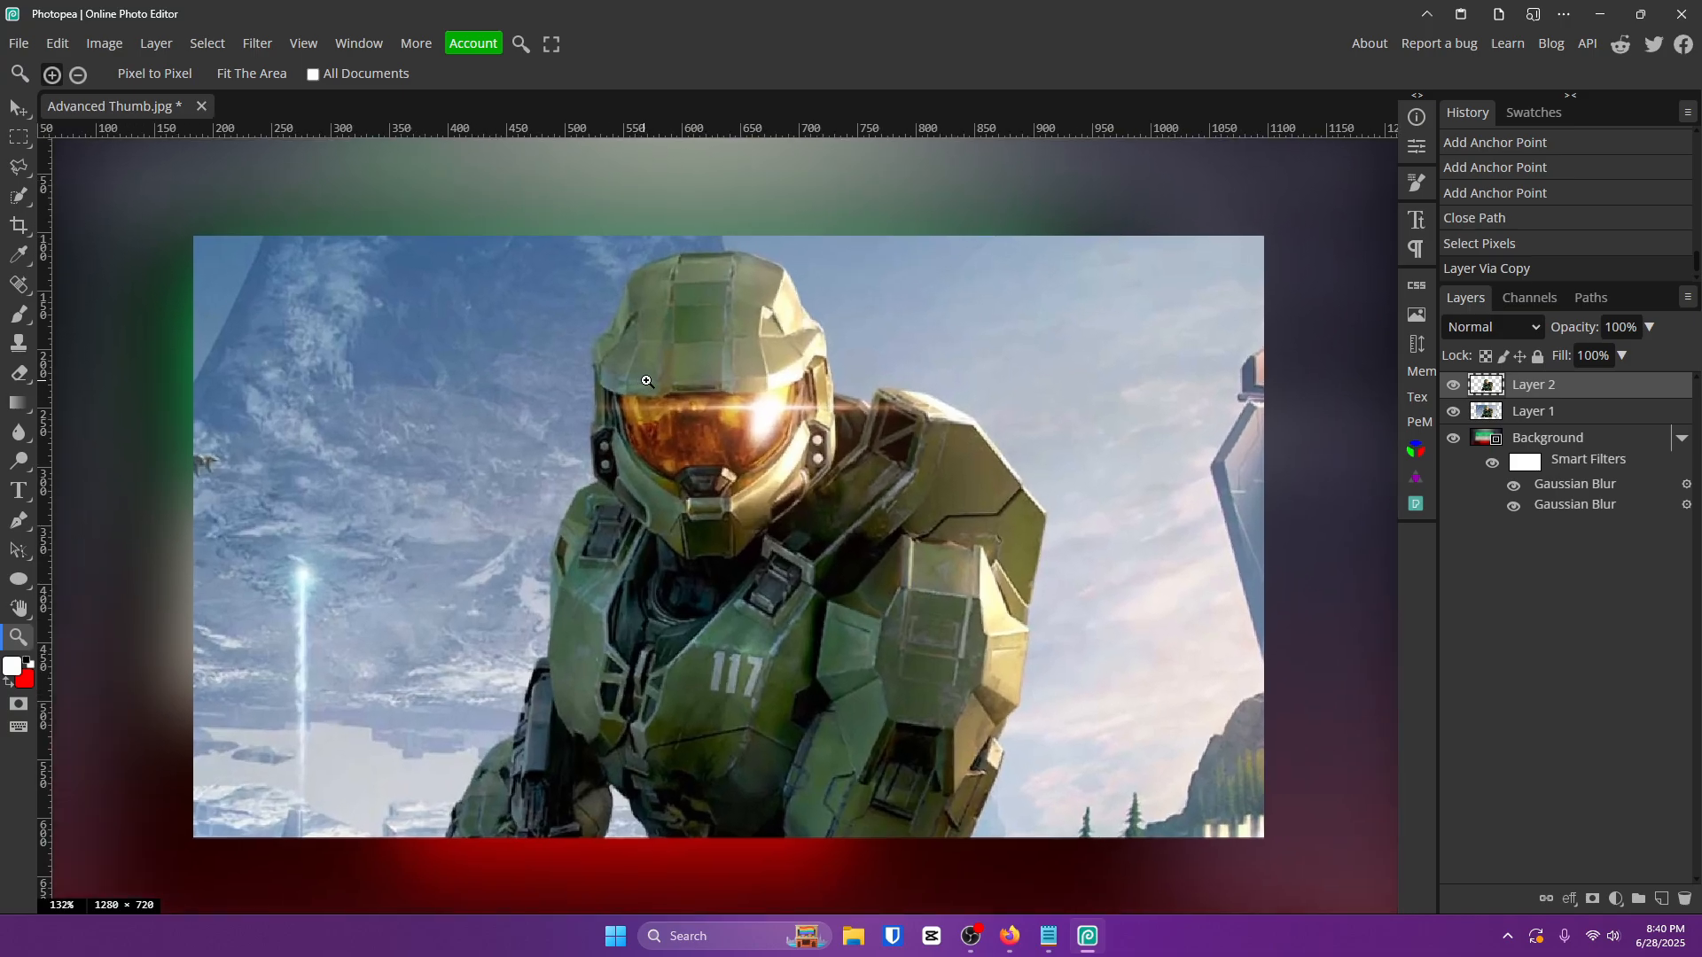
click(646, 382)
scroll(646, 381, down, 2)
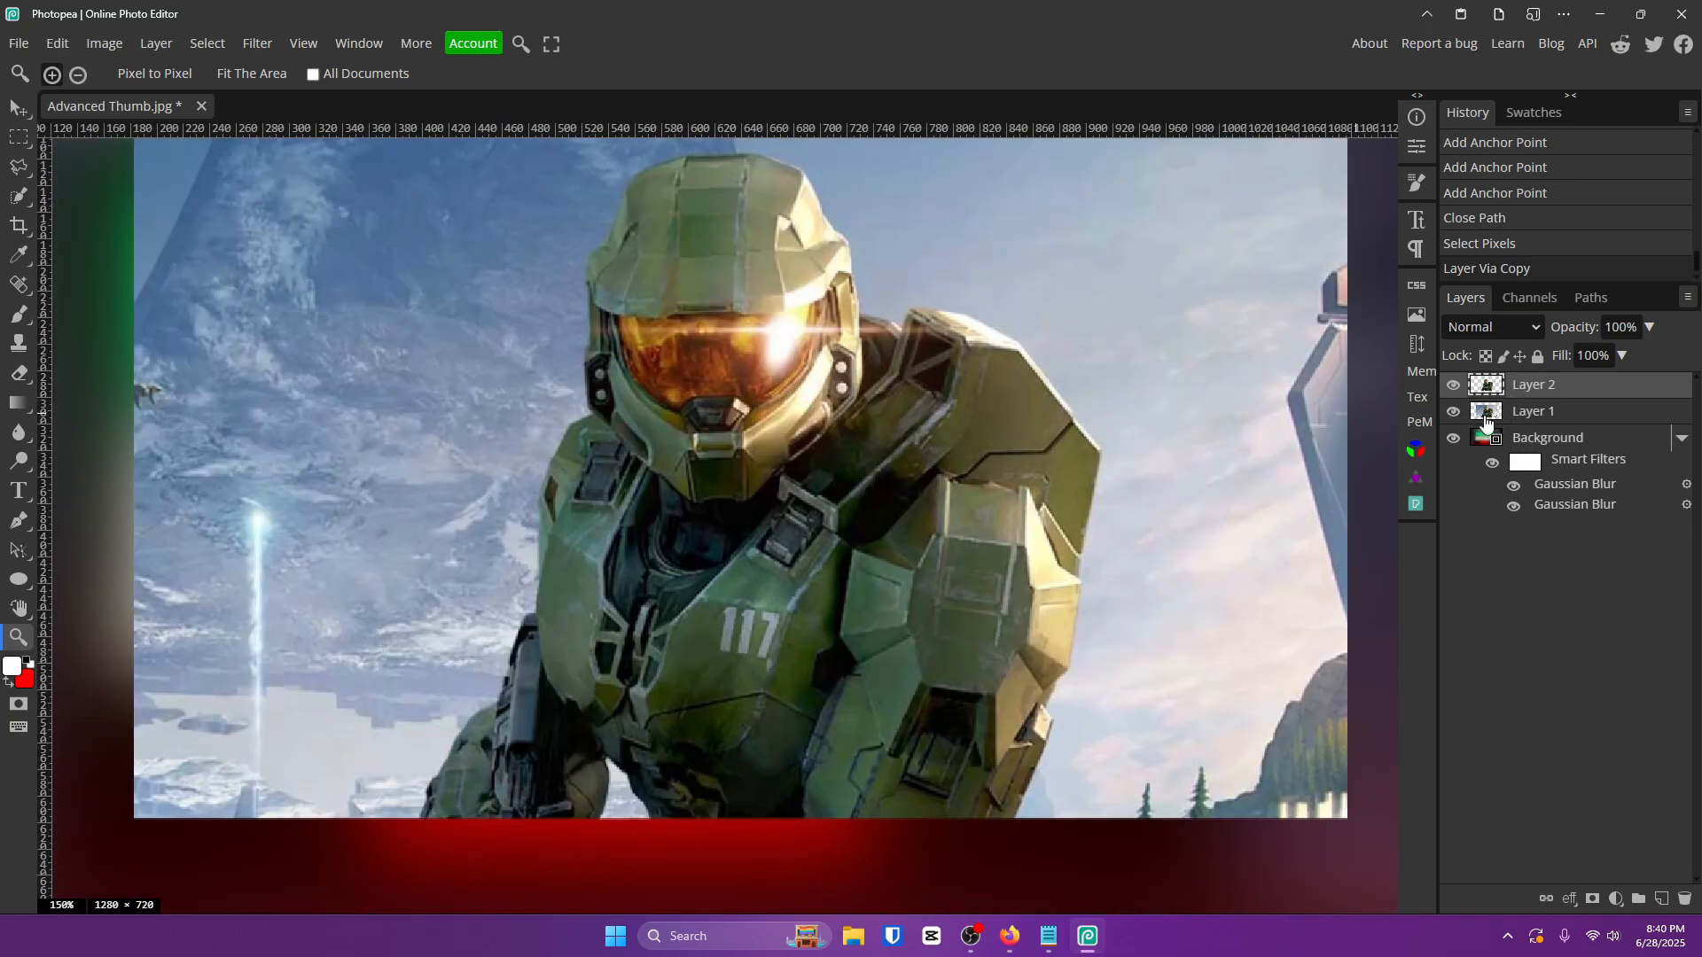
click(1528, 414)
click(1535, 390)
click(1453, 412)
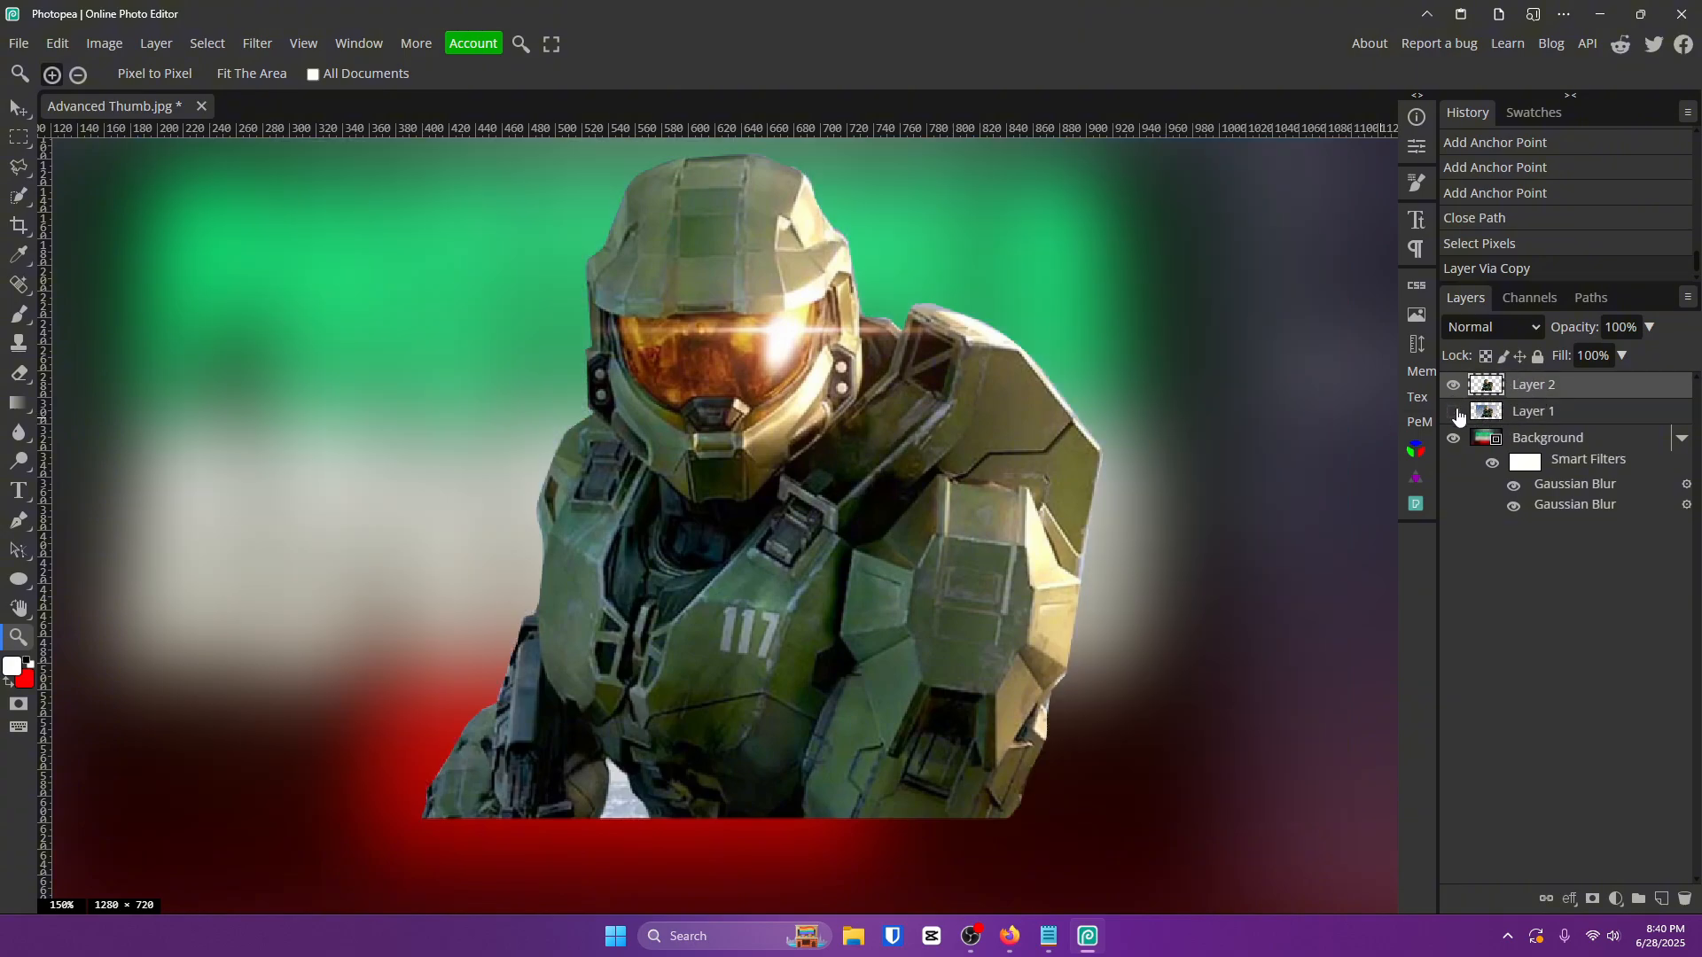
click(1502, 413)
key(Delete)
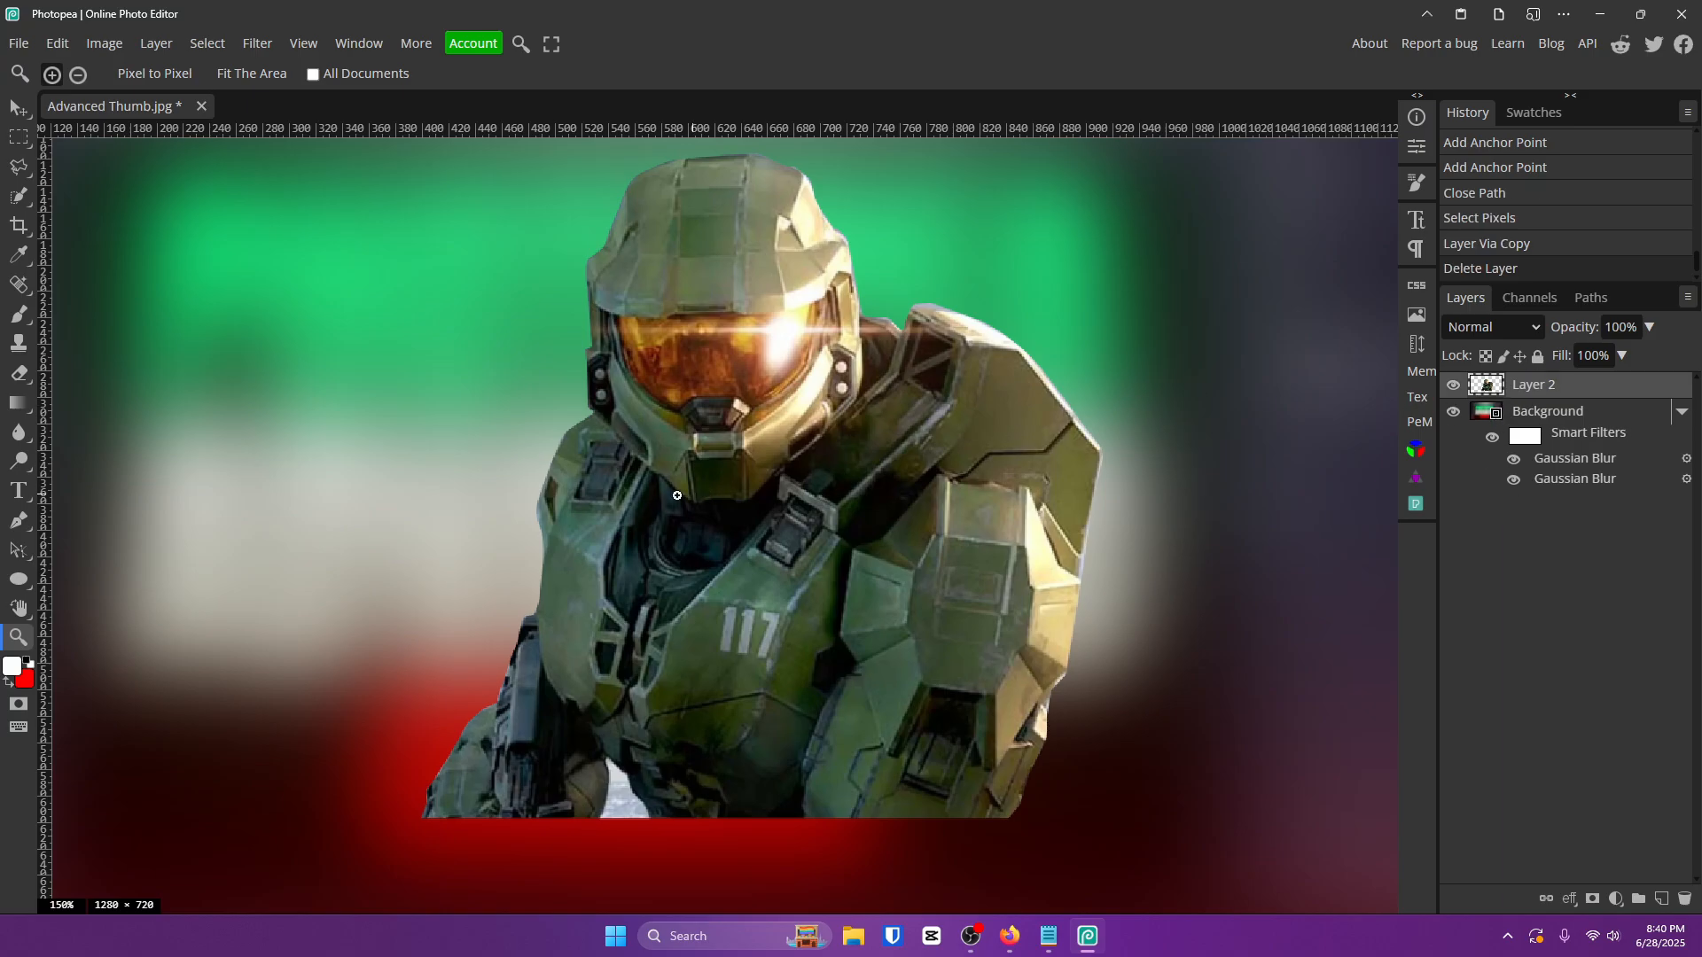
Move the cutout down, scale it to 135.42% with Free Transform, and position it at X 640 px, Y 370 px.
scroll(738, 452, down, 3)
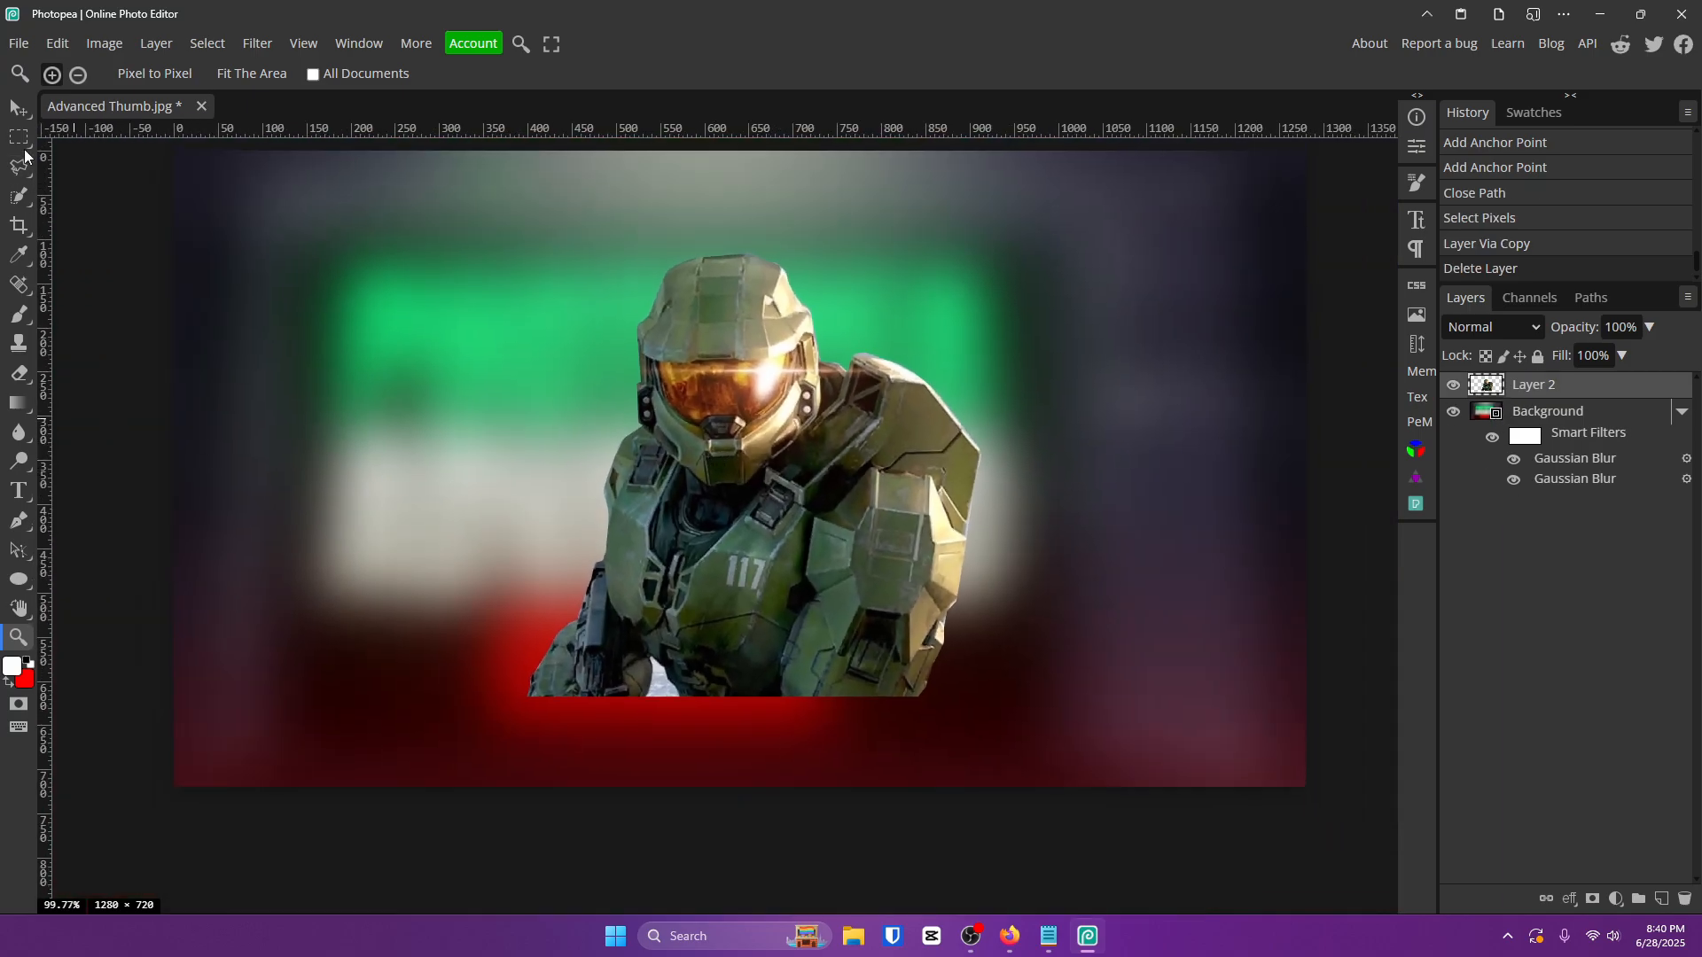
key(v)
drag(716, 424, 699, 536)
key(ctrl+t)
drag(923, 533, 1072, 420)
scroll(857, 399, up, 2)
drag(1200, 197, 969, 404)
drag(780, 523, 851, 448)
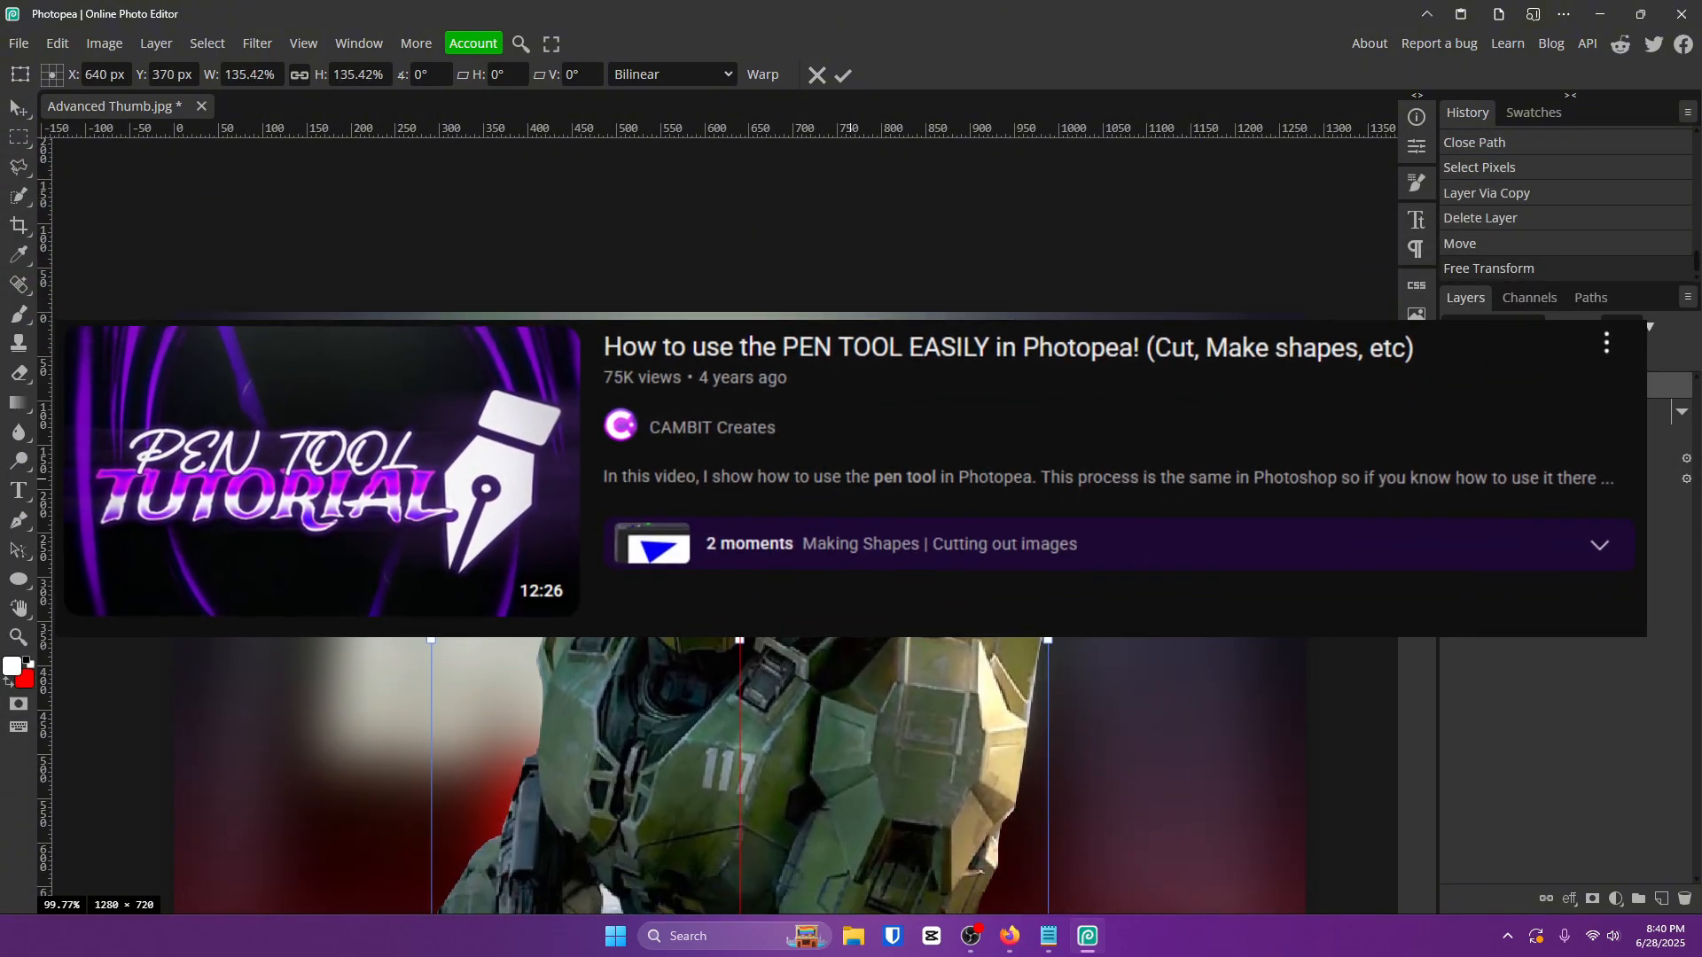
click(840, 76)
Nudge the enlarged cutout slightly upward on the canvas.
scroll(695, 356, down, 2)
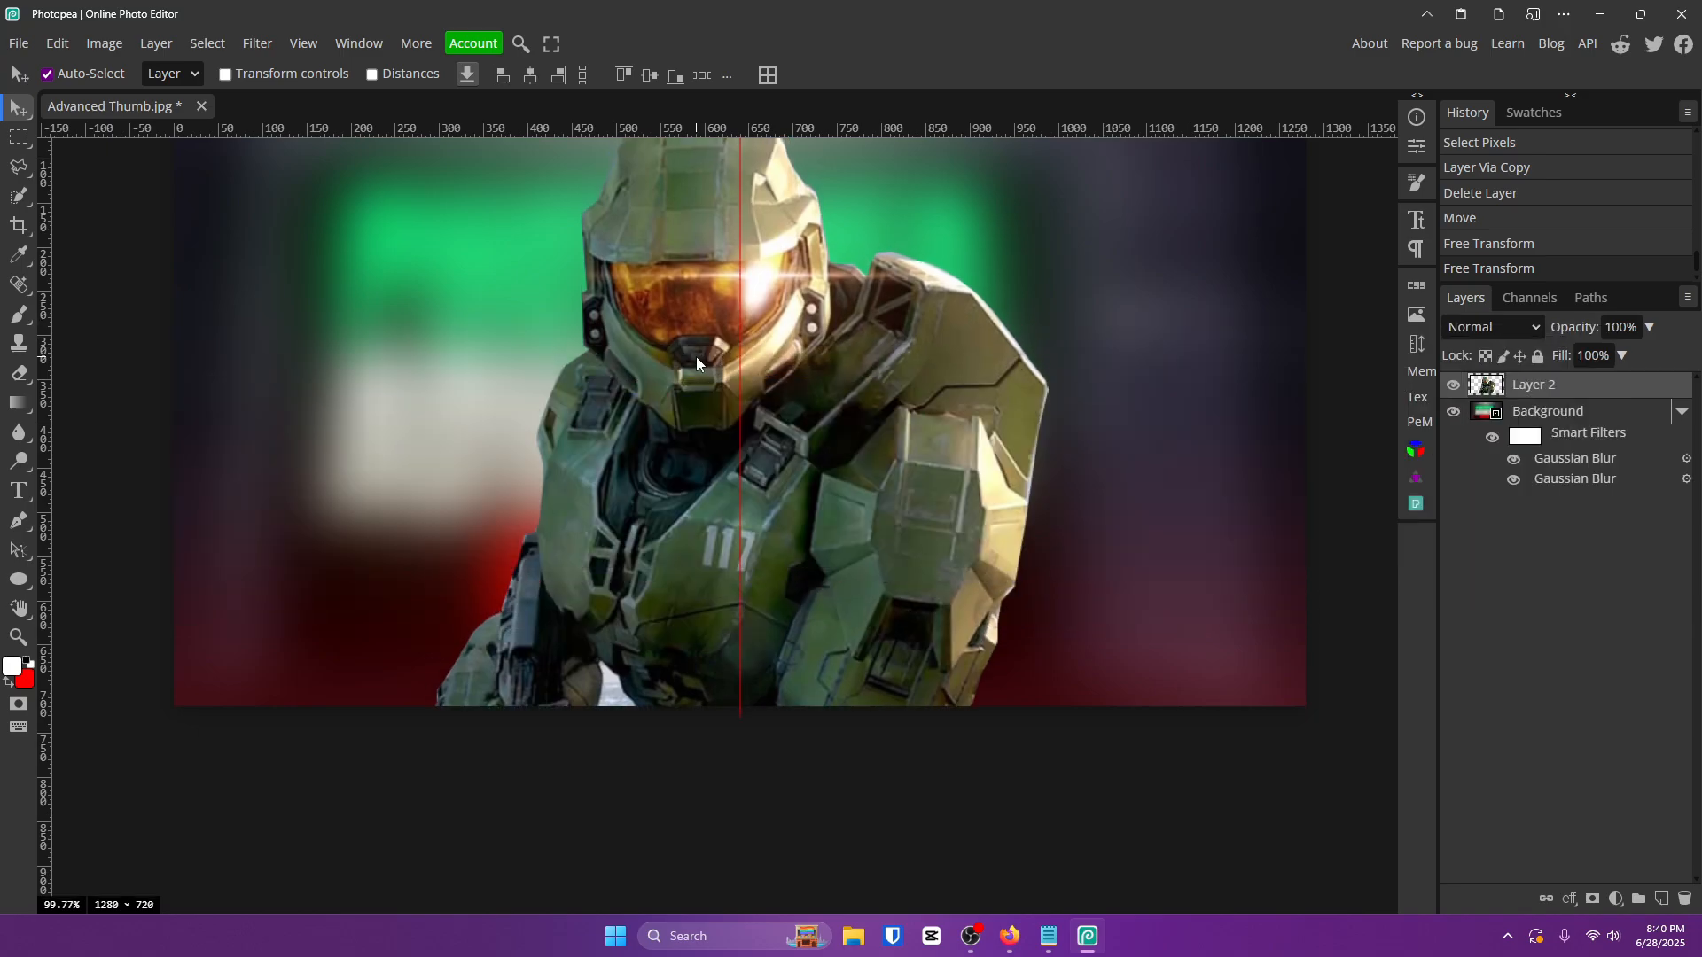
drag(695, 356, 695, 353)
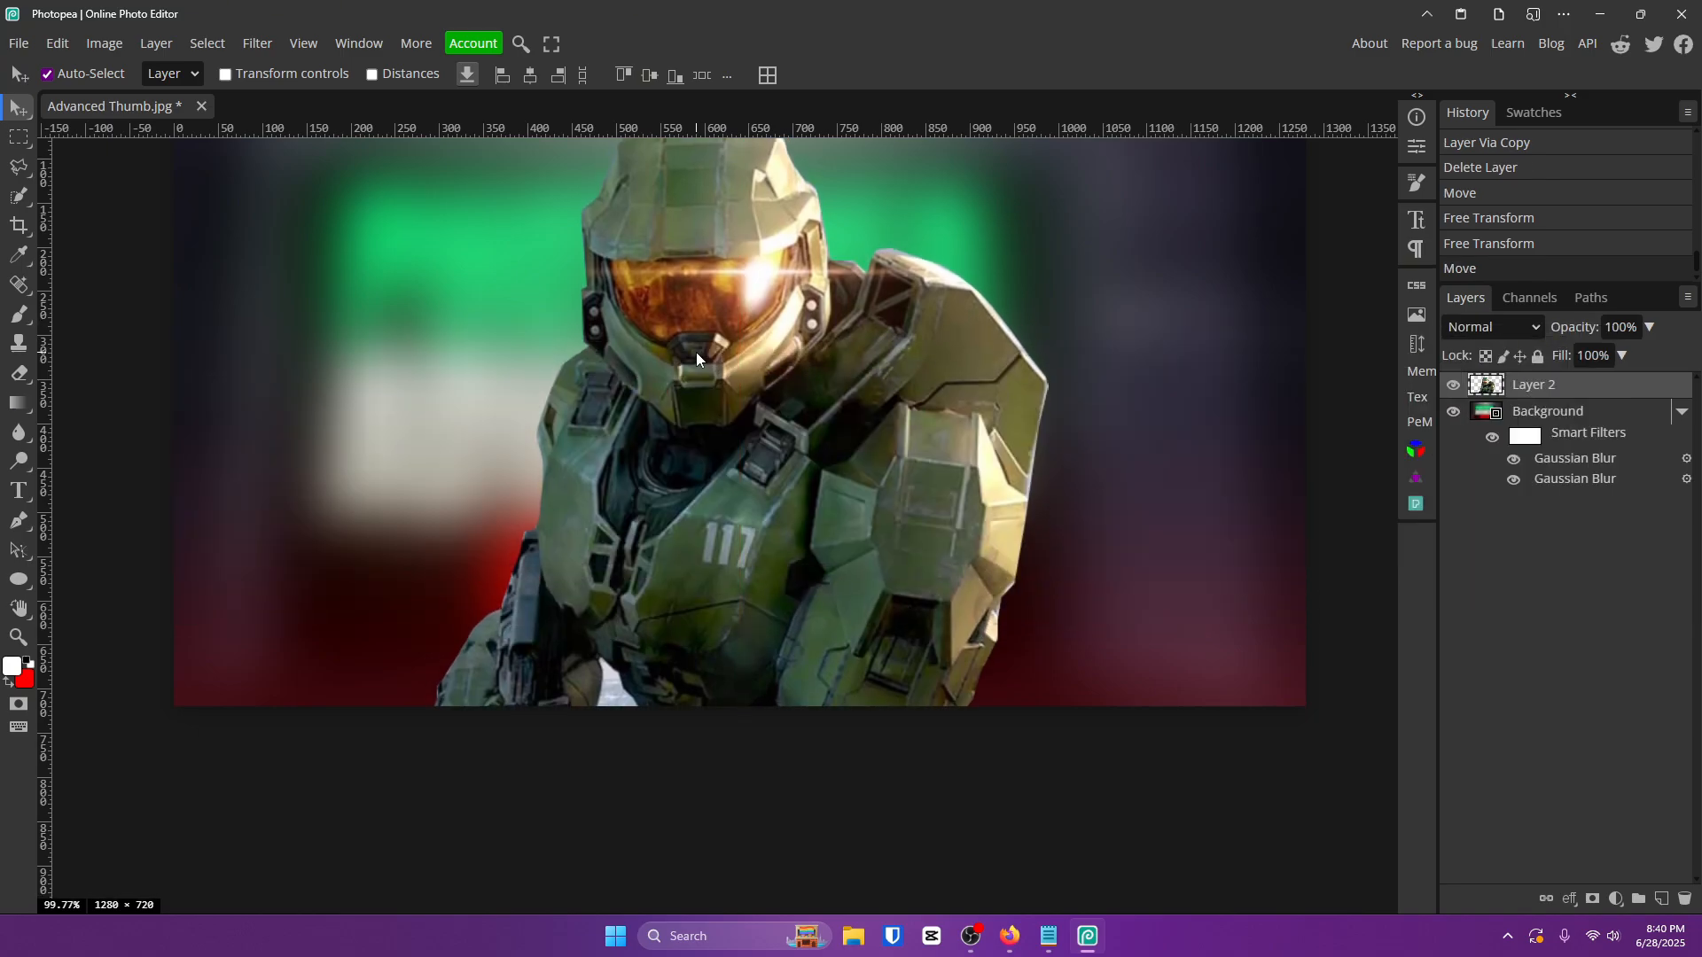
scroll(736, 439, up, 2)
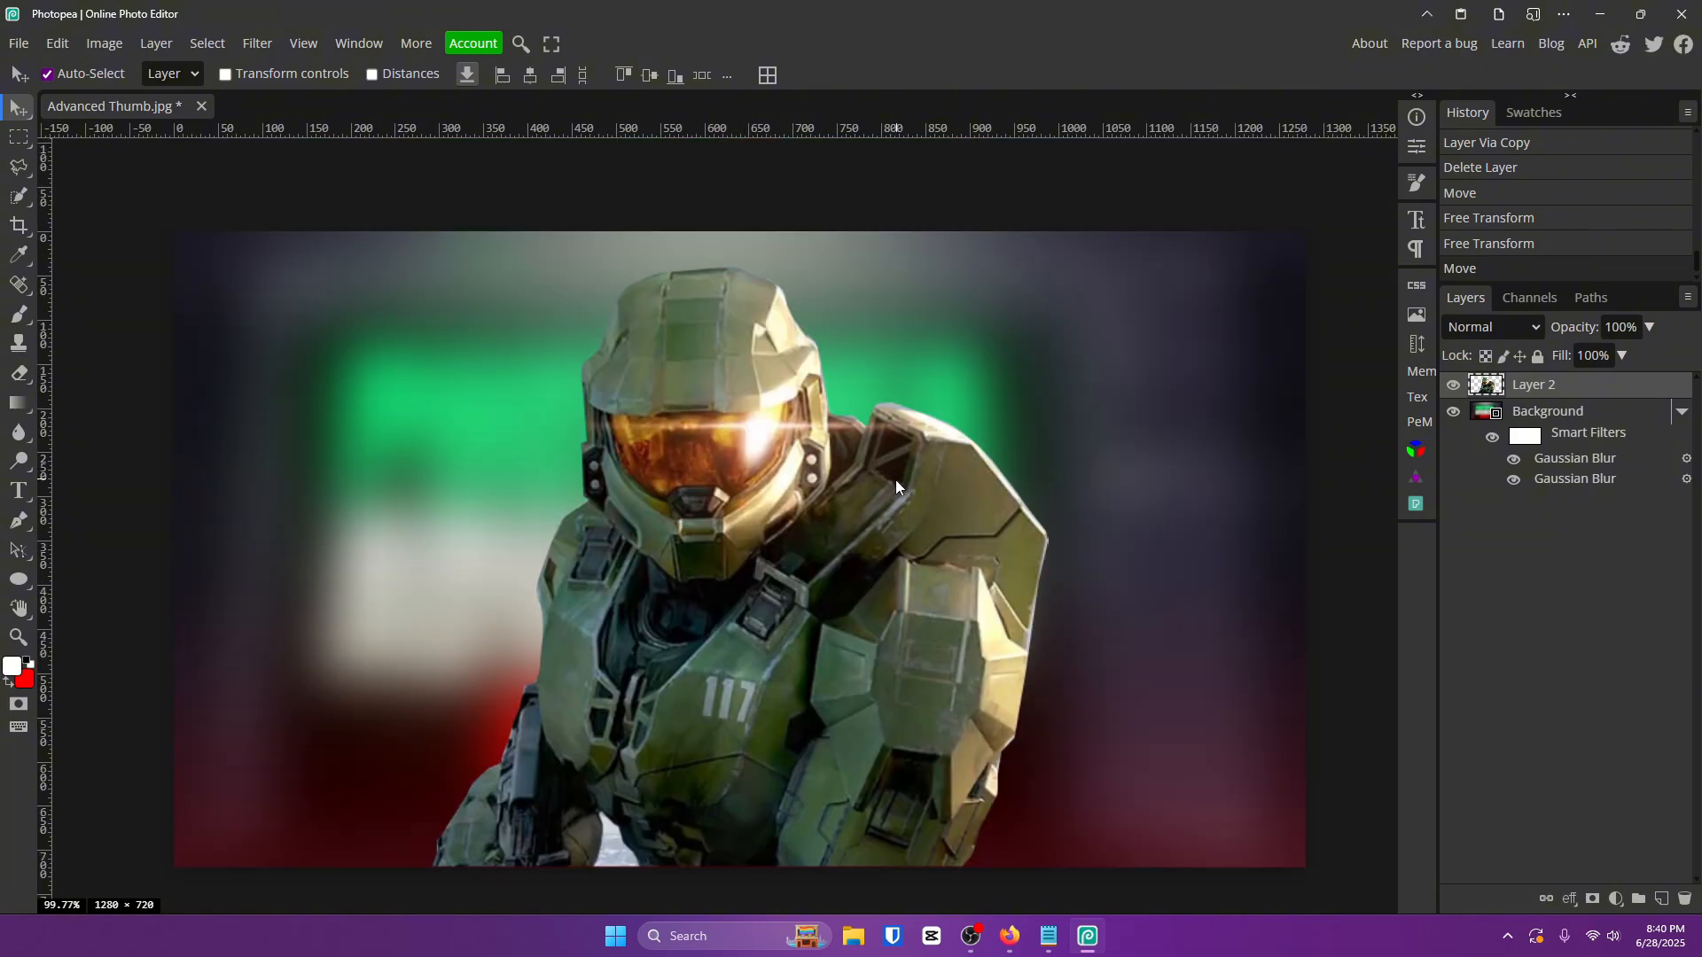
scroll(895, 486, down, 1)
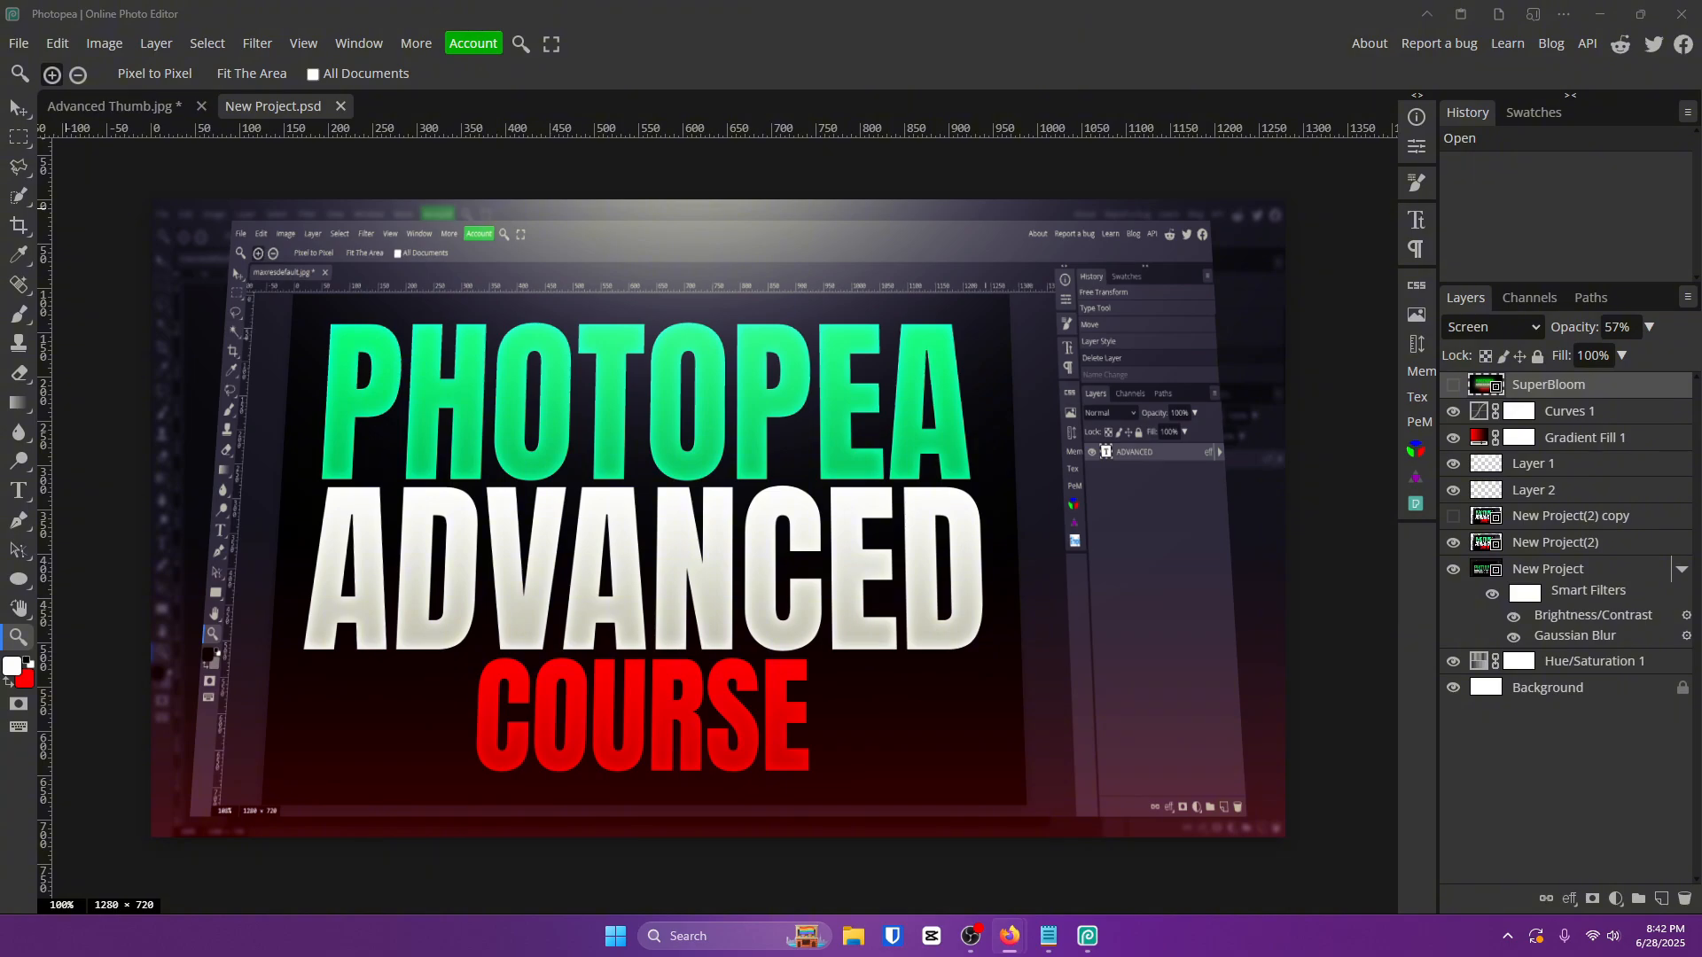
drag(1, 603, 713, 1)
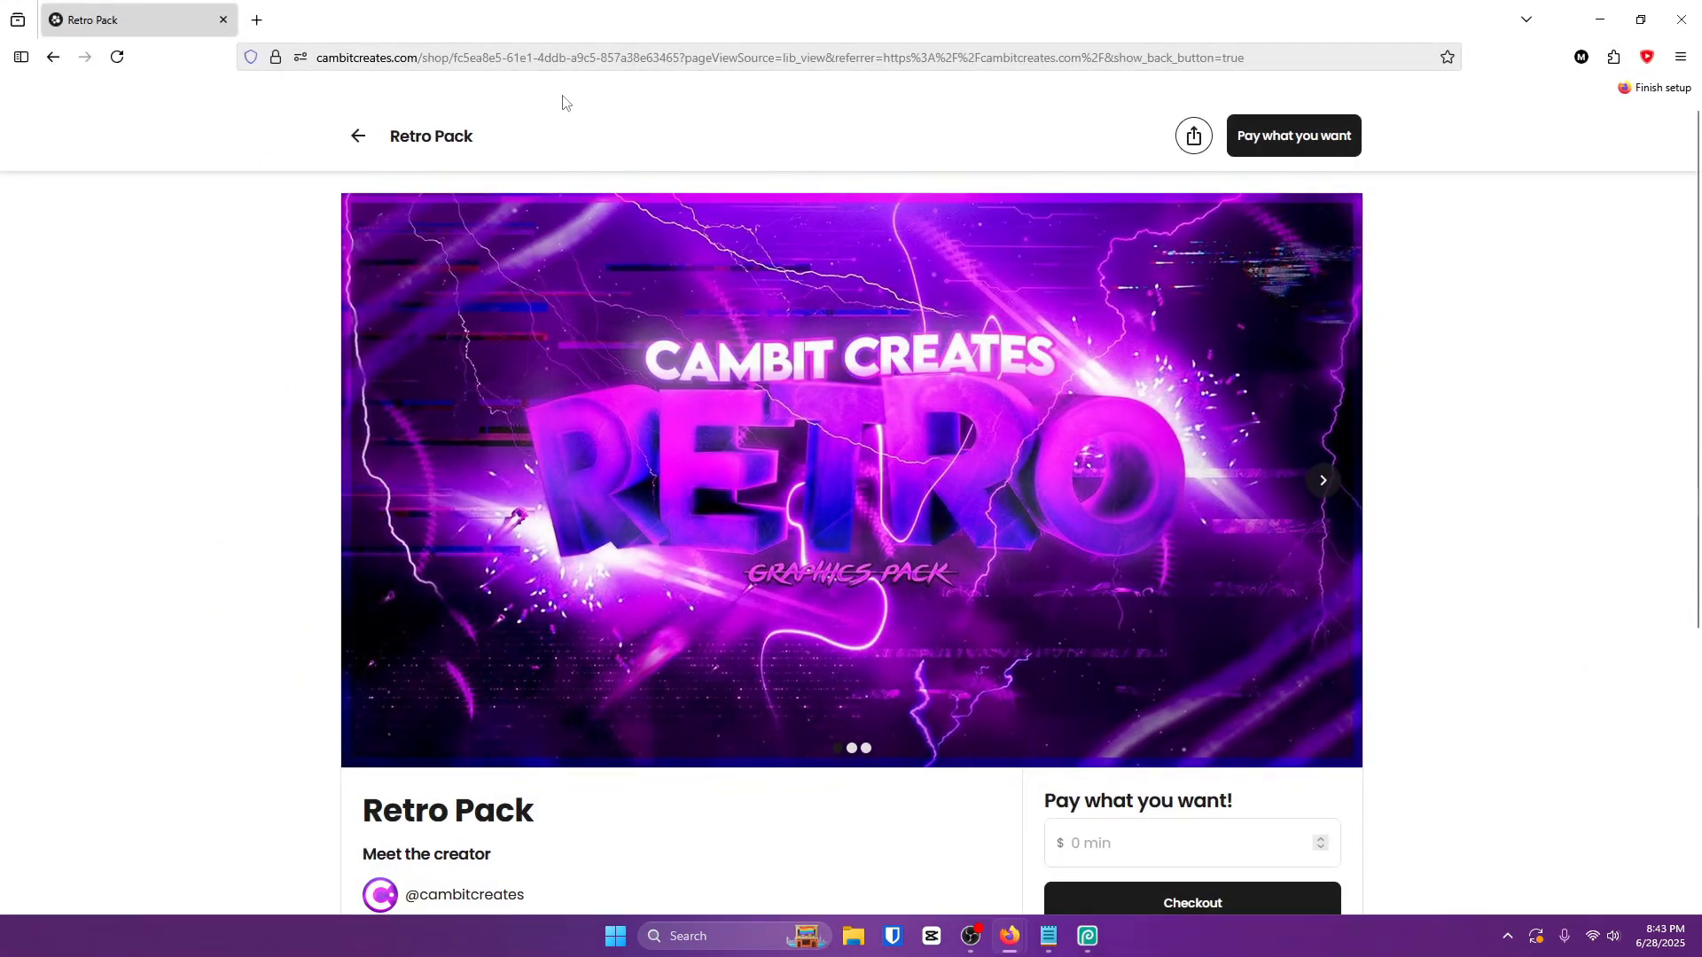
Return to the cambitcreates.com store, browse its free and premium content, and open the 50+ Effects Graphics Pack.
click(365, 137)
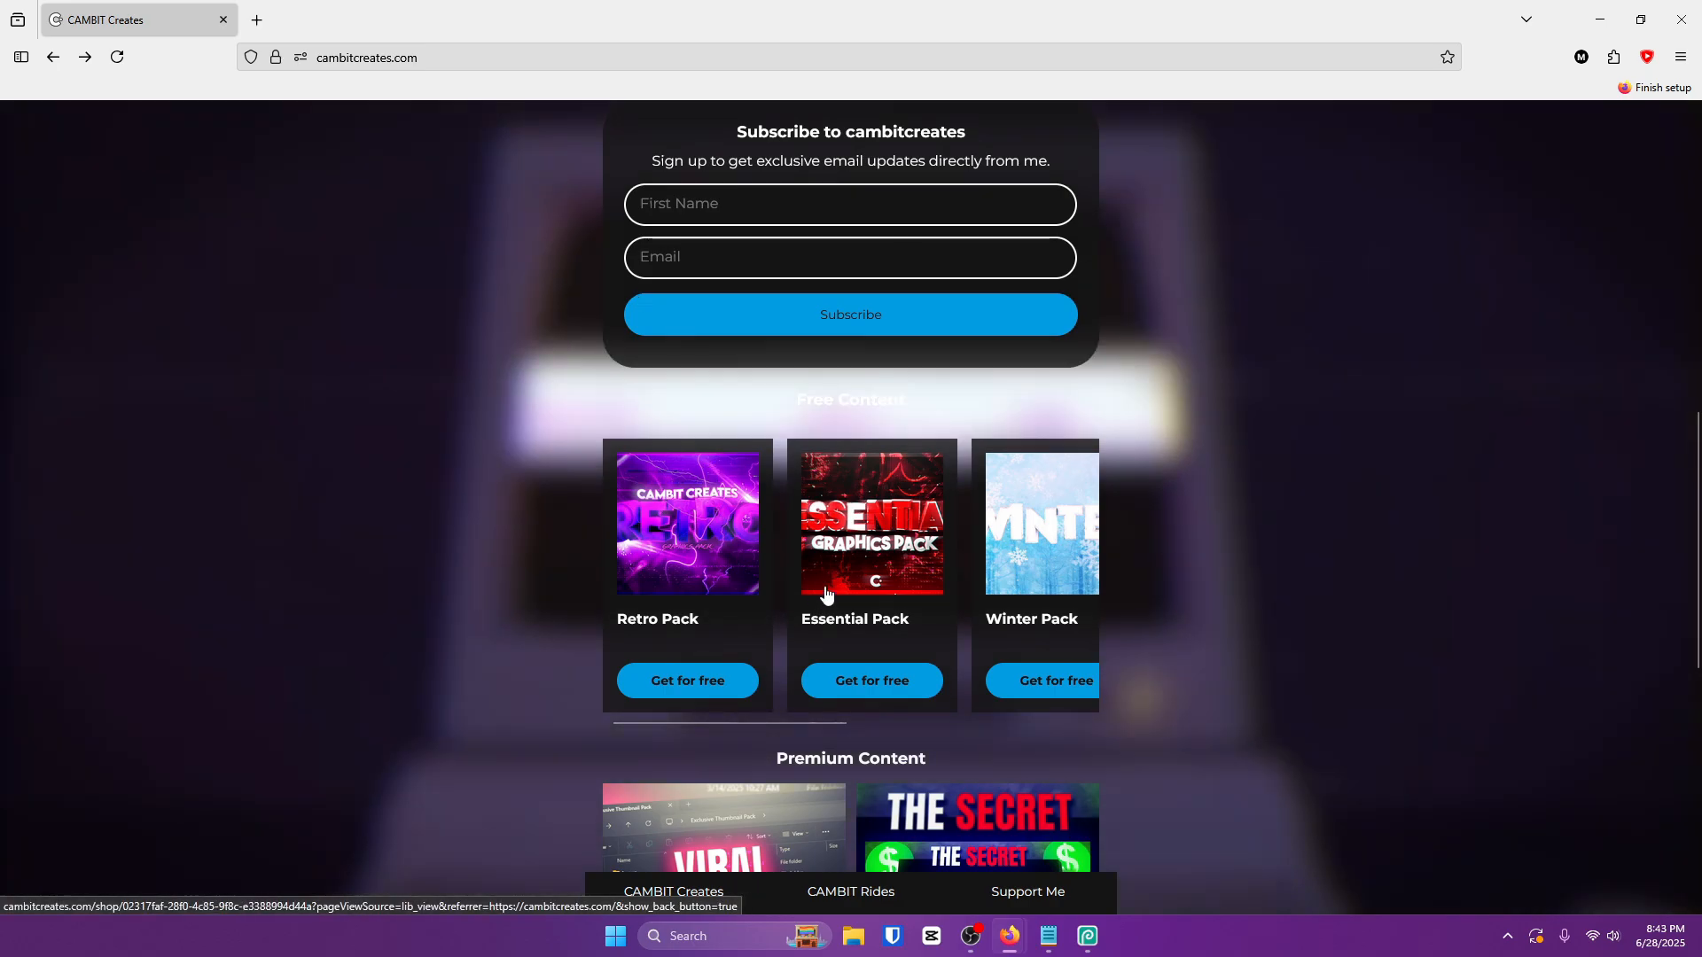
scroll(757, 741, right, 4)
scroll(883, 733, down, 7)
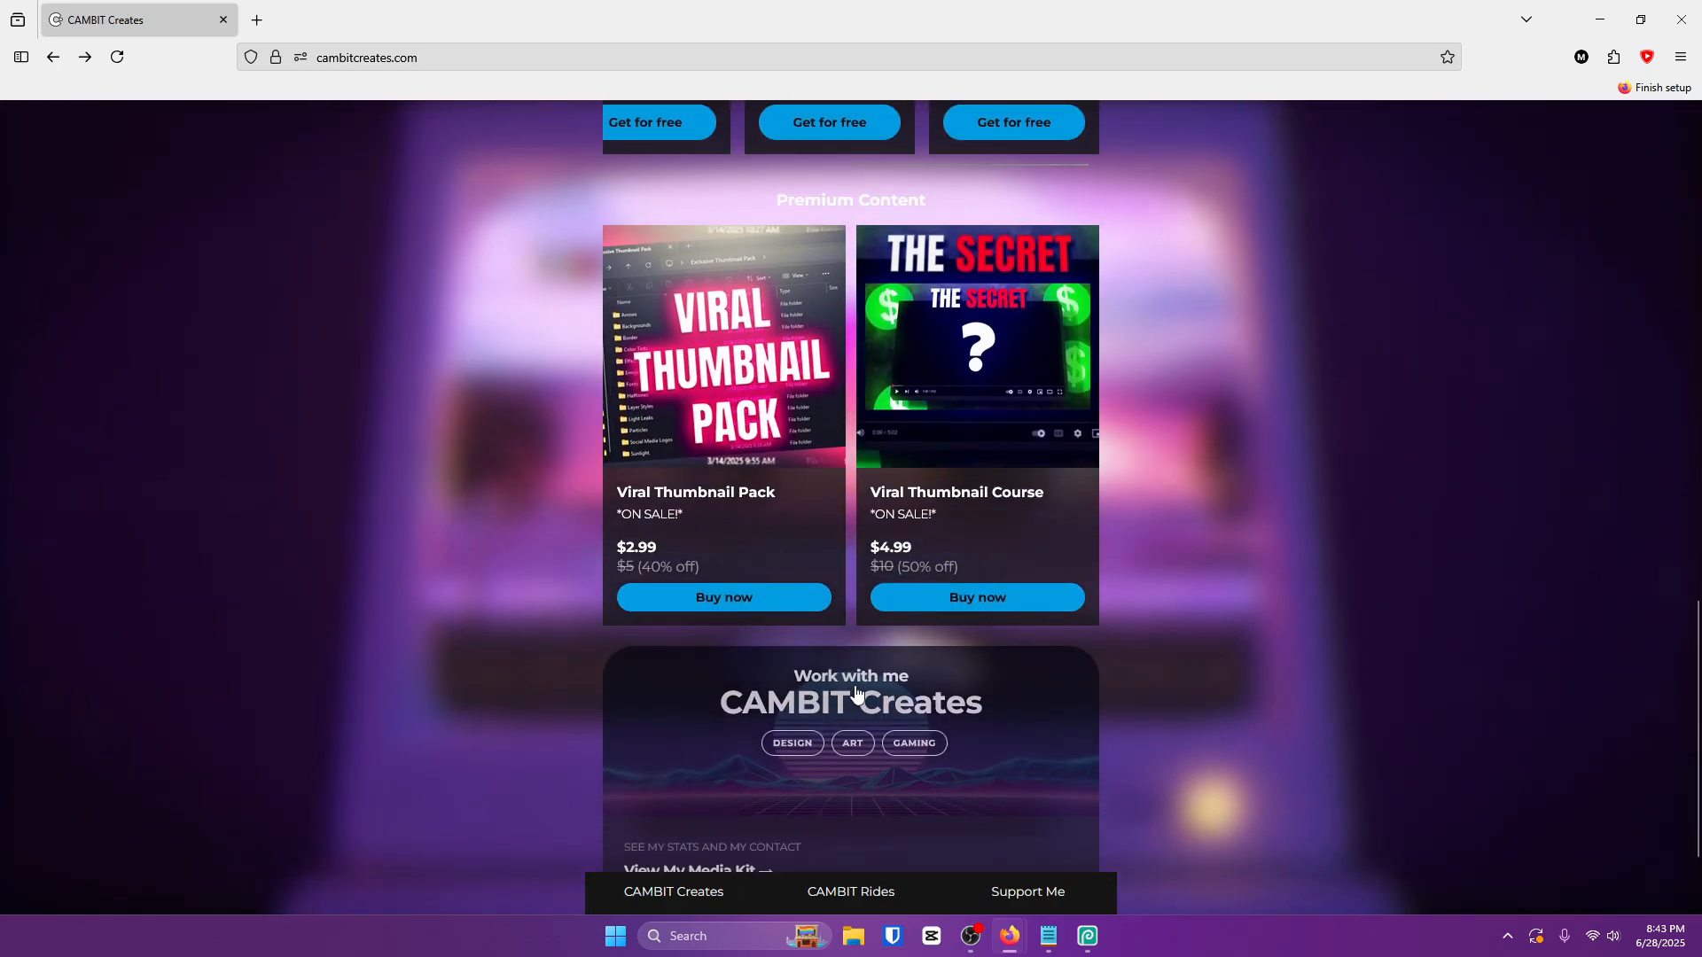
scroll(819, 705, up, 9)
scroll(819, 704, down, 3)
click(831, 577)
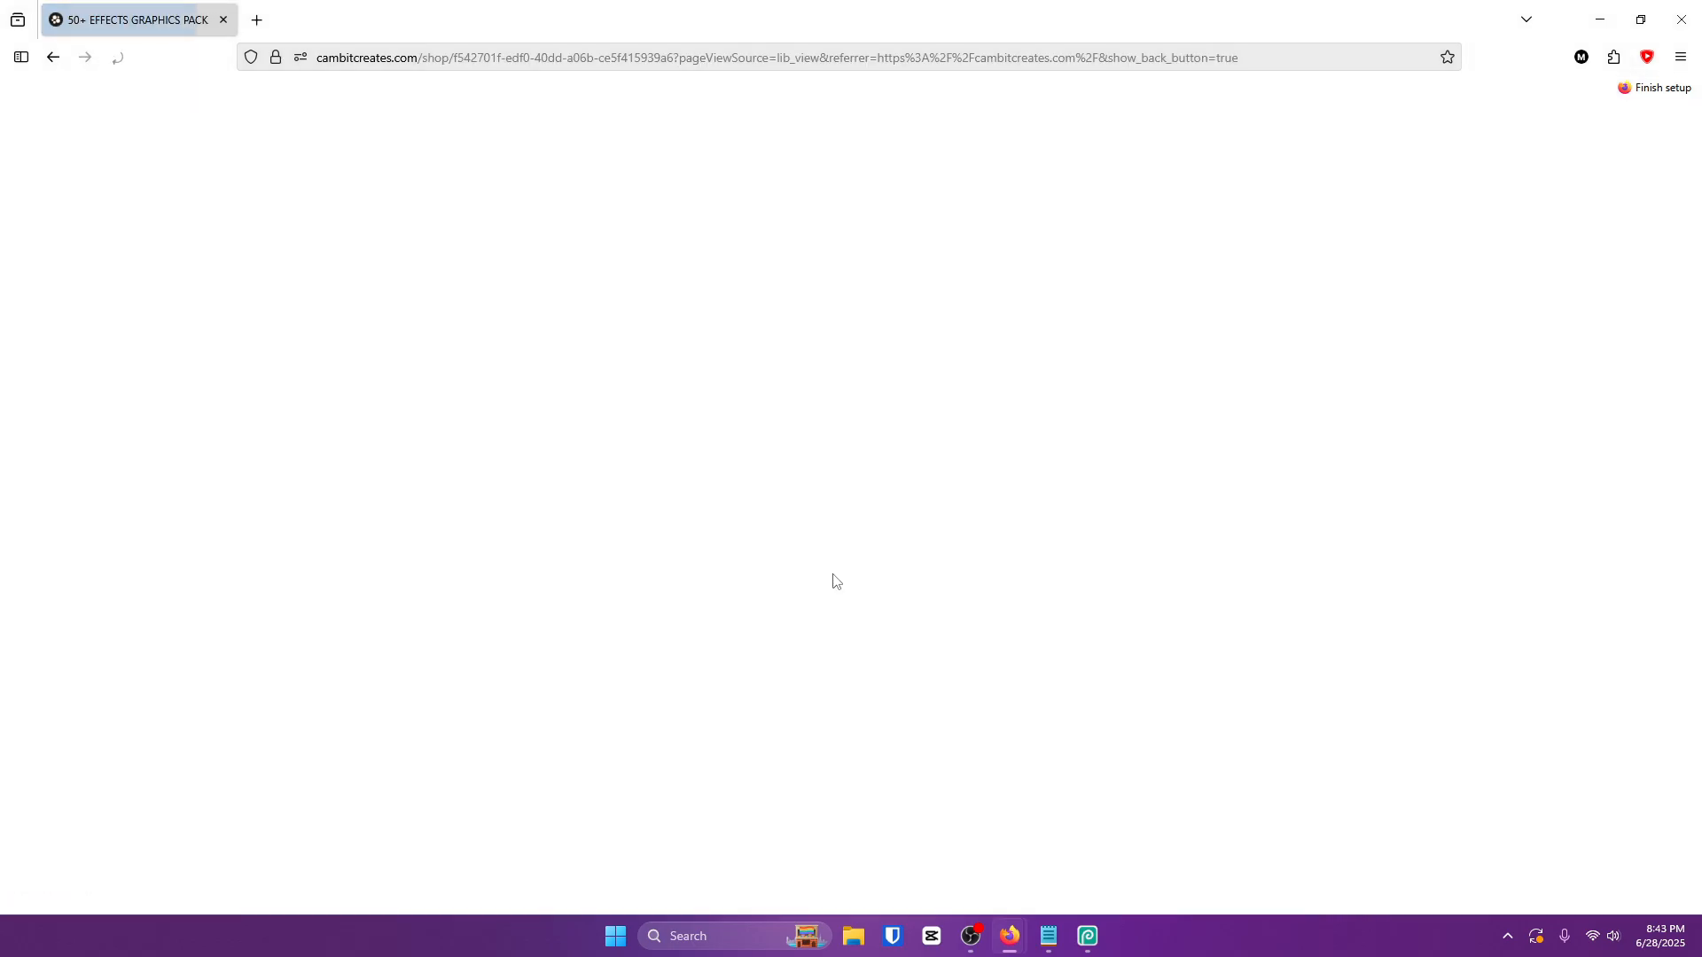
Look over the 50+ Effects Graphics Pack page with its preview image, description and pay-what-you-want section.
scroll(621, 443, down, 2)
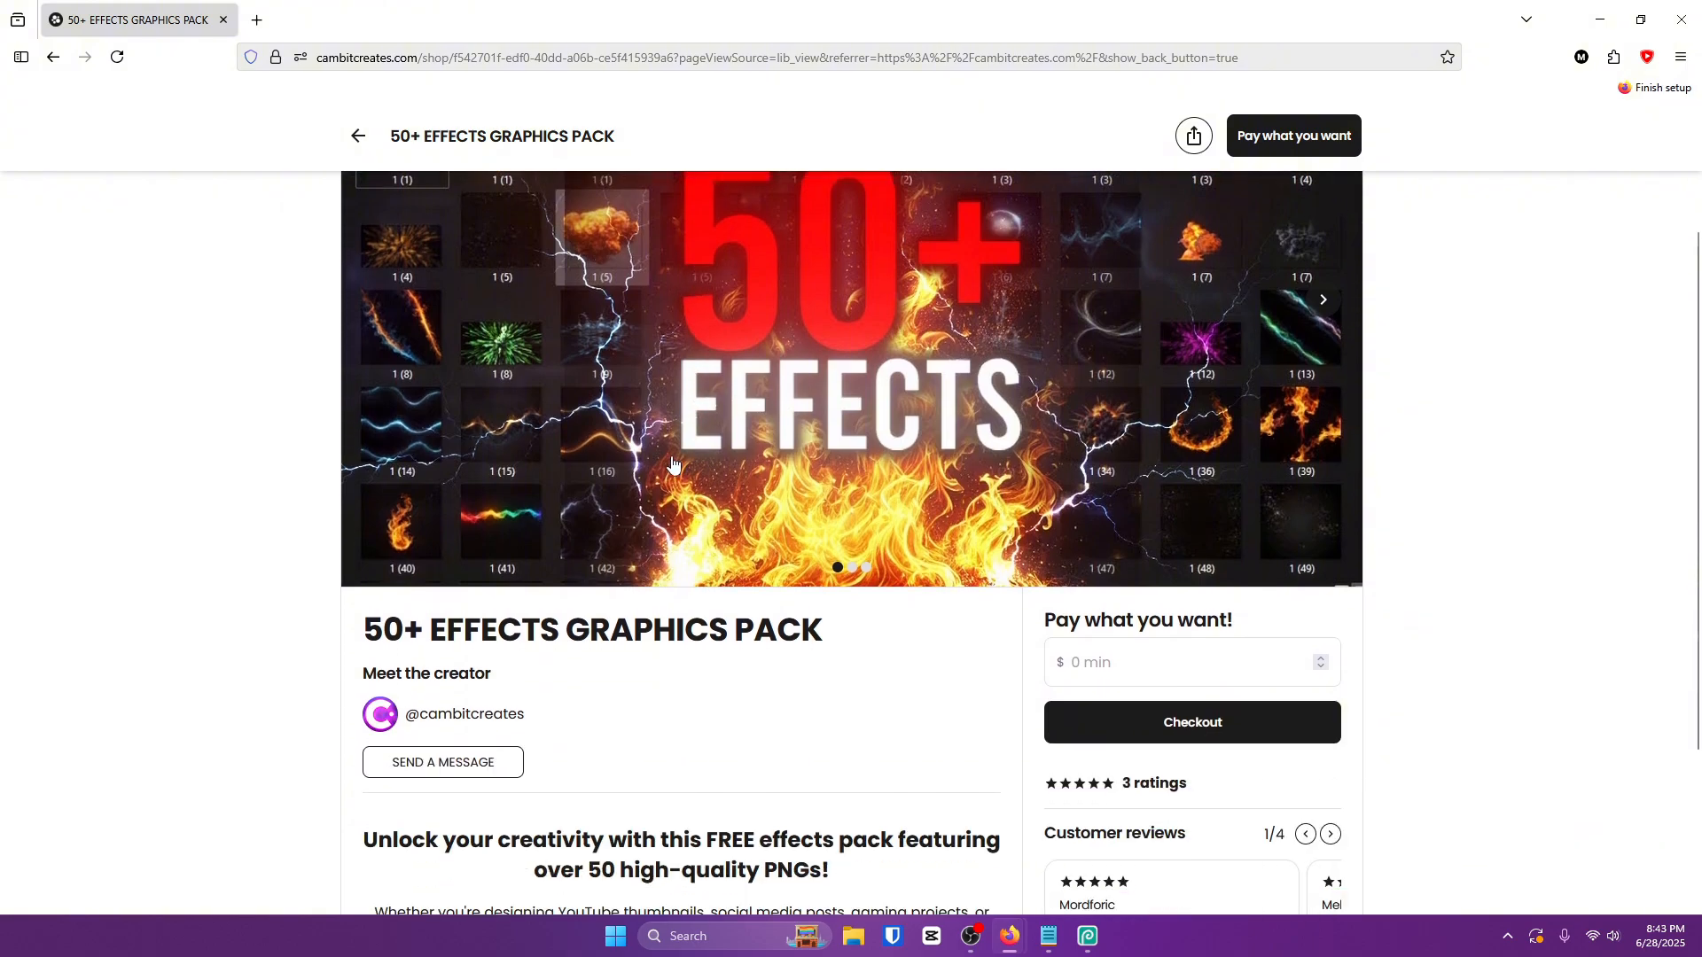
scroll(679, 472, up, 2)
scroll(864, 521, down, 2)
scroll(760, 557, up, 2)
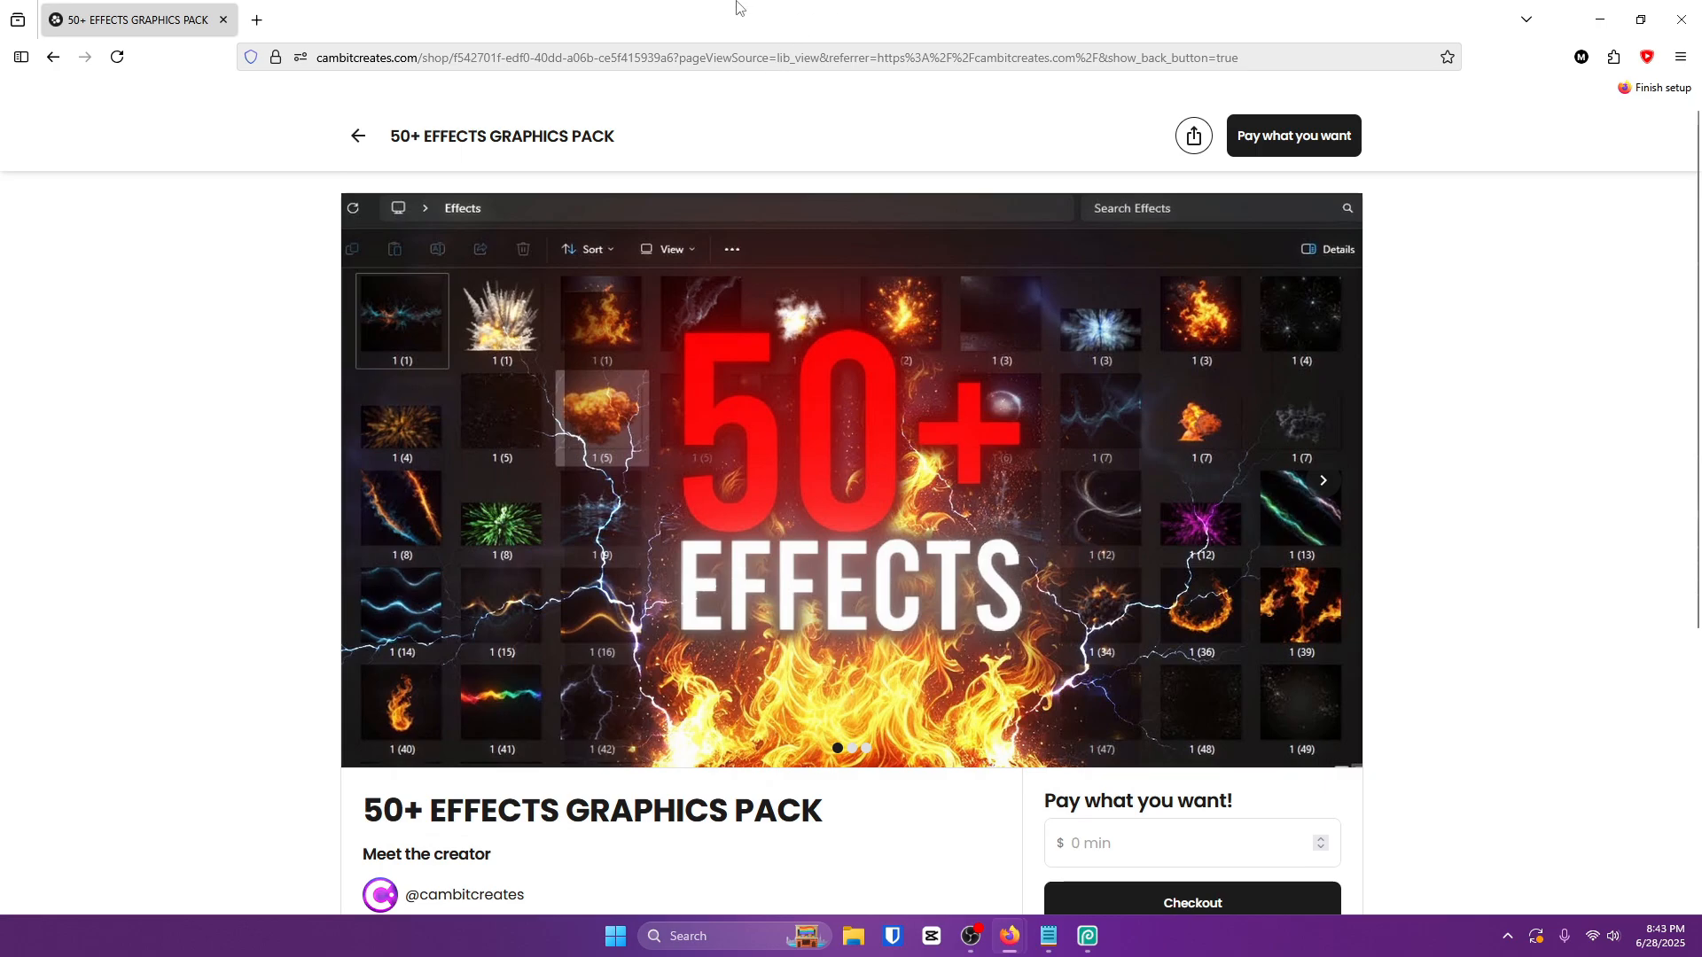
In Photopea, paste the blue light-streak image into New Project.psd and stretch it over the whole canvas at 209.15% width and 166.67% height.
drag(679, 9, 251, 327)
key(ctrl+v)
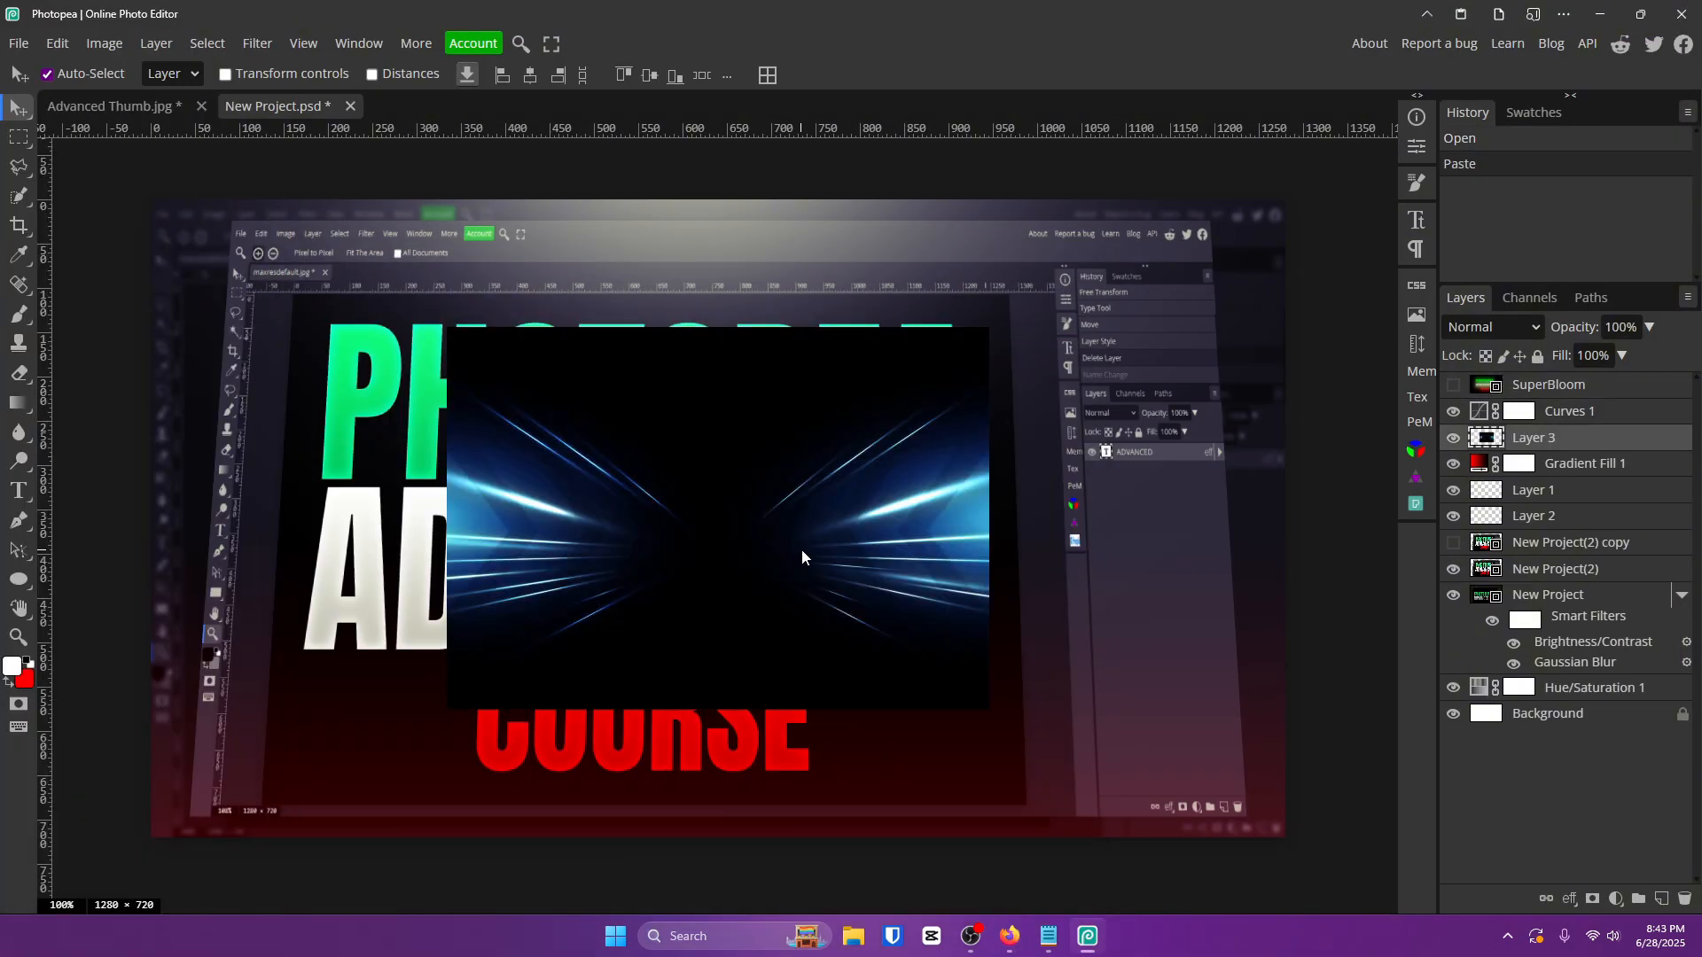
key(ctrl+alt+t)
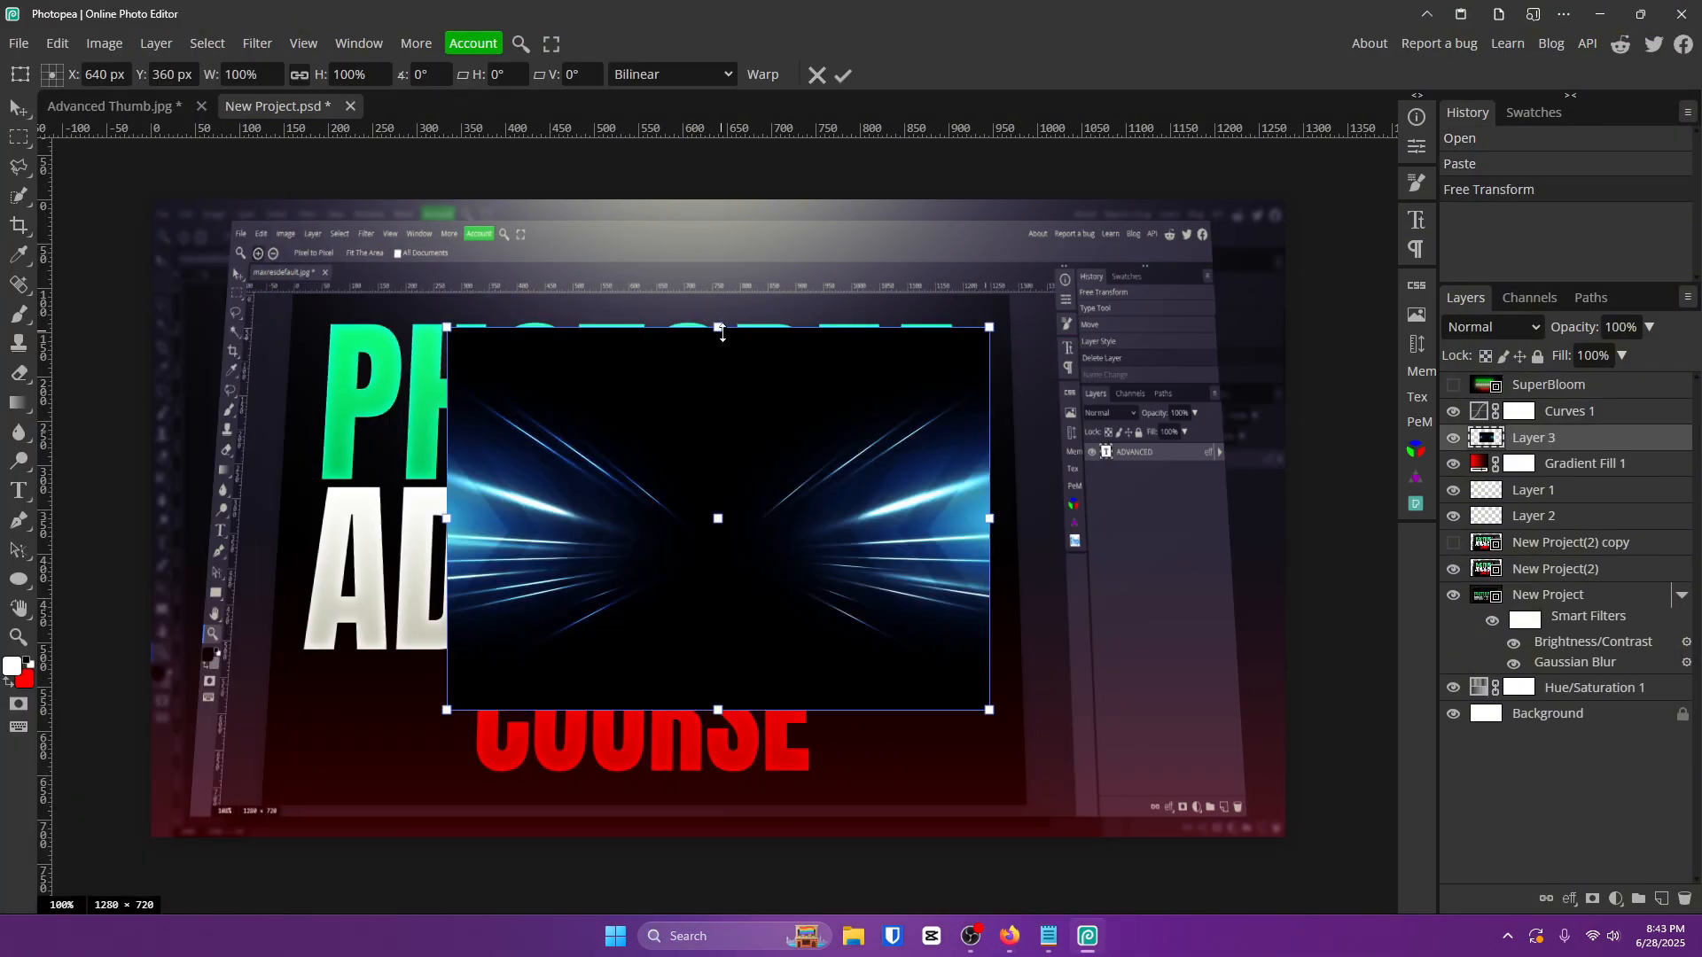
drag(719, 329, 720, 201)
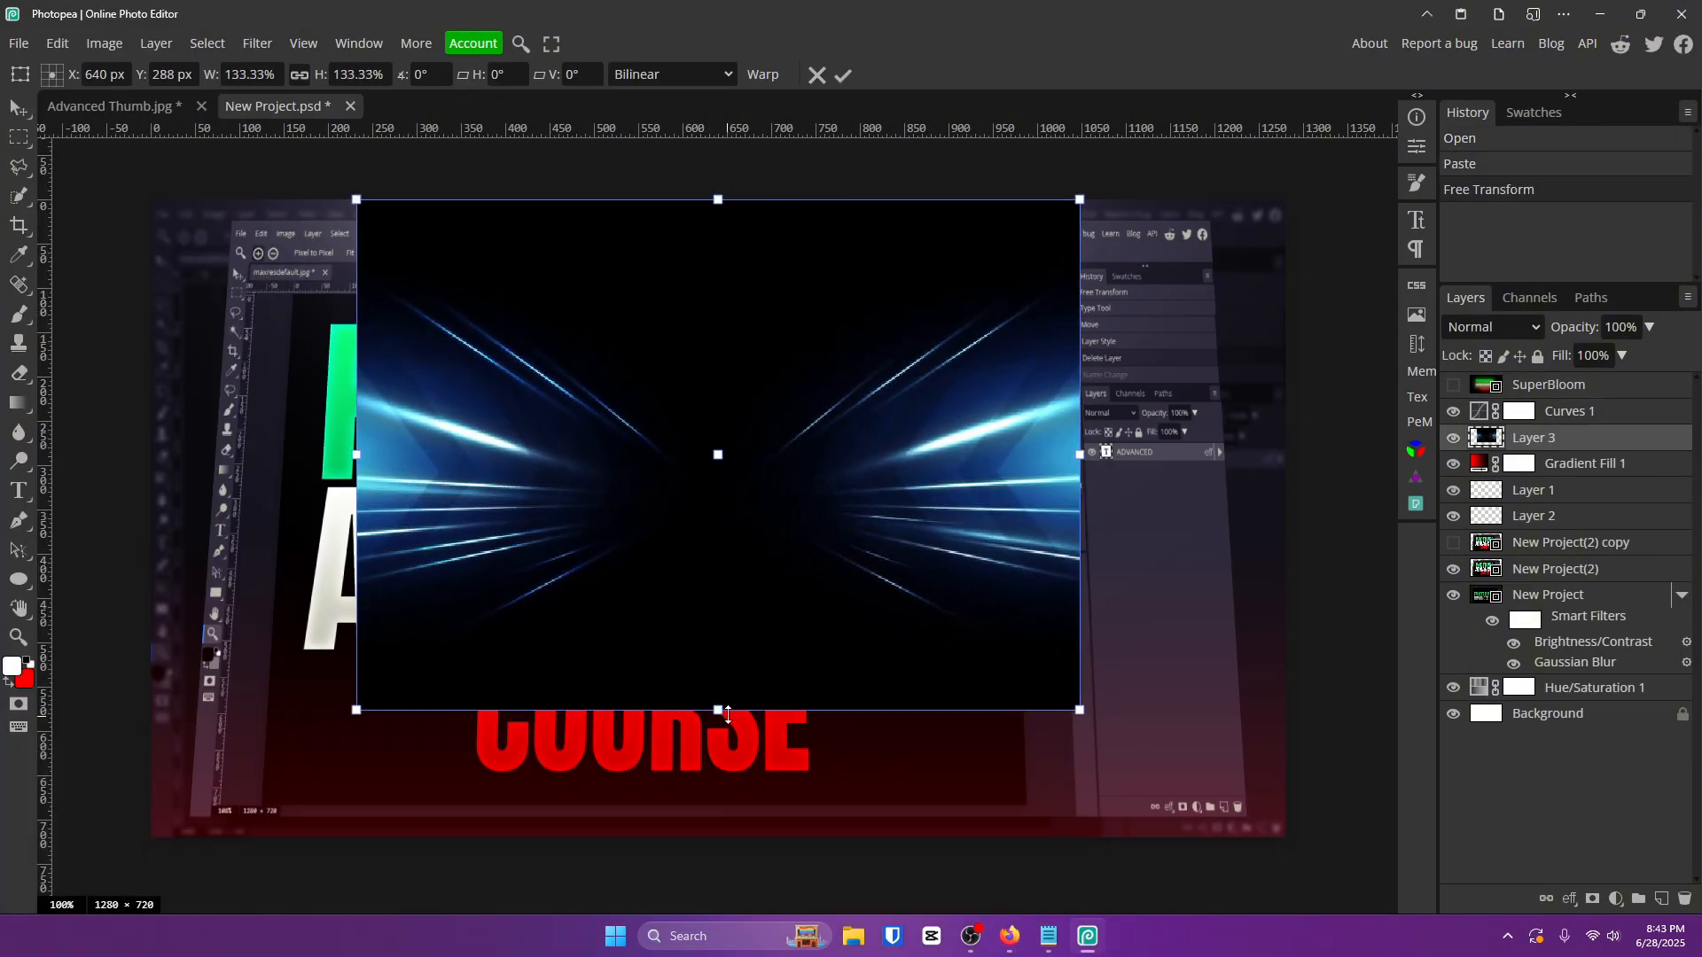
drag(728, 714, 769, 835)
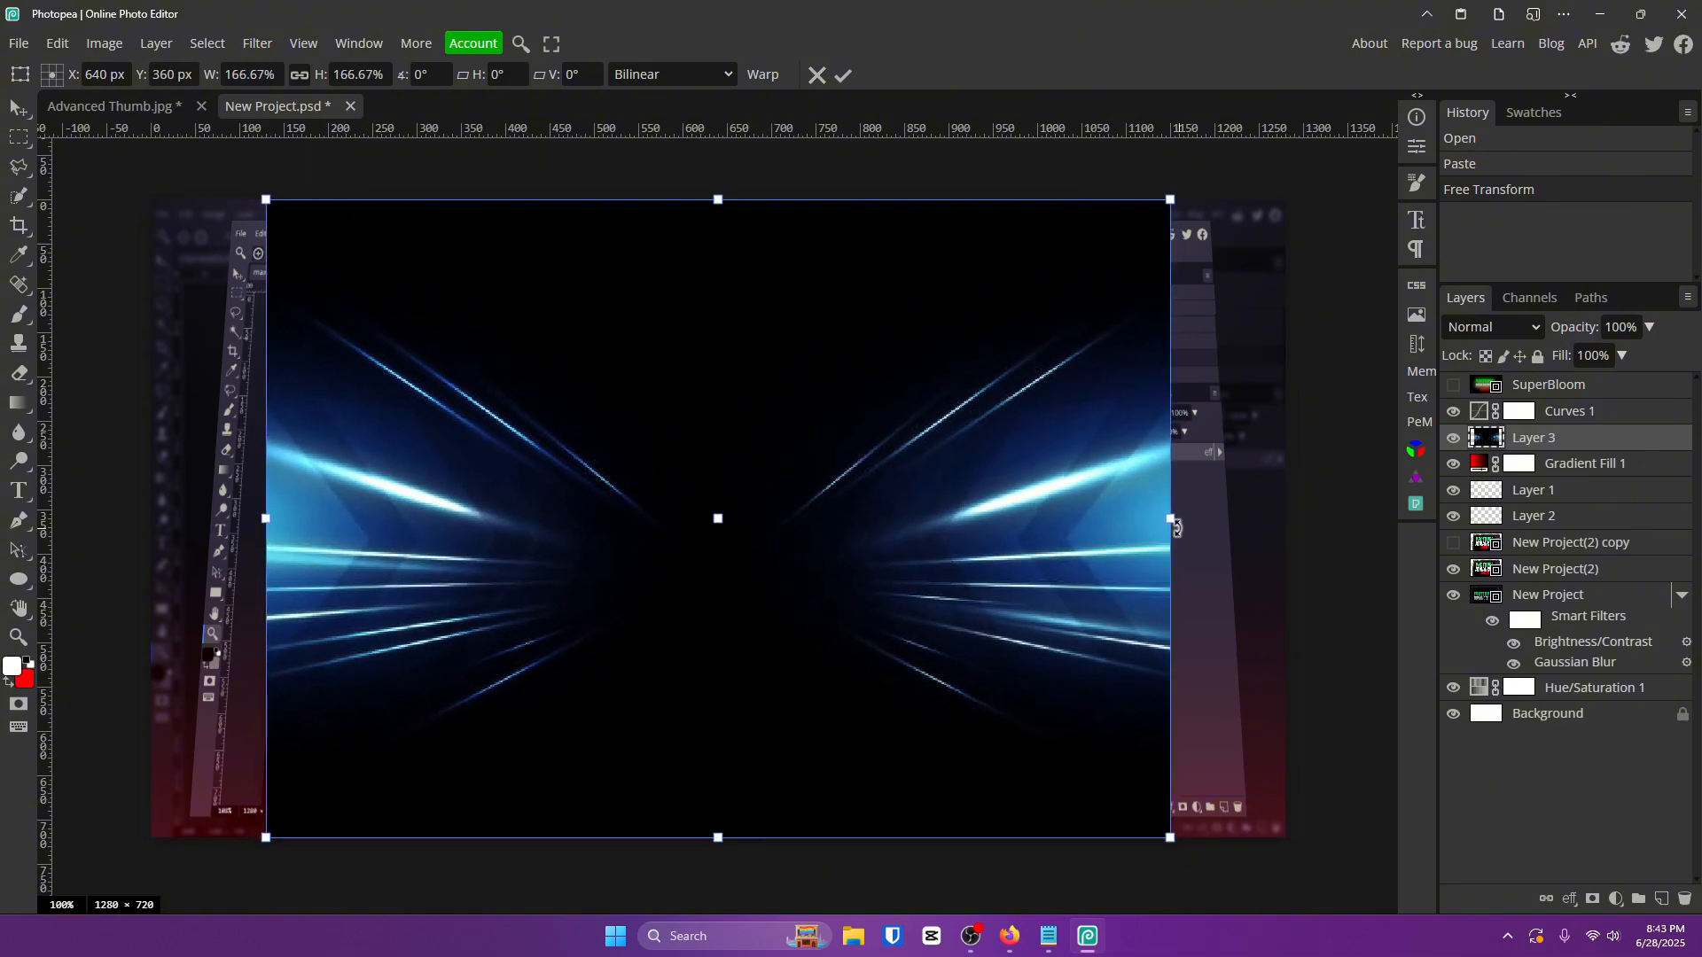
drag(1172, 521, 1283, 518)
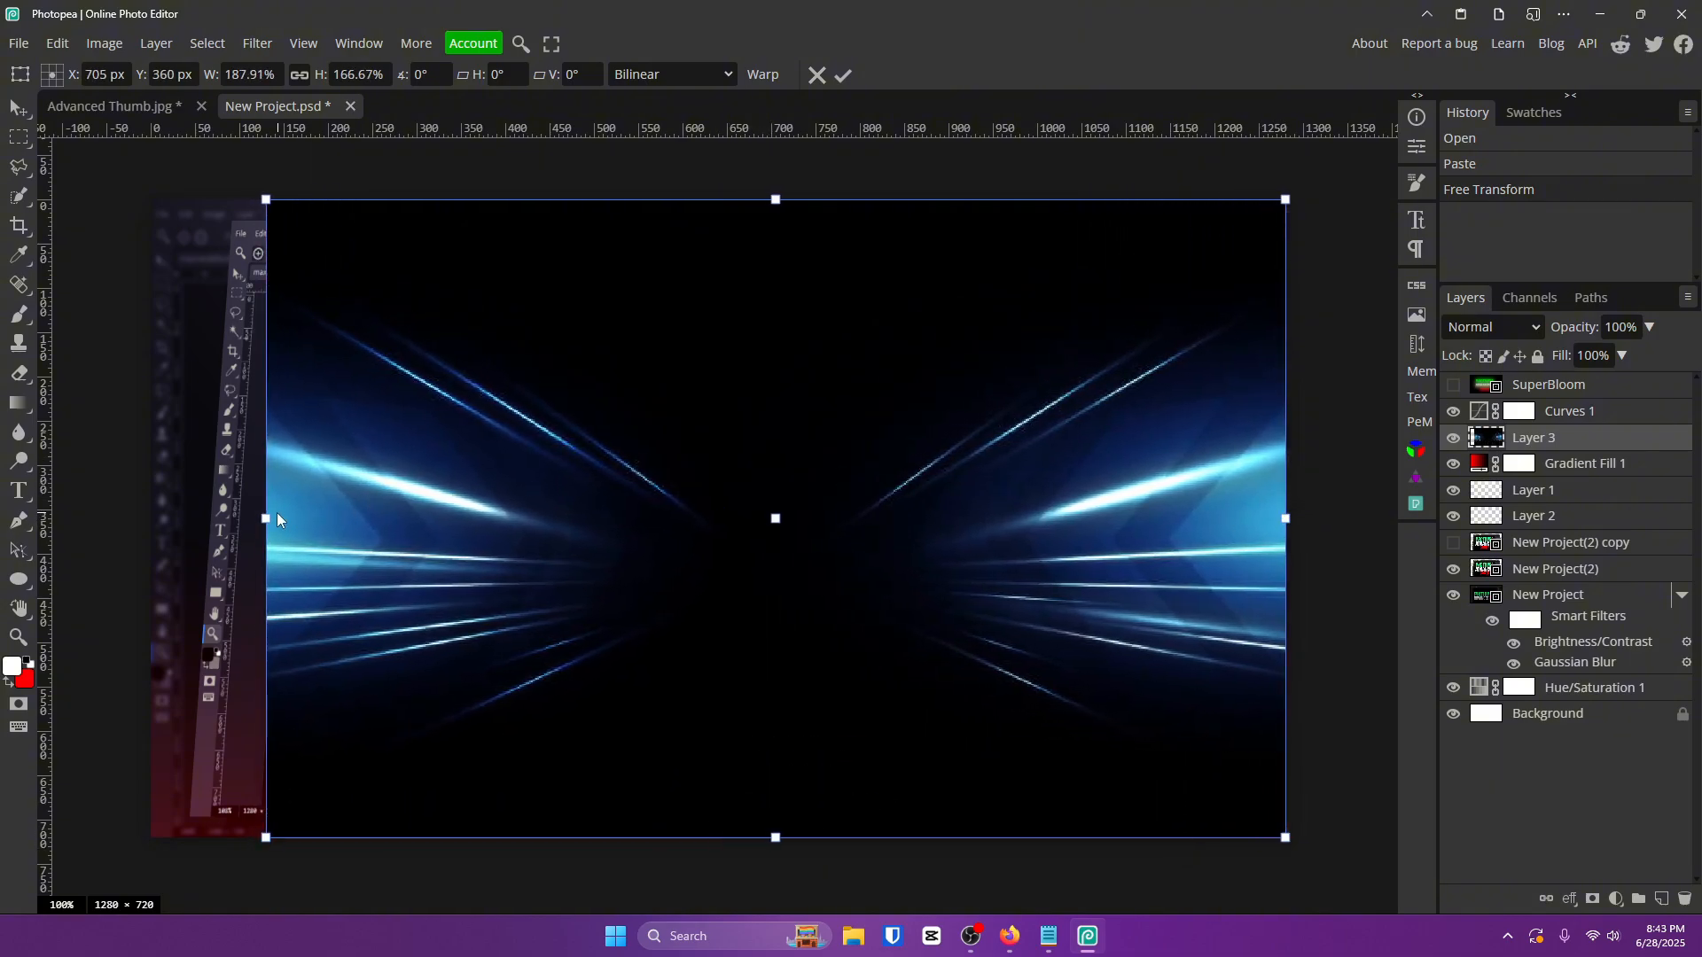
drag(277, 521, 162, 520)
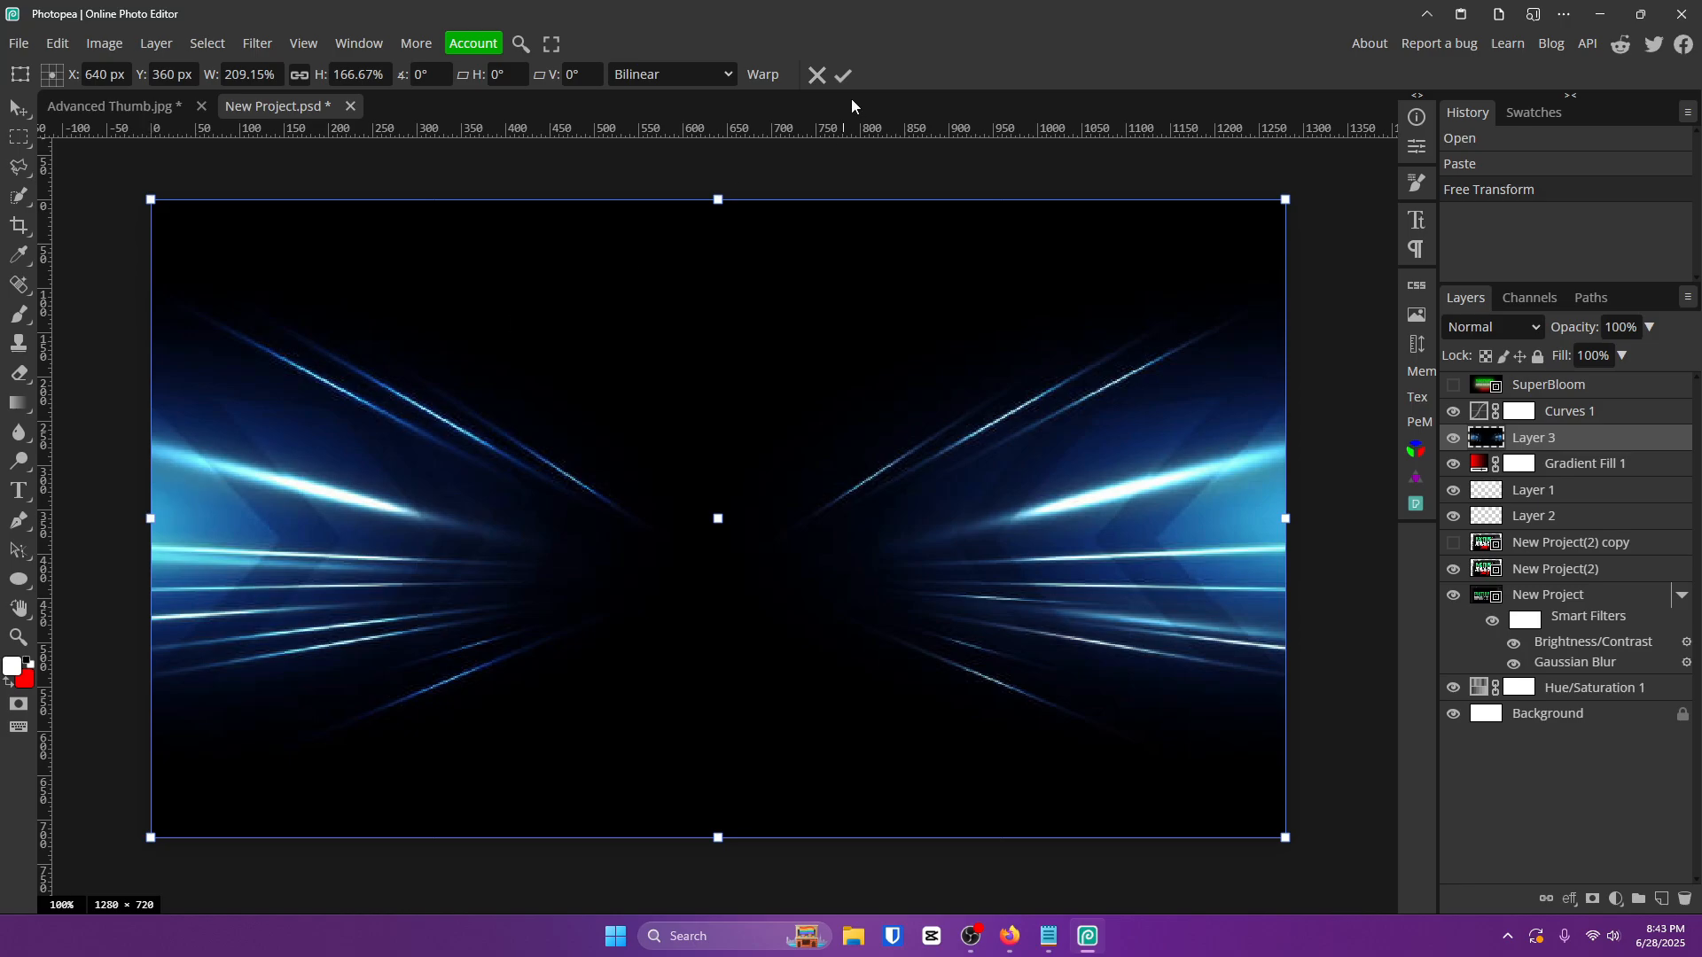
click(844, 79)
Set the blend mode of the light-streak layer to Screen.
click(24, 642)
click(413, 546)
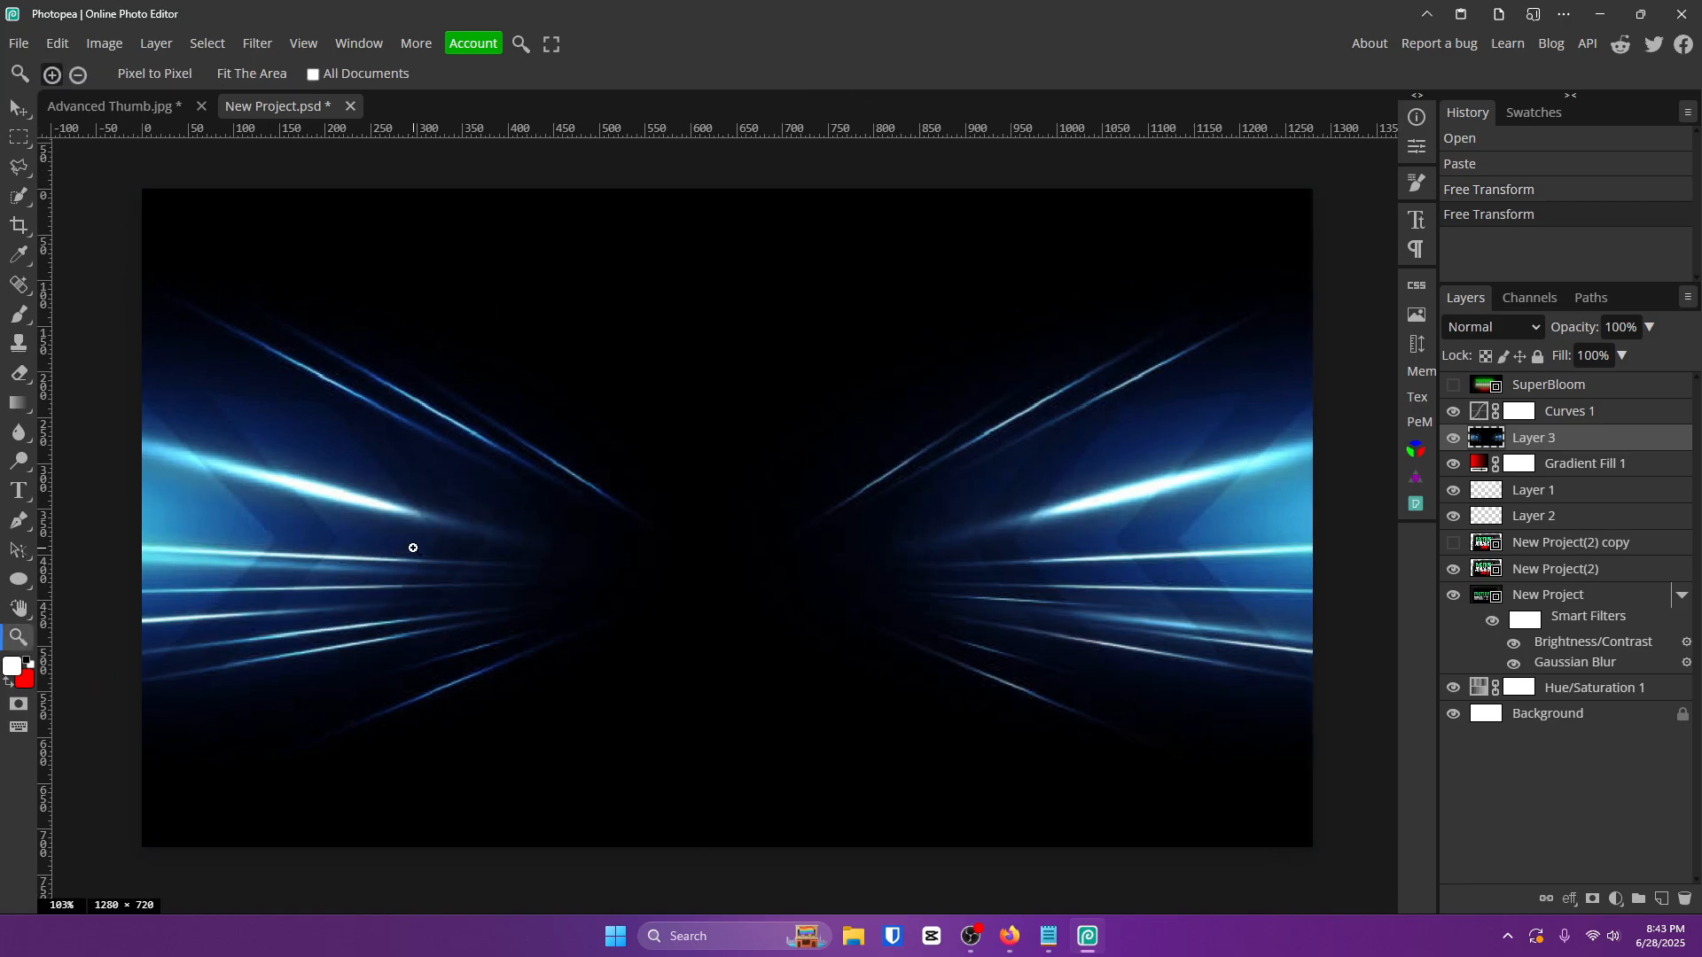
right_click(715, 486)
right_click(716, 486)
click(931, 458)
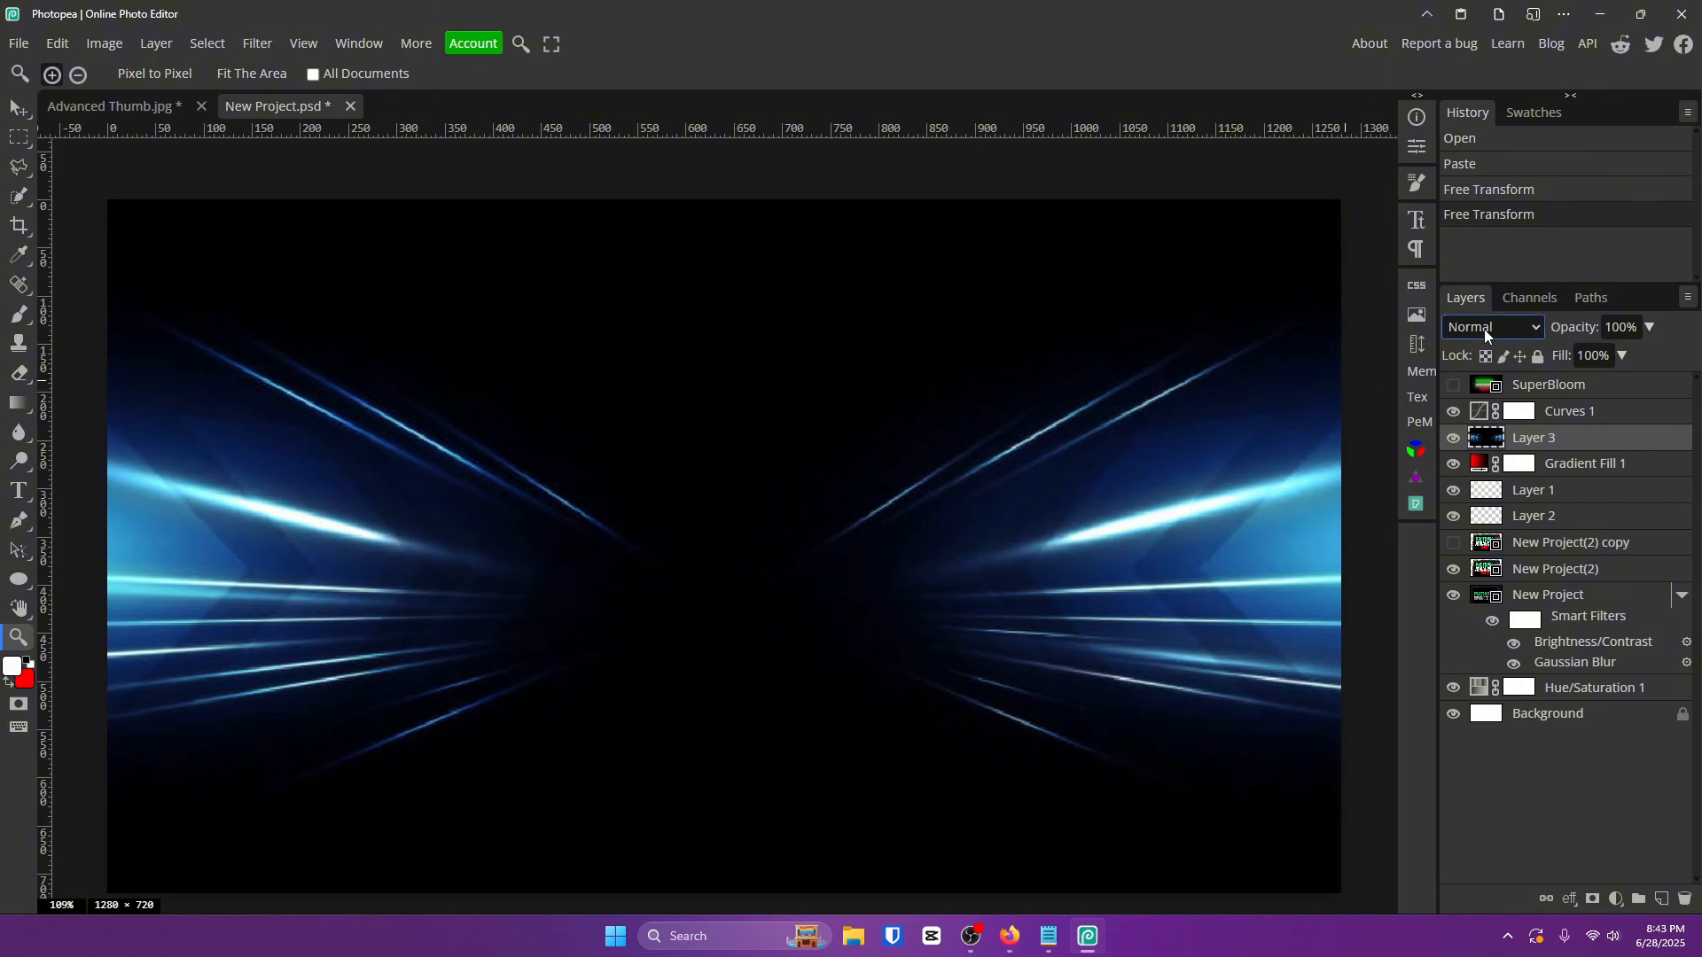
click(1486, 330)
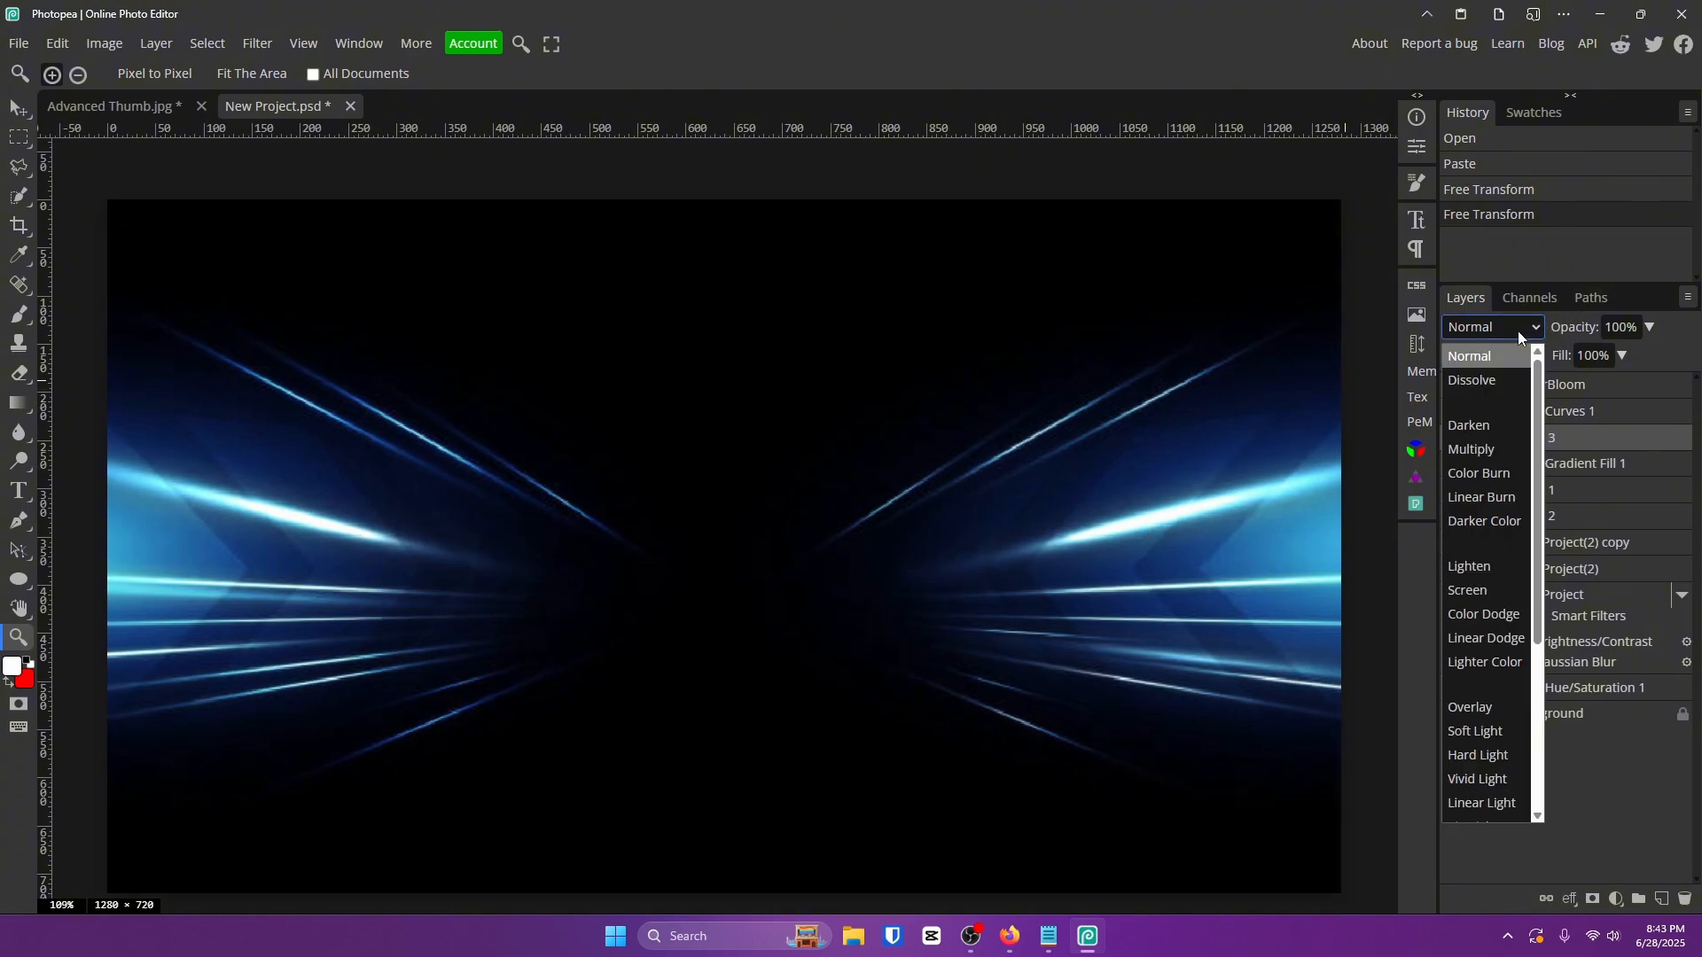
click(1498, 588)
scroll(1081, 463, up, 1)
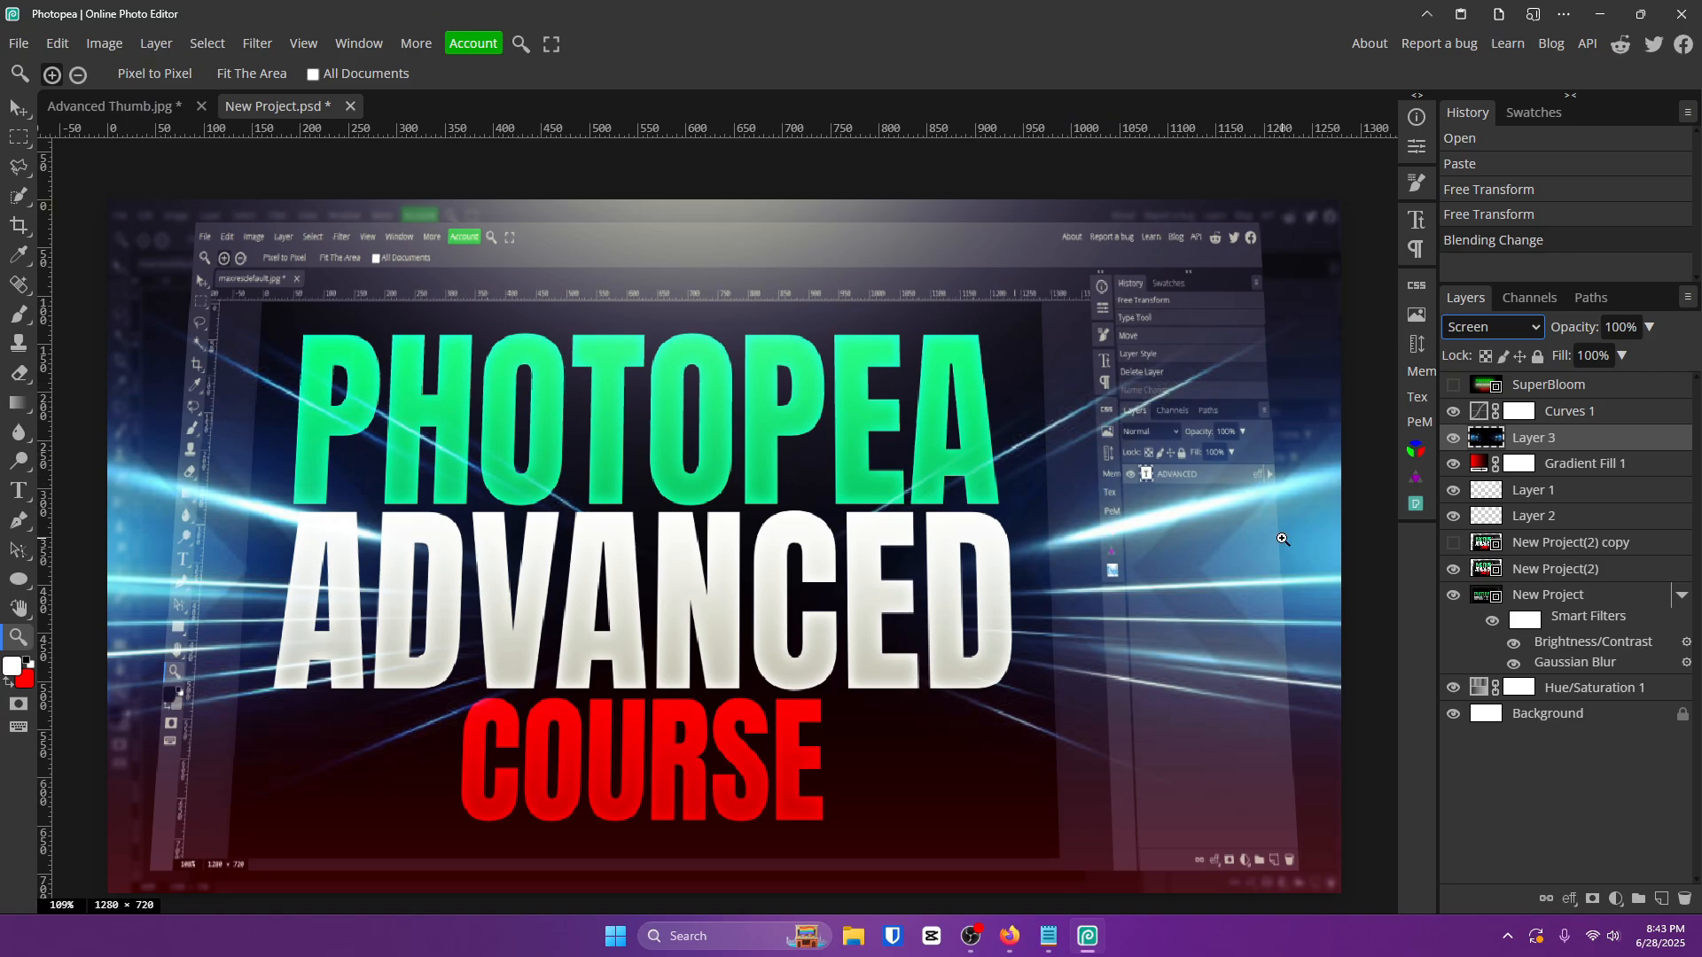
Try the Color Dodge and Multiply blend modes on the light-streak layer, and return it to Screen.
click(1491, 328)
click(1495, 617)
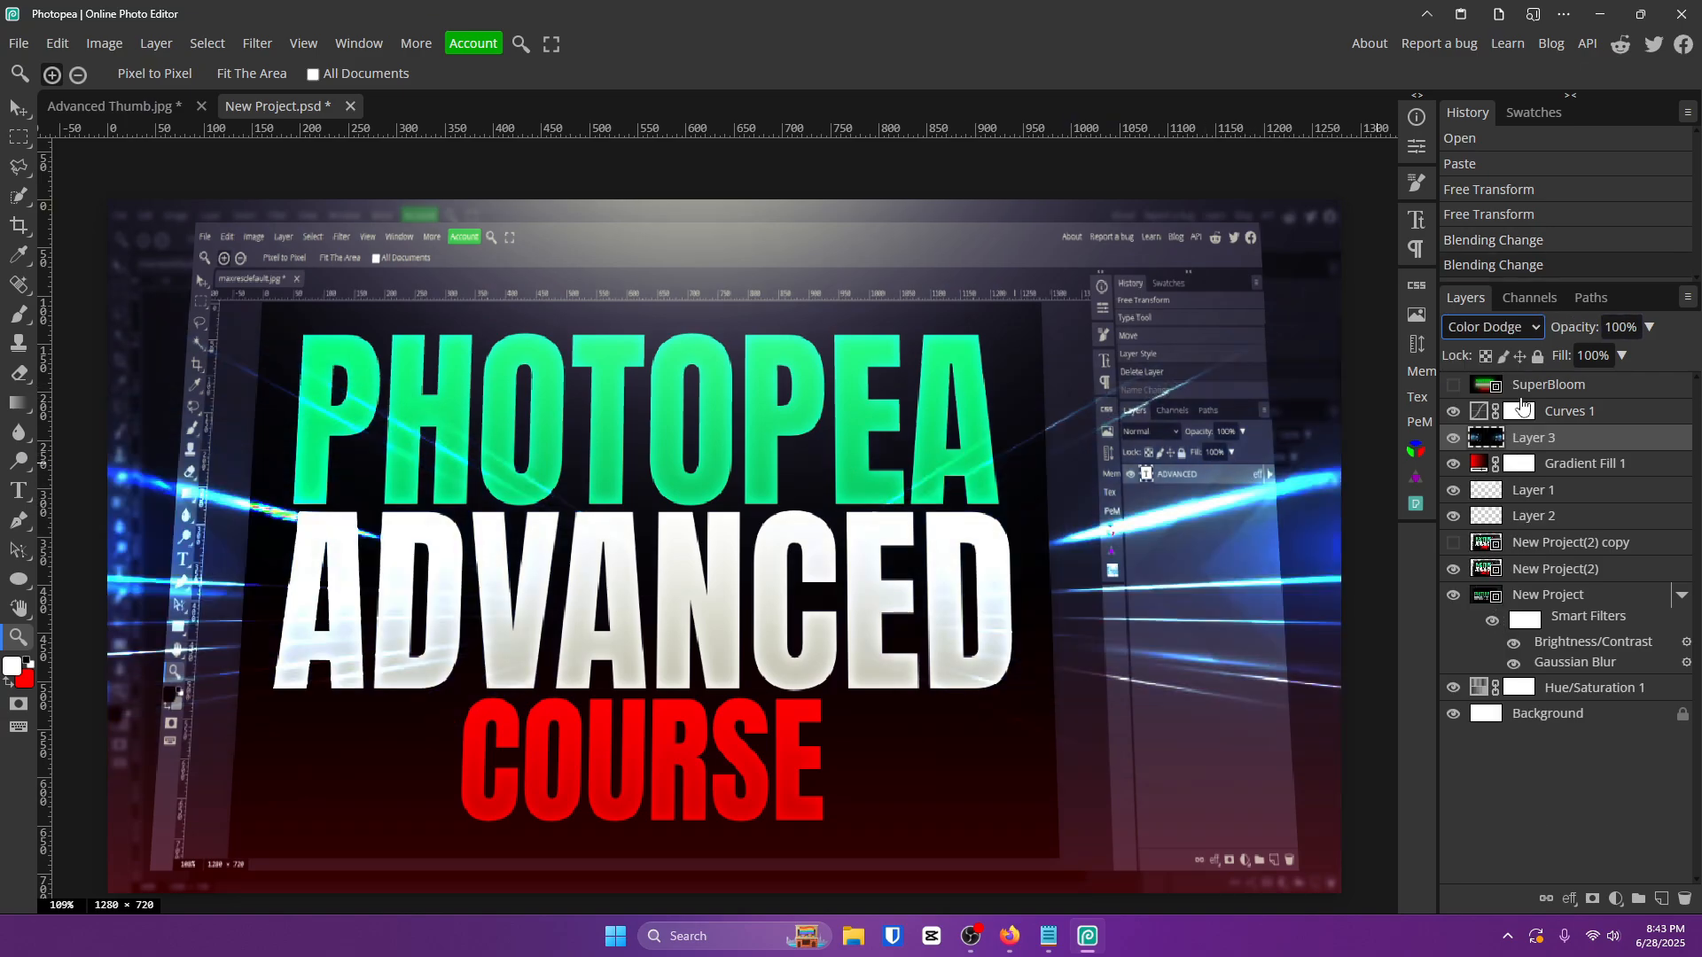
click(1521, 327)
click(1471, 449)
click(1498, 327)
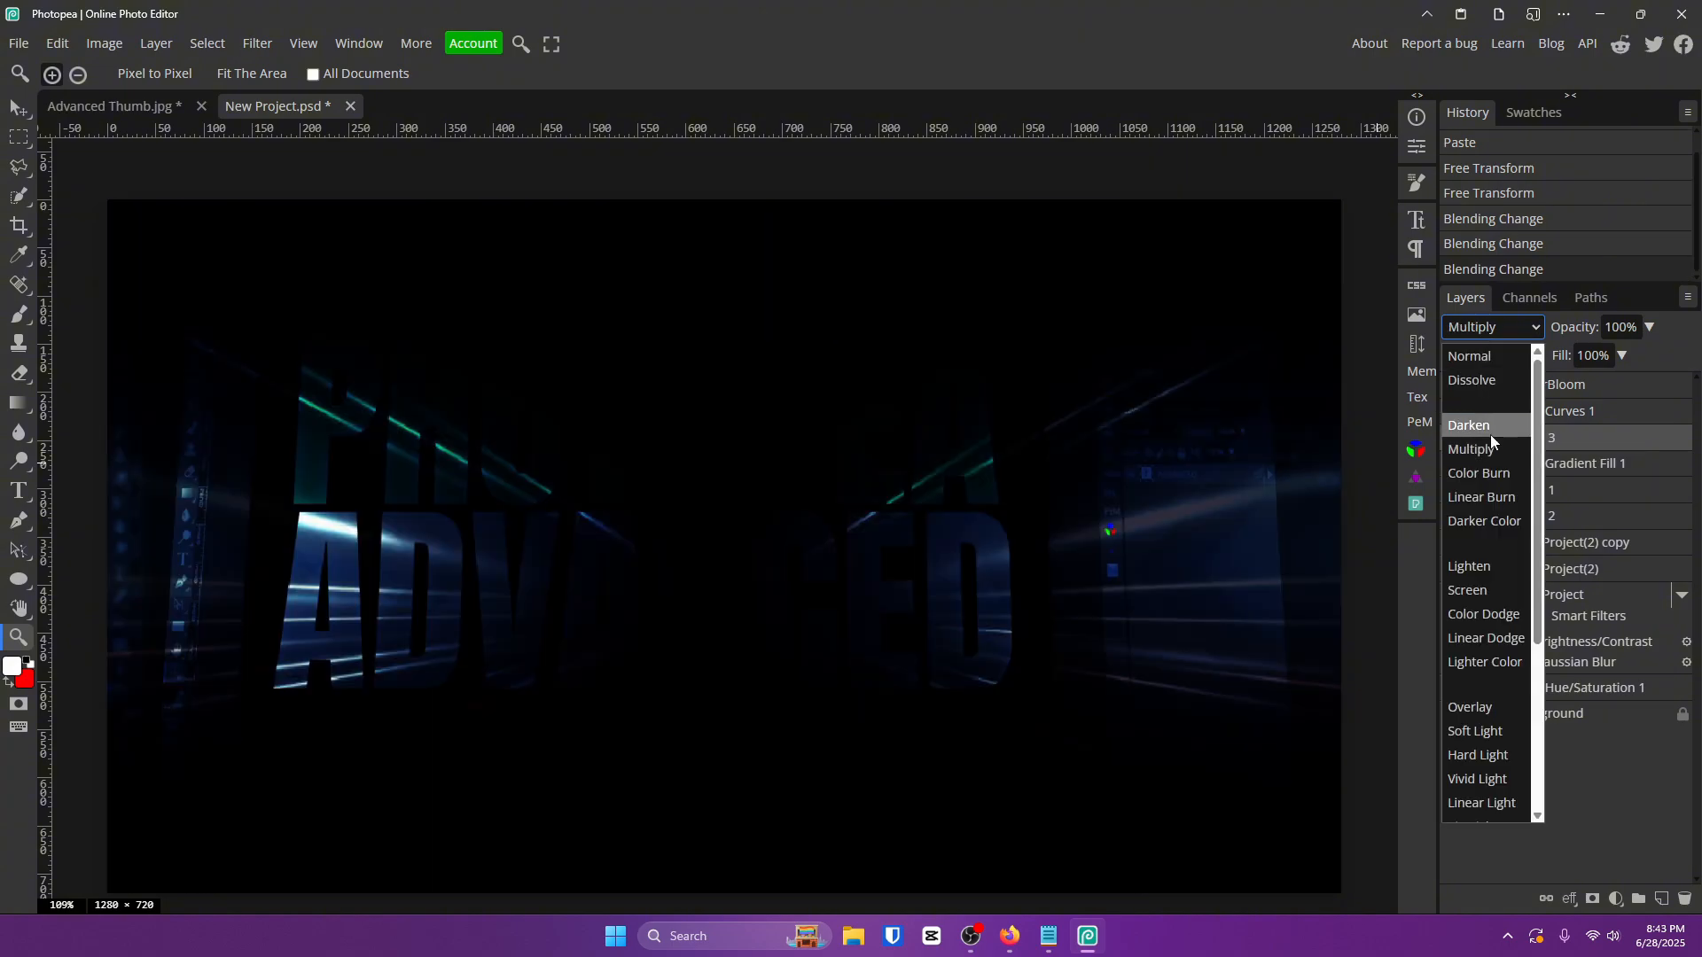
key(Escape)
click(1470, 588)
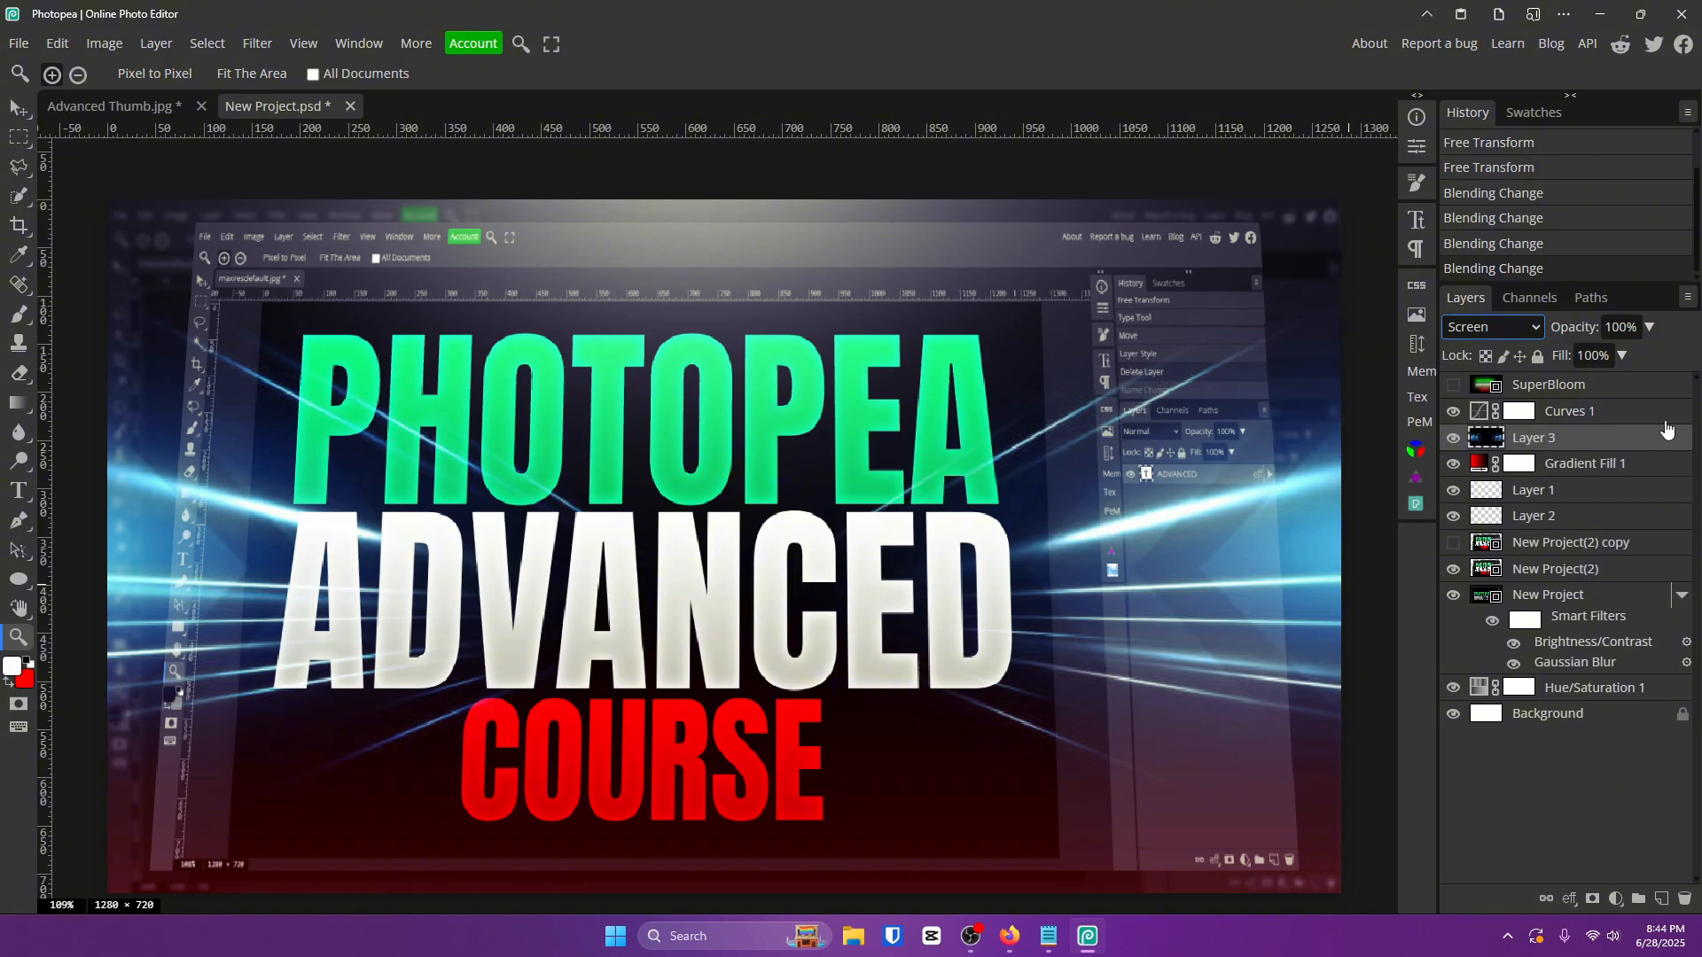
Add a raster mask to the light-streak layer and try brushing on it over the title text.
click(1592, 899)
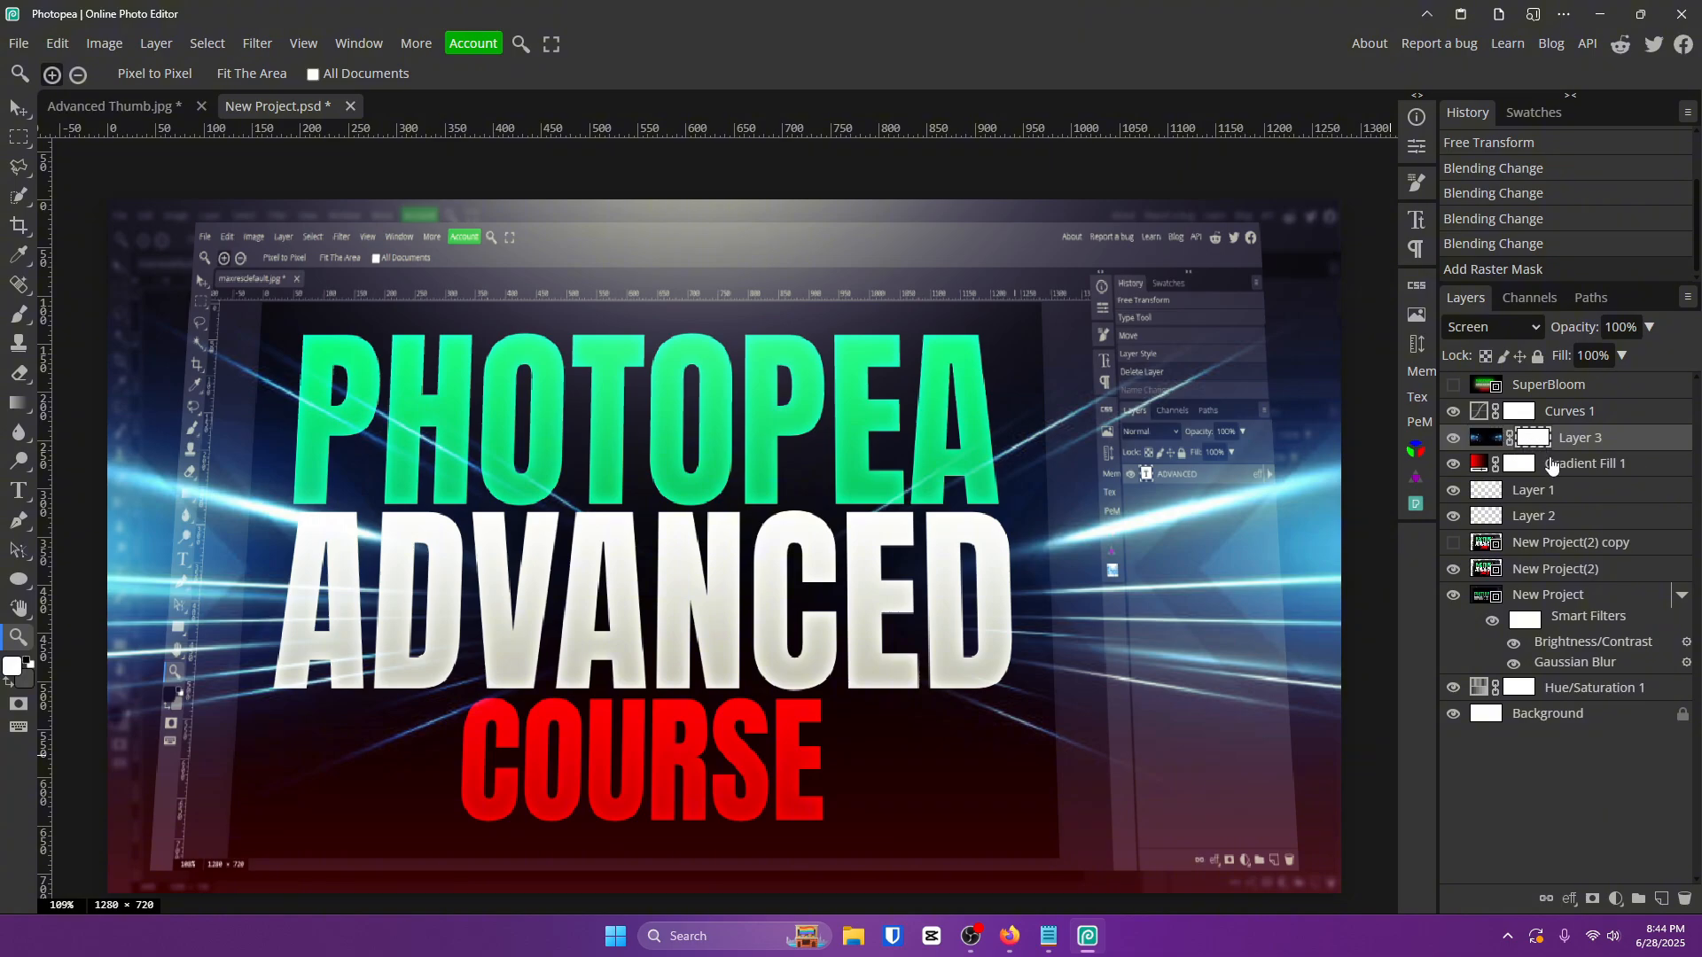
key(b)
mouse_move(475, 508)
mouse_down()
mouse_move(650, 187)
mouse_move(628, 212)
mouse_up()
mouse_move(469, 573)
mouse_down()
mouse_move(546, 460)
mouse_move(476, 525)
mouse_move(461, 578)
mouse_up()
Set the foreground colour to black (000000) and the background colour to white for painting on the mask.
click(18, 665)
drag(206, 425, 128, 702)
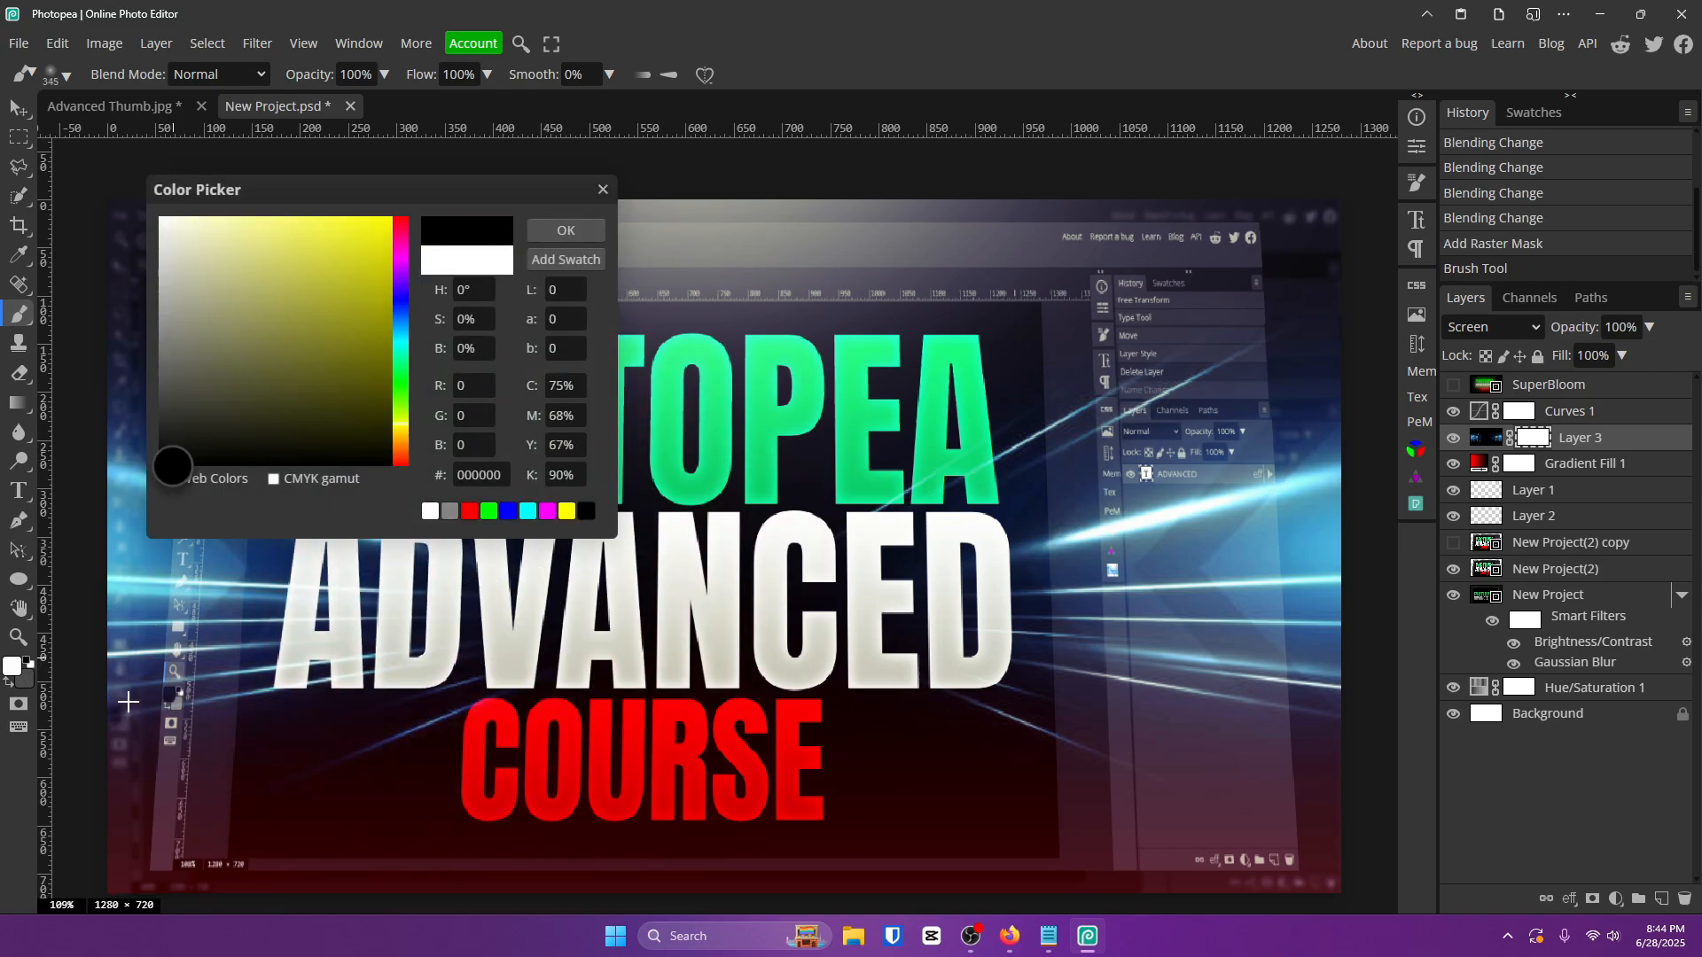
click(568, 235)
click(26, 681)
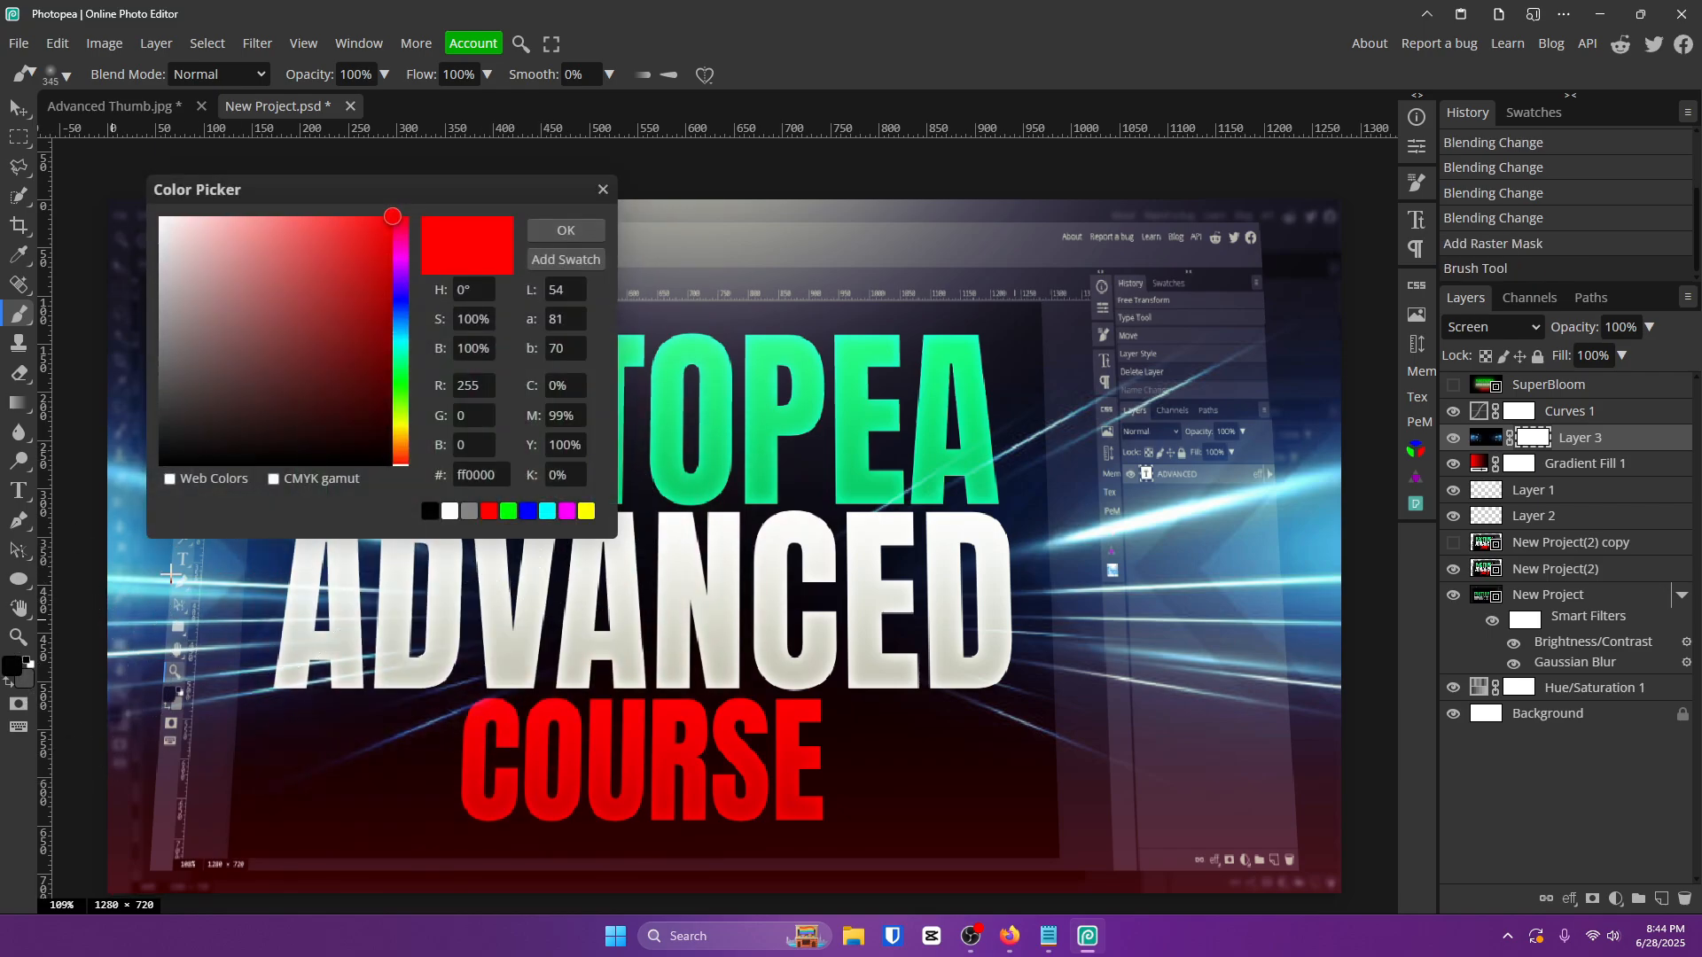
drag(197, 302, 167, 93)
click(555, 229)
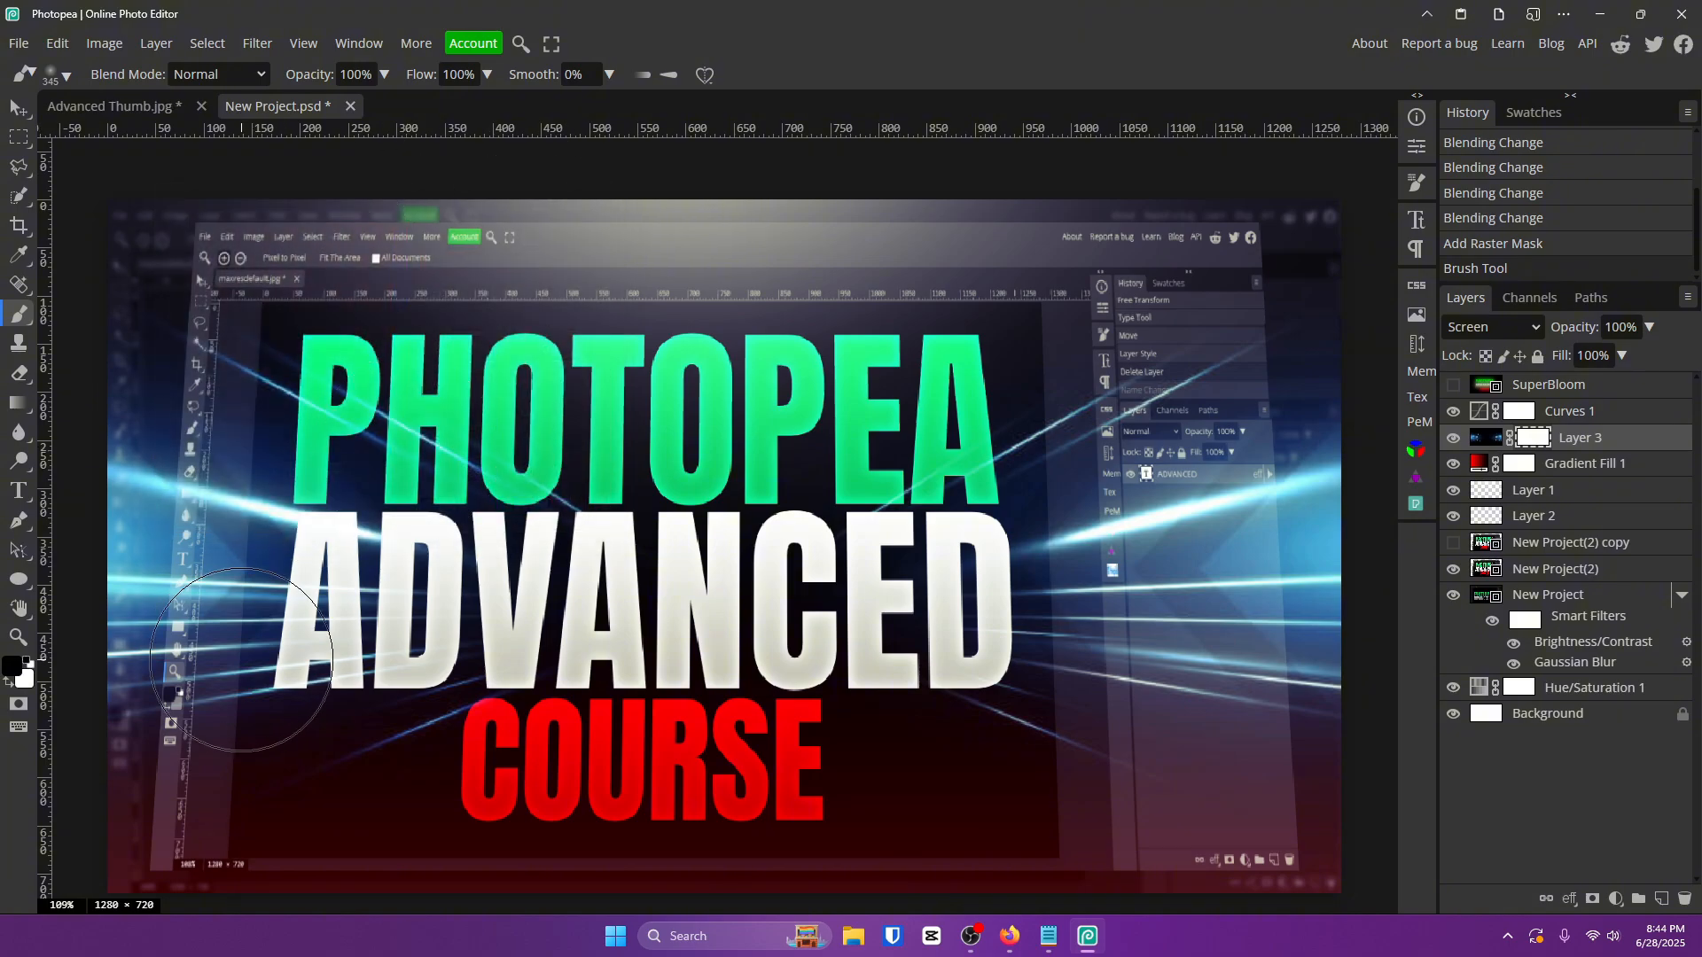
Paint black on the light-streak layer's mask with the Brush to hide the streaks over and beside the title text.
key(x)
key(x)
key(x)
key(x)
mouse_move(543, 524)
mouse_down()
mouse_move(505, 525)
mouse_move(510, 467)
mouse_move(350, 426)
mouse_move(350, 407)
mouse_move(383, 666)
mouse_move(319, 697)
mouse_move(373, 754)
mouse_move(909, 654)
mouse_move(953, 540)
mouse_move(865, 456)
mouse_move(387, 412)
mouse_move(350, 390)
mouse_move(355, 373)
mouse_up()
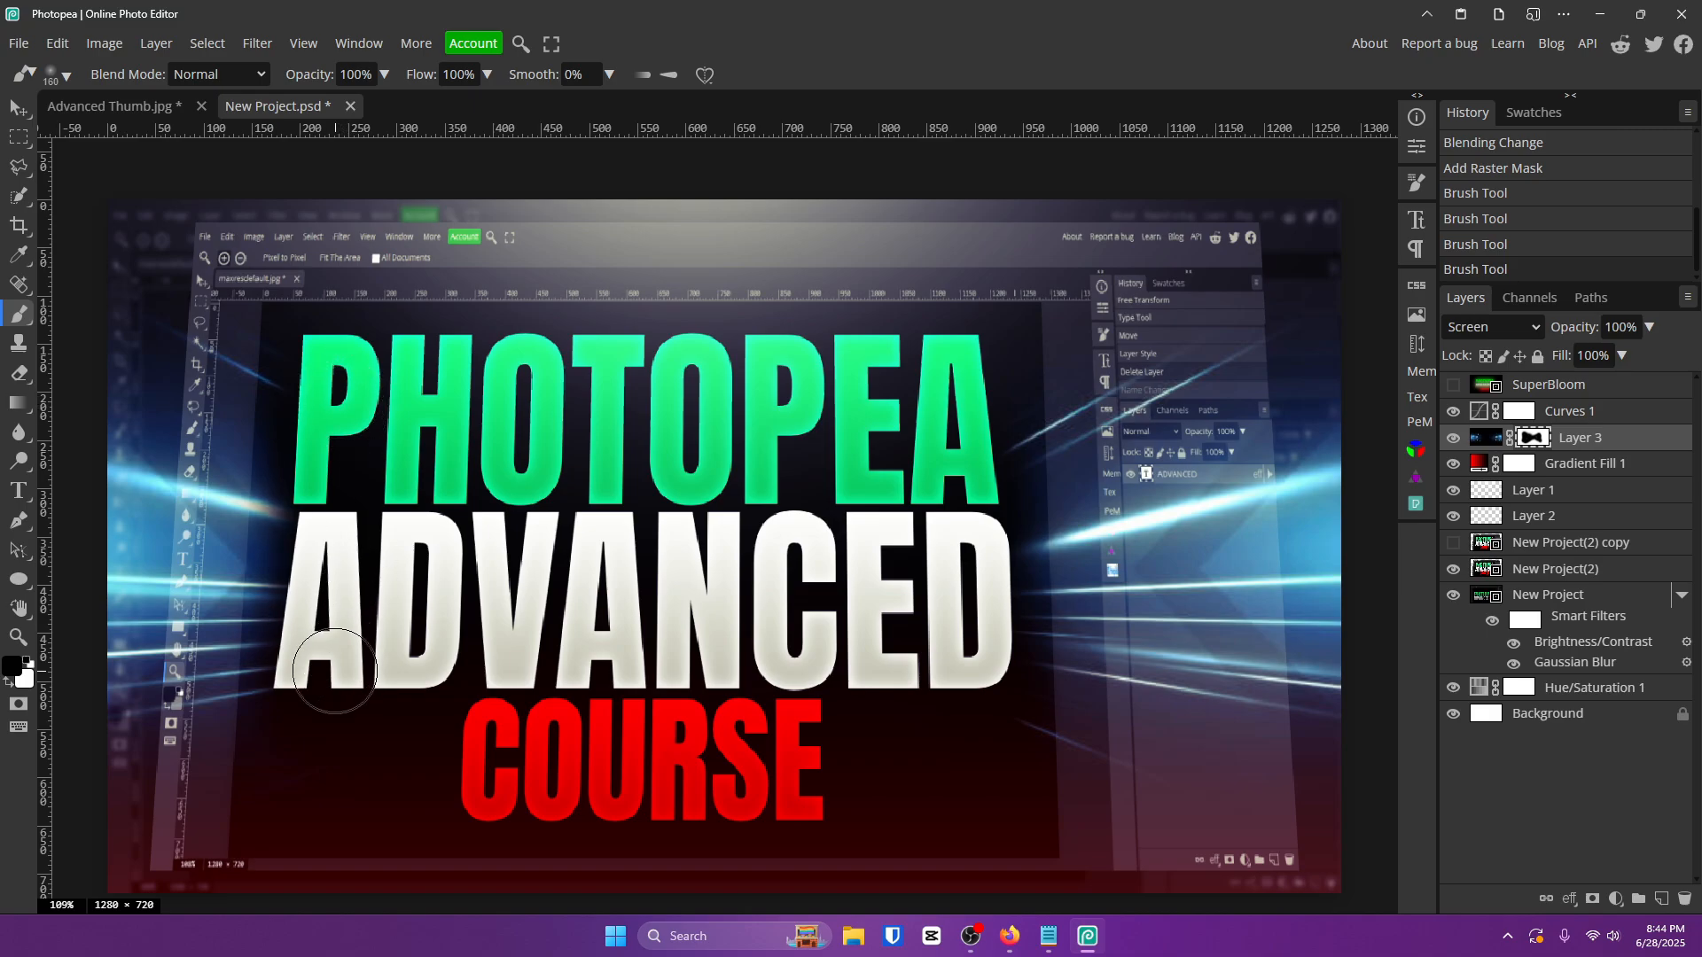
mouse_move(293, 567)
mouse_down()
mouse_move(328, 591)
mouse_move(328, 731)
mouse_up()
mouse_move(306, 591)
mouse_down()
mouse_move(297, 341)
mouse_move(298, 726)
mouse_move(322, 338)
mouse_up()
drag(992, 371, 1006, 763)
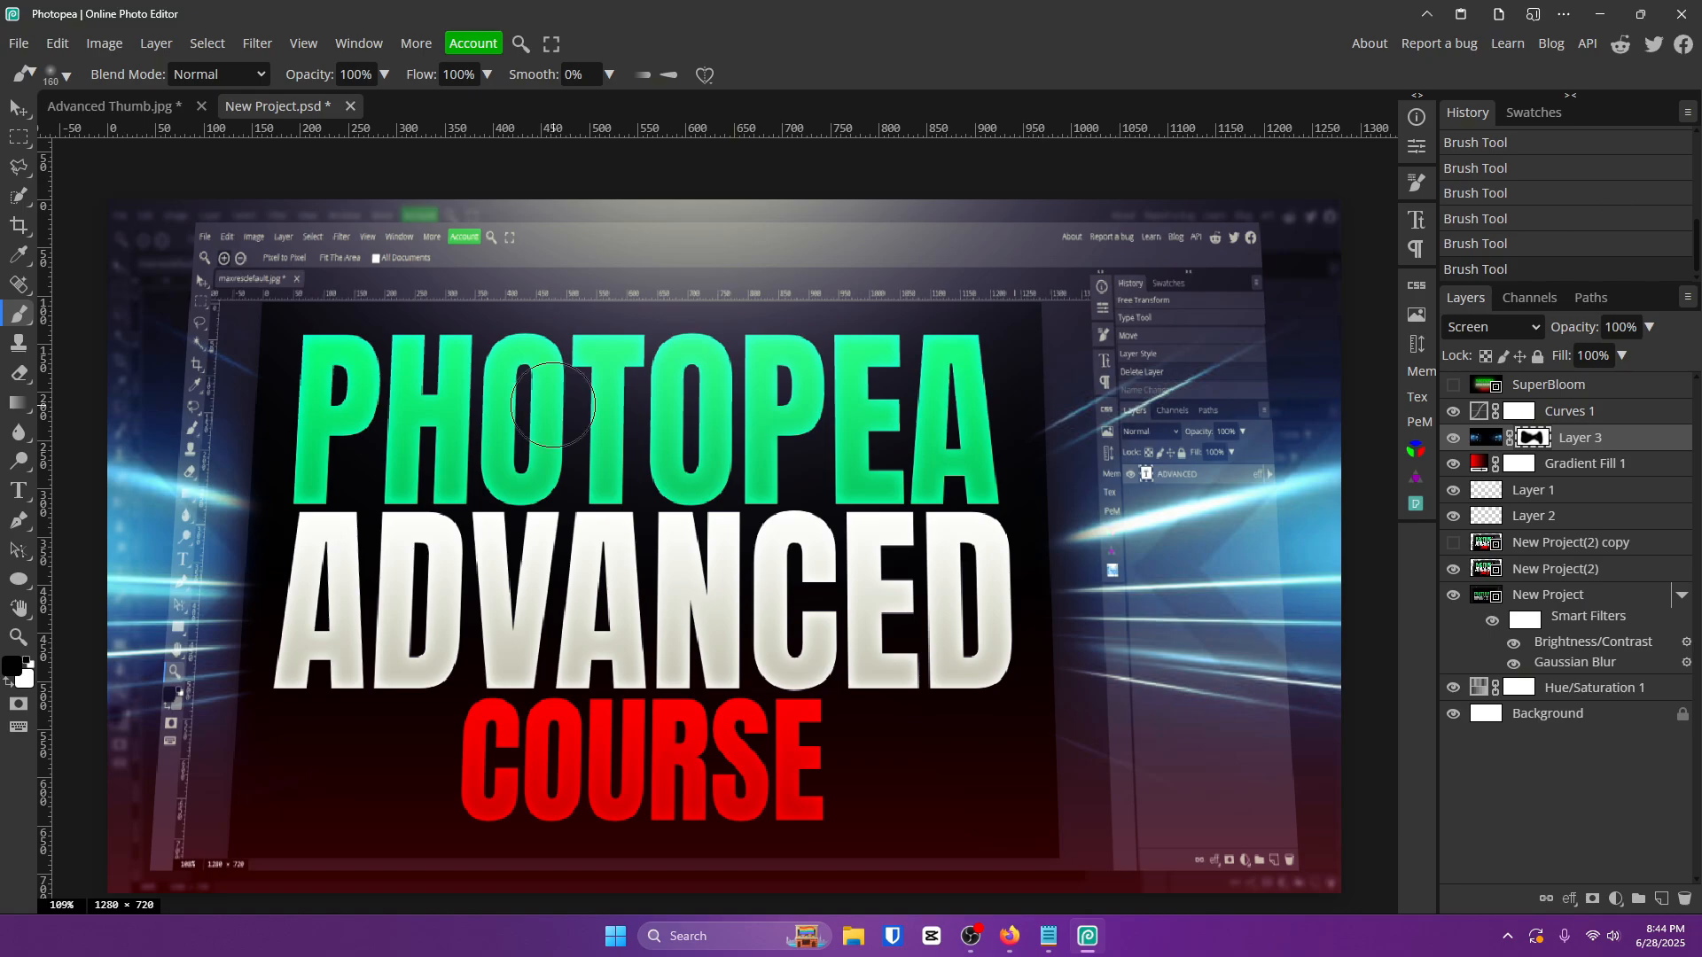
Switch to YouTube in the browser and play the first video of the CAMBIT Creates Manipulation playlist.
key(alt+Tab)
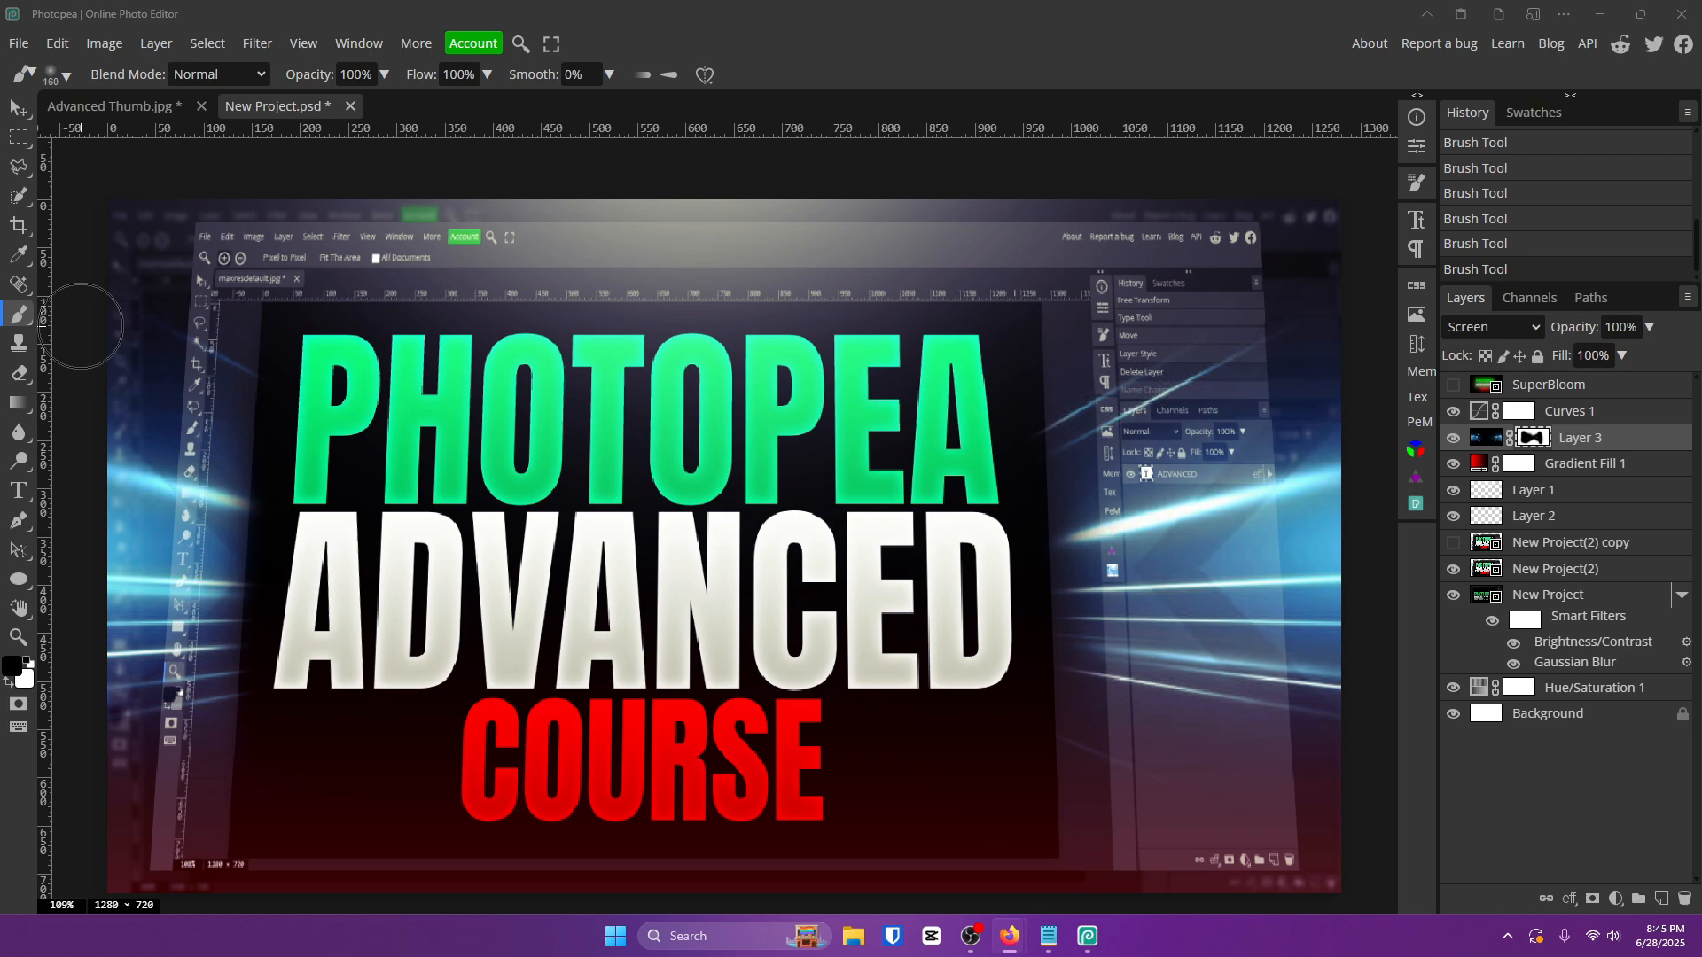
key(alt+Tab)
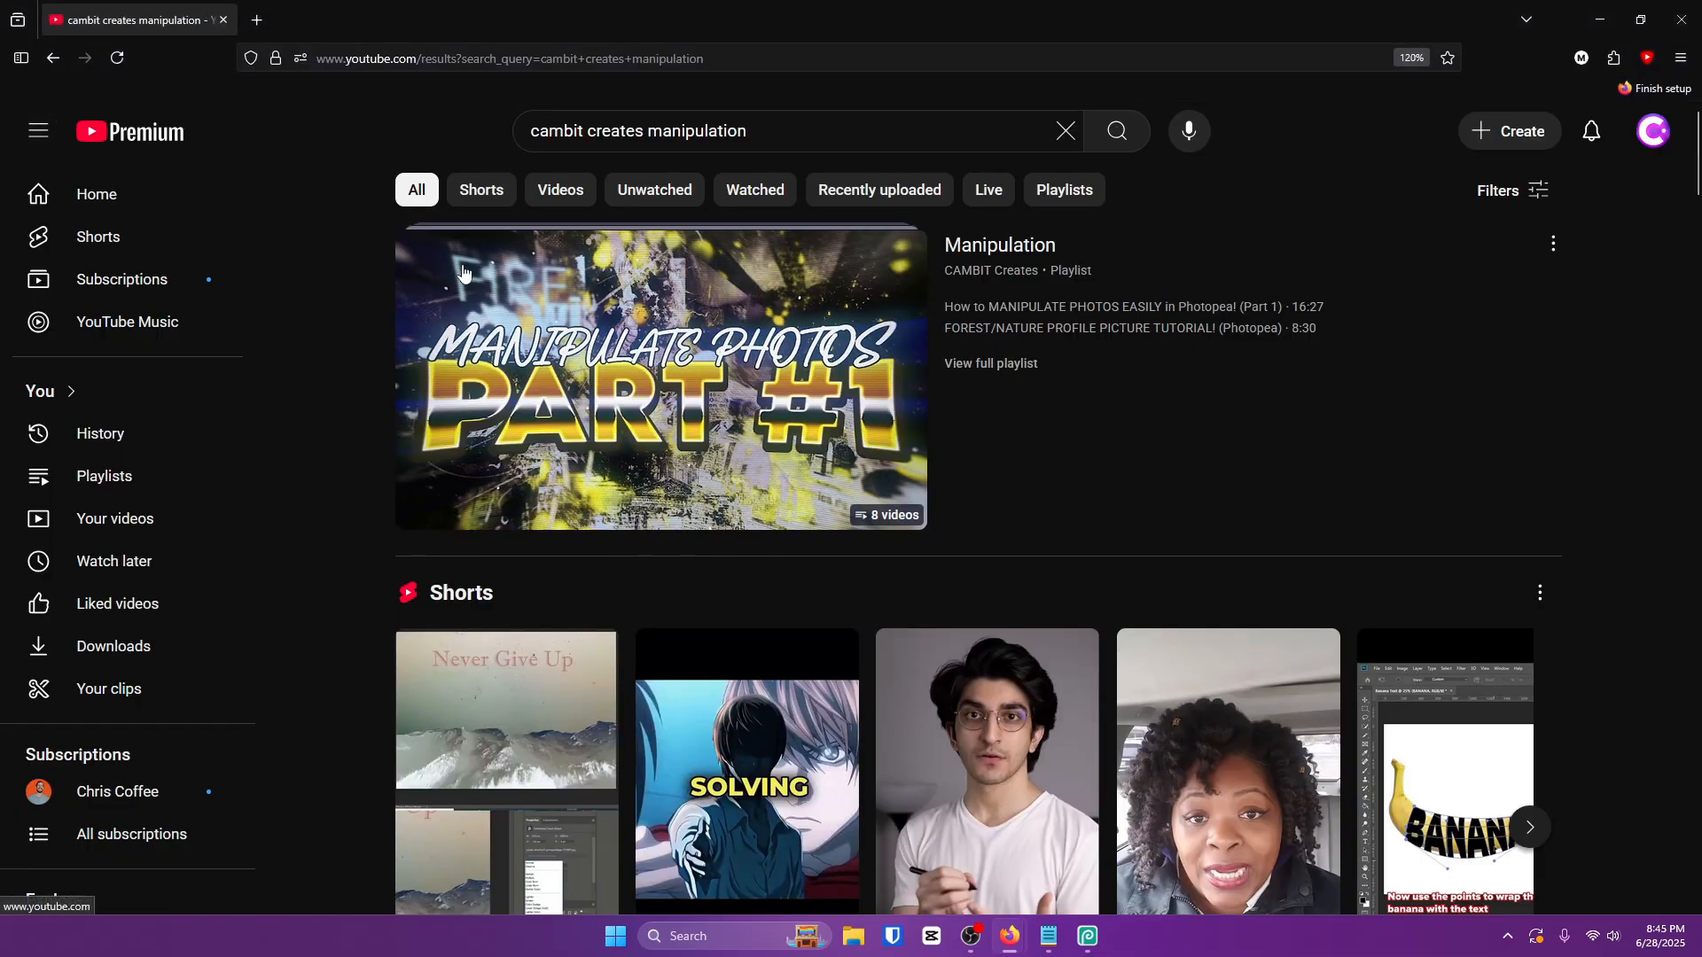
click(626, 364)
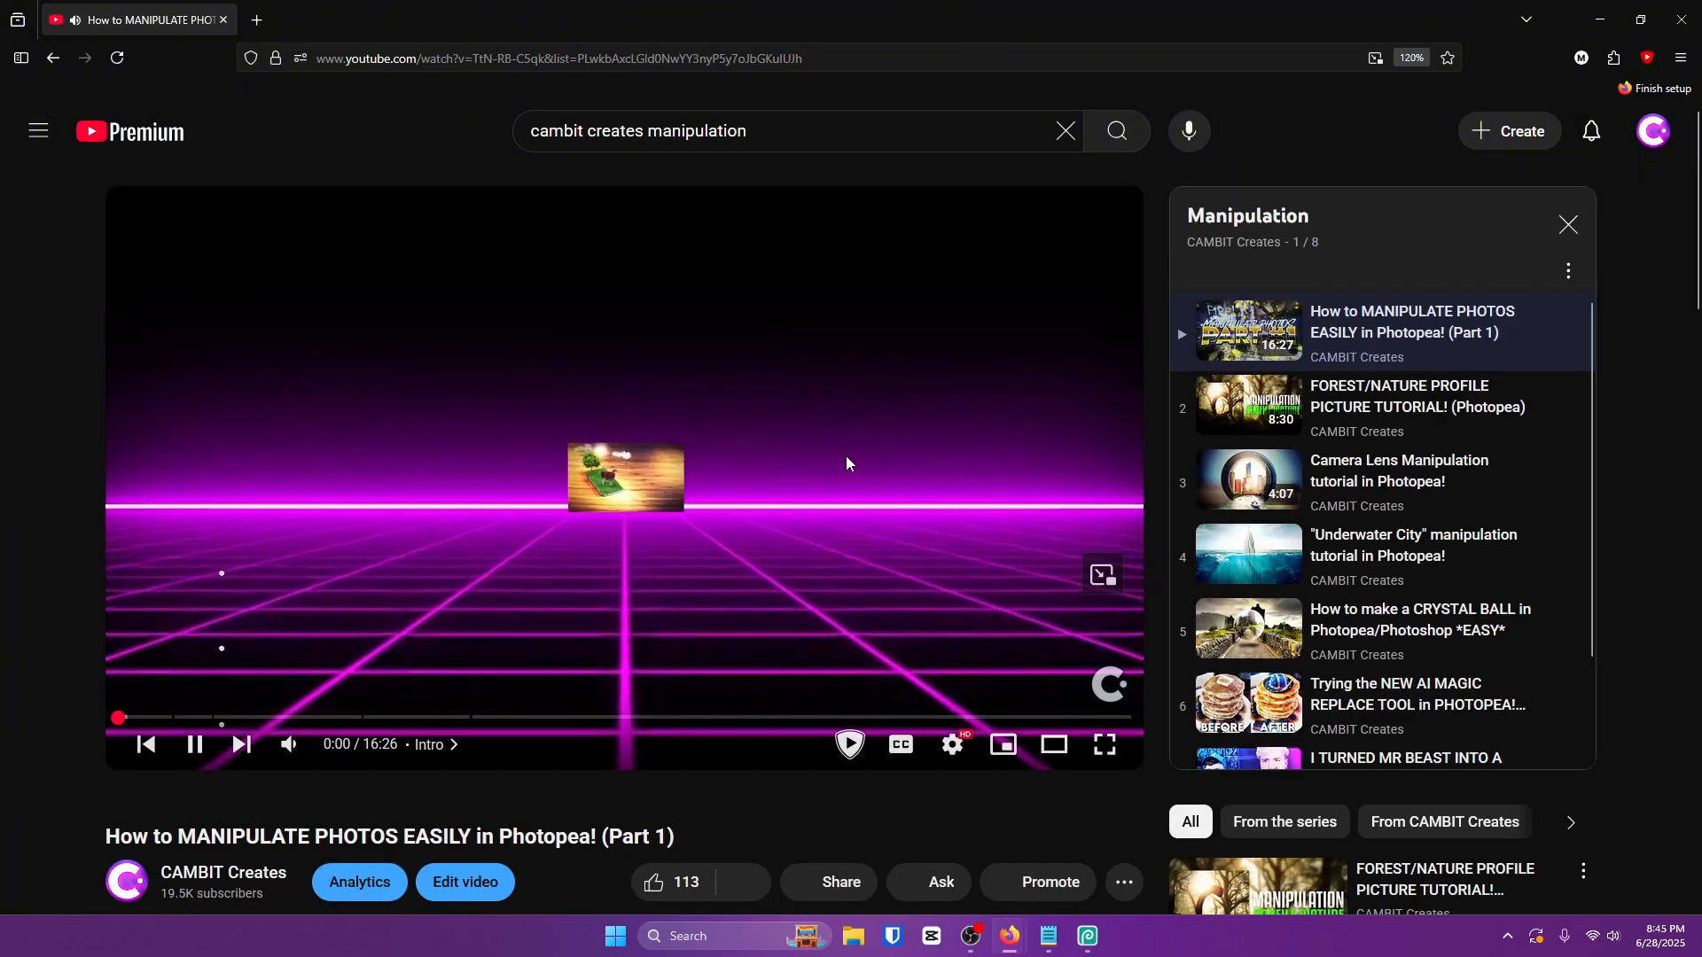
Skim the photo manipulation video between its intro and its later editing parts, and pause it at 15:04.
drag(616, 716, 718, 725)
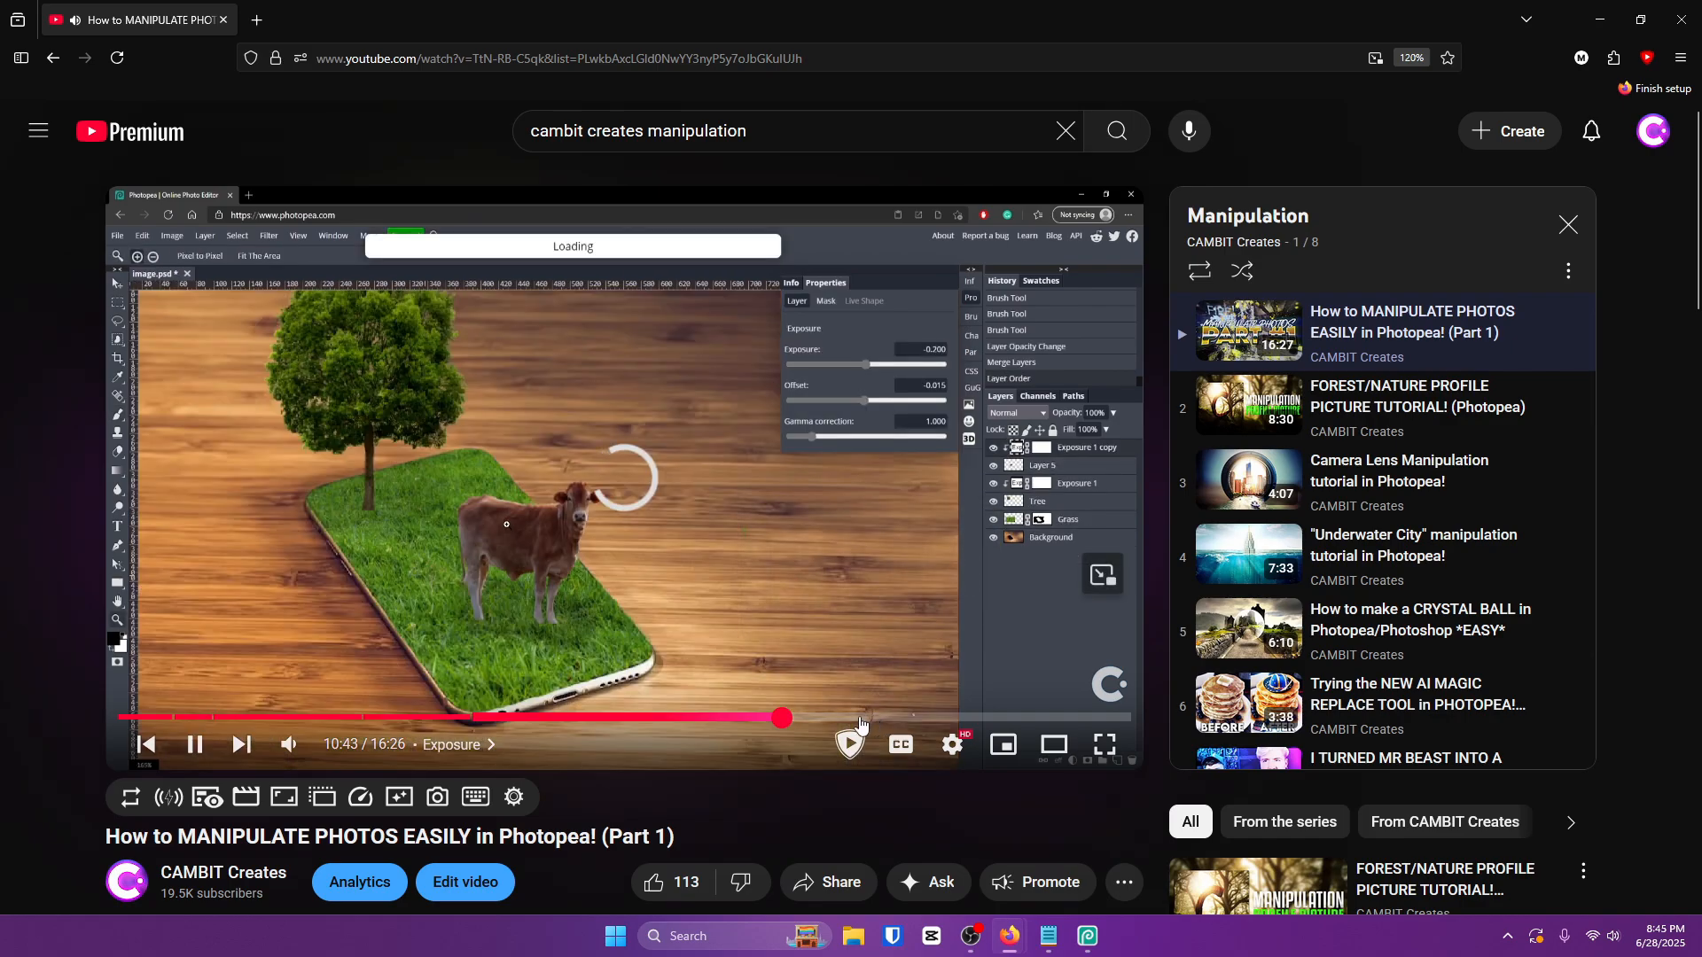
click(239, 718)
click(185, 720)
click(137, 720)
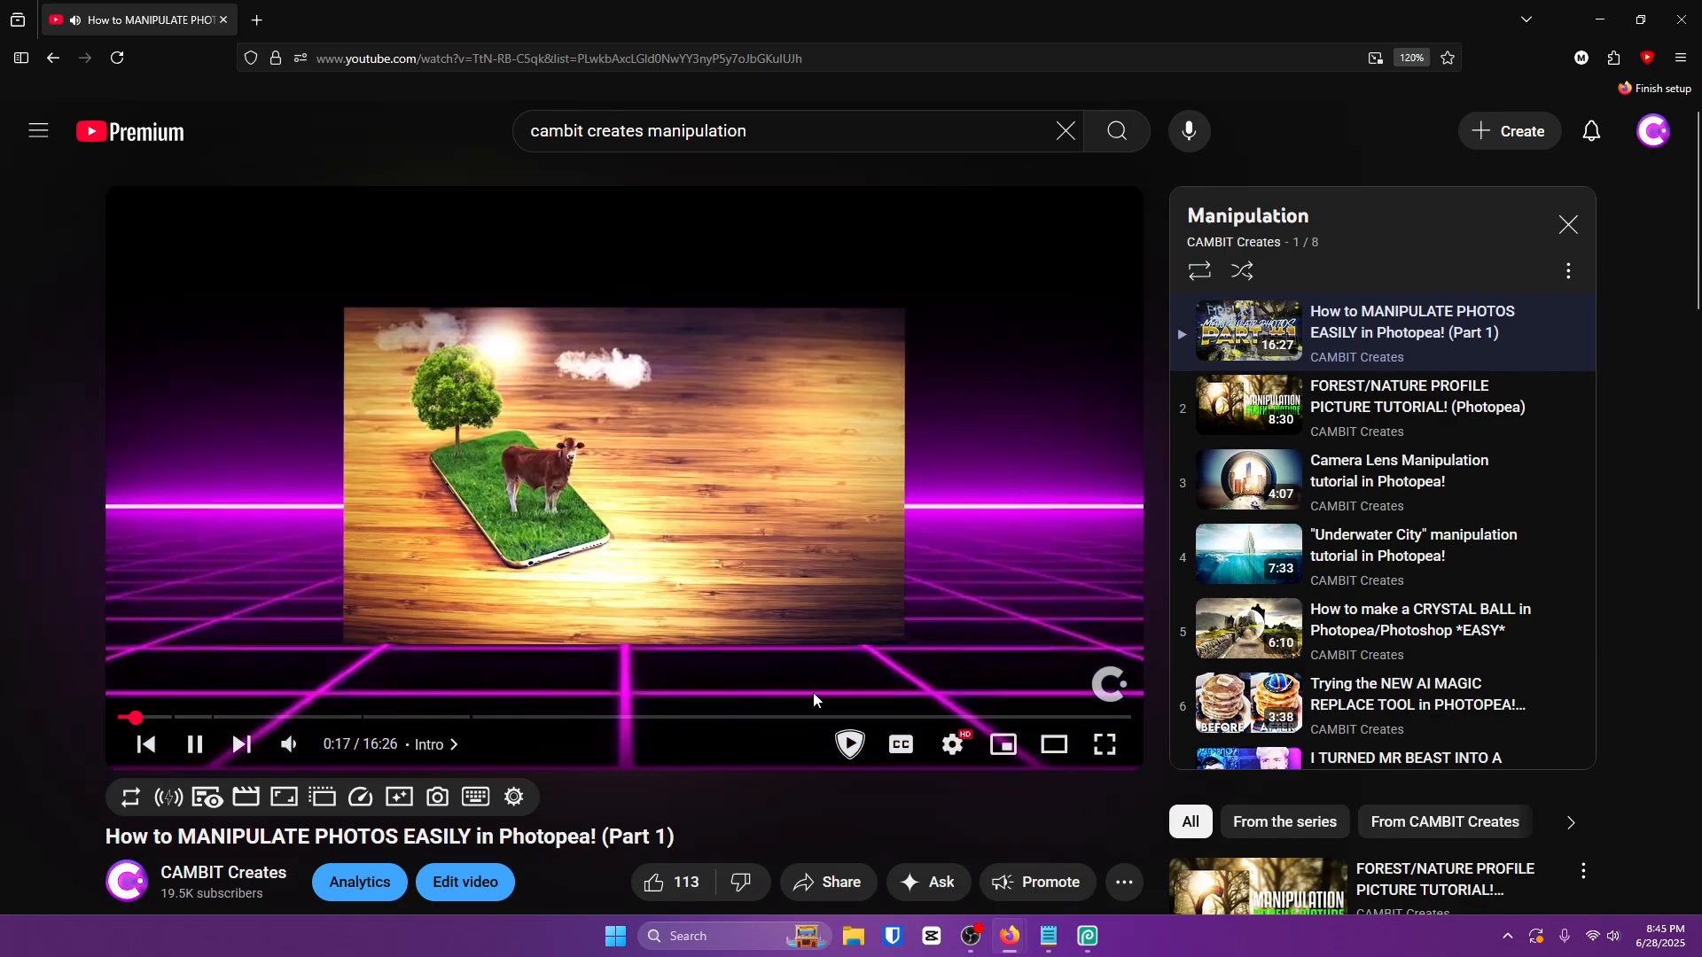
click(991, 719)
click(1048, 720)
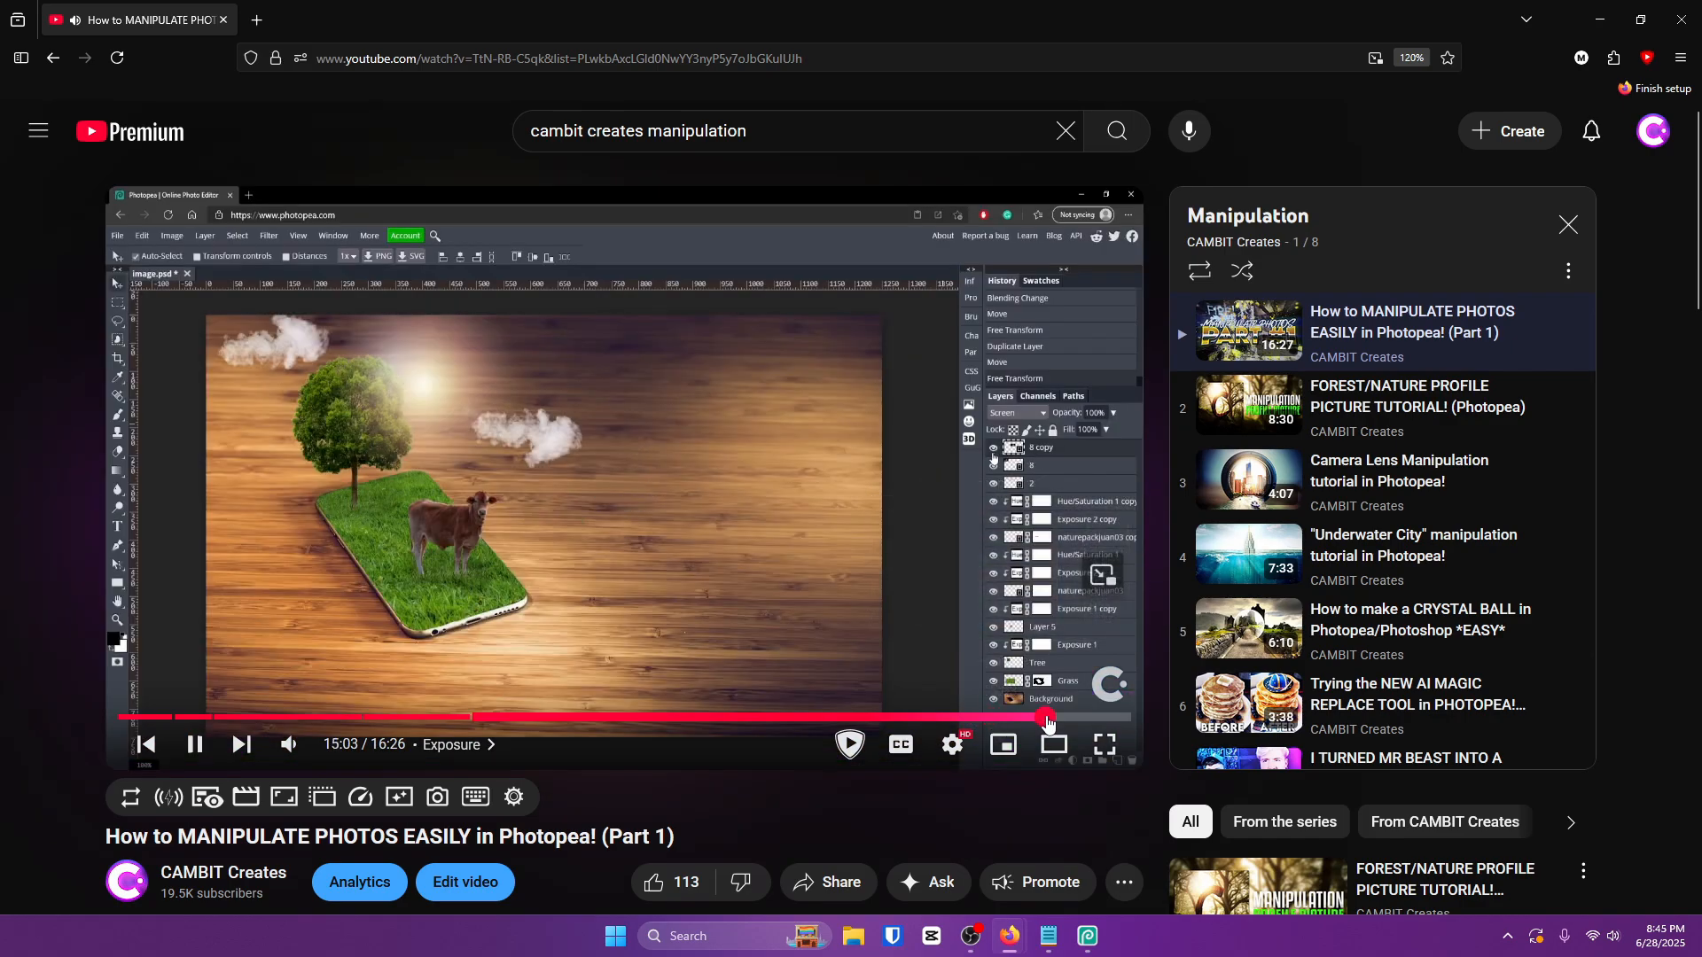
click(746, 577)
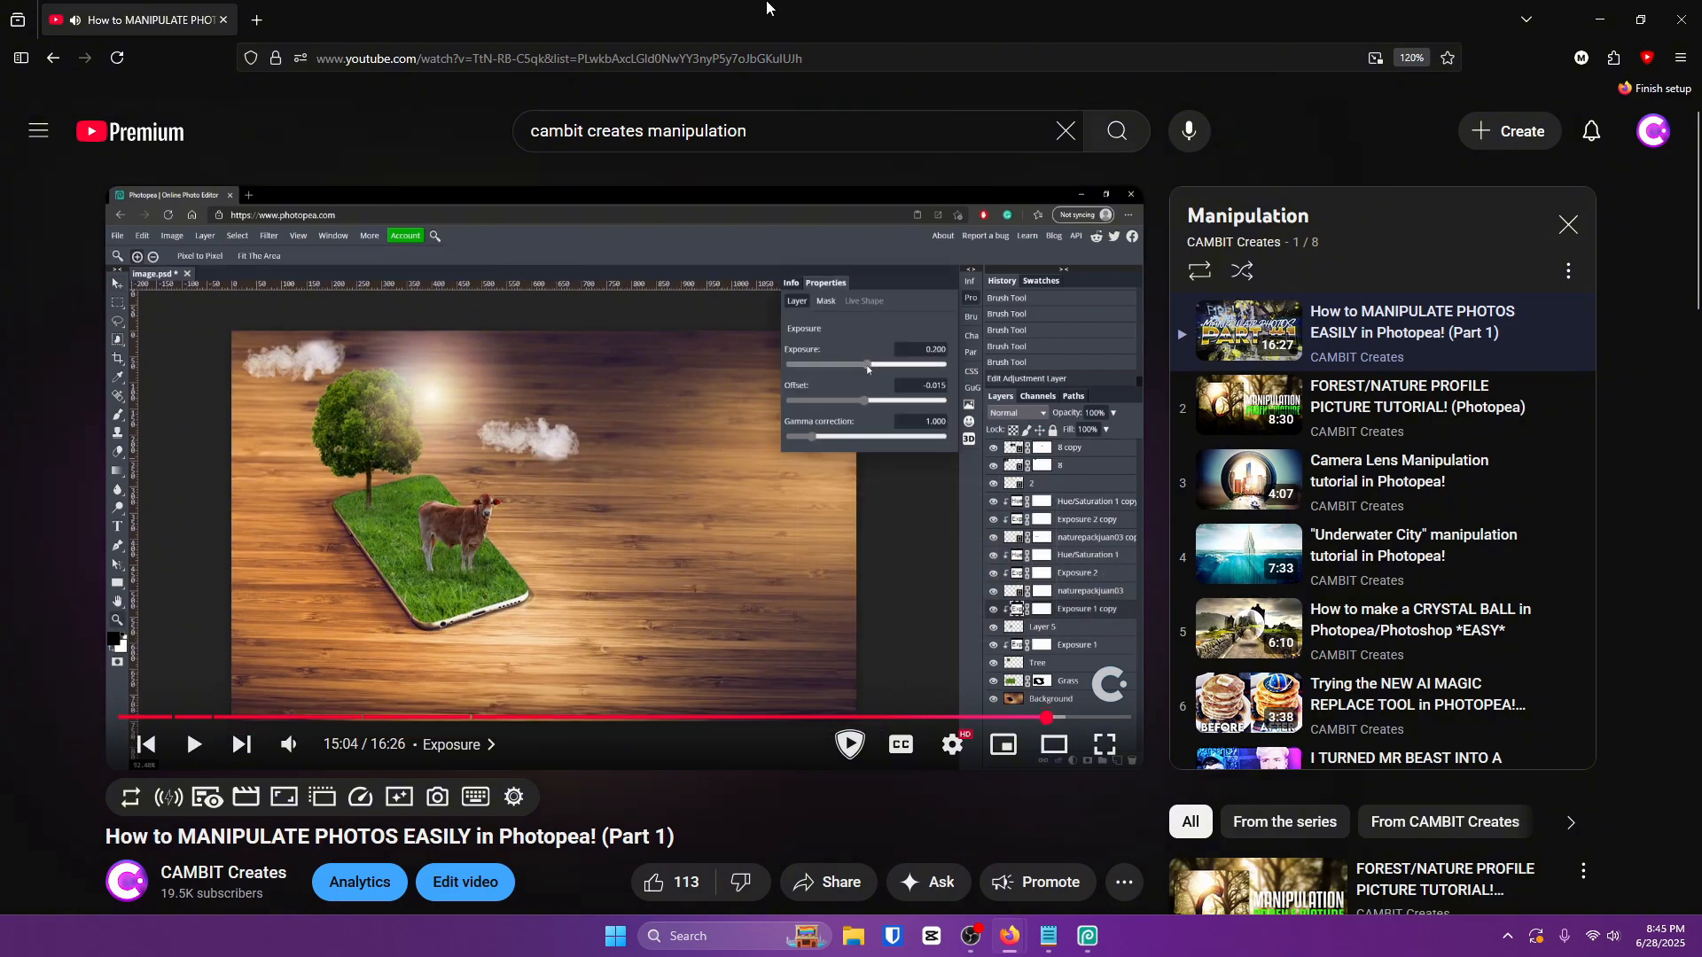
Return to Photopea, brush over the streaks beside the text on the mask, undo the last two strokes, and swap the brush colours.
click(1674, 12)
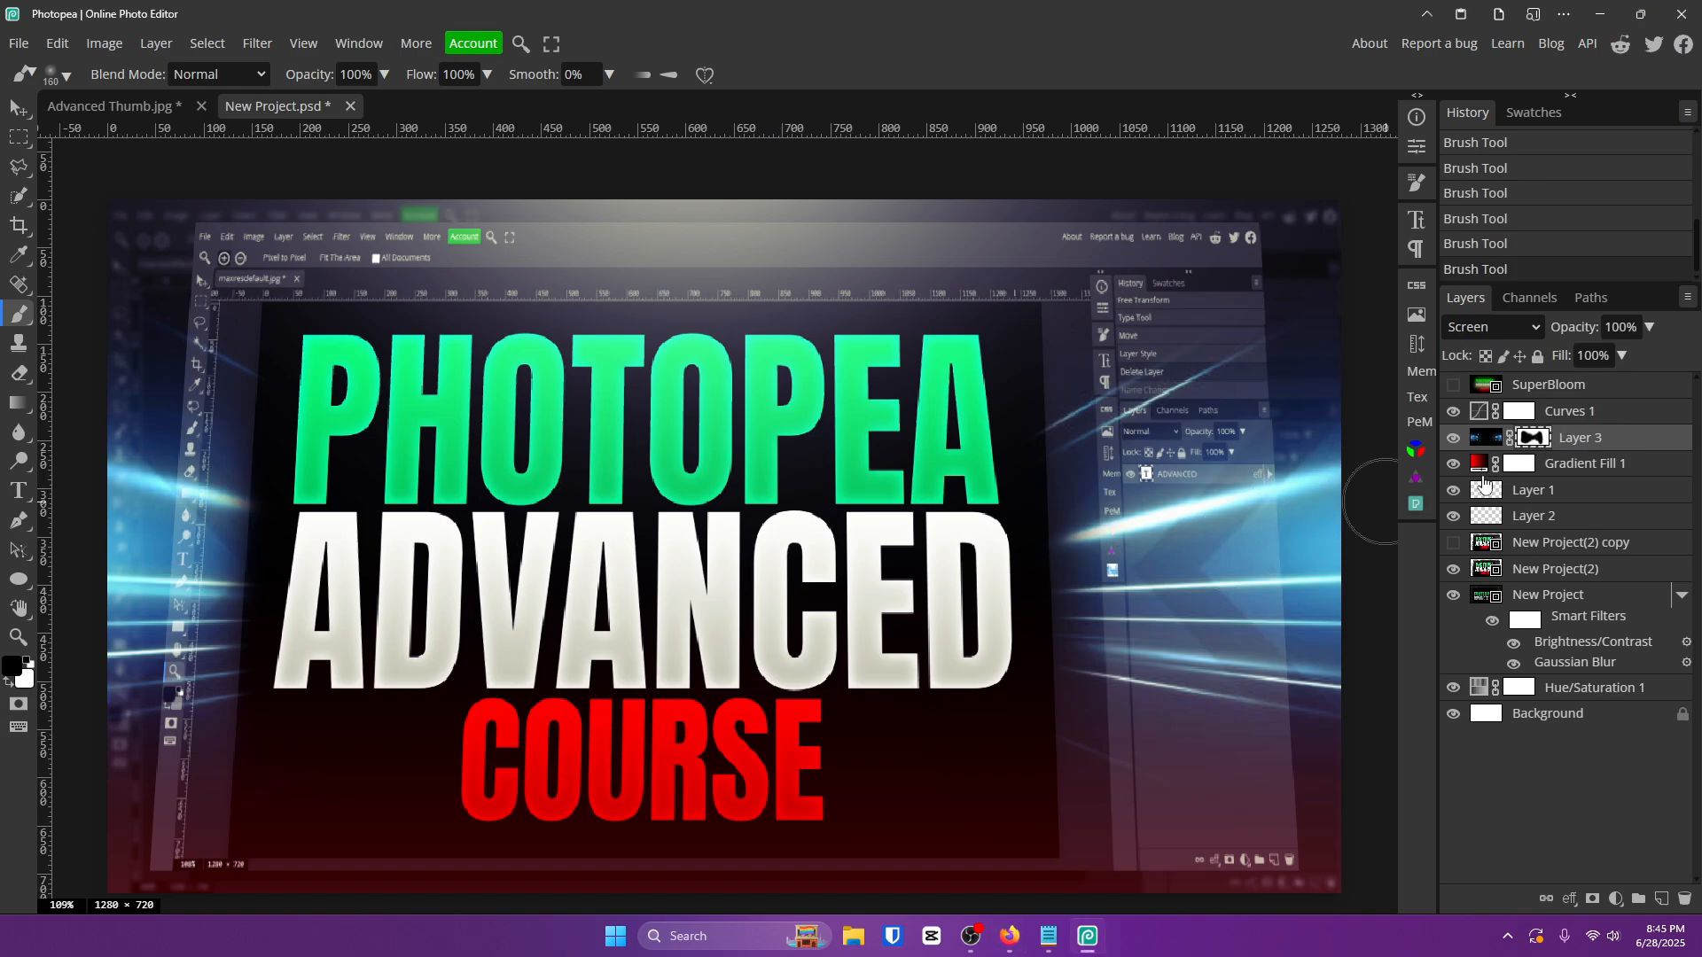
mouse_move(1091, 523)
mouse_down()
mouse_move(1130, 465)
mouse_move(1099, 580)
mouse_move(1192, 616)
mouse_up()
key(ctrl+z)
key(ctrl+z)
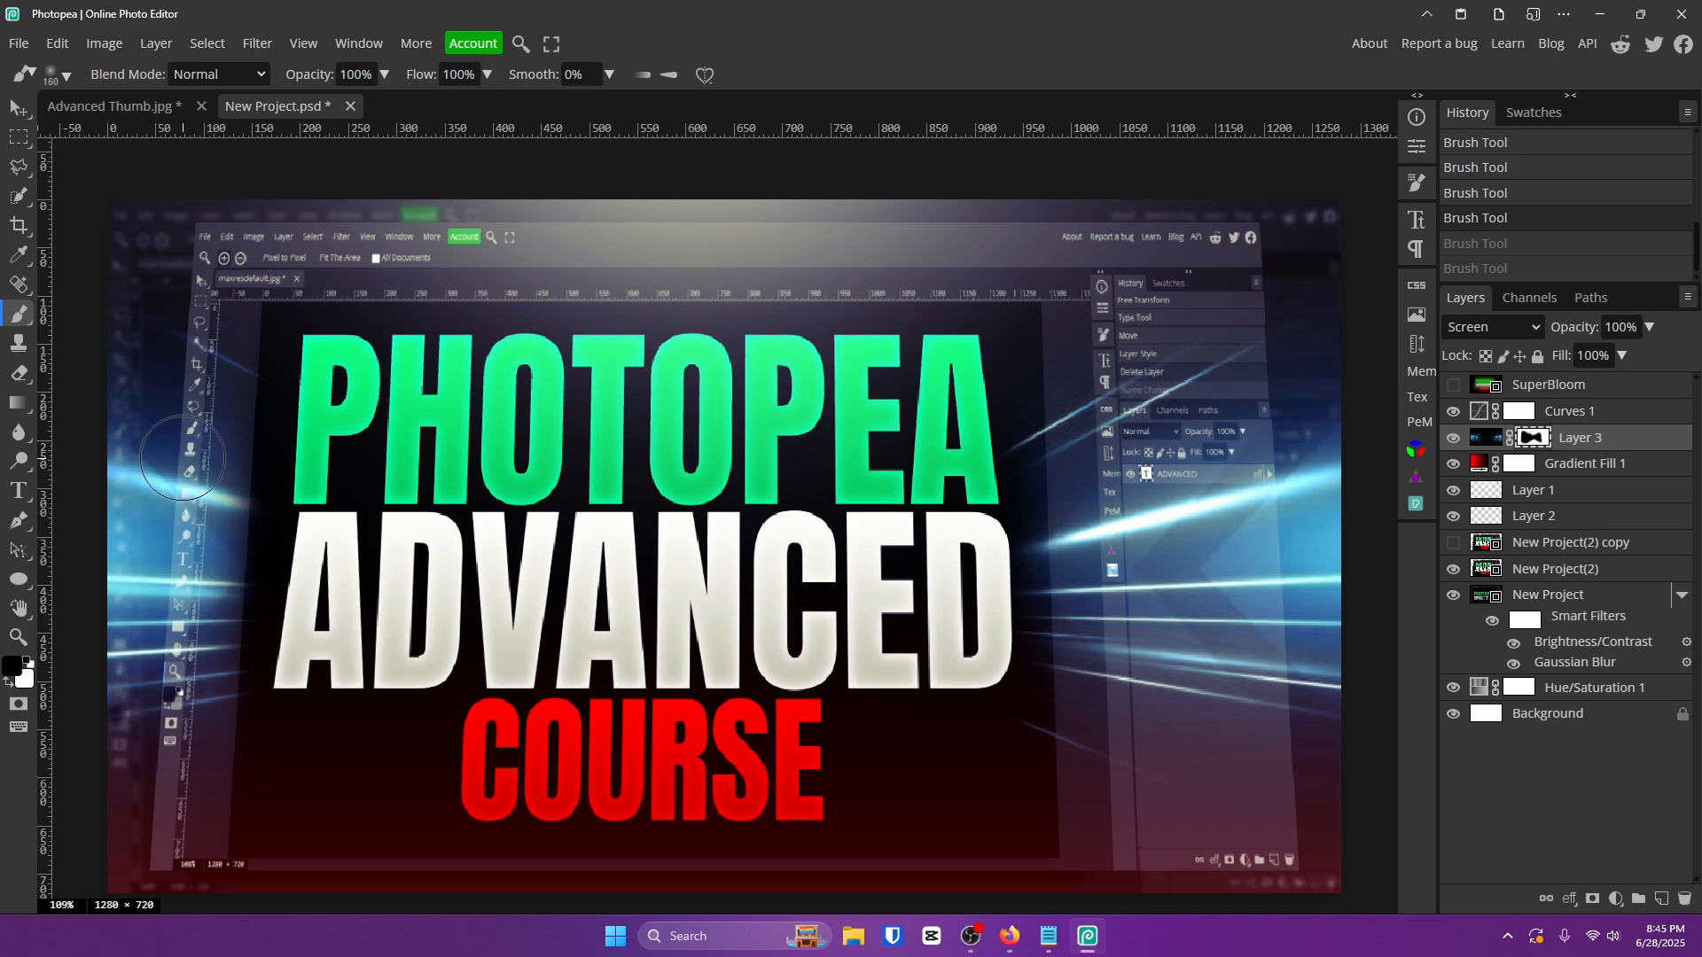
key(x)
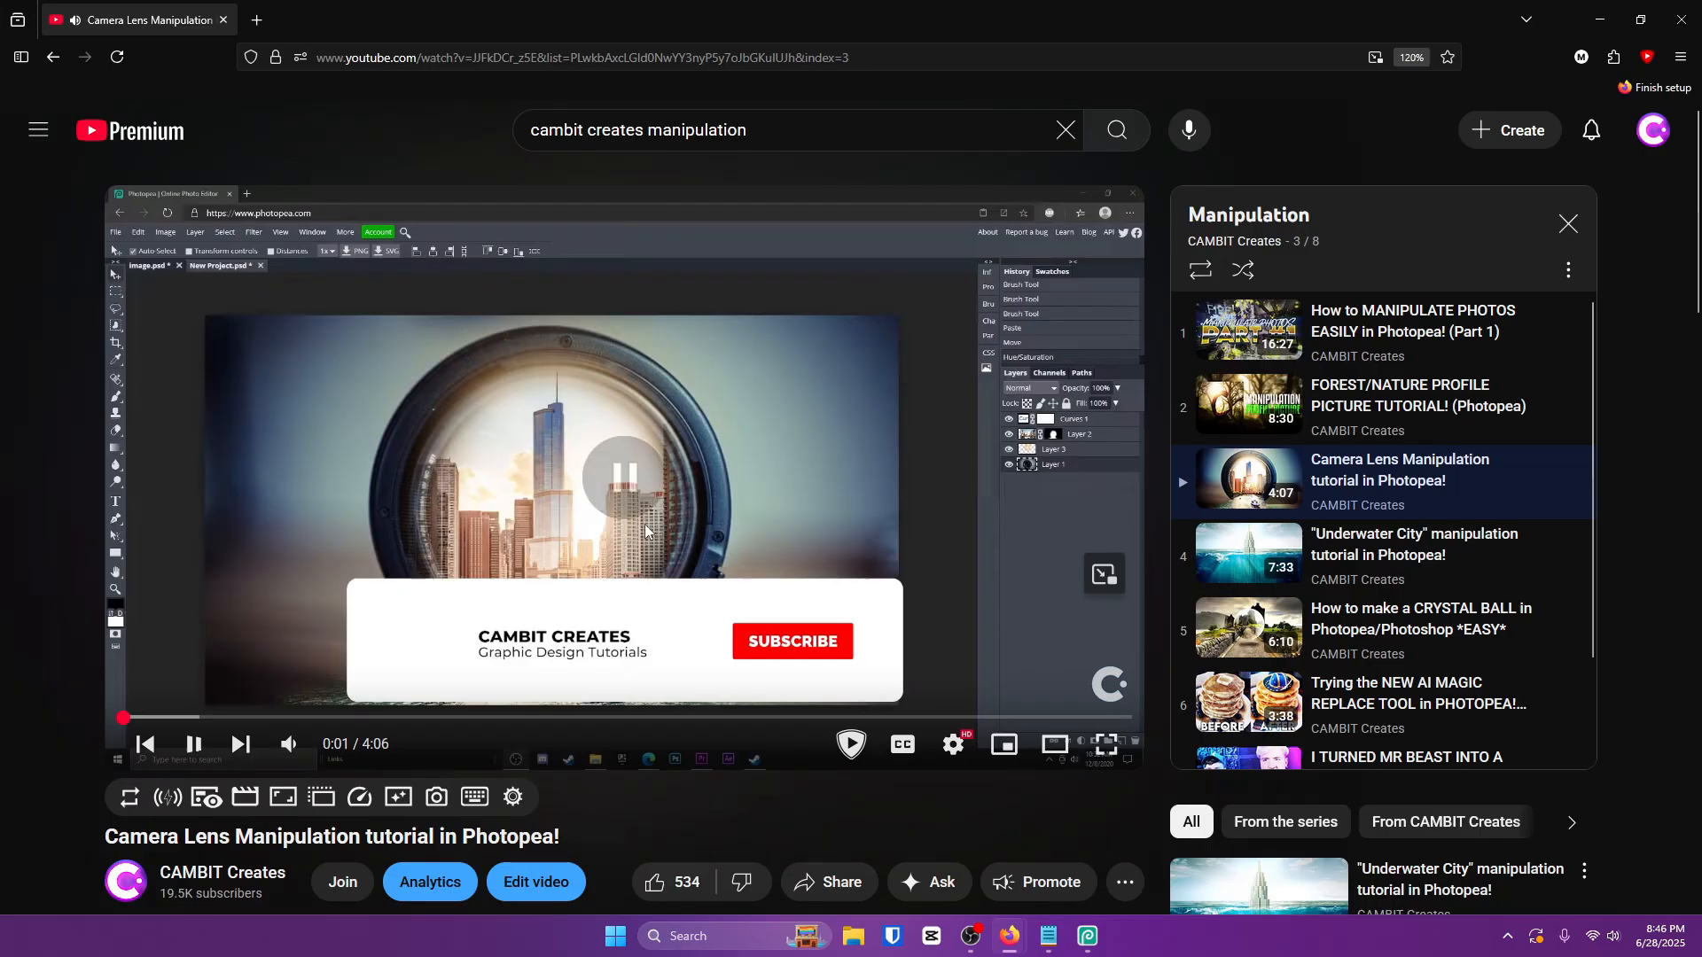
Skim the Camera Lens Manipulation tutorial on YouTube, viewing it at 0:34 and 3:45.
click(259, 717)
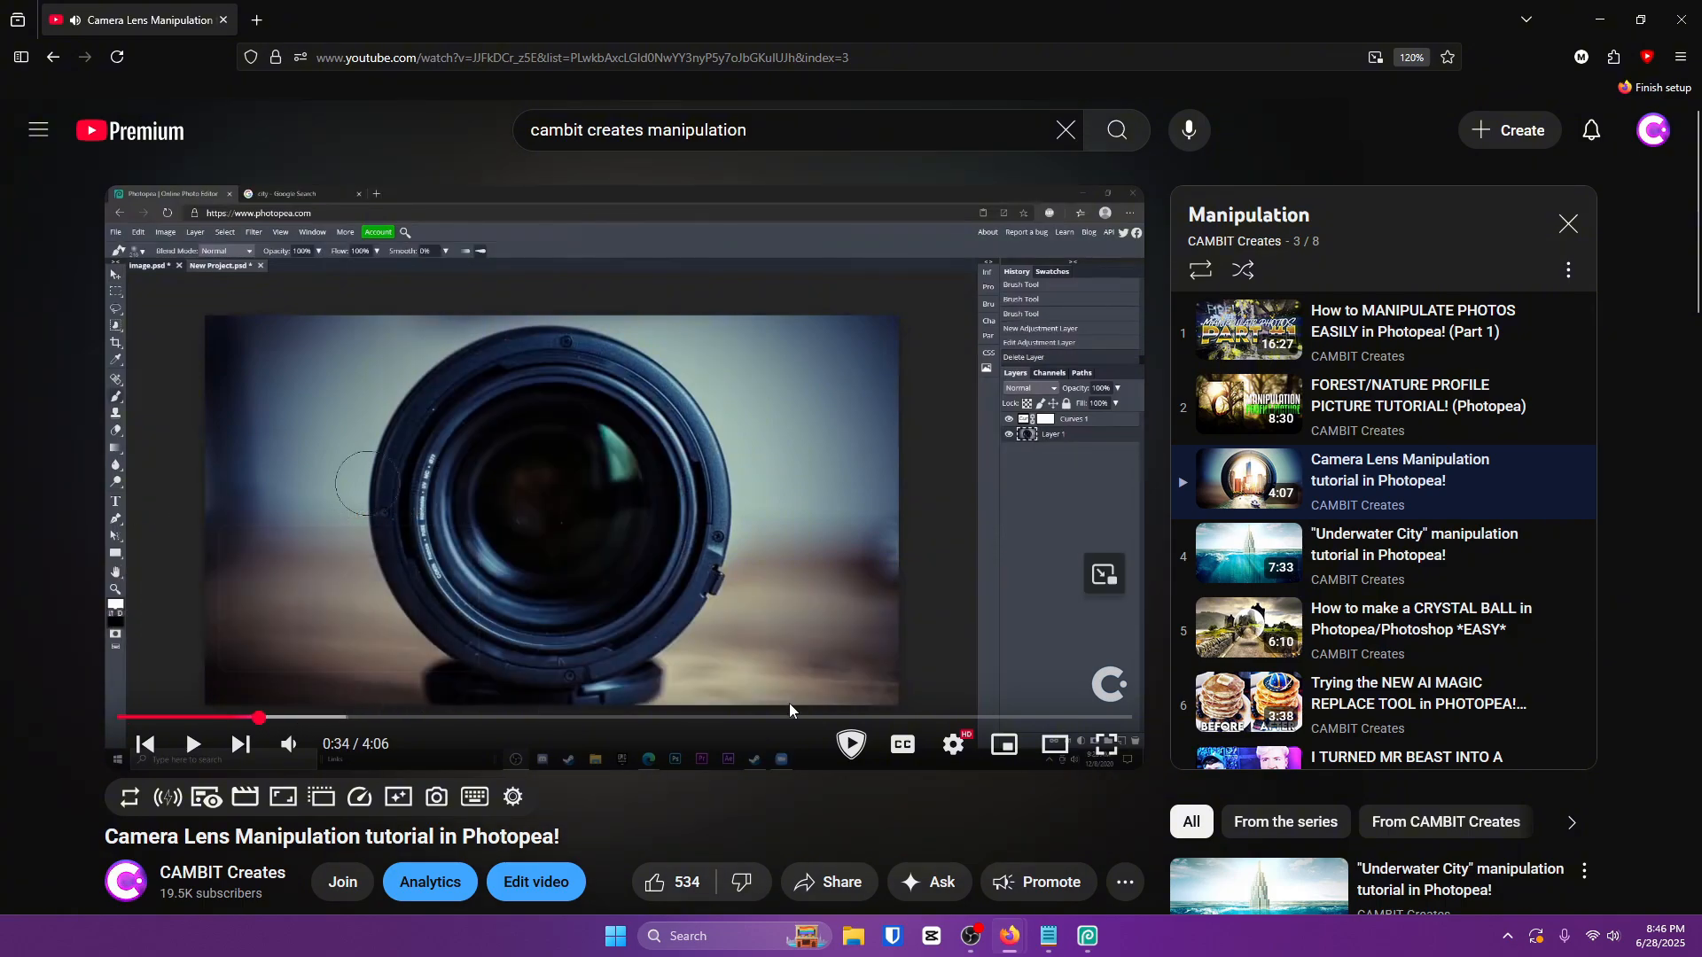
click(1046, 718)
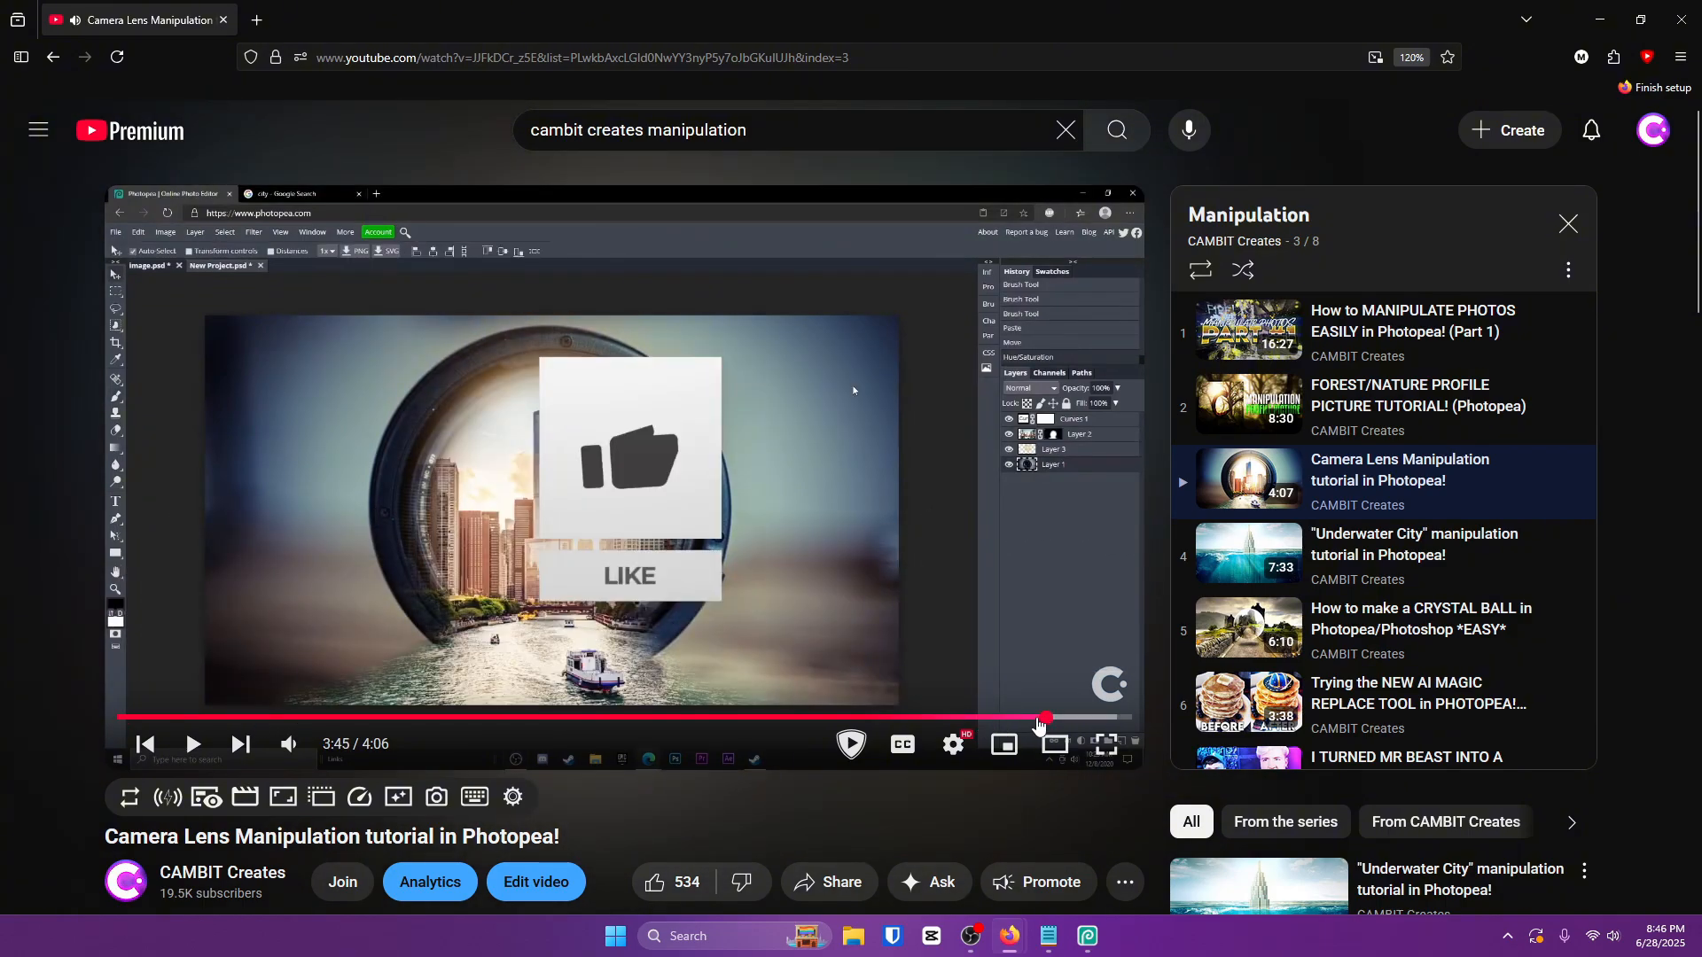
Review the near-final scenes of the Camera Lens and "Underwater City" manipulation tutorial videos and browse the Manipulation playlist.
click(1014, 718)
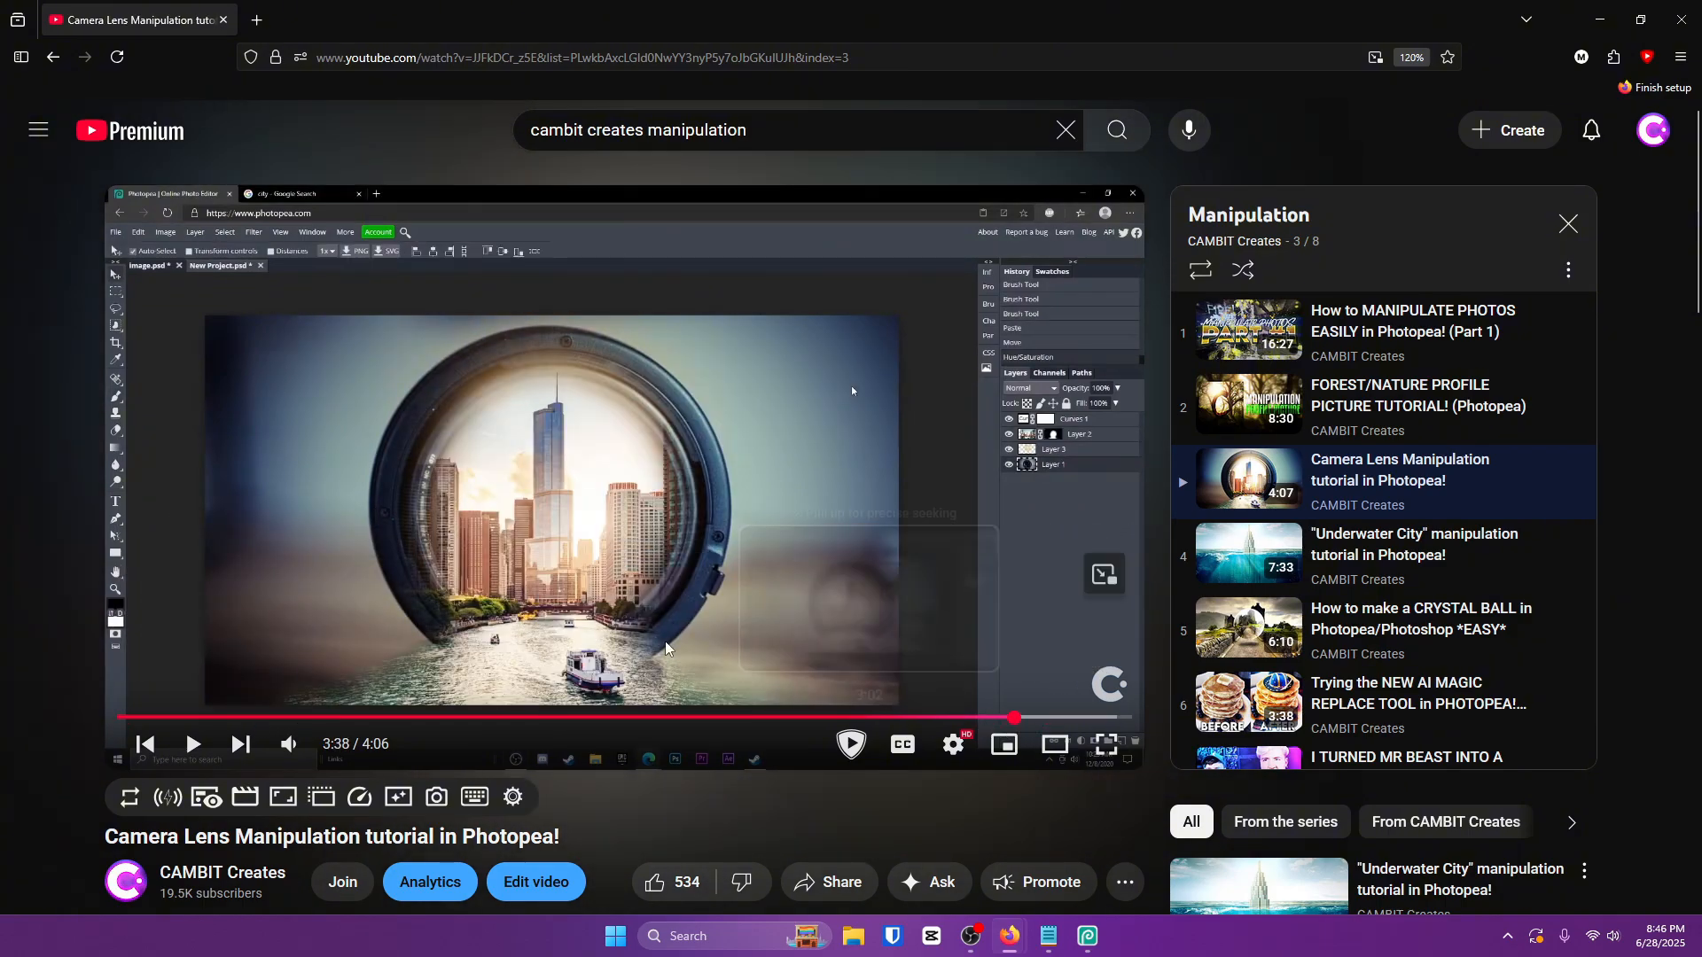
click(1383, 550)
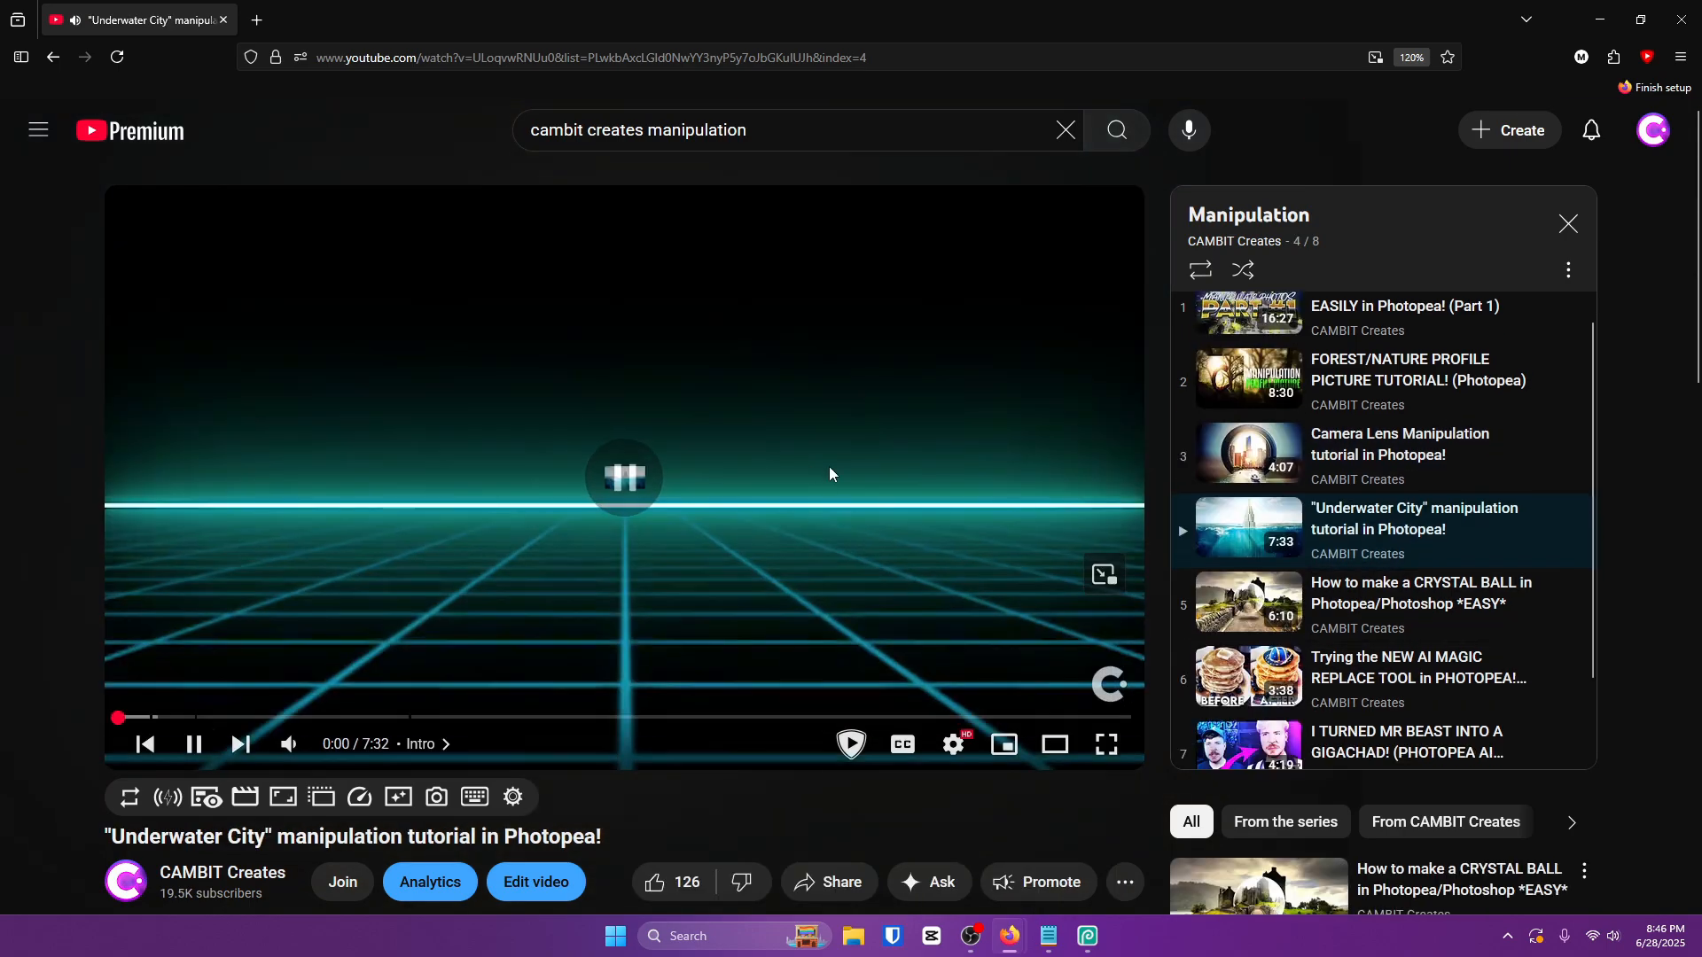
click(796, 718)
drag(877, 720, 1046, 718)
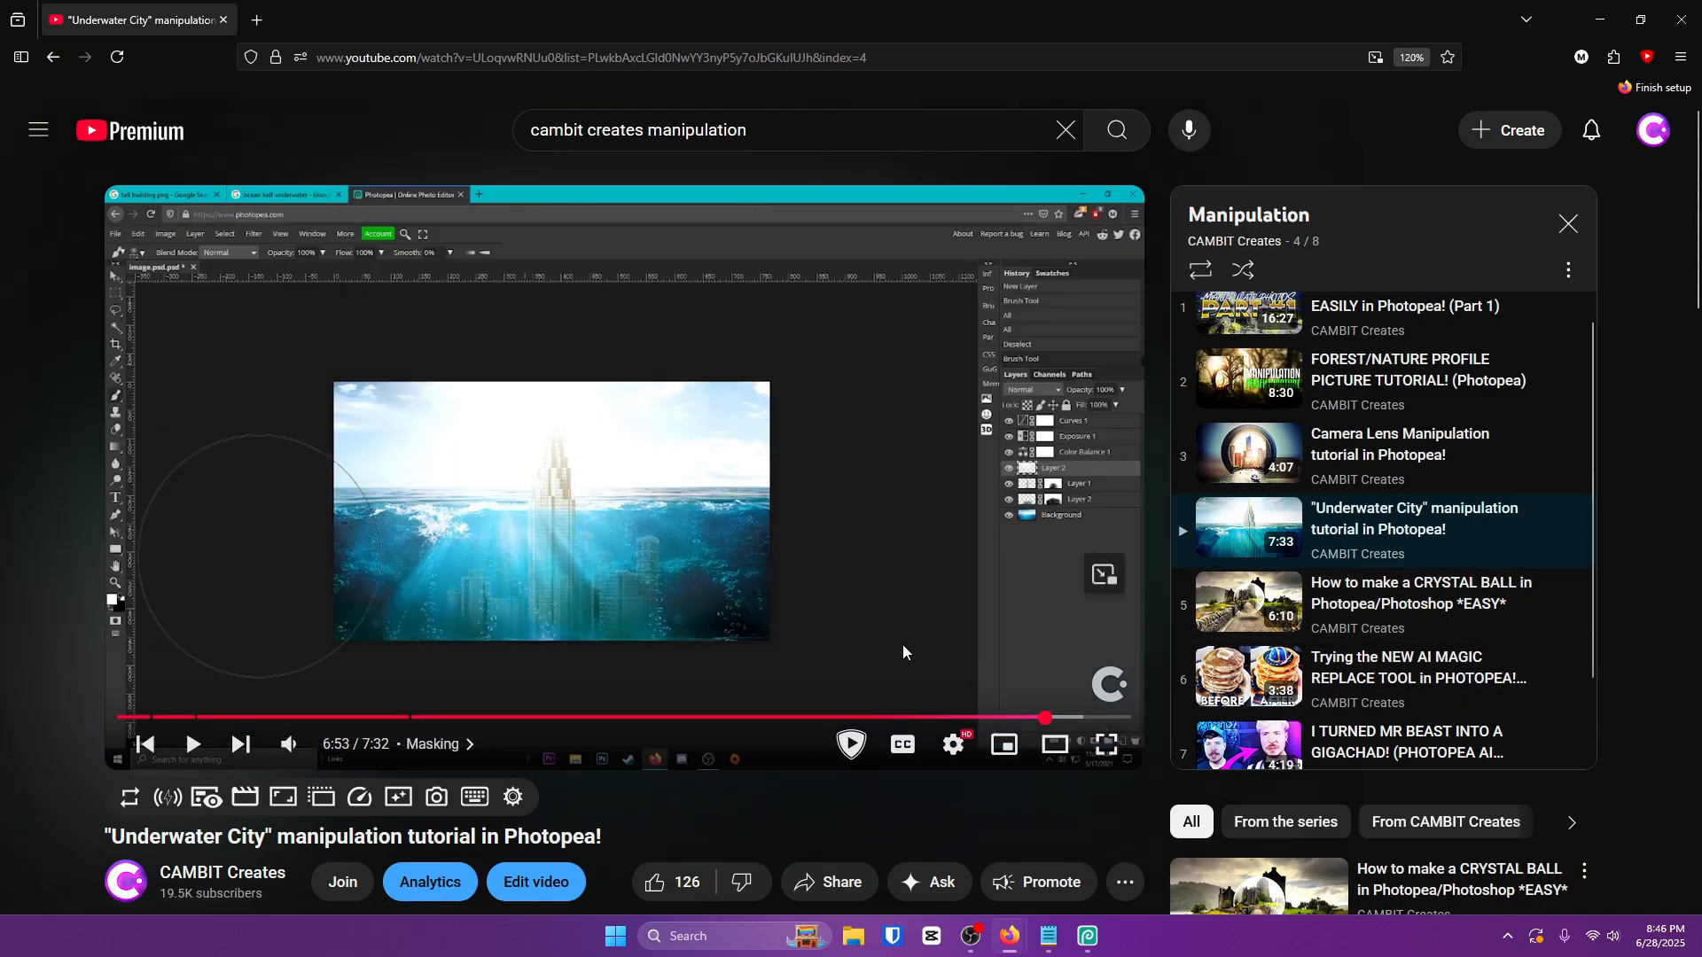
scroll(902, 651, down, 2)
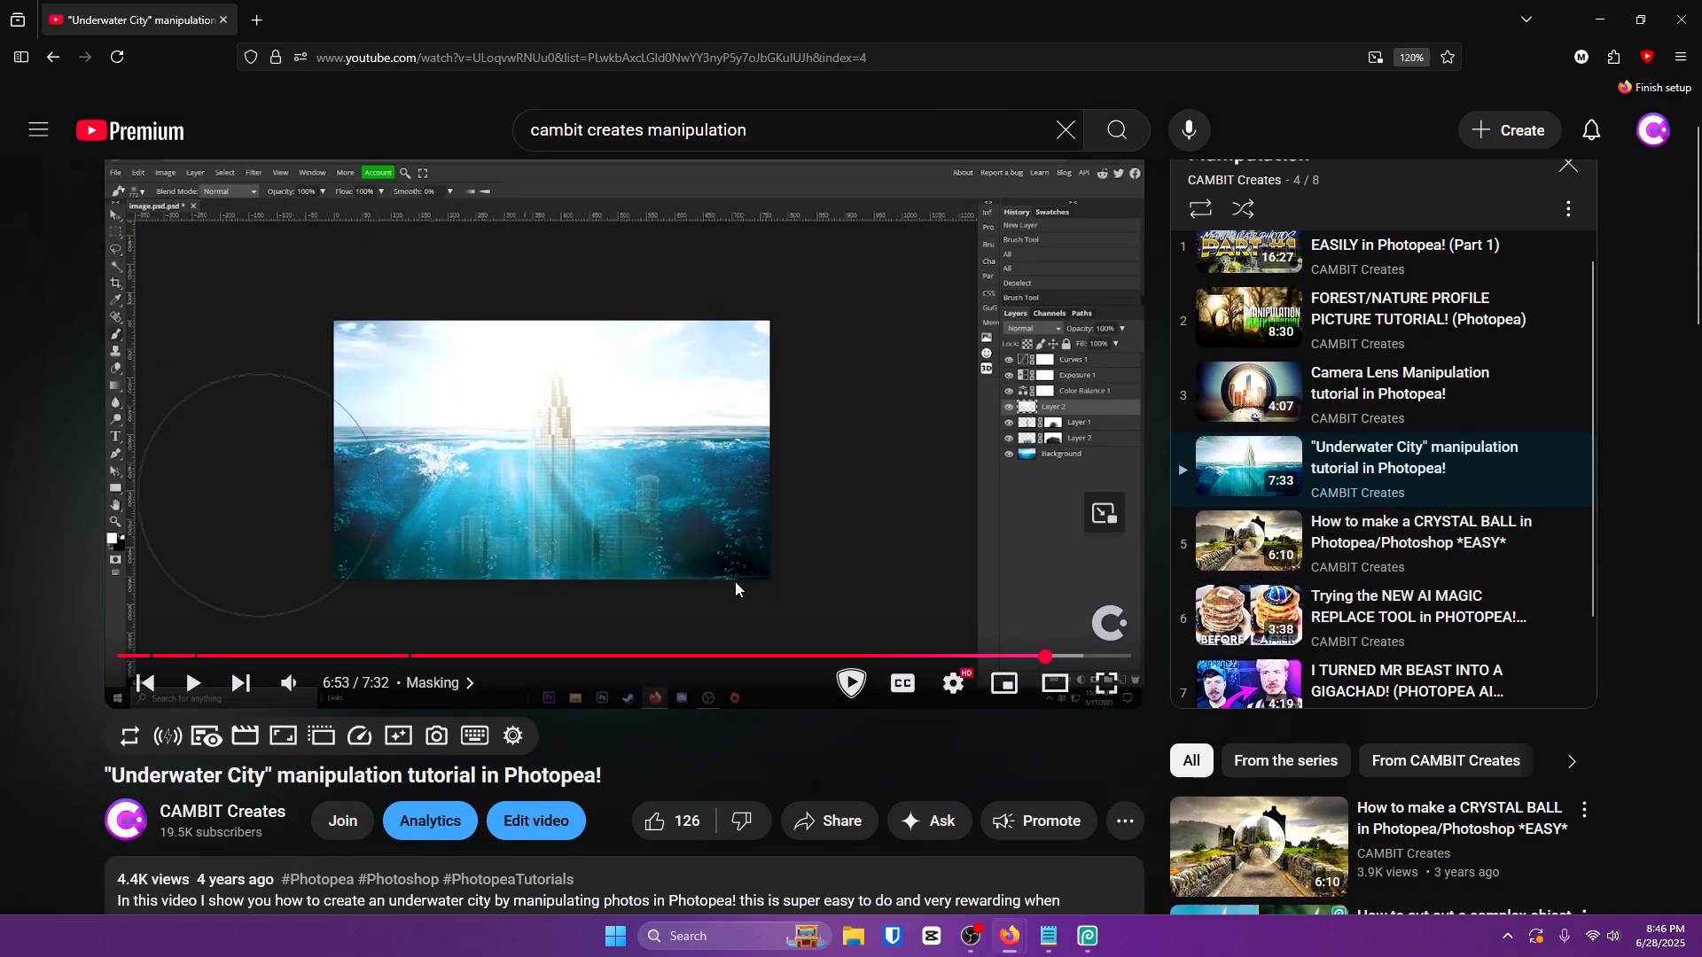
scroll(736, 582, up, 2)
scroll(1337, 469, down, 2)
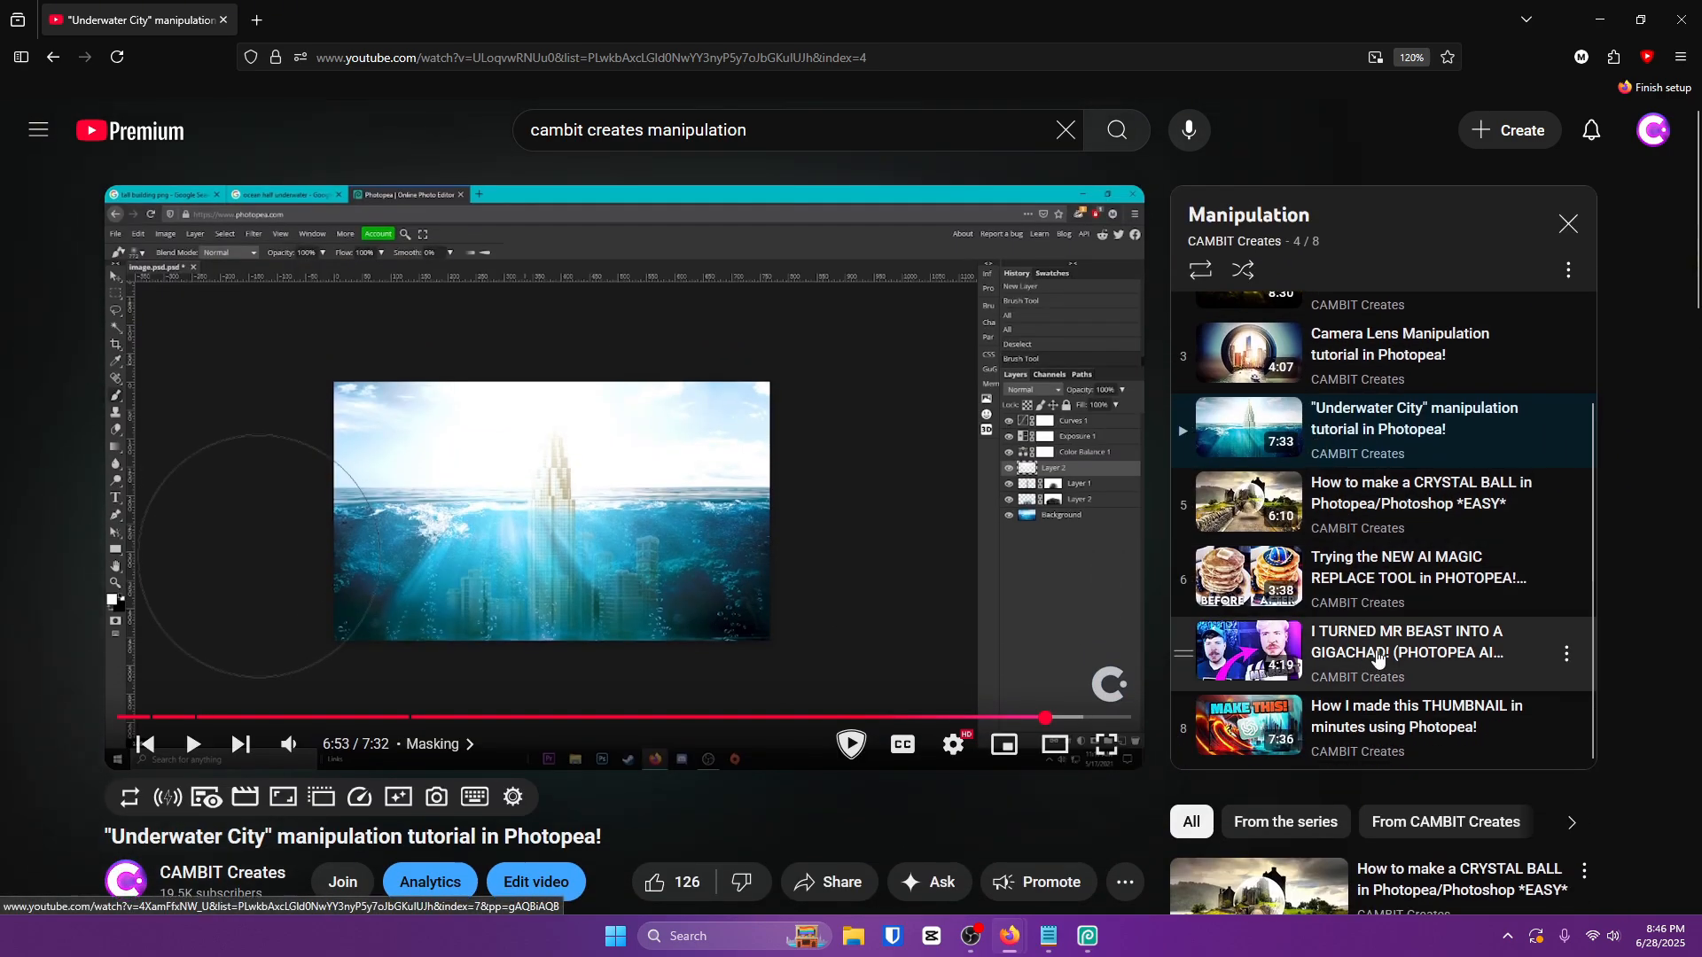
Switch to Photopea and choose the 985 px lightning brush from the Chrysalis_lightning04 set.
key(alt+Tab)
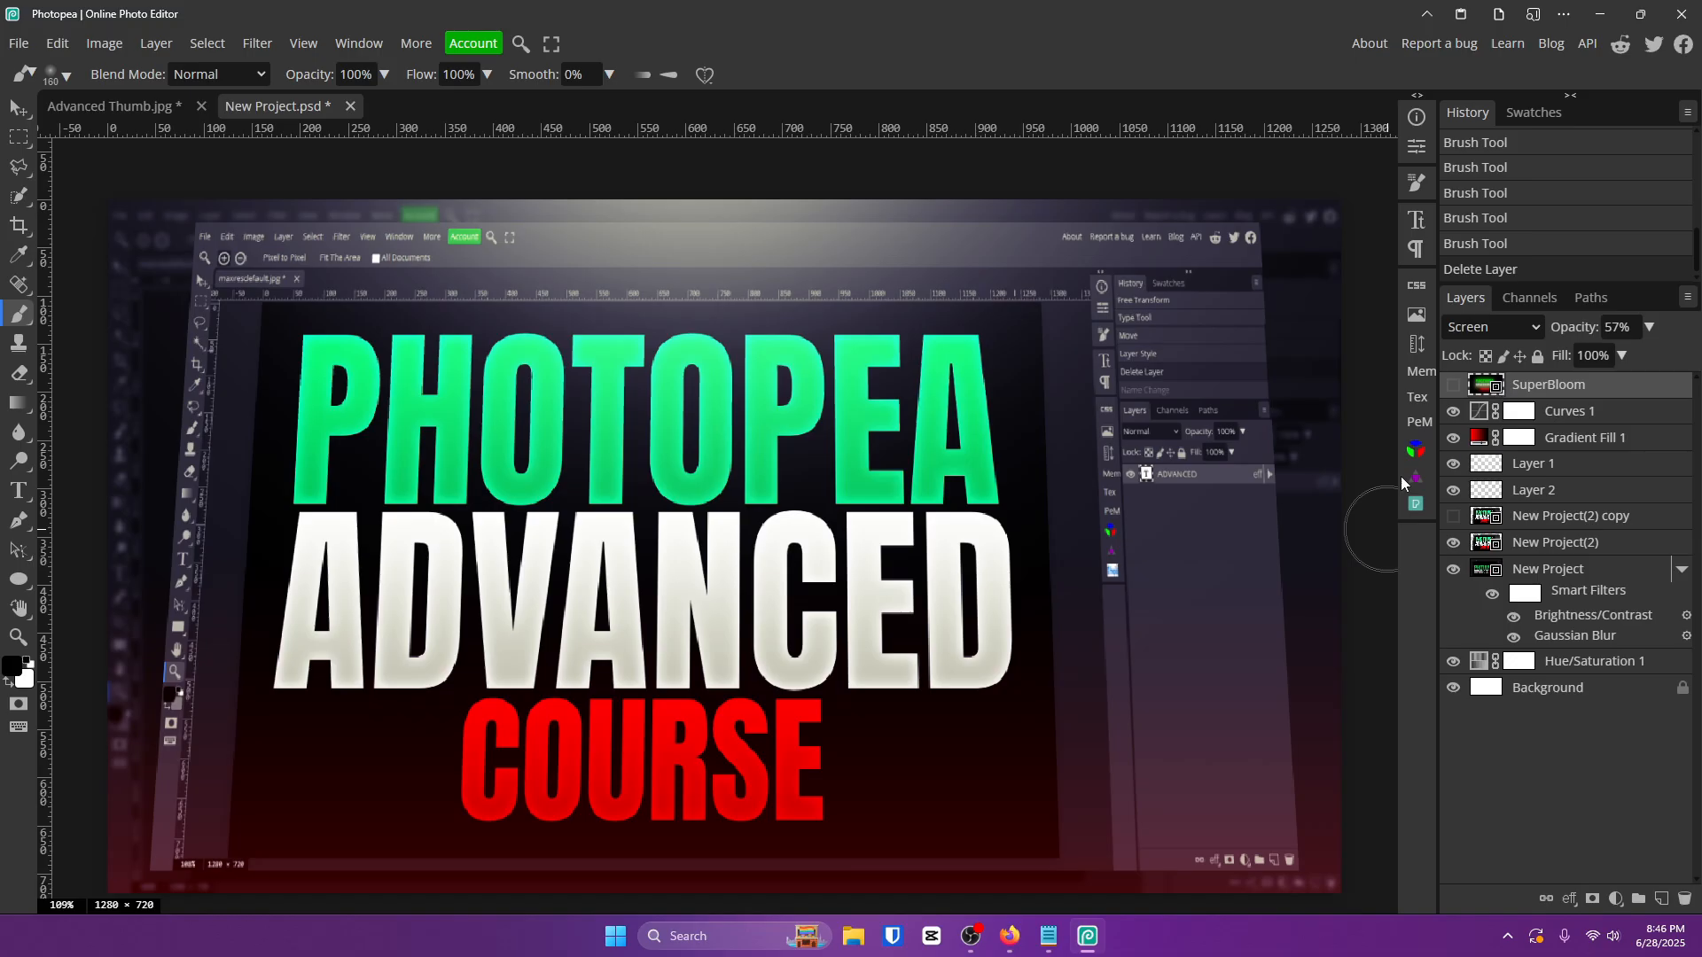
right_click(19, 315)
click(68, 75)
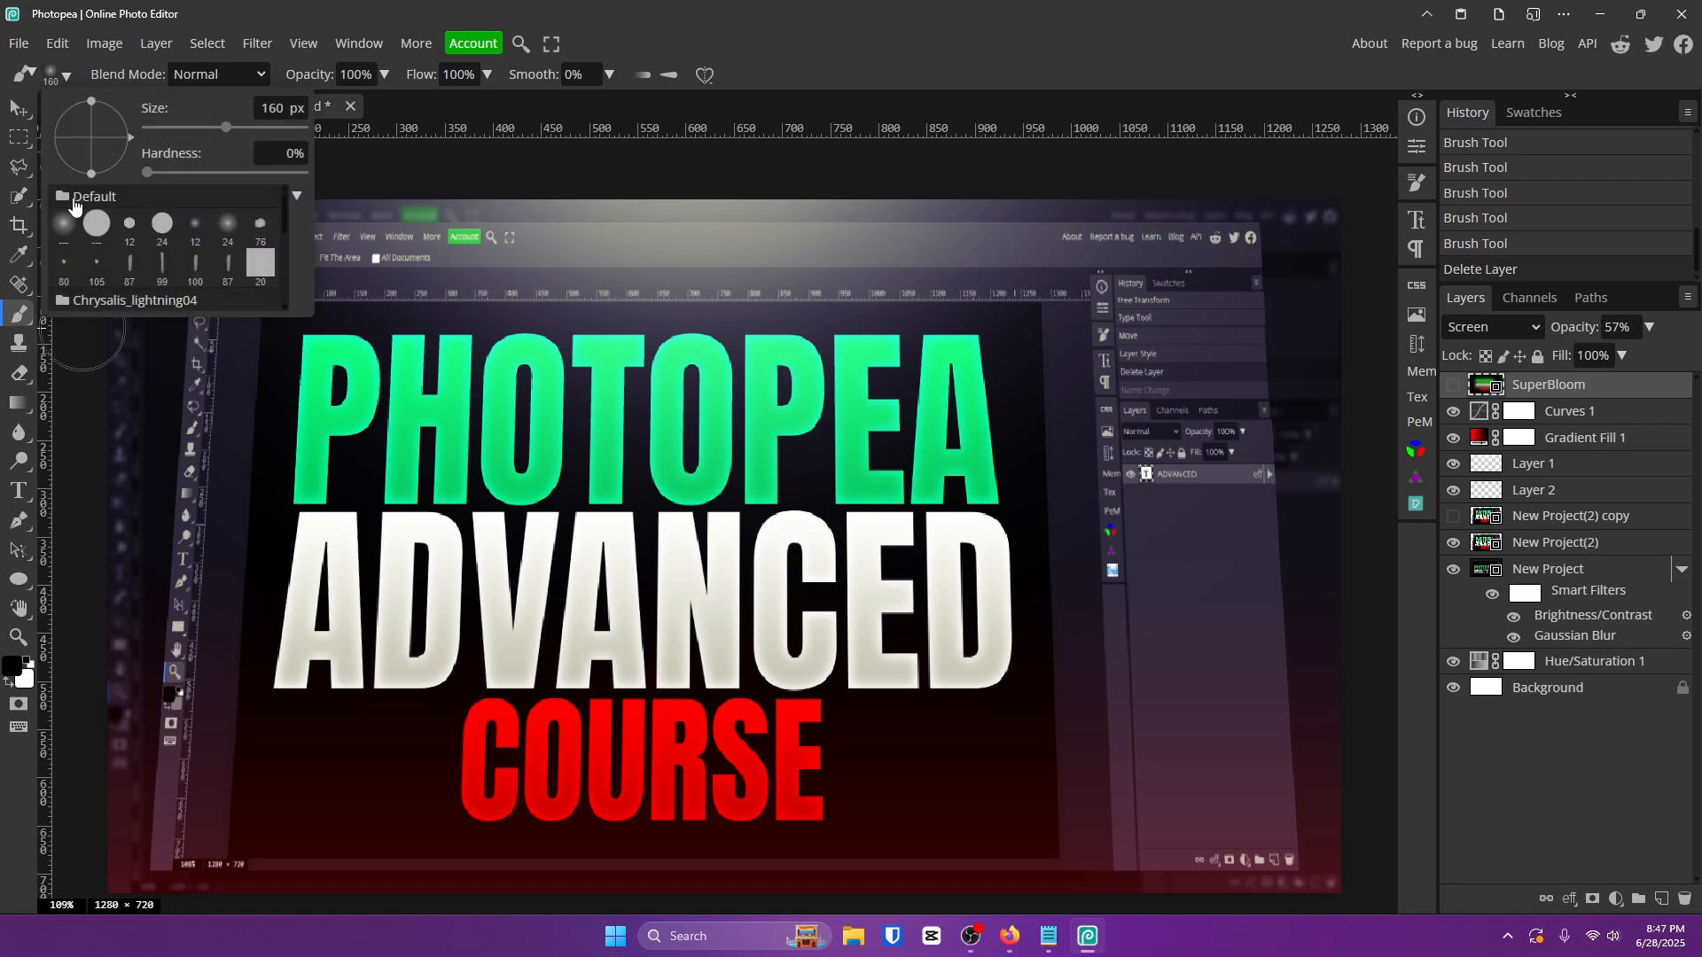
scroll(149, 263, down, 5)
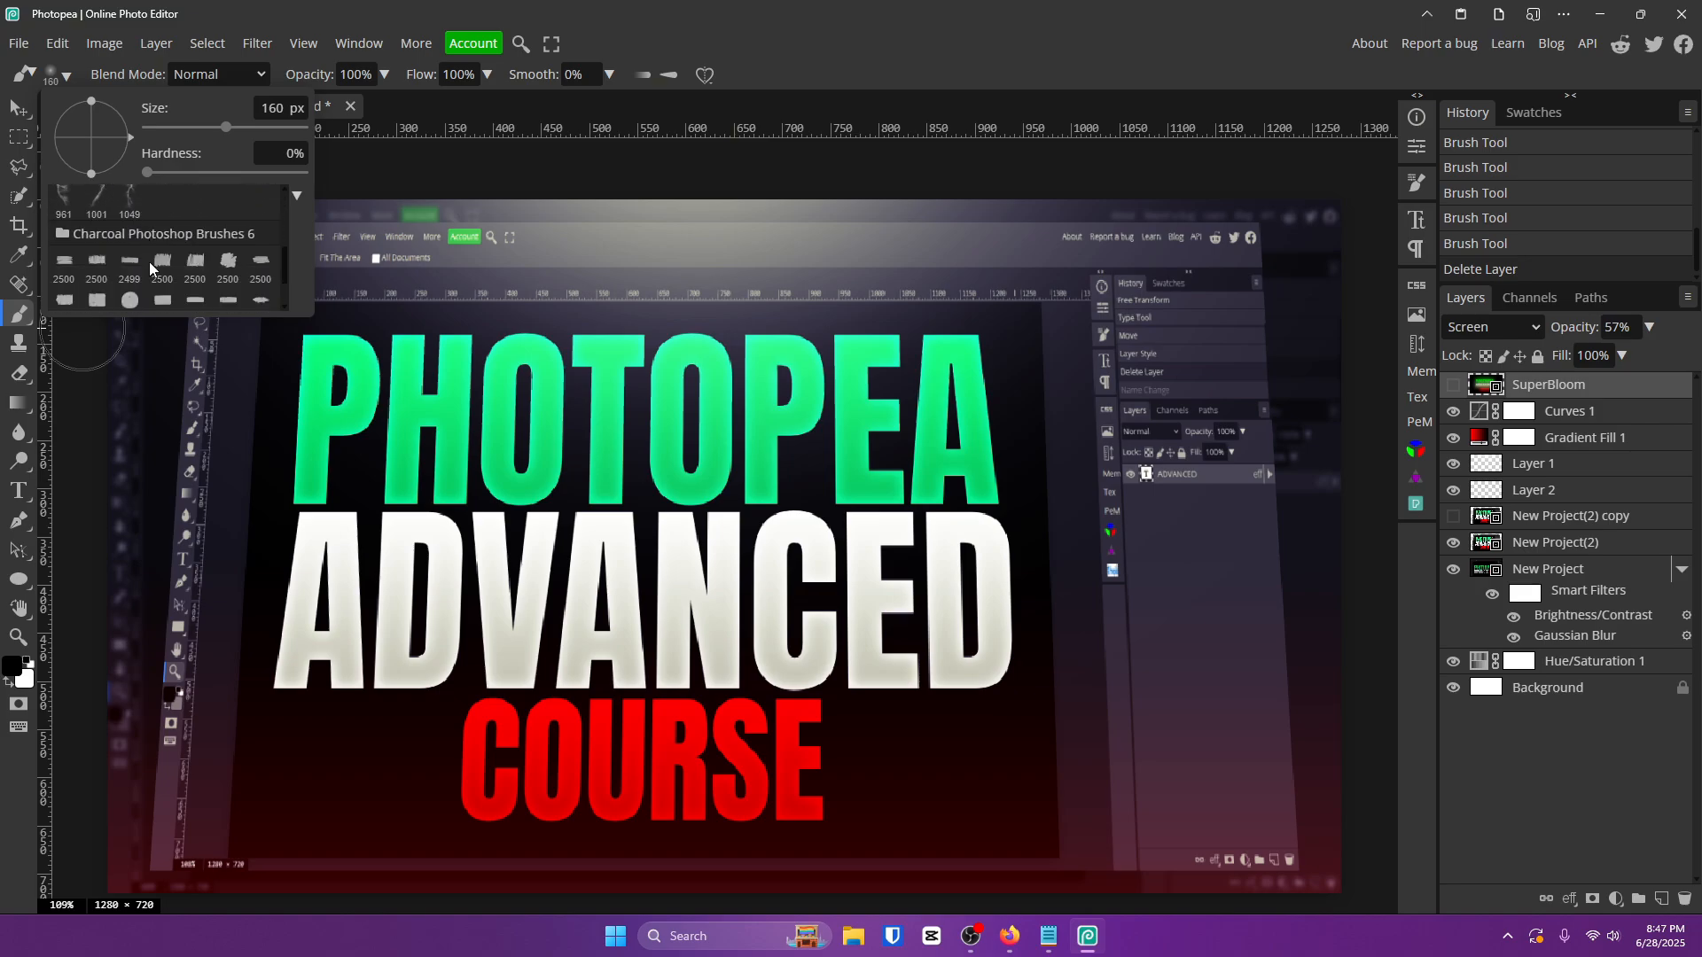
click(130, 282)
scroll(150, 275, down, 2)
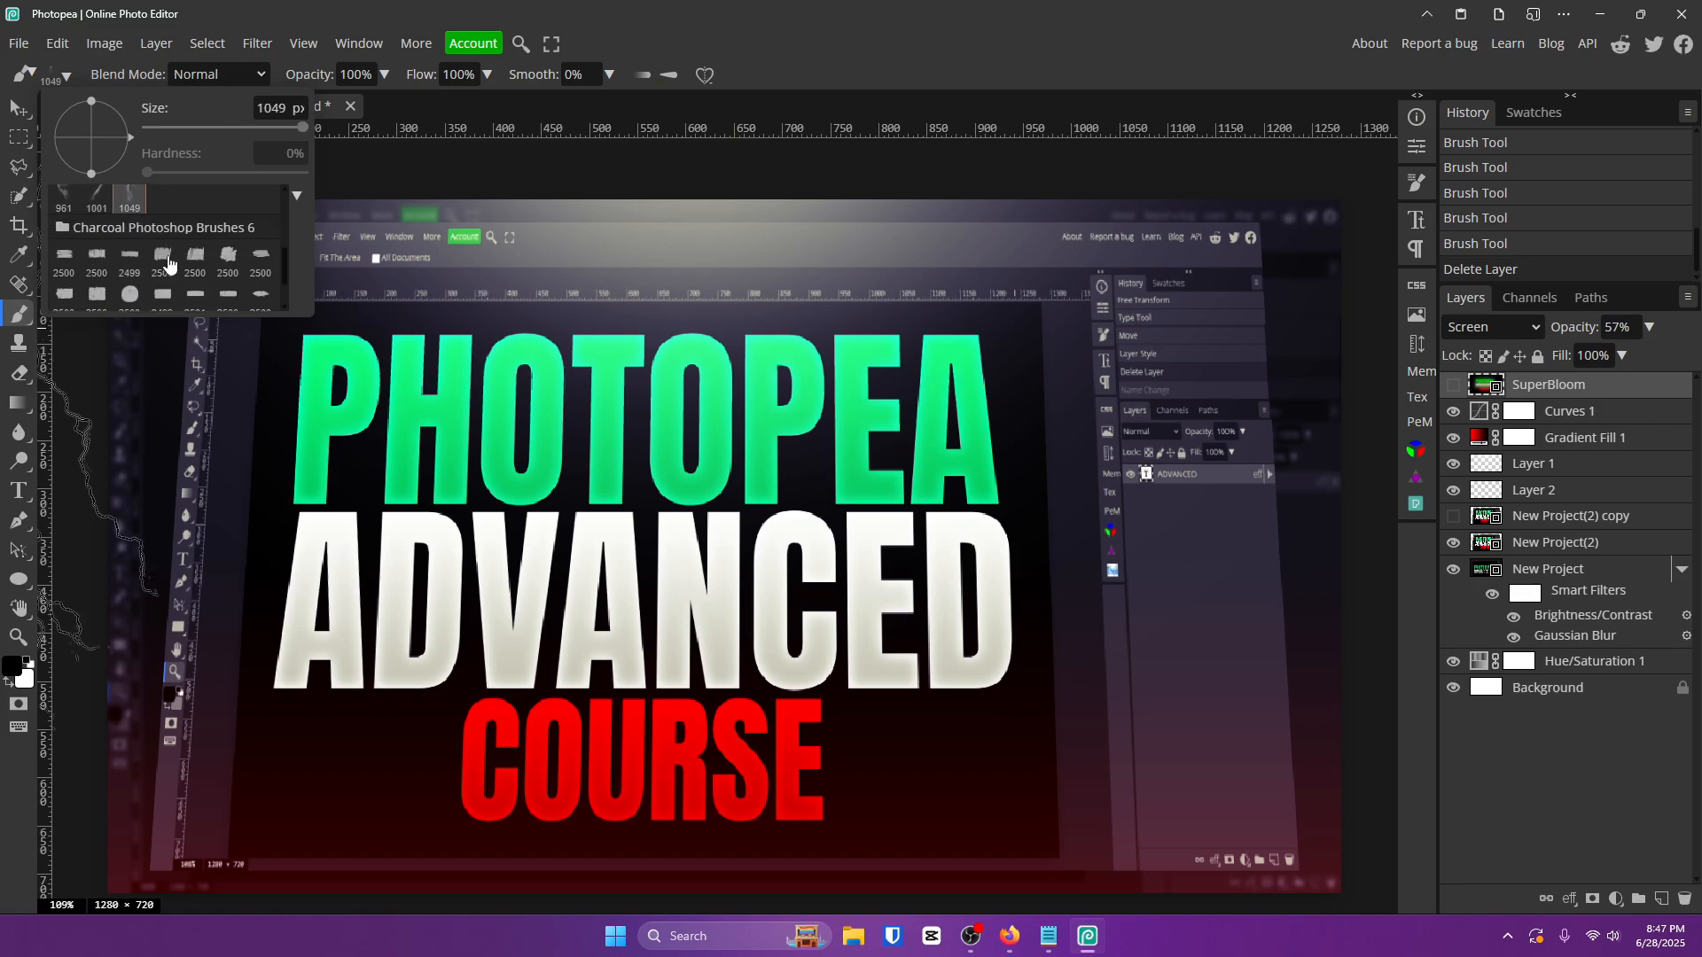
click(163, 256)
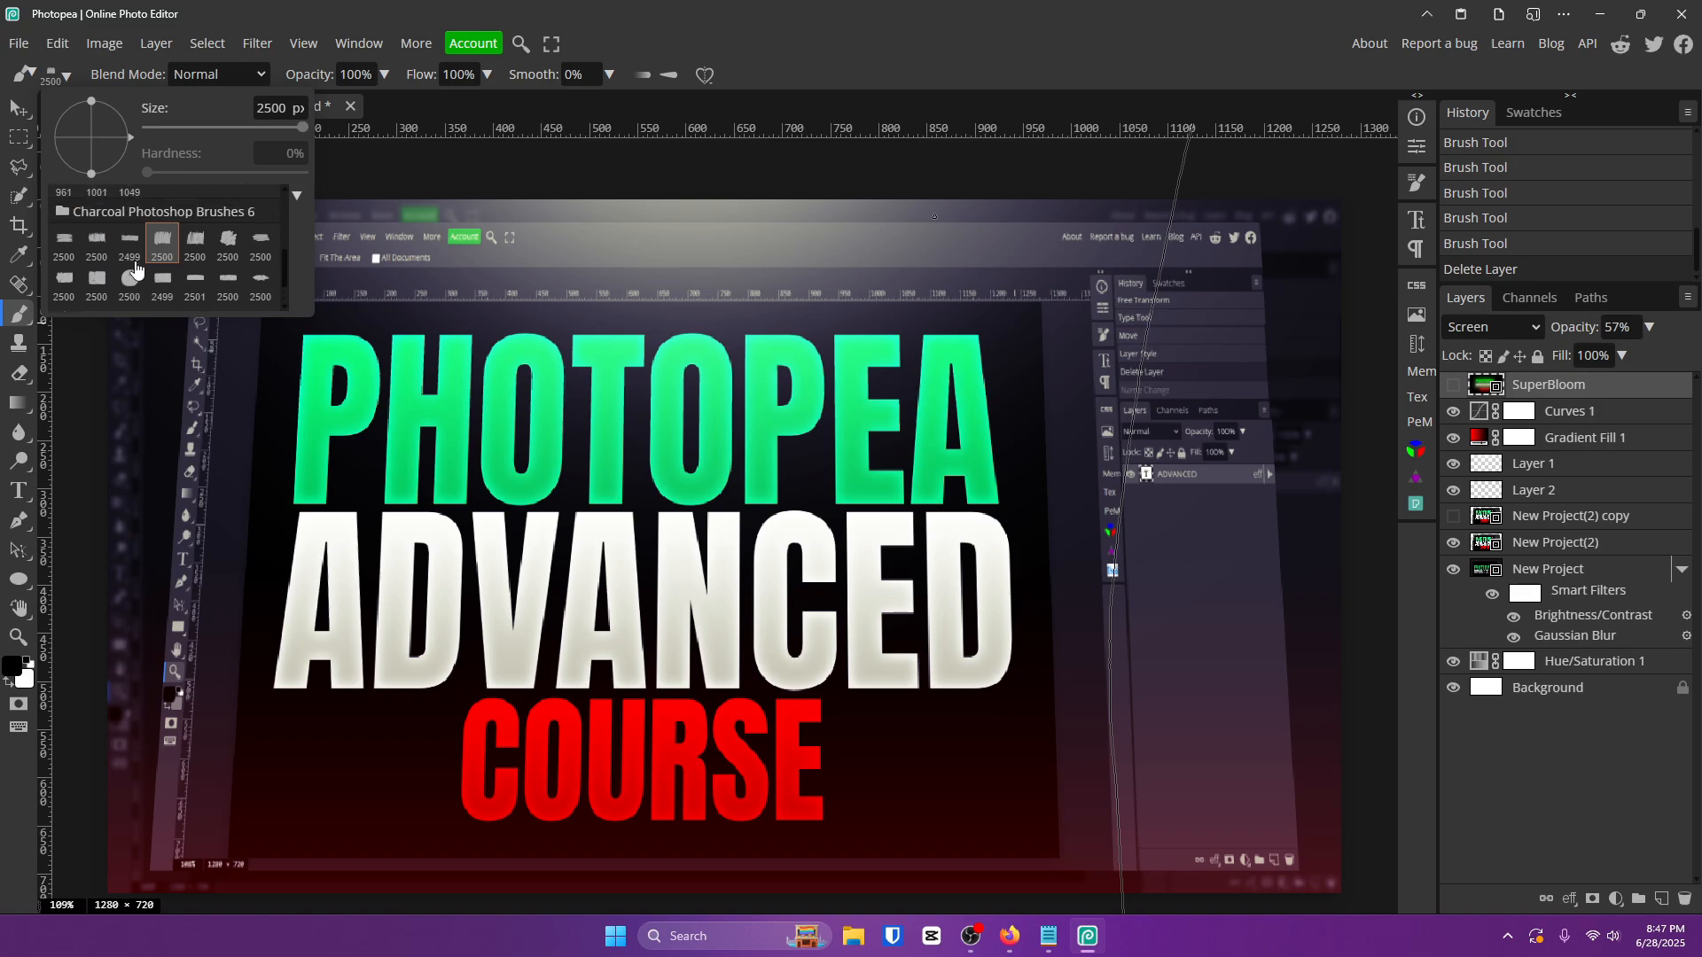
scroll(152, 277, up, 1)
click(169, 209)
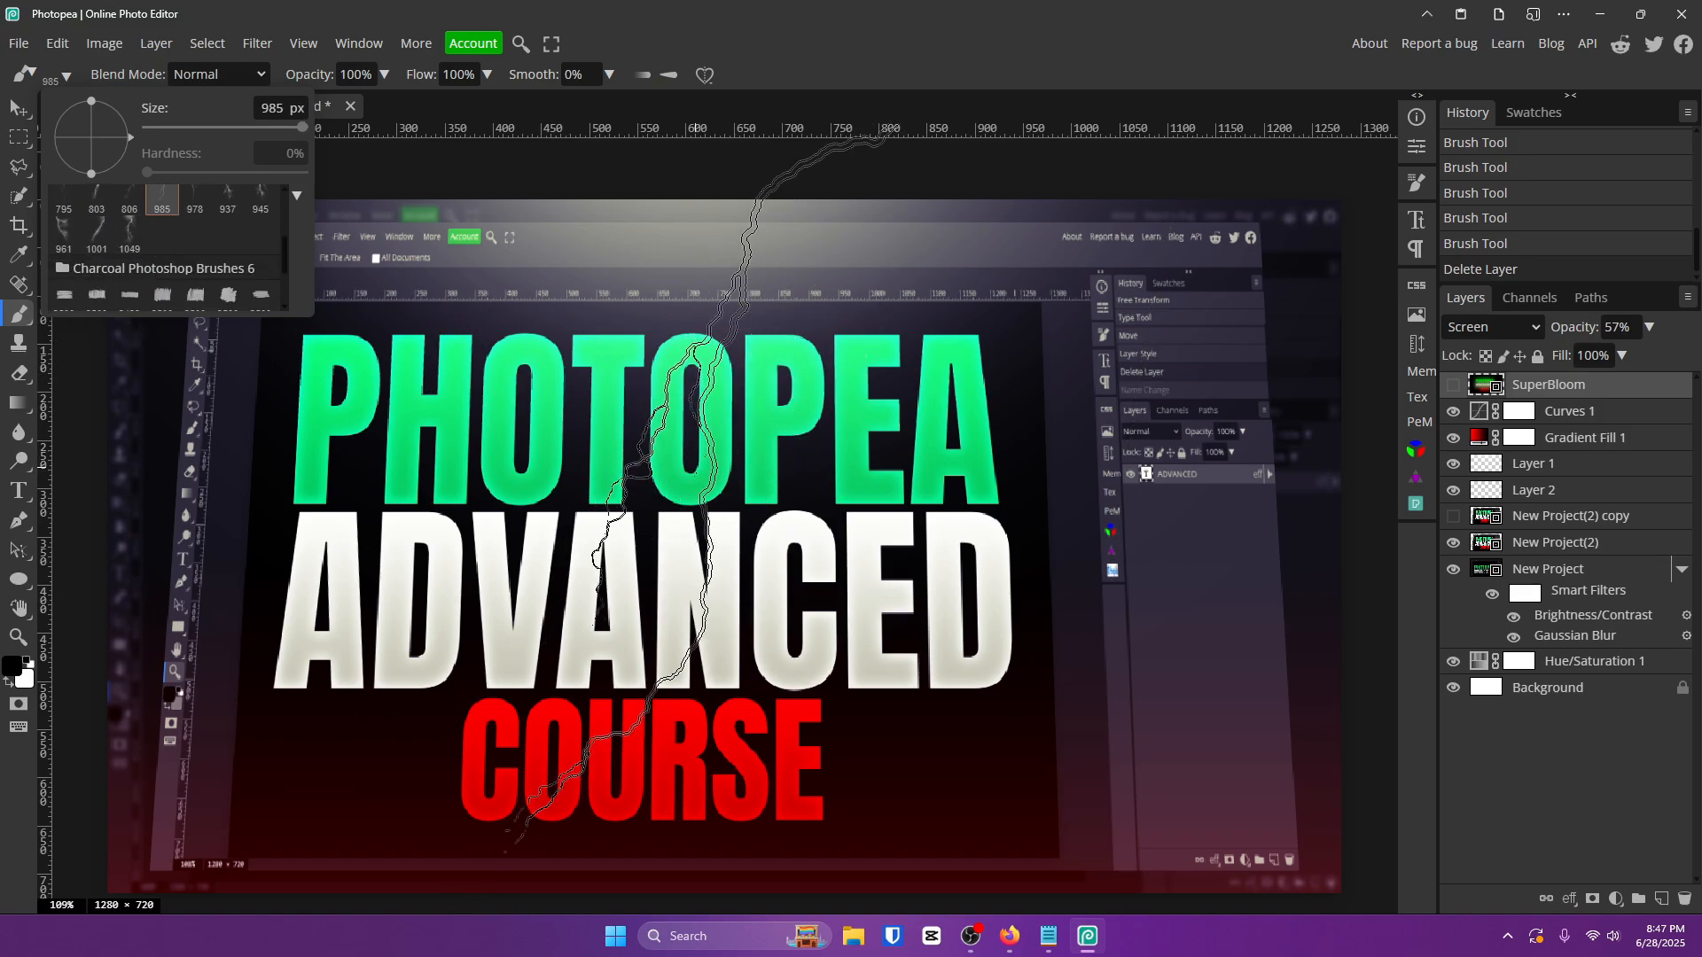
Reduce the lightning brush to 437 px and add a new empty layer above SuperBloom without rasterizing the smart object.
drag(817, 476, 551, 459)
click(702, 428)
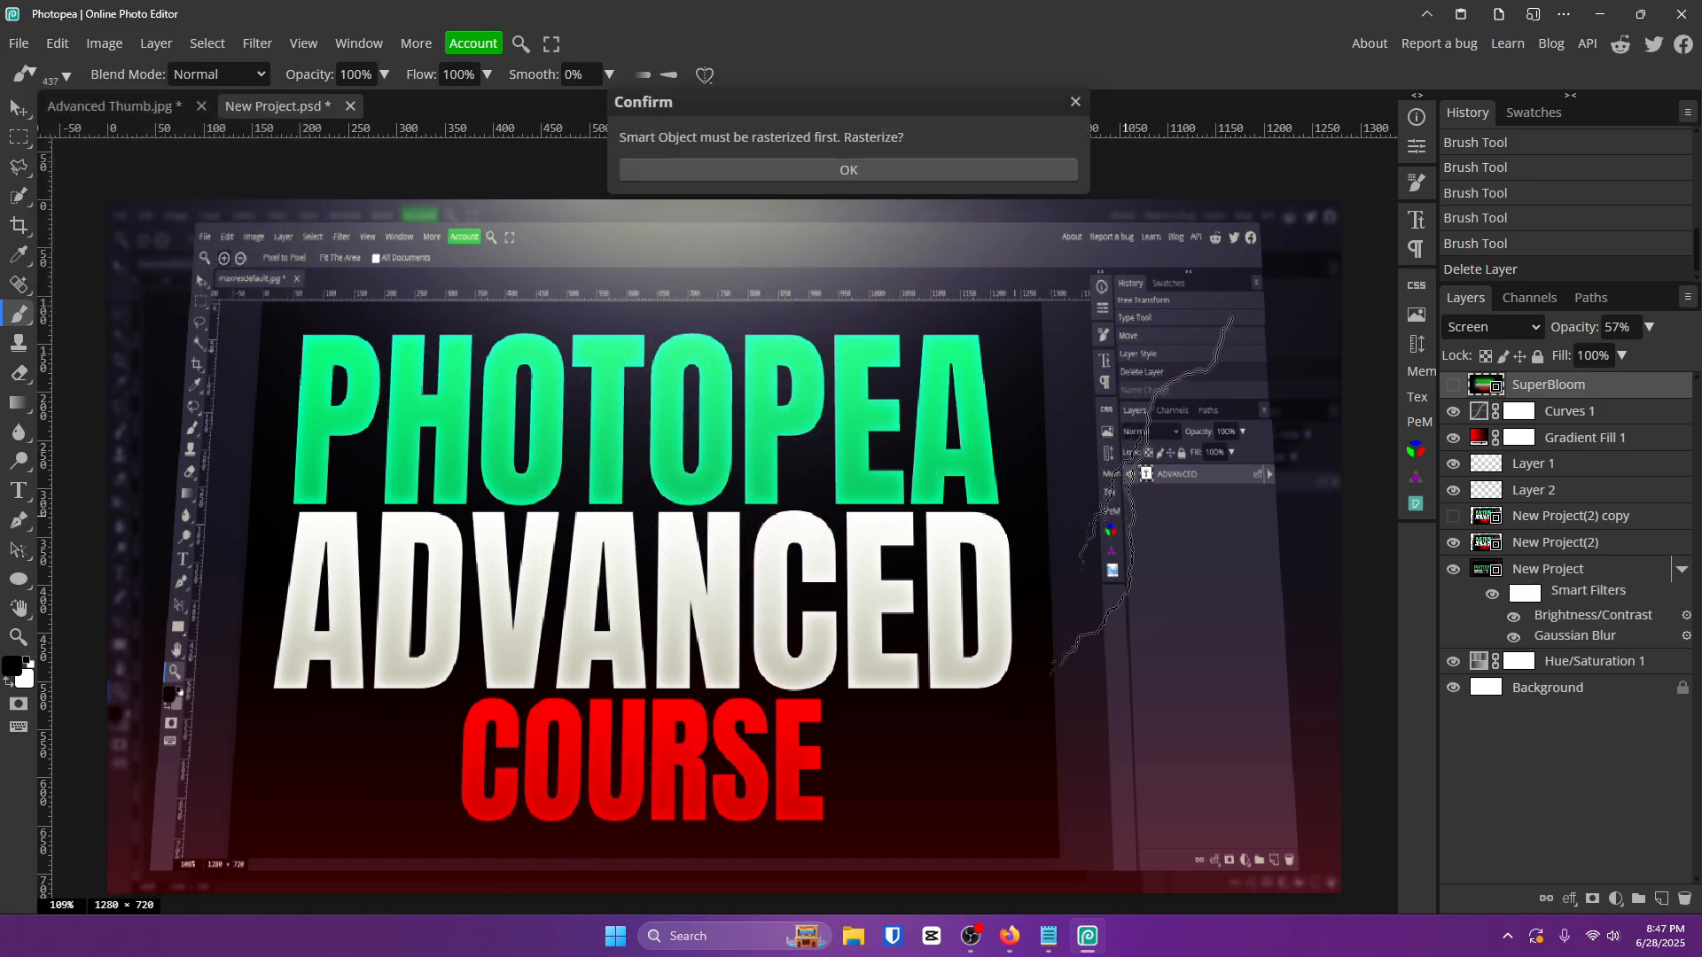
click(1075, 102)
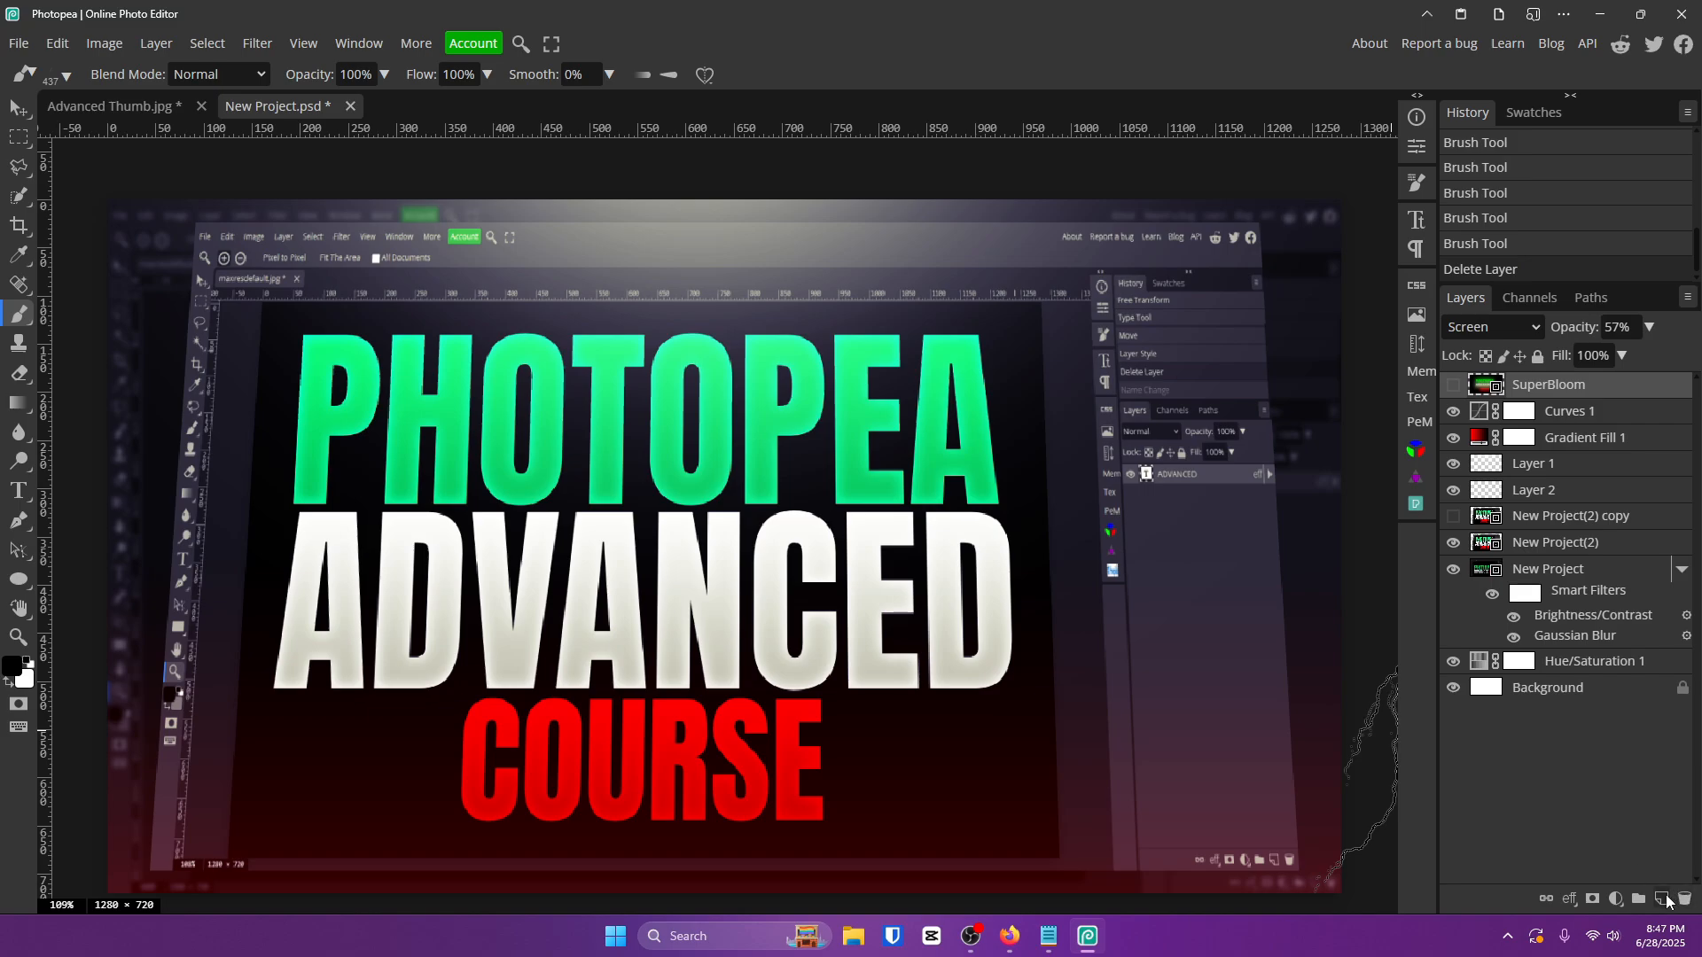
click(1664, 903)
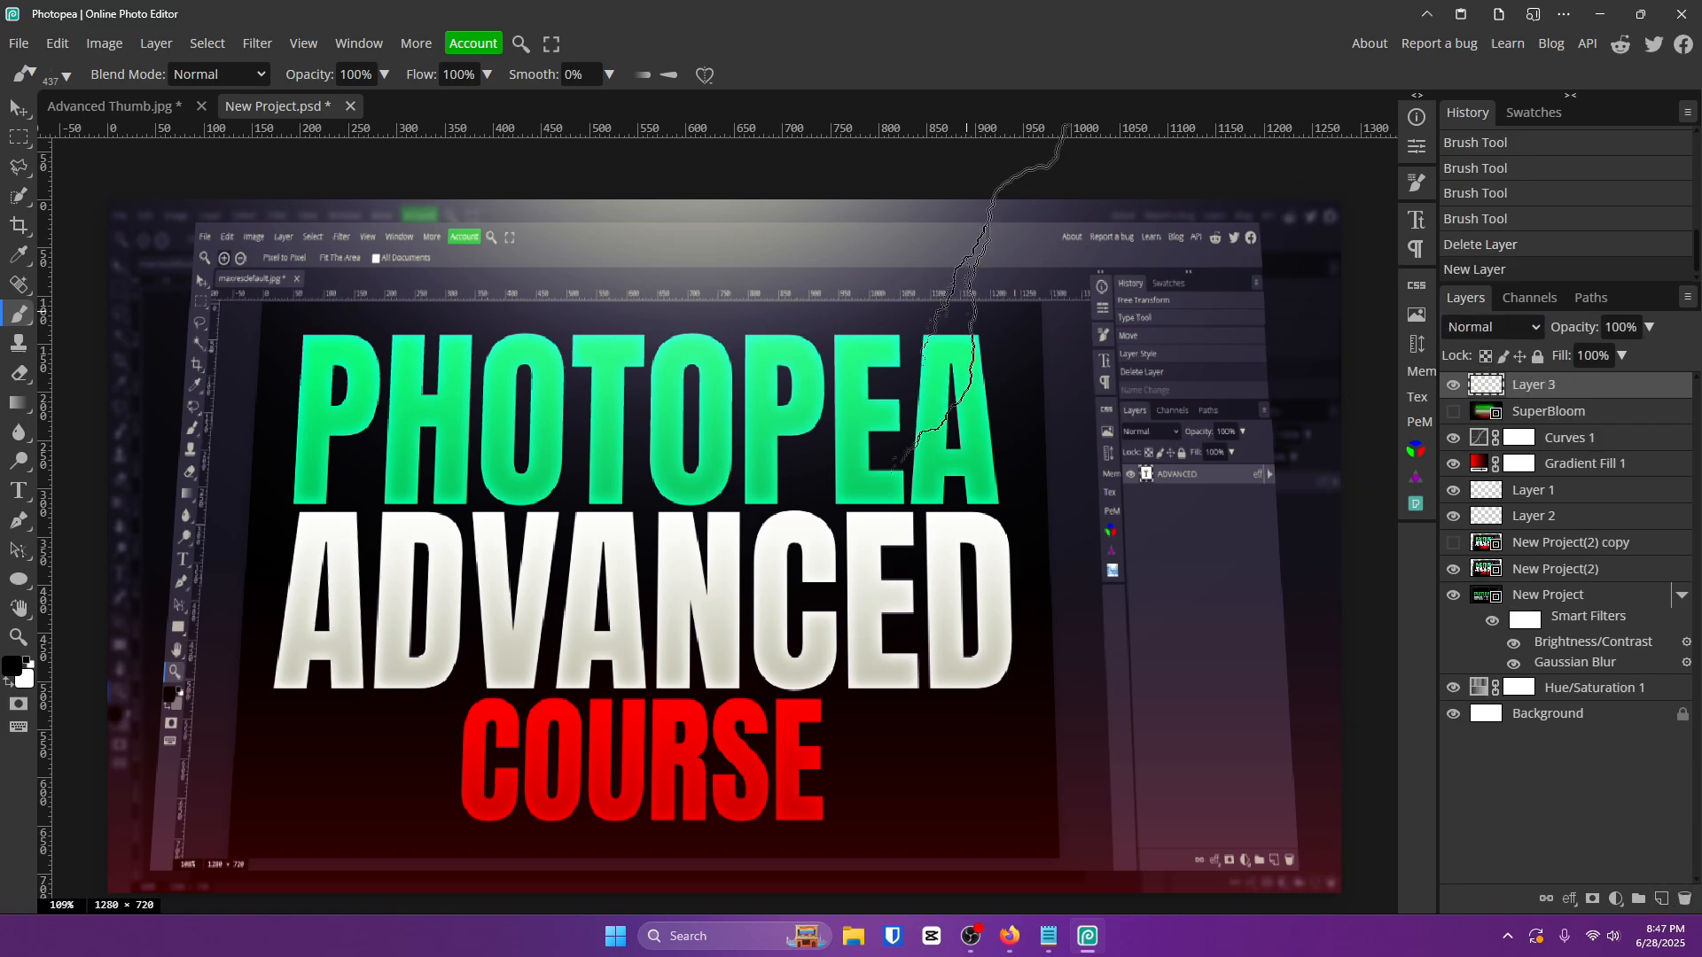
click(1032, 383)
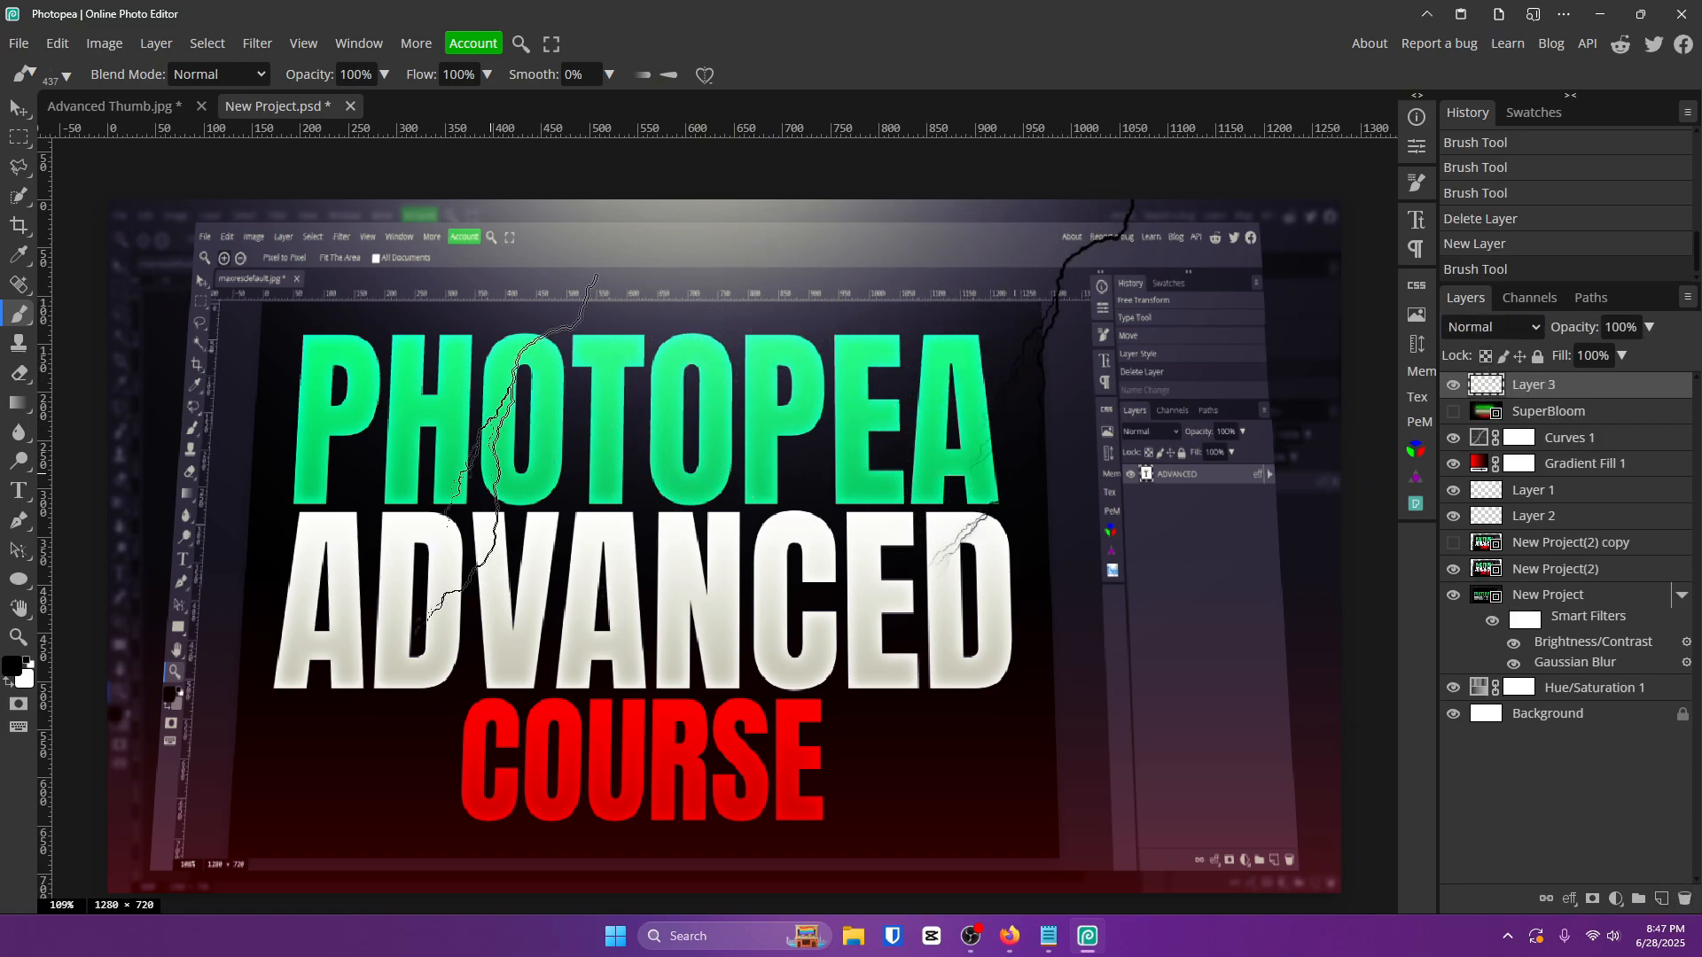
key(ctrl+z)
key(ctrl+z)
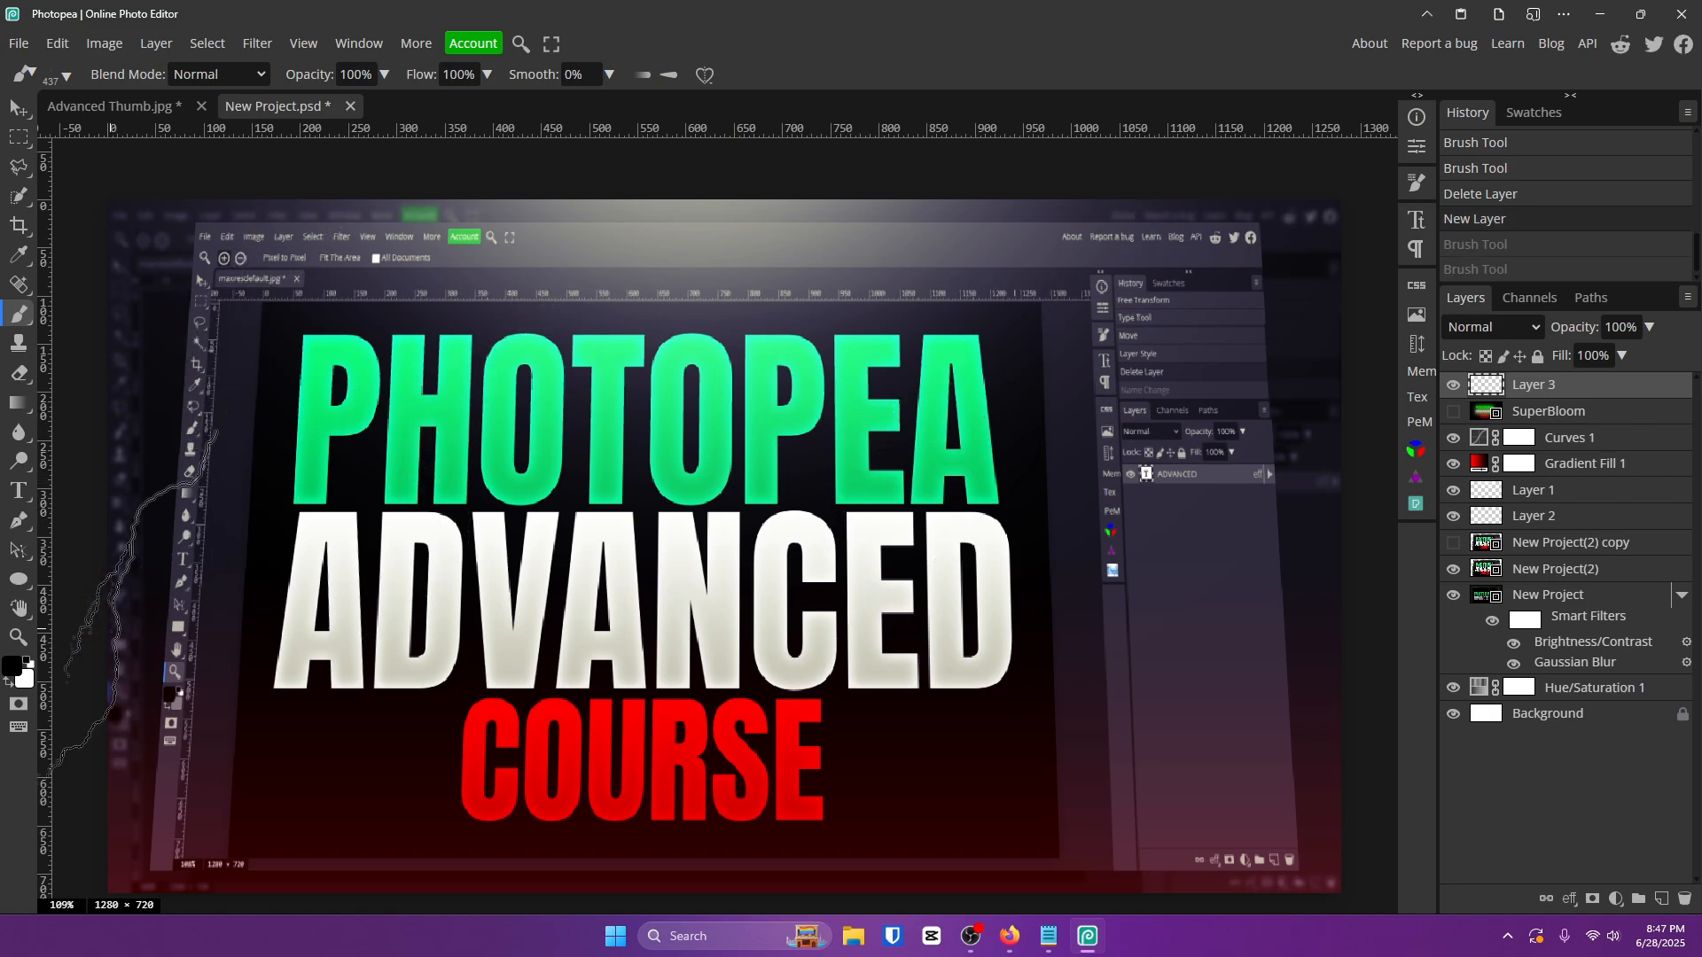
Stamp white lightning bolts around the title text on Layer 3, enlarging the brush to 491 px after the first bolt.
key(x)
click(1100, 293)
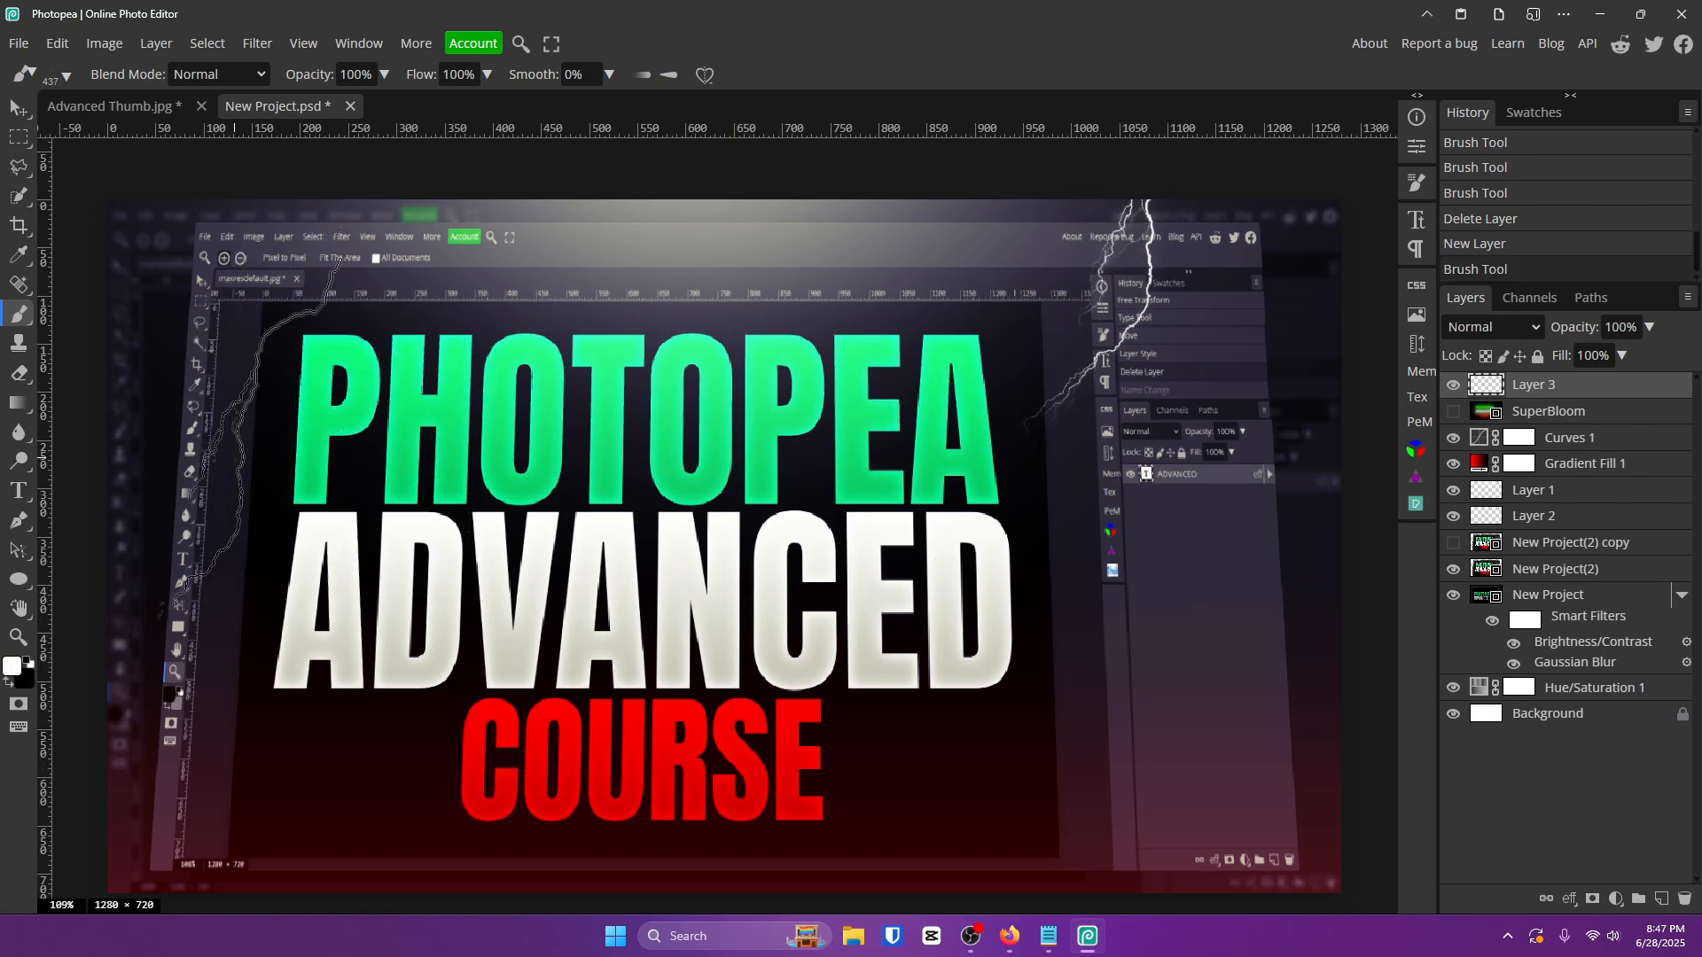
key(bracketright)
click(221, 390)
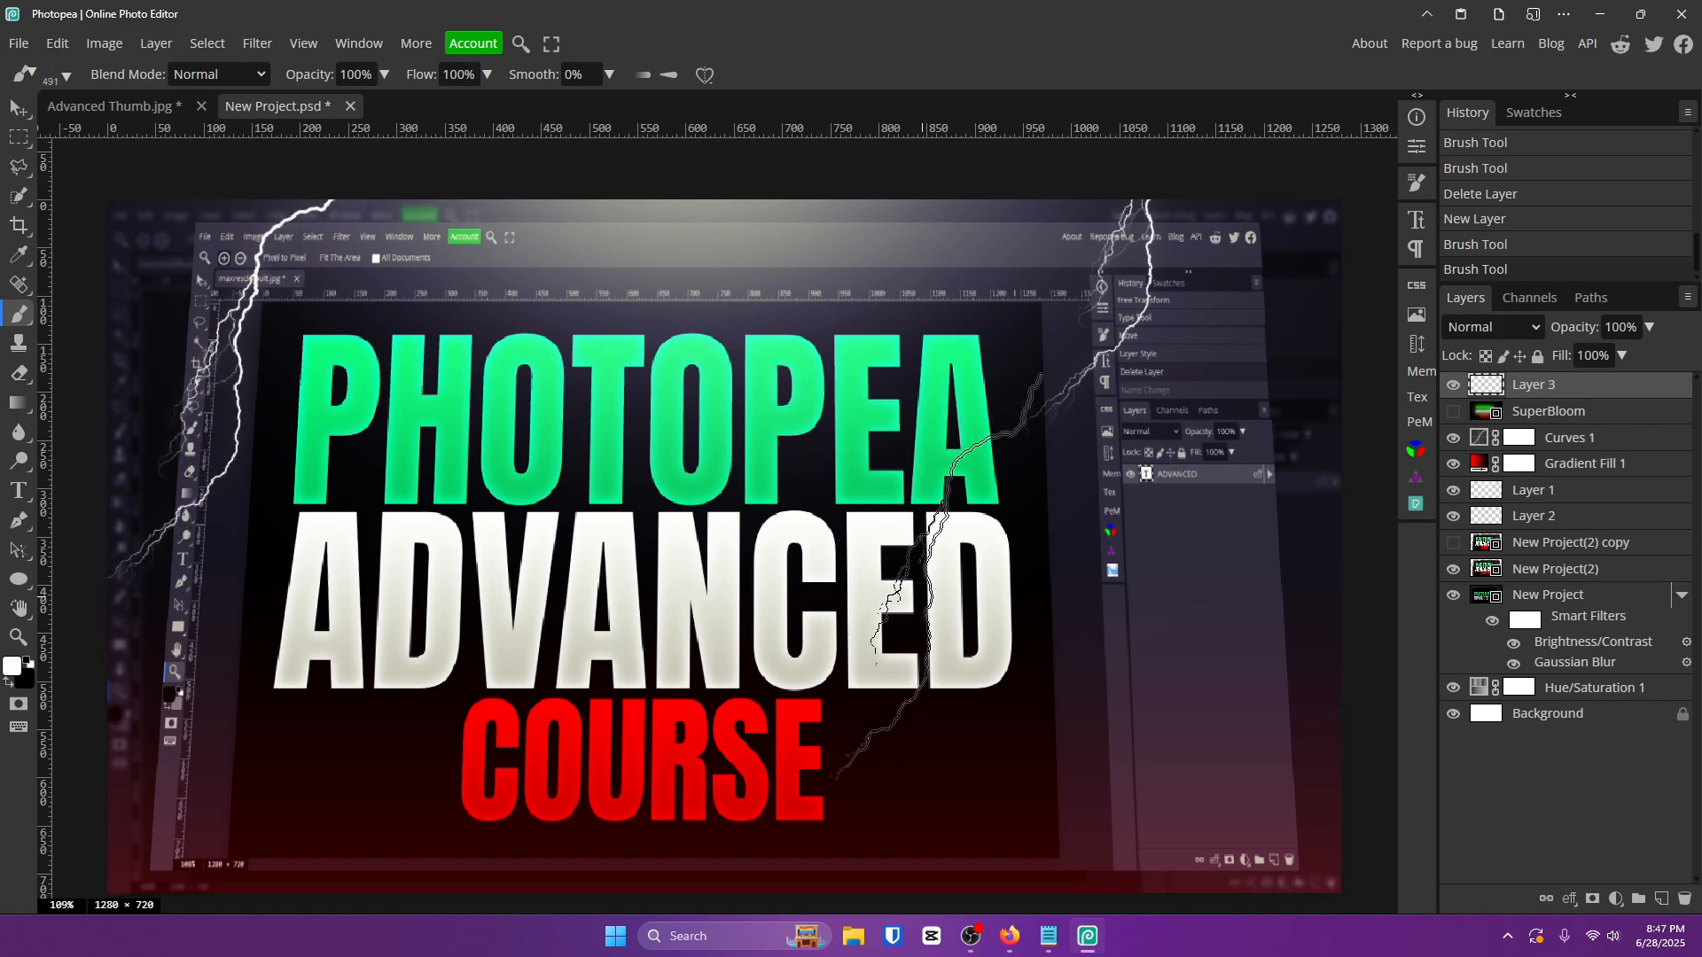
click(1237, 611)
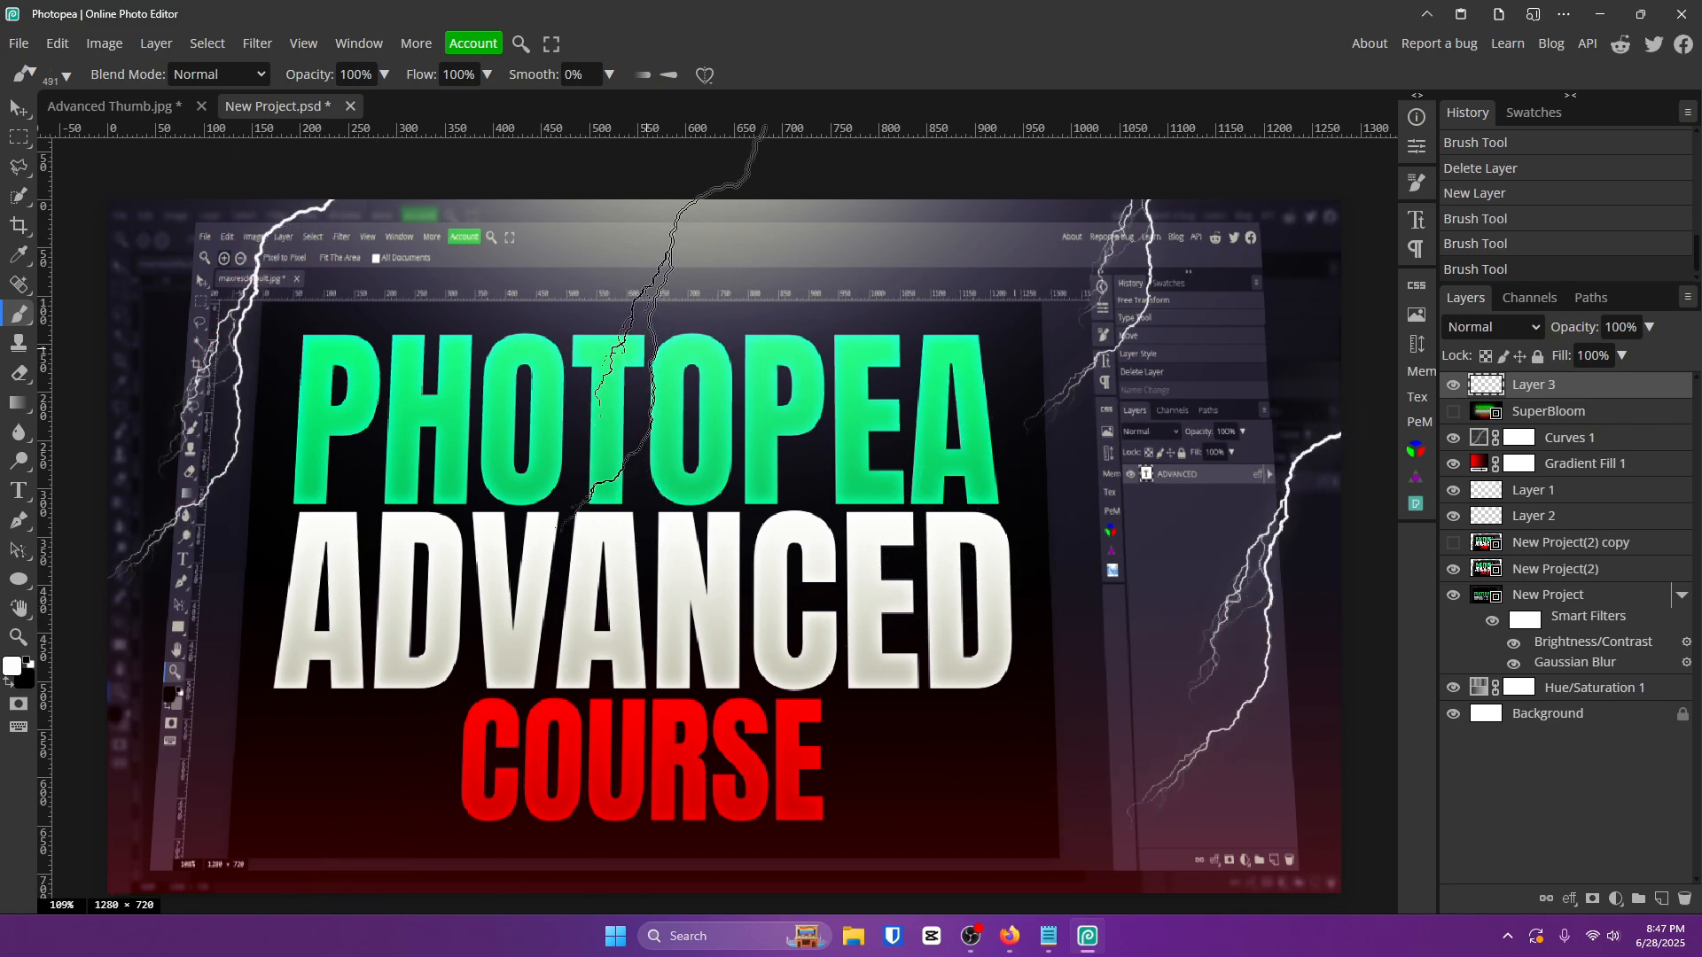
click(660, 330)
click(851, 386)
click(229, 789)
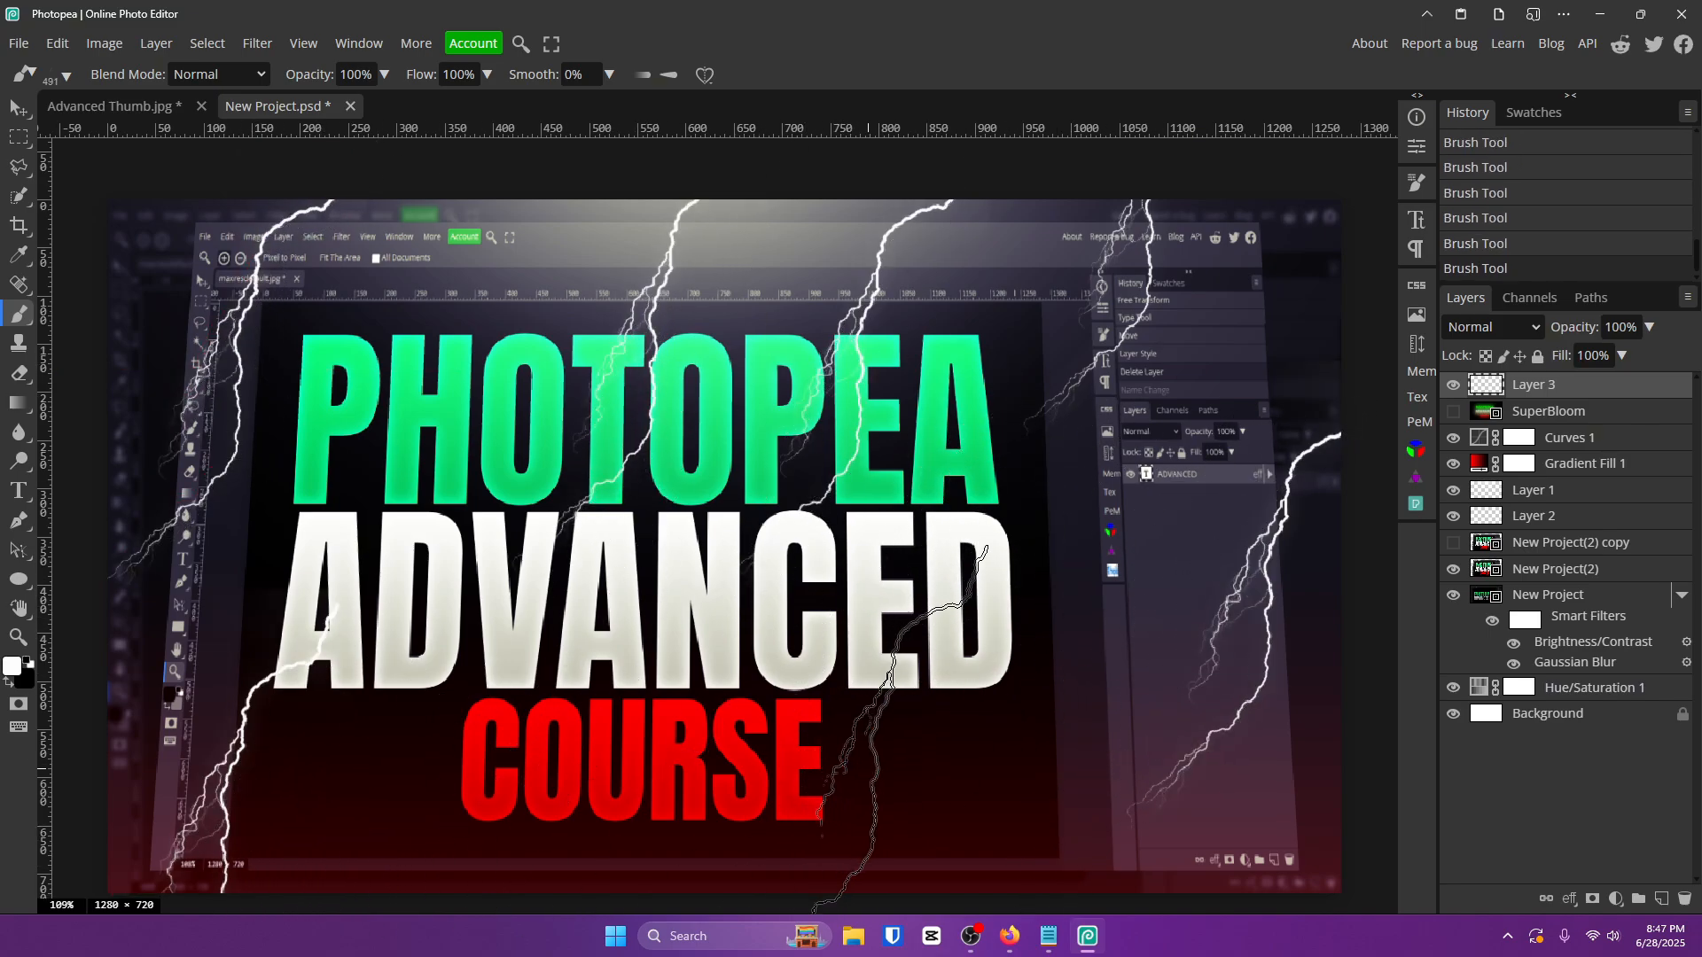
click(913, 764)
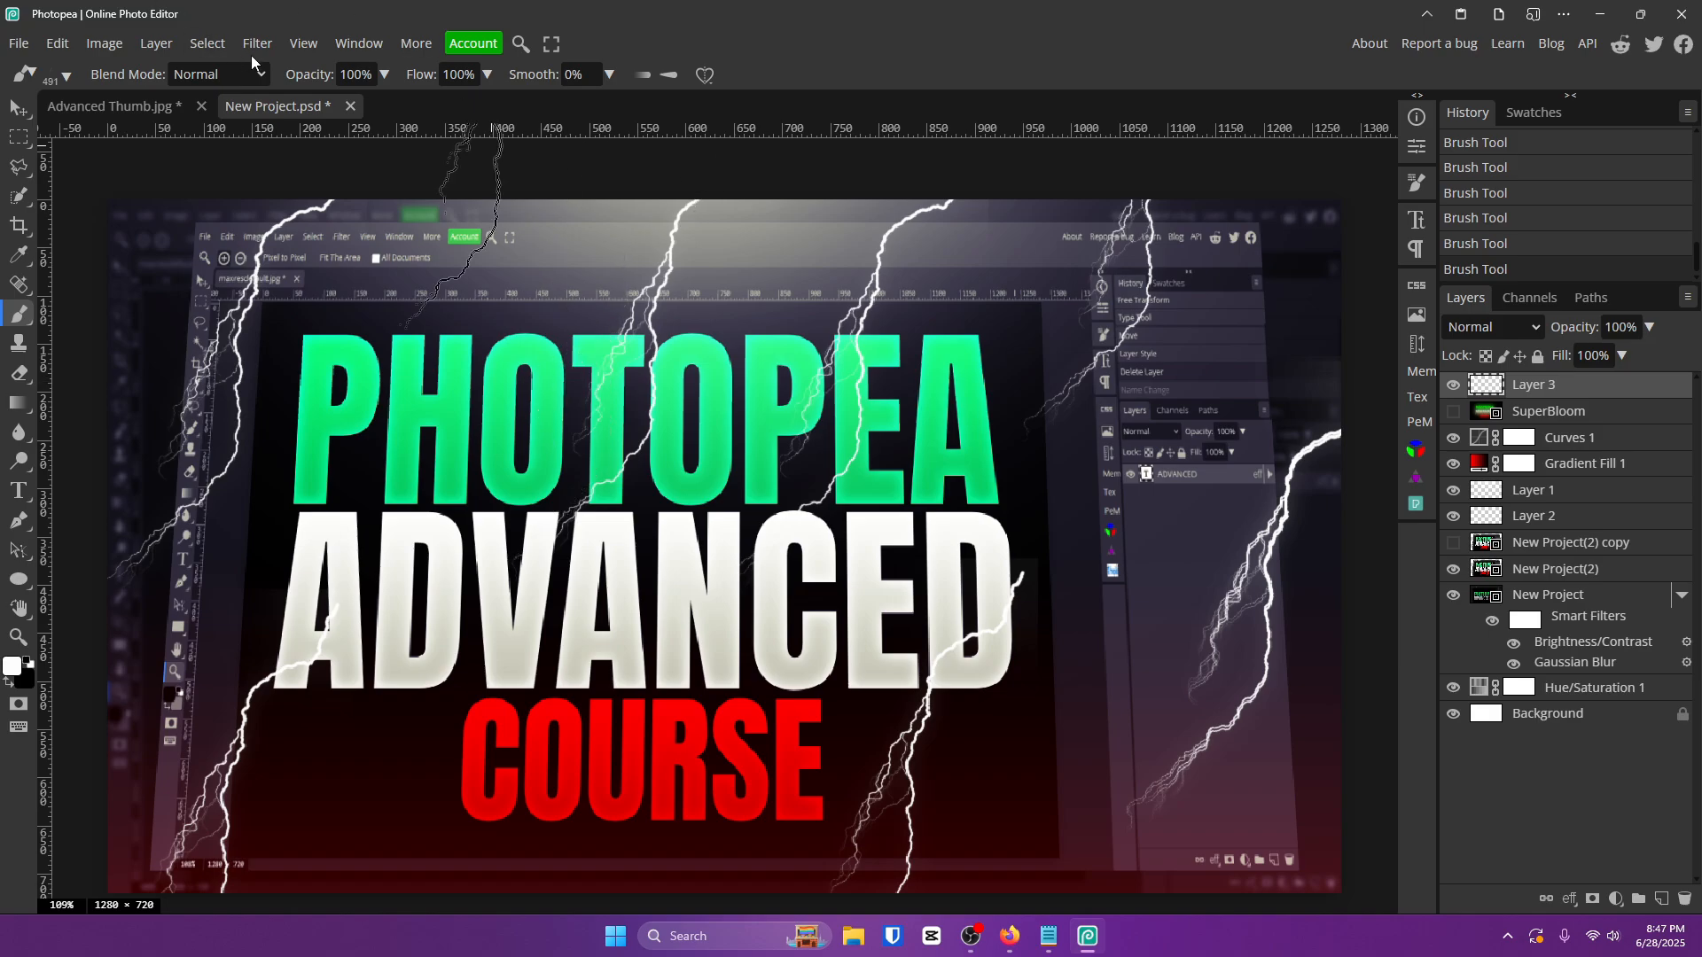
Open the brush gallery, inspect the lightning brush set's page and return to the gallery.
click(349, 50)
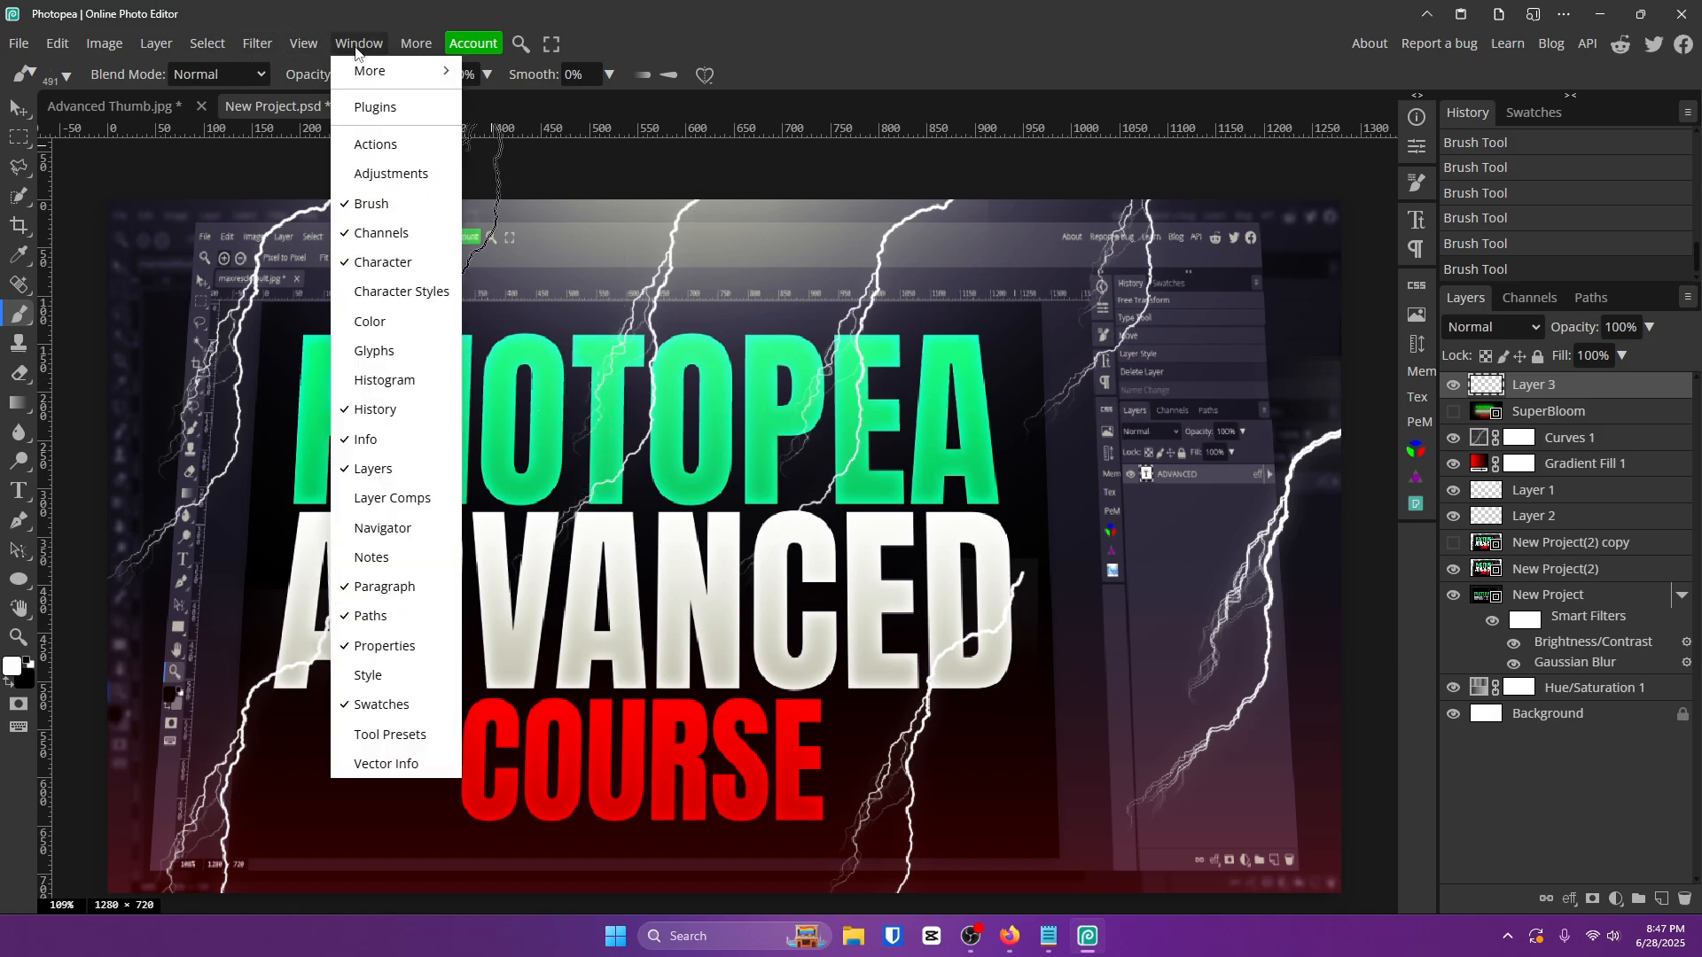
click(374, 115)
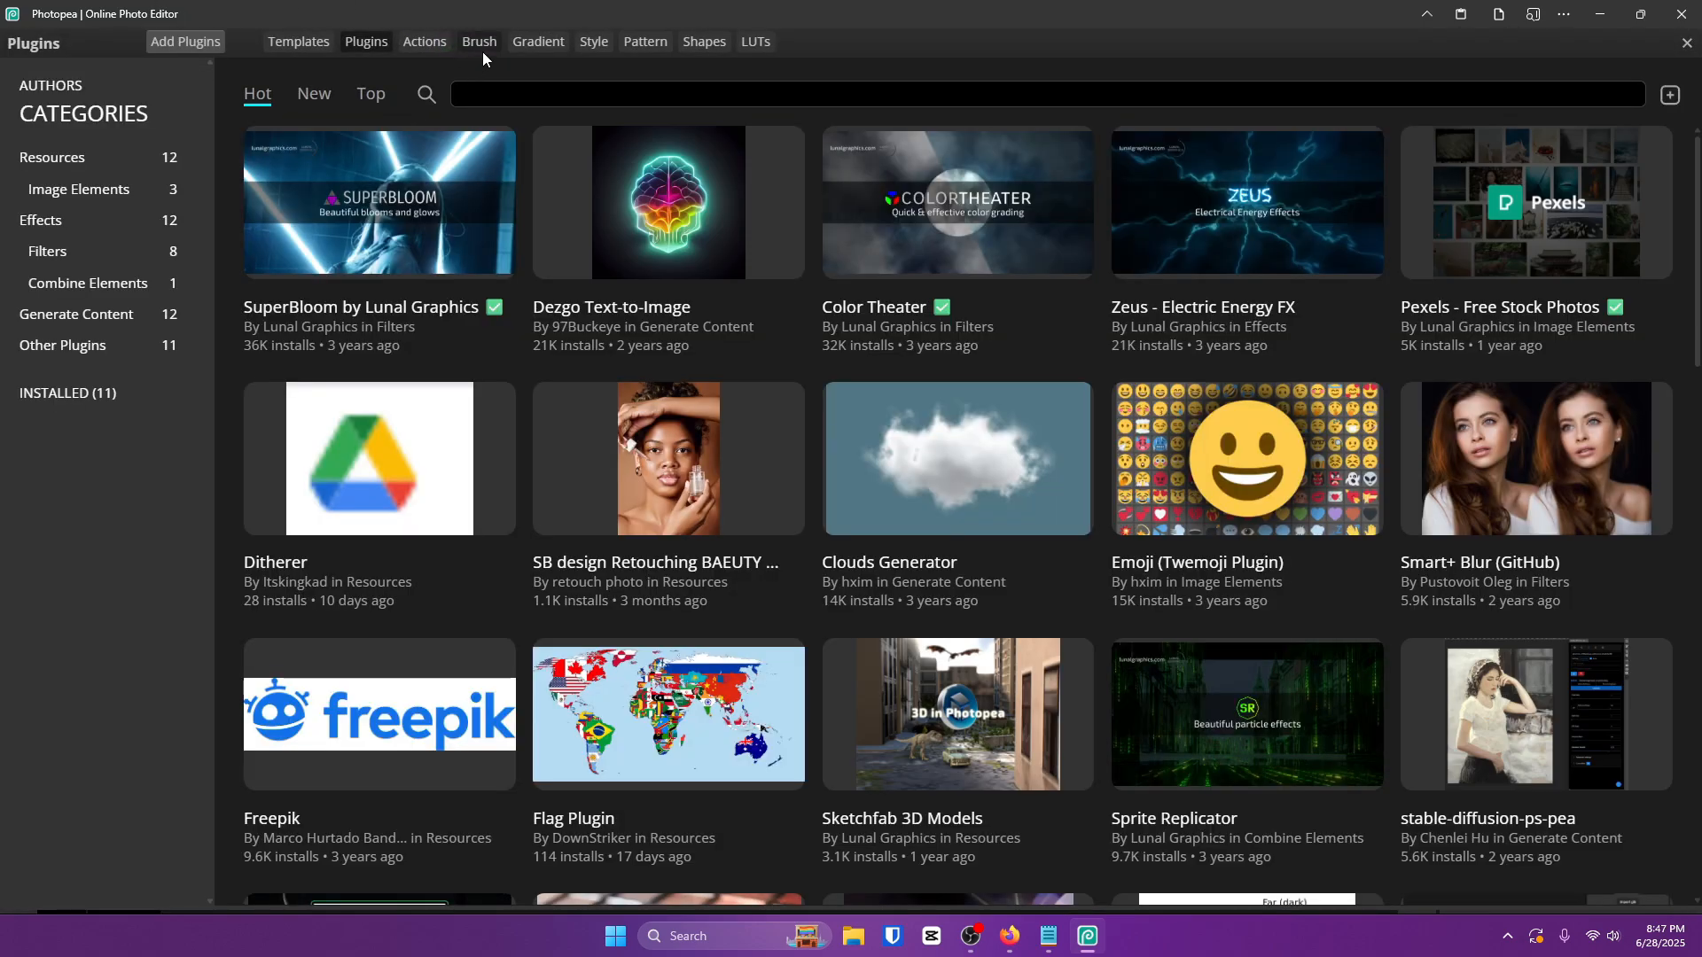
click(482, 51)
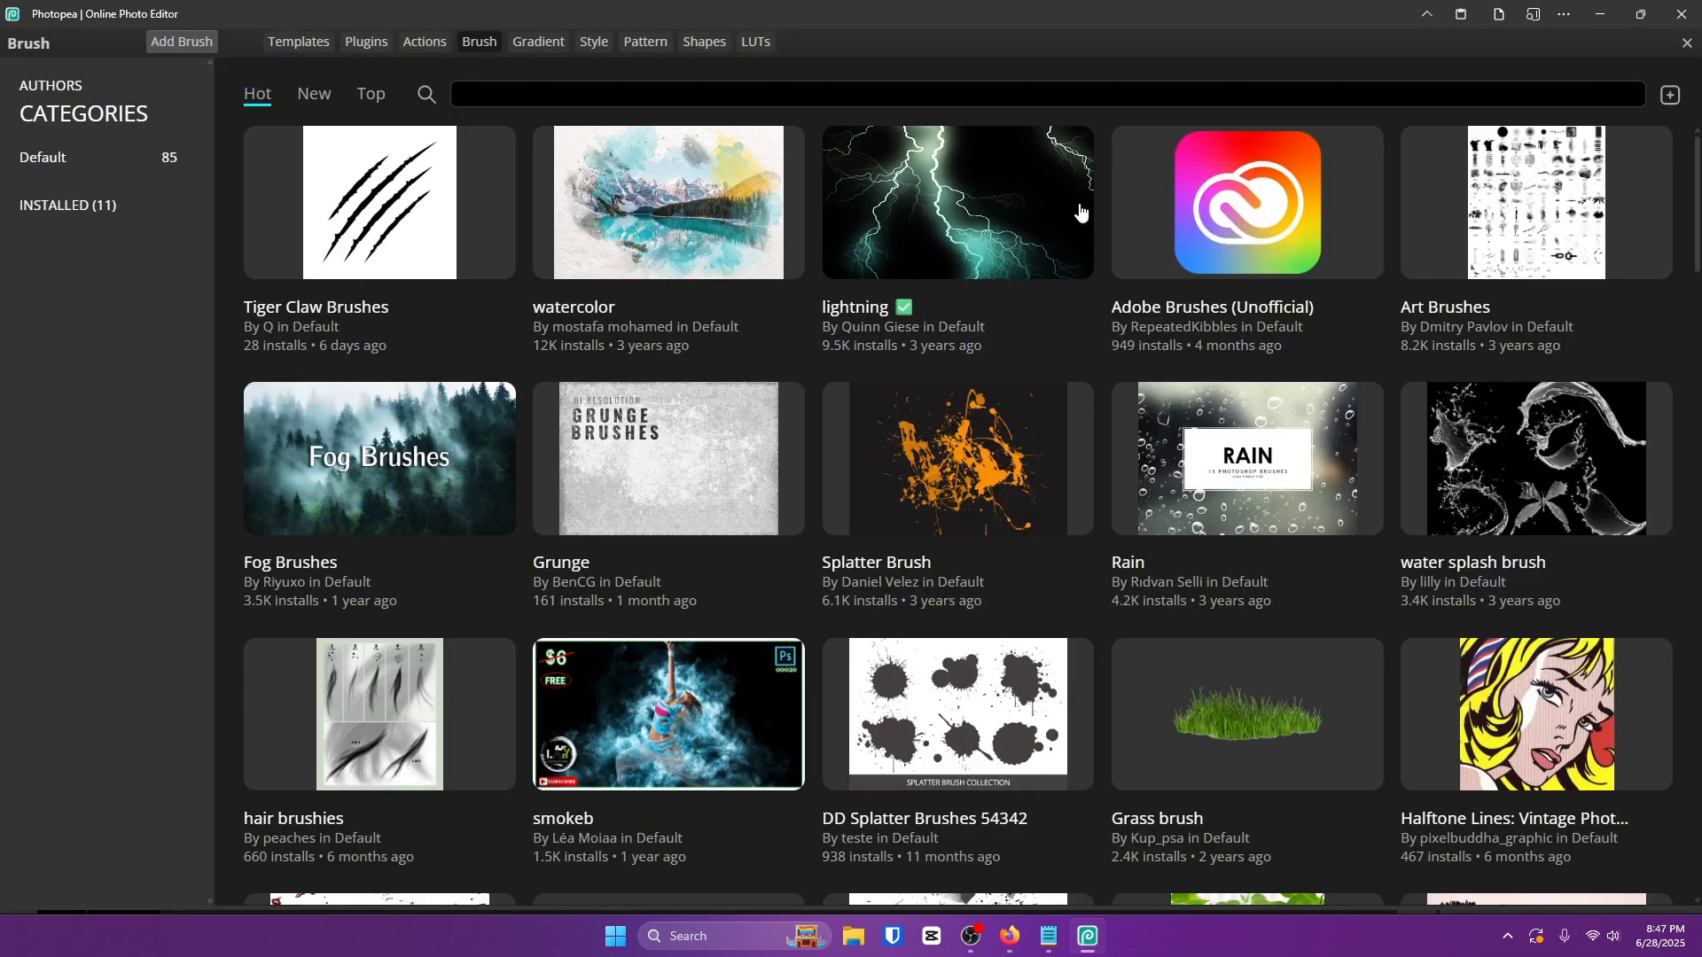
click(935, 235)
click(284, 98)
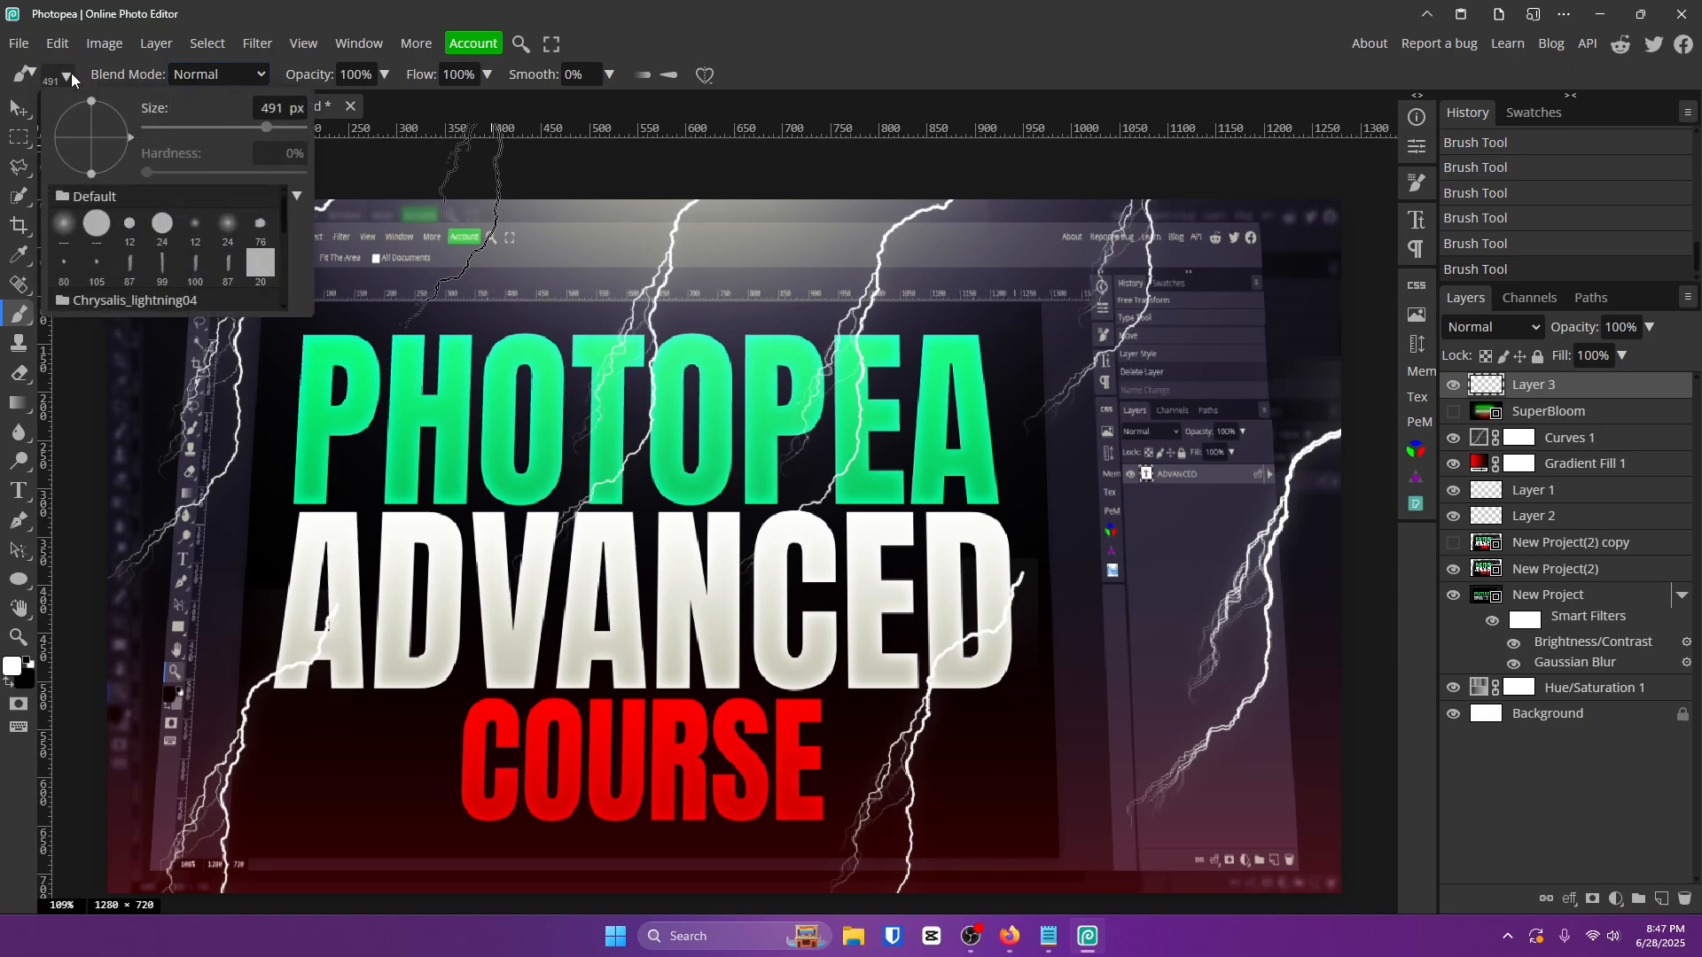
Look through the installed brush sets and the options for loading and exporting .ABR brushes.
scroll(149, 265, down, 4)
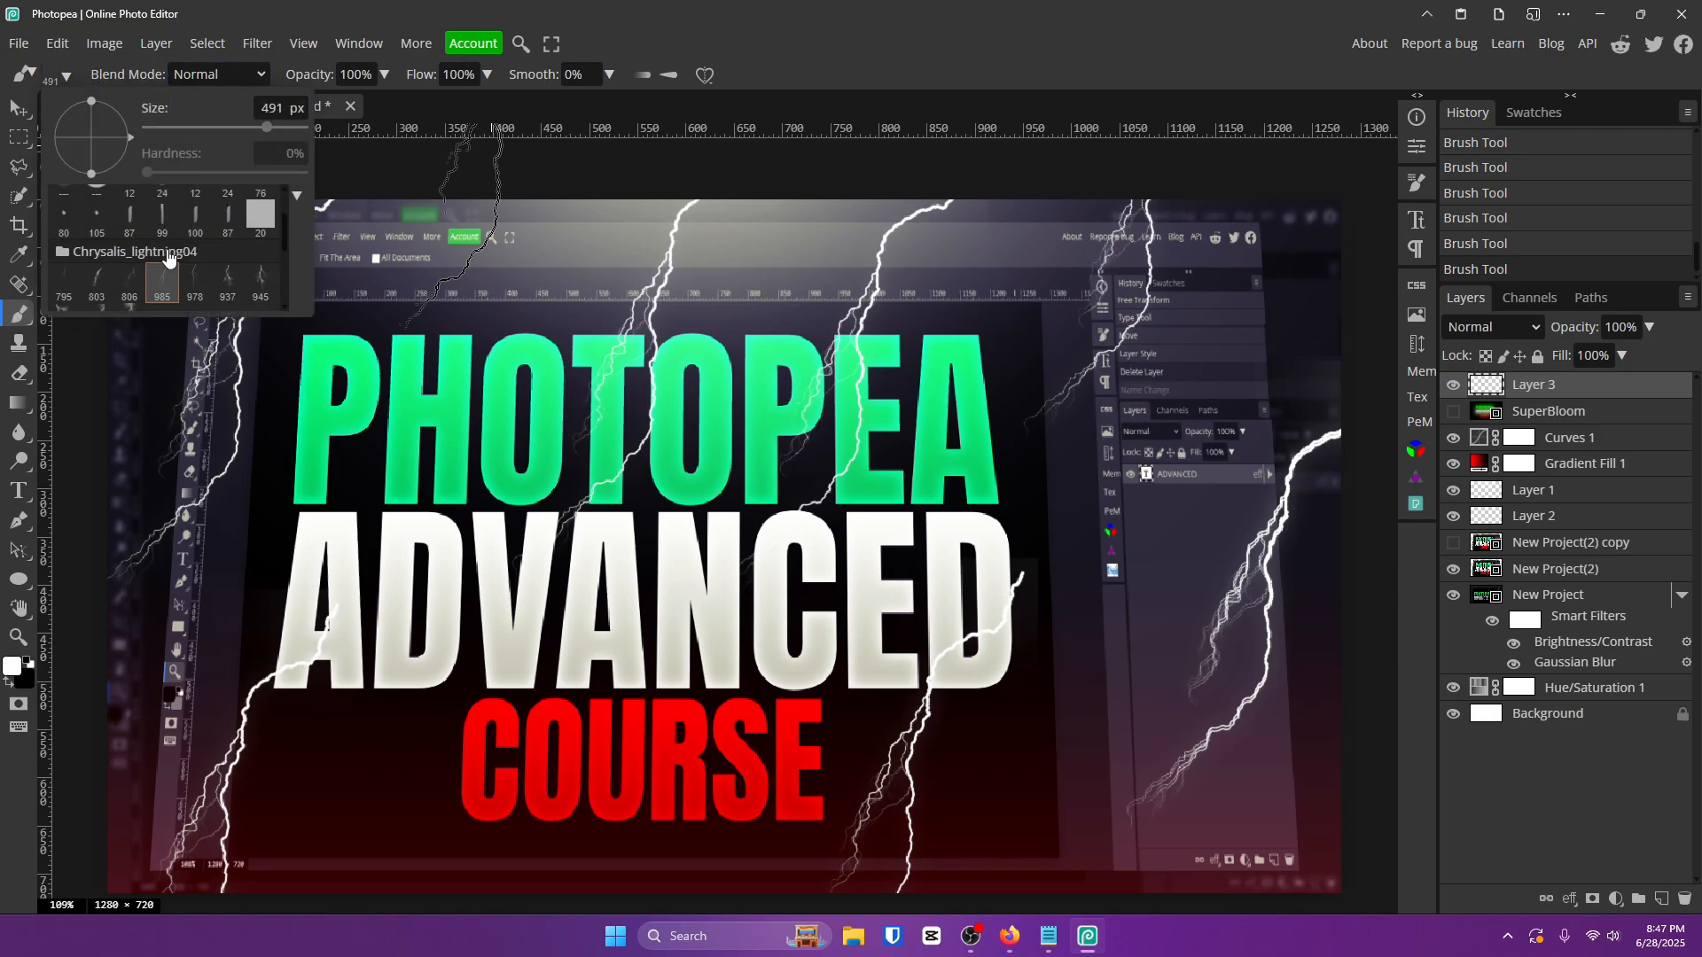
scroll(173, 238, up, 4)
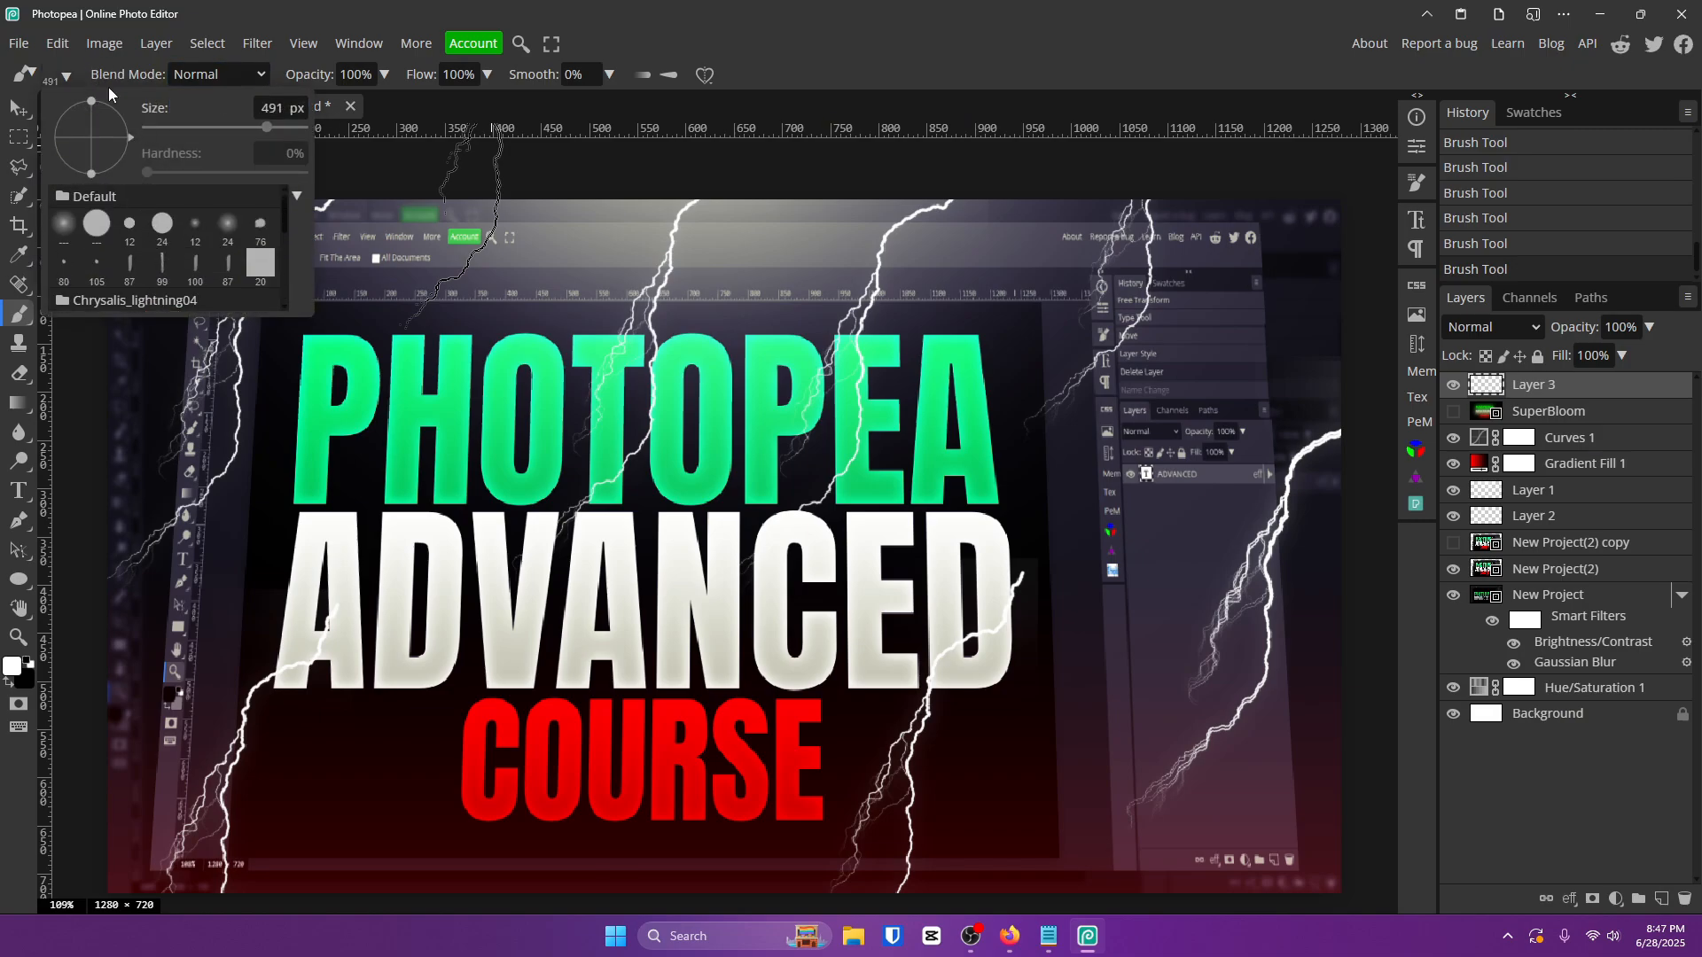
scroll(101, 305, down, 4)
click(297, 195)
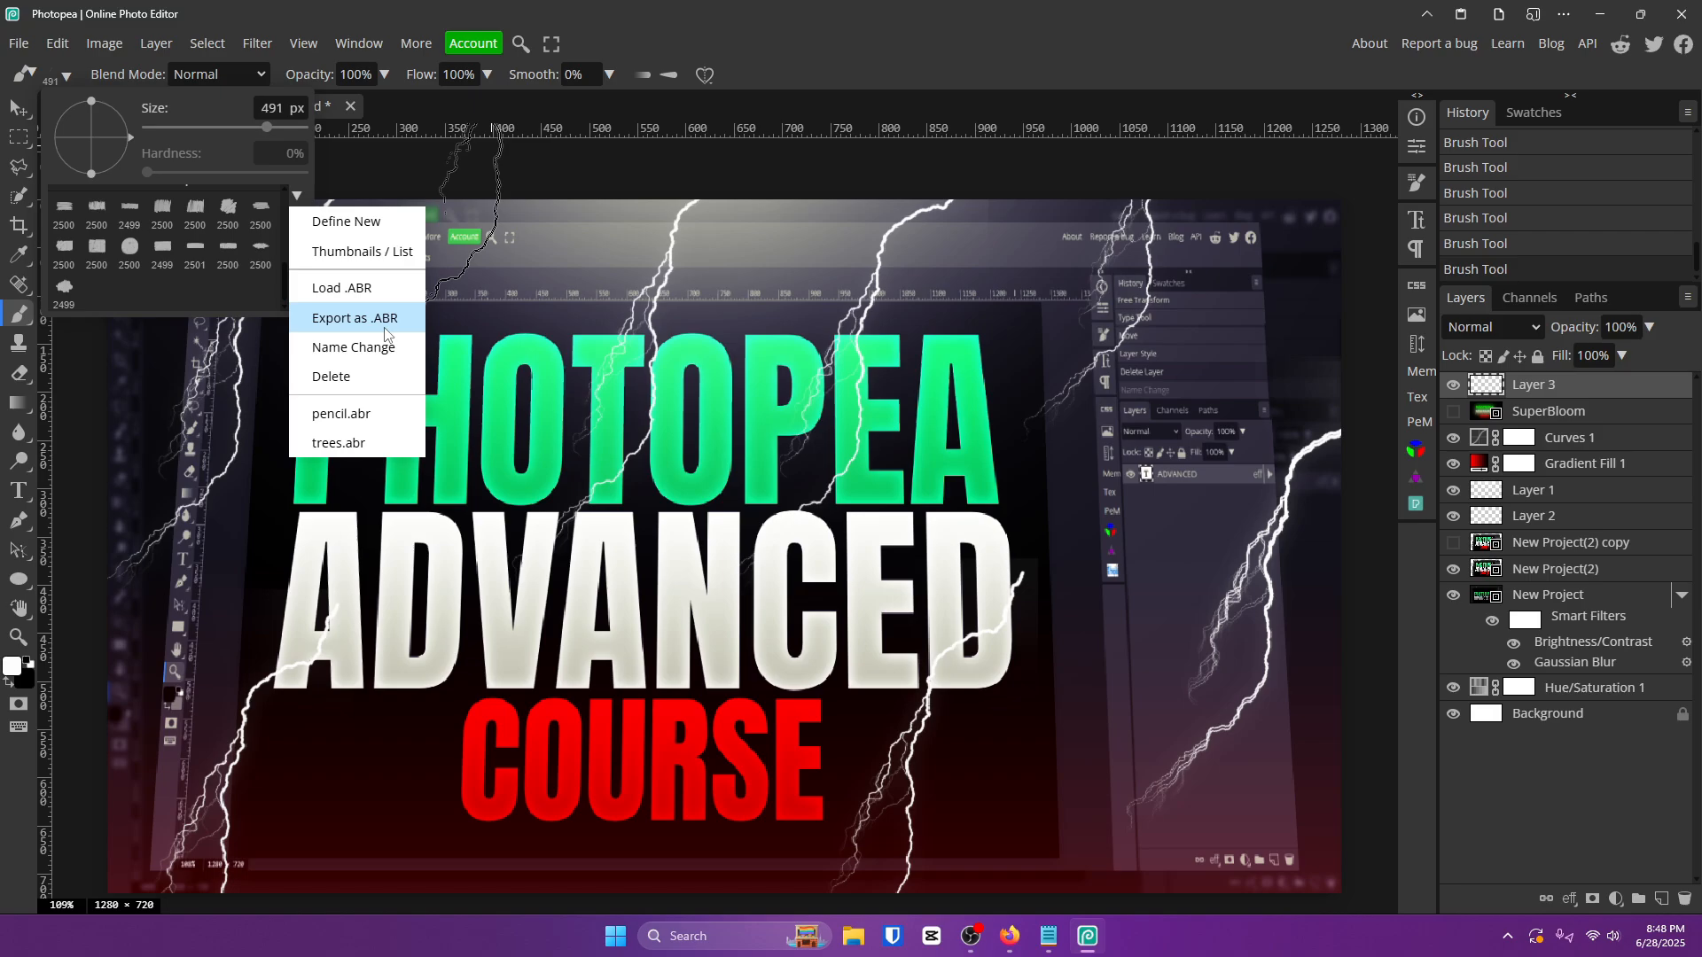
click(815, 82)
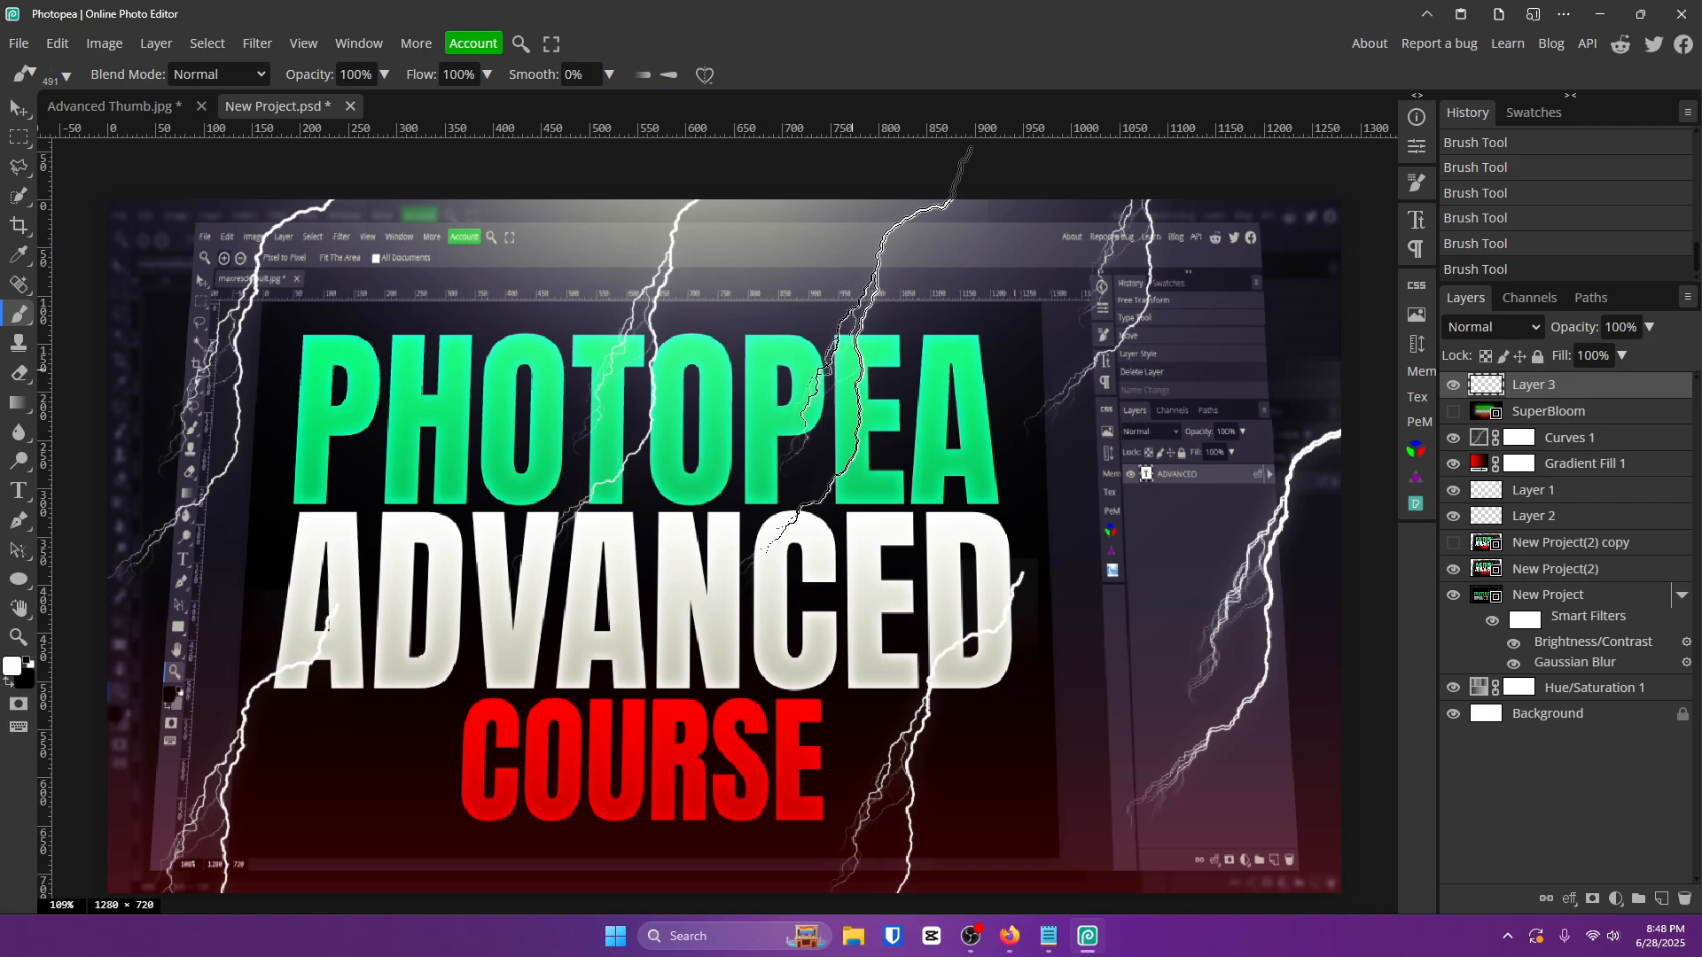
Delete the lightning layer (Layer 3) and the SuperBloom layer.
key(Delete)
key(Delete)
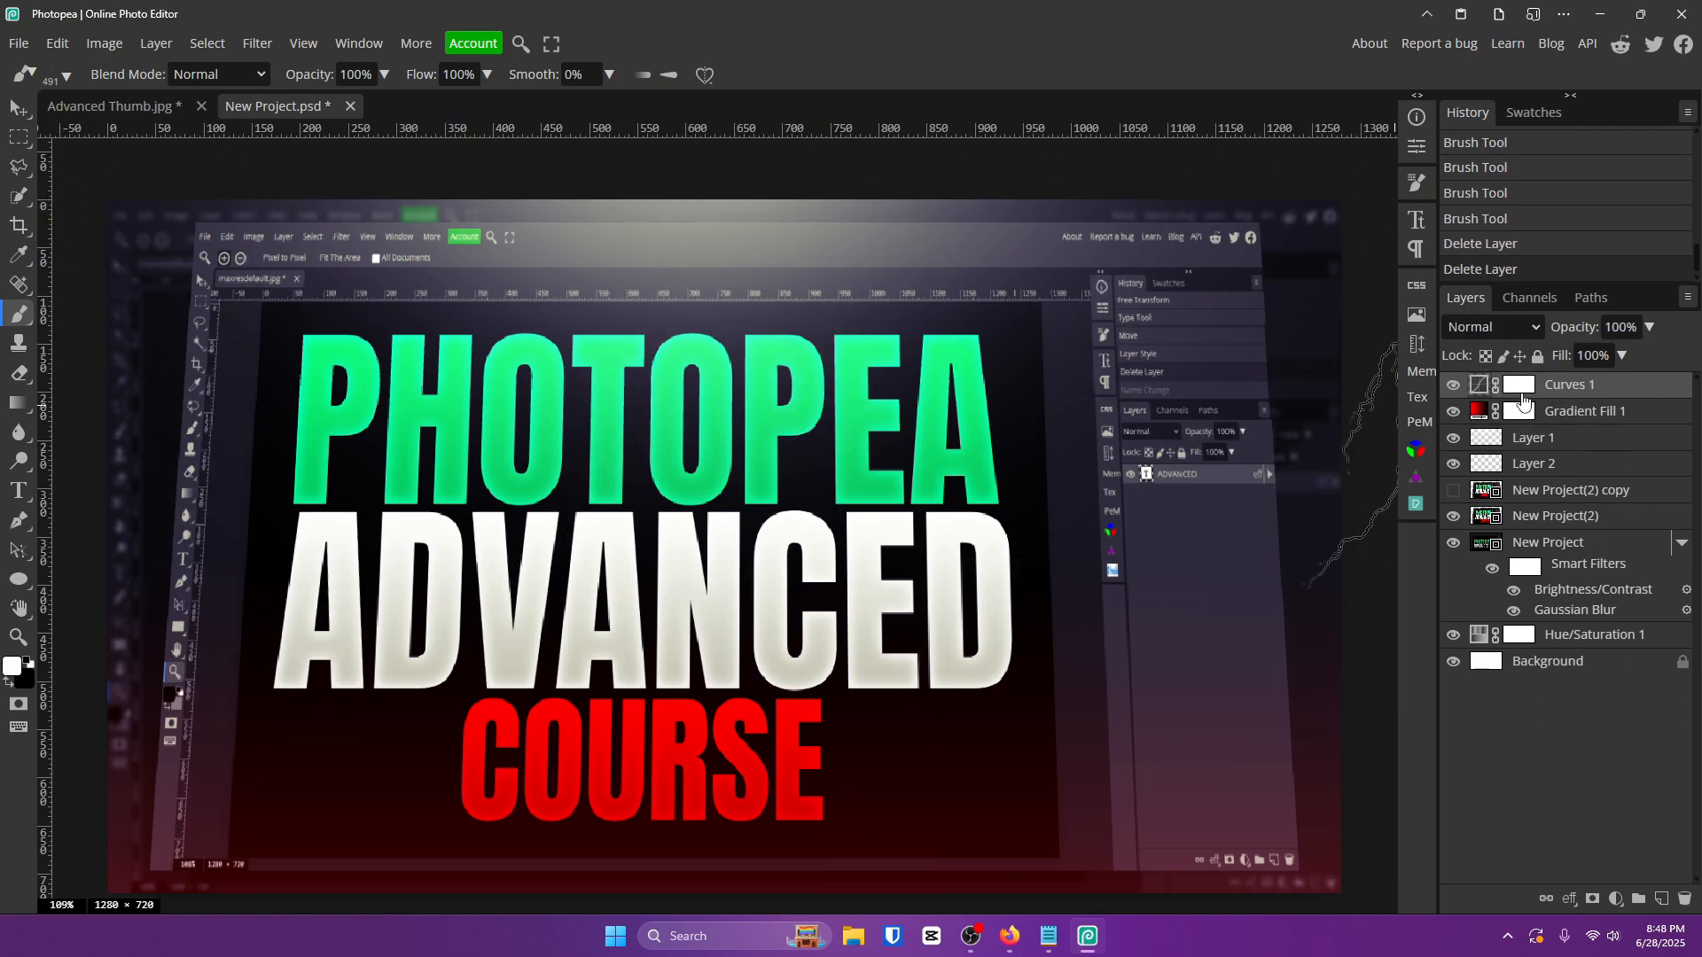
Open the plugin gallery and inspect the detail pages of SuperBloom and Zeus - Electric Energy FX.
click(359, 46)
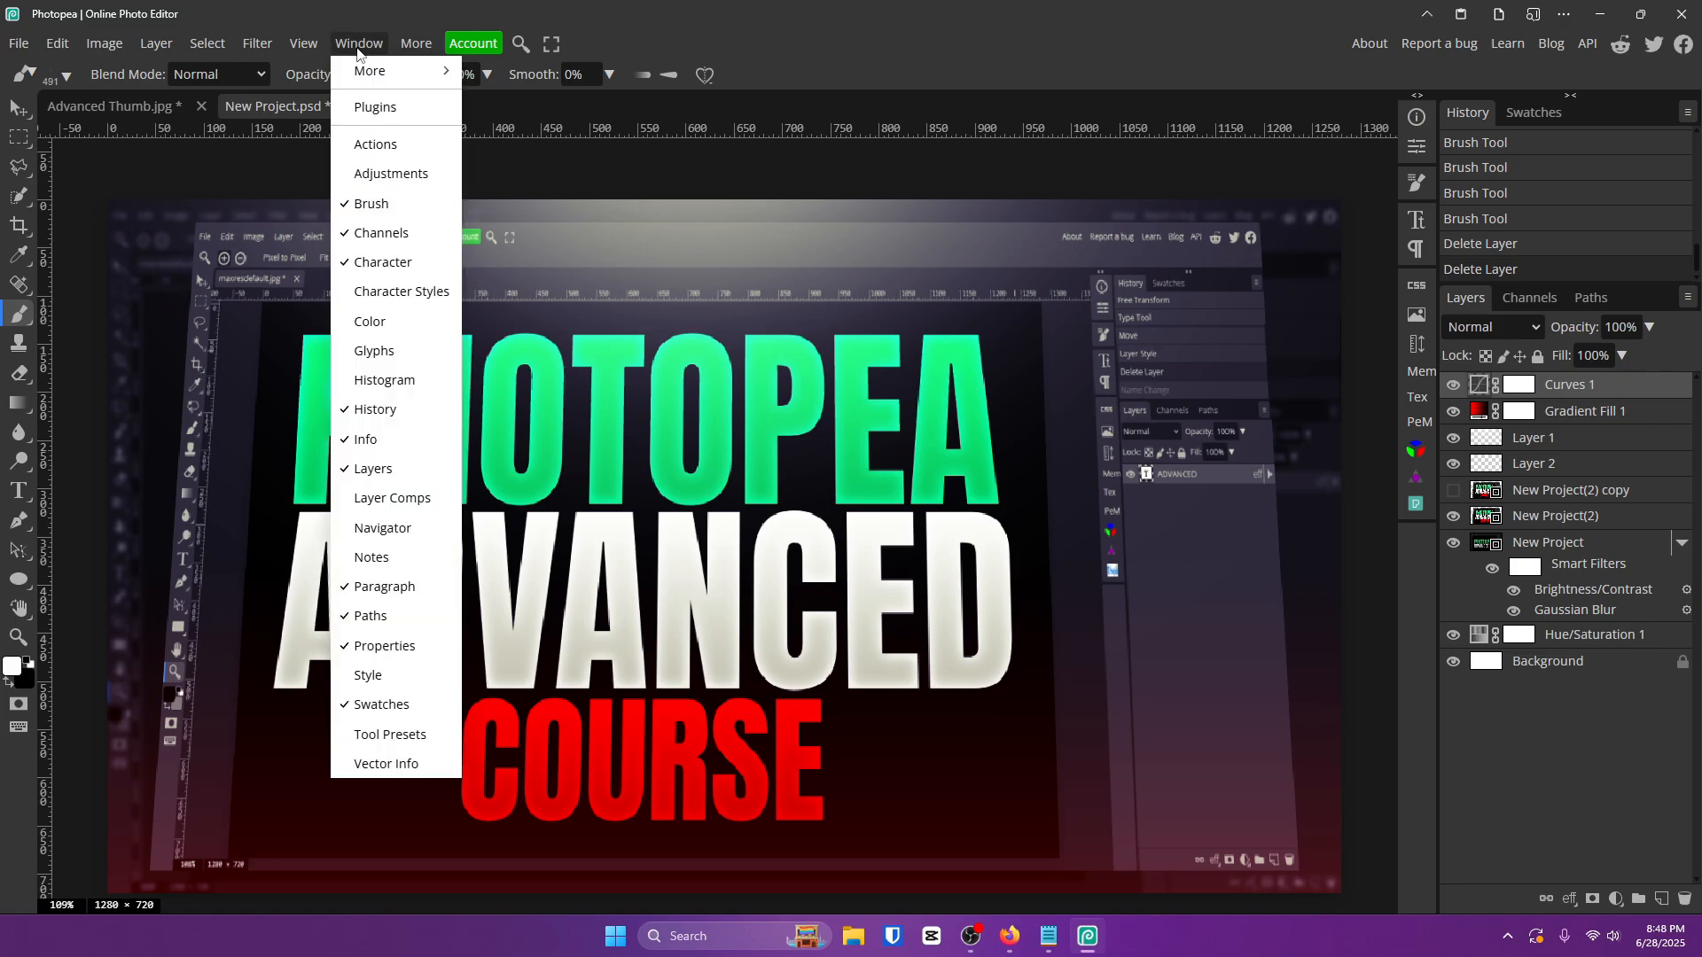
click(390, 107)
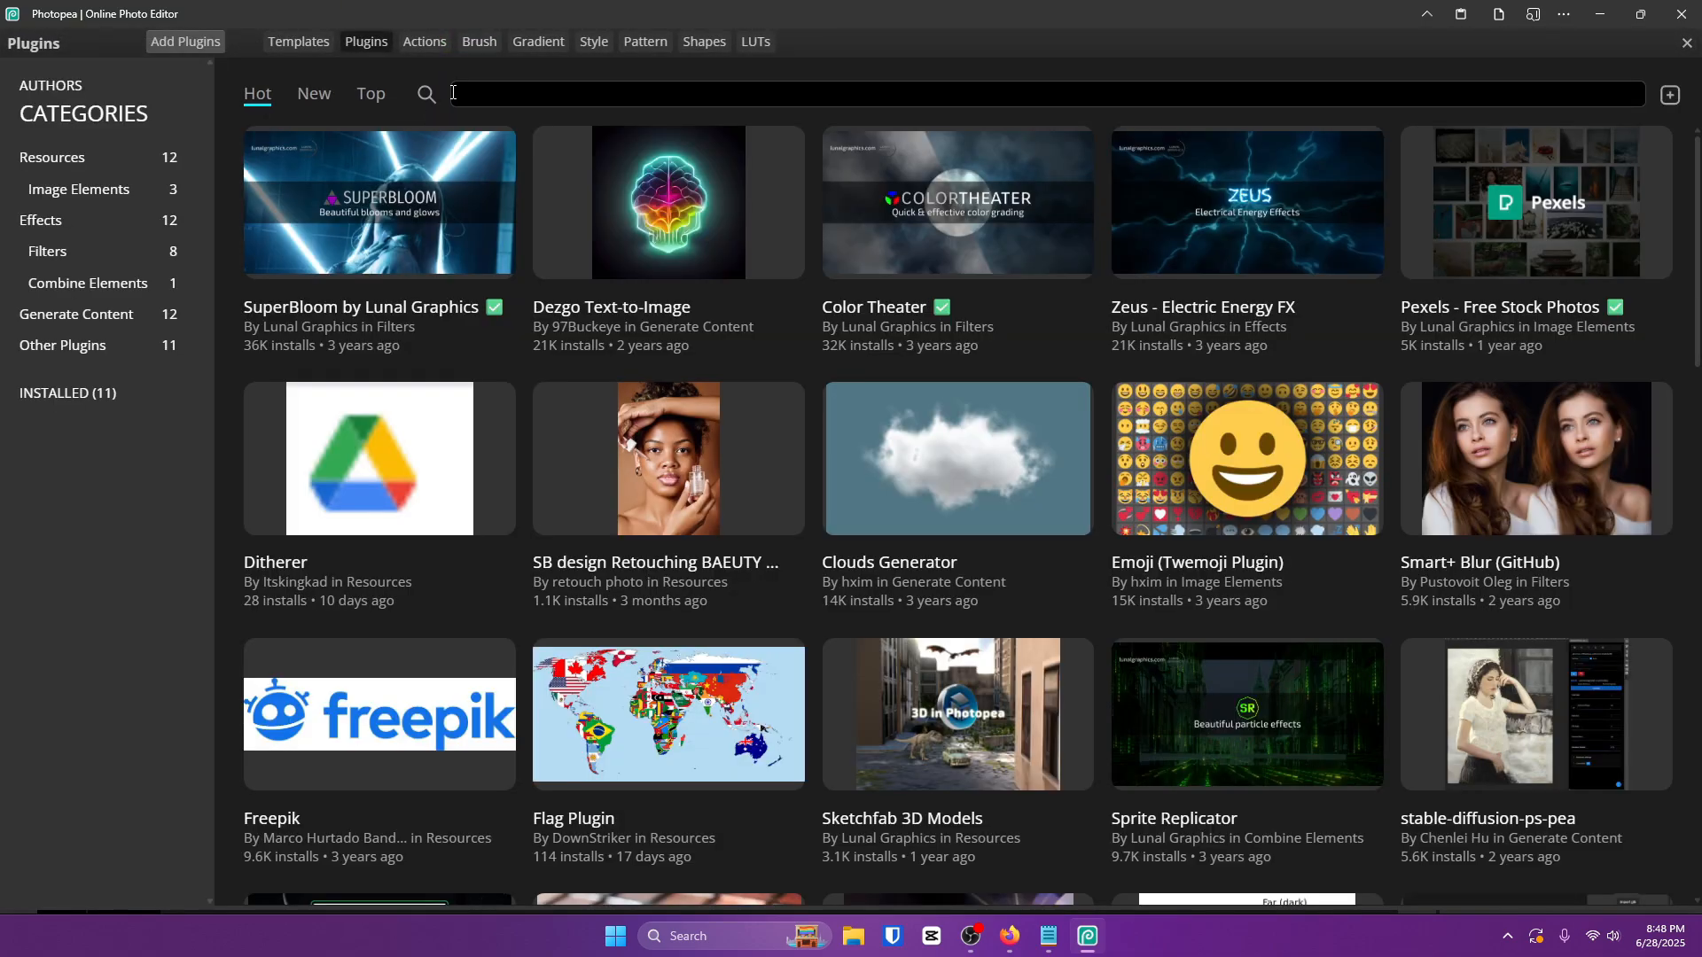
click(344, 202)
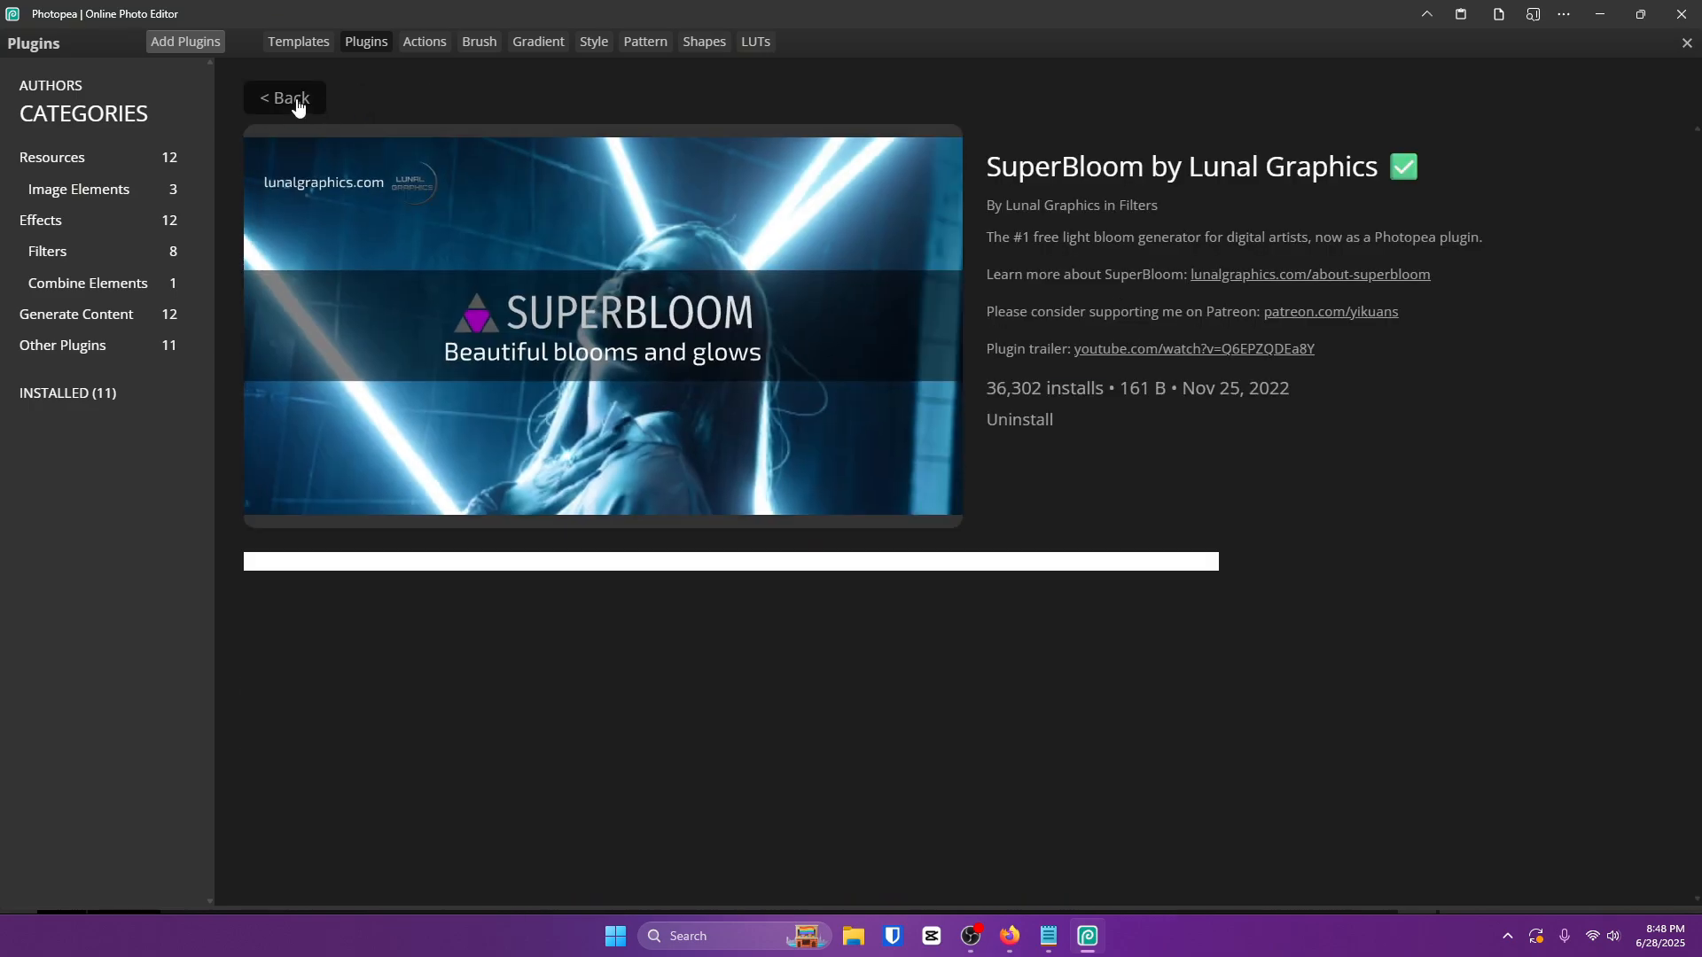
click(298, 107)
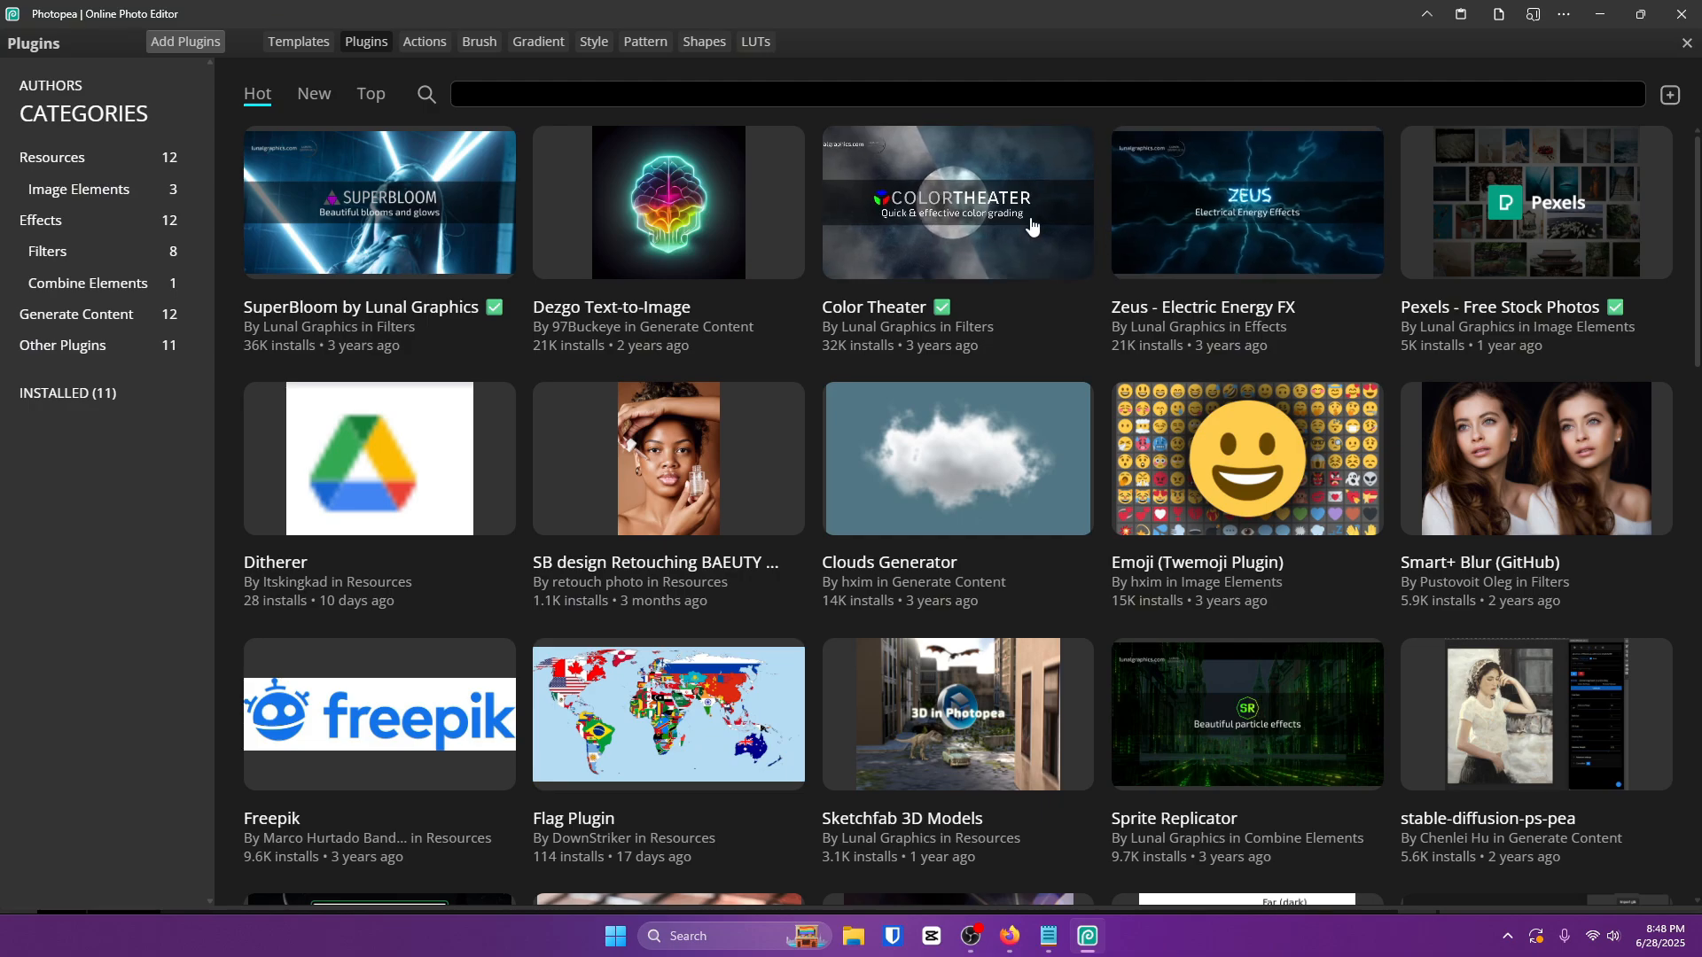
click(1248, 229)
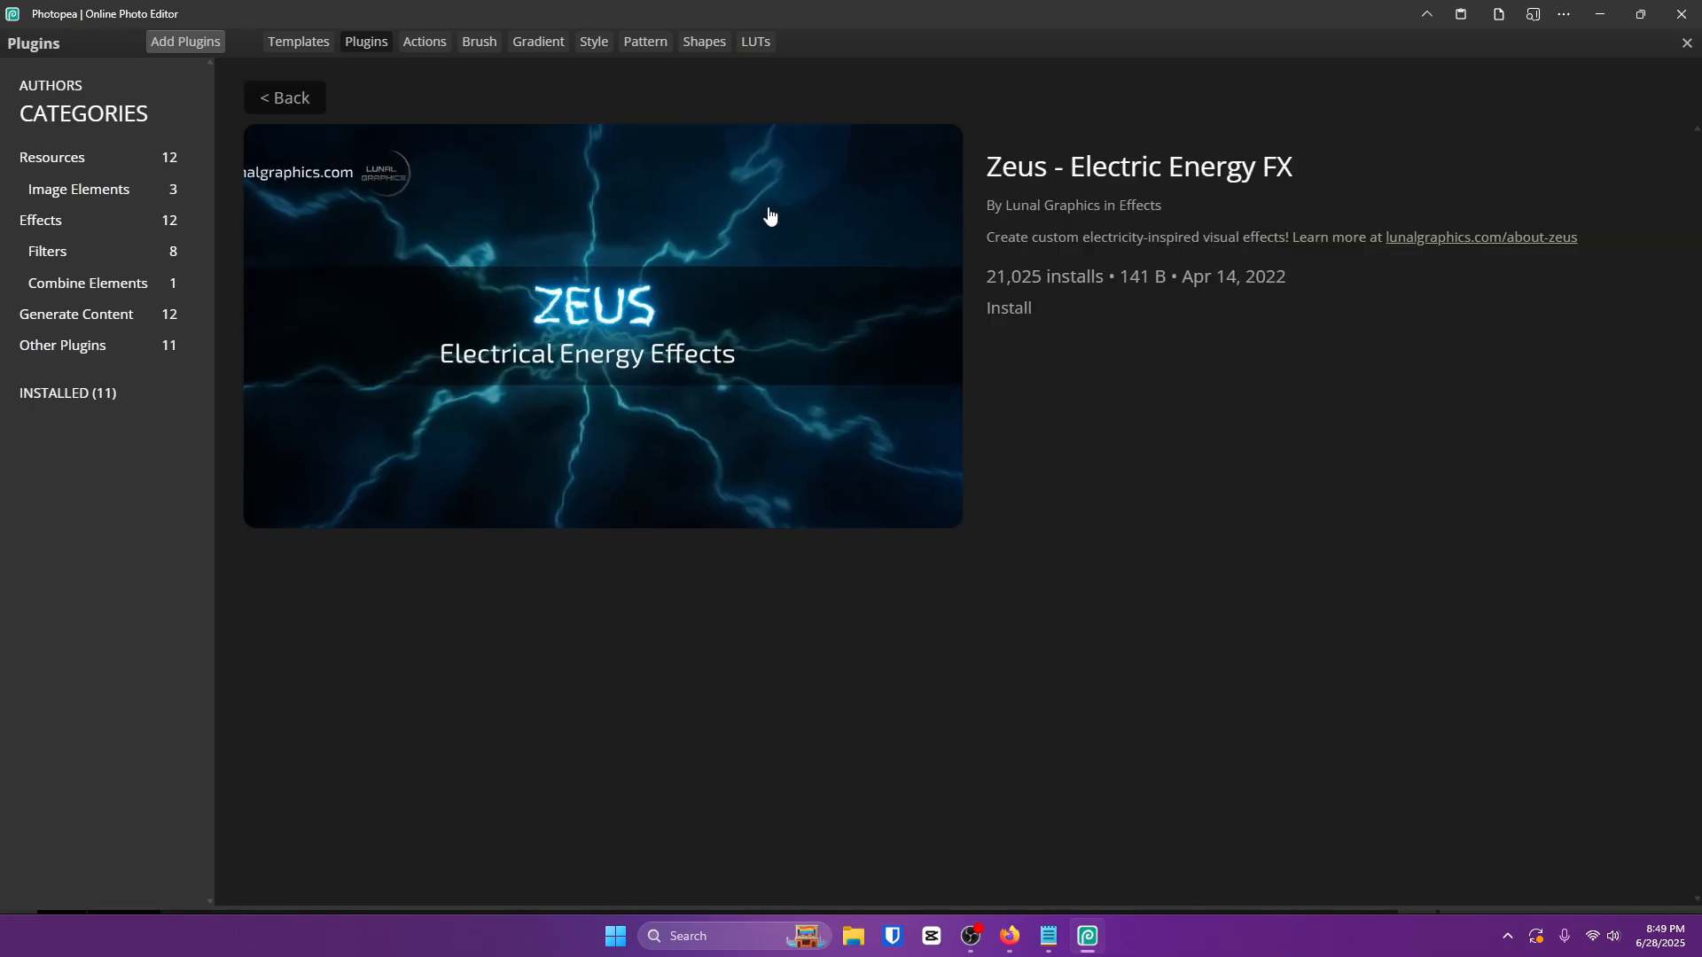
Return from the Zeus page to the plugin gallery and look through the available plugins.
click(268, 99)
scroll(852, 380, down, 2)
scroll(853, 379, down, 5)
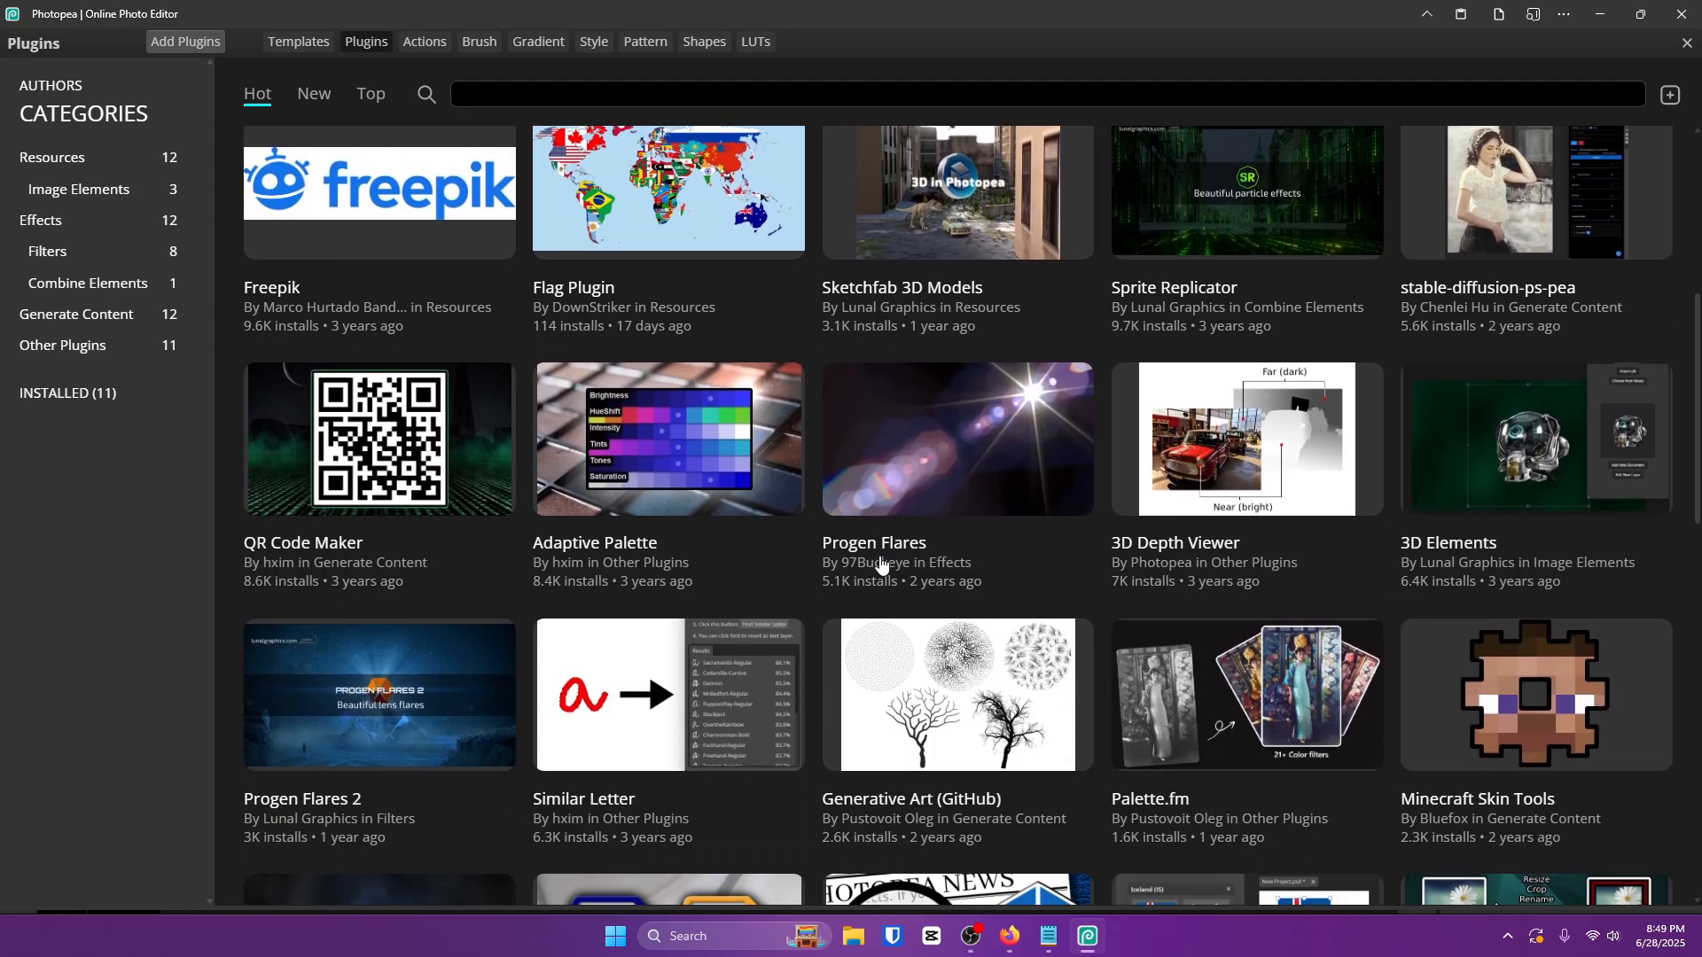
scroll(901, 470, up, 1)
scroll(843, 463, down, 1)
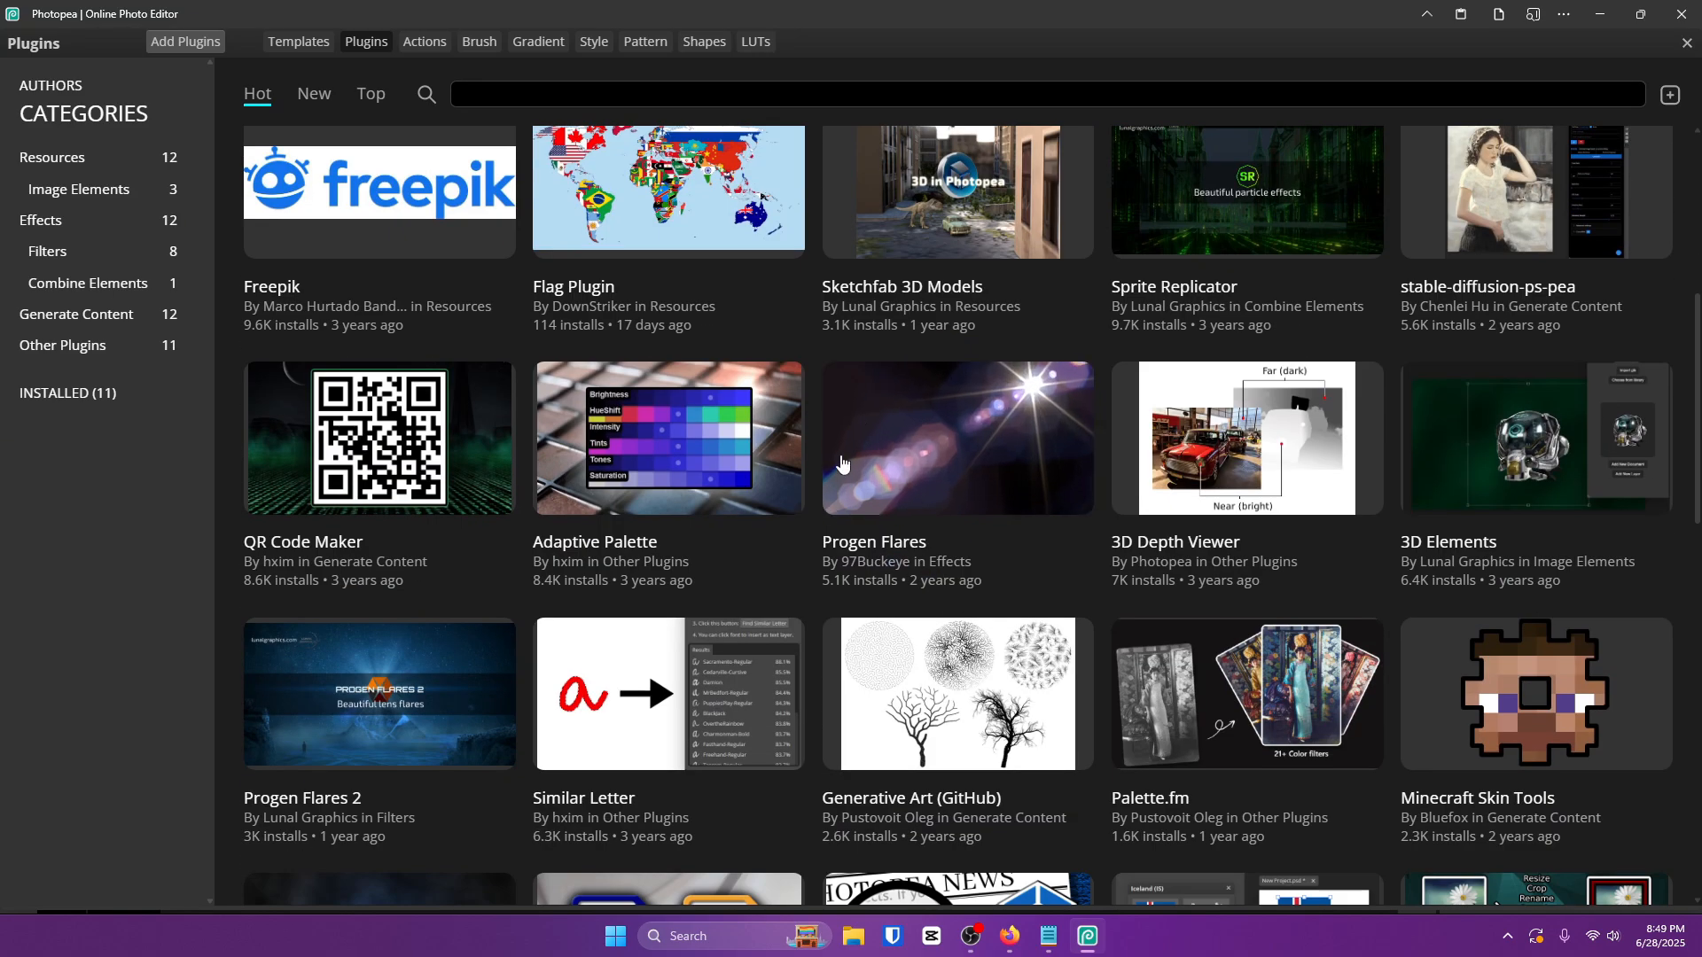
scroll(843, 464, down, 3)
scroll(337, 424, up, 9)
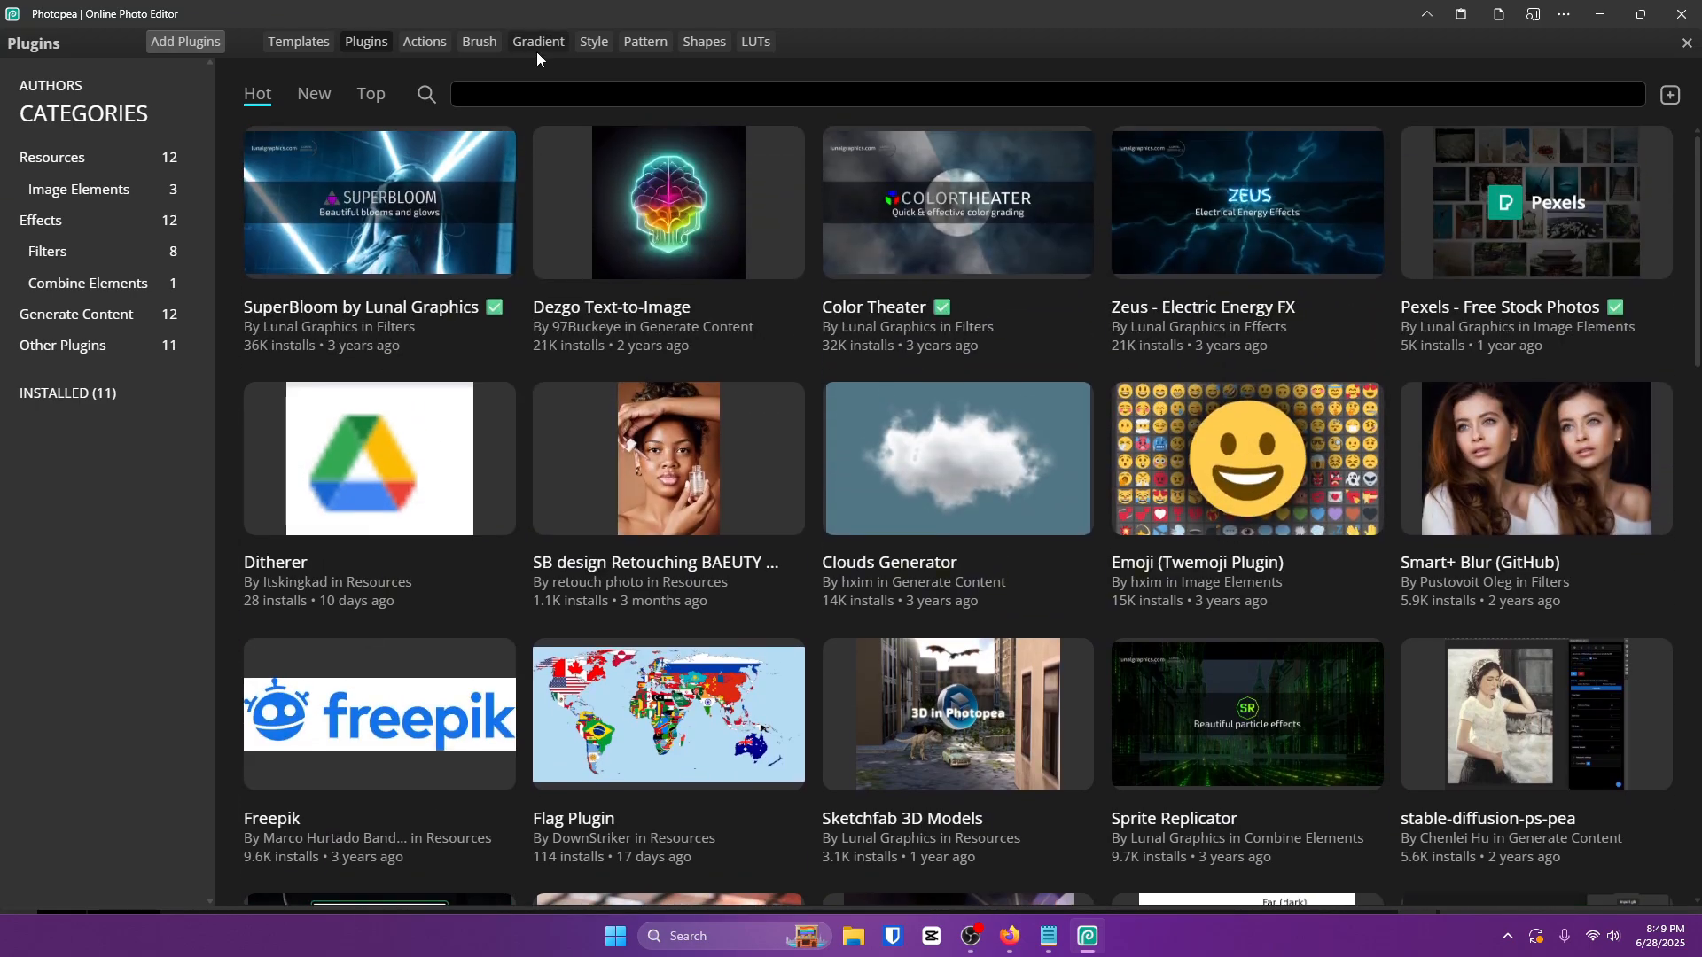
Look through the style, brush, action, pattern and template galleries for available resources.
click(588, 44)
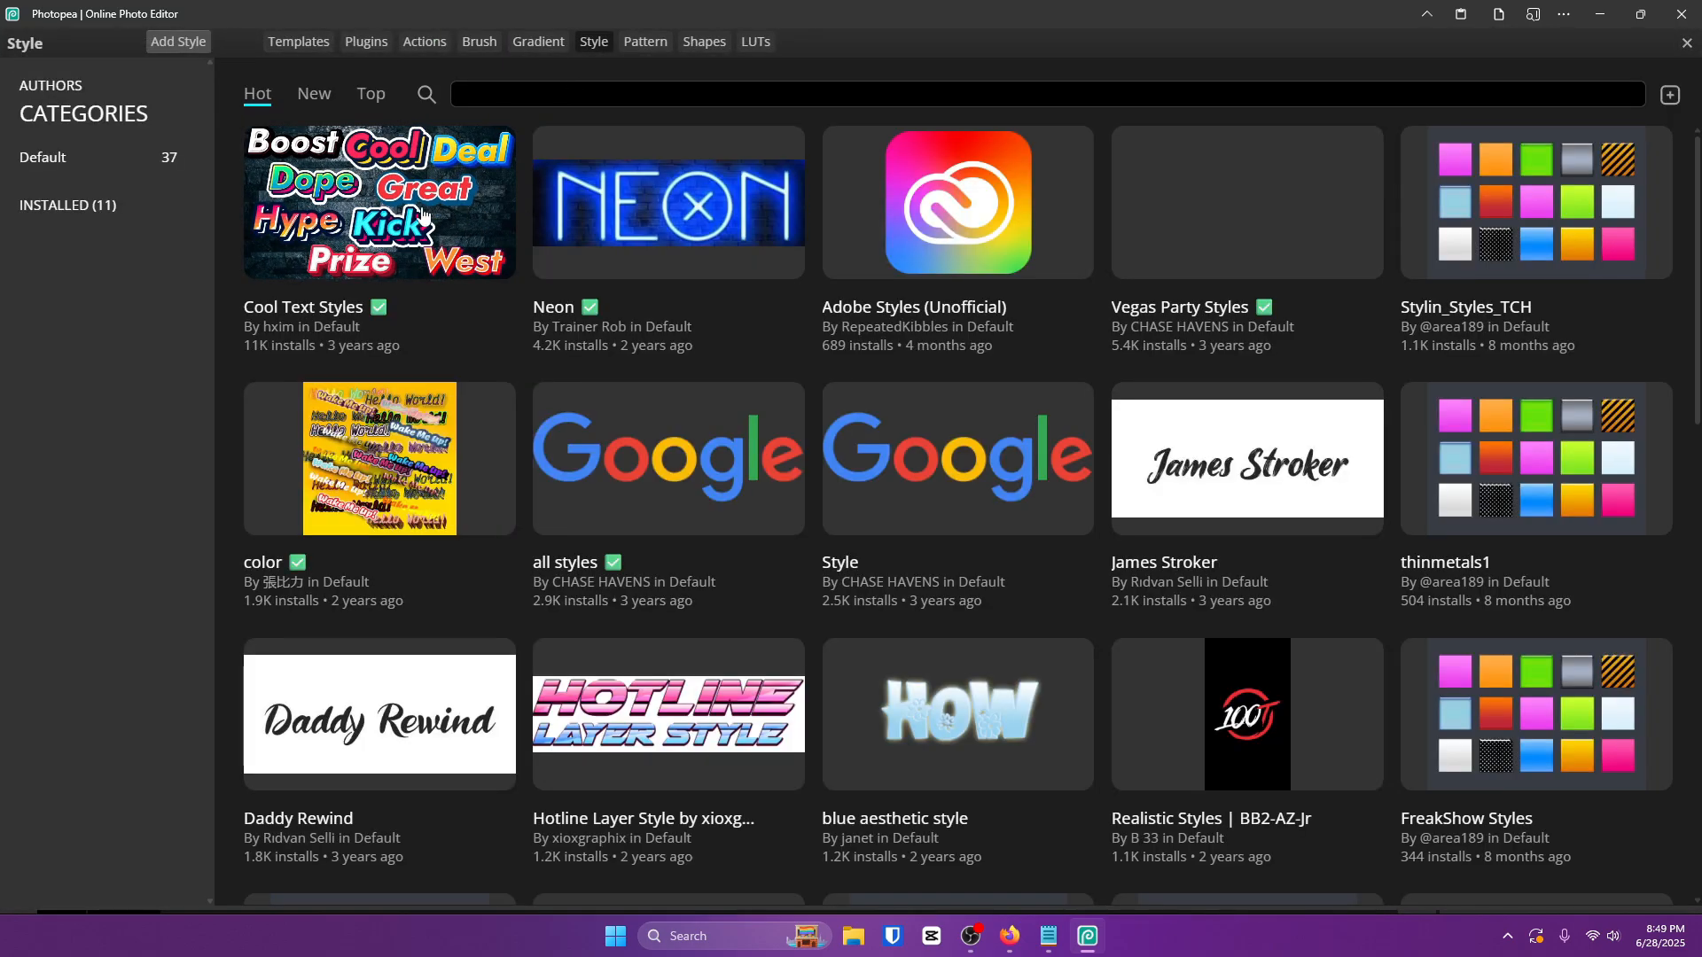
click(480, 42)
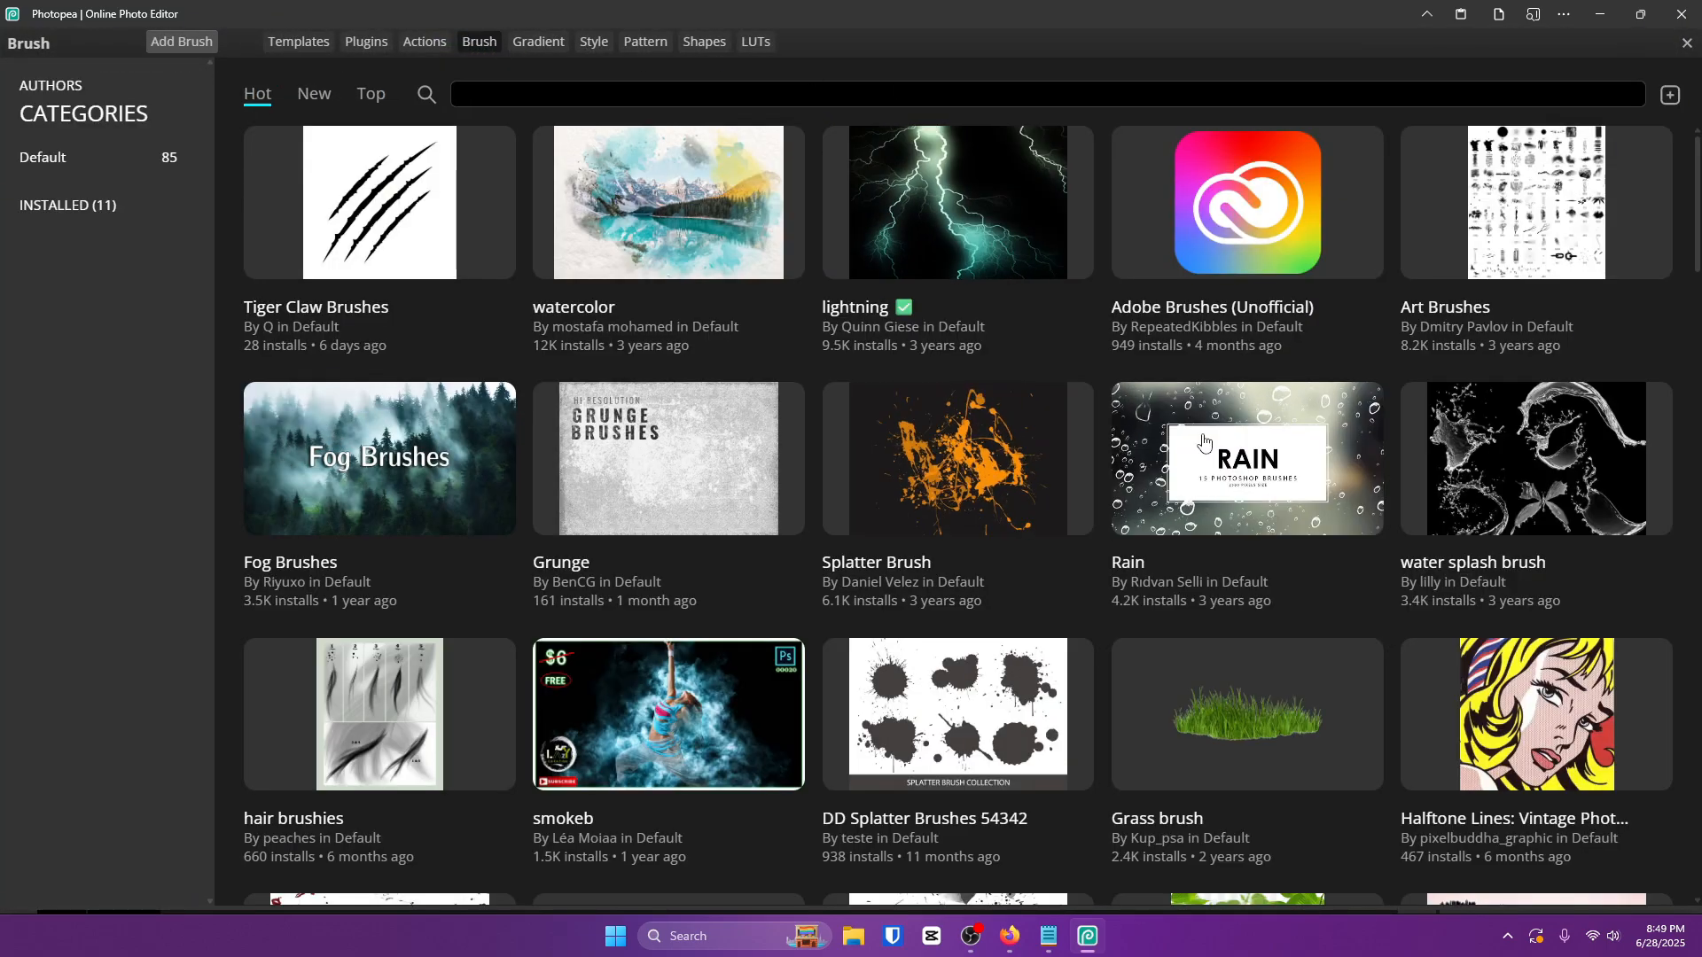
click(425, 40)
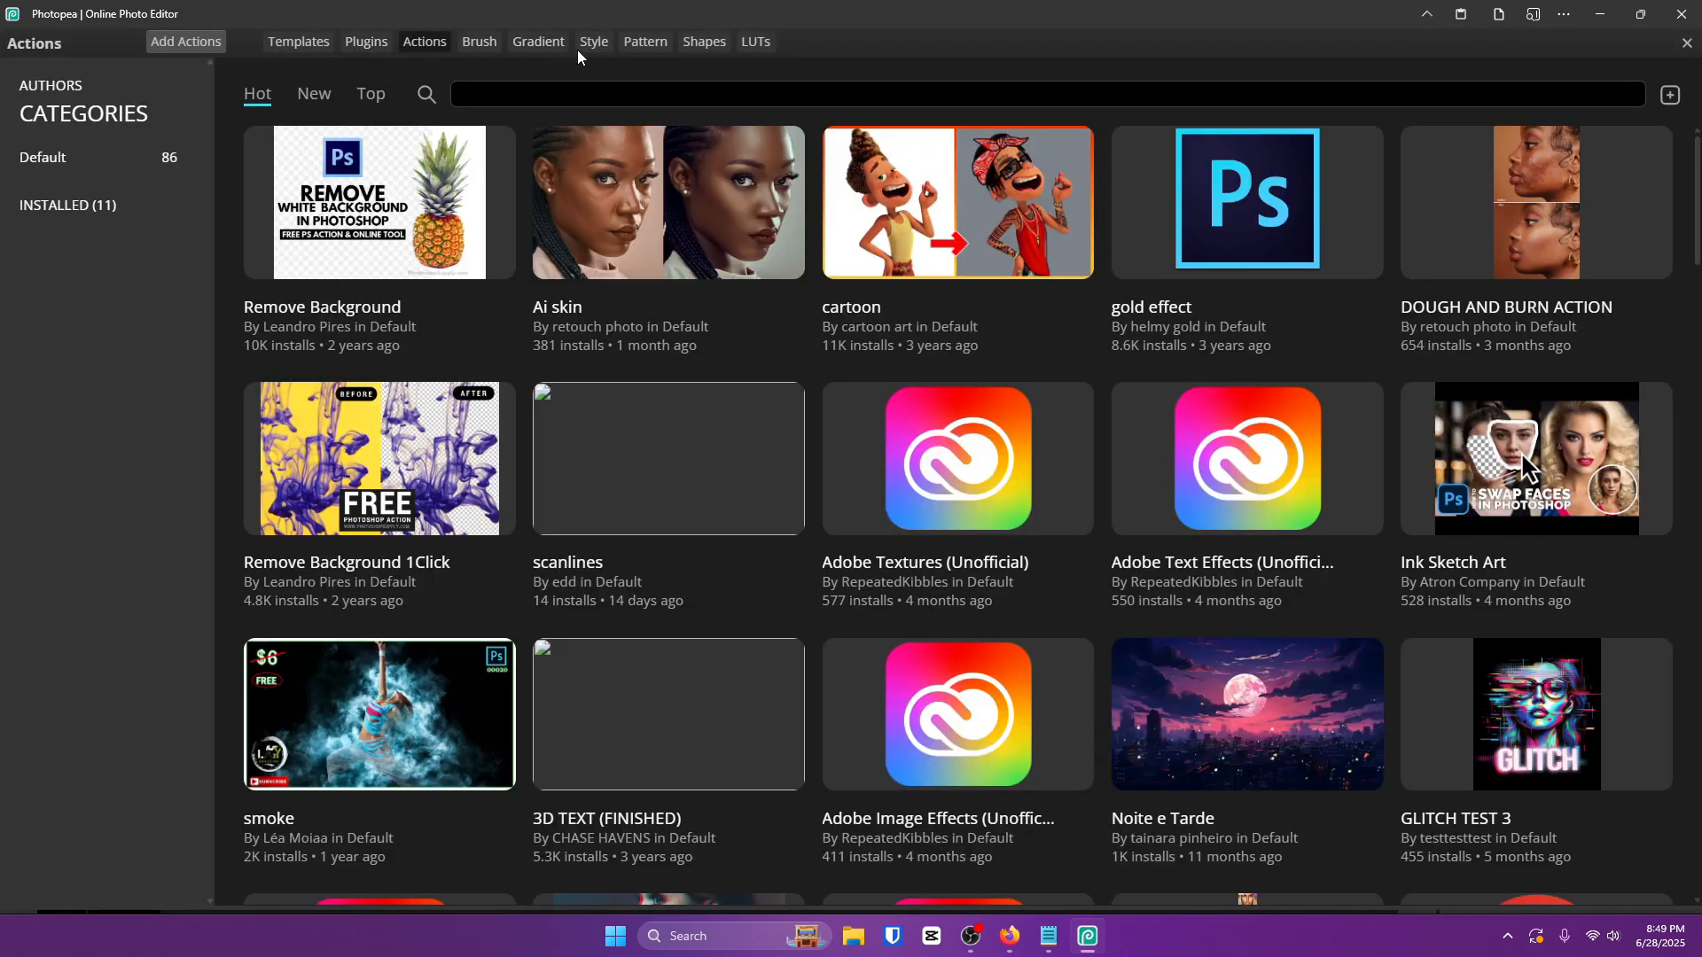
click(727, 43)
click(622, 45)
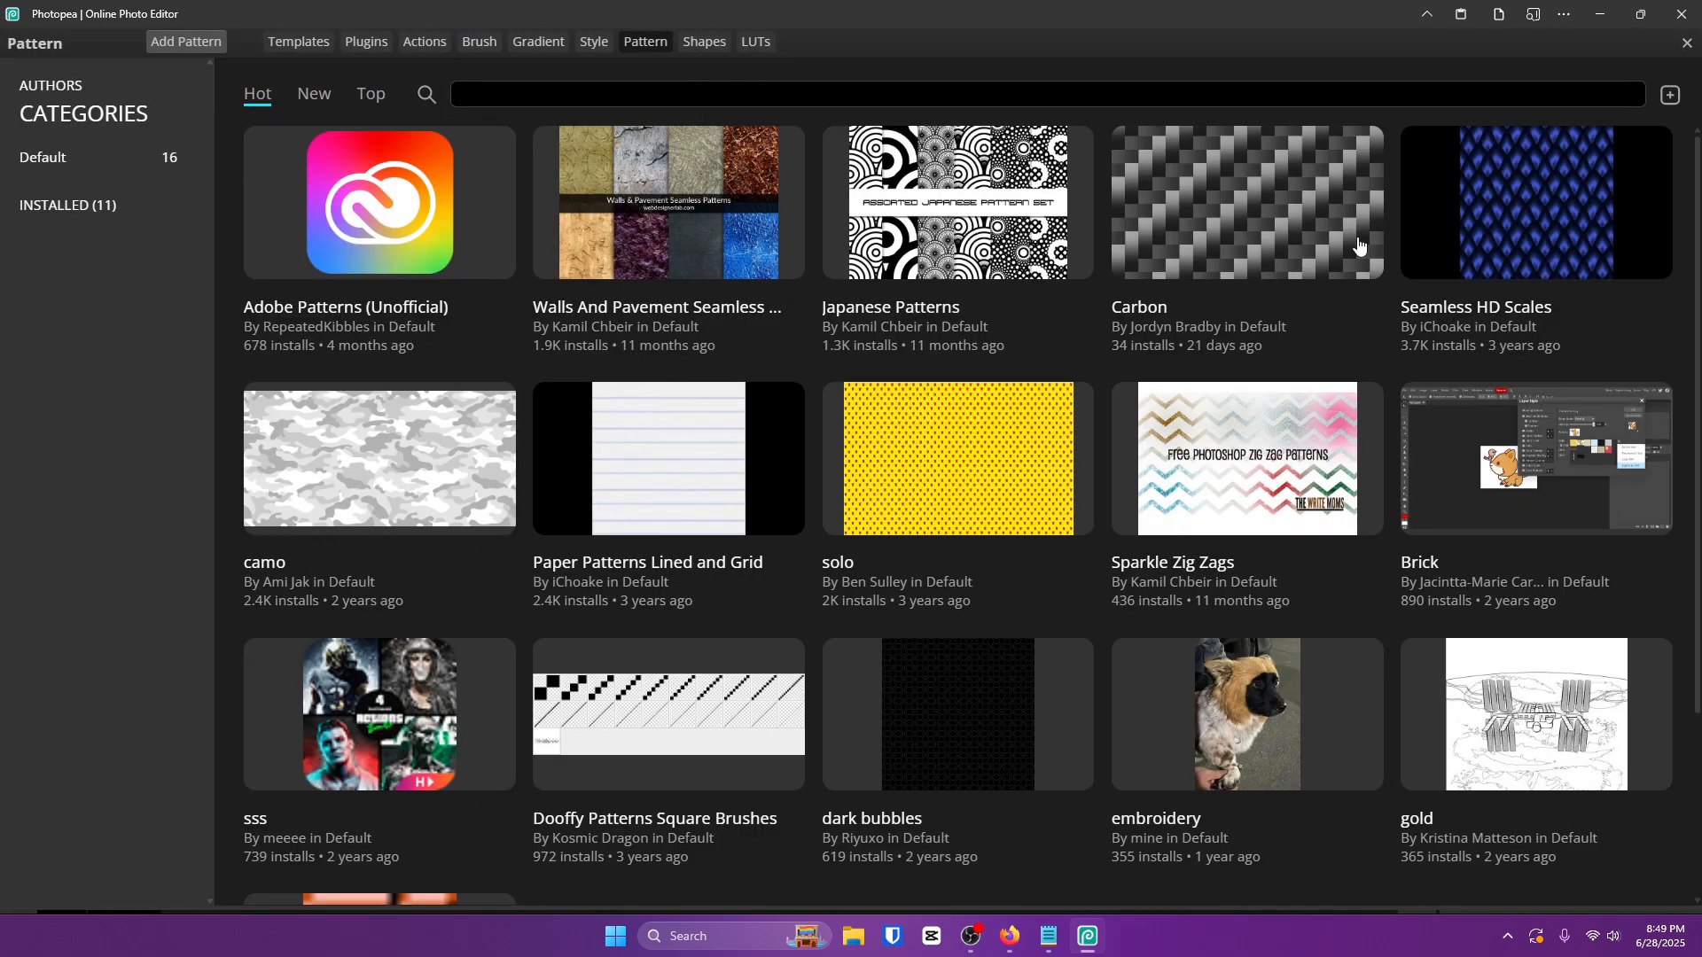
scroll(975, 435, down, 3)
scroll(844, 384, up, 3)
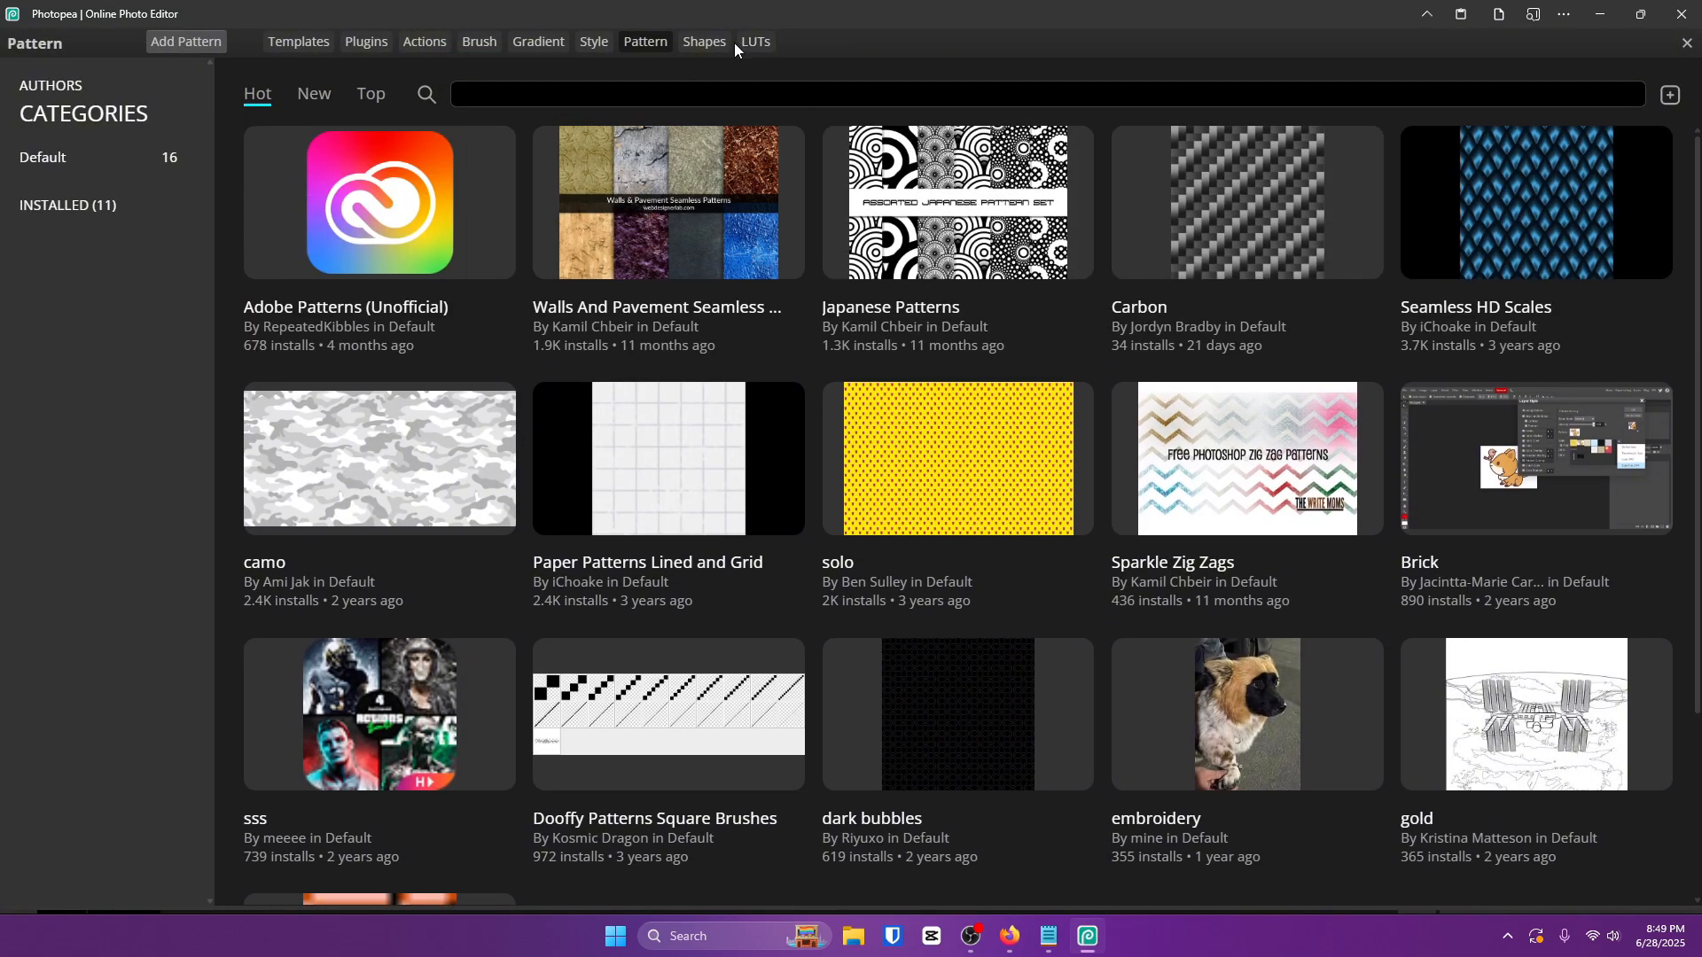
click(745, 43)
click(283, 46)
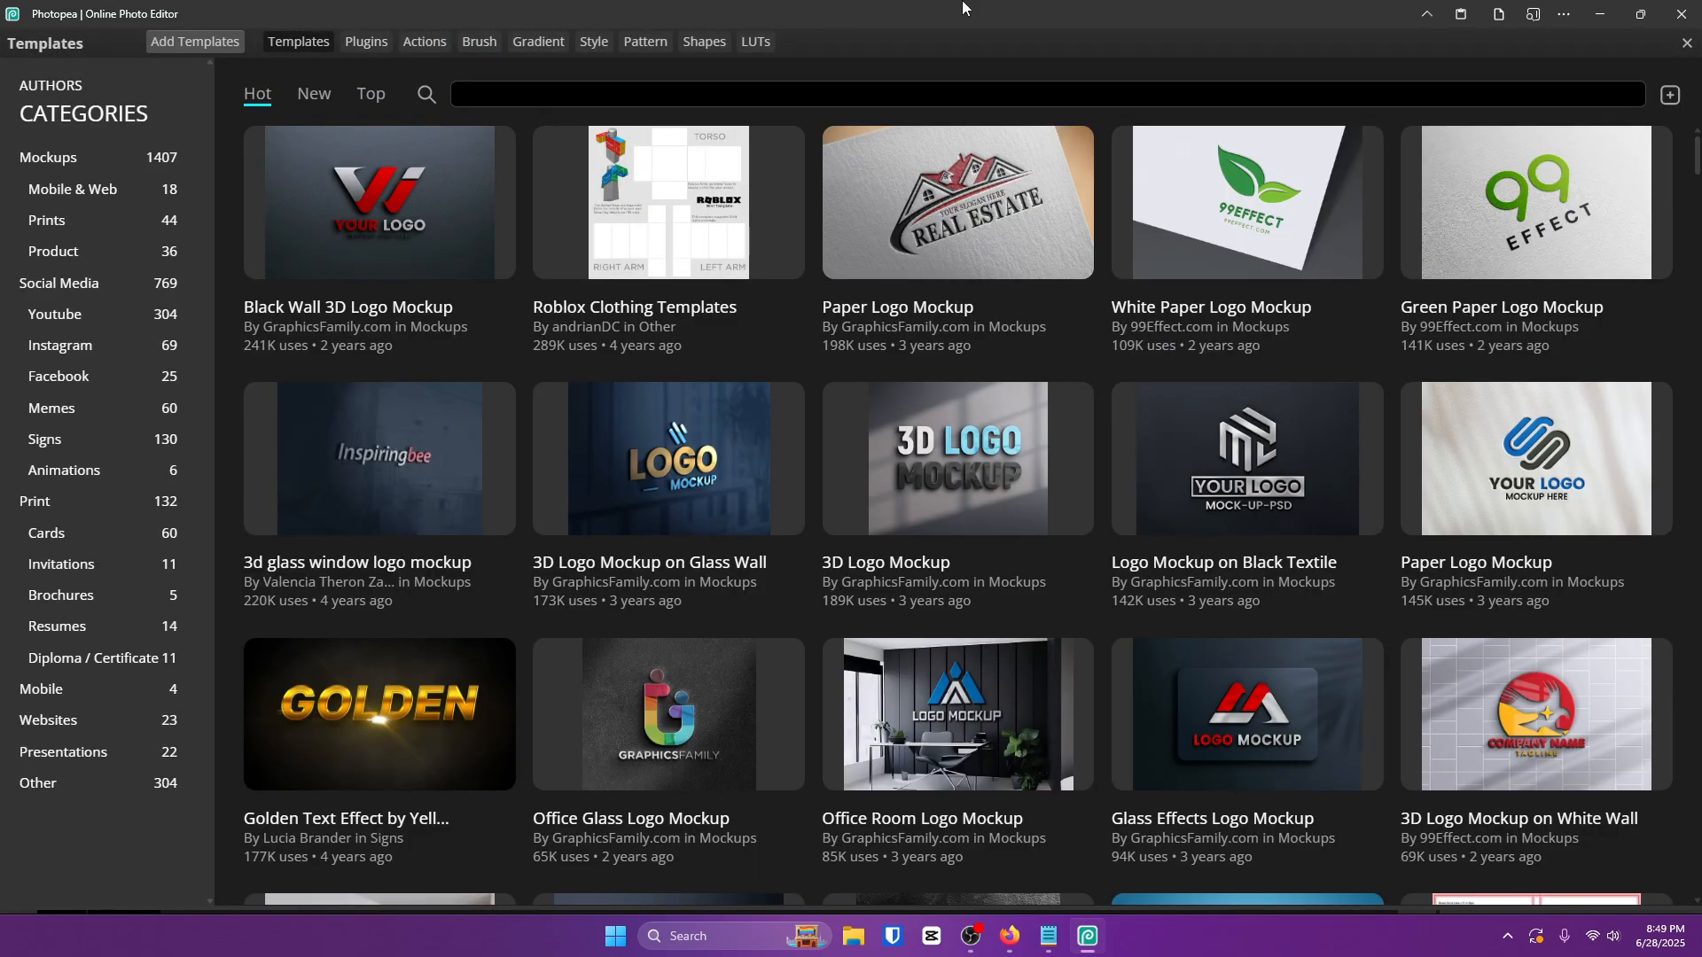
Inspect the Night from Day LUT's detail page, return to the plugin gallery and close it.
click(752, 48)
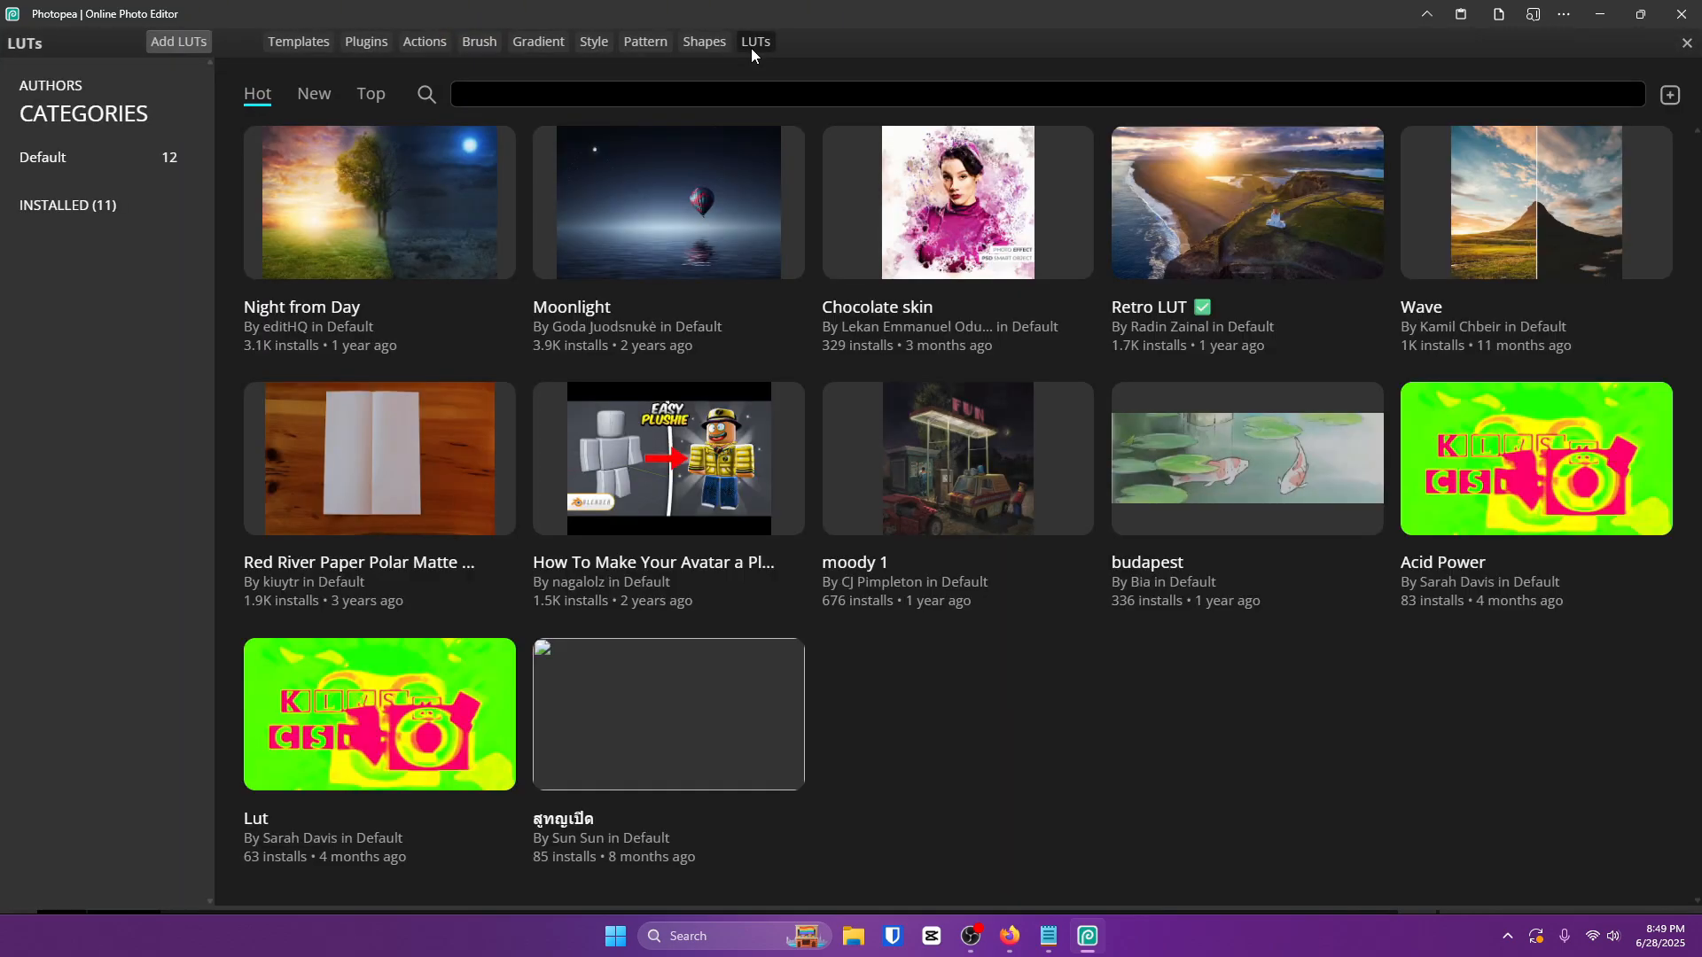
click(309, 253)
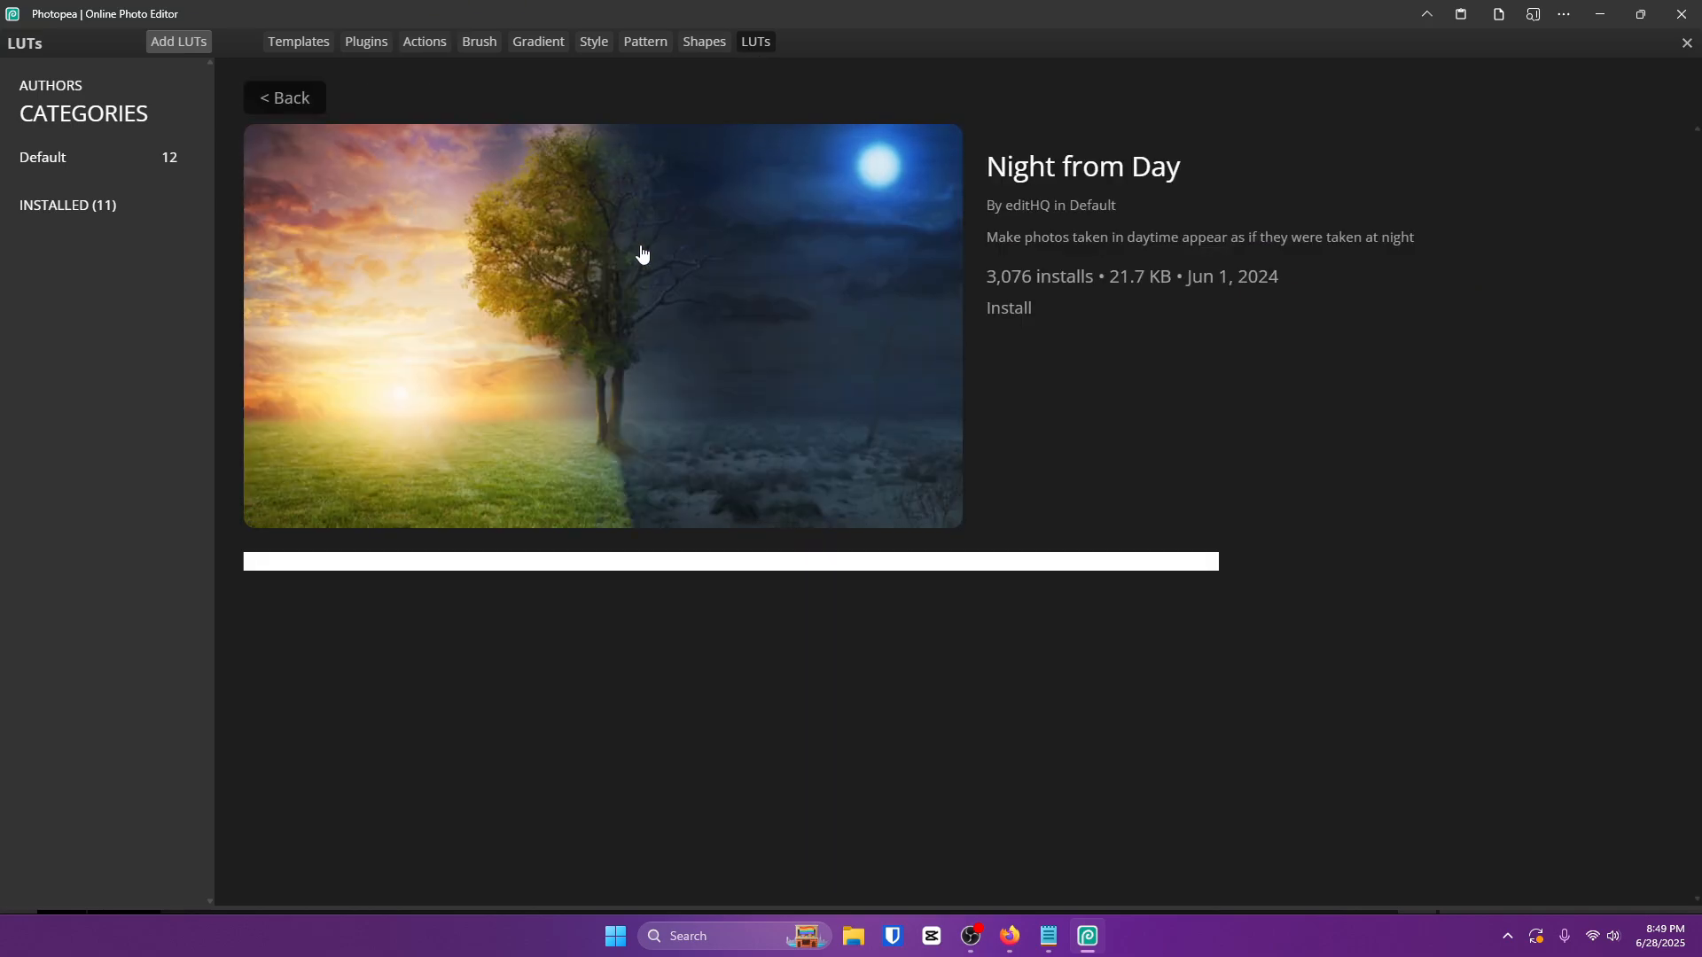
scroll(621, 266, down, 3)
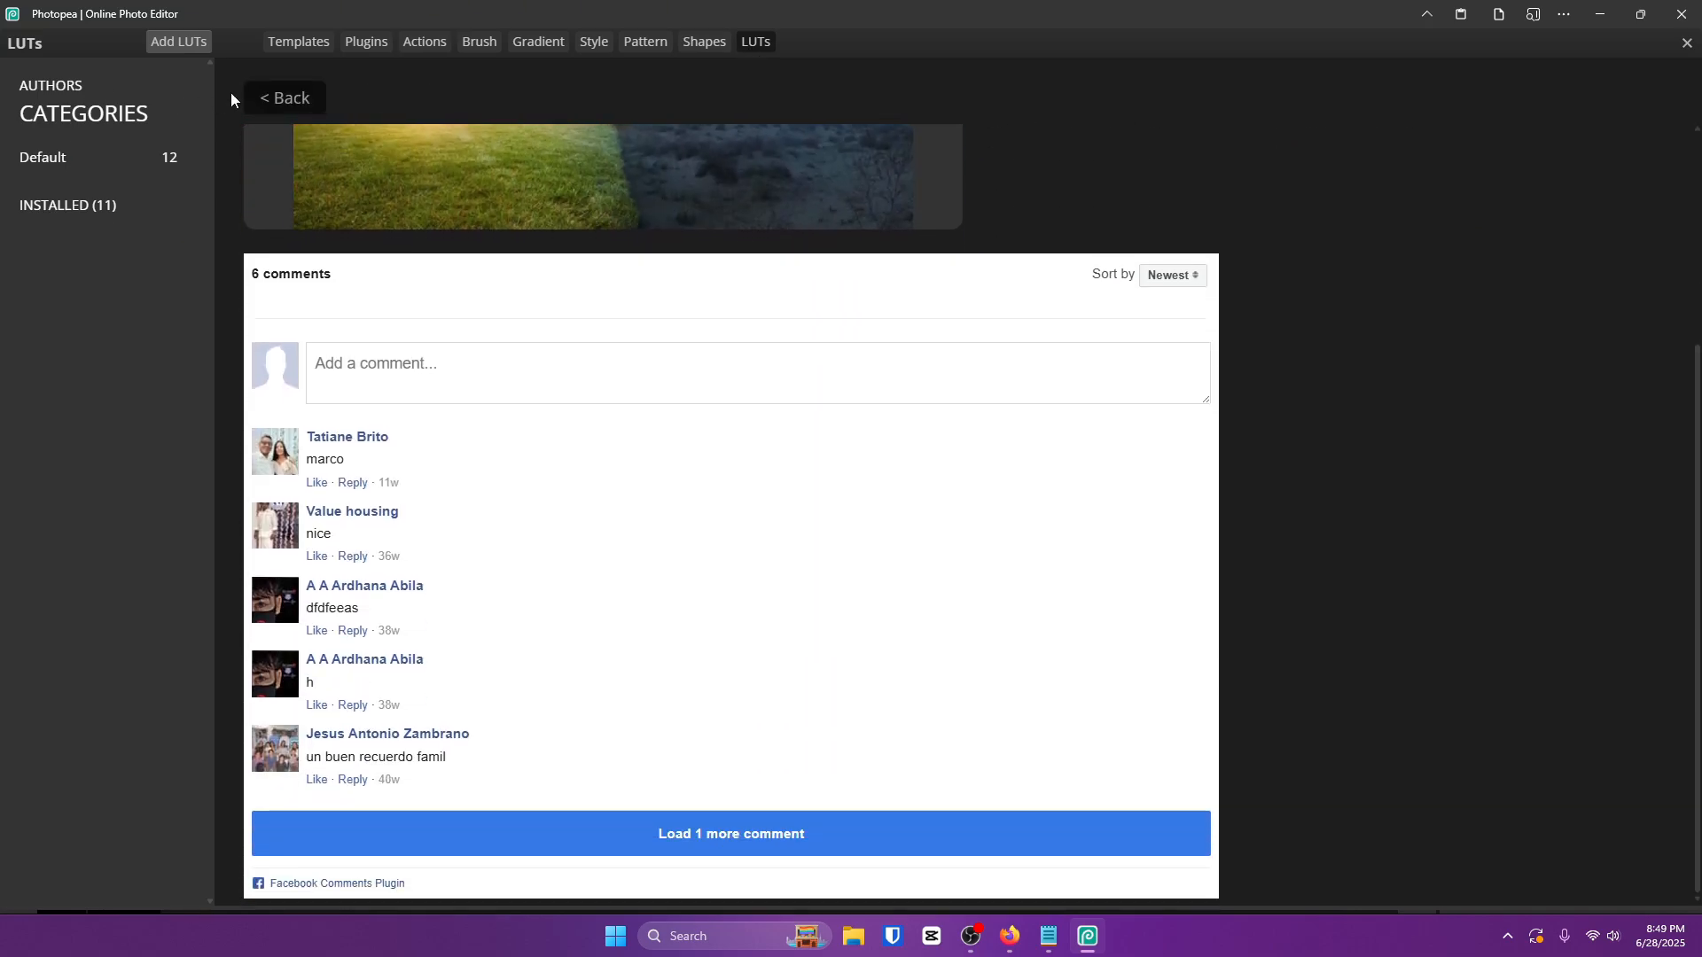
click(266, 96)
click(358, 42)
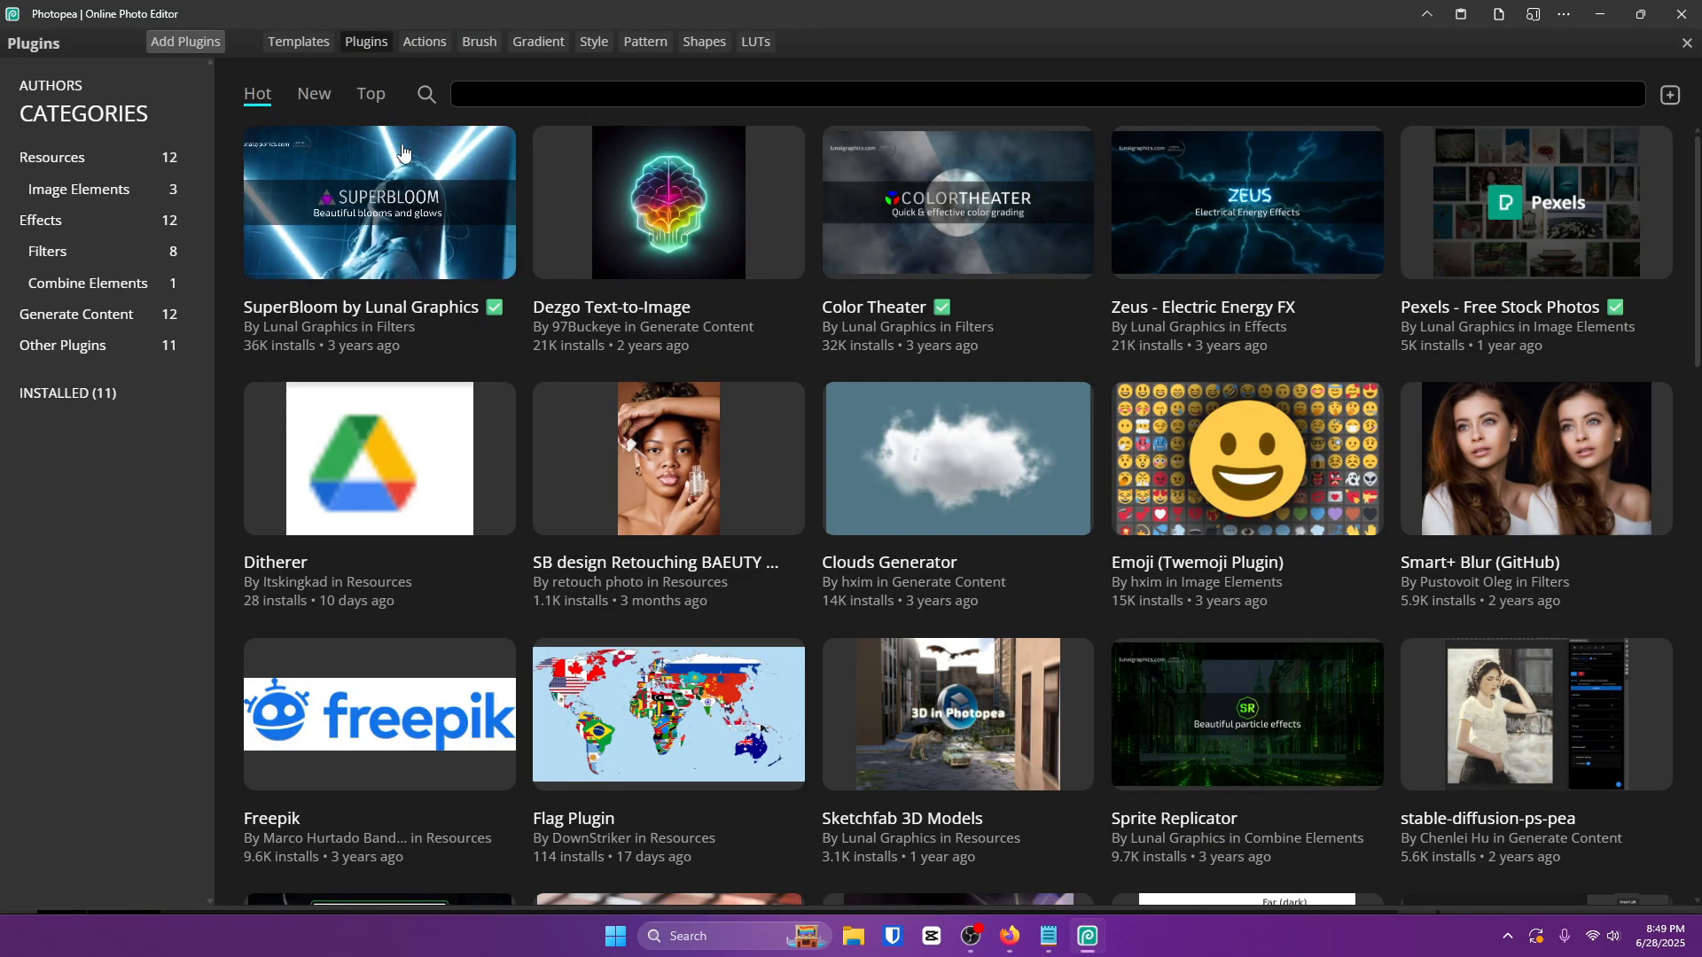
click(1680, 42)
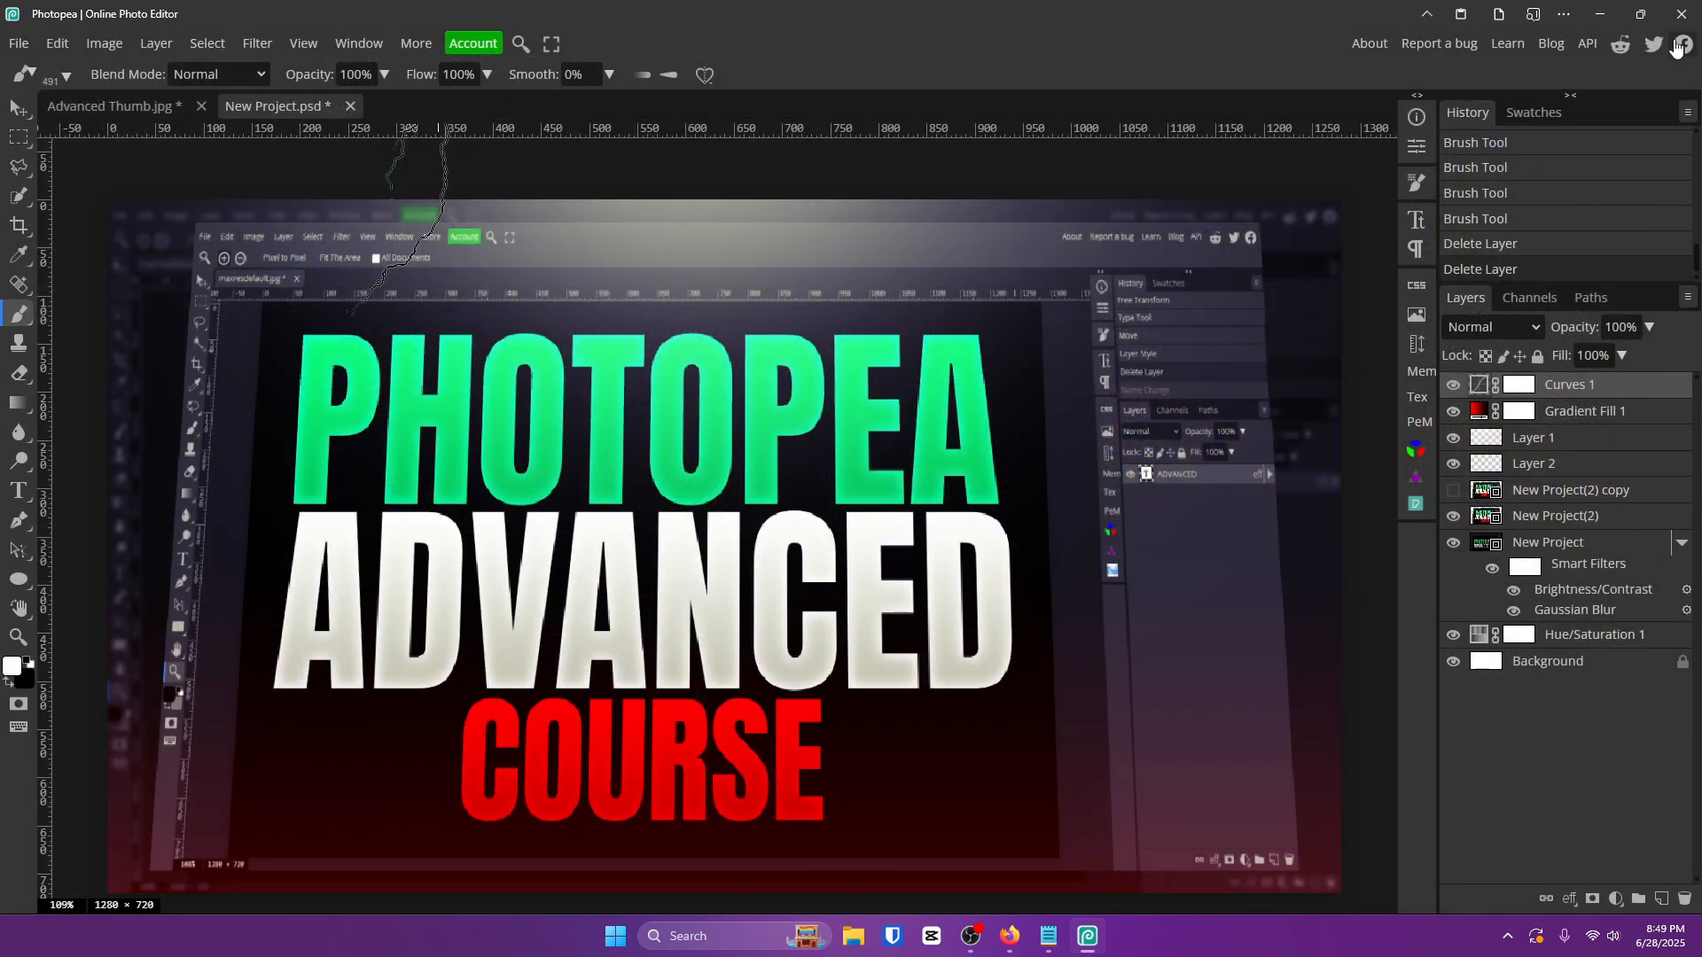
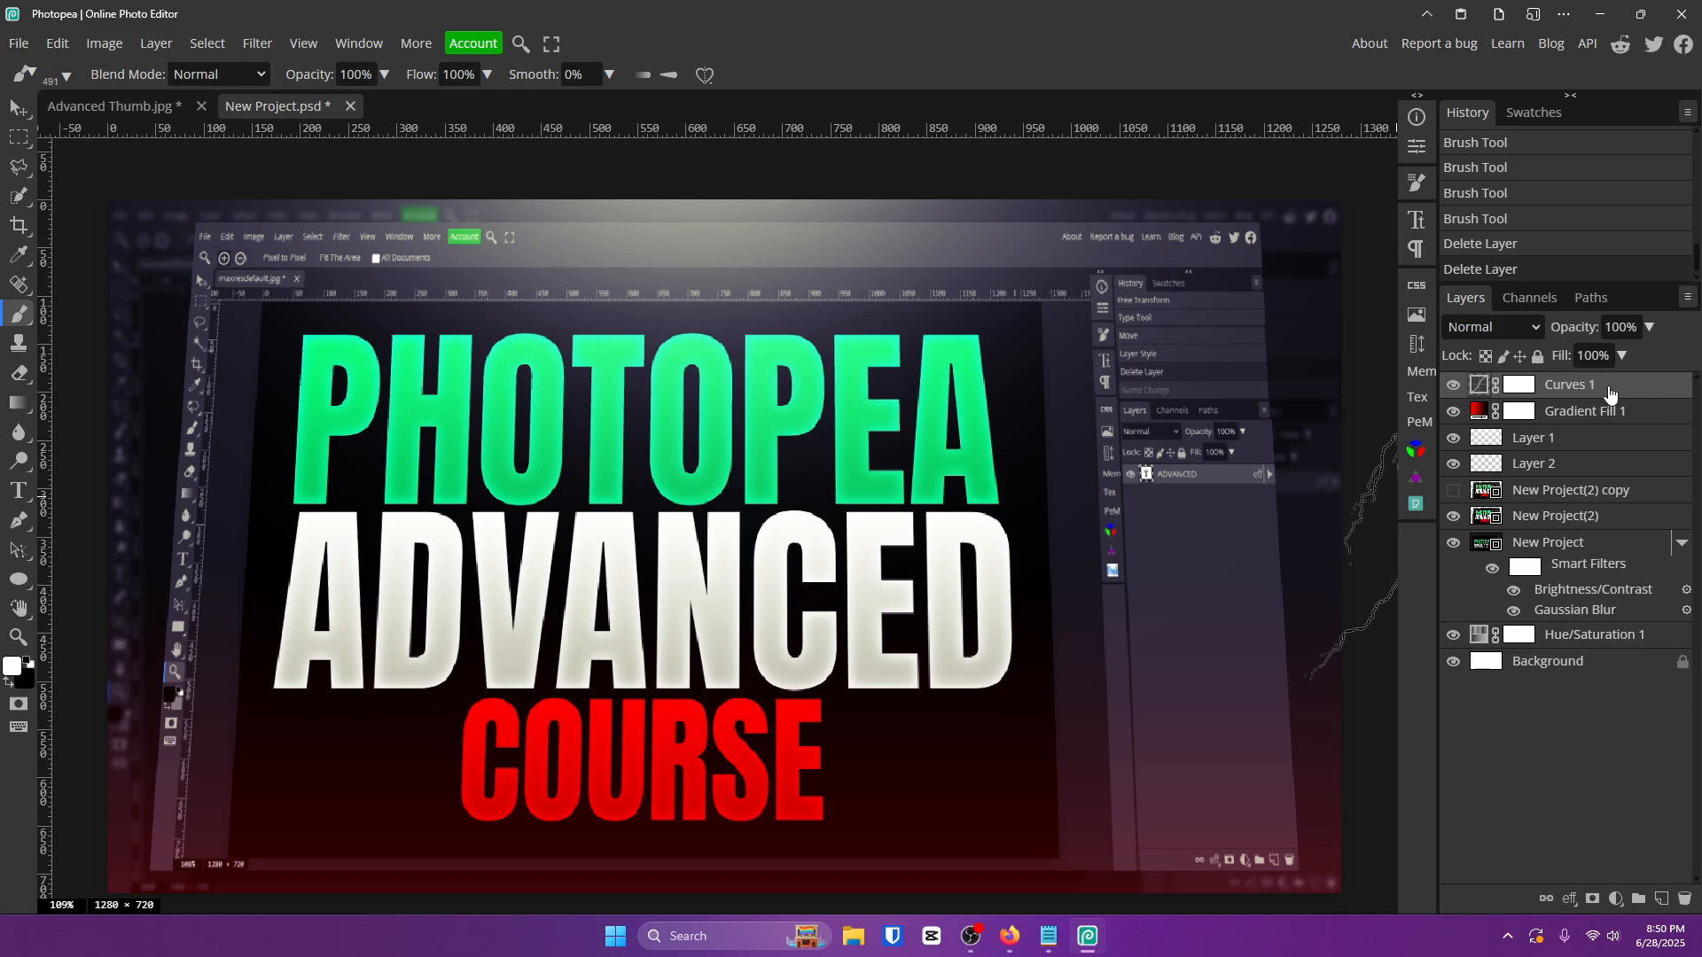
Lower the SuperBloom brightness to below 20 and add the glow effect to the thumbnail document.
click(1415, 477)
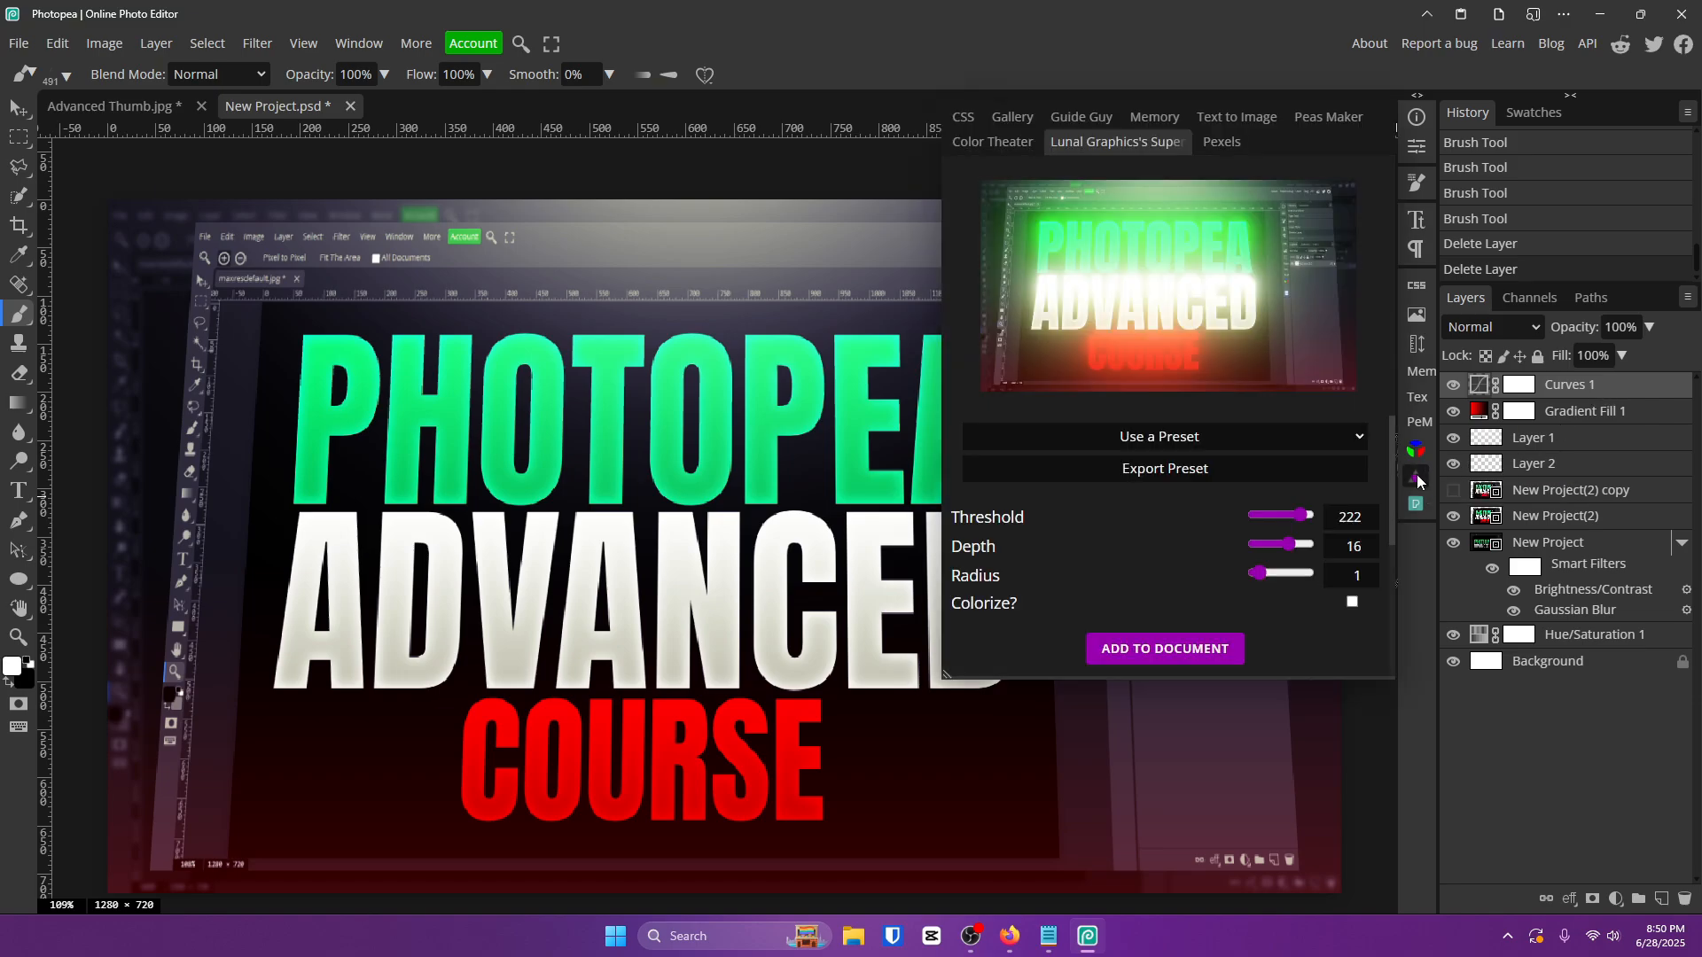
scroll(1162, 545, down, 3)
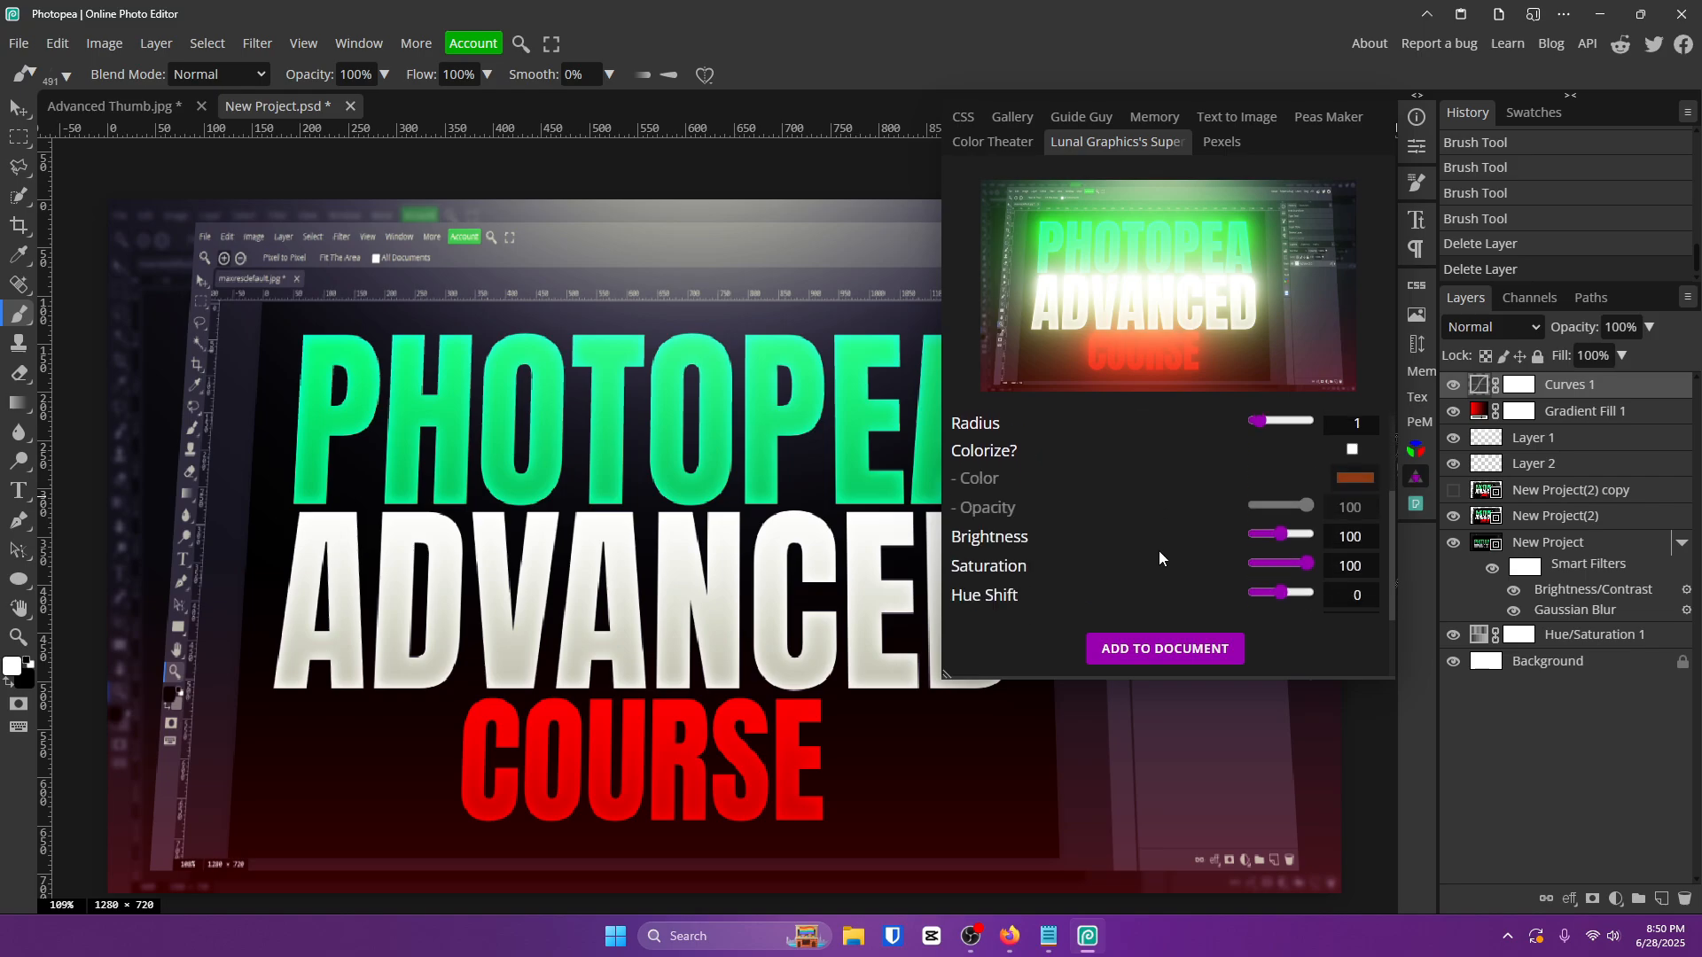
click(1264, 514)
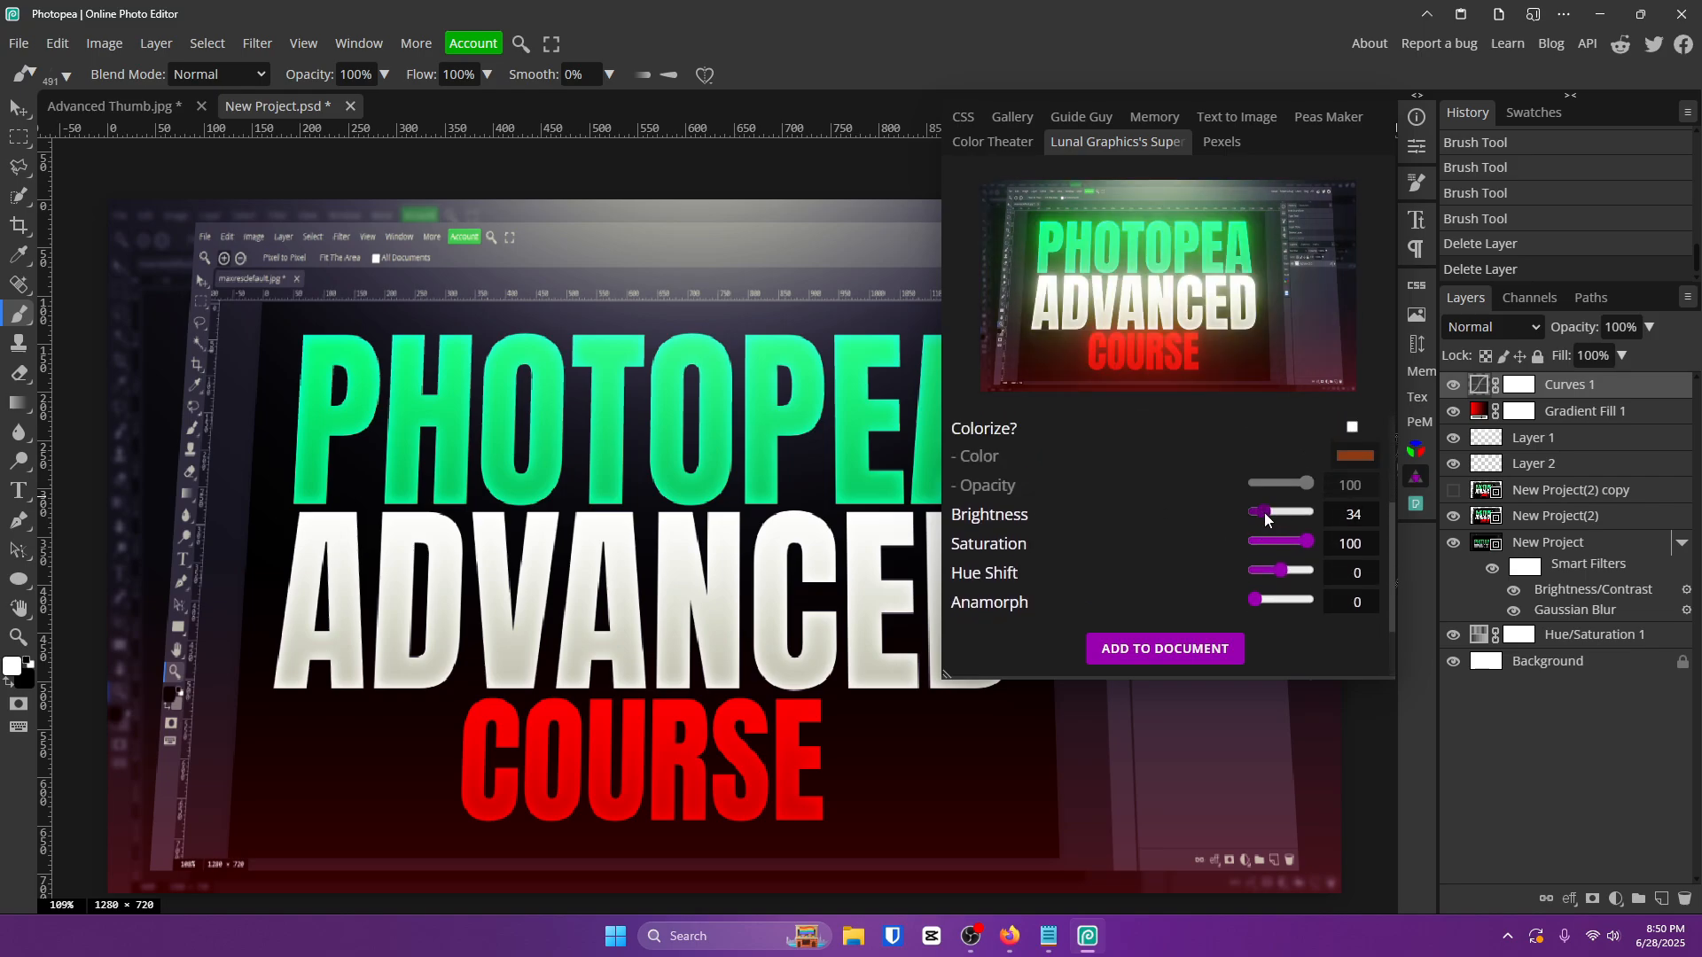
click(1261, 514)
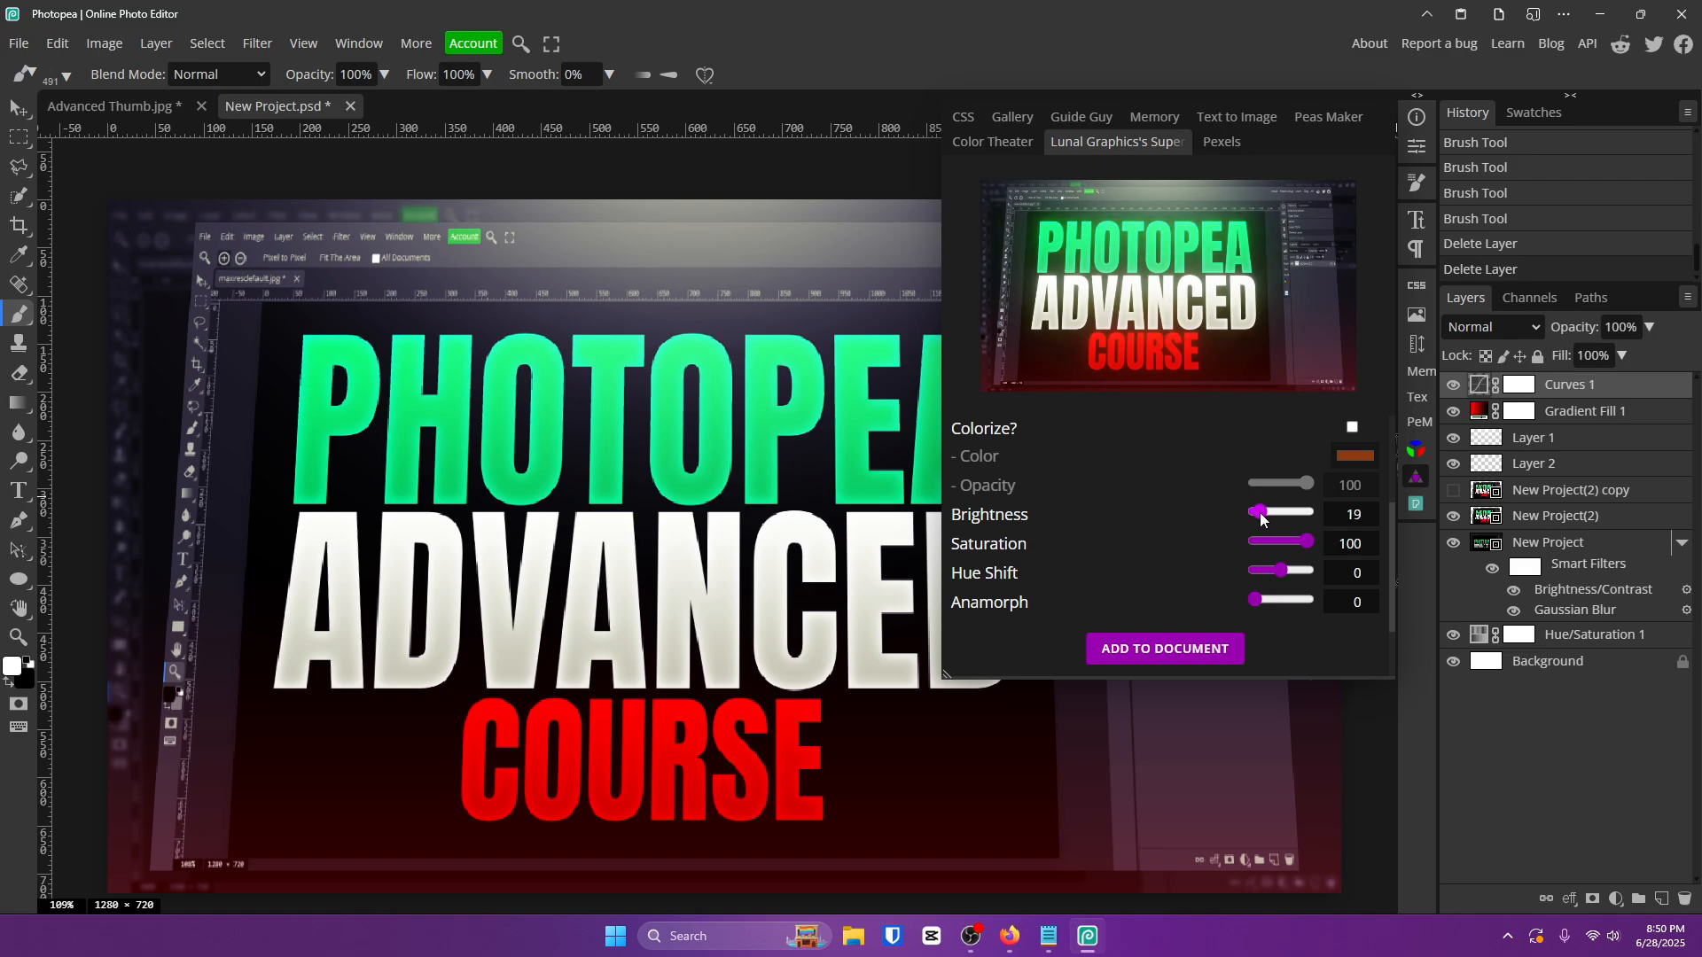
drag(1262, 515, 1259, 515)
click(1163, 648)
click(1415, 153)
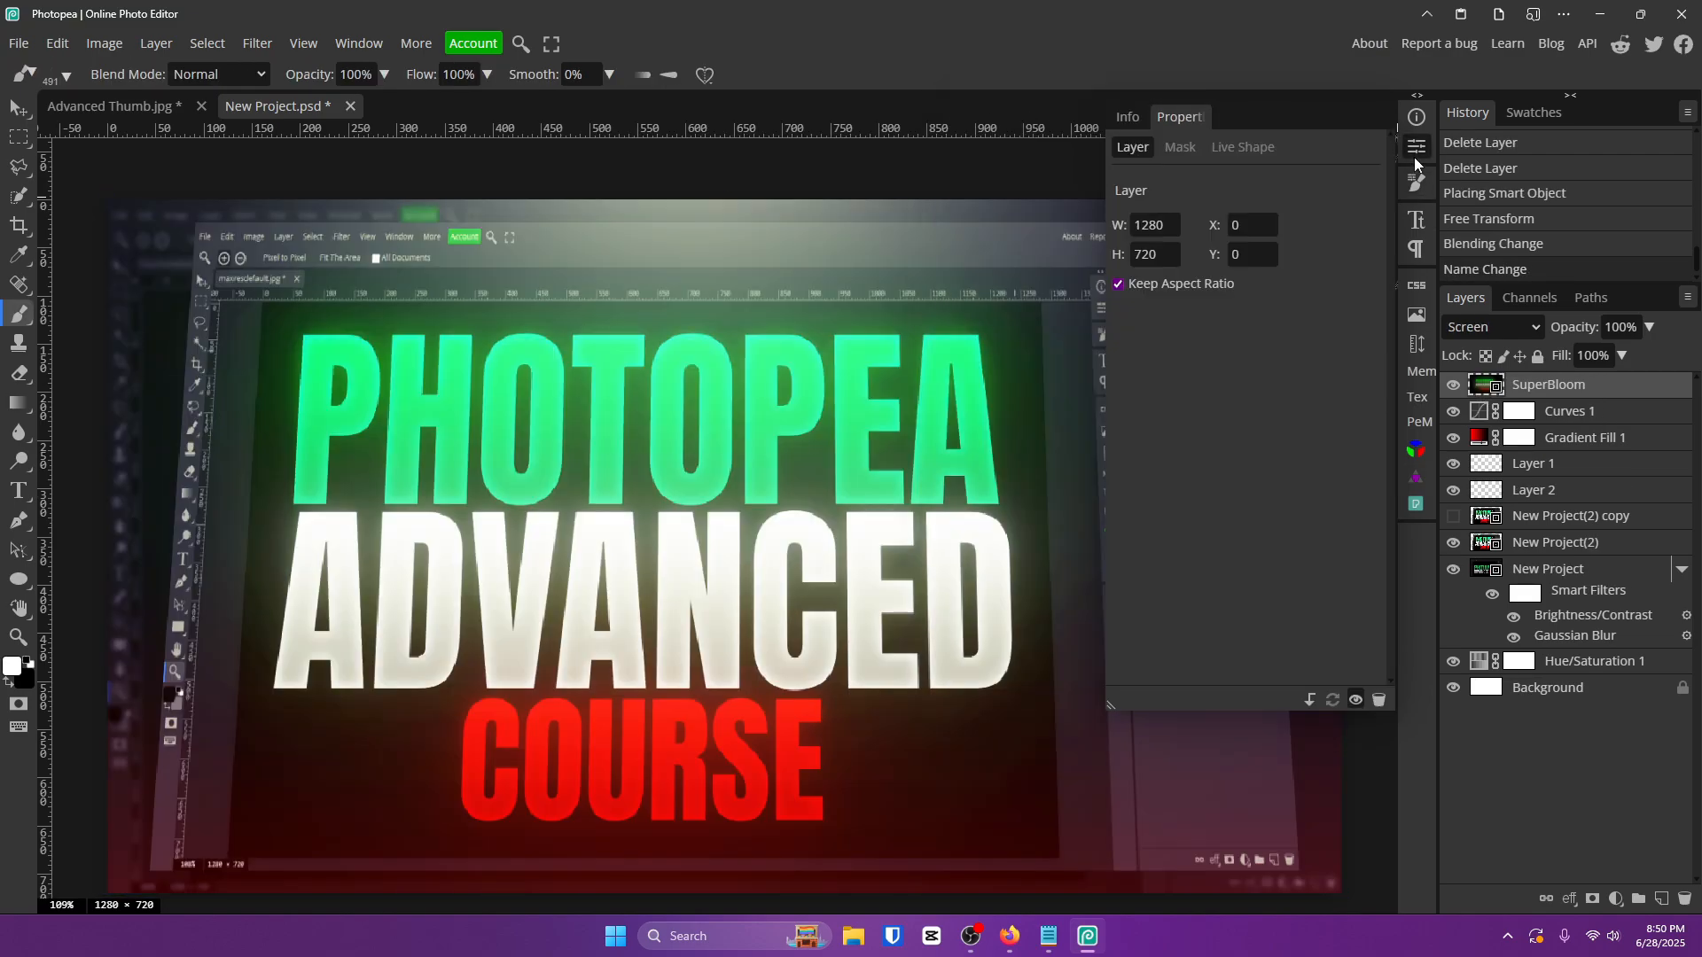
click(1416, 152)
Compare the thumbnail with and without the SuperBloom layer and leave that layer hidden.
click(1453, 386)
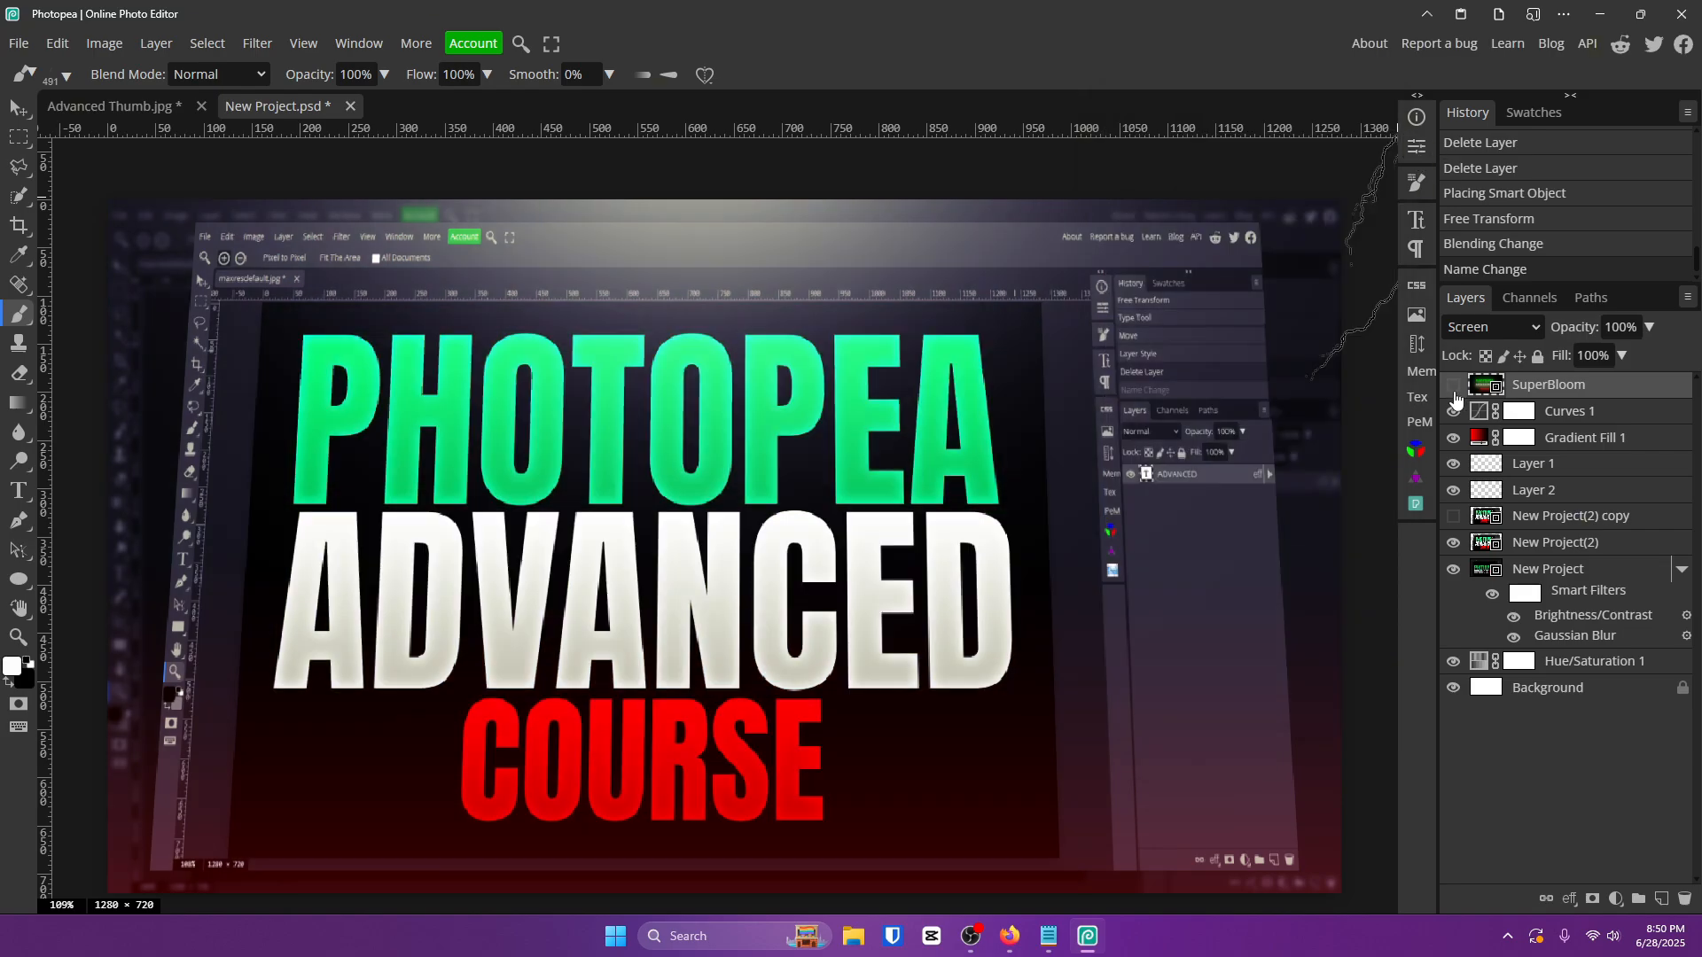
click(1454, 386)
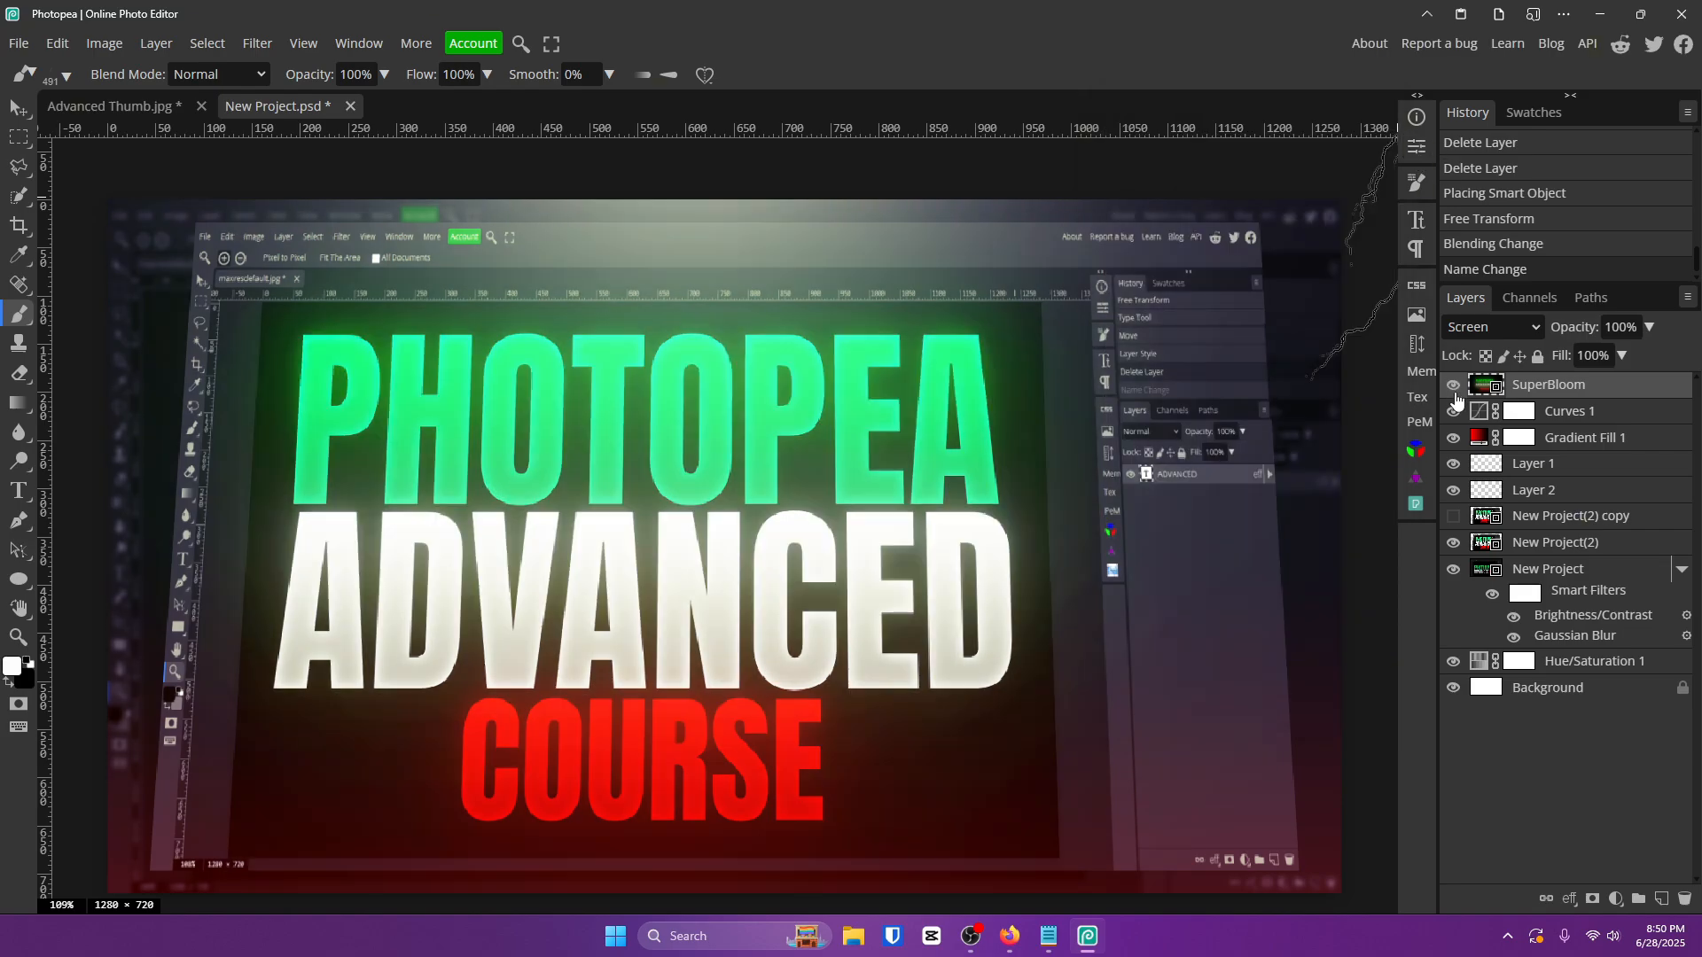
click(1454, 387)
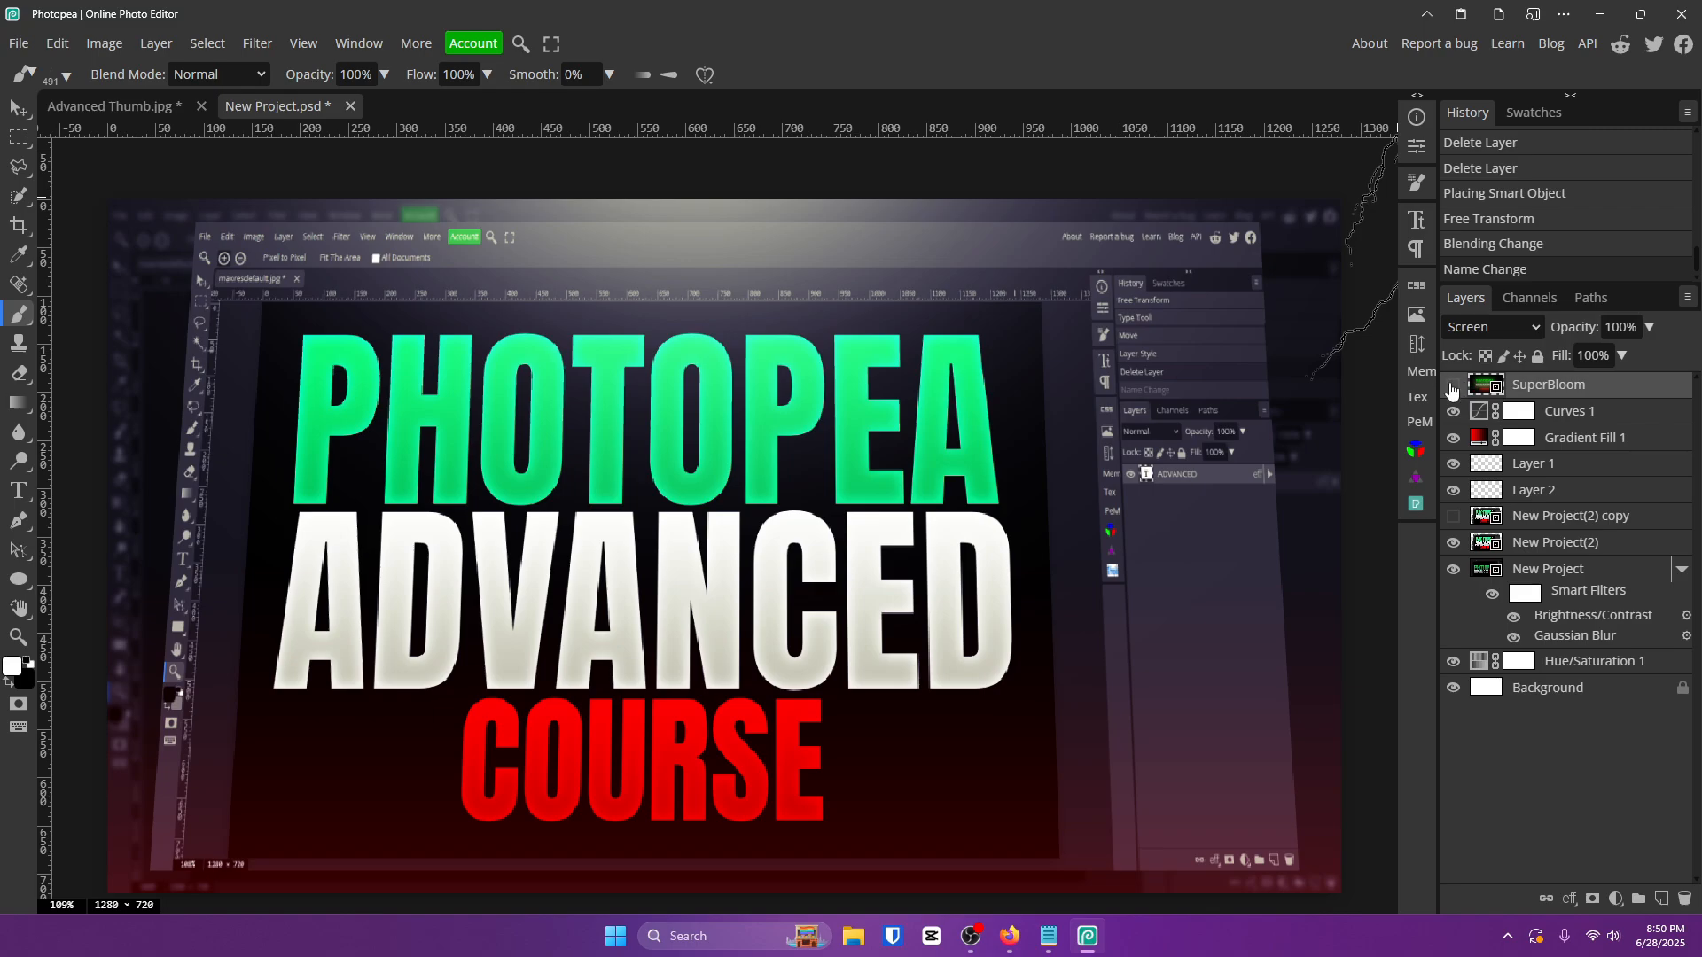
Preview built-in Color Theater presets on the thumbnail and close the plugin without adding a grade.
click(1419, 477)
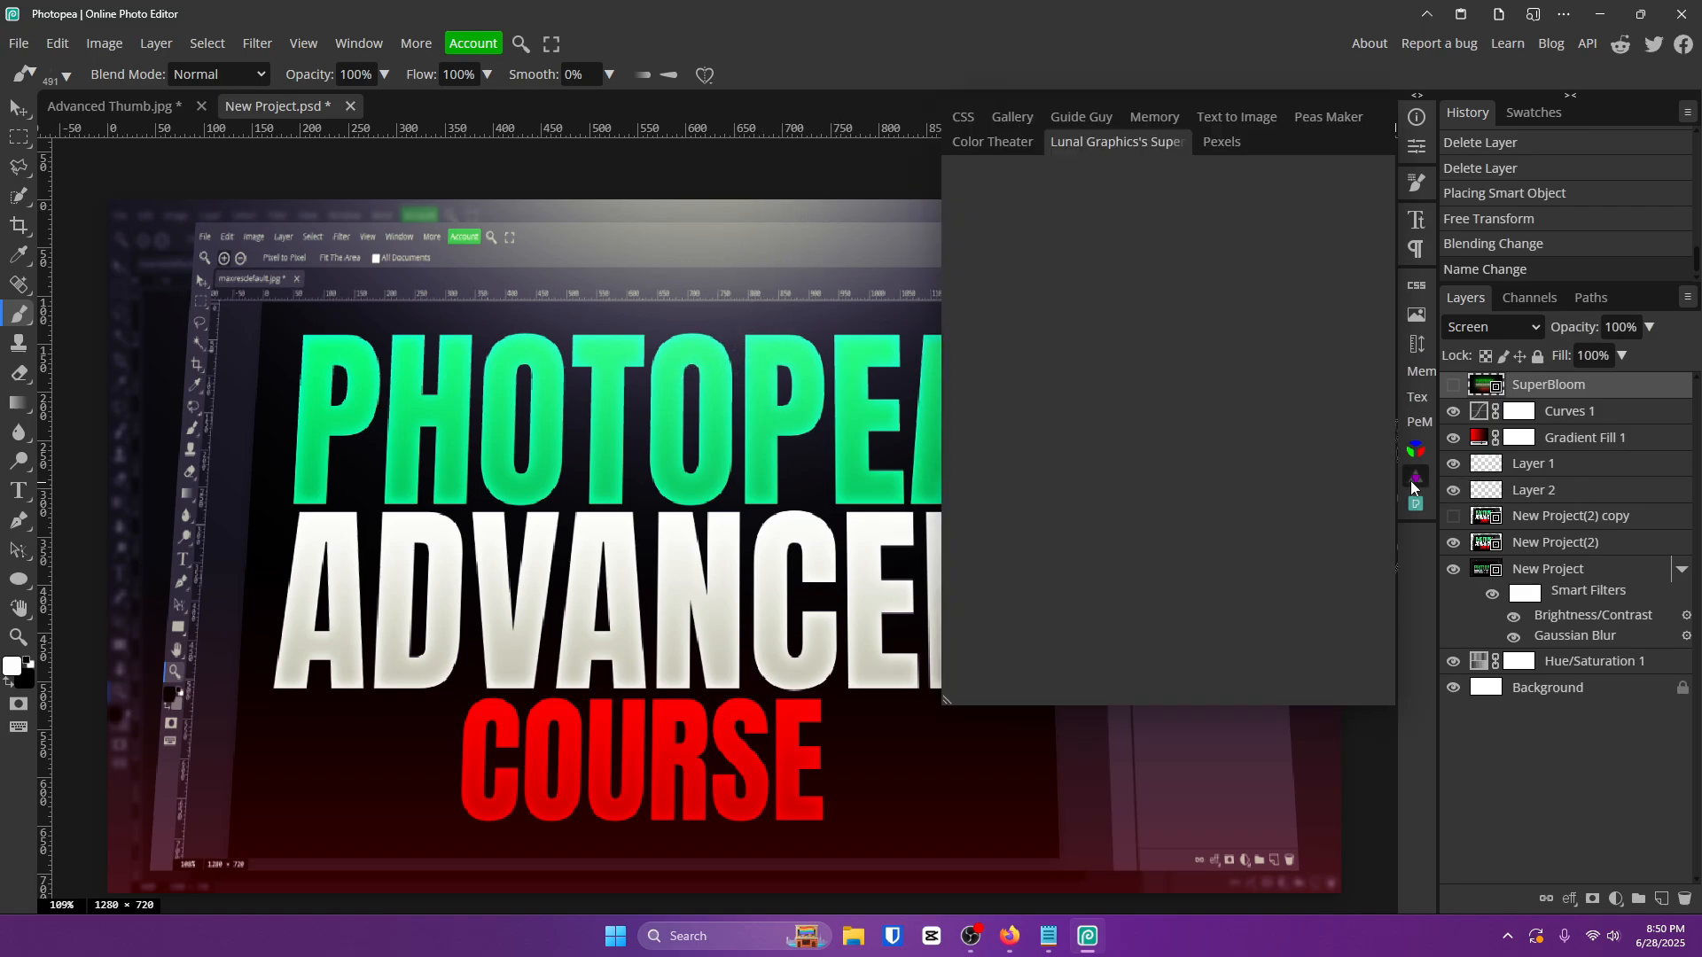
click(1415, 449)
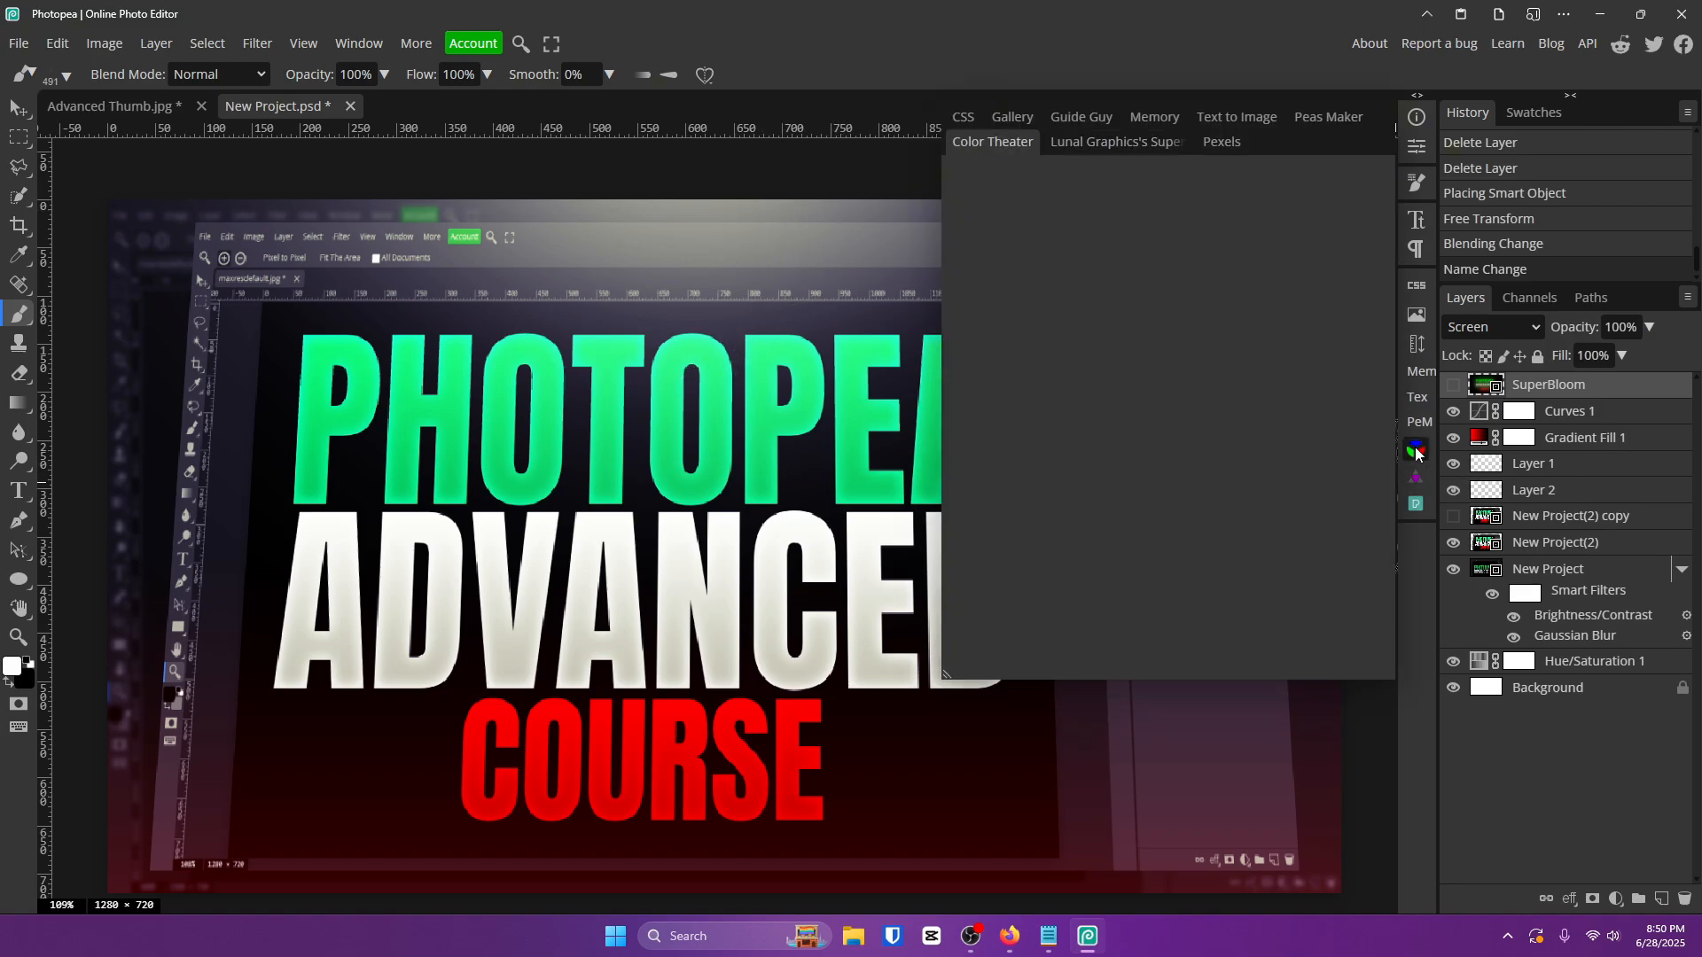
click(1118, 510)
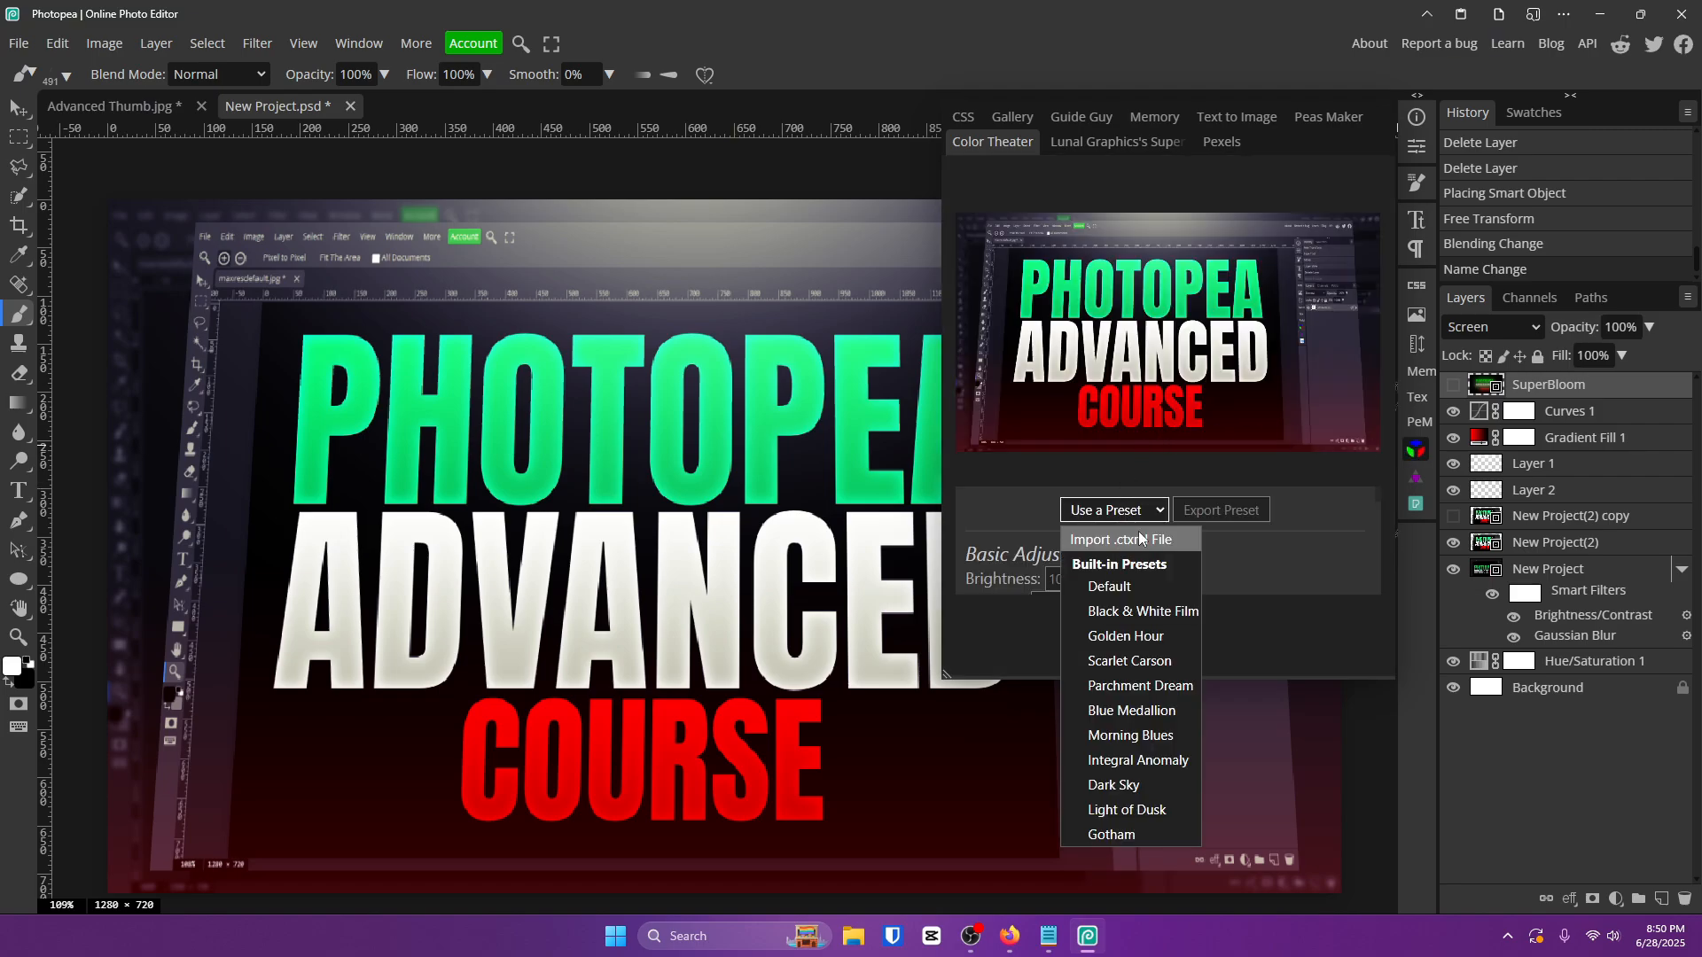
click(1110, 585)
click(1121, 510)
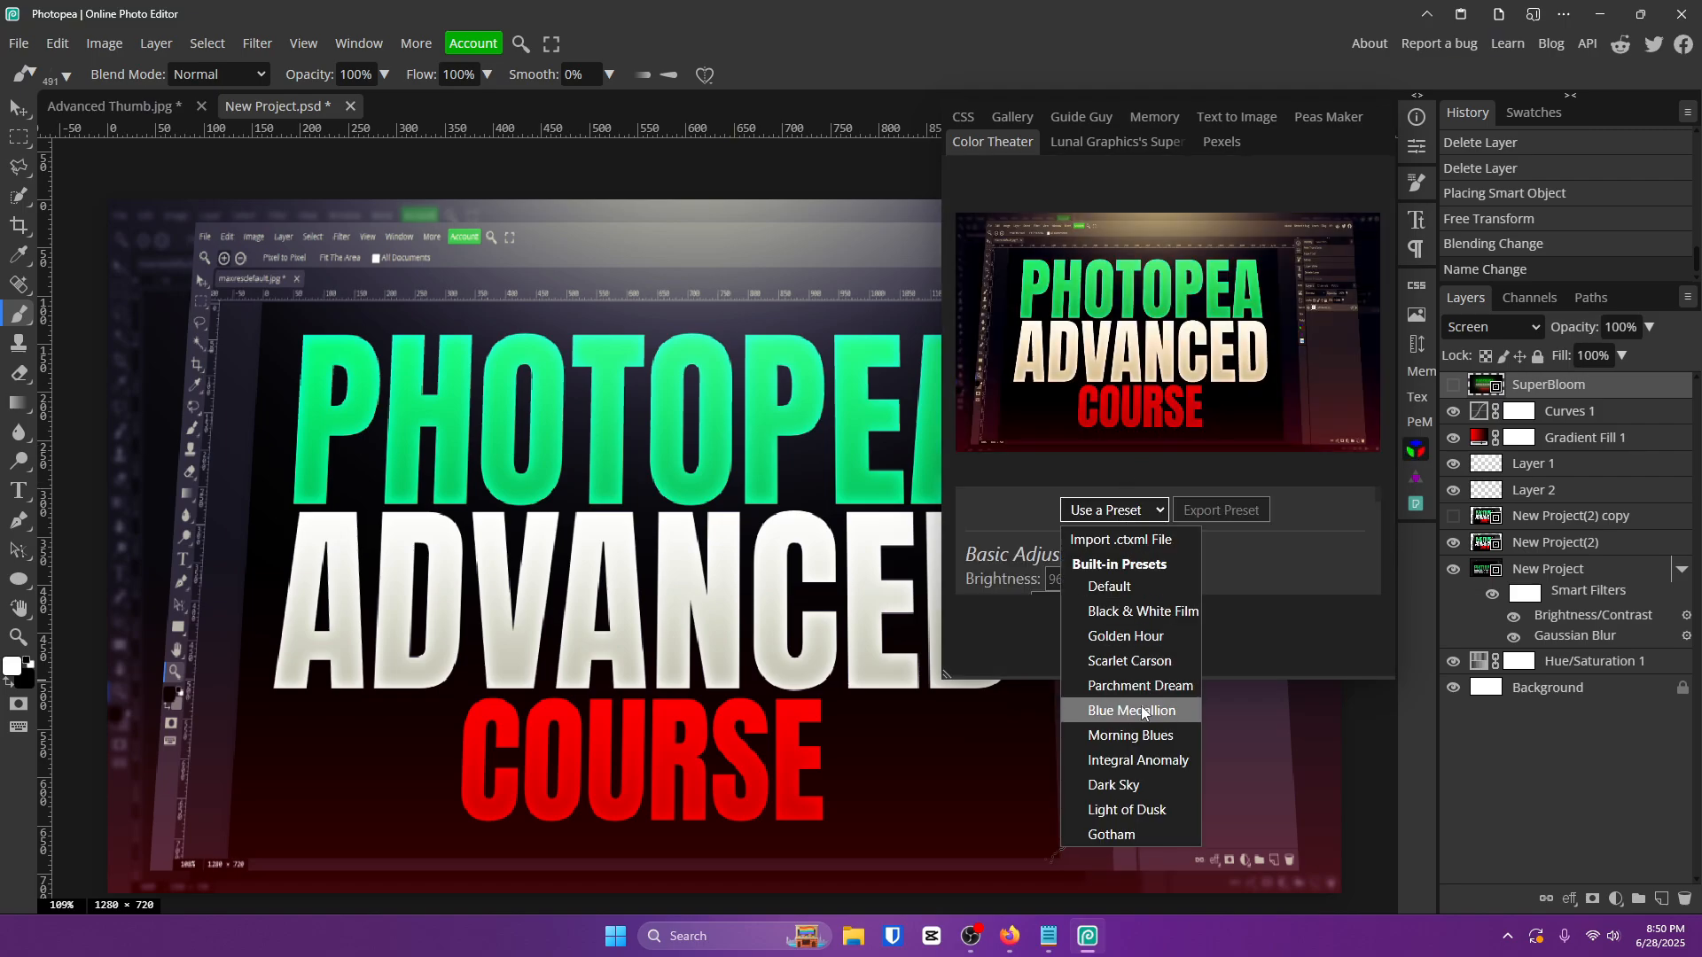
click(1146, 780)
click(1163, 510)
click(1417, 453)
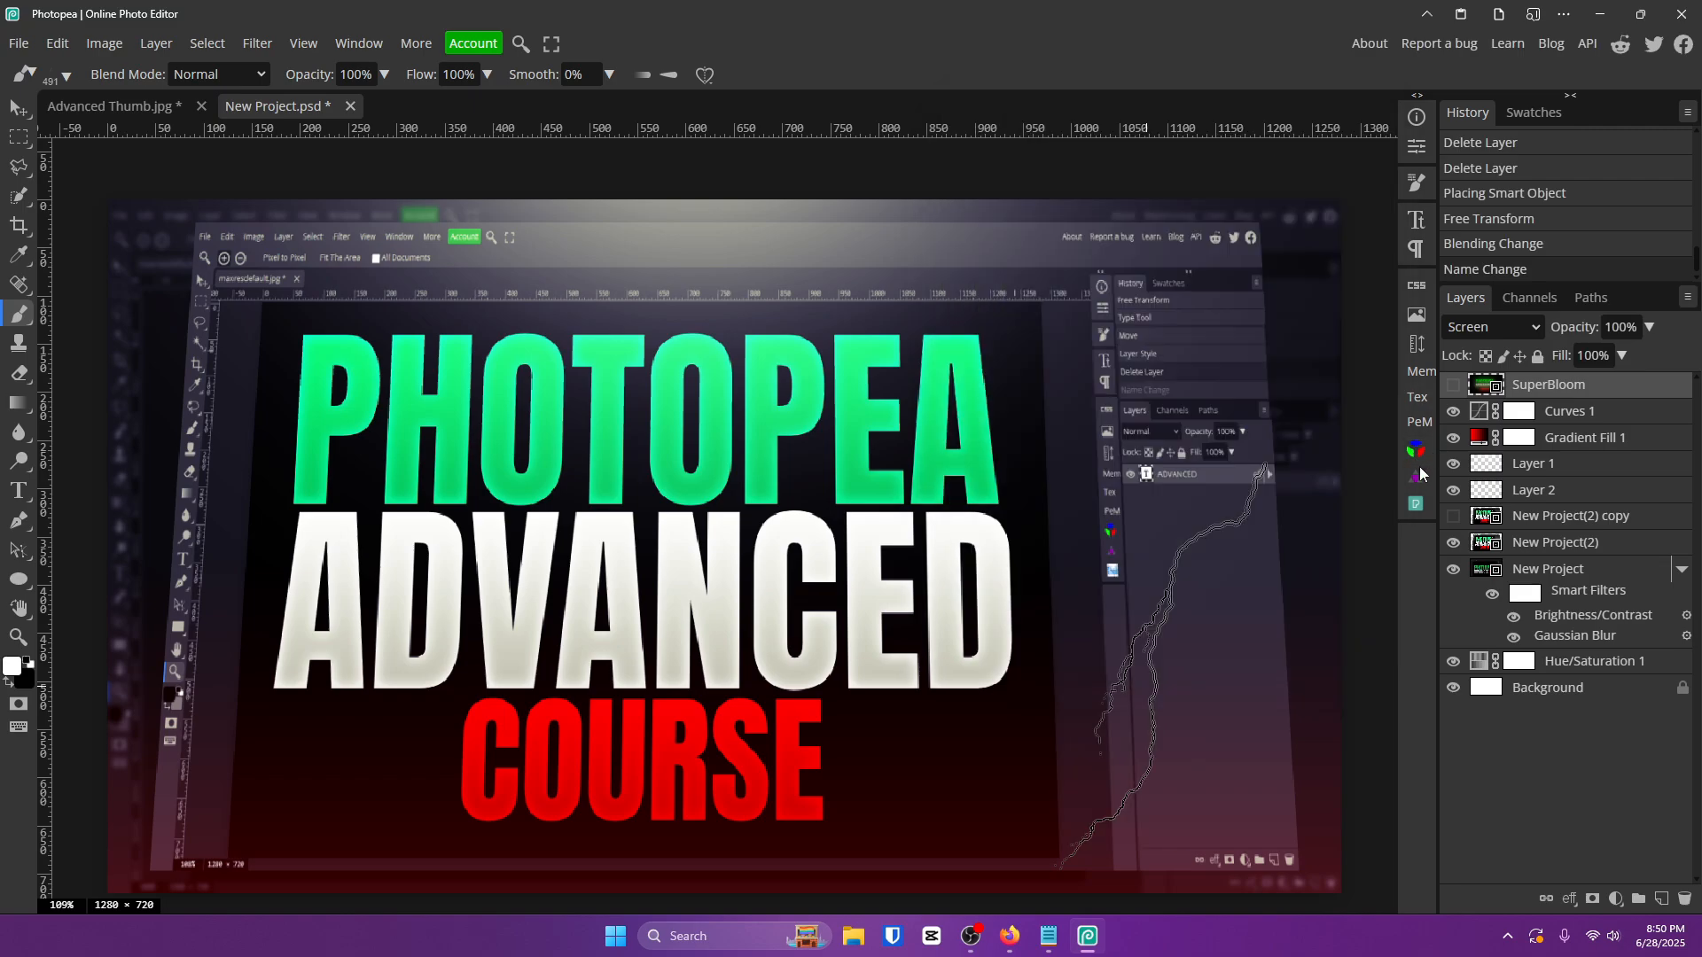
Open the Pexels plugin, try its photo search with filler text and clear the search.
click(1420, 507)
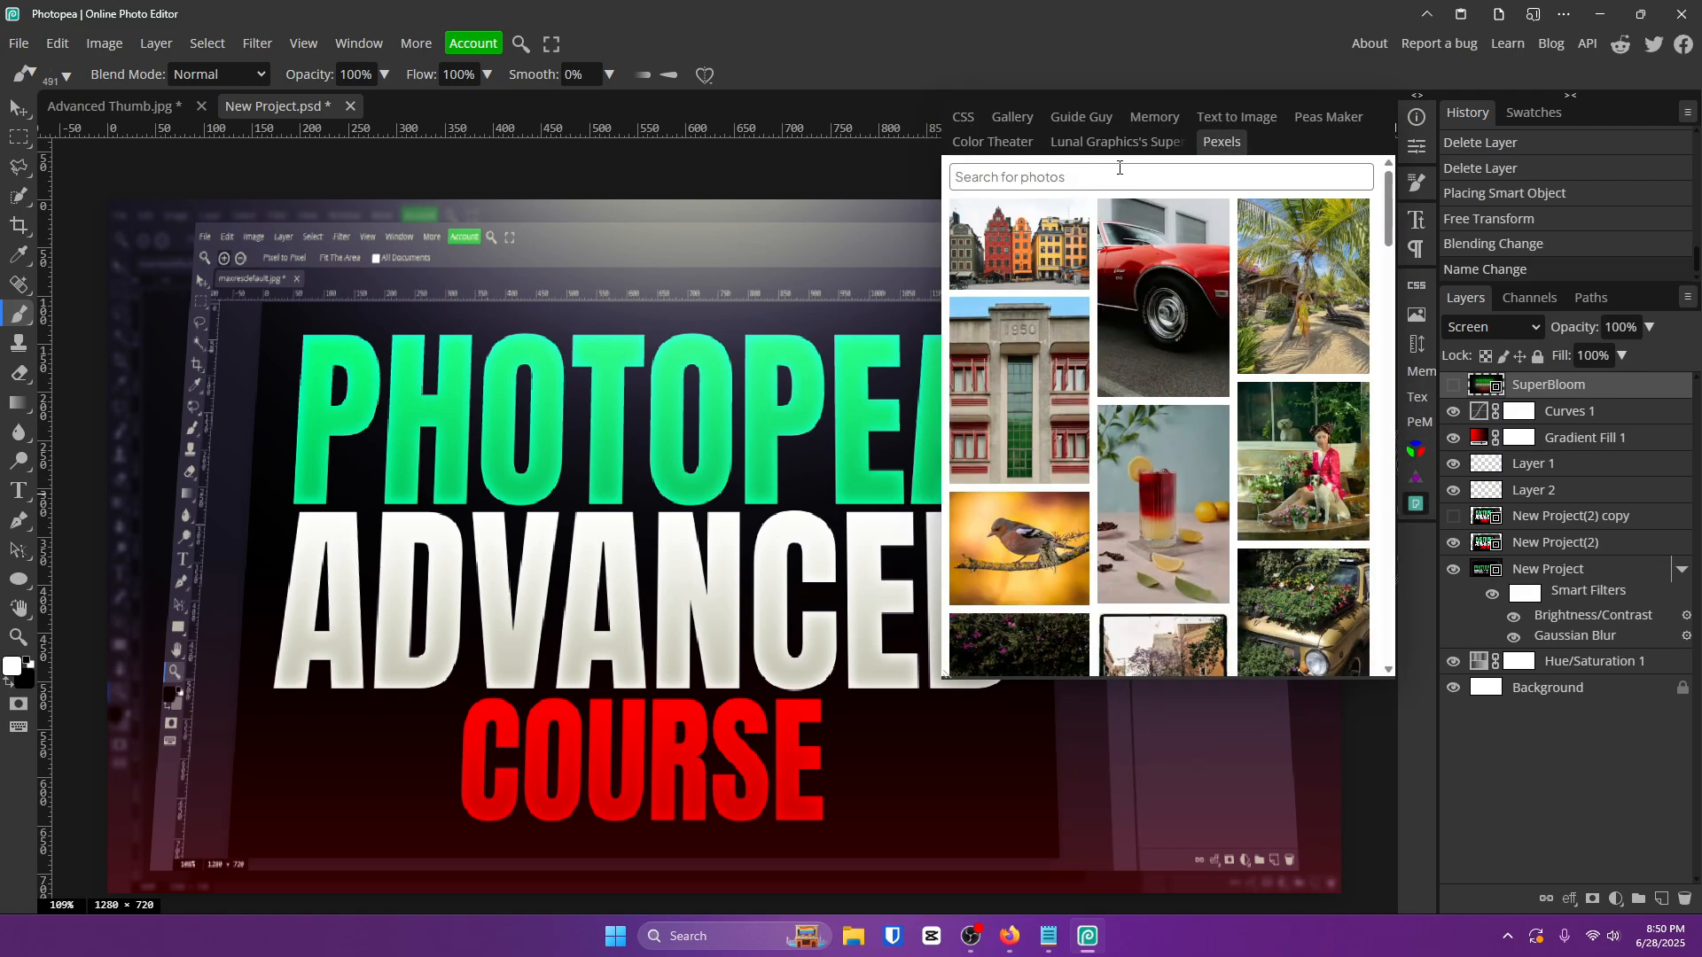
click(1119, 176)
text(adjajadaw)
key(BackSpace)
key(BackSpace)
key(BackSpace)
key(BackSpace)
key(BackSpace)
key(BackSpace)
key(BackSpace)
key(BackSpace)
key(BackSpace)
Add the red classic car photo from Pexels to the document at Double Large size, then delete its layer.
click(1159, 325)
click(1199, 608)
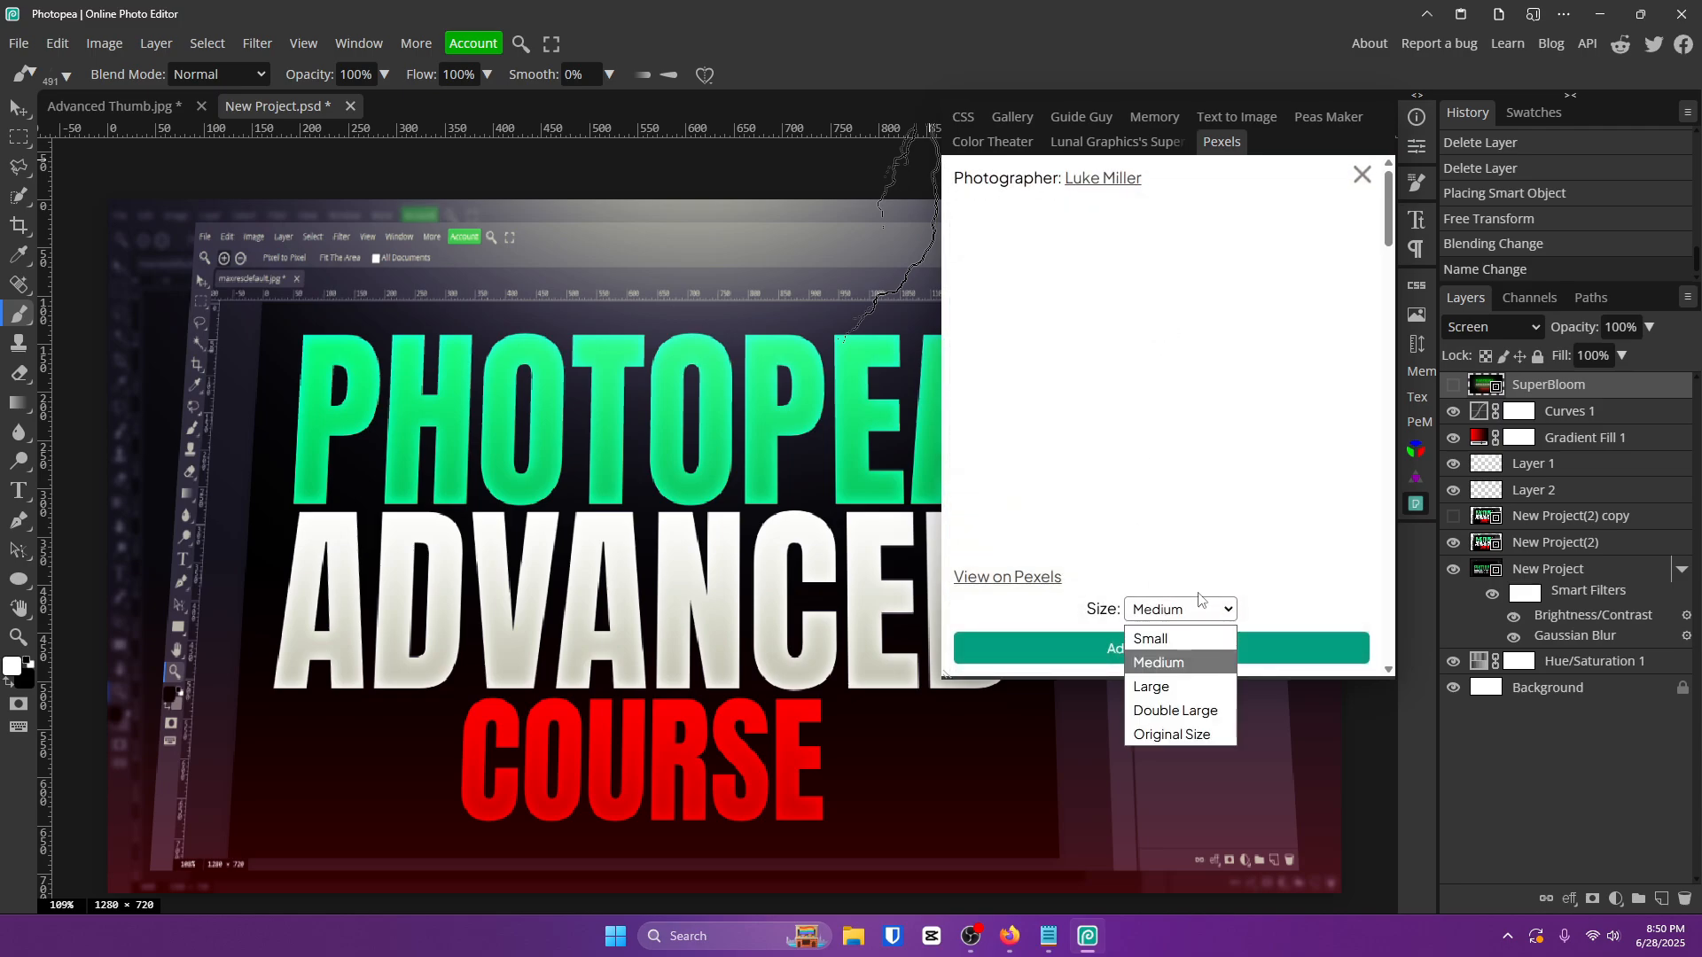
click(1175, 710)
click(1163, 648)
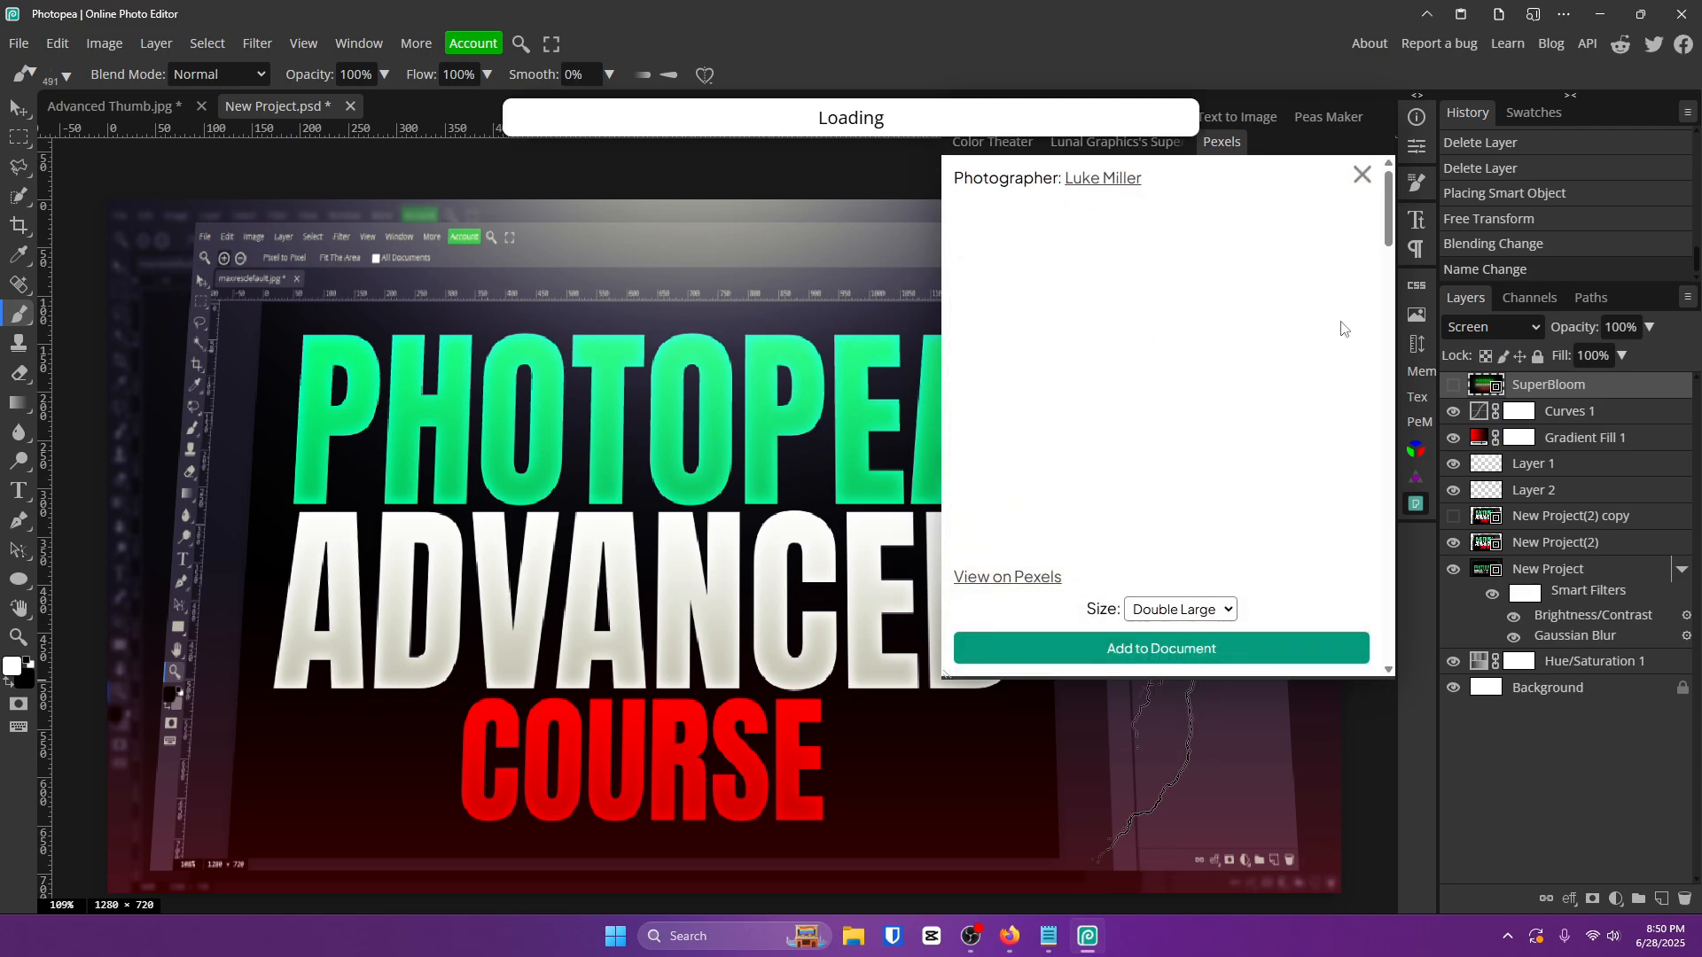
click(1414, 155)
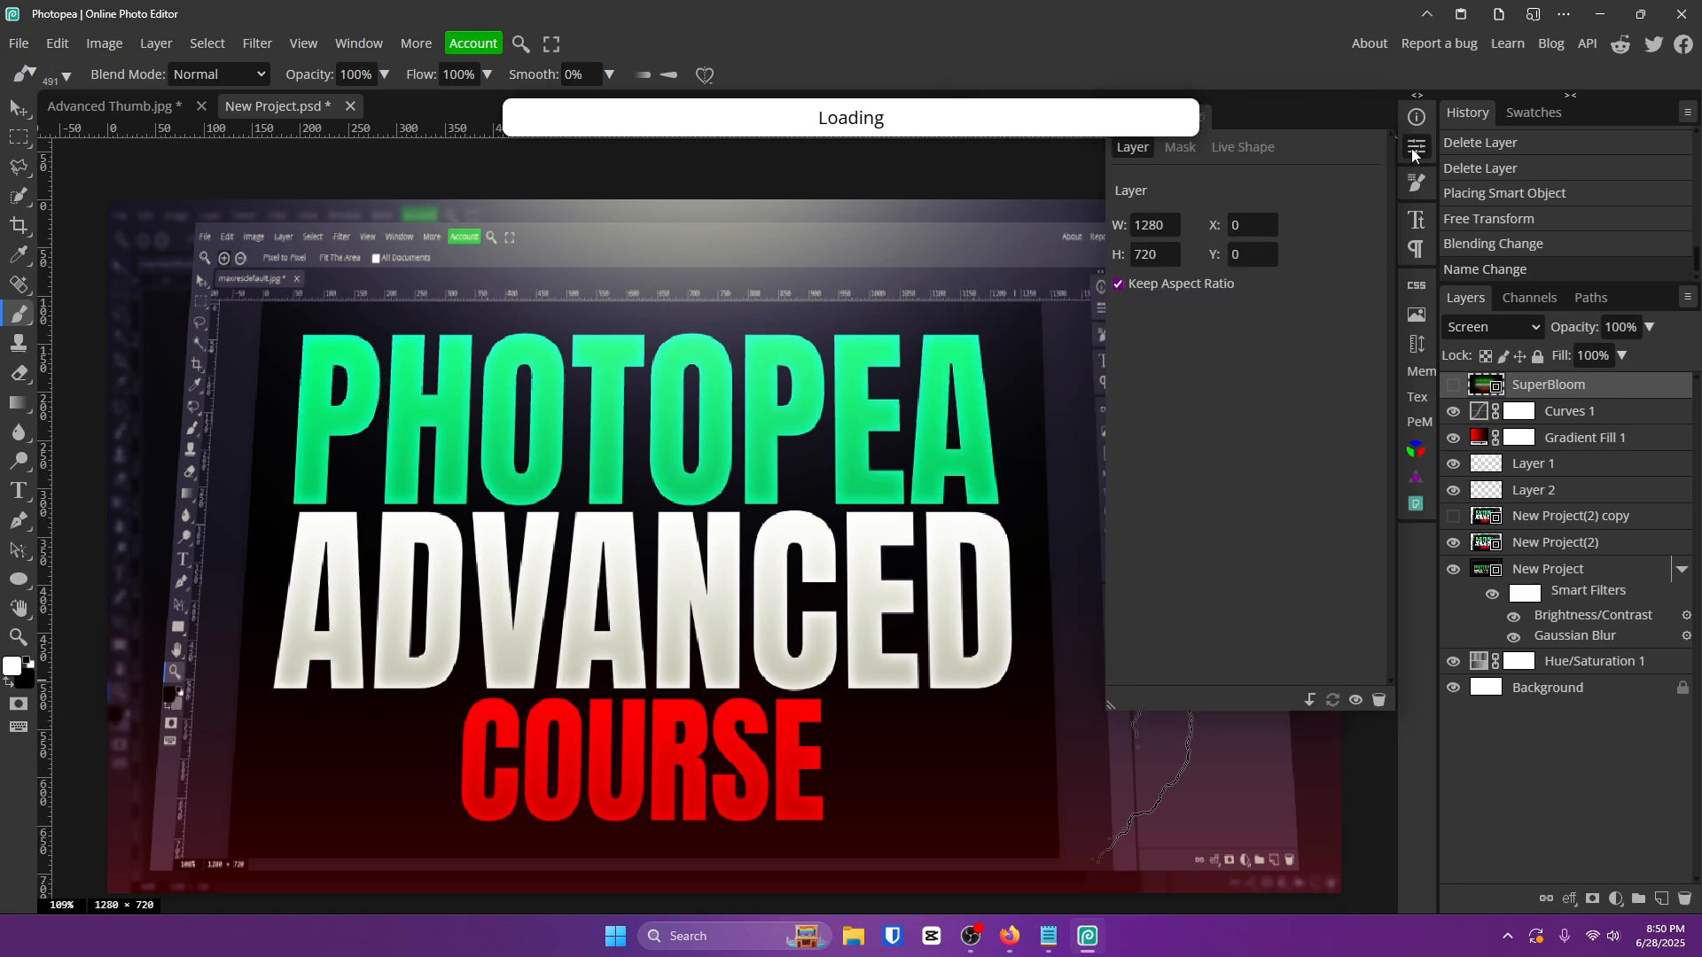
click(1414, 155)
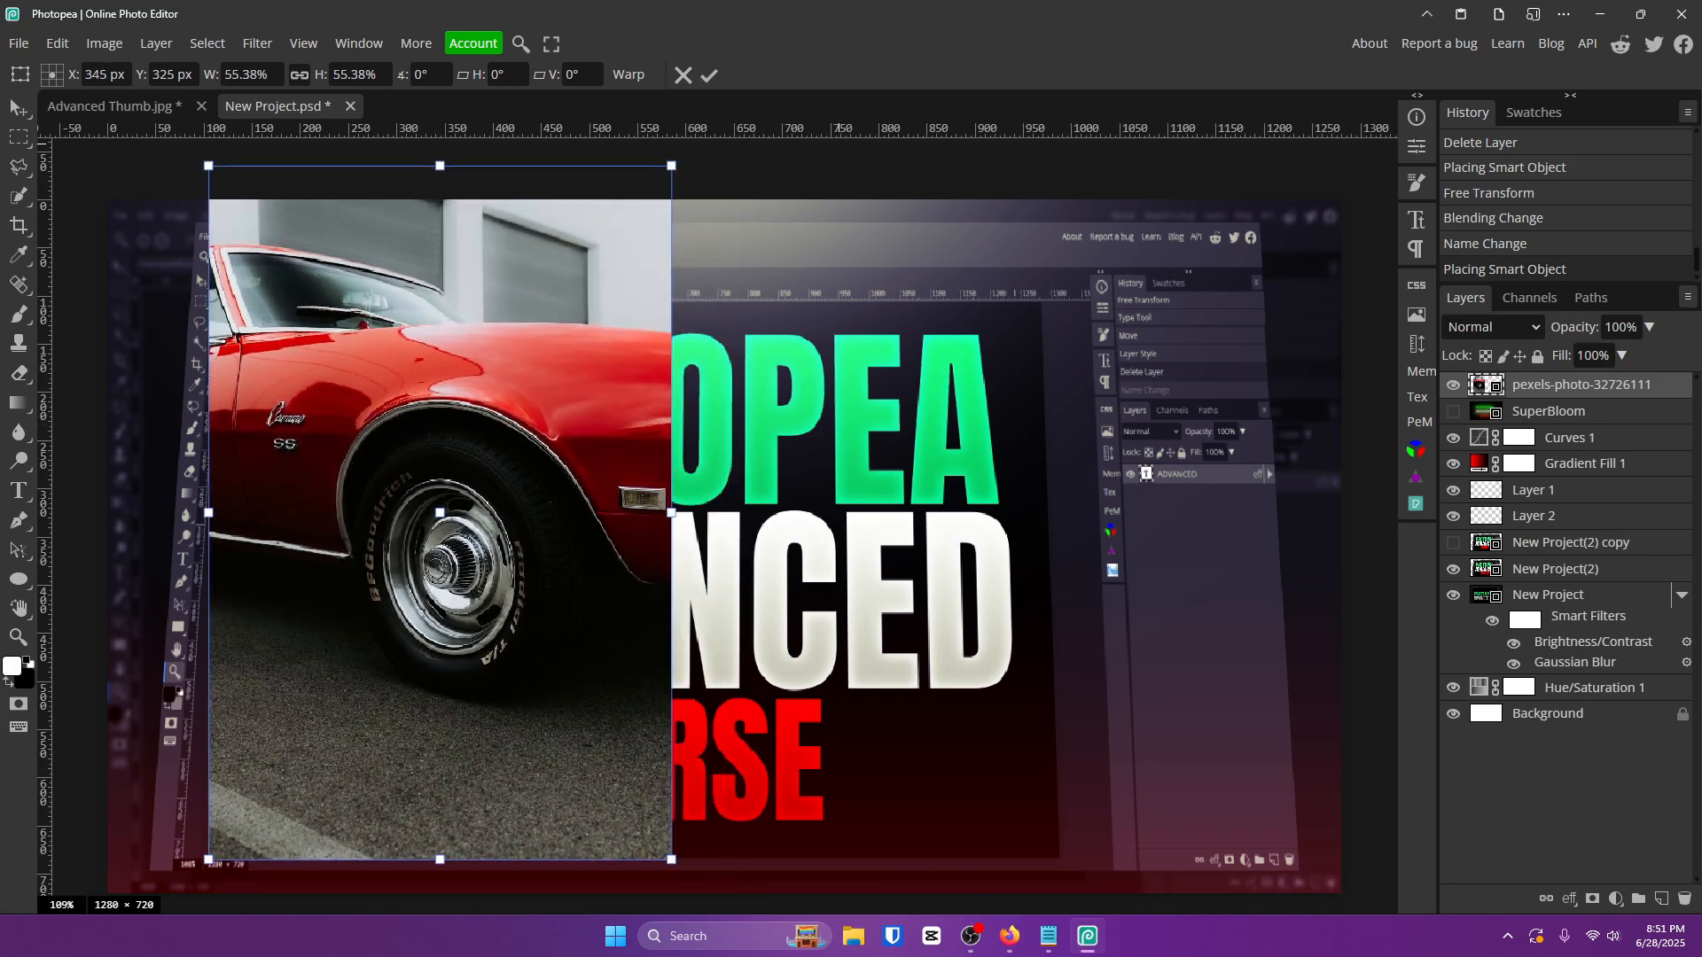
key(Return)
key(Delete)
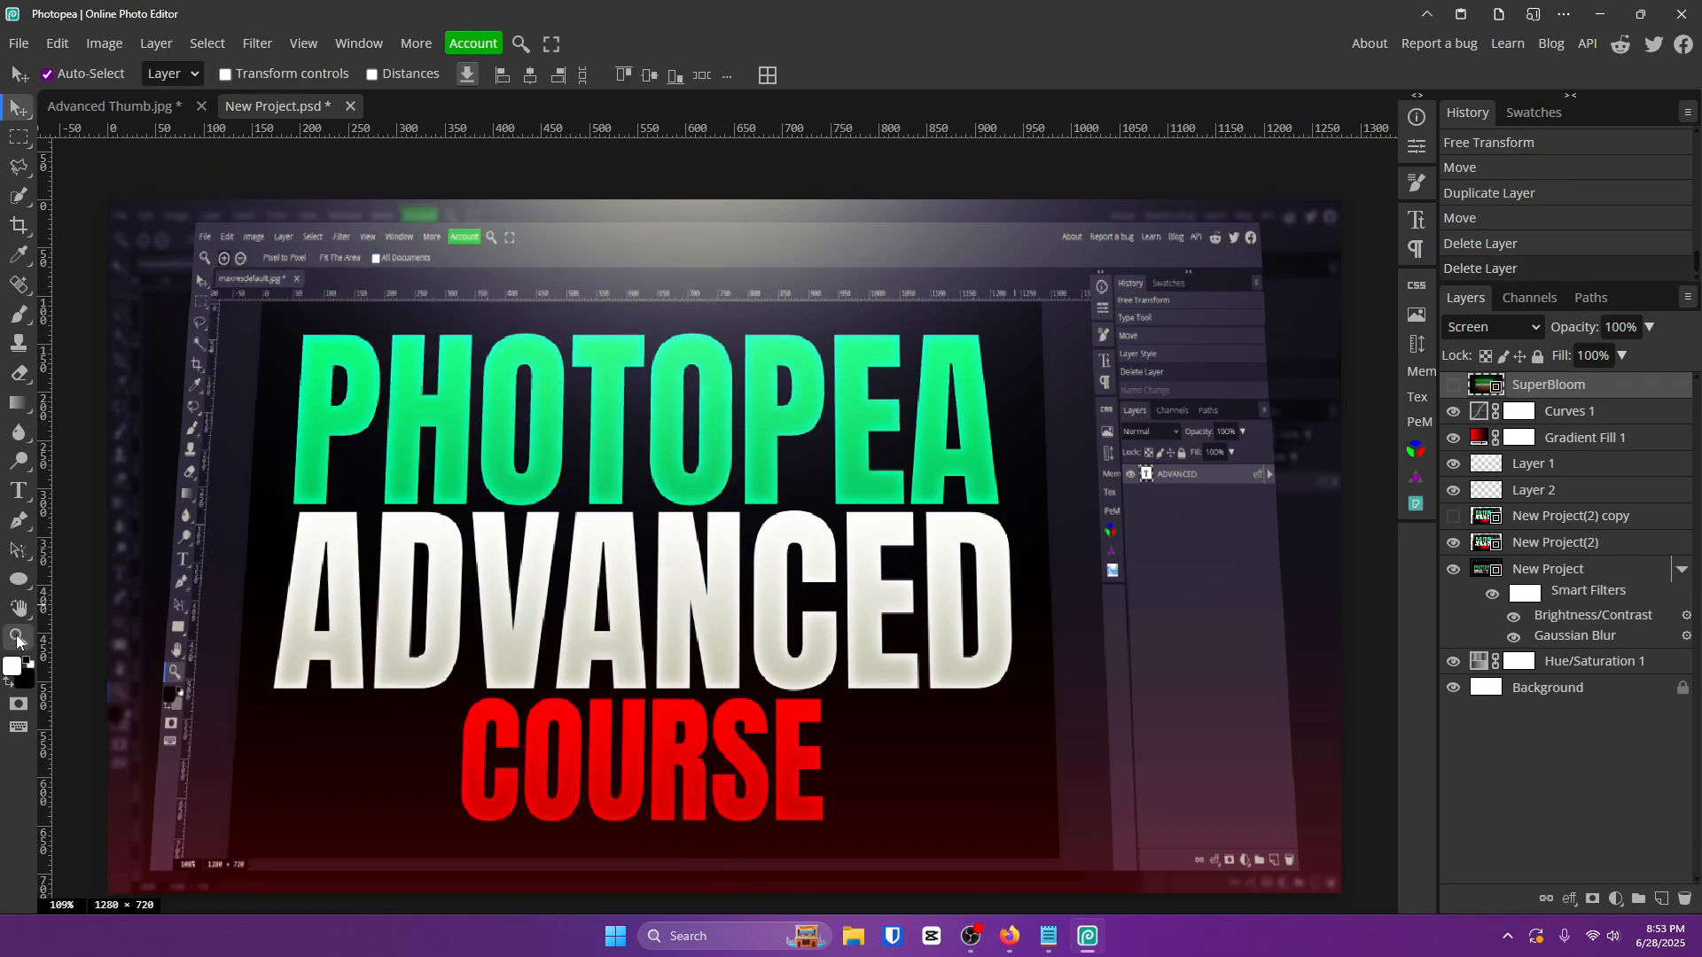
Zoom out to about 27% to view the thumbnail at a small size.
key(z)
scroll(685, 380, down, 5)
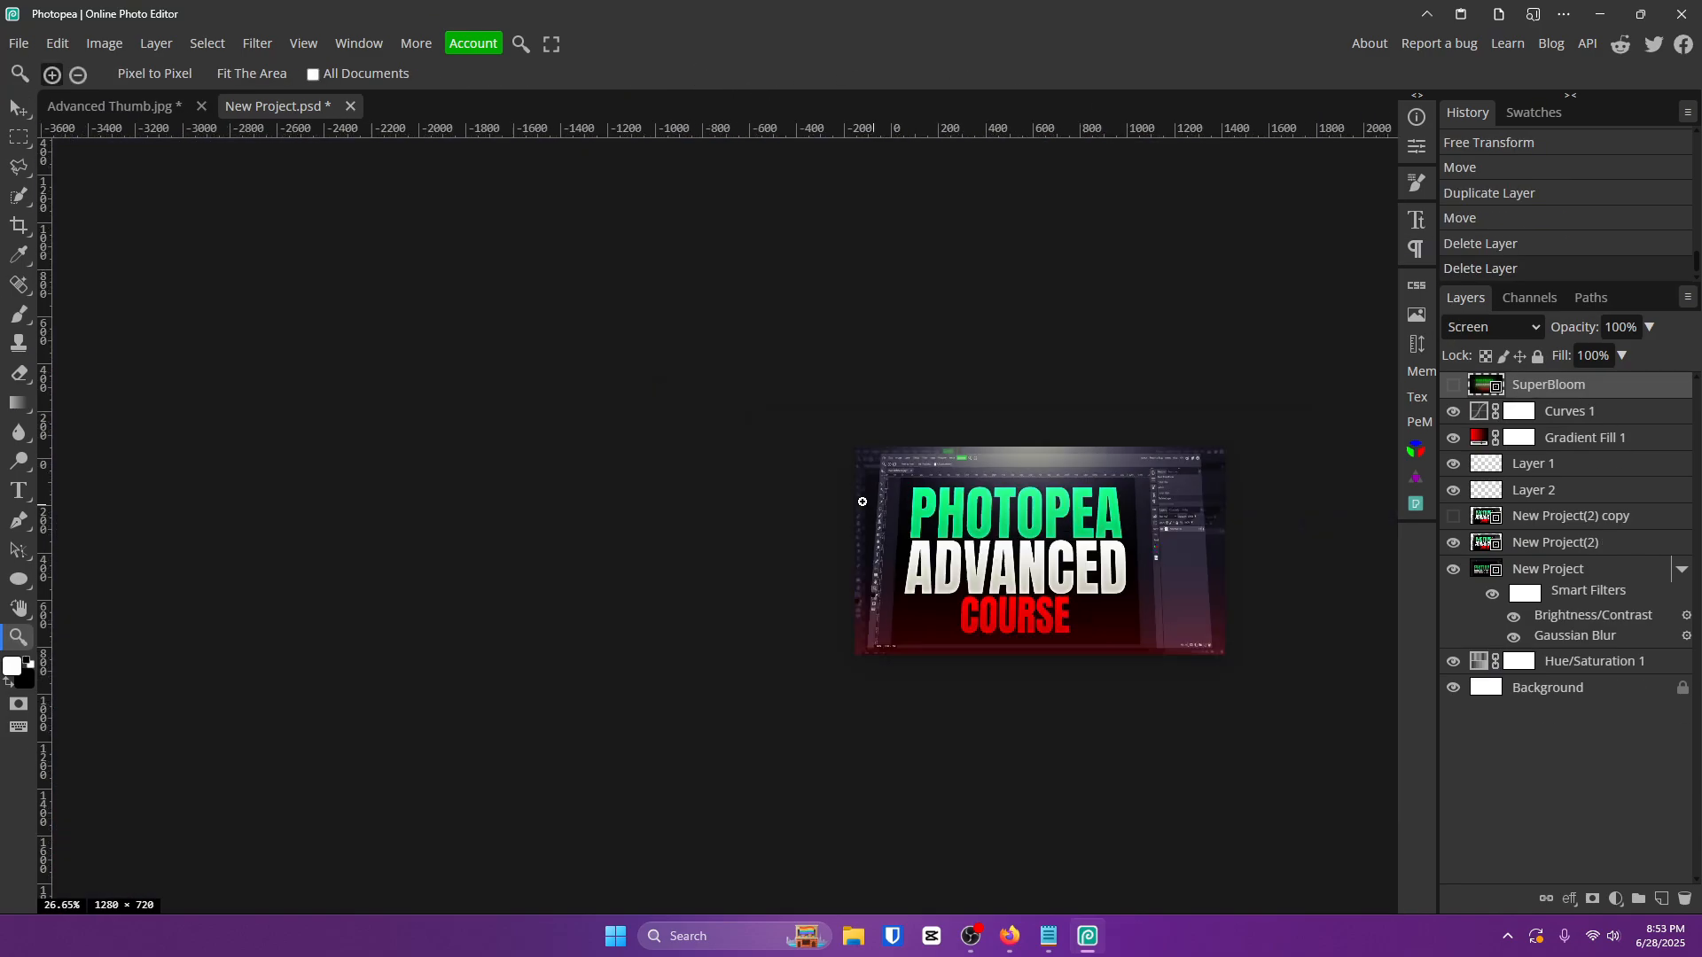
Examine how the thumbnail and its text read at very small and large zoom levels, finishing with the whole image in view.
scroll(1189, 515, up, 4)
scroll(1188, 515, up, 9)
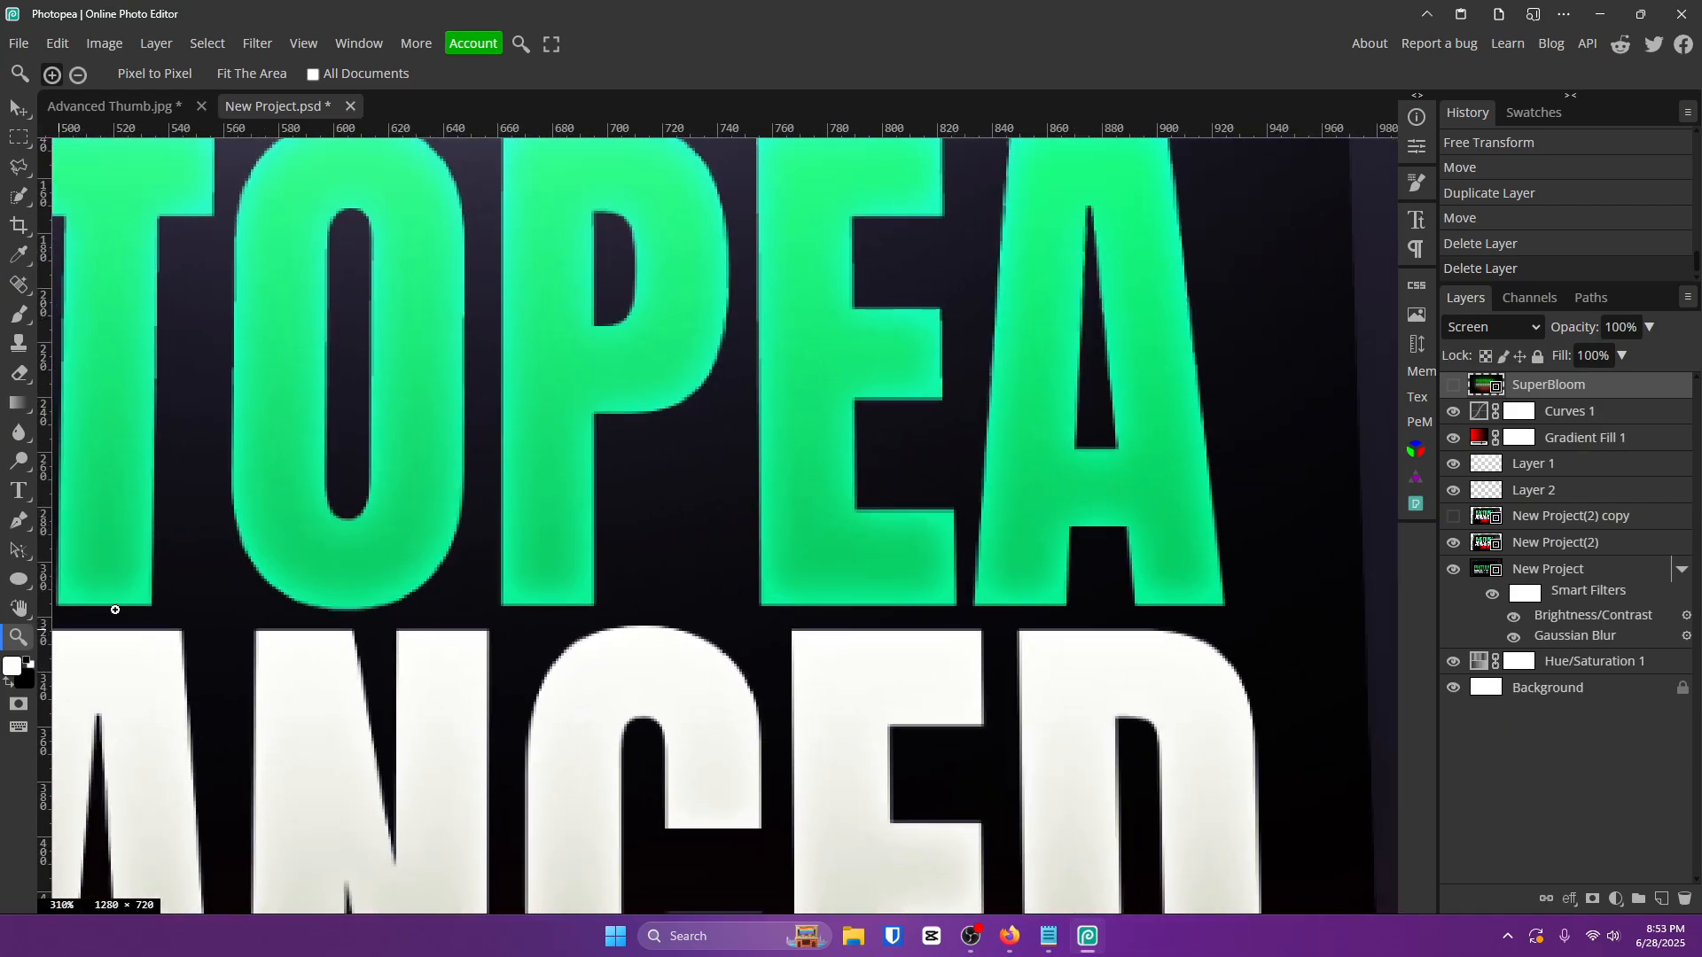
scroll(437, 622, down, 3)
scroll(680, 460, down, 8)
scroll(680, 460, up, 5)
scroll(603, 441, down, 5)
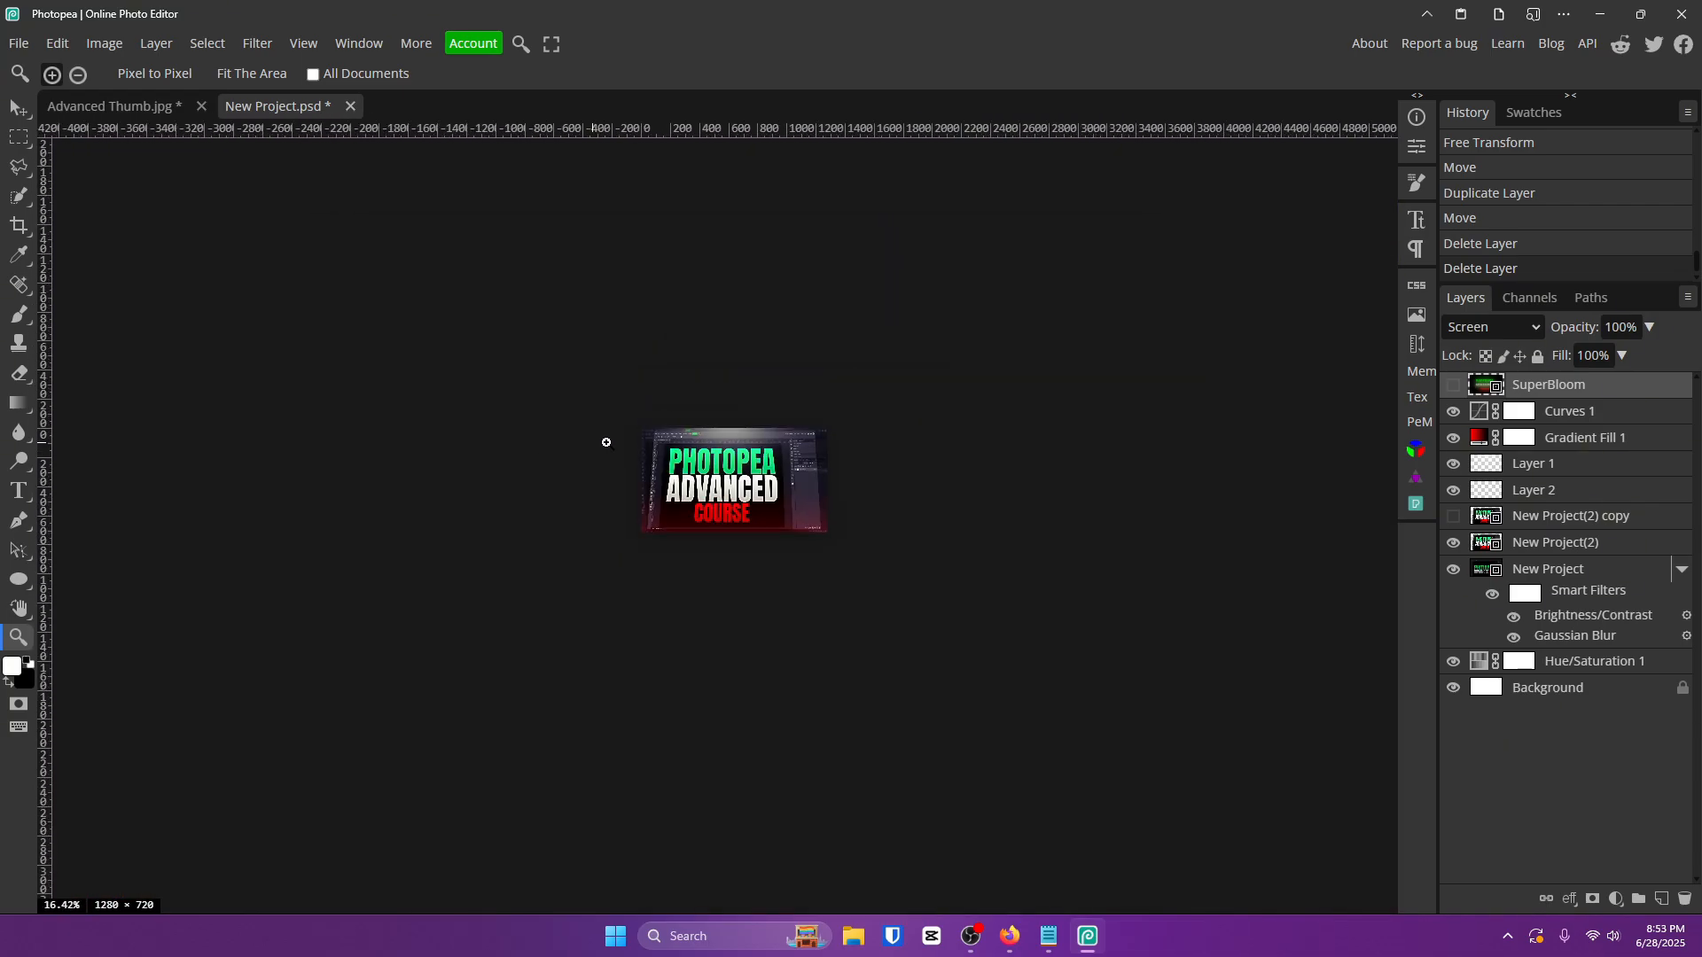
scroll(975, 471, up, 4)
scroll(975, 471, down, 6)
scroll(1170, 528, up, 8)
scroll(486, 330, down, 5)
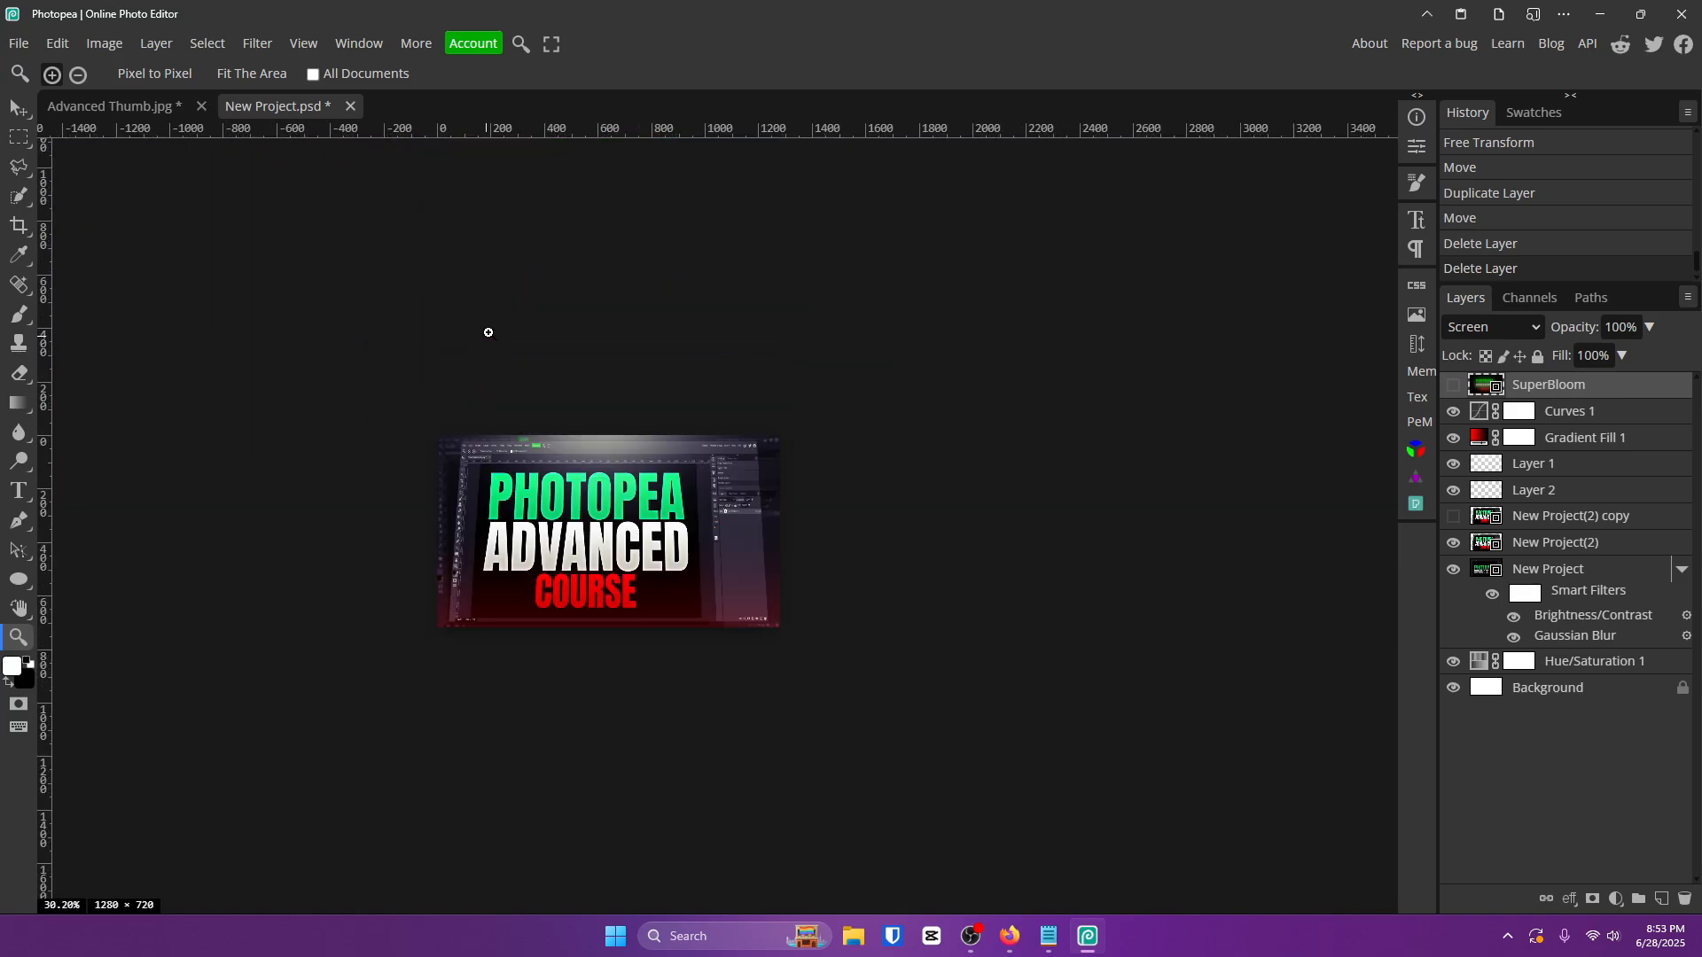
scroll(574, 413, up, 3)
scroll(574, 412, up, 4)
scroll(570, 467, down, 6)
scroll(756, 426, up, 3)
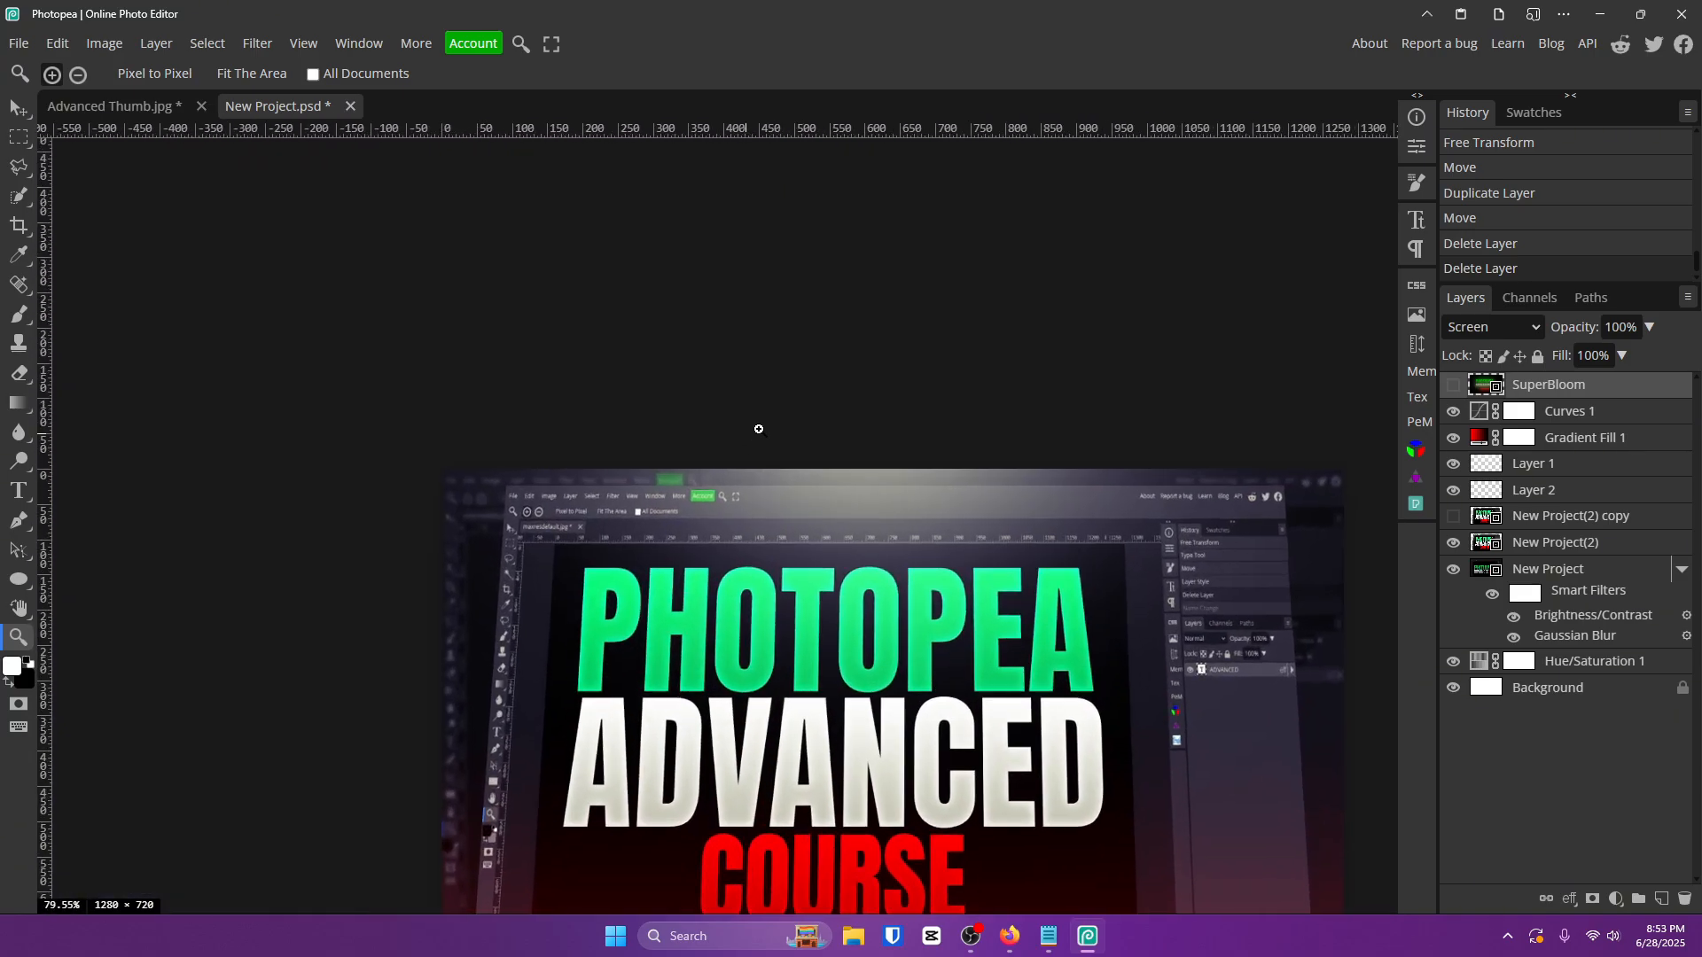
click(232, 78)
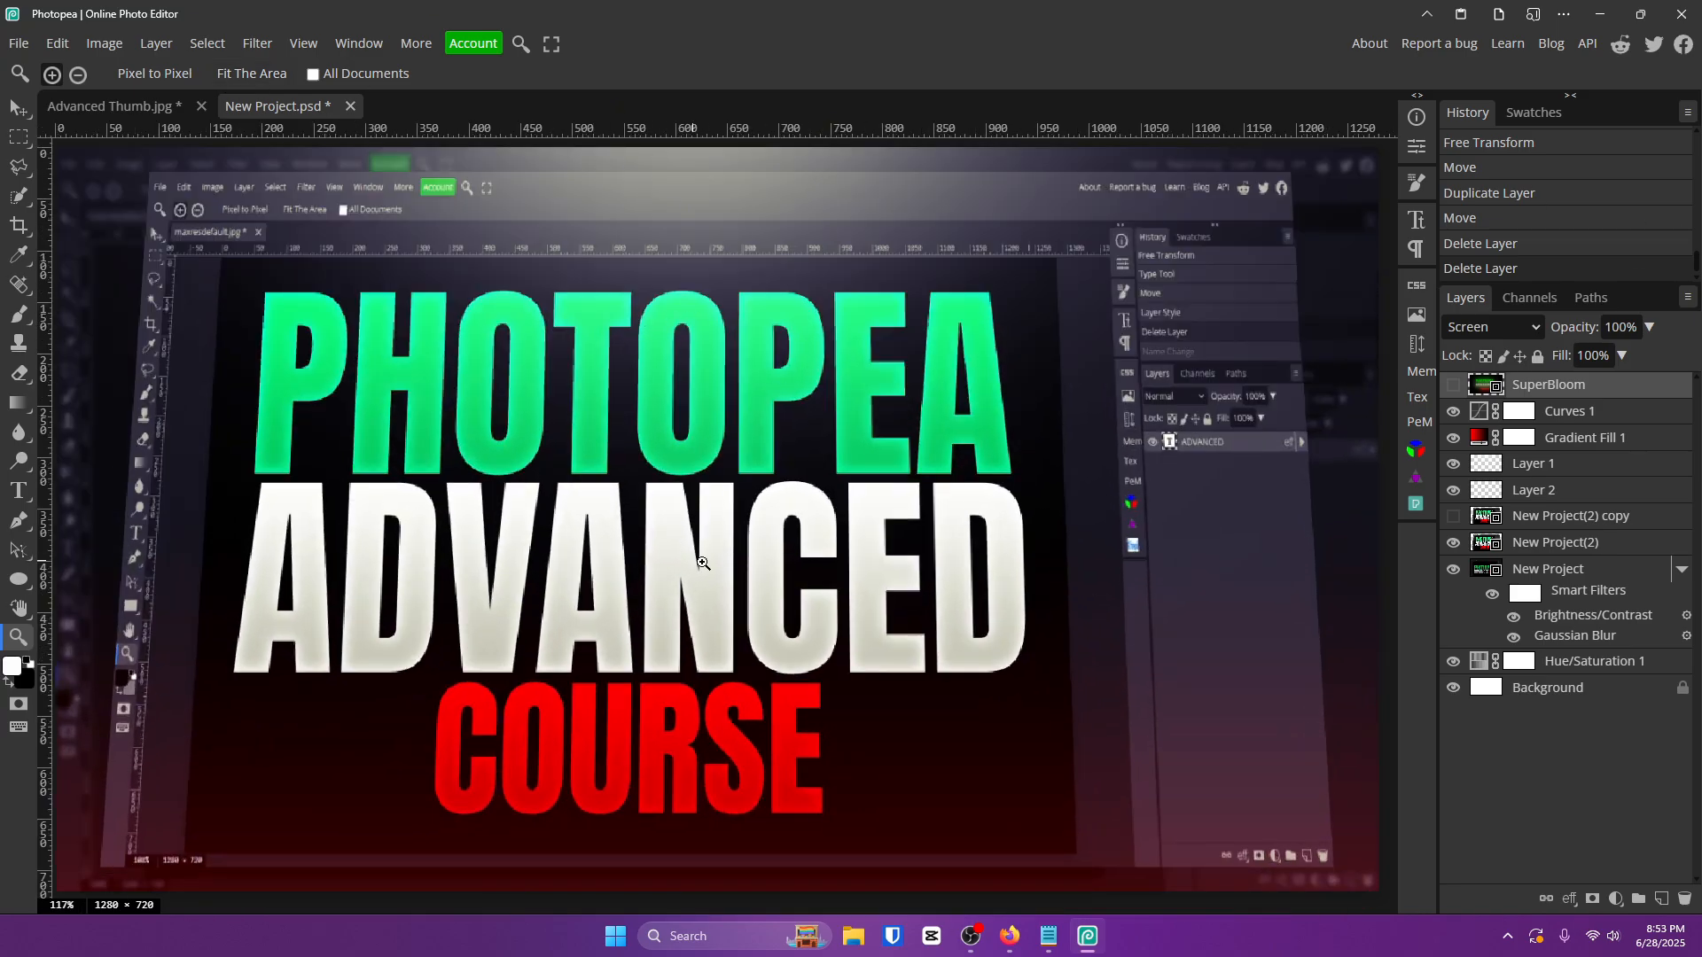
scroll(450, 463, down, 1)
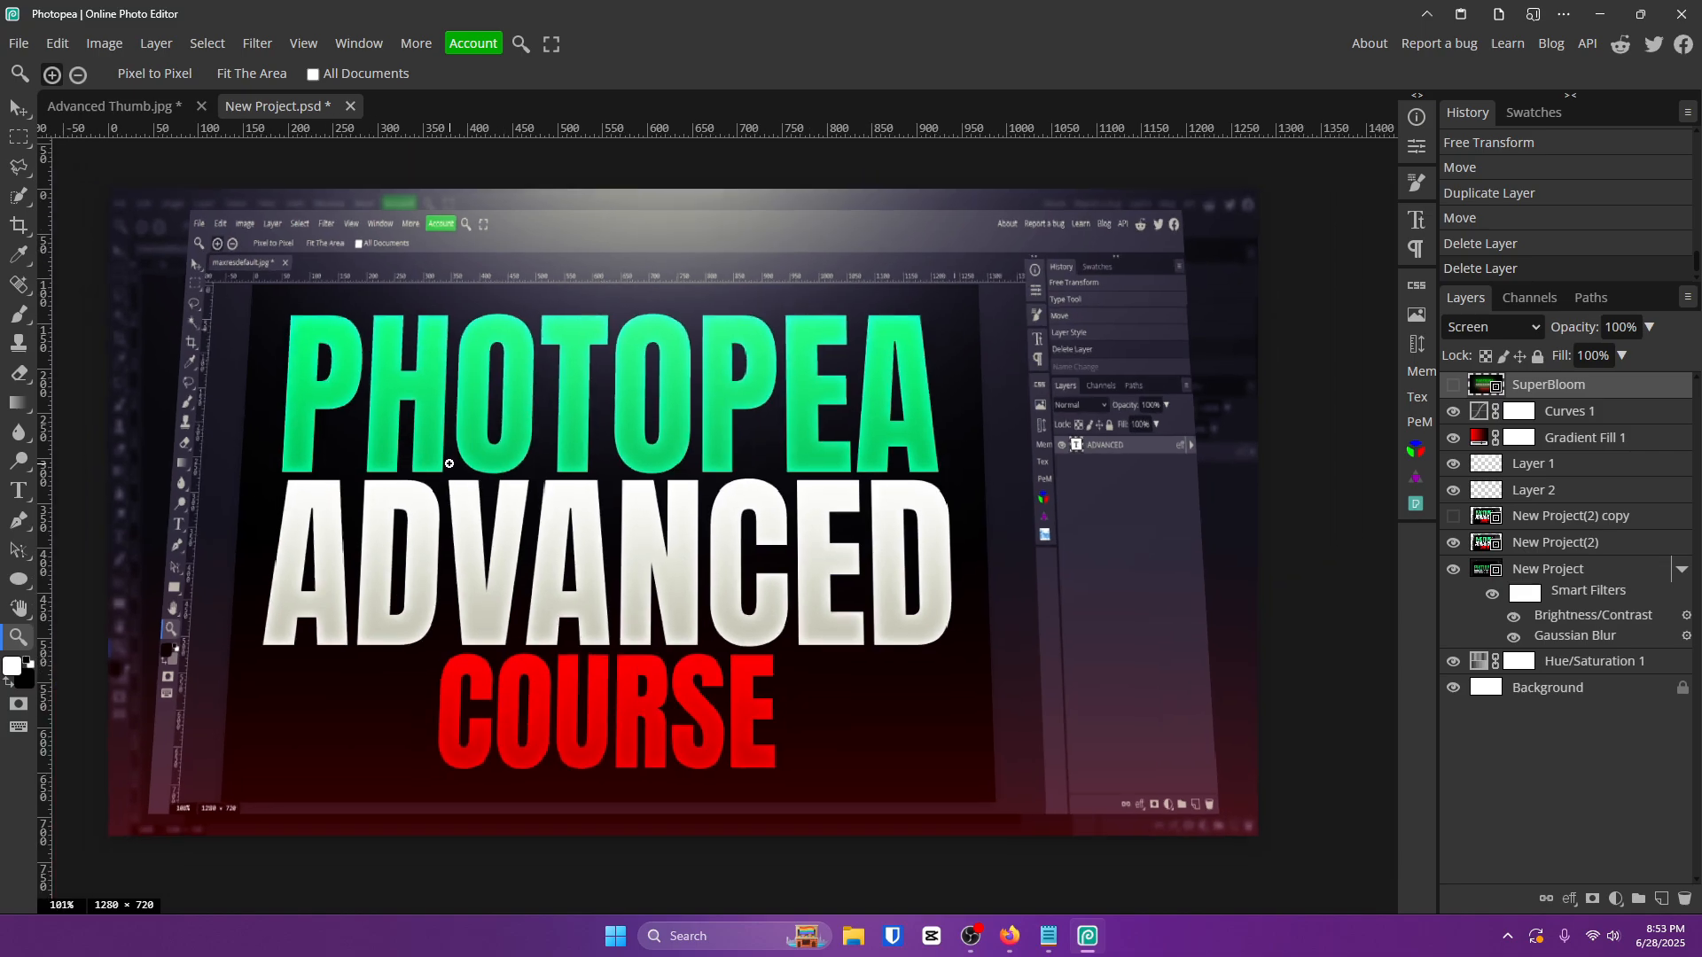
Add a horizontal guide through the PHOTOPEA text and a vertical guide through the word's first O.
click(18, 490)
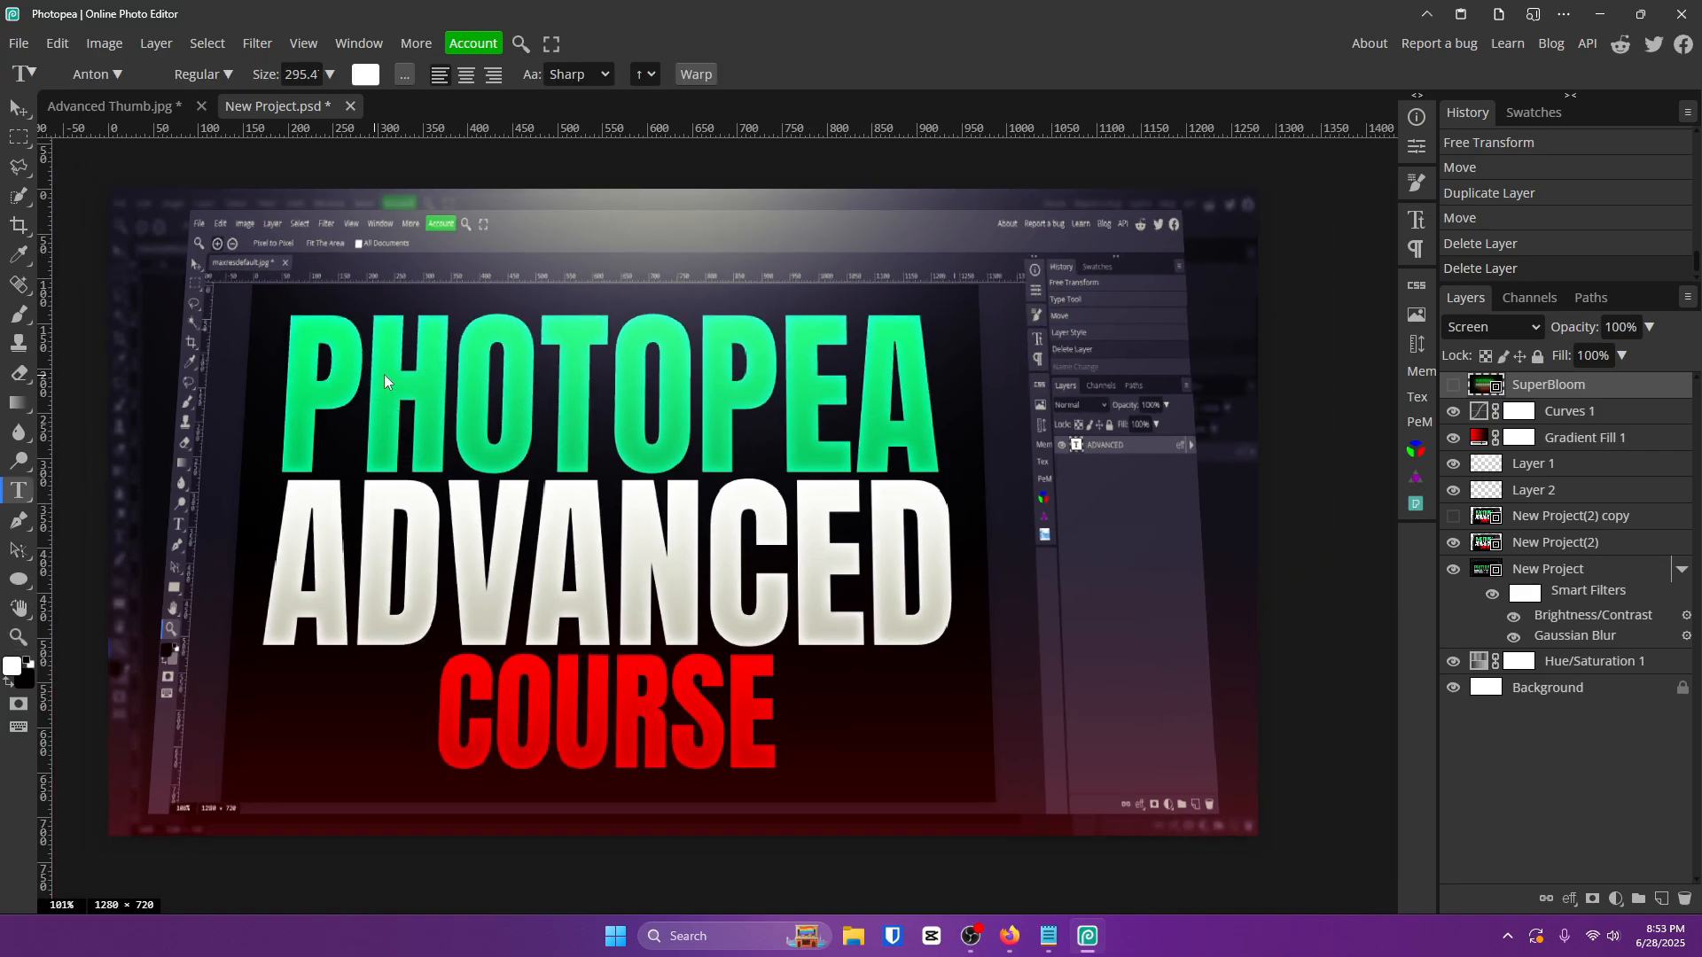
drag(252, 135, 237, 402)
drag(44, 518, 503, 405)
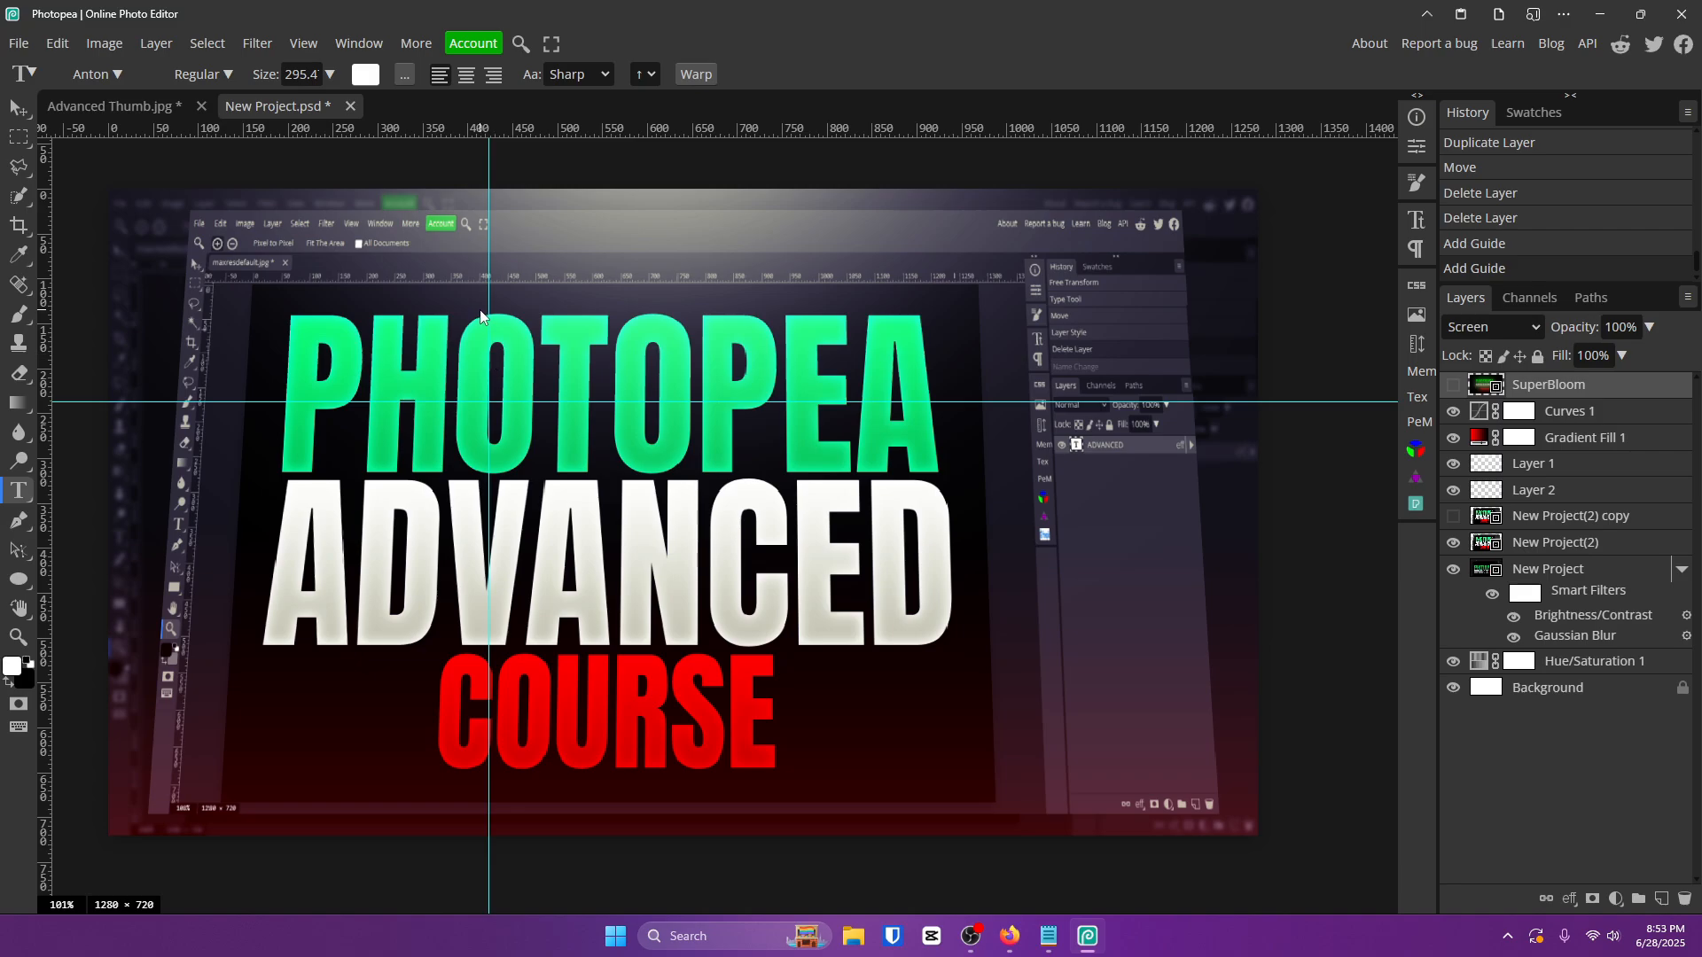
Hide the rulers and discard the stray empty text layer.
click(419, 317)
click(416, 43)
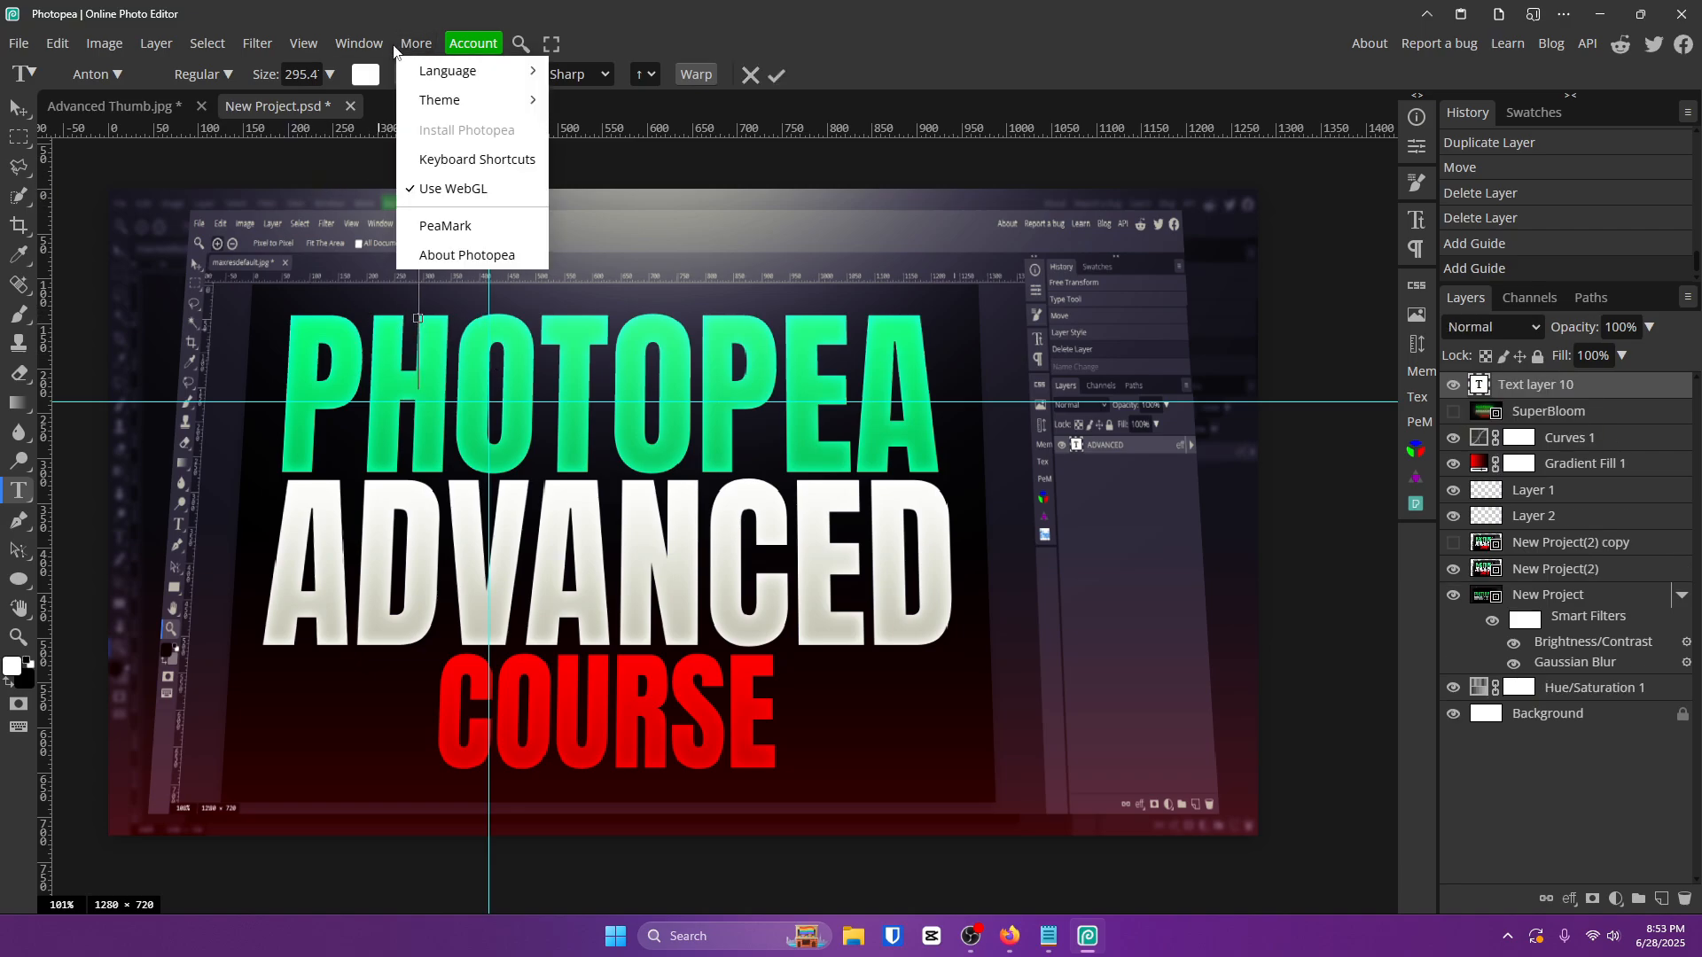
mouse_move(303, 44)
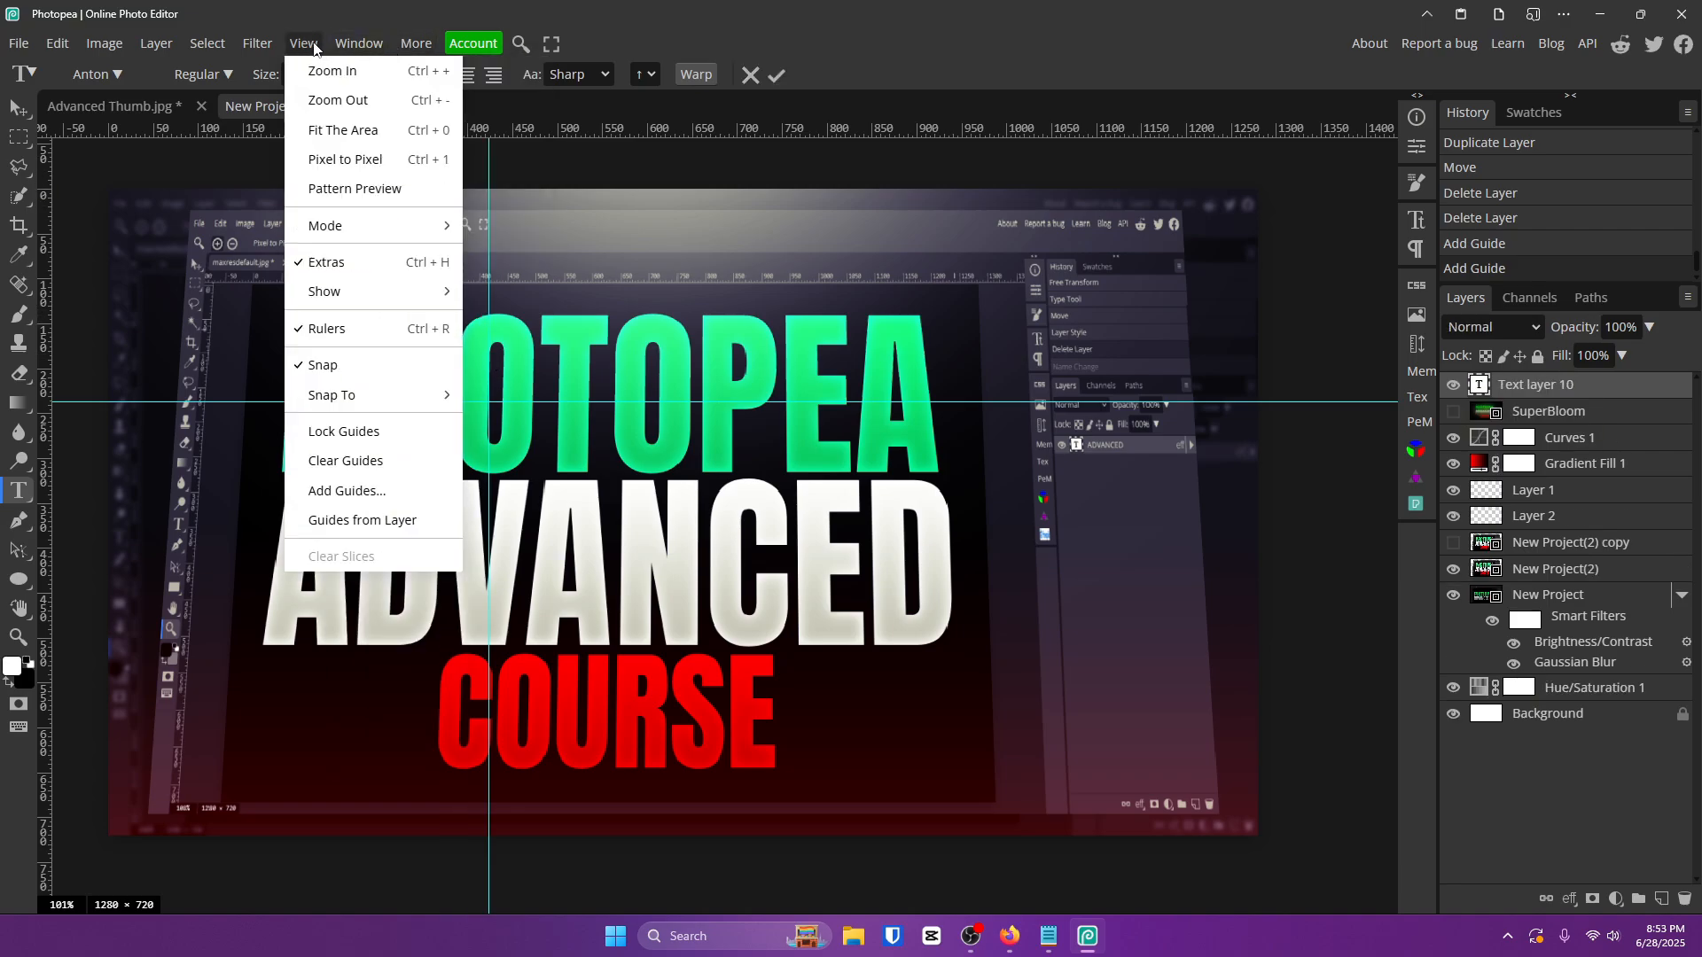
click(347, 329)
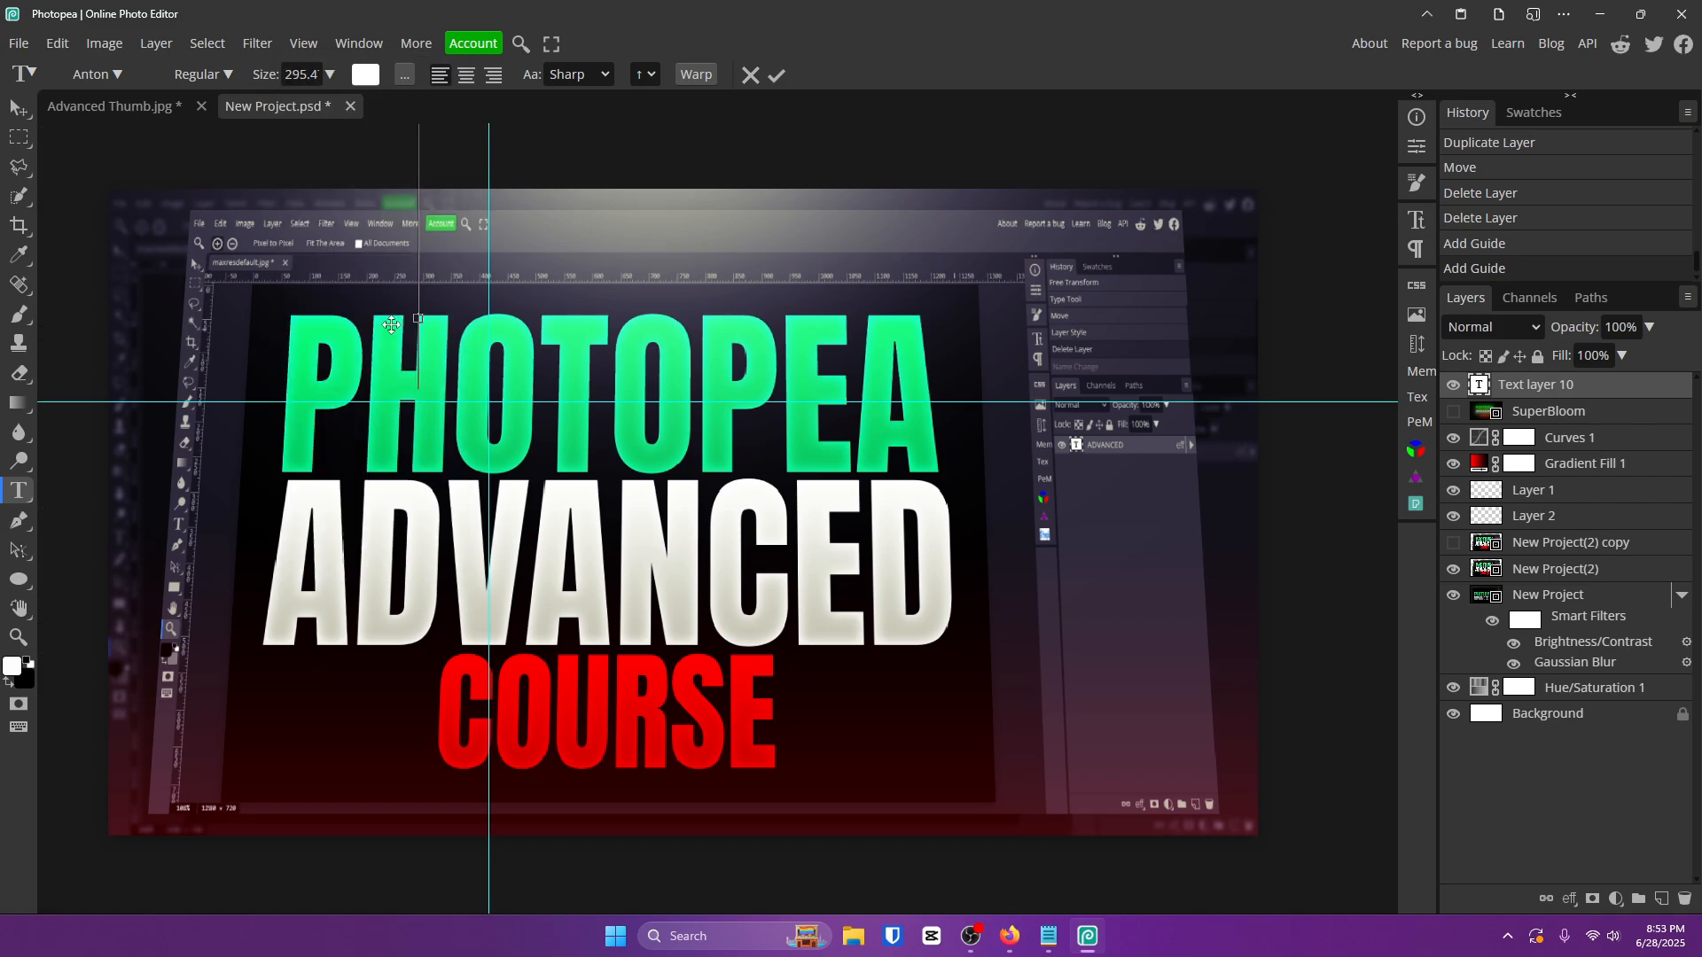
click(743, 76)
Show the rulers again and add another horizontal guide just above the PHOTOPEA text, cancelling any stray text layer.
click(303, 43)
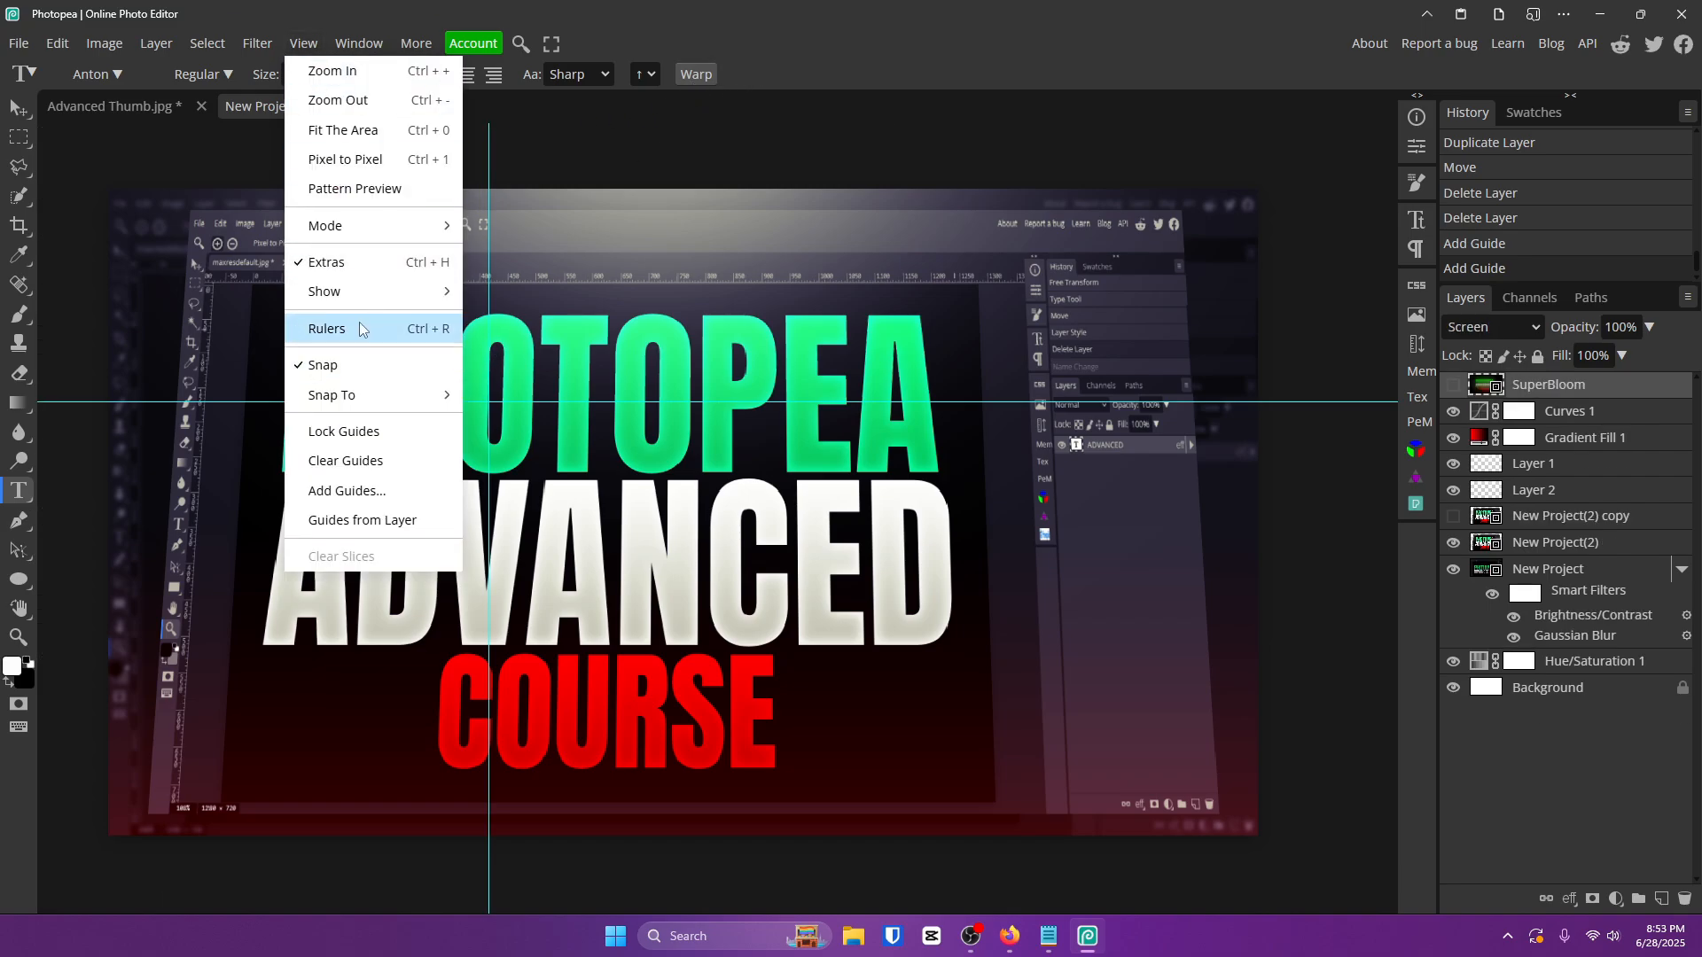
click(359, 326)
drag(601, 125, 496, 291)
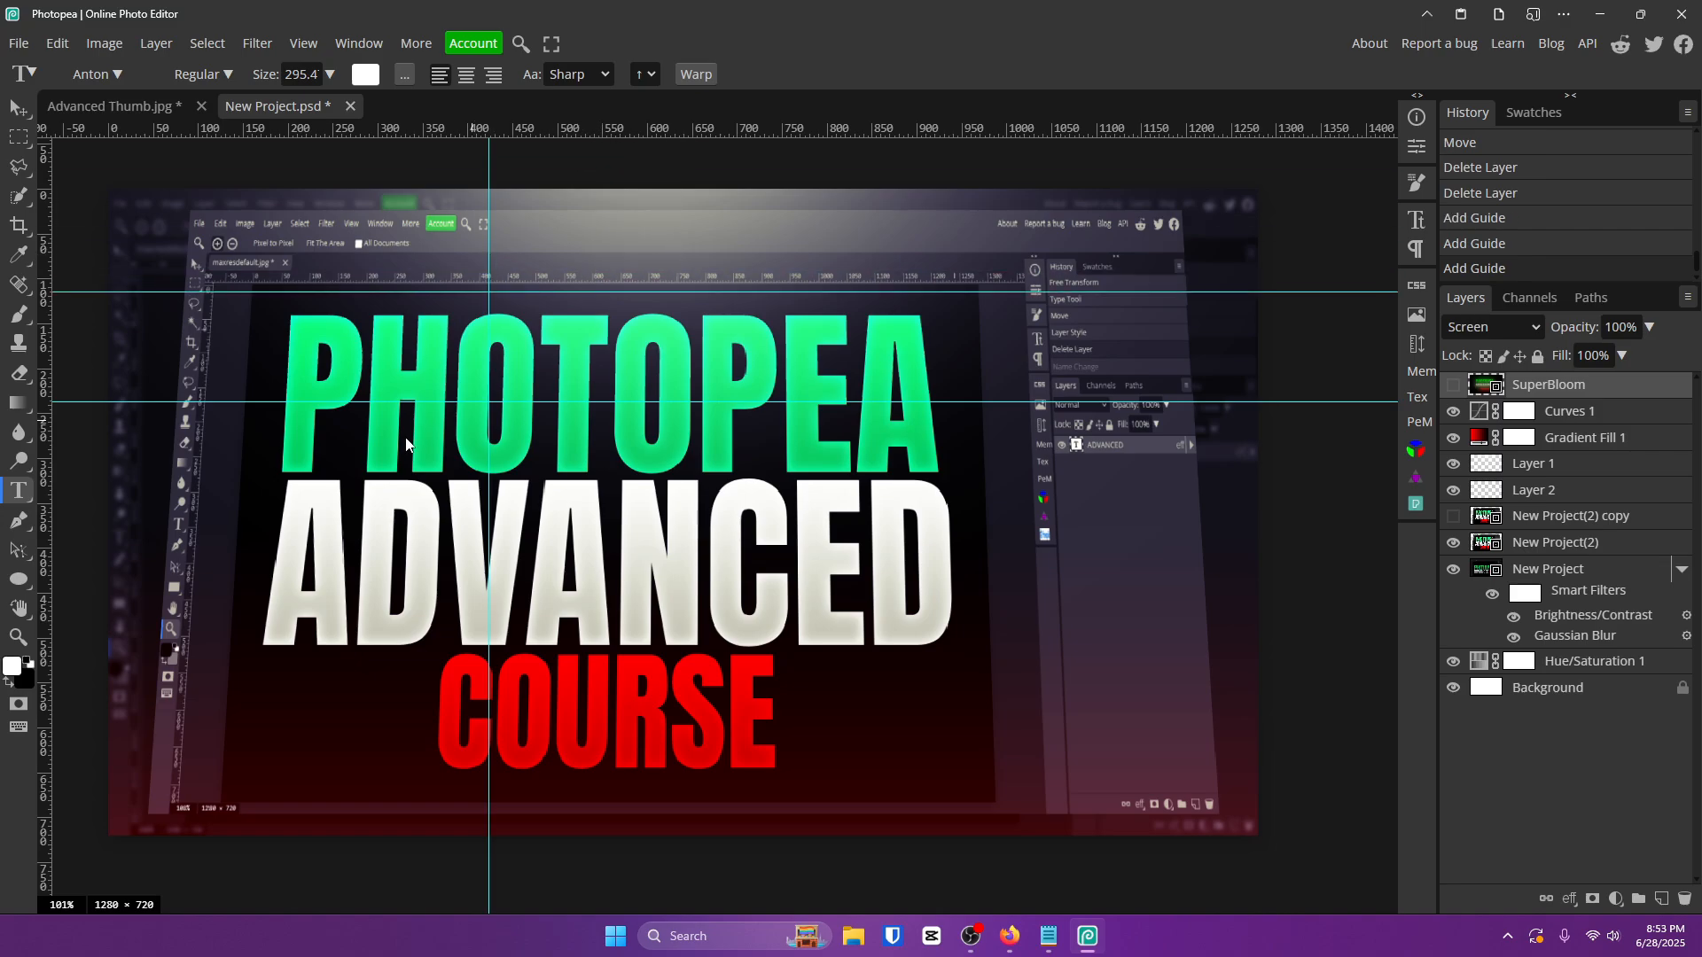
click(514, 290)
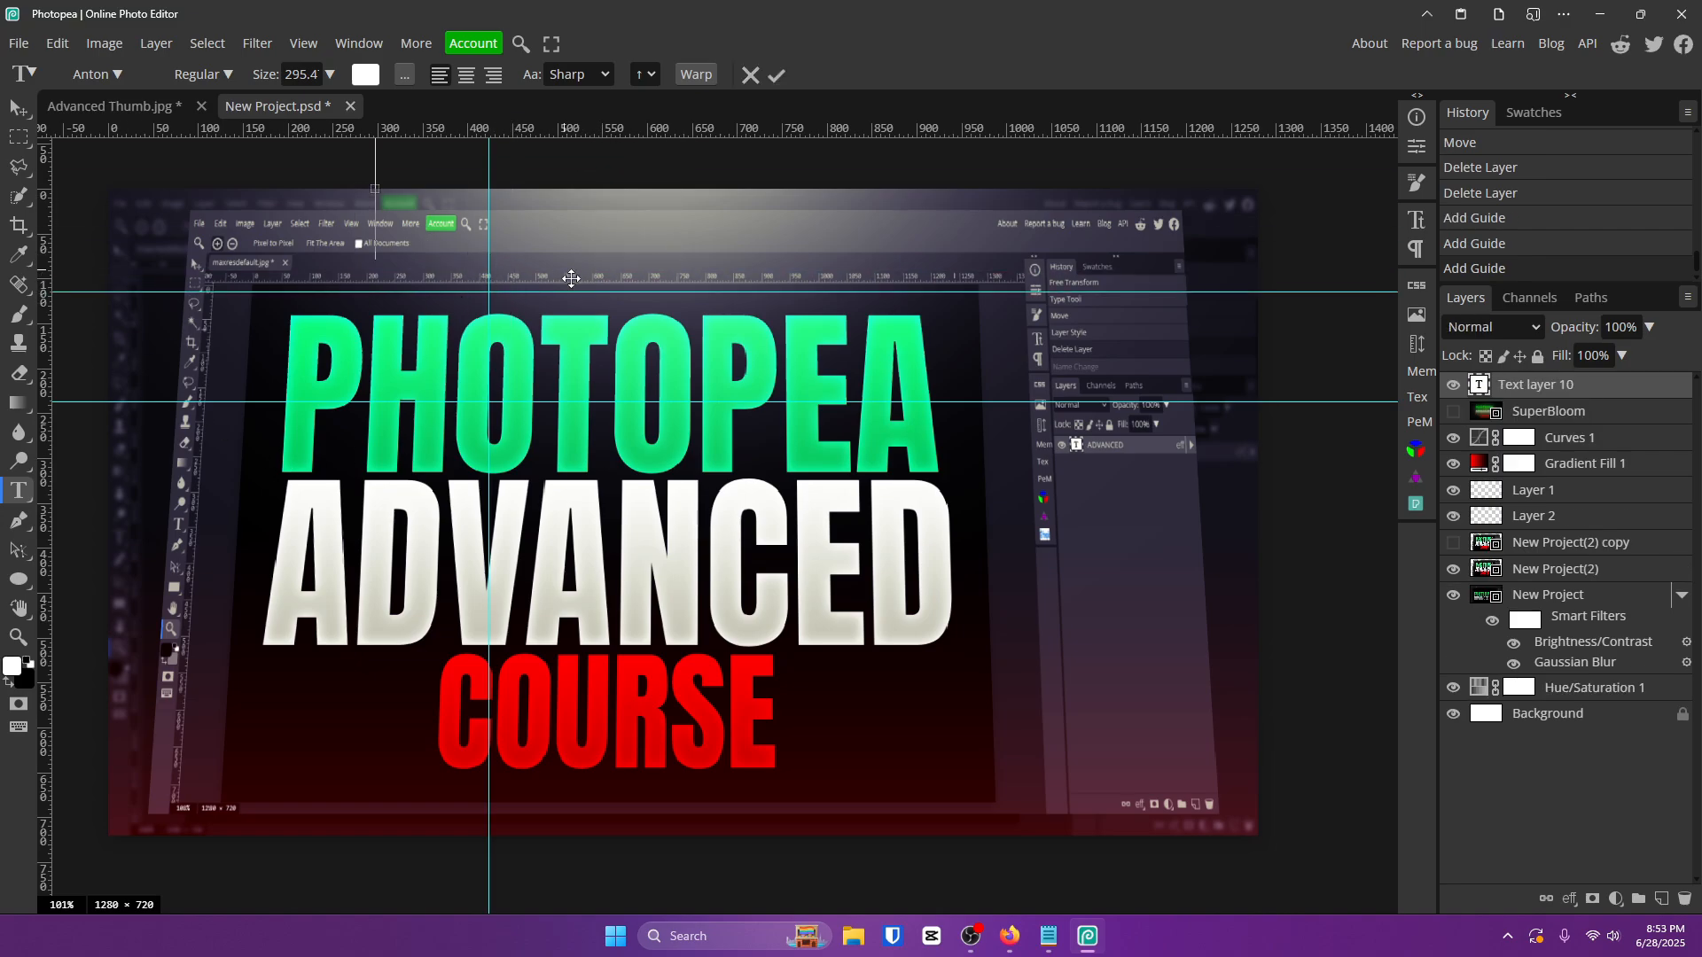
click(745, 78)
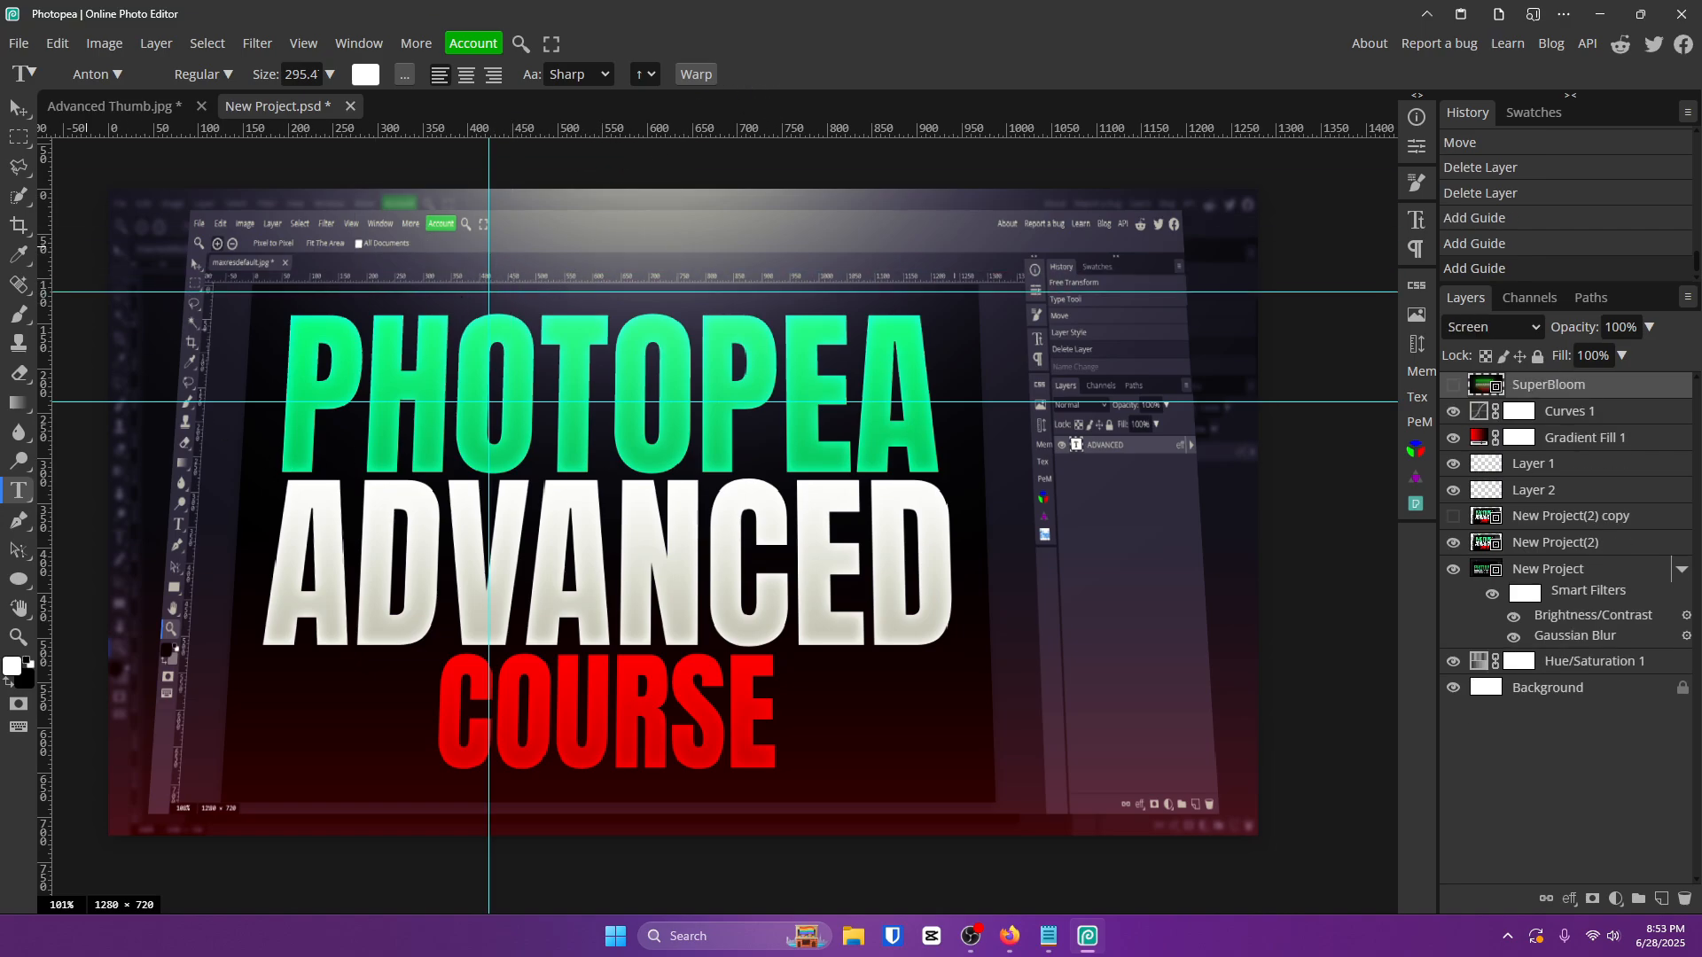
Move the guides onto the thumbnail's left, top and bottom edges and hide the rulers.
key(v)
drag(485, 223, 192, 177)
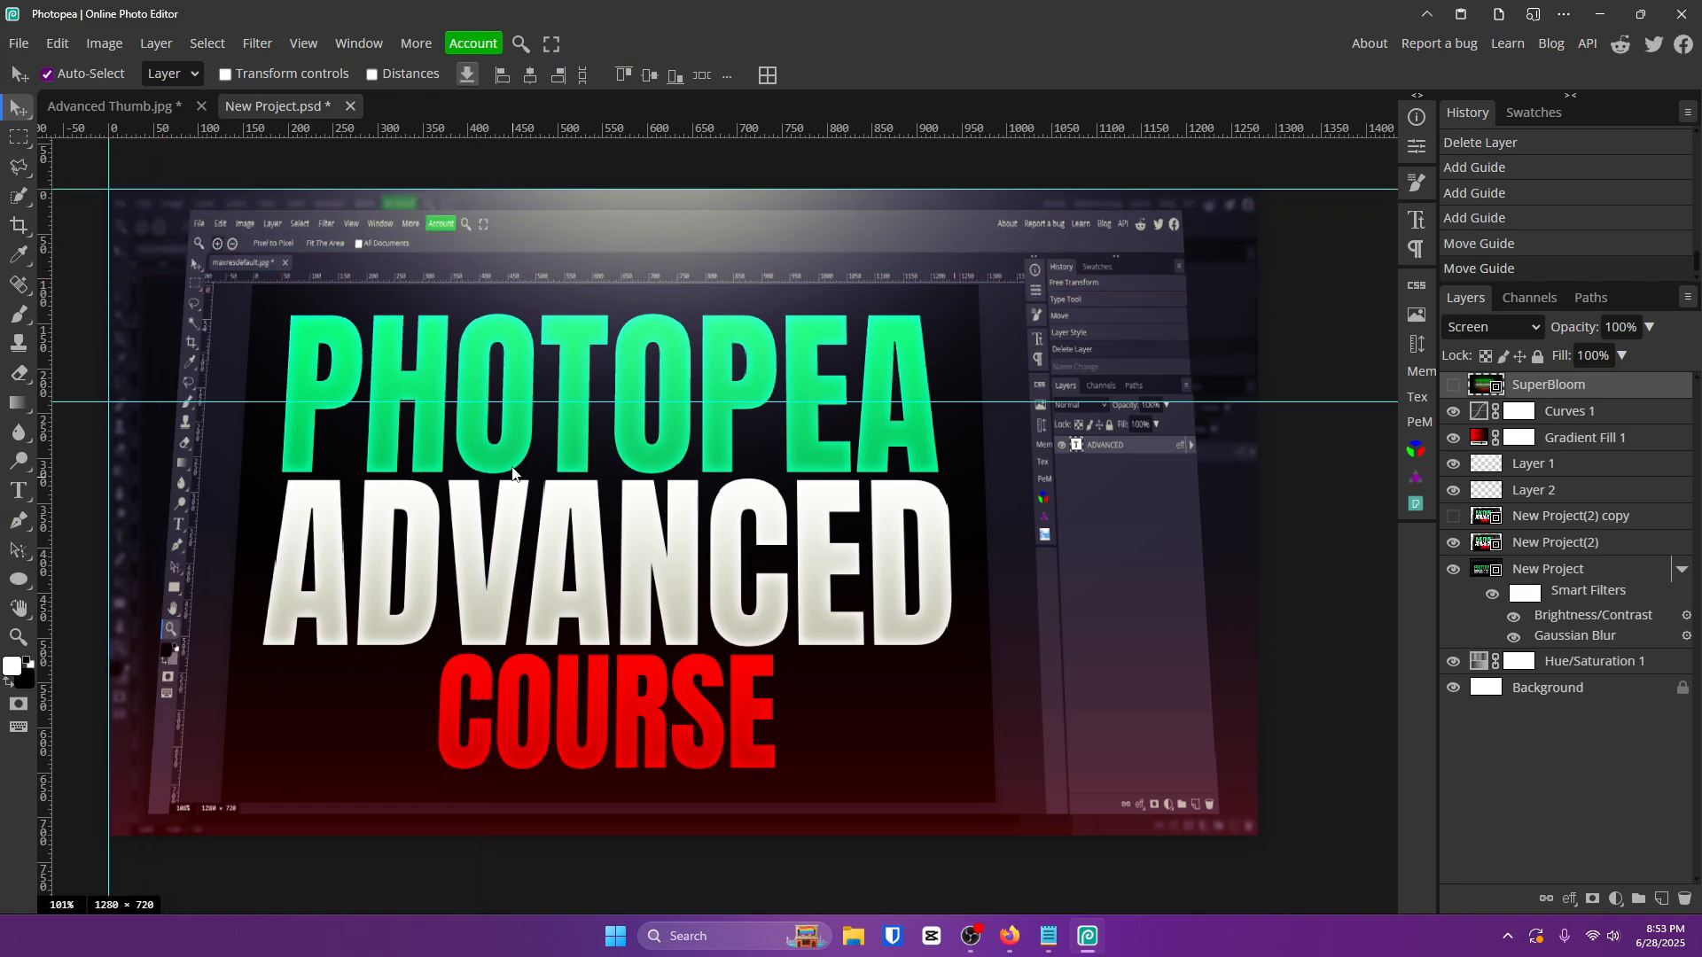
drag(496, 398, 570, 835)
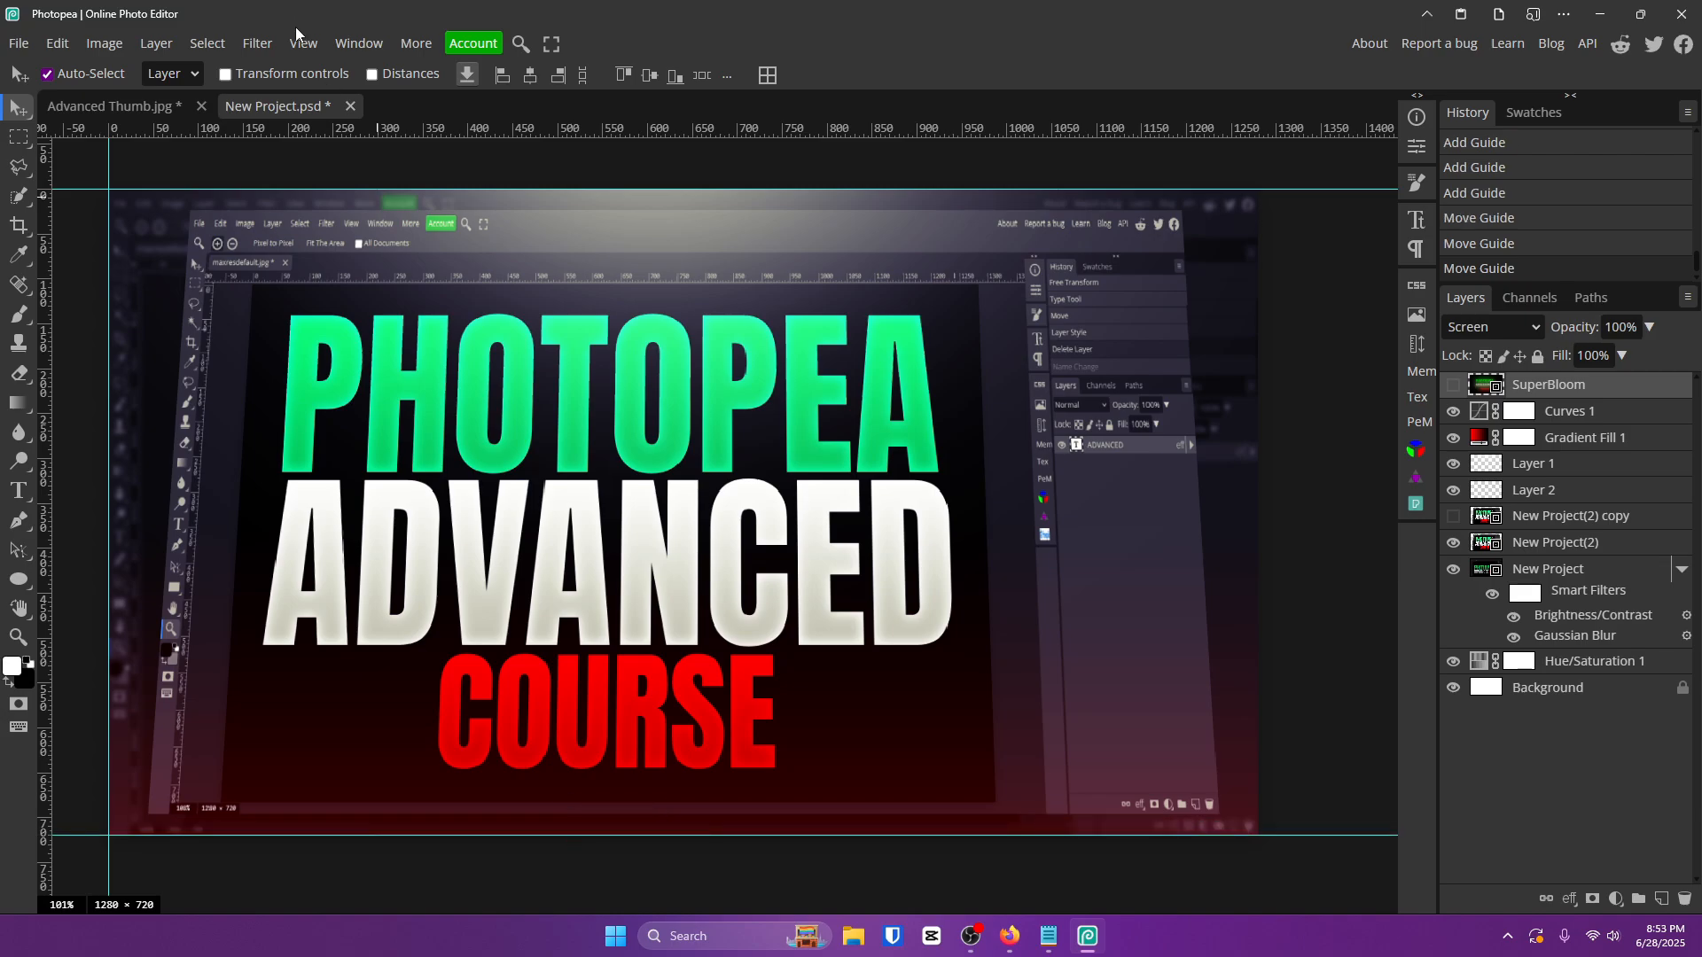
click(303, 43)
click(359, 329)
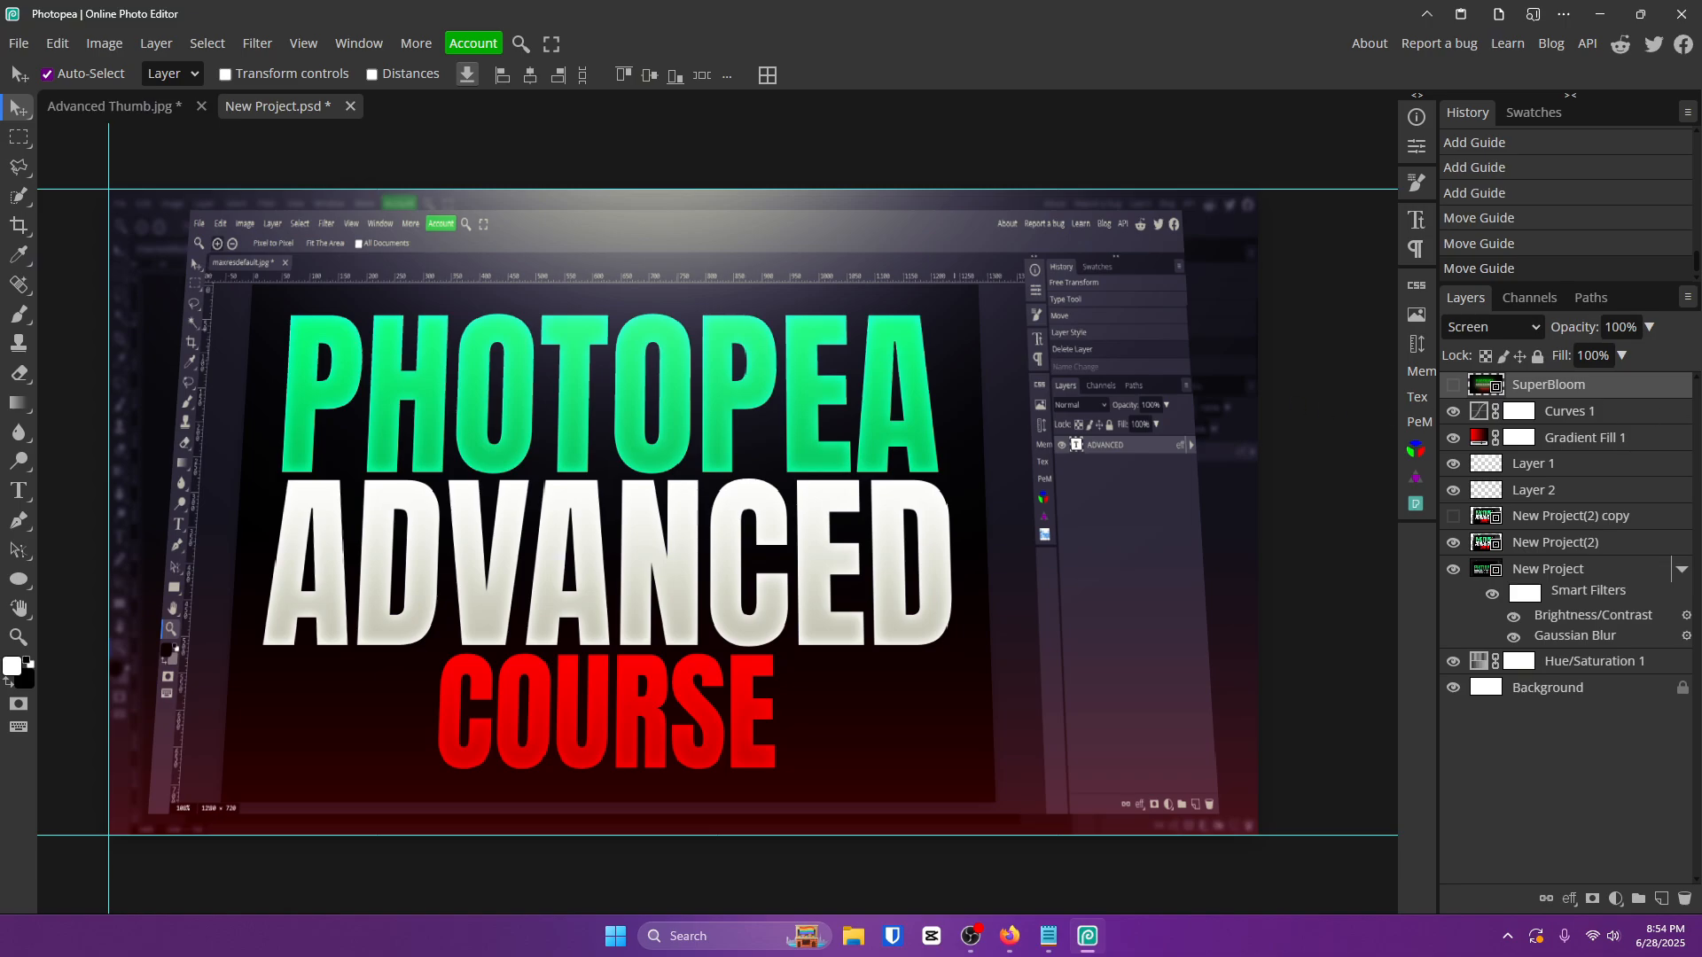
Paste the copied Halo armored soldier artwork into the thumbnail as a new layer.
key(alt+Tab)
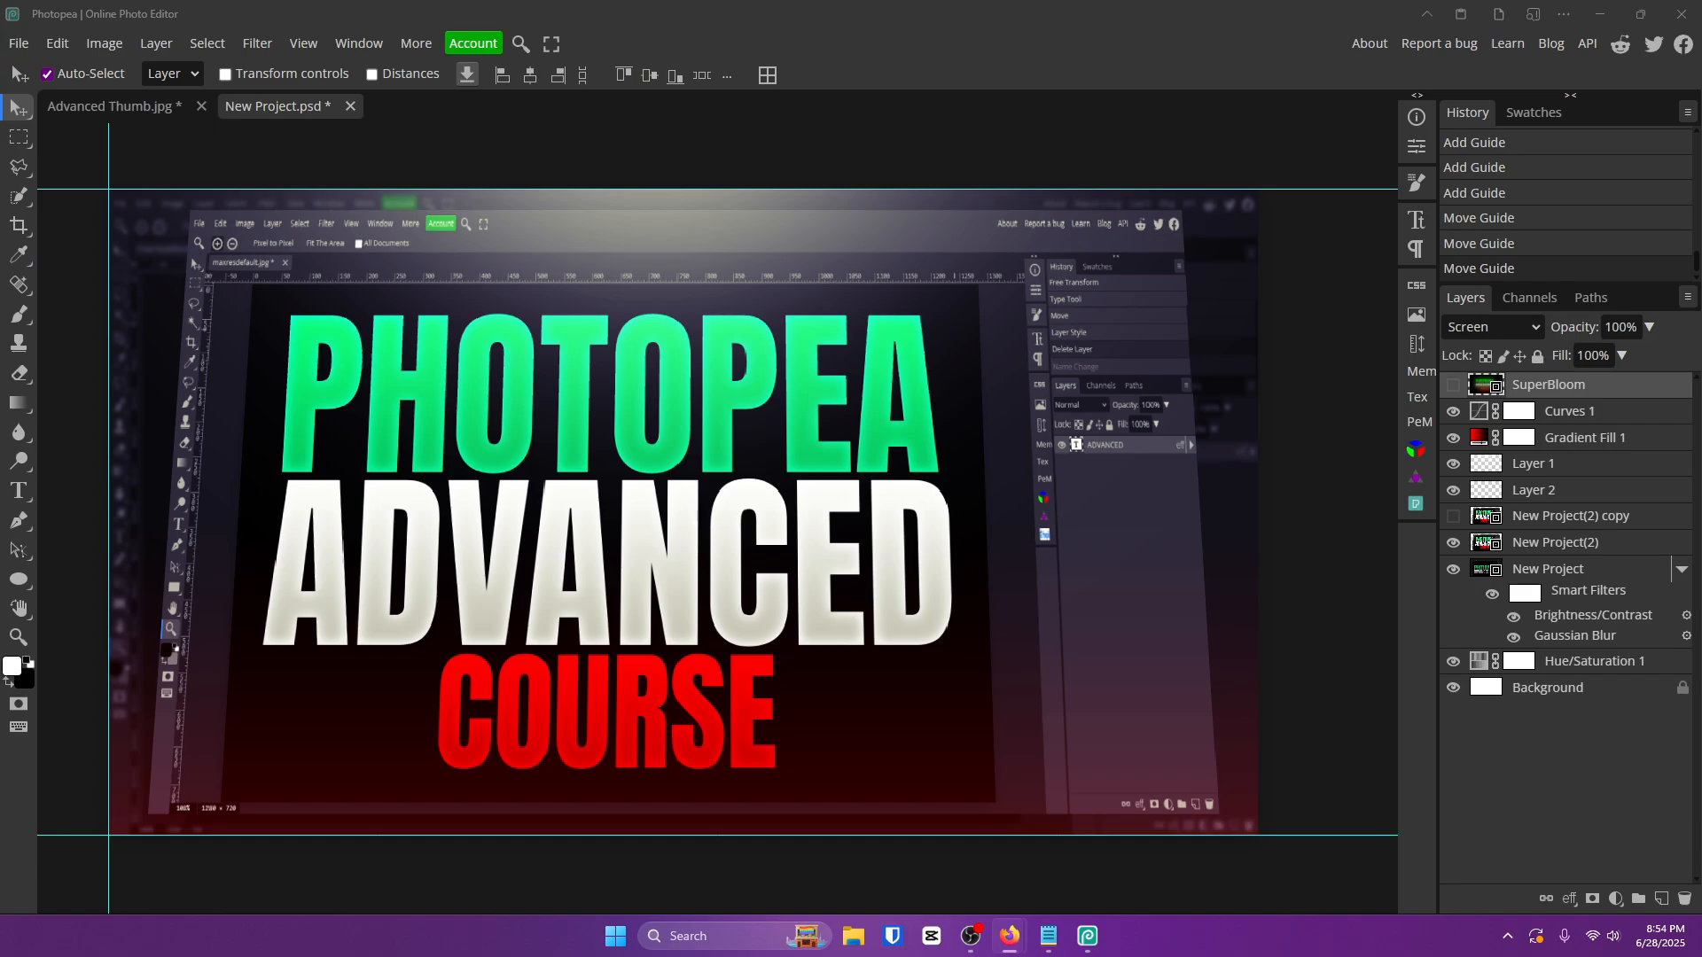
click(630, 458)
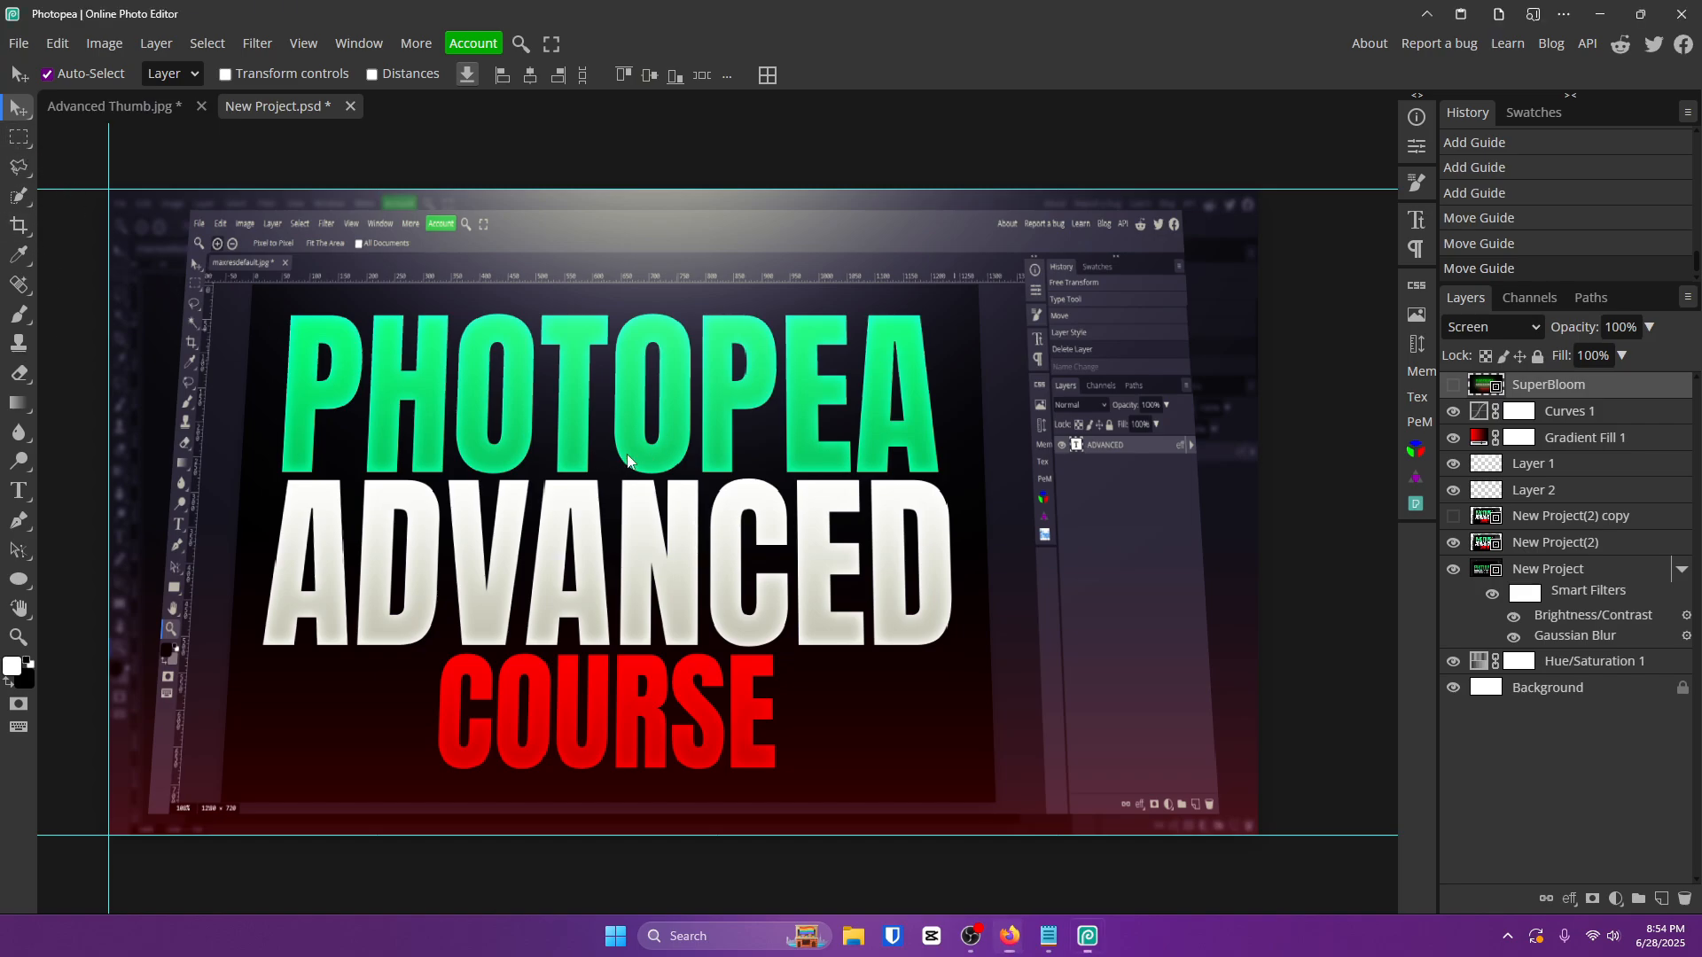
key(ctrl+v)
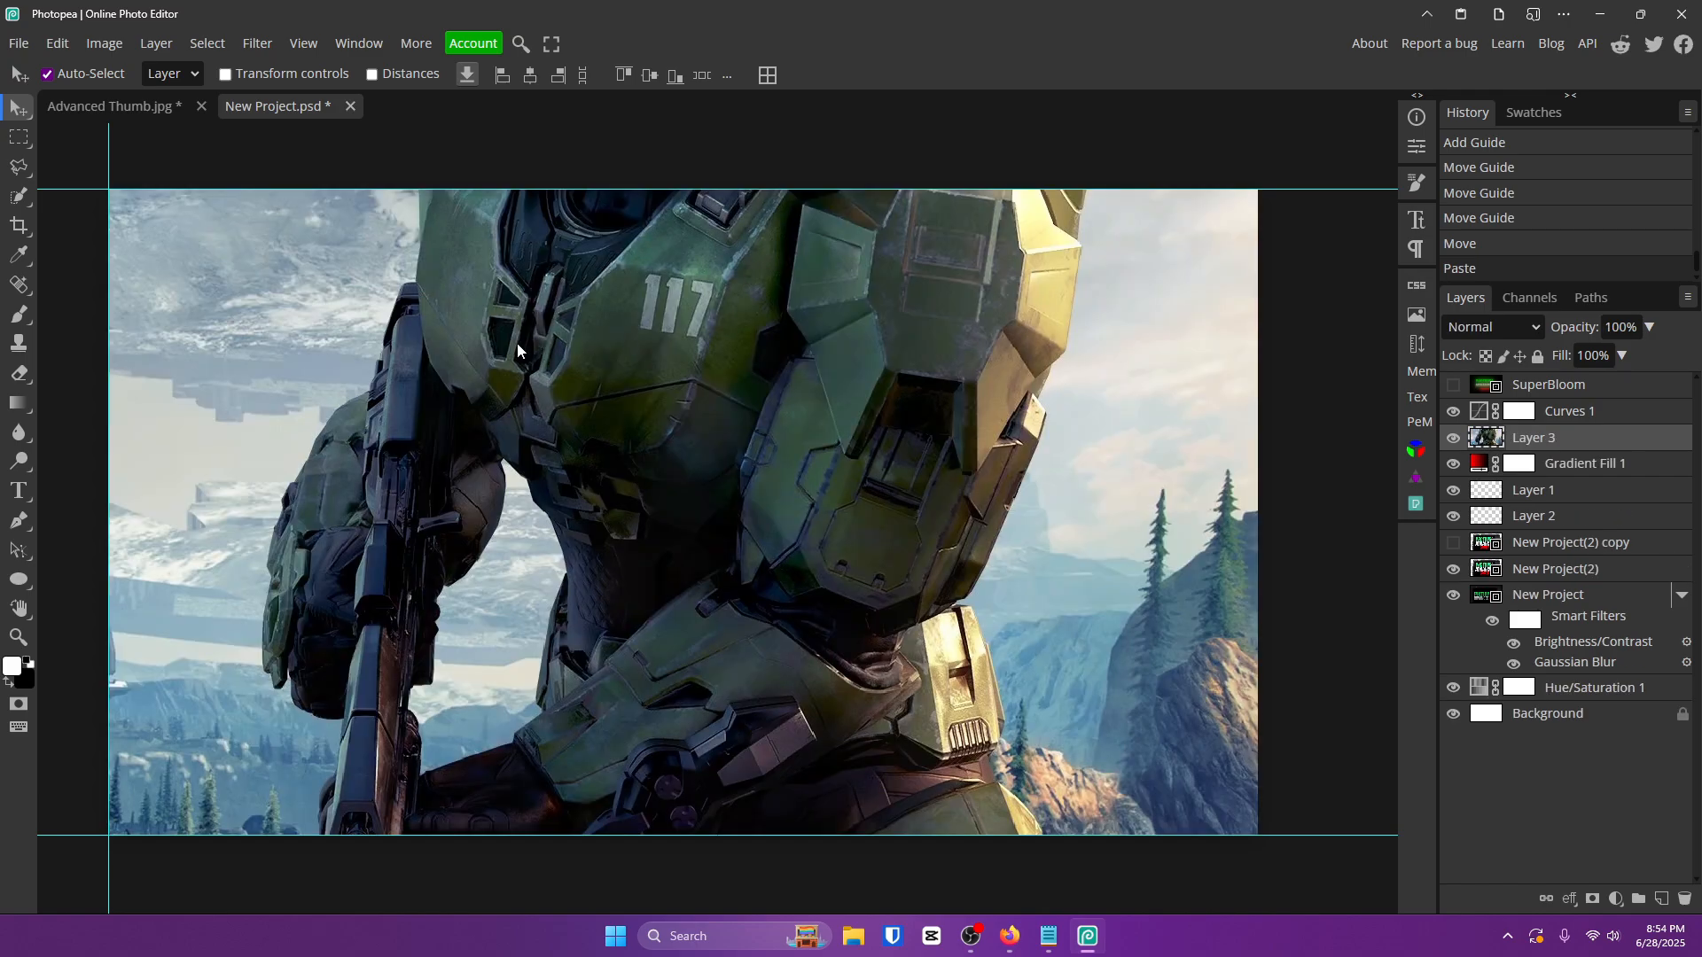
Scale the pasted Halo artwork to 29.79% and centre it on the canvas at X 640 px, Y 360 px.
drag(727, 390, 656, 550)
key(ctrl+alt+t)
drag(1132, 390, 262, 388)
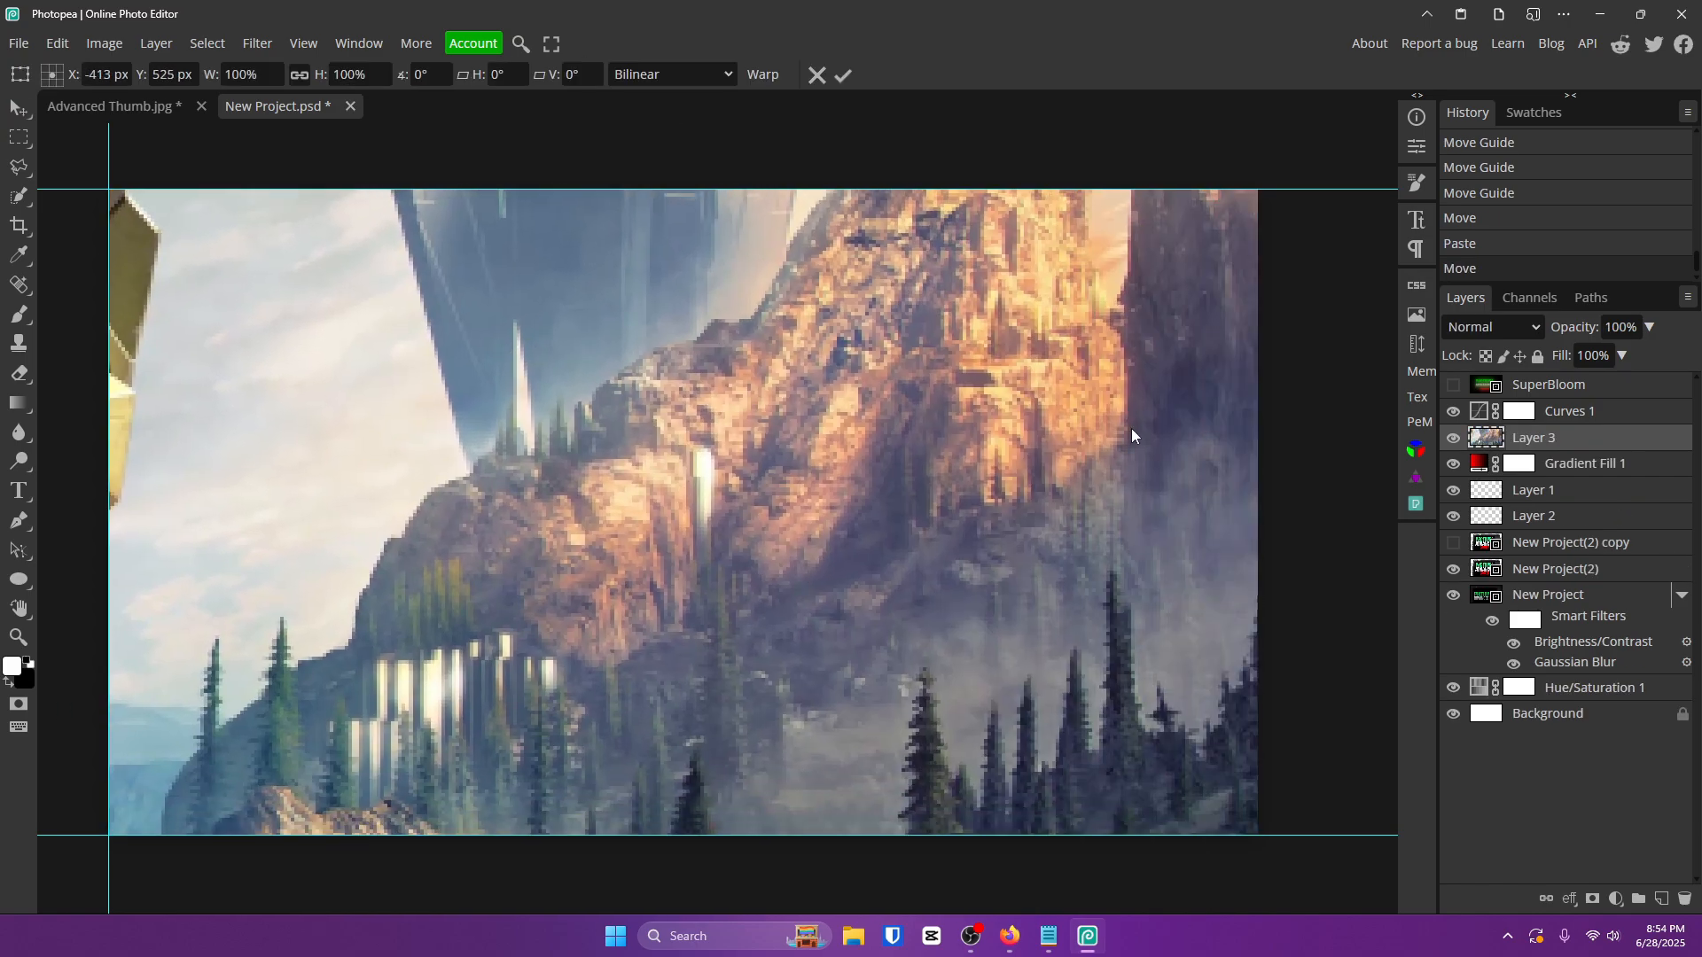
drag(1132, 436, 928, 485)
drag(854, 558, 1198, 512)
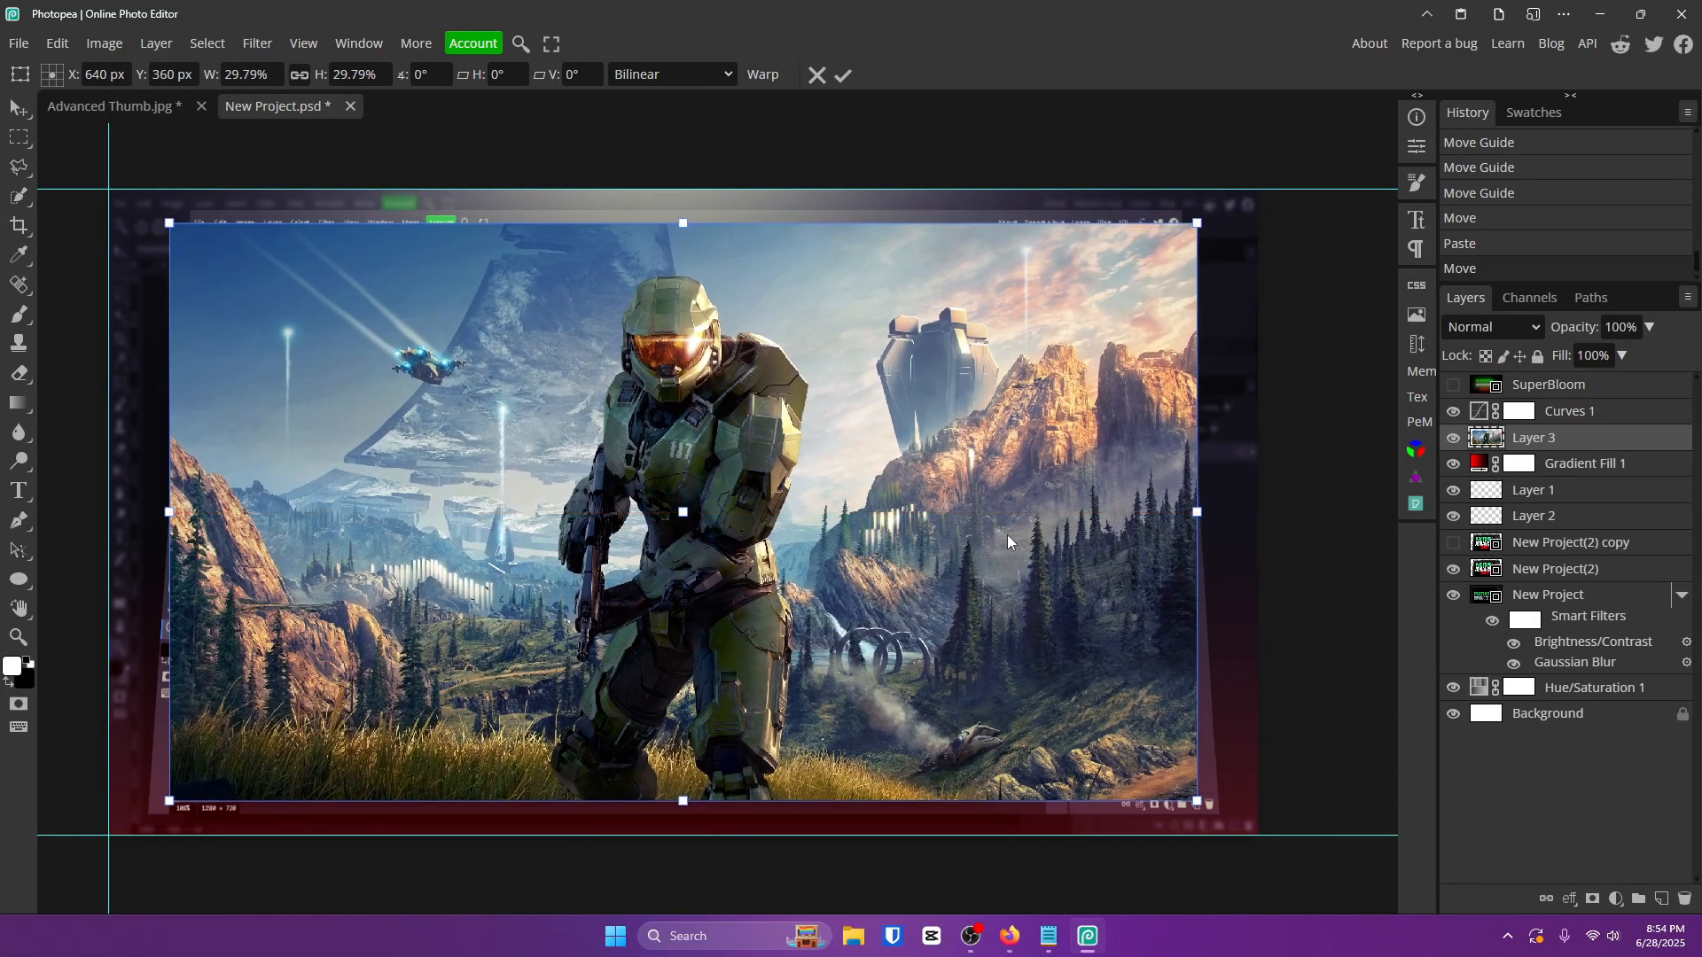
click(835, 77)
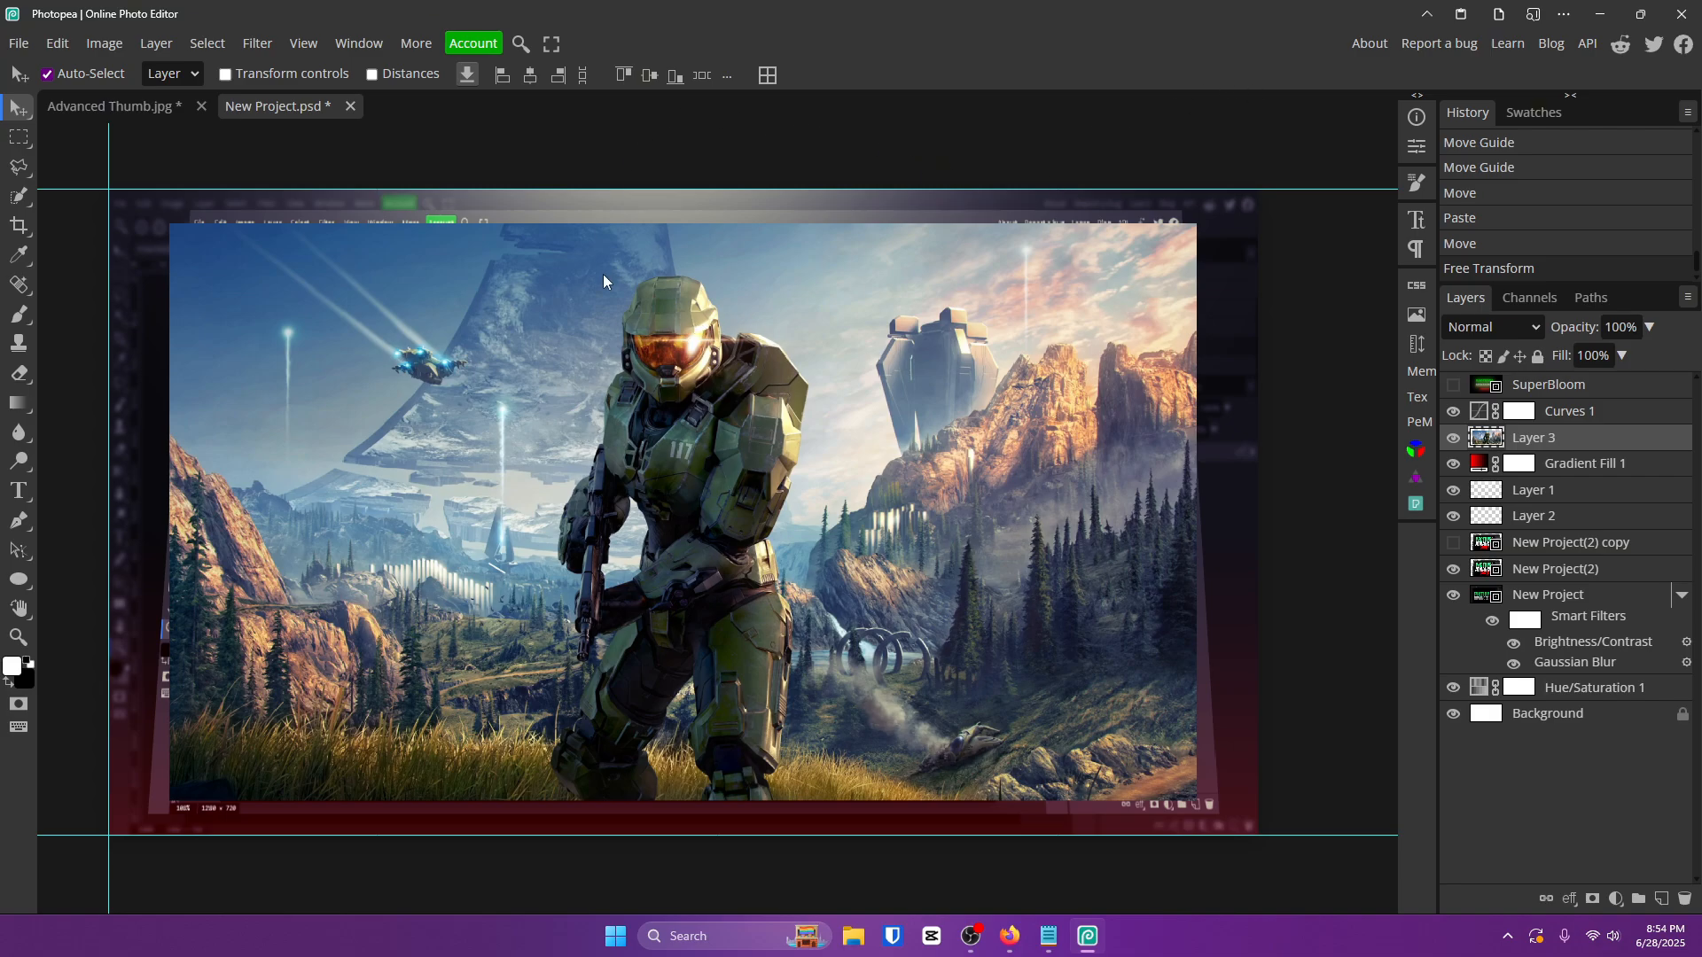
Try Remove BG on the Halo artwork layer, inspect the cutout closely and undo the removal.
click(256, 45)
mouse_move(173, 51)
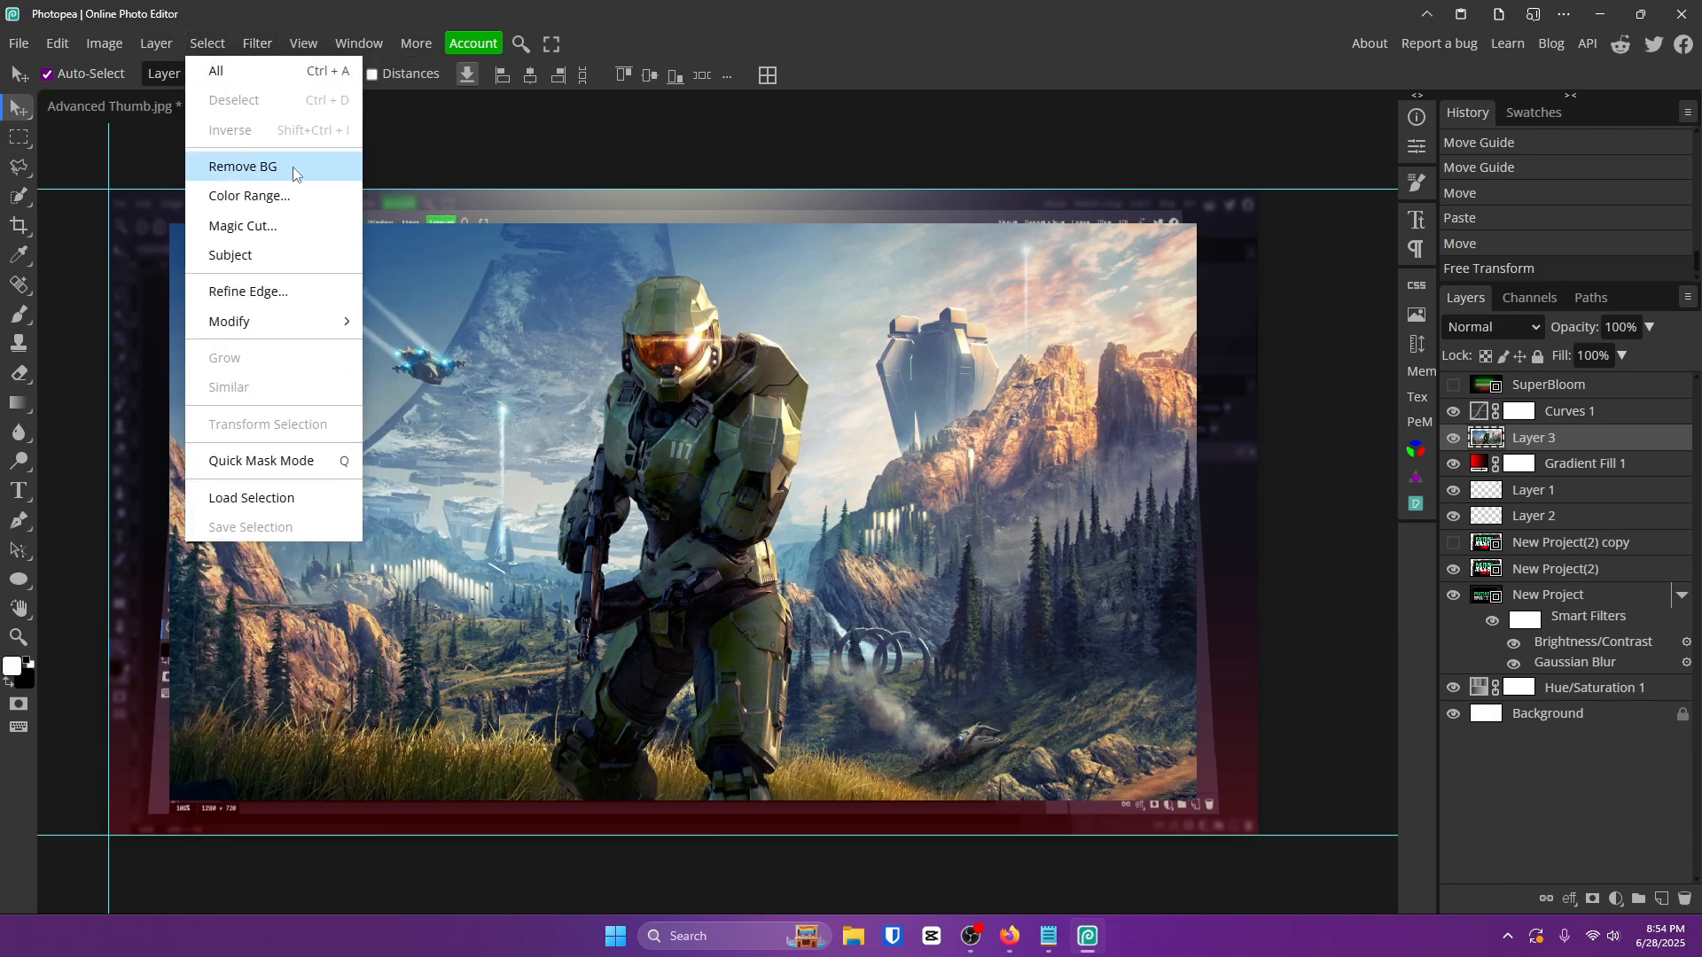
click(294, 174)
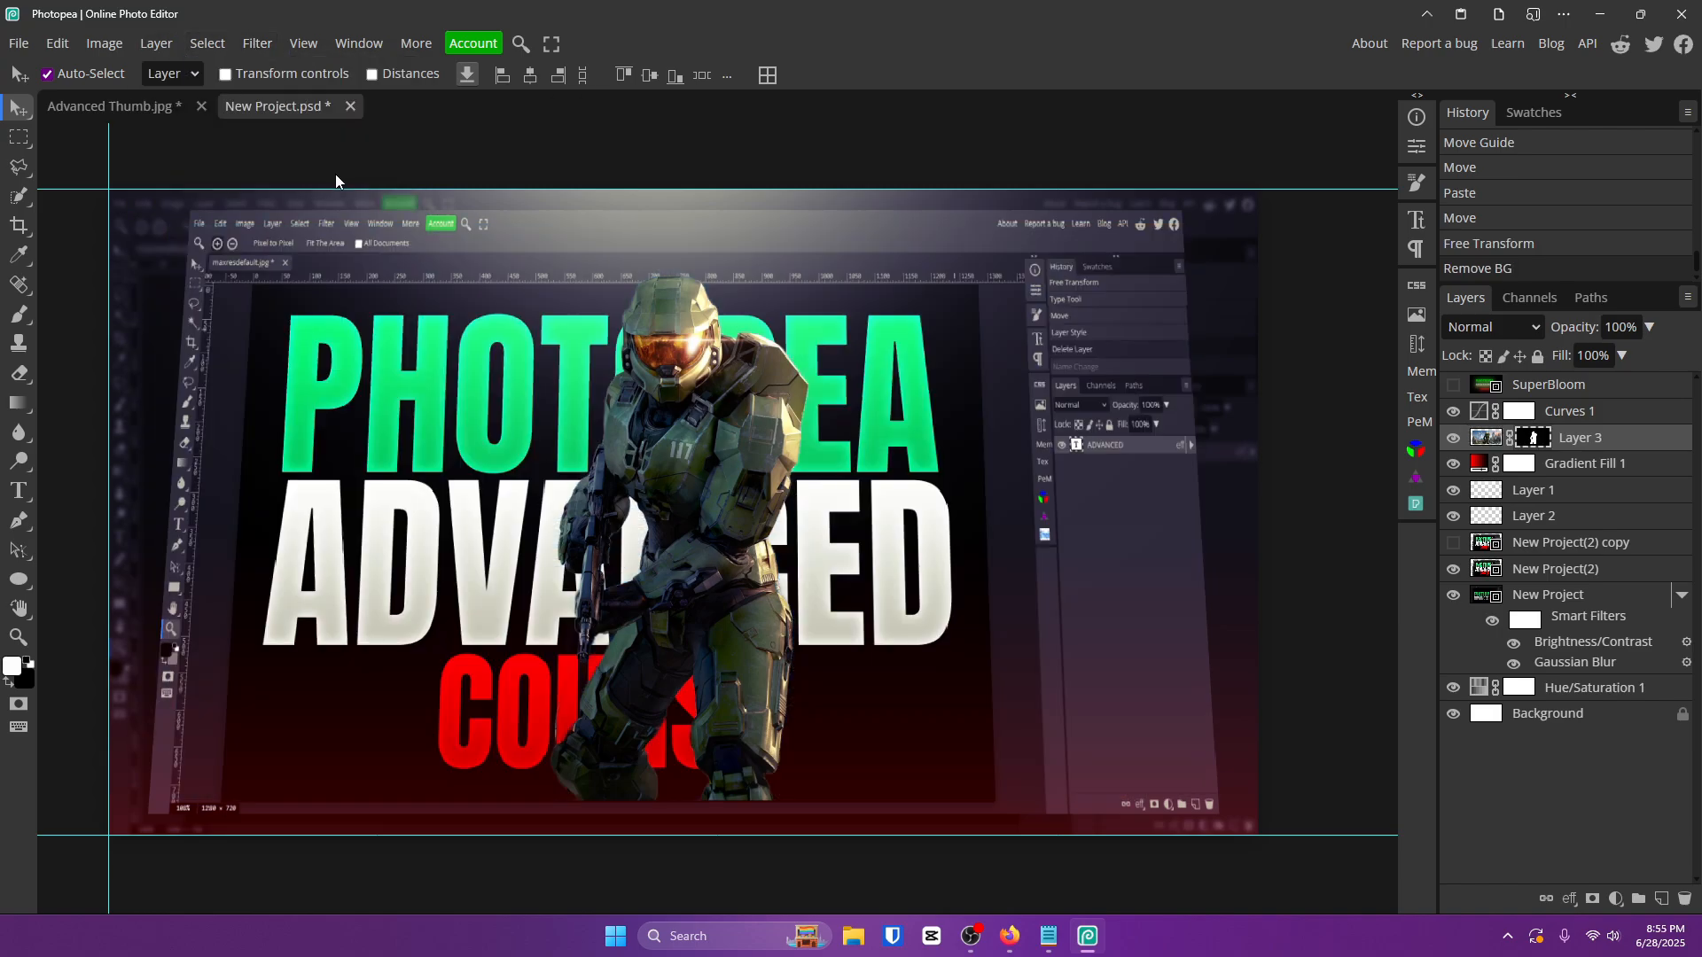
click(20, 638)
drag(643, 307, 612, 397)
key(ctrl+z)
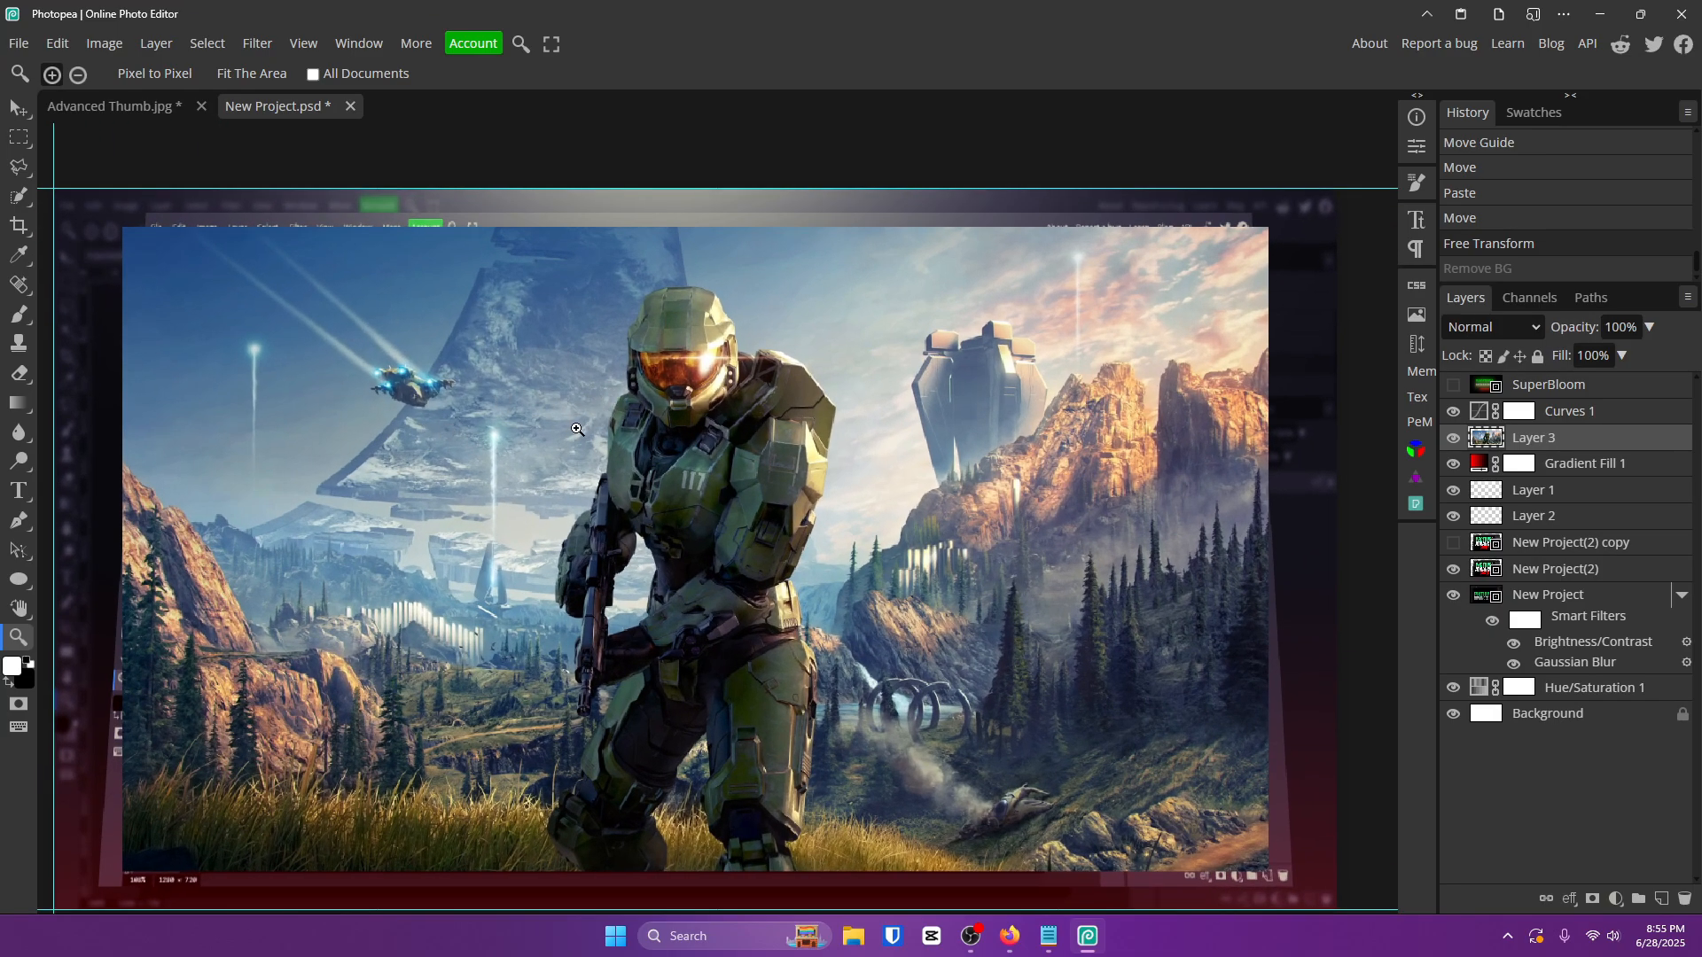
Blur the sky, mountains and grass around the soldier using the Blur tool at 100% strength with a 211 px brush.
drag(577, 430, 545, 440)
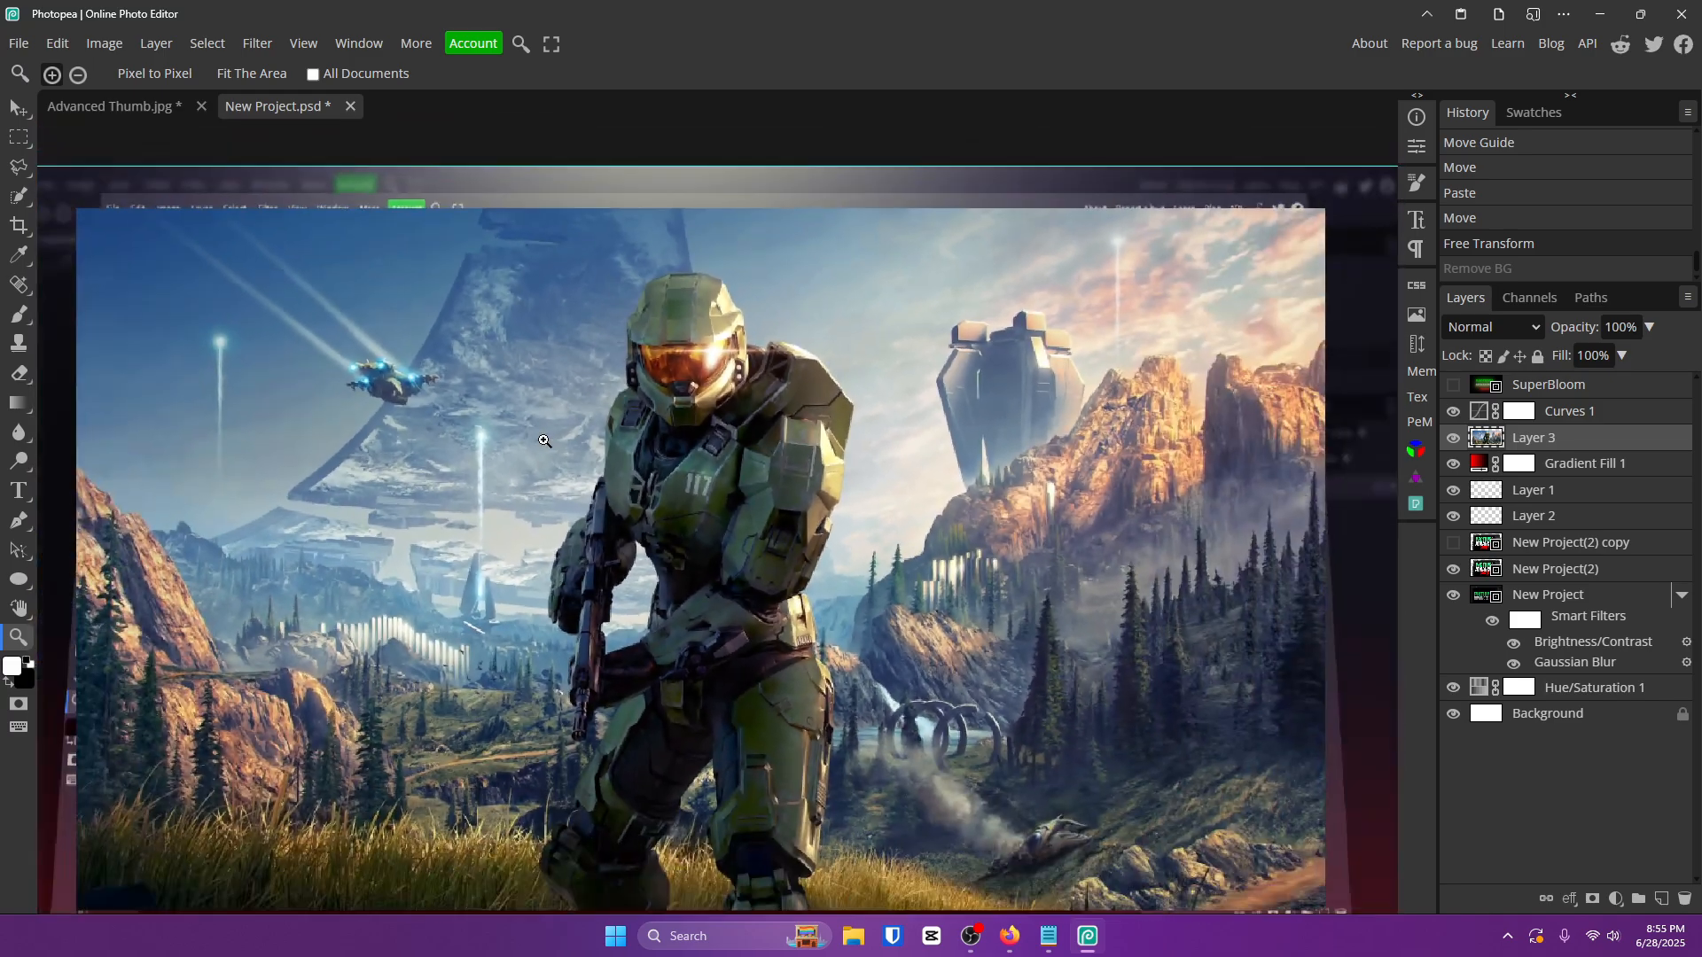
click(20, 433)
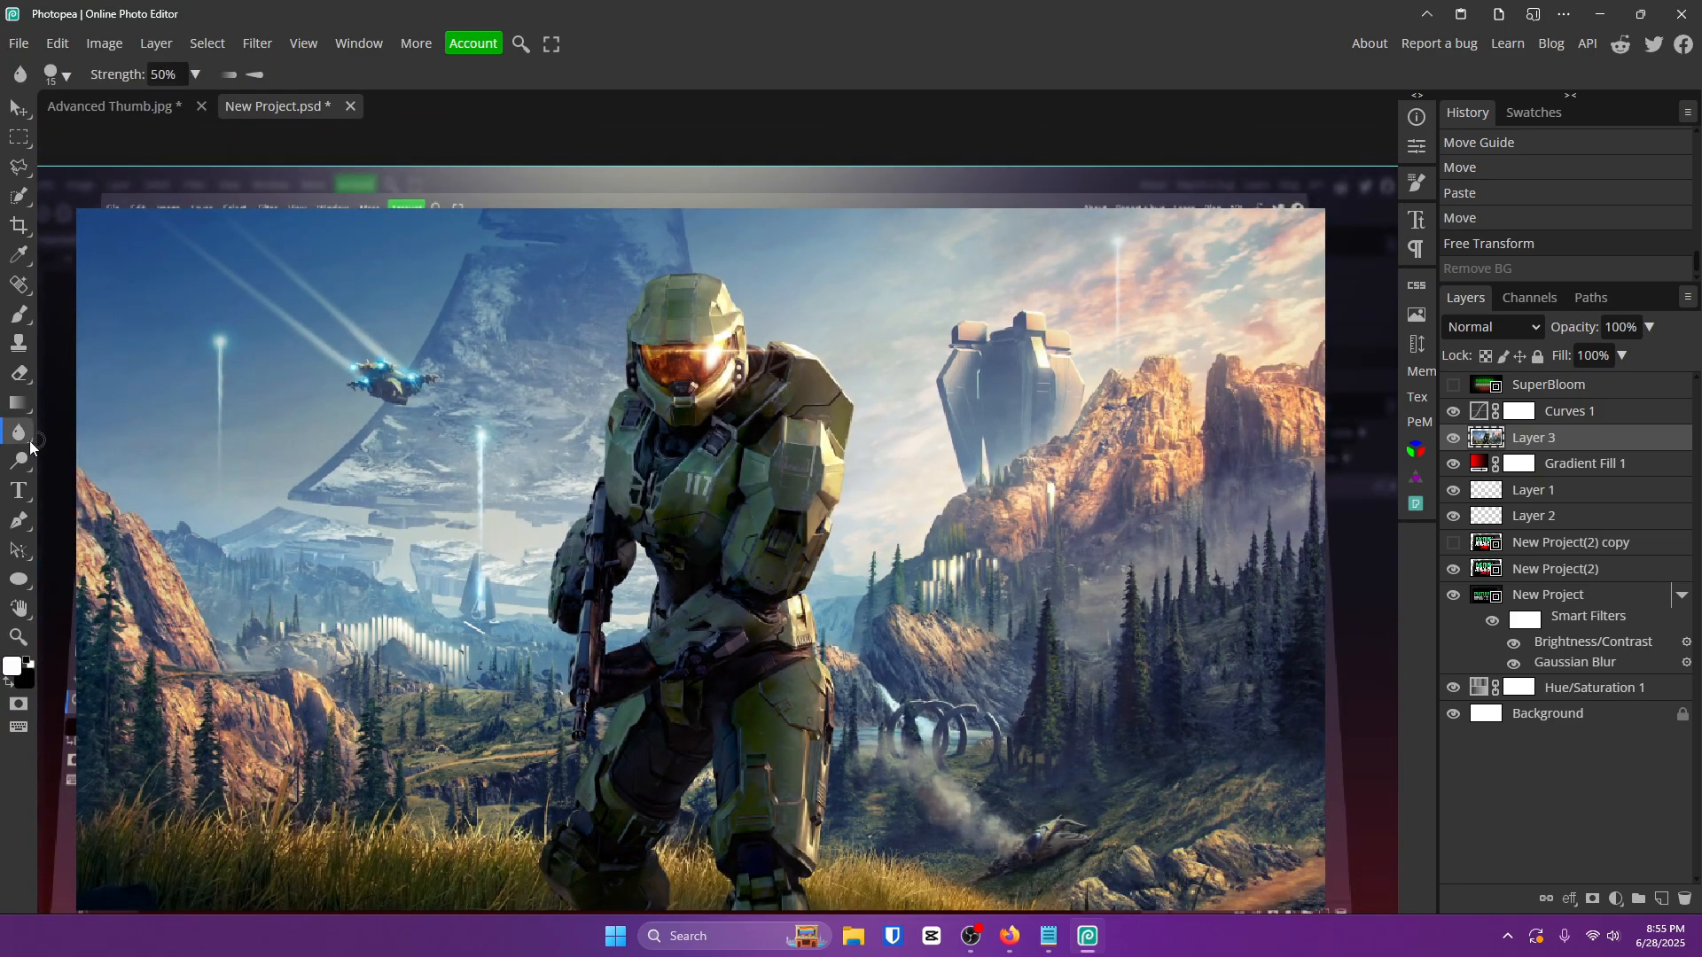
click(195, 75)
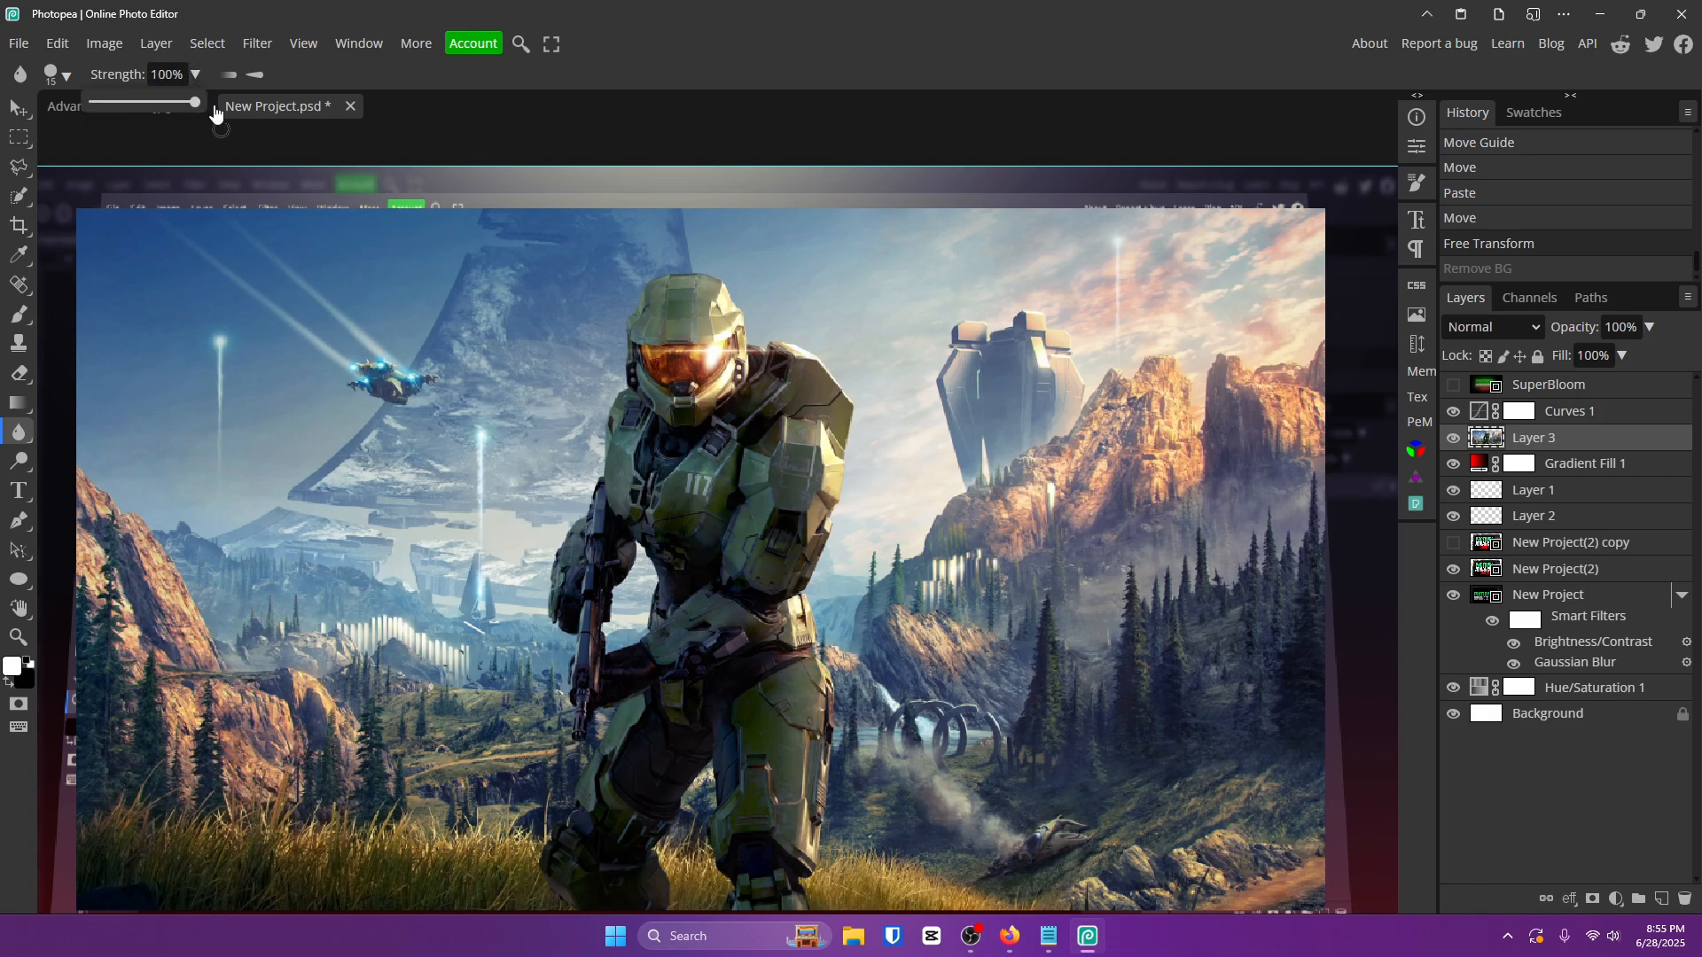
drag(268, 444, 346, 443)
mouse_move(301, 452)
mouse_down()
mouse_move(286, 349)
mouse_move(307, 386)
mouse_move(313, 528)
mouse_move(117, 697)
mouse_move(193, 912)
mouse_move(414, 821)
mouse_move(413, 350)
mouse_move(414, 442)
mouse_move(472, 397)
mouse_move(524, 215)
mouse_move(563, 171)
mouse_move(605, 147)
mouse_move(769, 134)
mouse_move(707, 163)
mouse_move(658, 167)
mouse_up()
mouse_move(658, 167)
mouse_down()
mouse_move(840, 182)
mouse_move(819, 215)
mouse_move(971, 278)
mouse_move(1181, 301)
mouse_move(1386, 238)
mouse_move(1221, 375)
mouse_move(1233, 500)
mouse_move(1370, 706)
mouse_move(1342, 805)
mouse_move(1140, 862)
mouse_move(961, 870)
mouse_move(999, 827)
mouse_move(978, 615)
mouse_move(984, 479)
mouse_move(1014, 423)
mouse_move(1025, 474)
mouse_move(989, 479)
mouse_move(979, 314)
mouse_move(939, 293)
mouse_up()
scroll(534, 567, down, 1)
drag(535, 567, 399, 494)
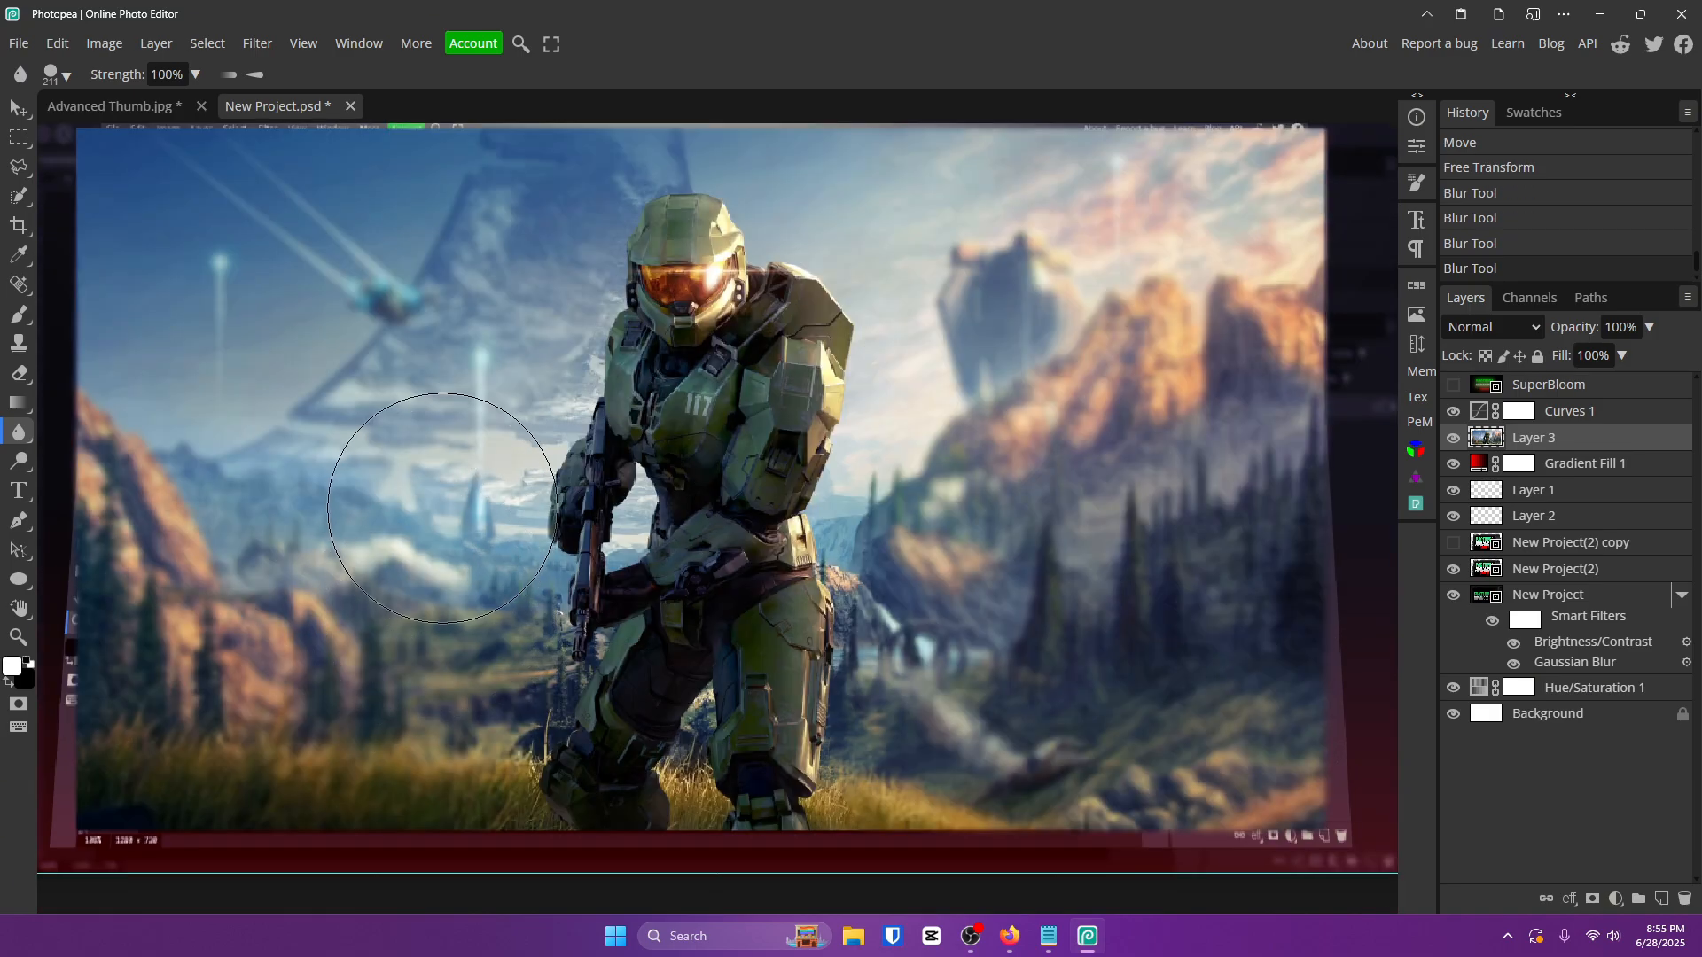
Blur the remaining scenery between and beside the soldier's legs using a smaller 52 px brush.
scroll(510, 642, up, 1)
scroll(611, 651, down, 1)
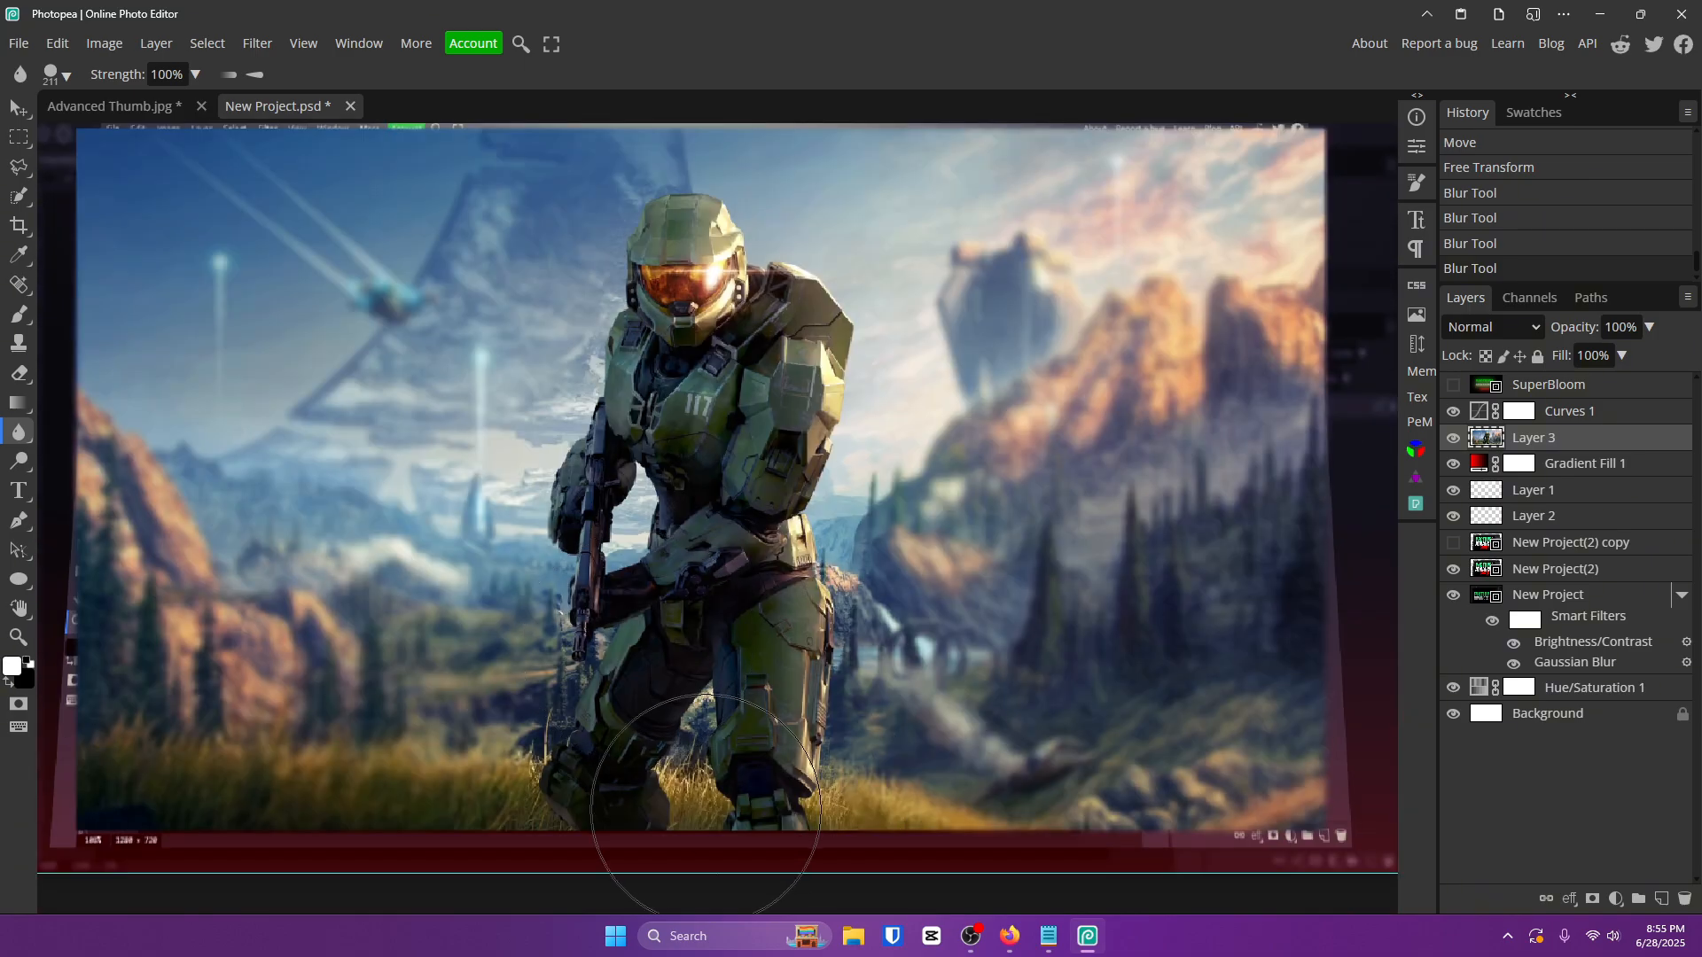
drag(683, 782, 593, 786)
drag(699, 752, 696, 785)
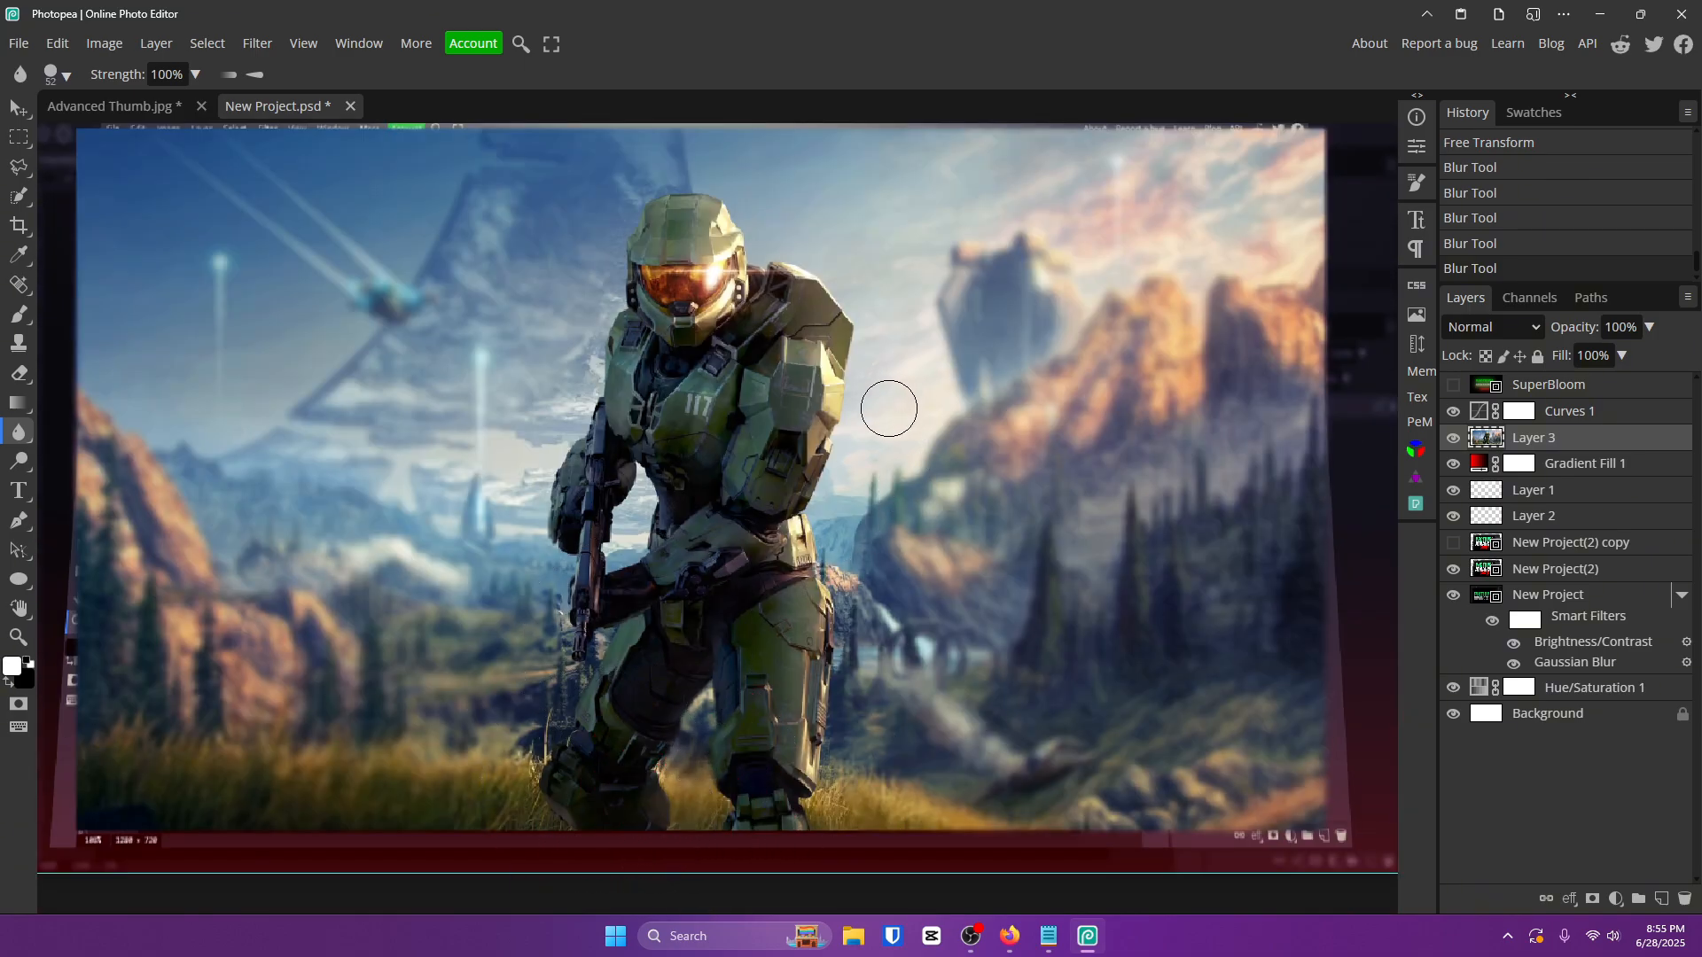
click(825, 833)
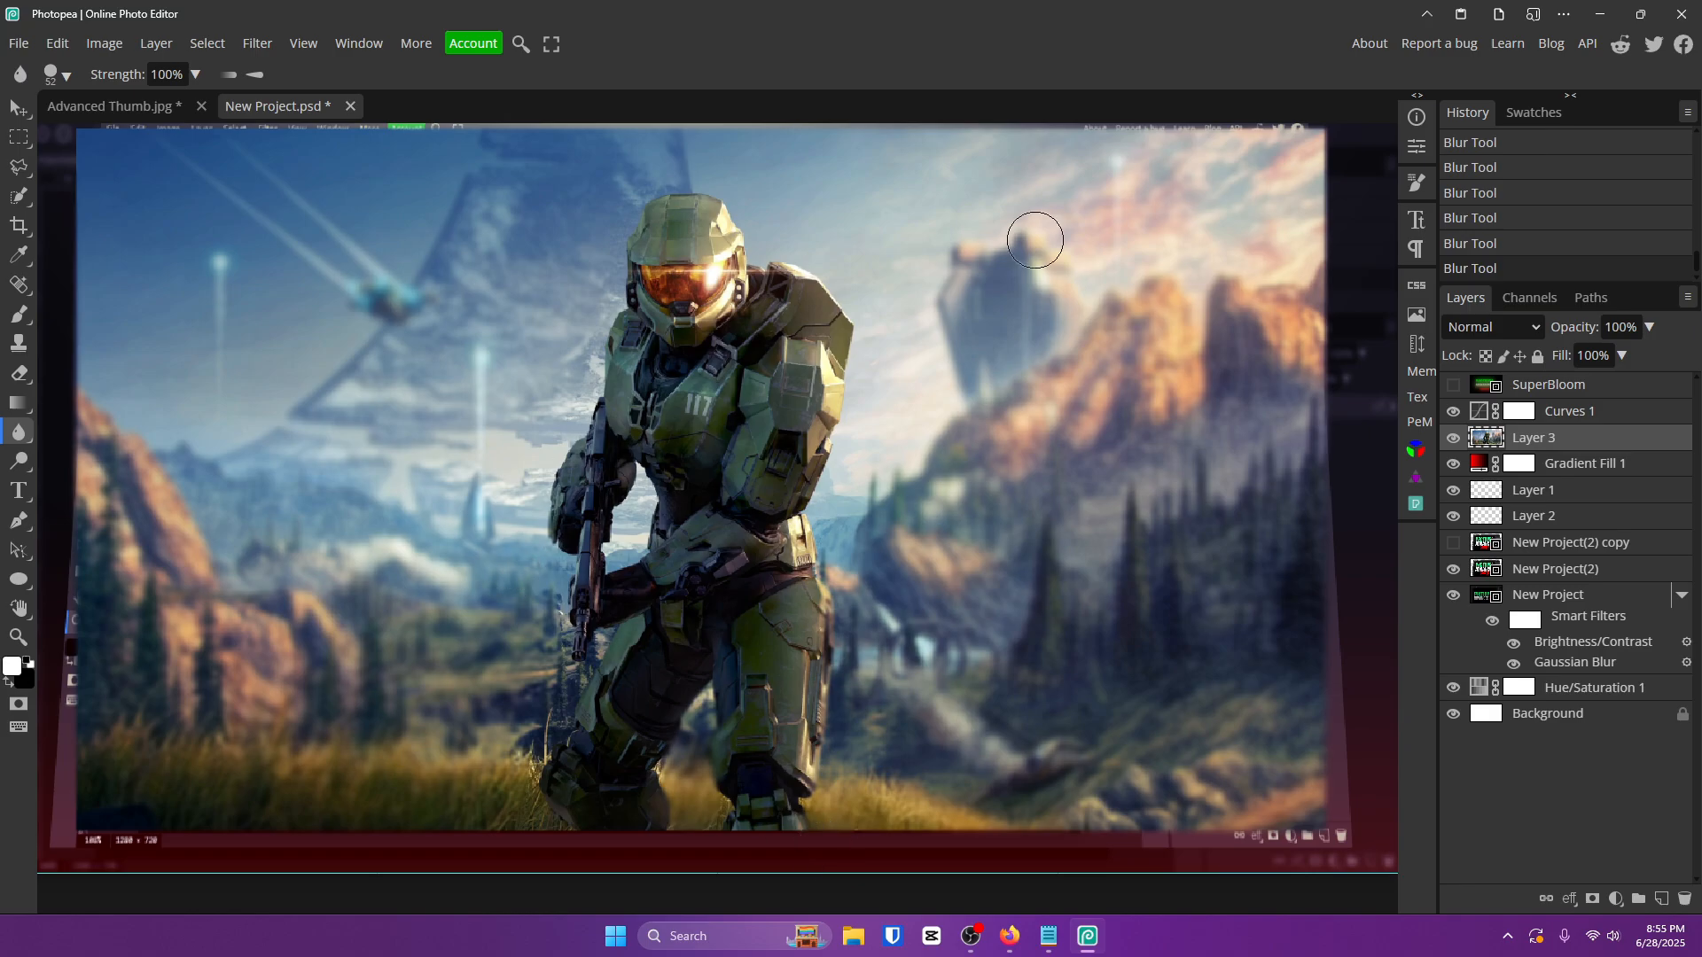
Convert the blurred Halo artwork layer to a smart object and remove its background with Remove BG.
right_click(1562, 437)
click(1524, 556)
click(213, 44)
click(242, 166)
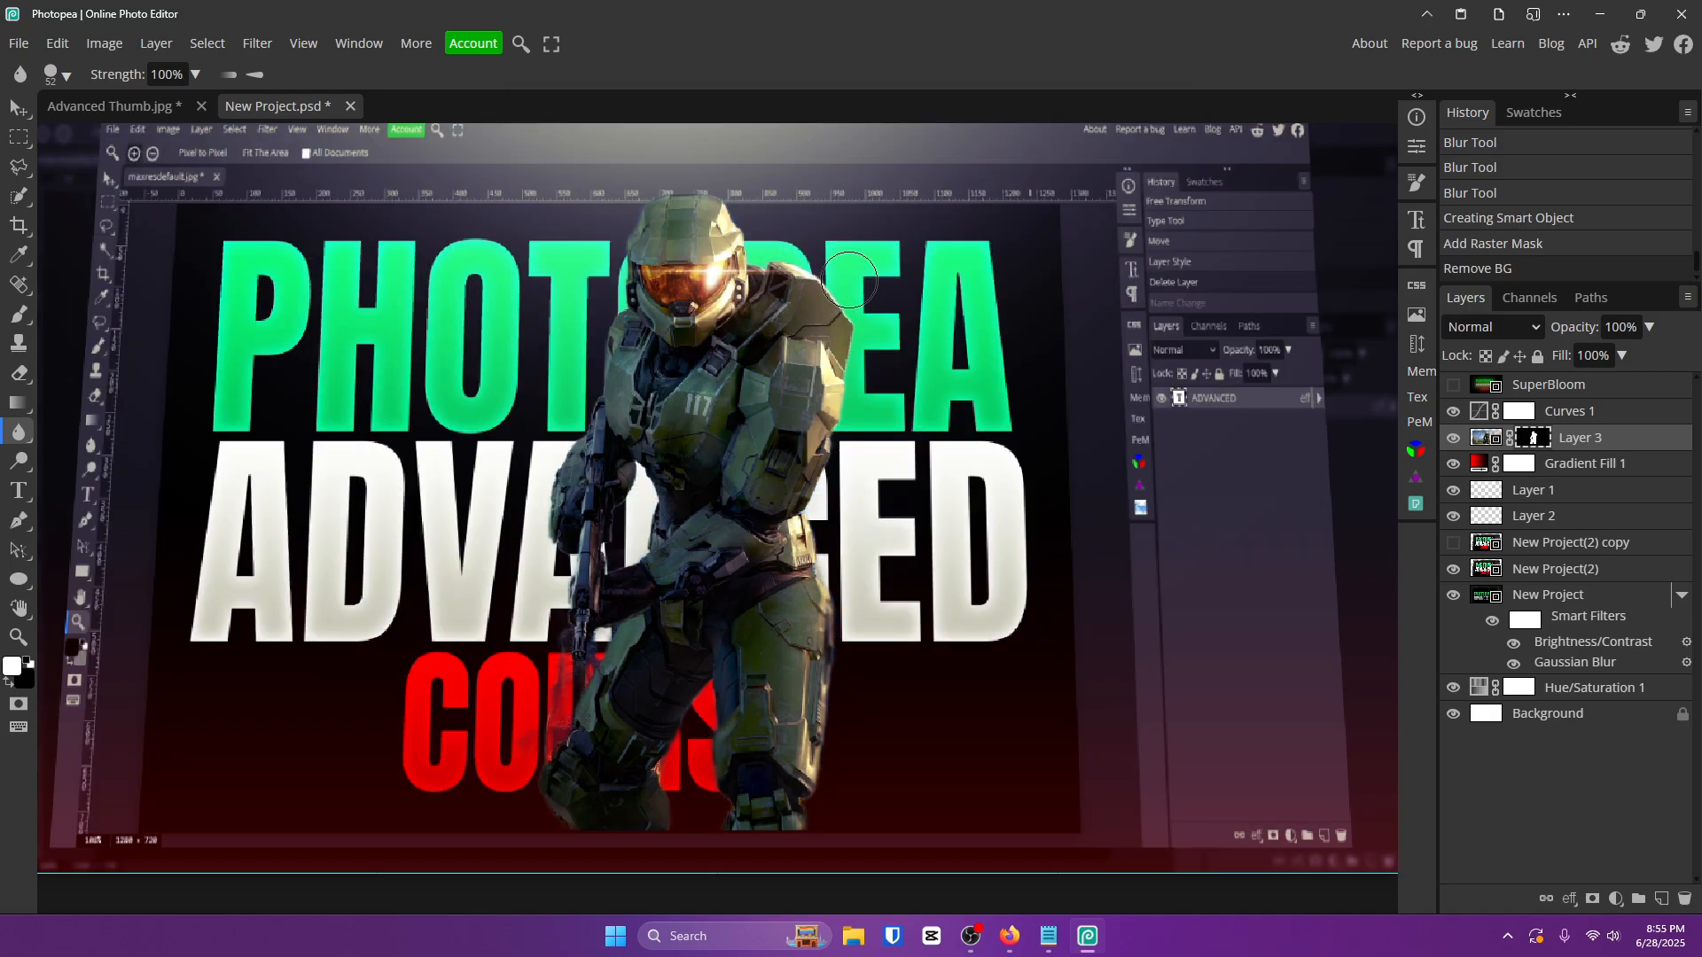
Remove the Halo artwork and Curves 1 layers from the thumbnail and select the Gradient Fill 1 layer.
key(ctrl+z)
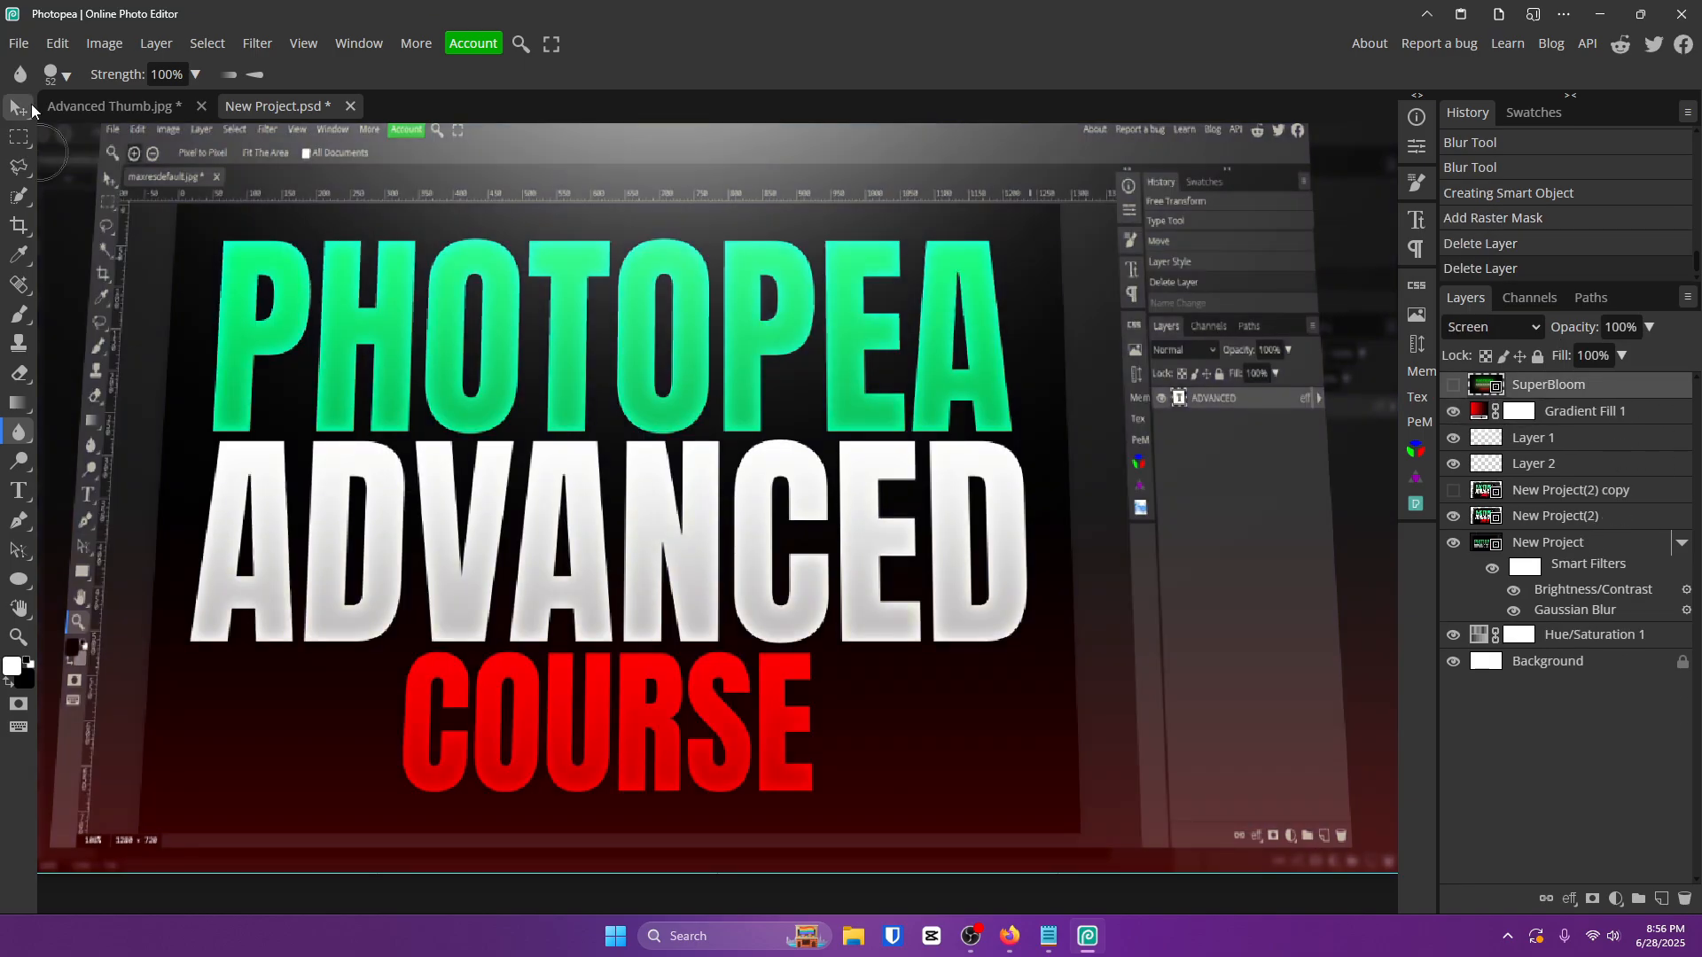
click(19, 108)
click(691, 480)
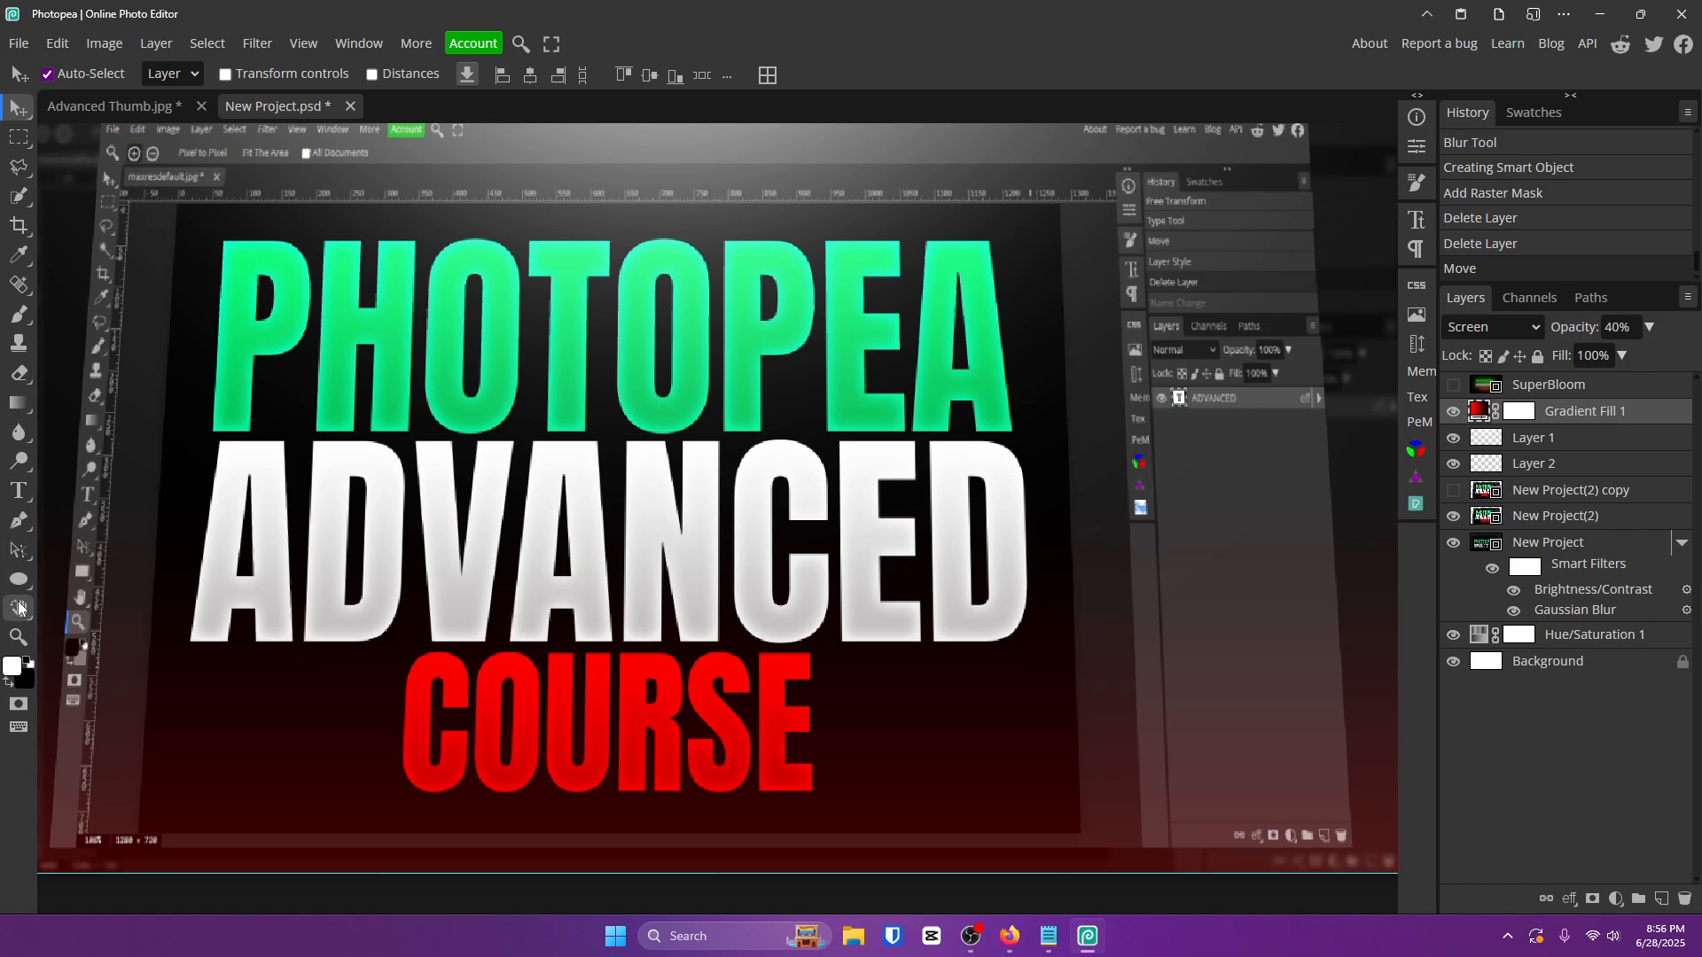
Fit the thumbnail in the view, hide Gradient Fill 1 and toggle the New Project(2) layer's visibility to inspect it.
click(18, 636)
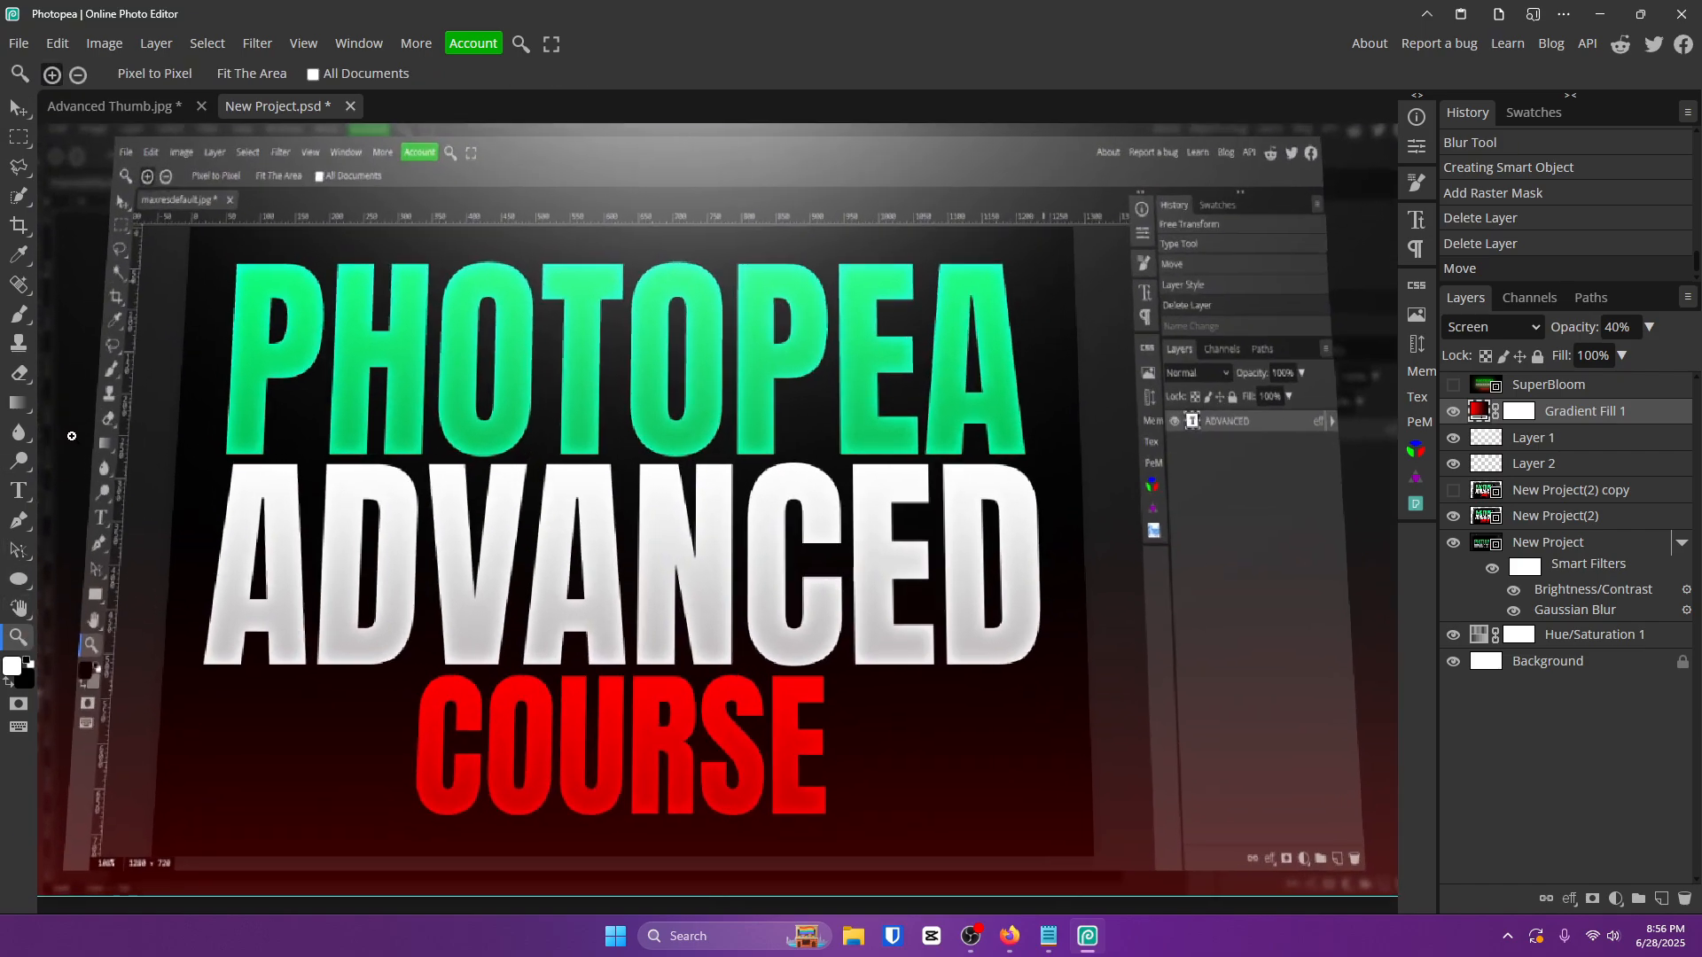
drag(72, 436, 7, 412)
click(258, 78)
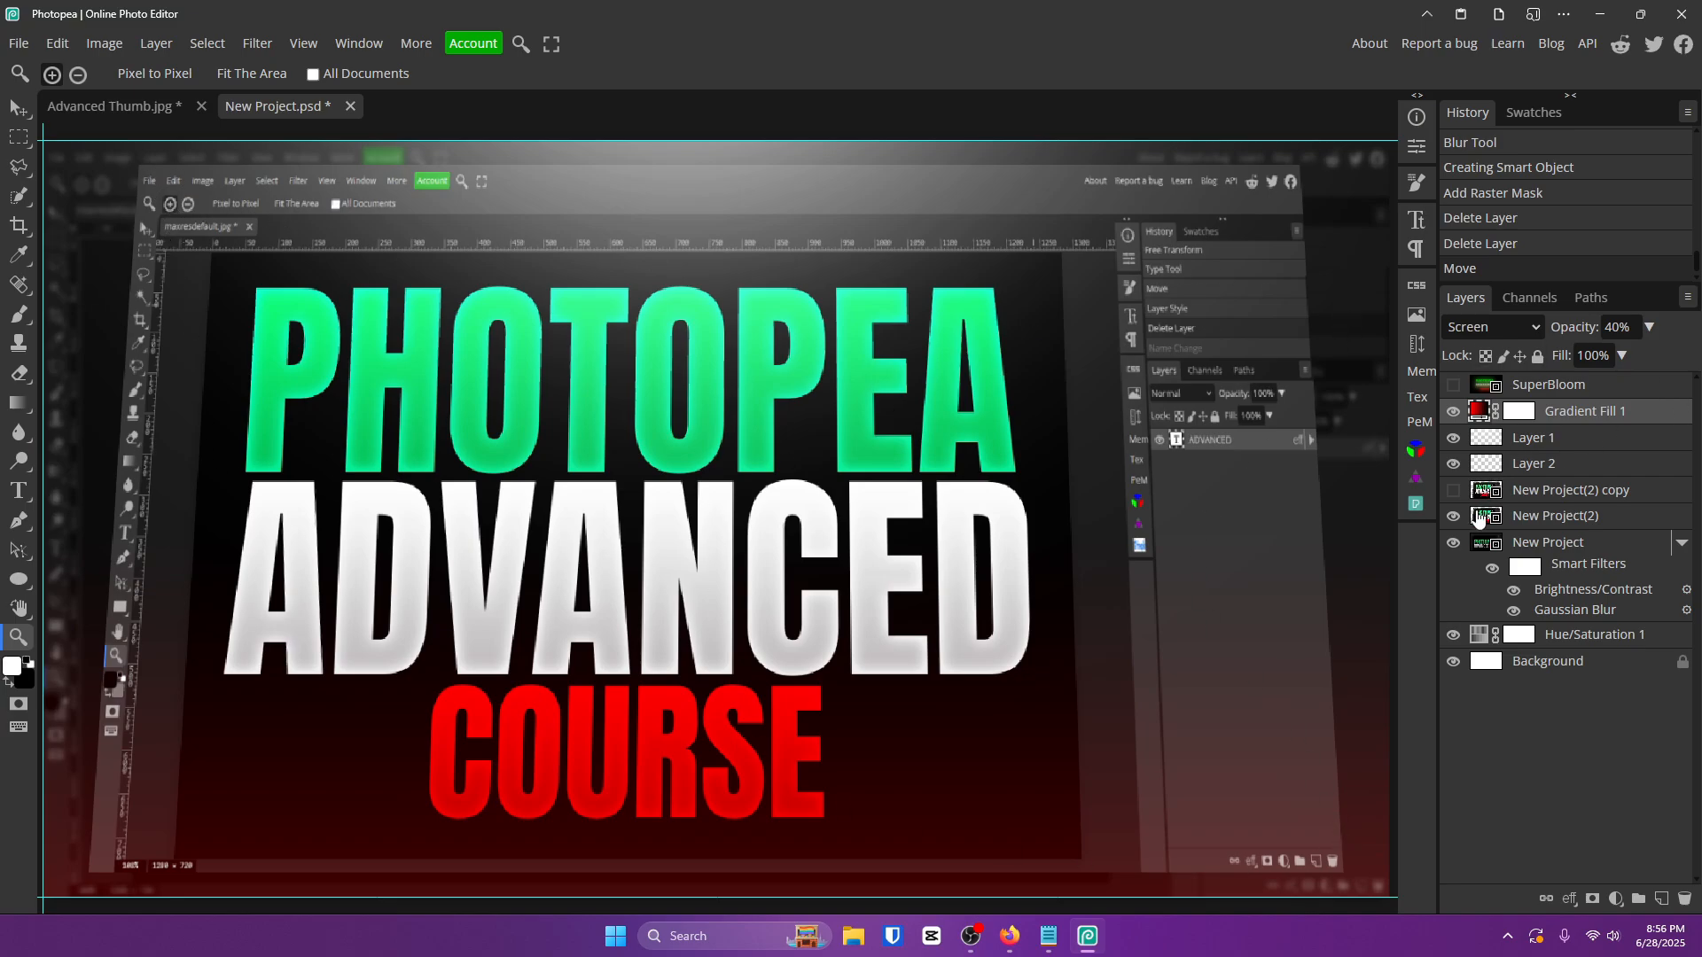
click(1453, 411)
click(1454, 517)
click(1454, 517)
click(1455, 524)
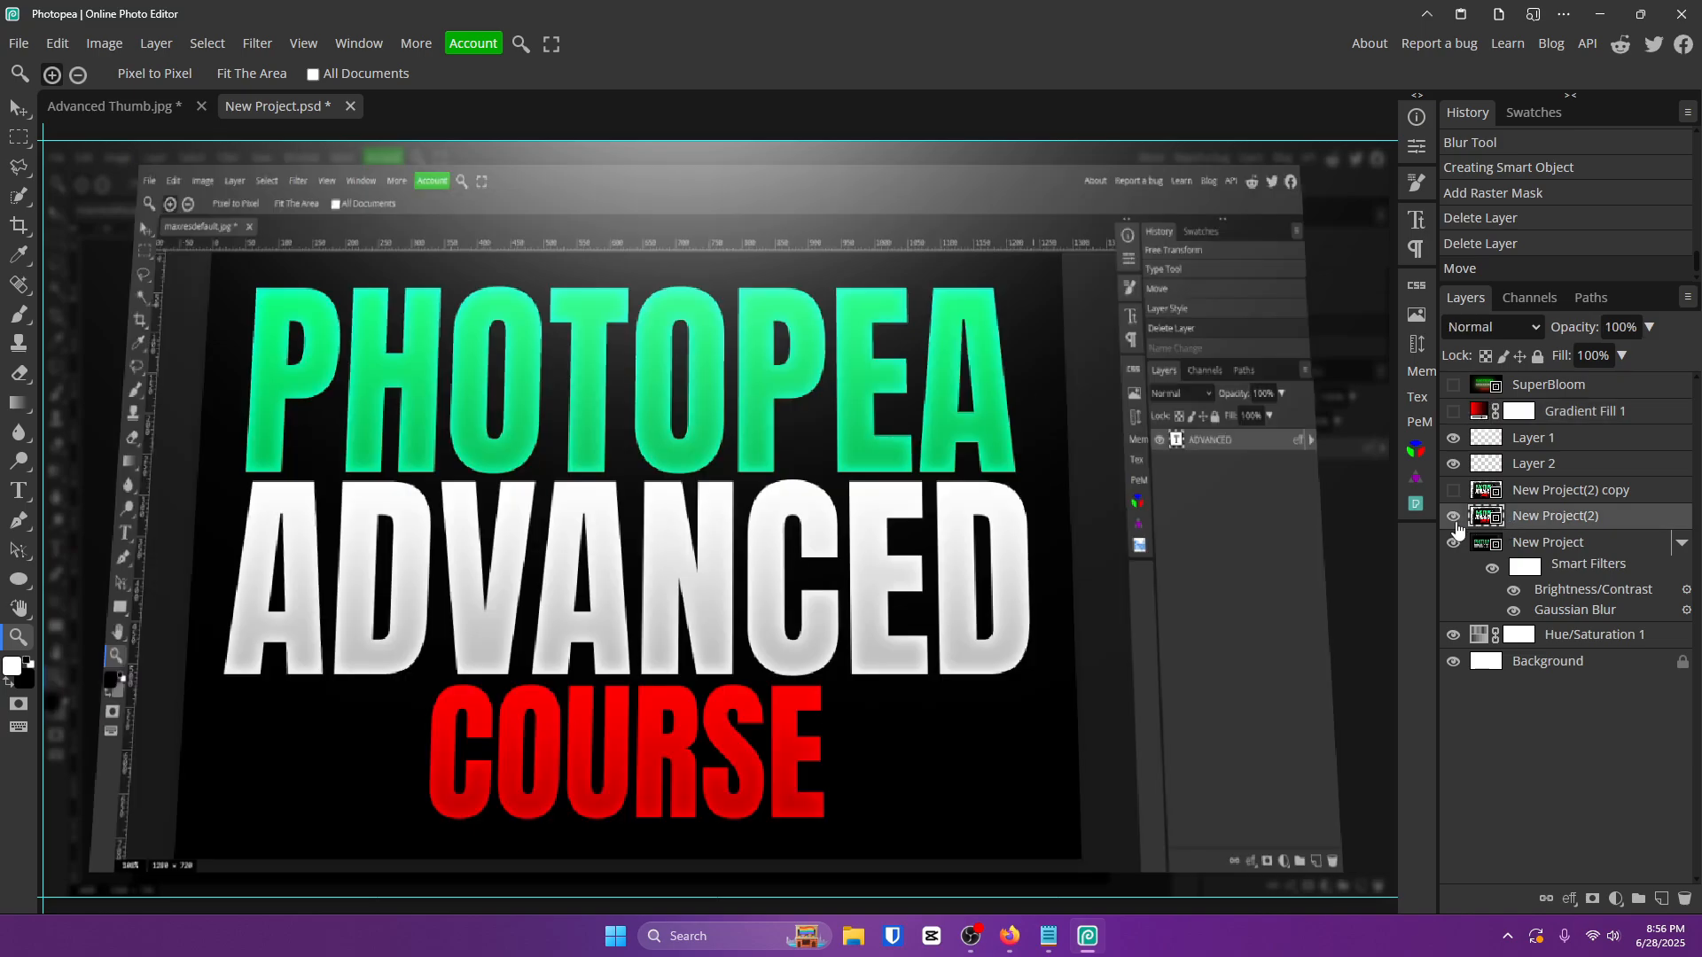
Try moving and transforming the New Project(2) screenshot layer over the blurred backdrop.
click(17, 108)
mouse_move(486, 296)
mouse_down()
mouse_move(480, 274)
mouse_move(497, 285)
mouse_up()
mouse_move(576, 330)
mouse_down()
mouse_move(555, 332)
mouse_move(879, 498)
mouse_move(997, 953)
mouse_move(459, 240)
mouse_move(608, 327)
mouse_move(593, 337)
mouse_up()
key(ctrl+alt+t)
drag(1224, 833, 1361, 911)
drag(1195, 741, 1264, 752)
drag(1090, 571, 1054, 561)
click(683, 75)
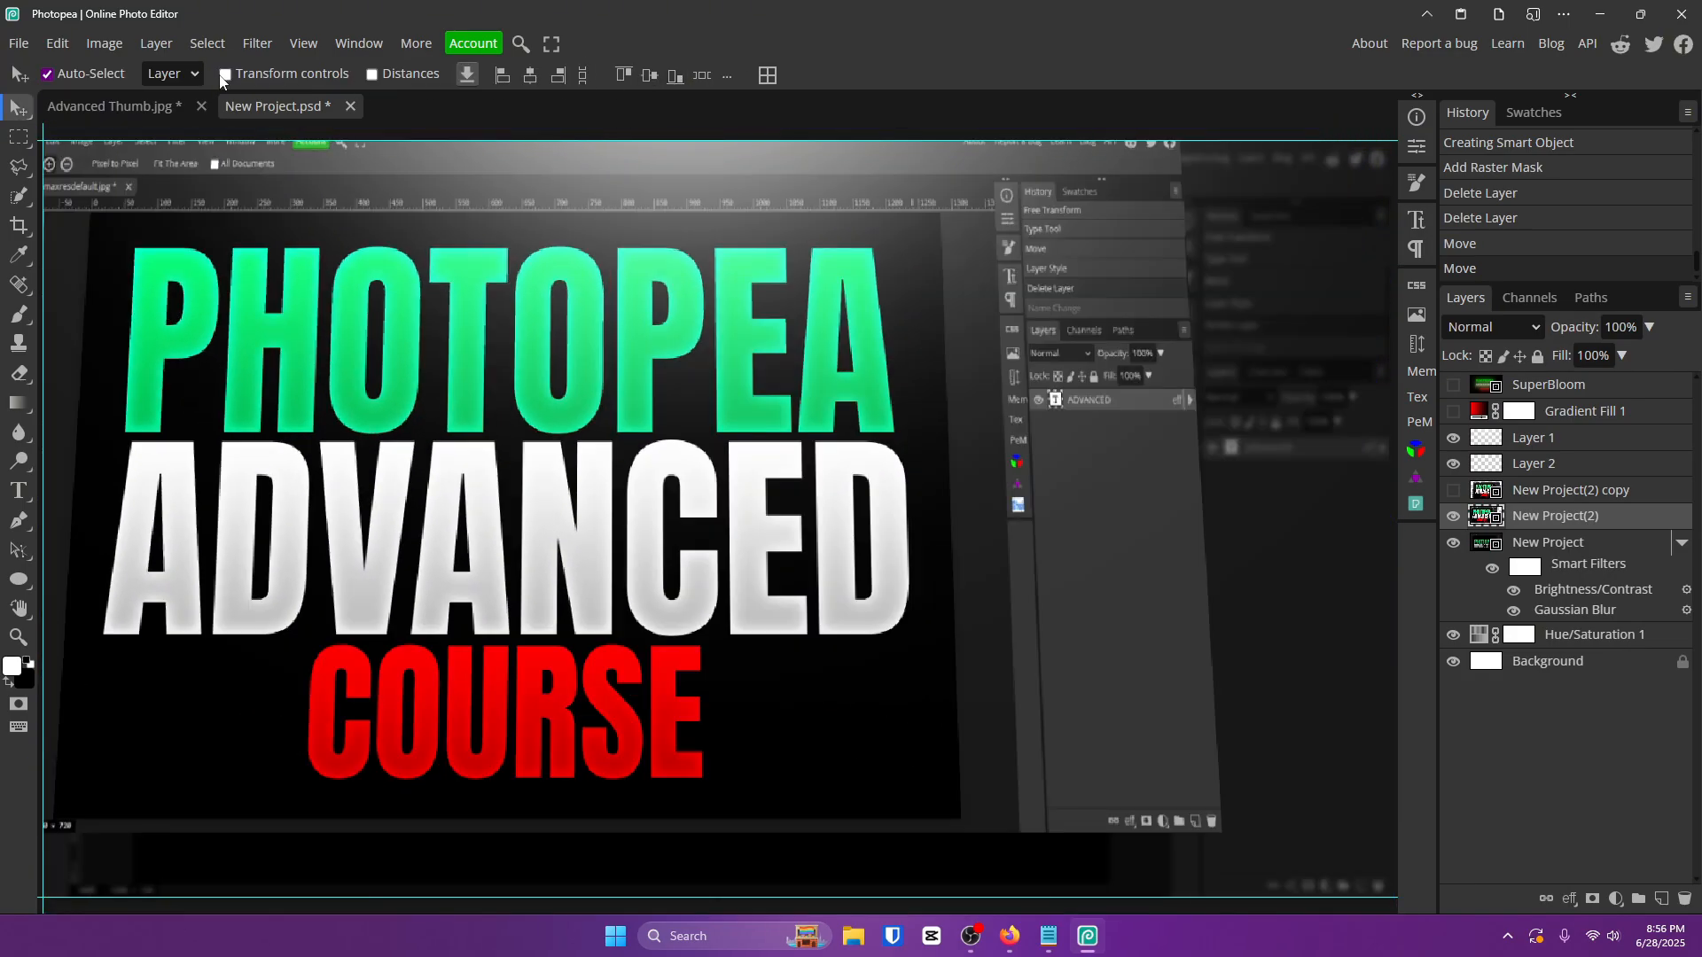
click(255, 43)
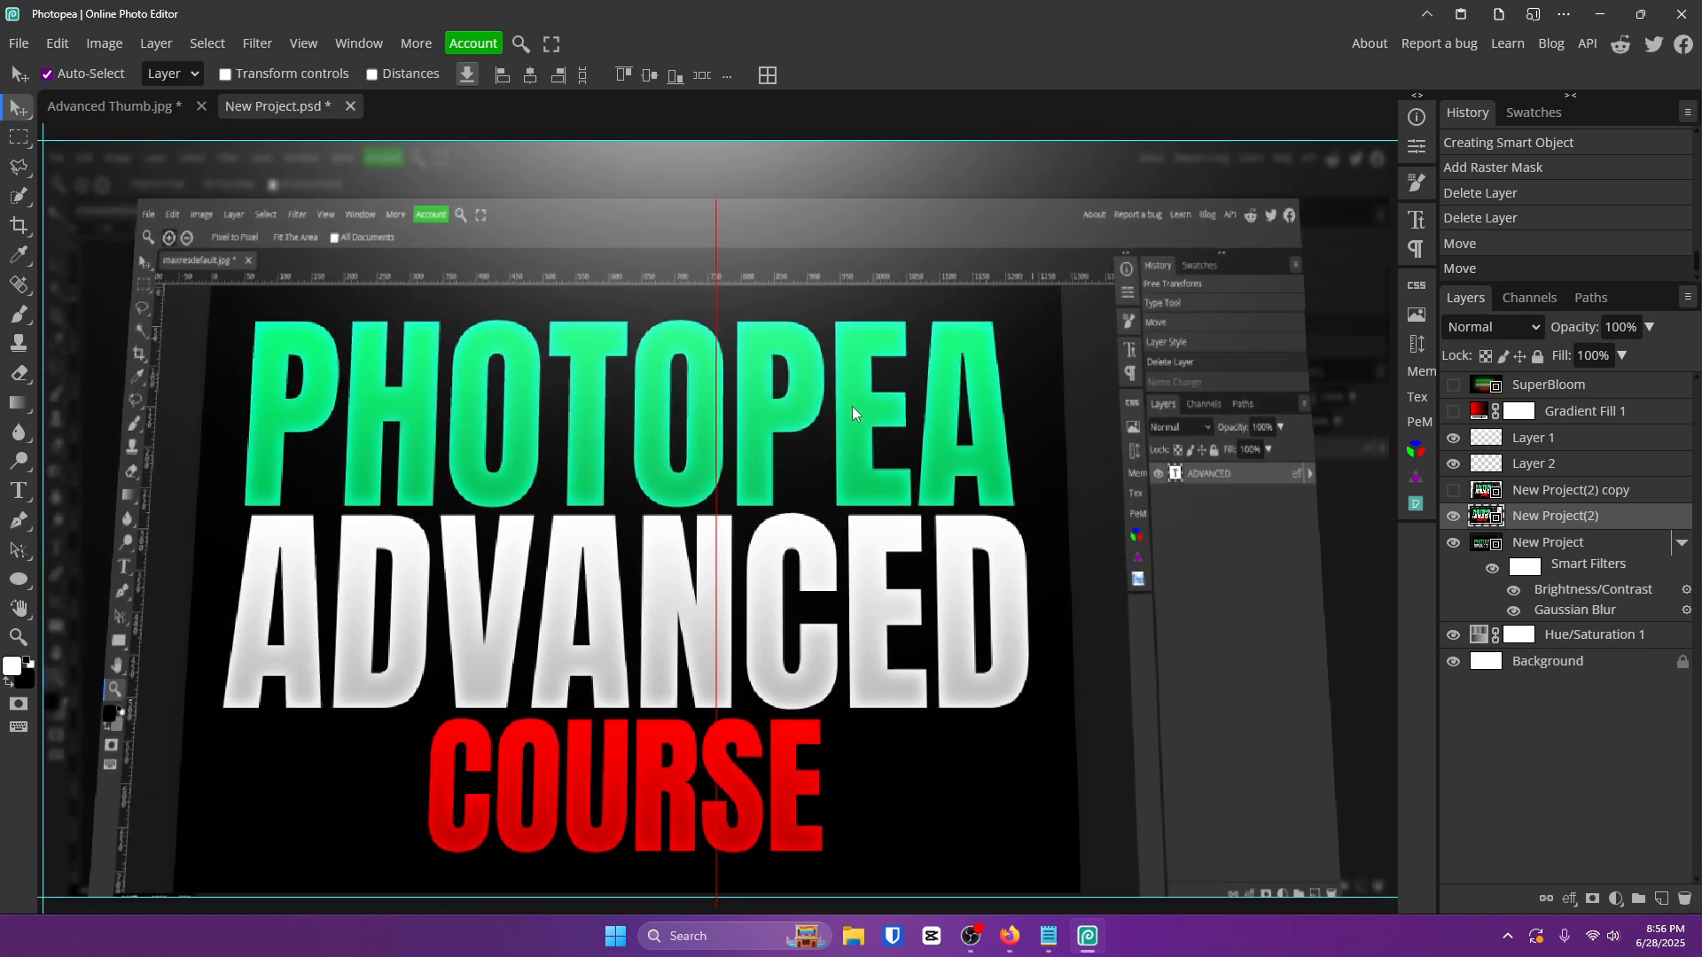
Toggle the New Project(2) layer off and on to compare it with the backdrop and shift it slightly.
click(1452, 516)
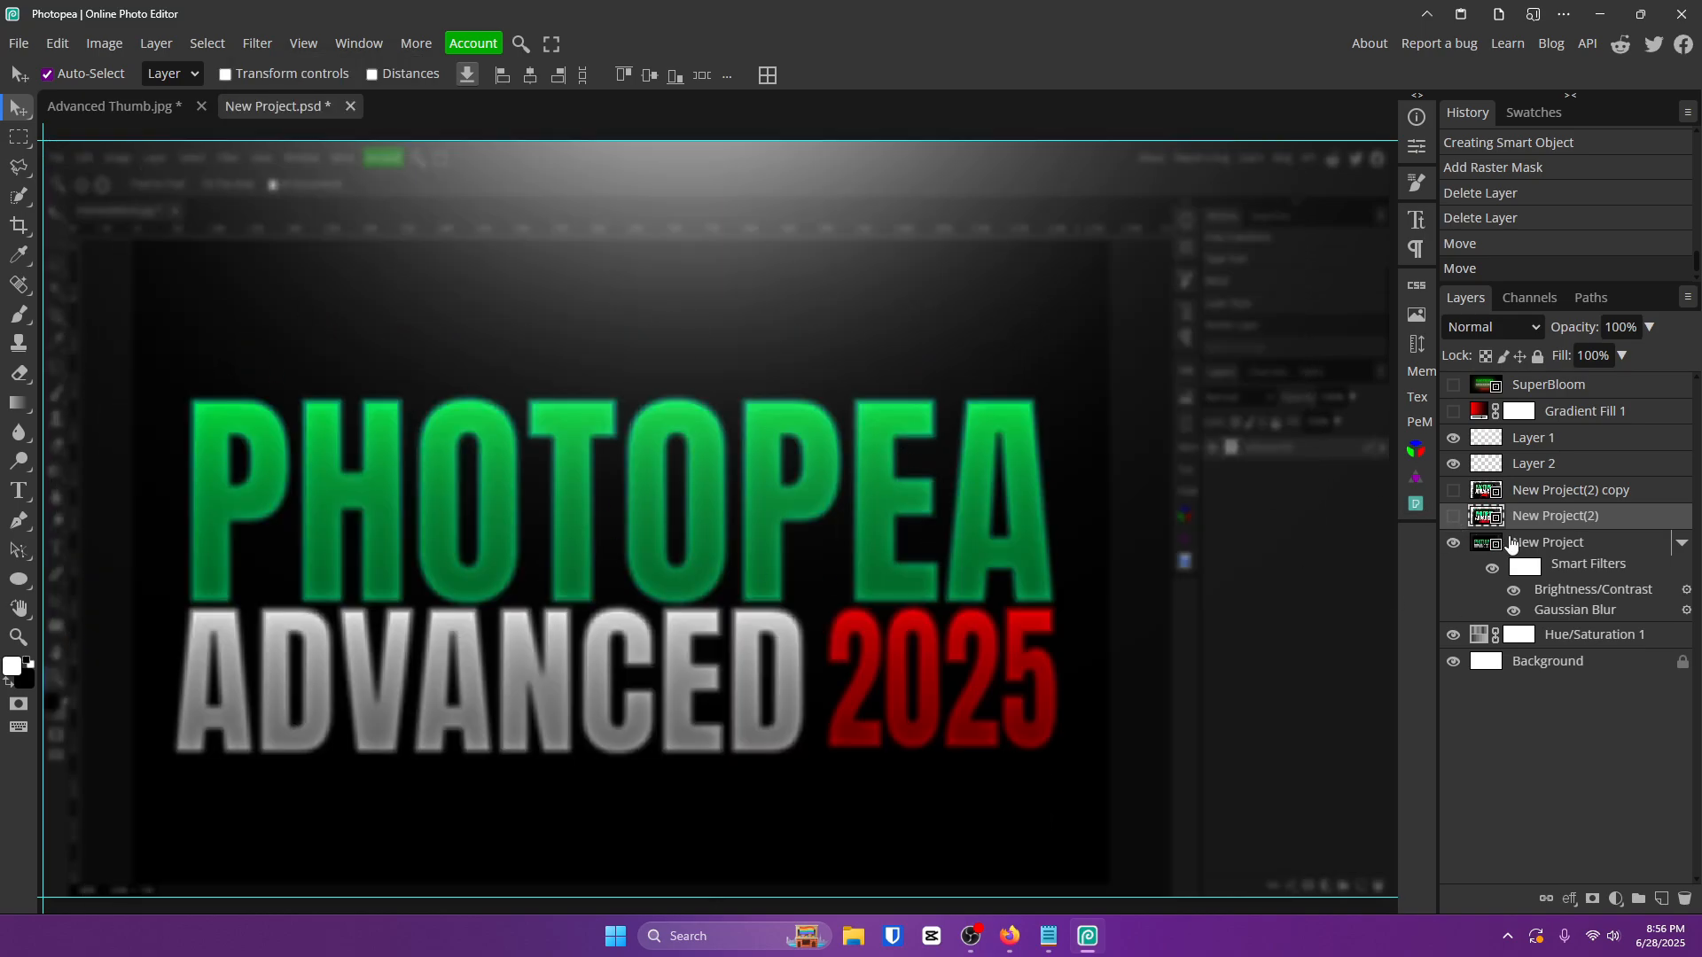
click(1452, 516)
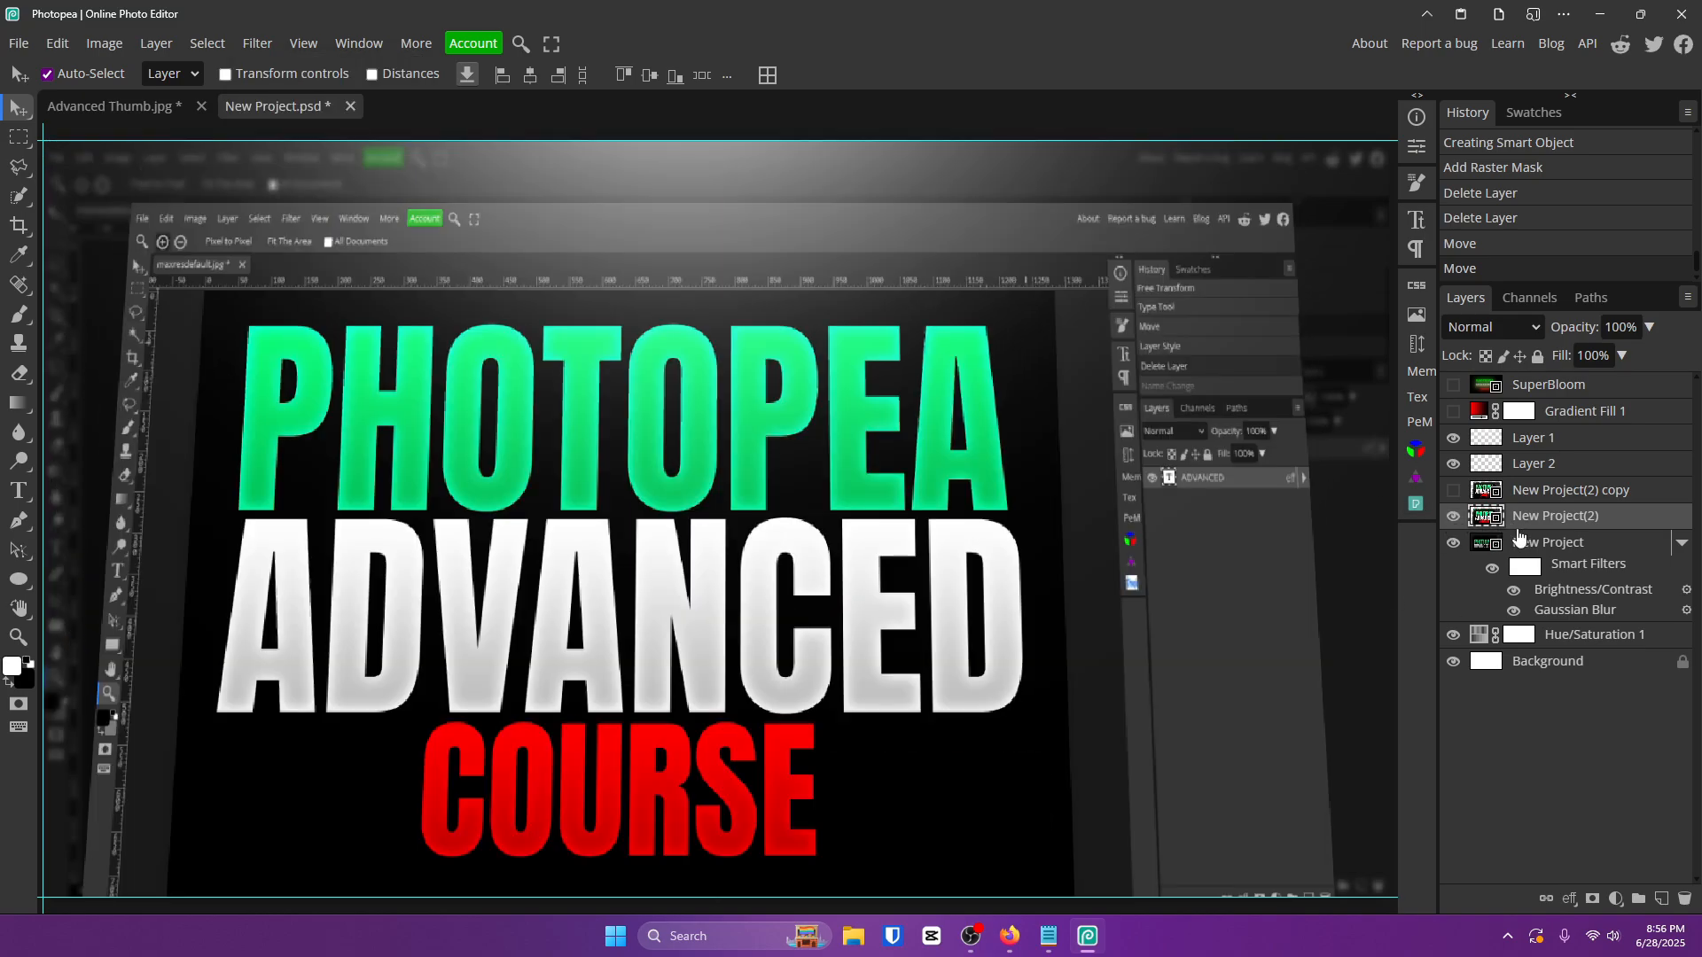
drag(721, 474, 730, 434)
drag(717, 408, 688, 461)
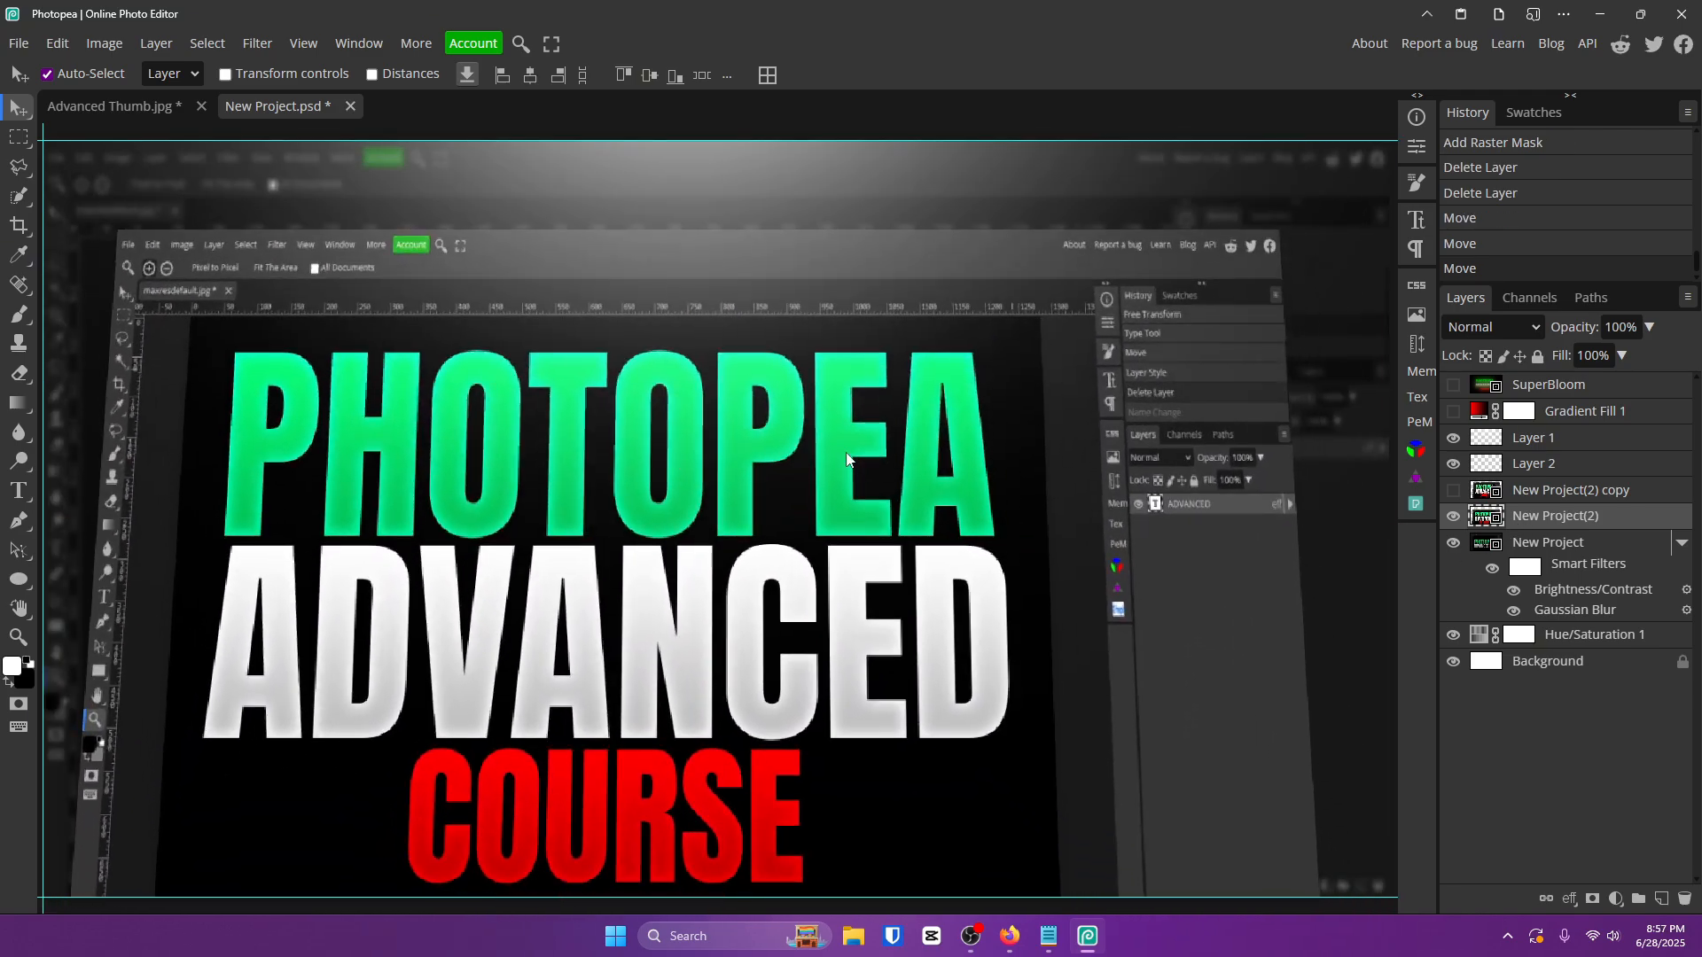
Apply a perspective transform to the New Project(2) layer, narrowing its upper edge within the canvas.
key(ctrl+t)
right_click(810, 444)
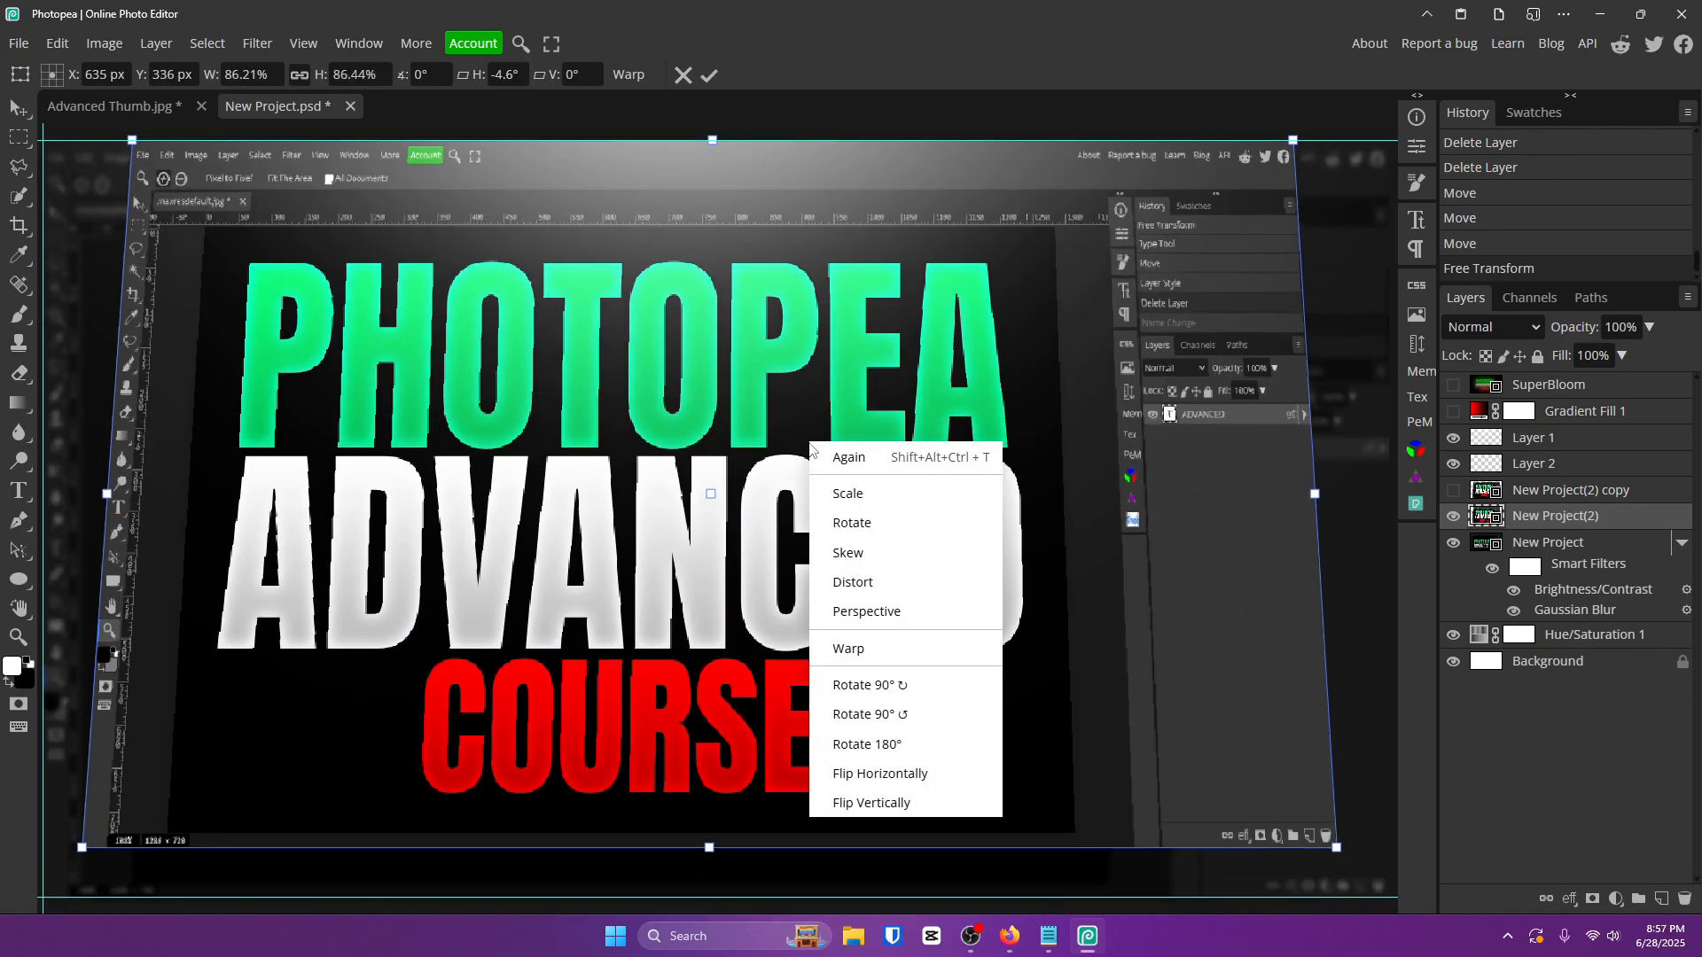
click(906, 612)
drag(1118, 196, 1117, 221)
drag(1291, 164, 1262, 165)
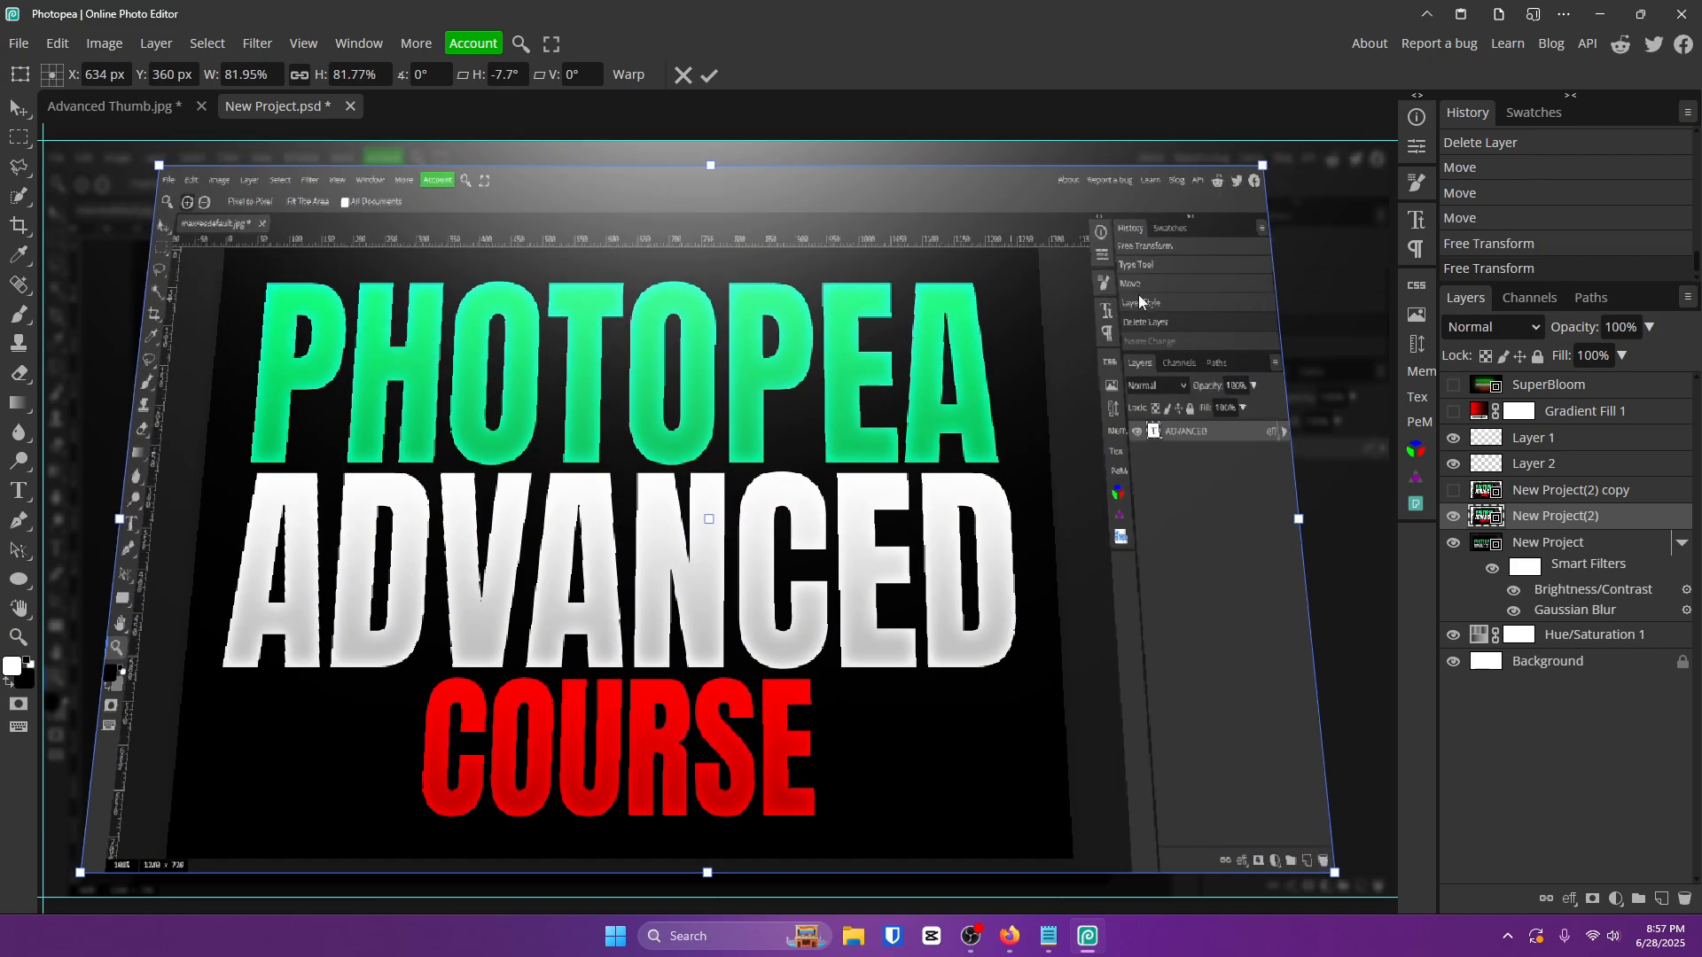
click(708, 78)
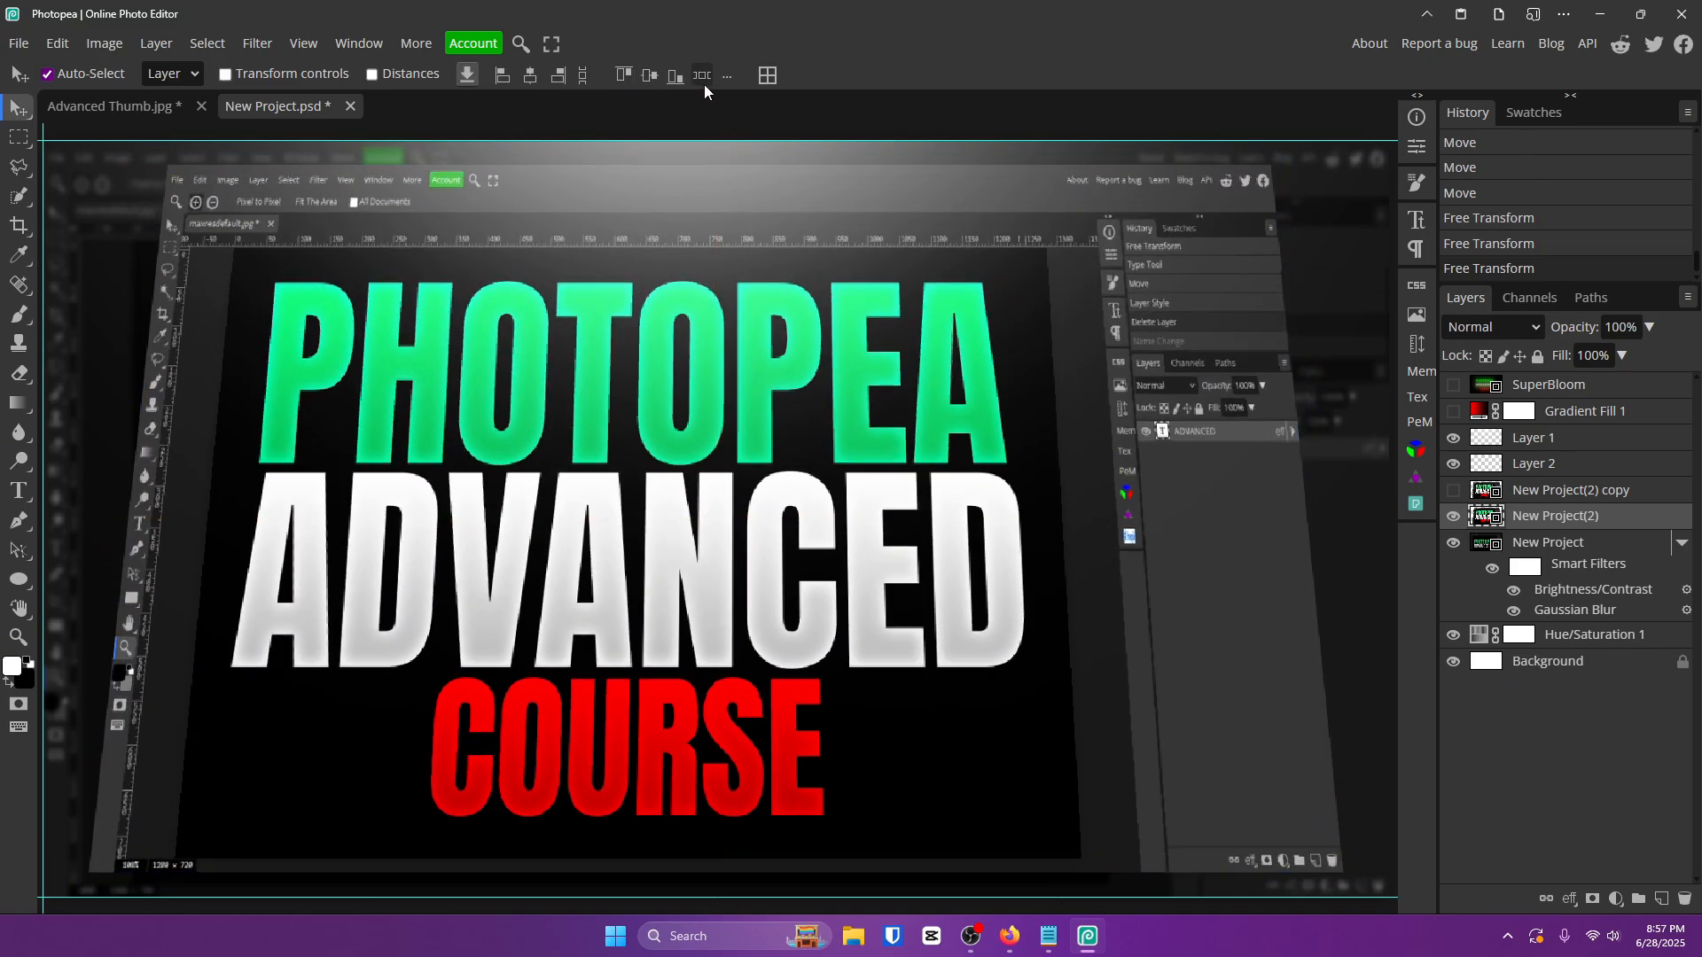
Darken the blurred New Project layer with an additional Brightness/Contrast adjustment, hiding New Project(2) while adjusting.
click(1539, 542)
click(1453, 516)
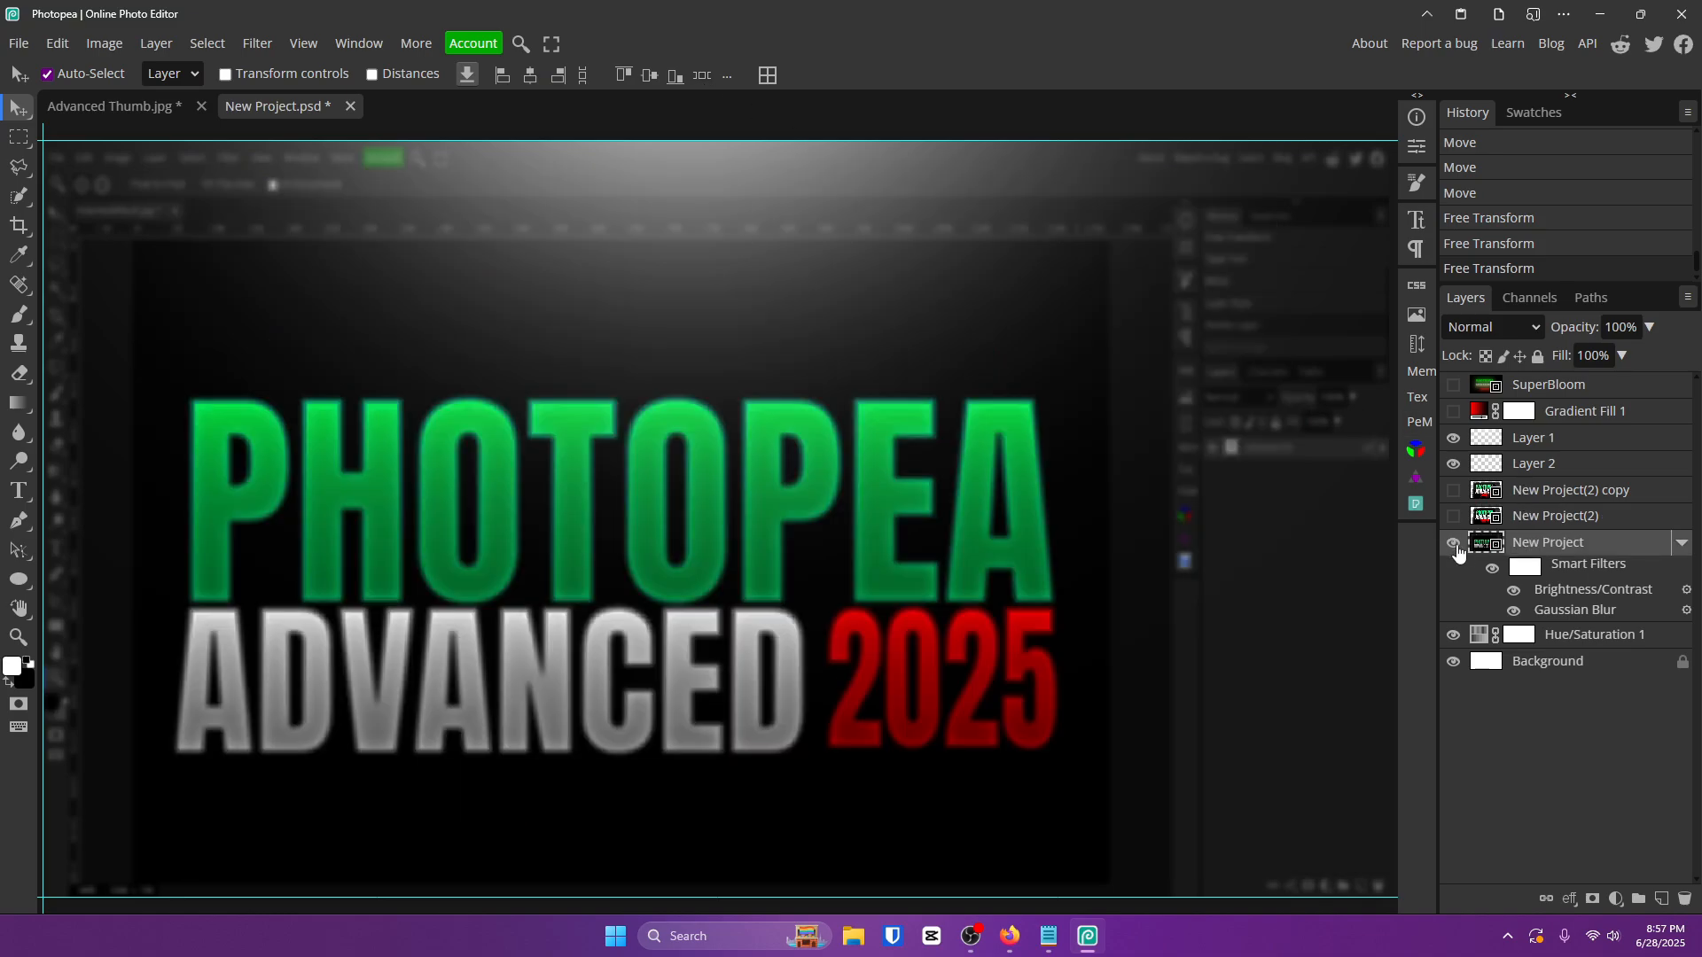
click(104, 43)
mouse_move(152, 106)
click(381, 106)
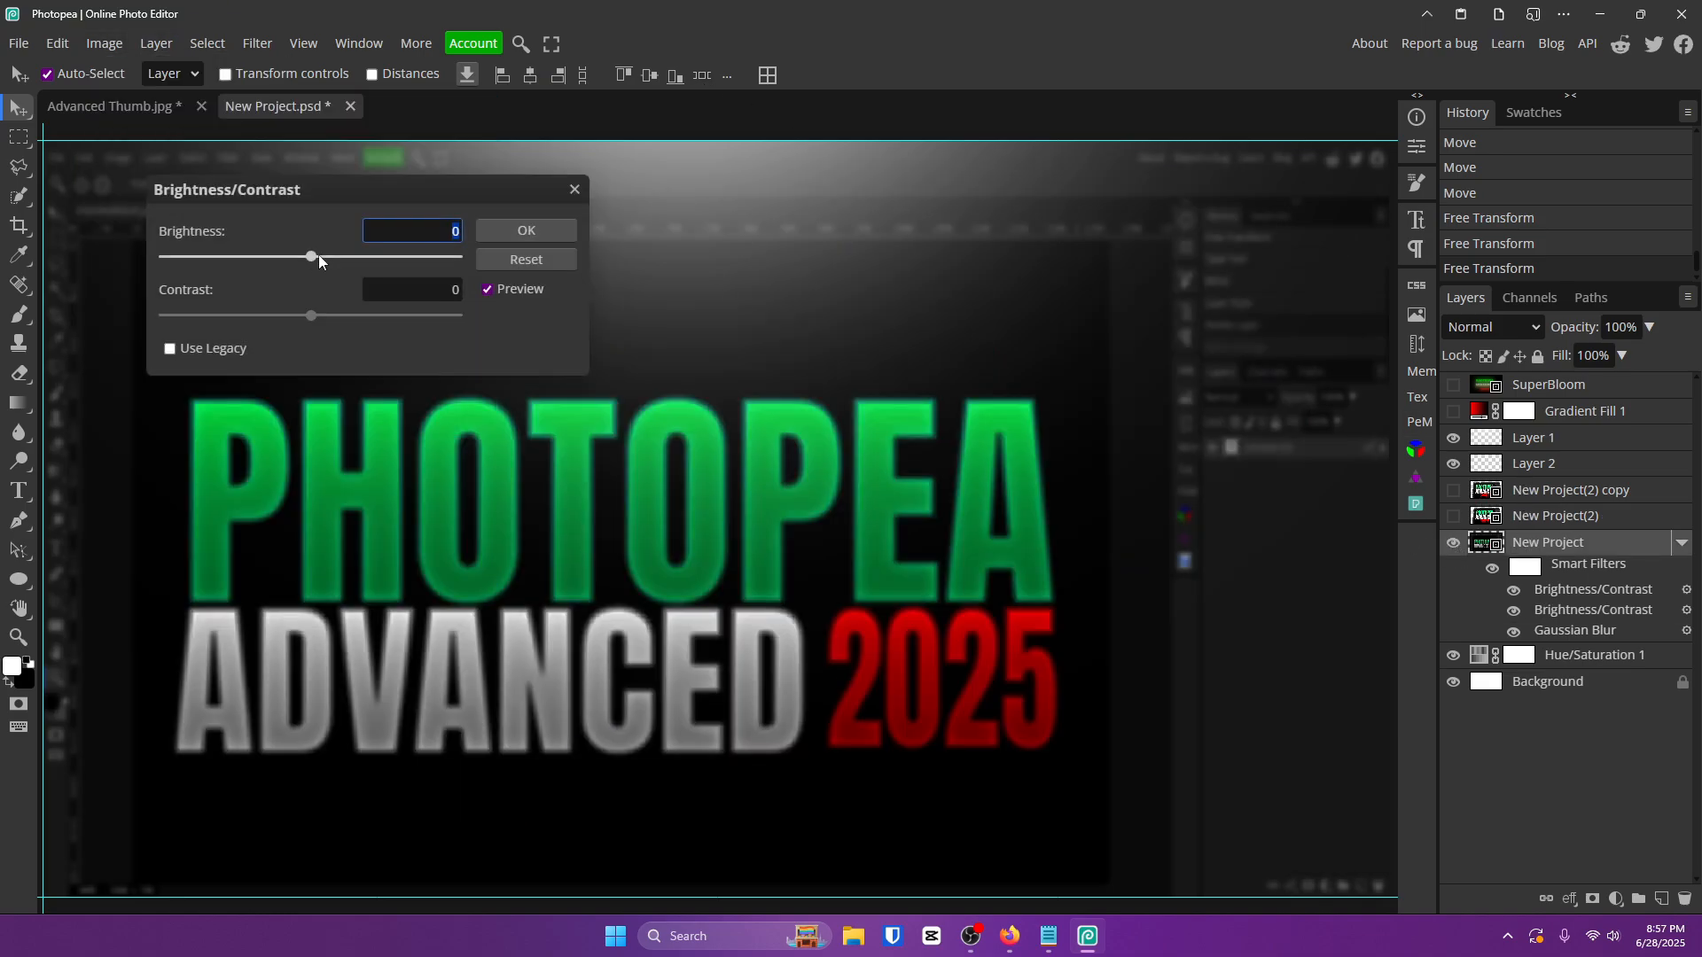
click(285, 256)
click(526, 230)
click(1453, 516)
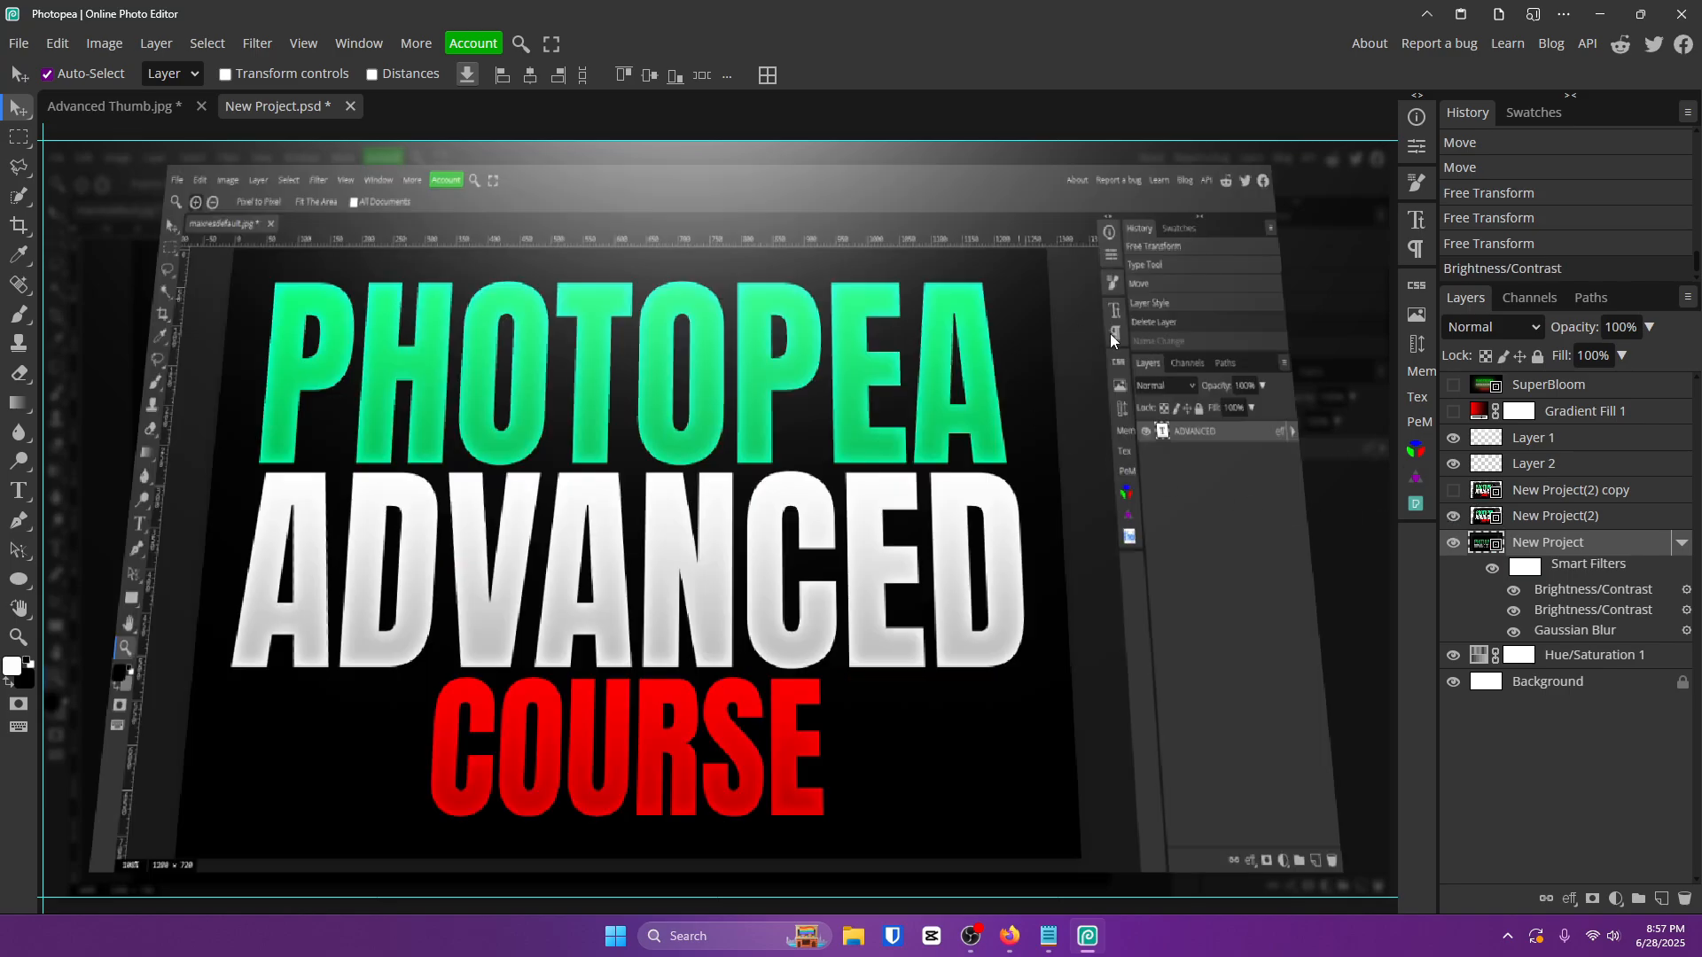
Add a new blank layer above the SuperBloom layer.
click(18, 638)
drag(311, 476, 208, 459)
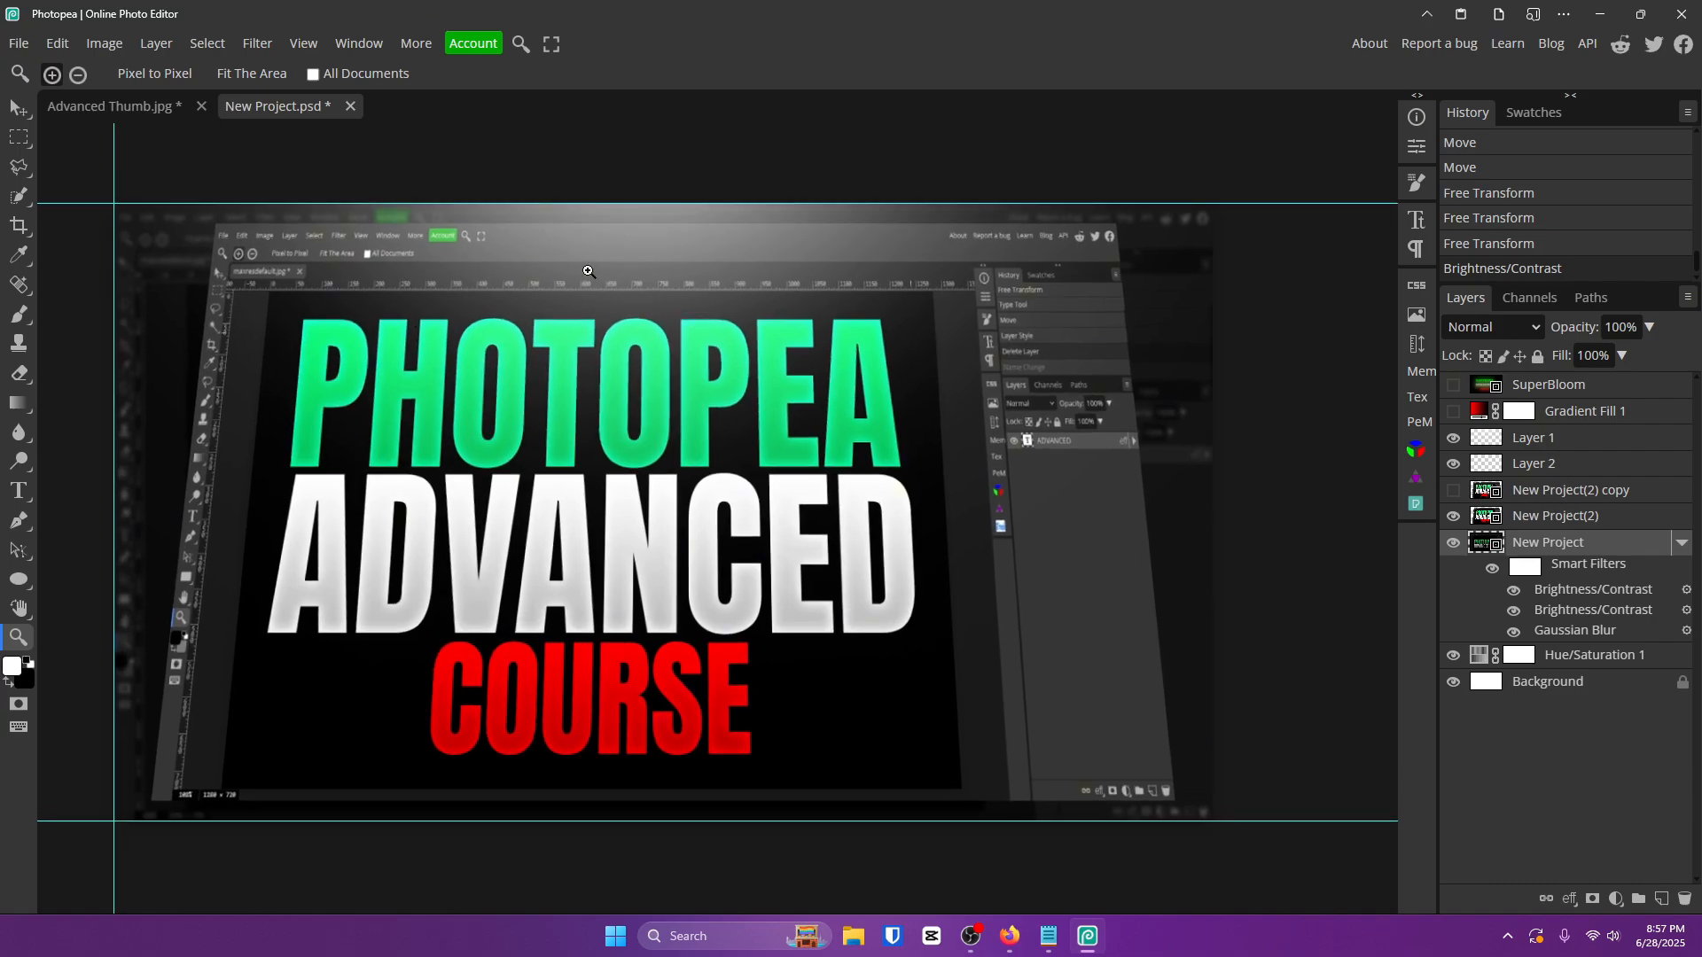
click(1607, 392)
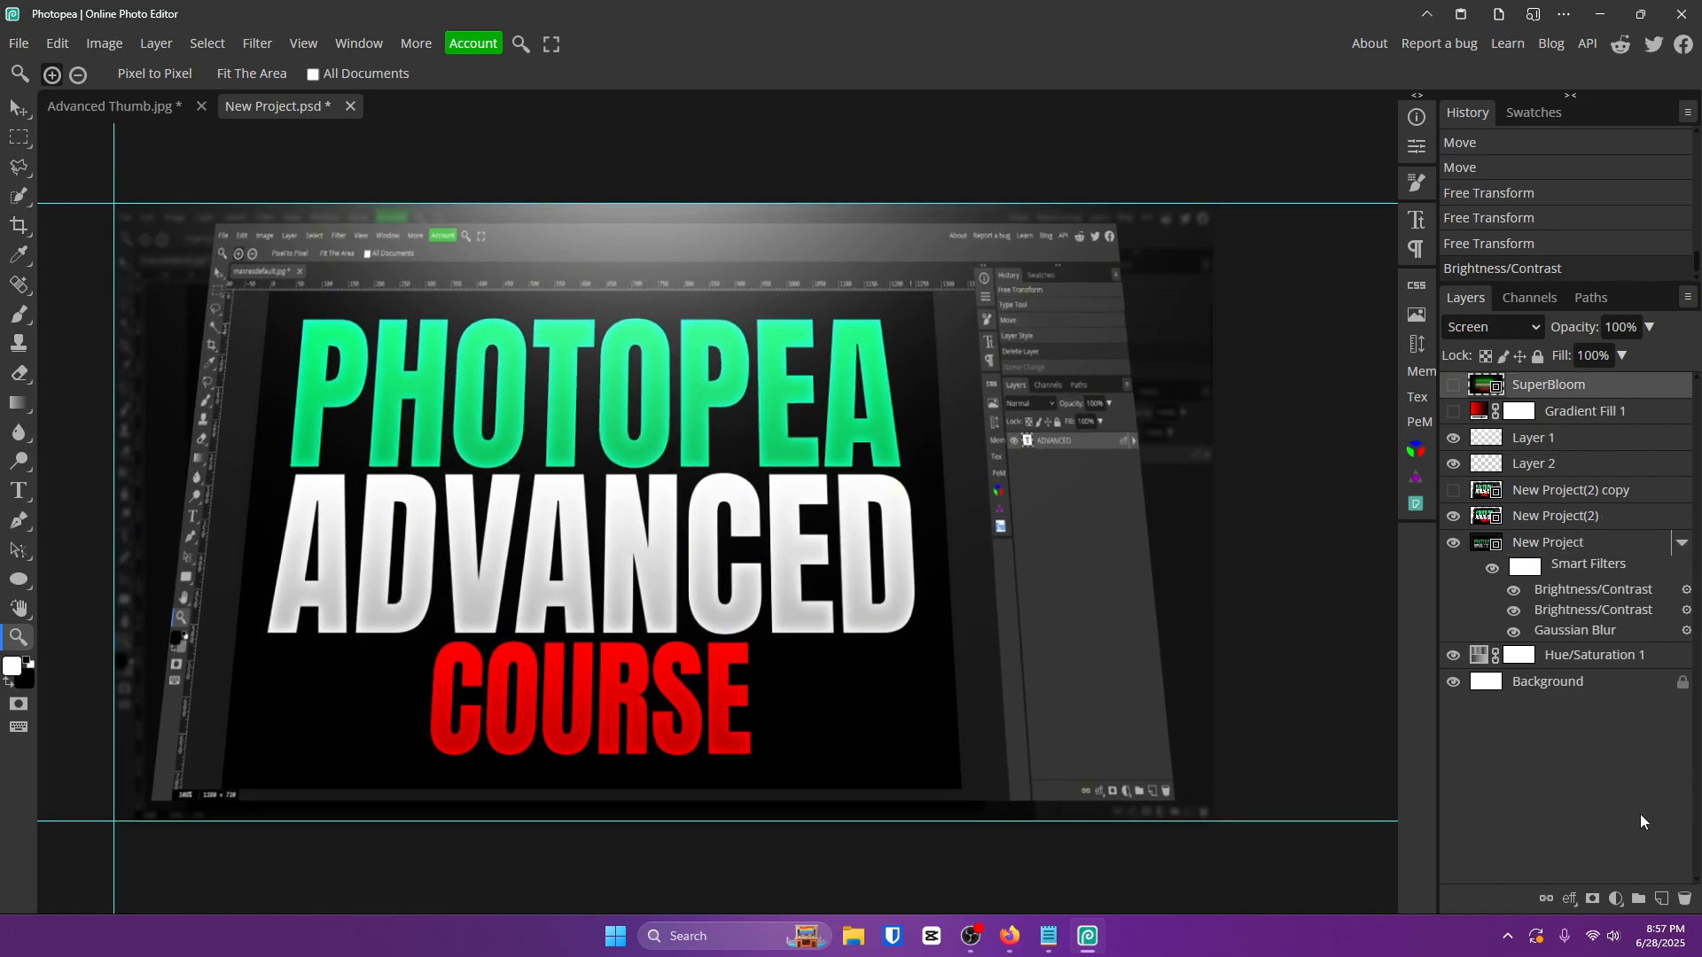
click(1663, 900)
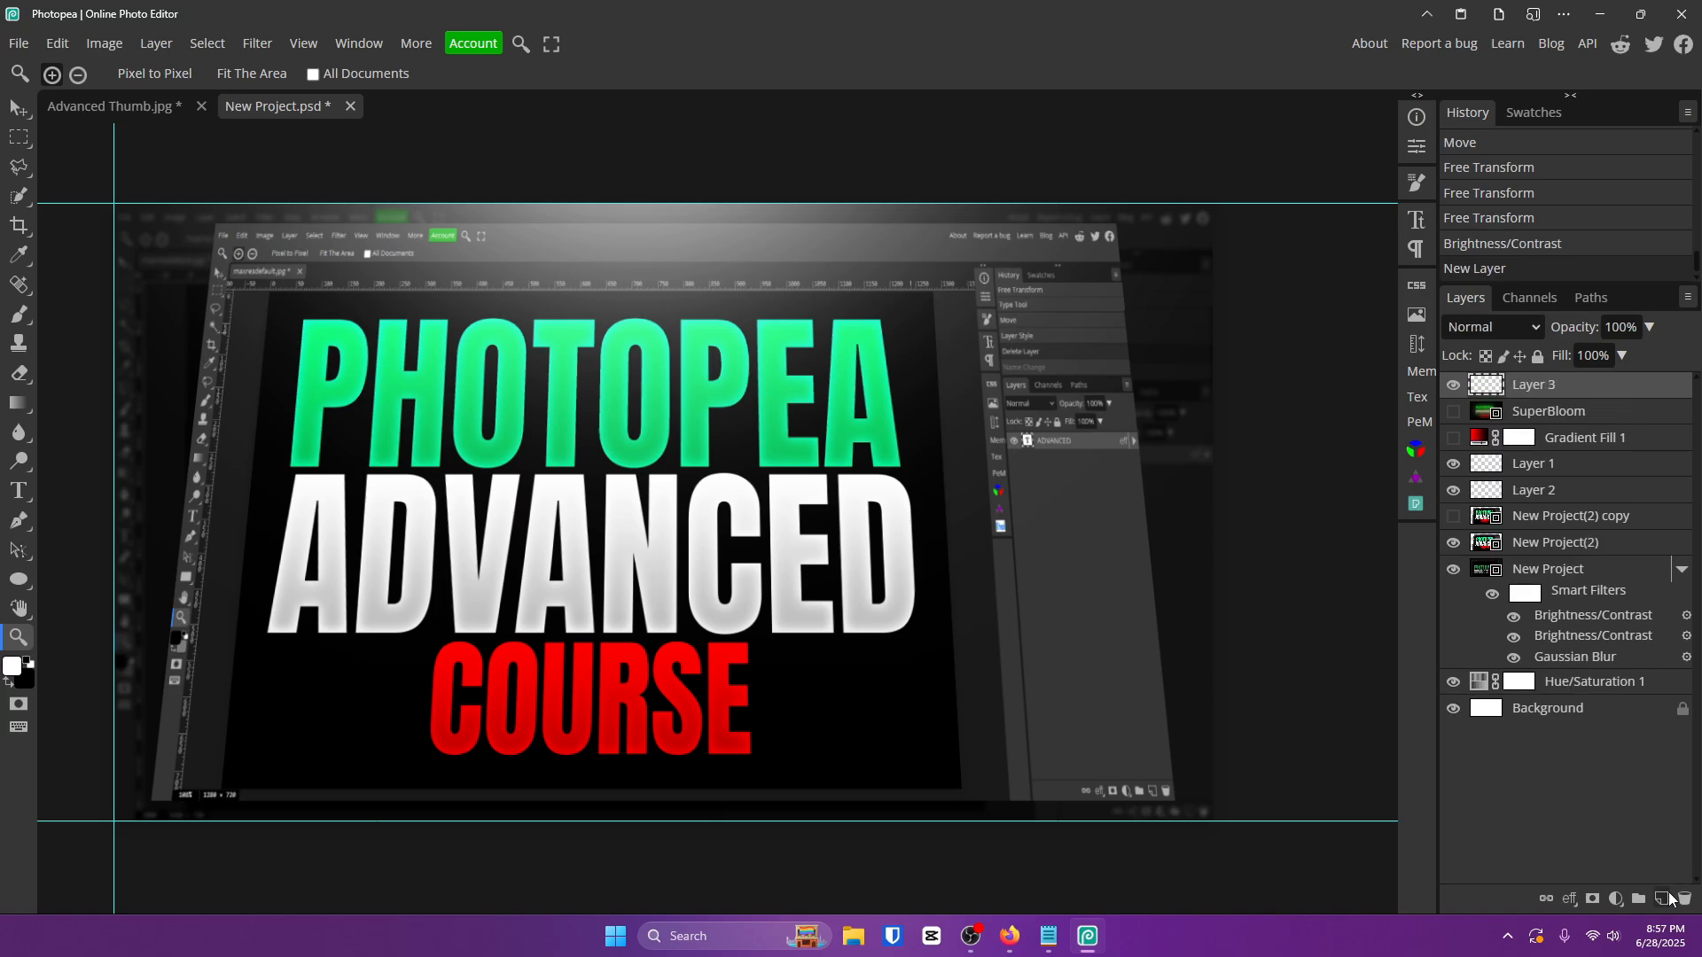
Paint a soft white glow at the thumbnail's upper edge using a Default round brush at 734 px and 0% hardness.
click(20, 519)
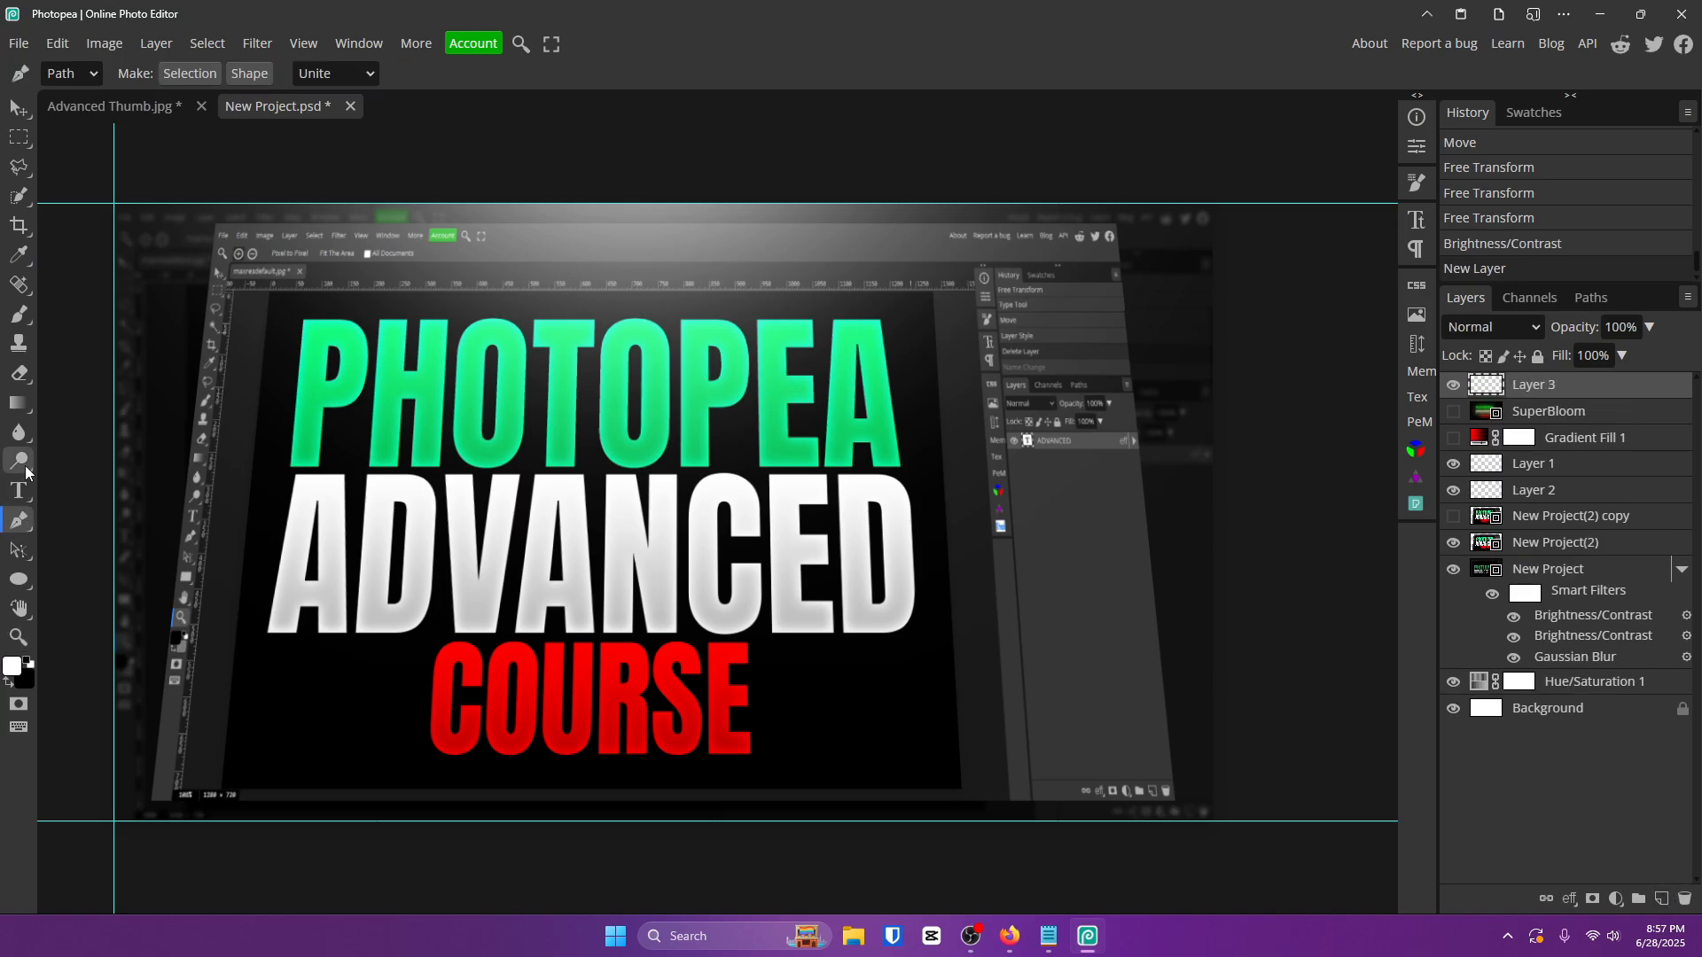
click(18, 345)
click(20, 316)
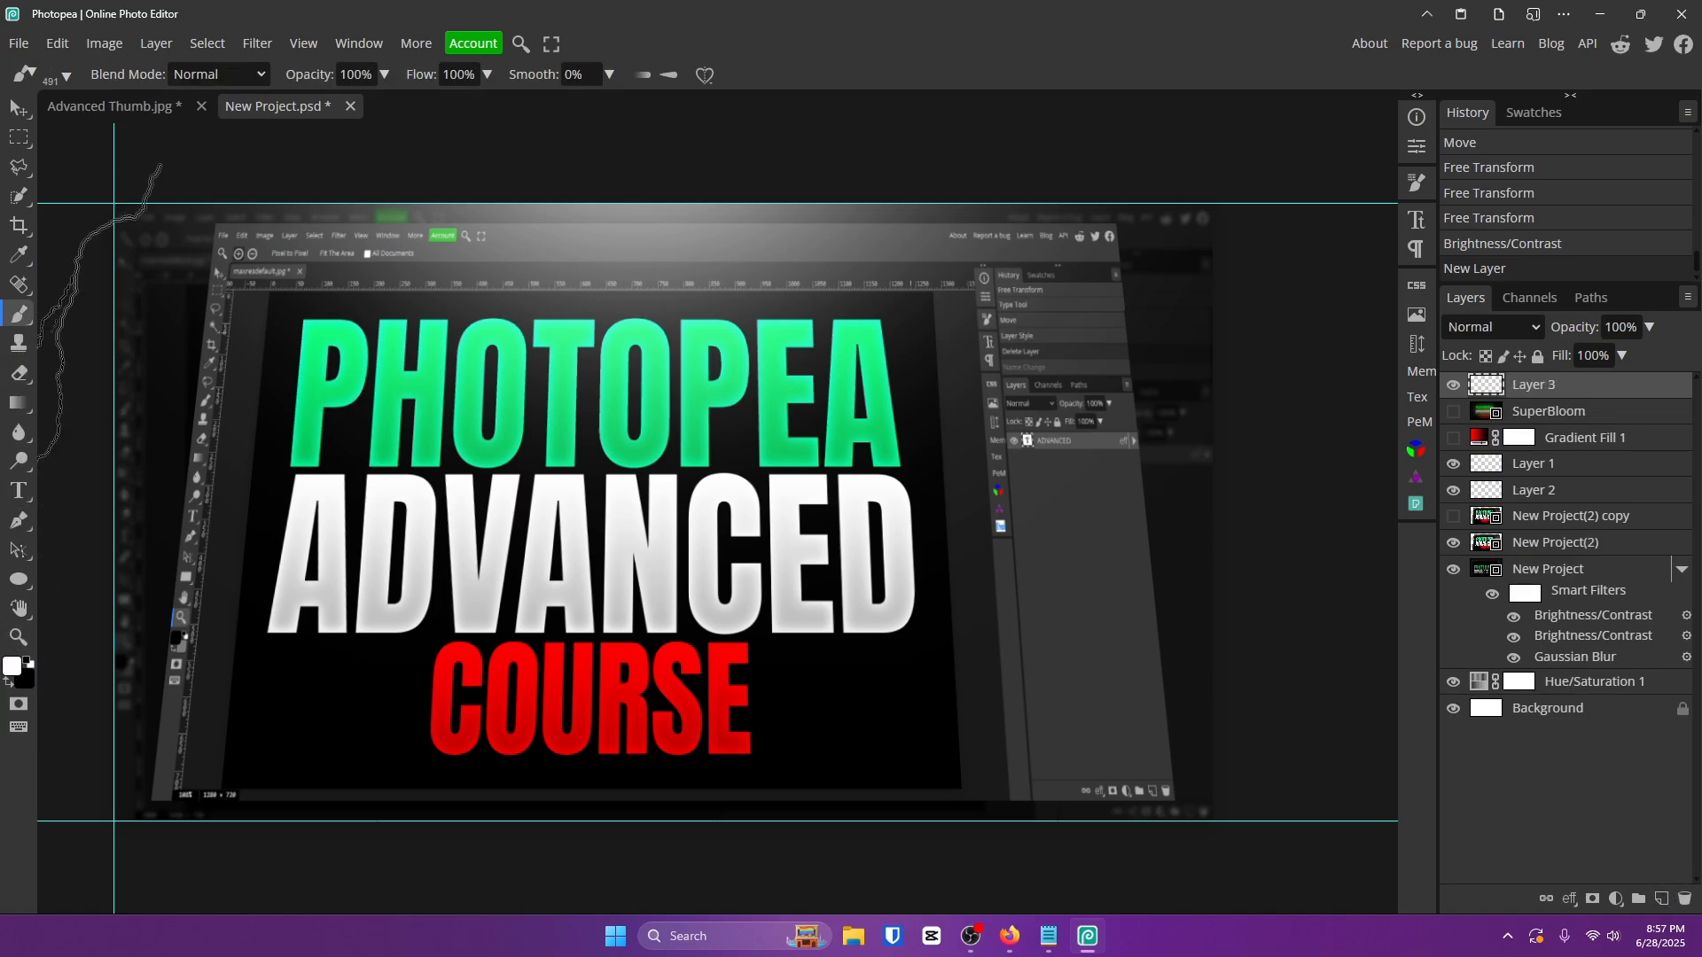
click(67, 77)
click(69, 225)
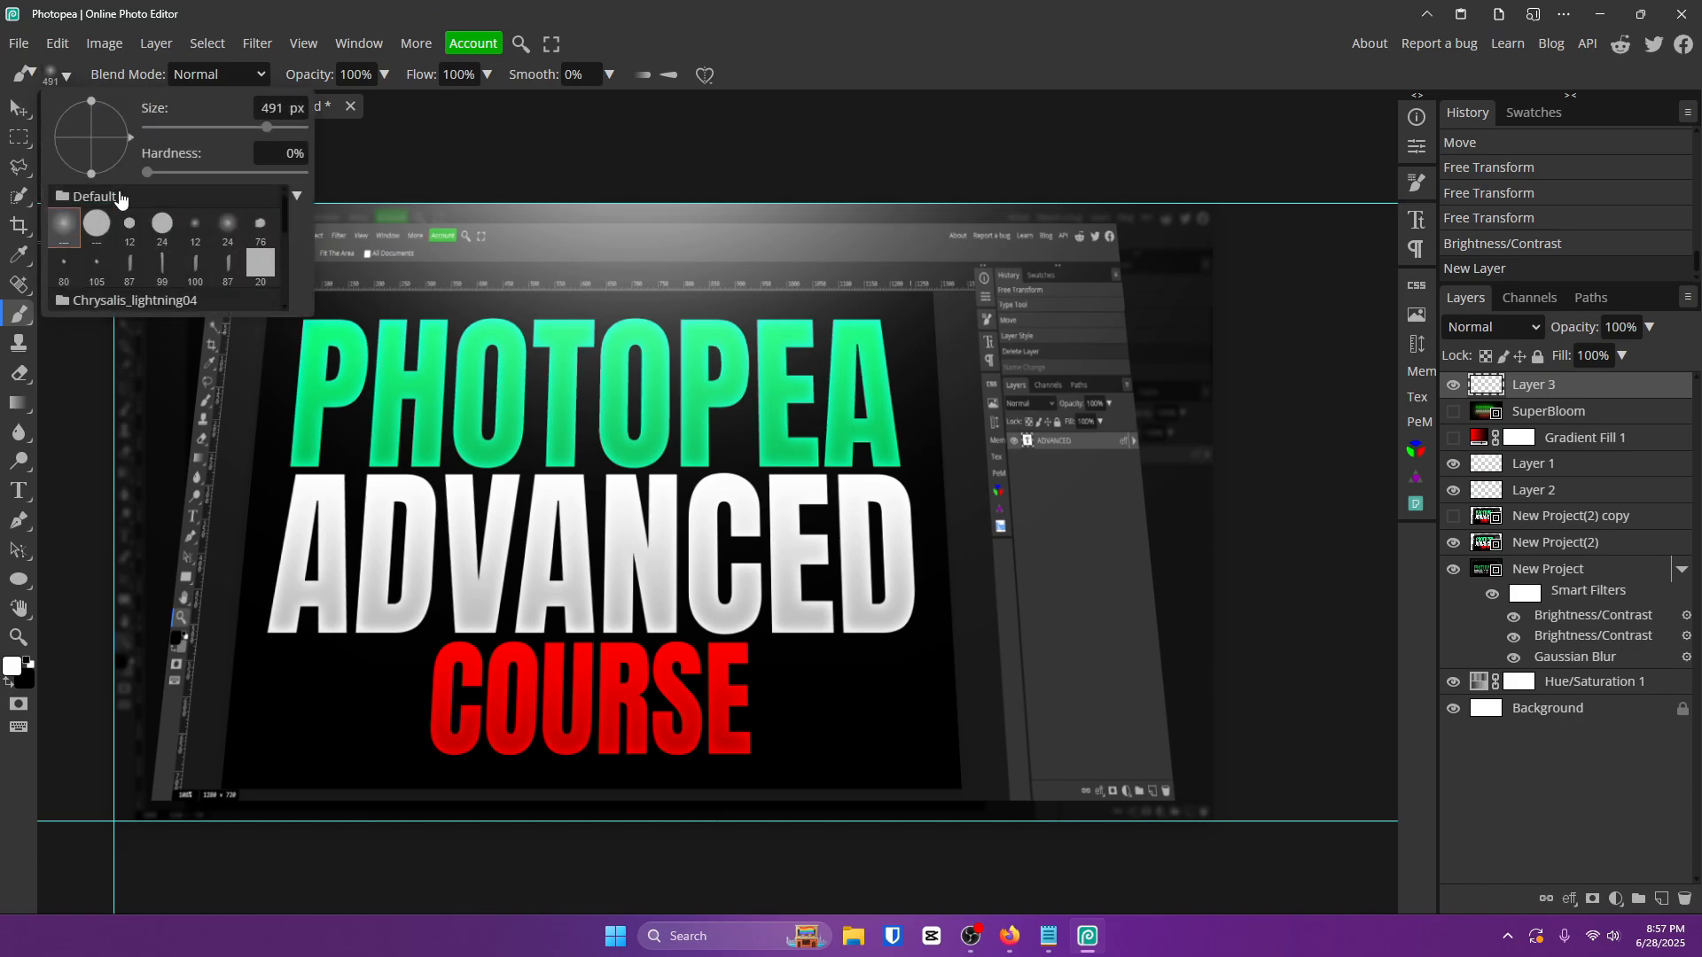
mouse_move(519, 300)
mouse_down()
mouse_move(632, 191)
mouse_move(573, 156)
mouse_move(515, 201)
mouse_up()
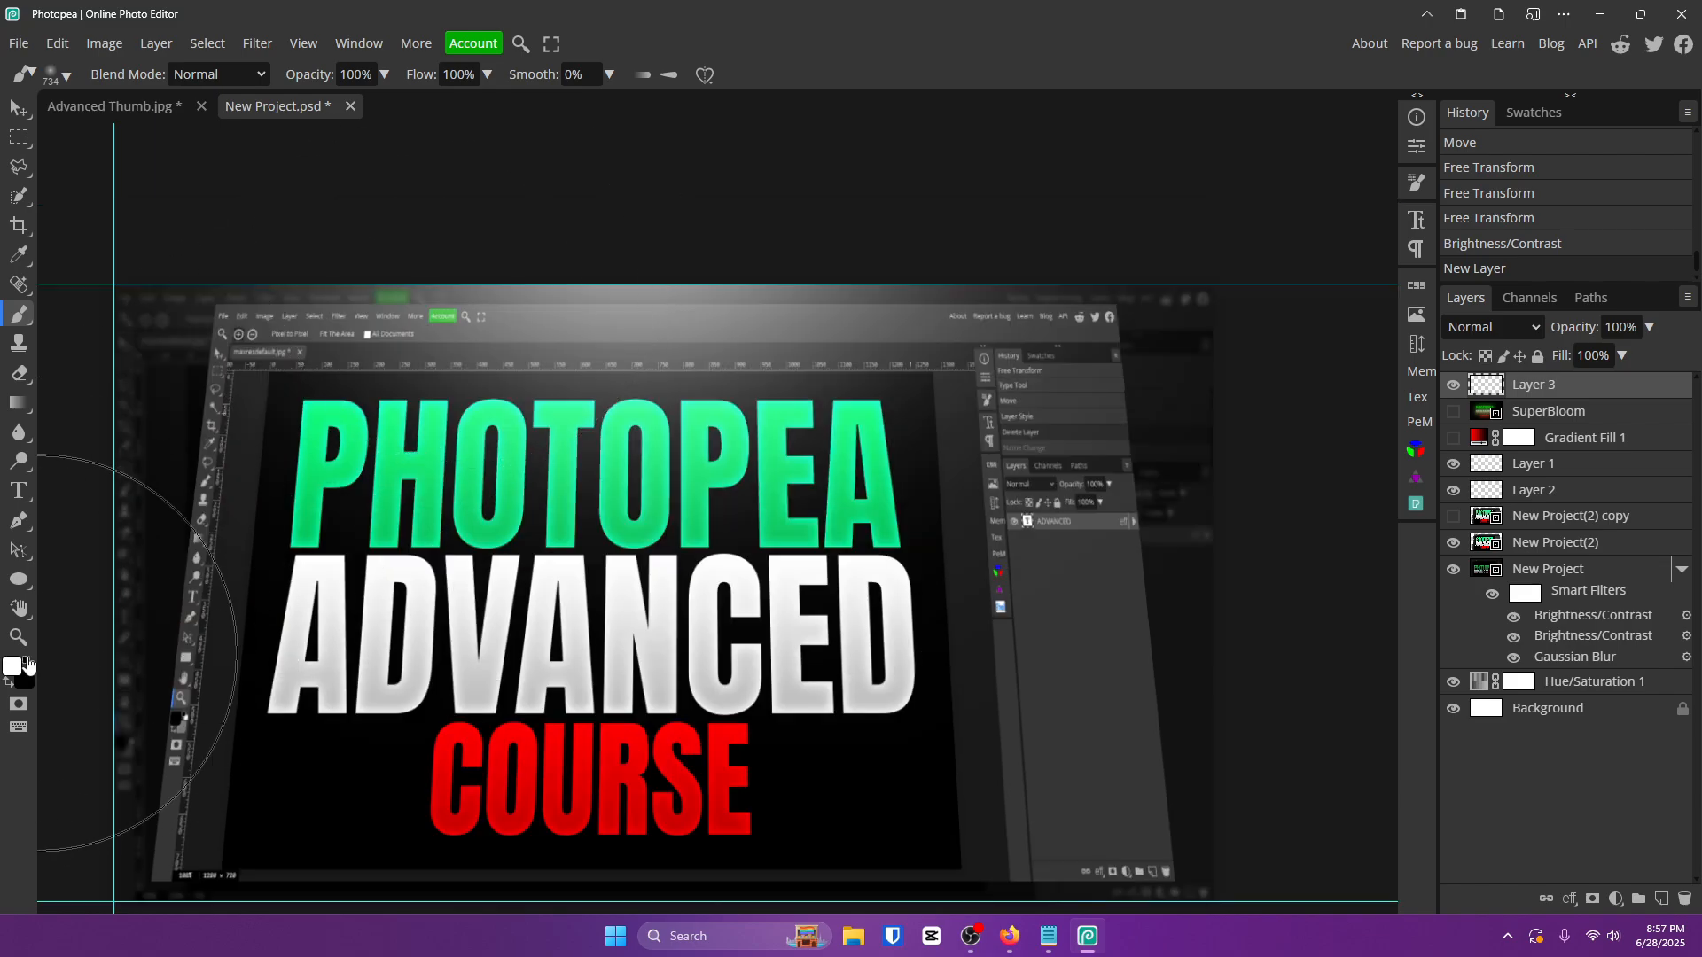
click(621, 200)
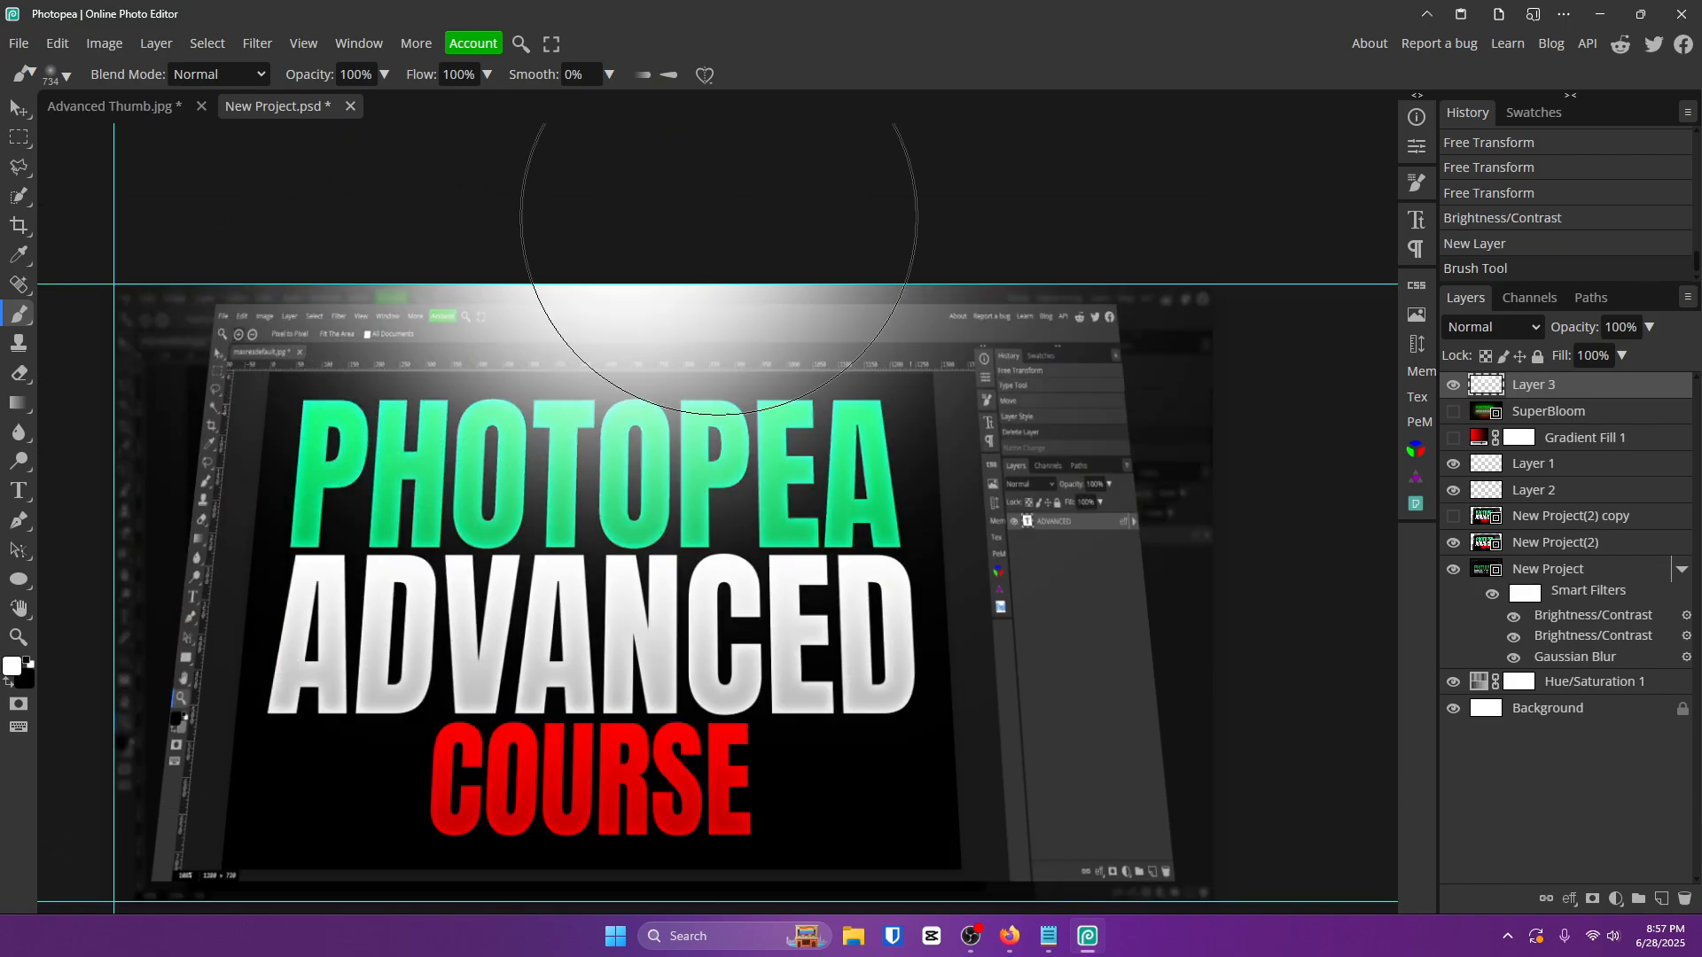
scroll(1286, 372, down, 1)
scroll(1159, 383, down, 1)
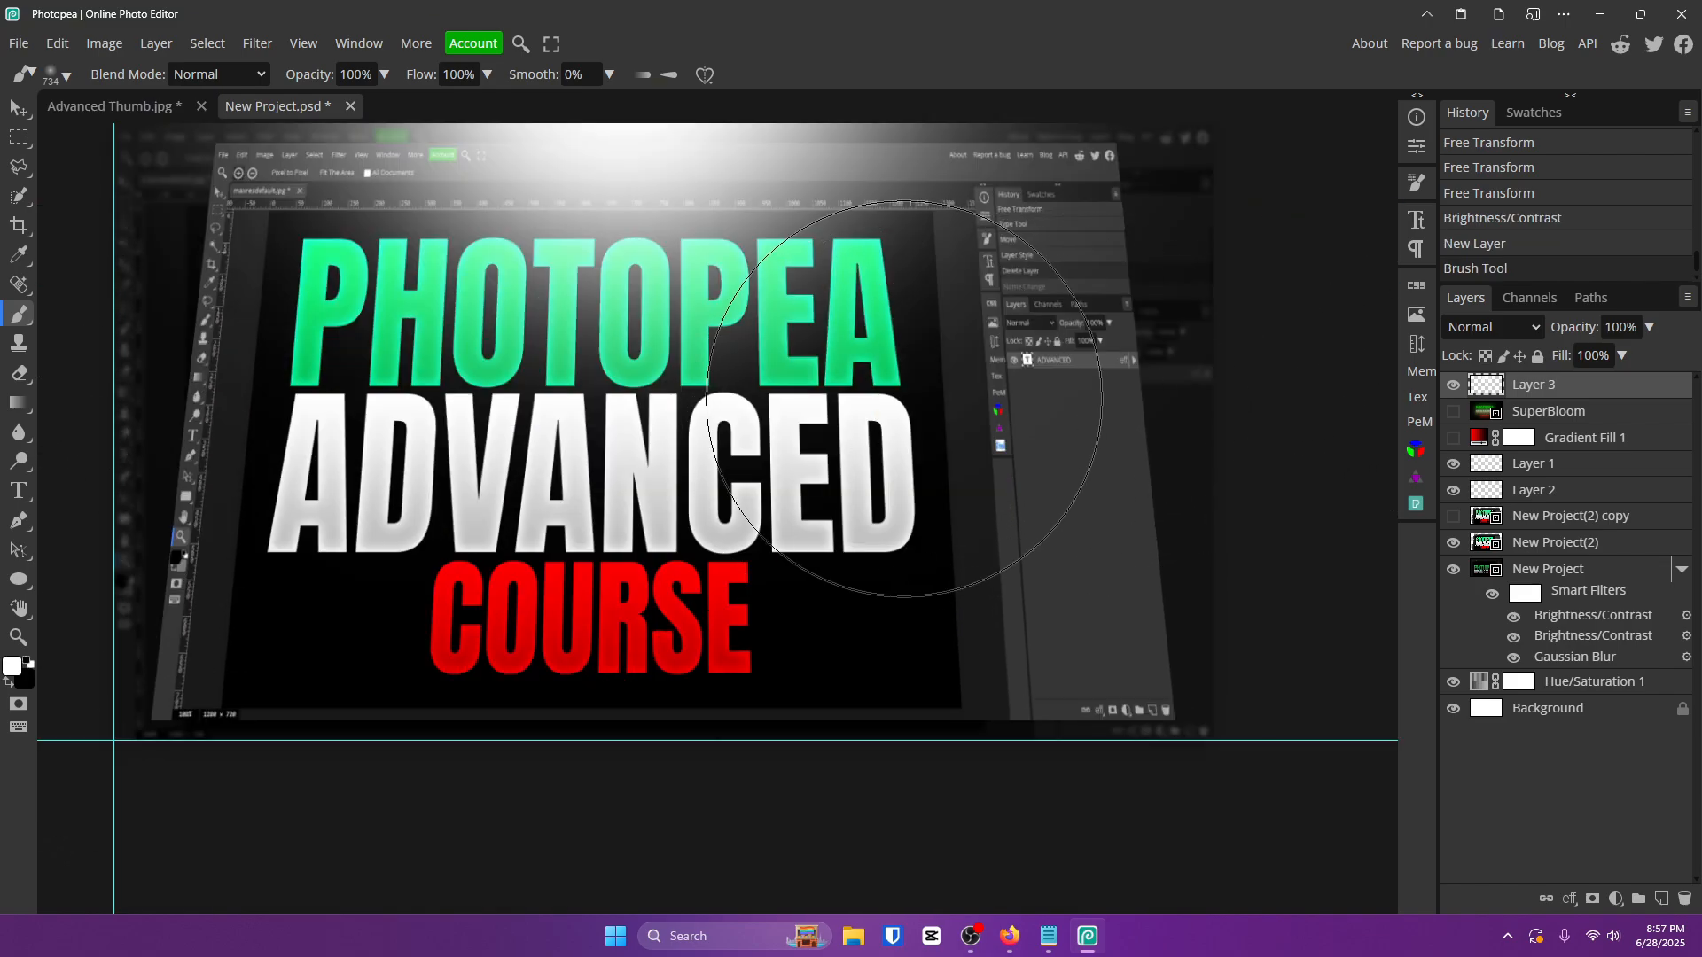
Add another blank layer and set the foreground color to the light green sampled from the PHOTOPEA title.
click(1662, 899)
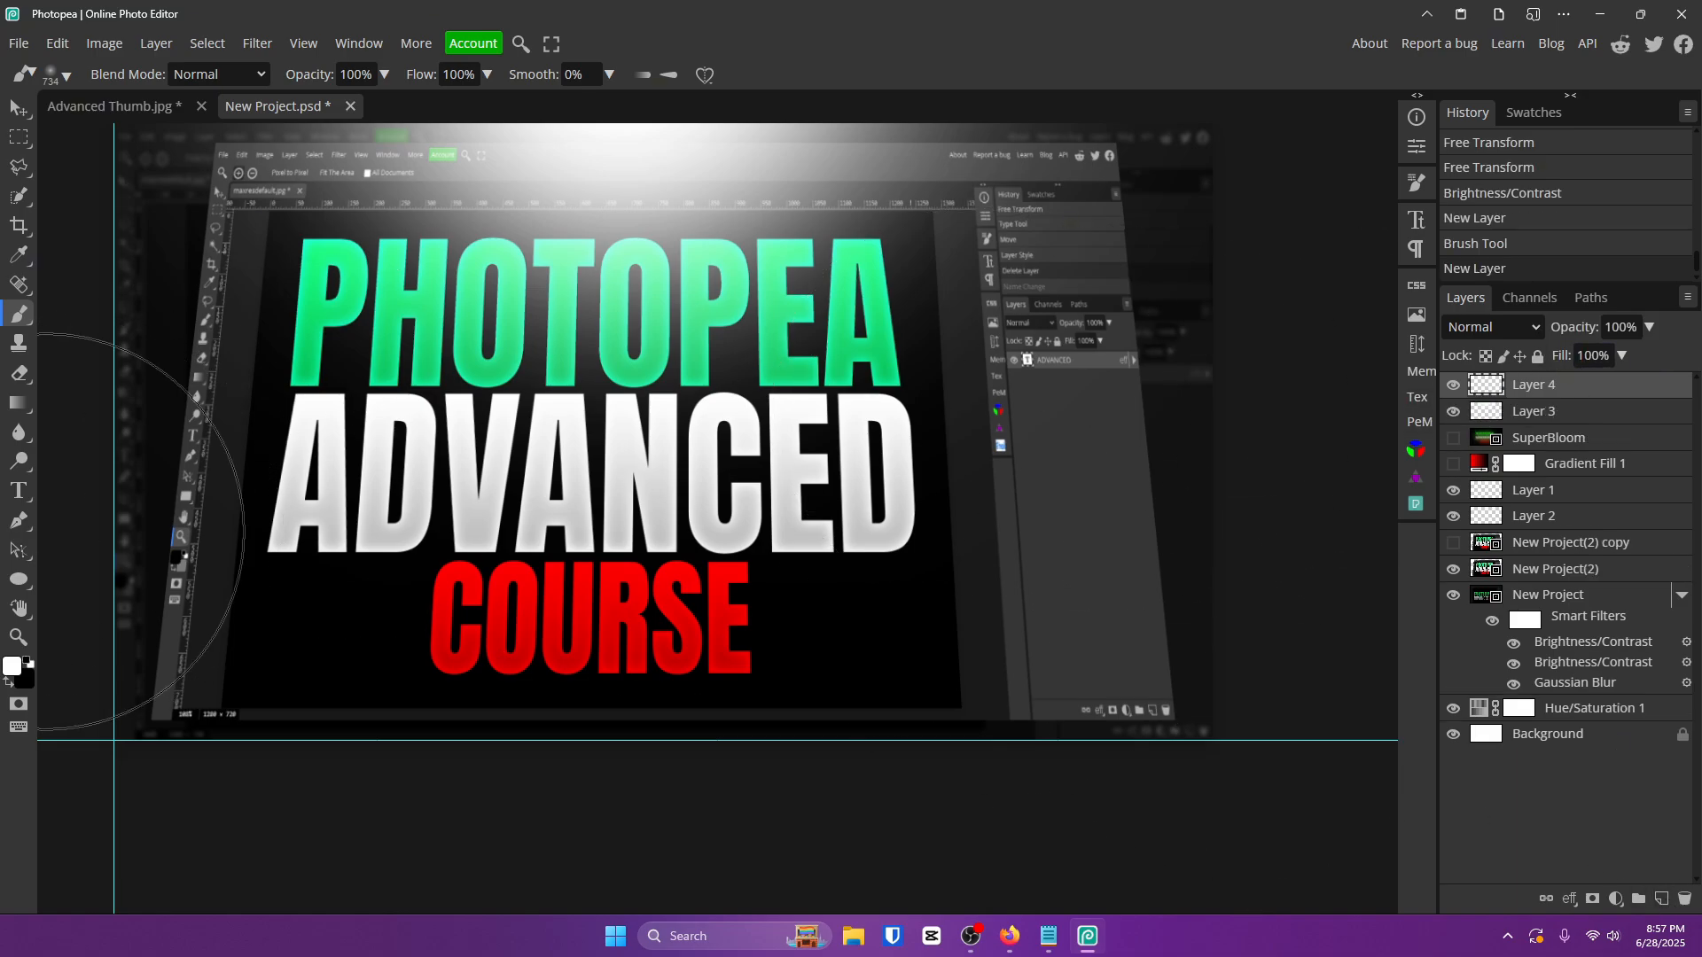
click(11, 665)
click(407, 388)
drag(407, 387, 400, 371)
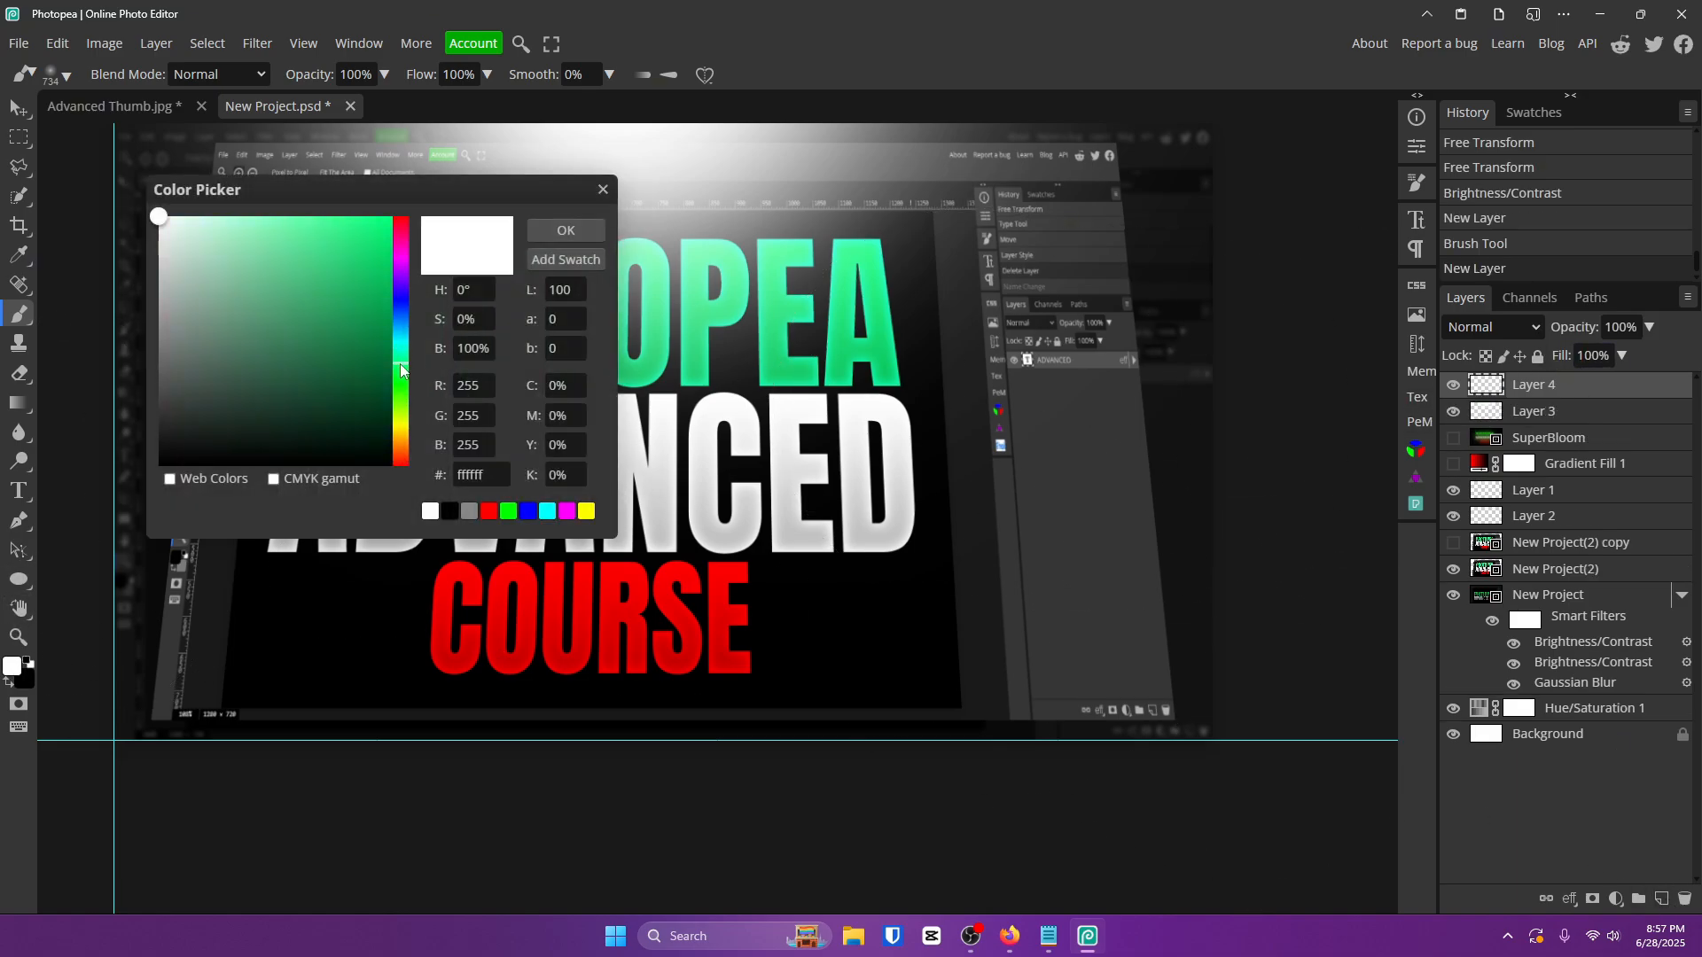
click(696, 295)
click(567, 230)
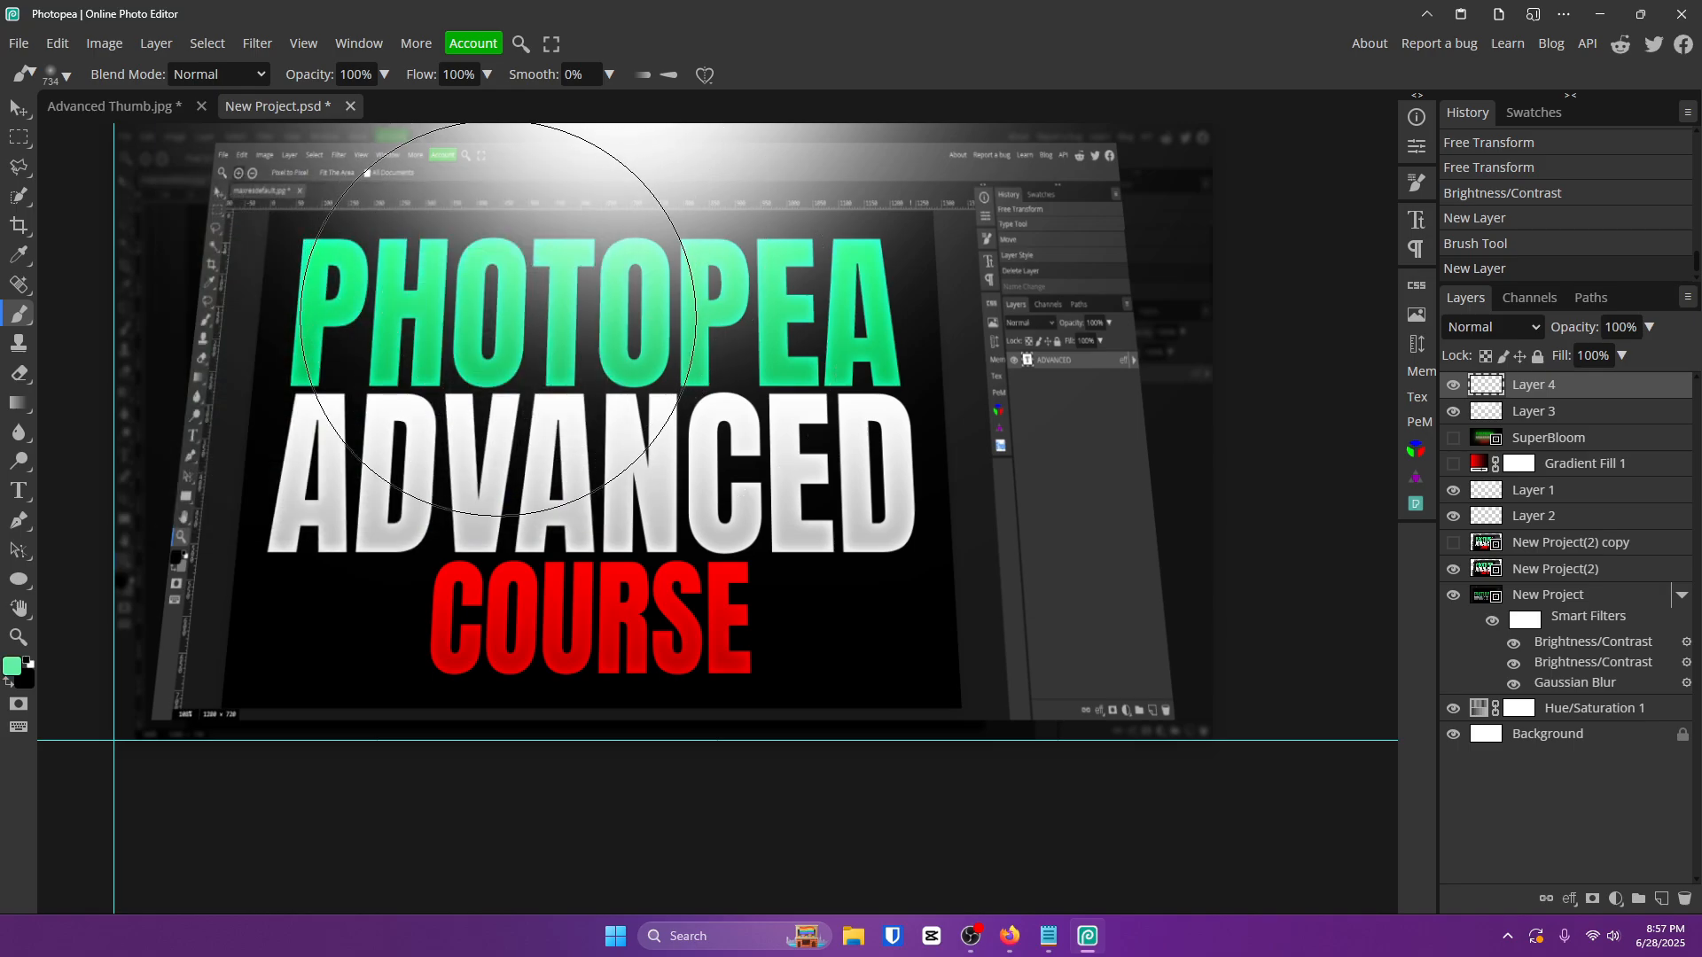
Paint four soft green glow spots around the title, two on each side, with a 300 px brush.
drag(351, 502, 163, 488)
drag(171, 684, 184, 677)
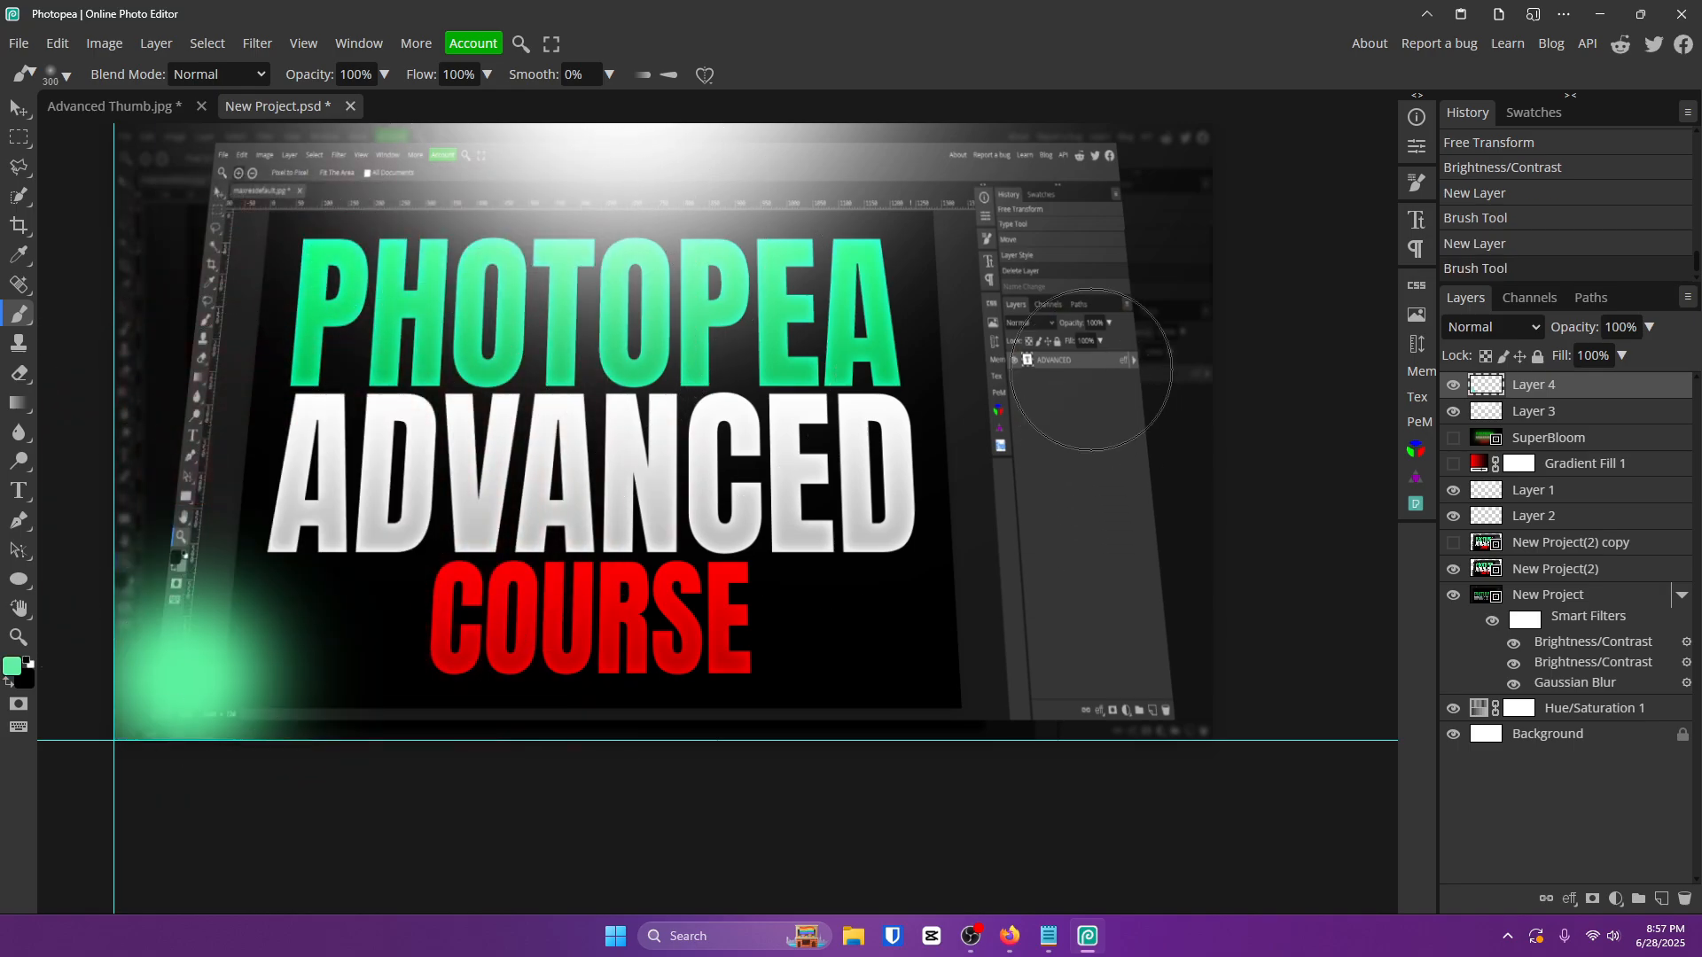
click(1080, 359)
click(909, 696)
click(221, 355)
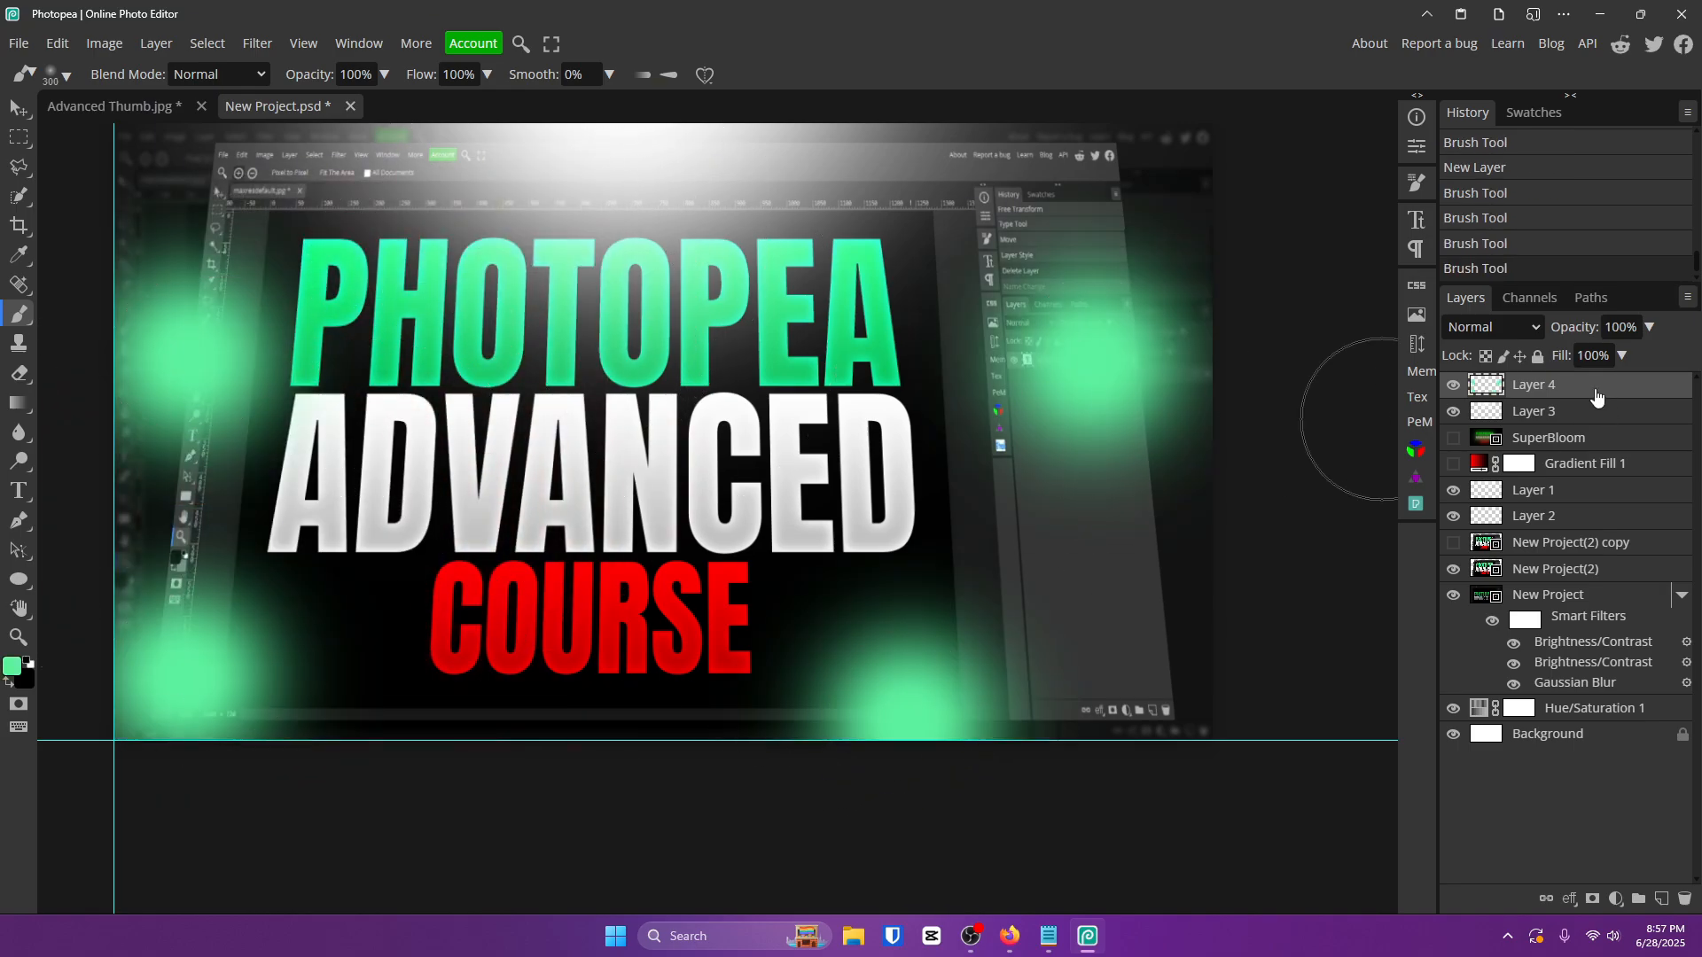
Try the Color Dodge and Screen blend modes on the green glow layer and settle on Overlay.
click(1488, 329)
click(1484, 614)
click(1507, 326)
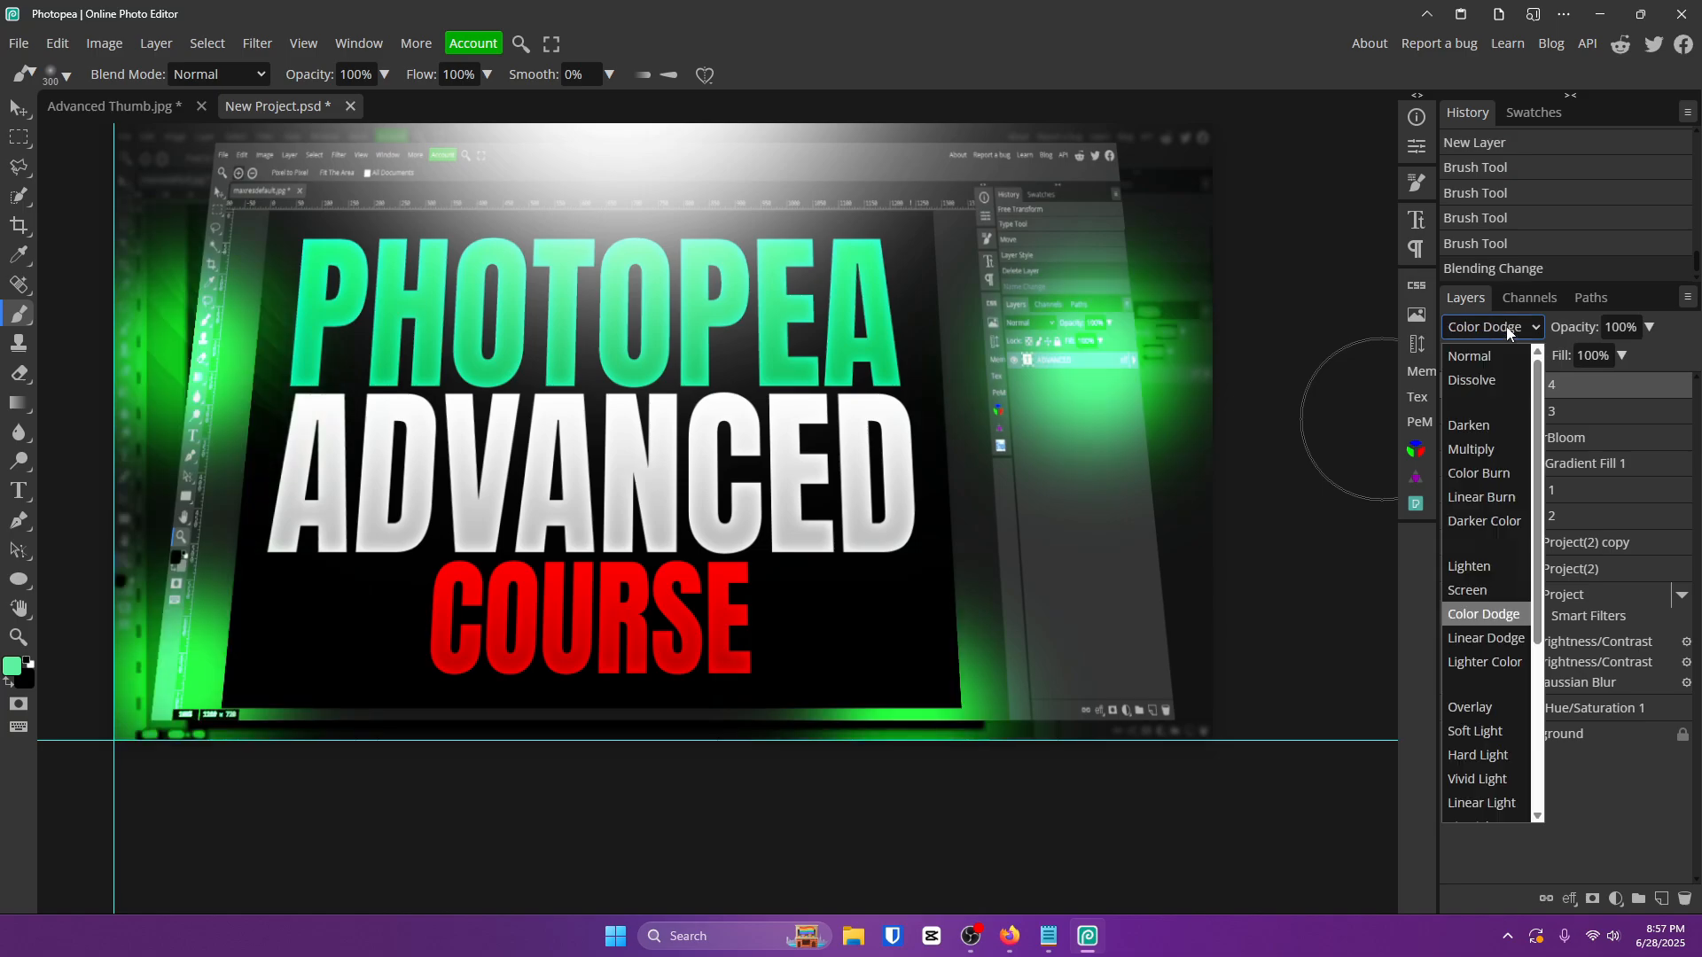
click(1507, 590)
click(1496, 328)
click(1503, 707)
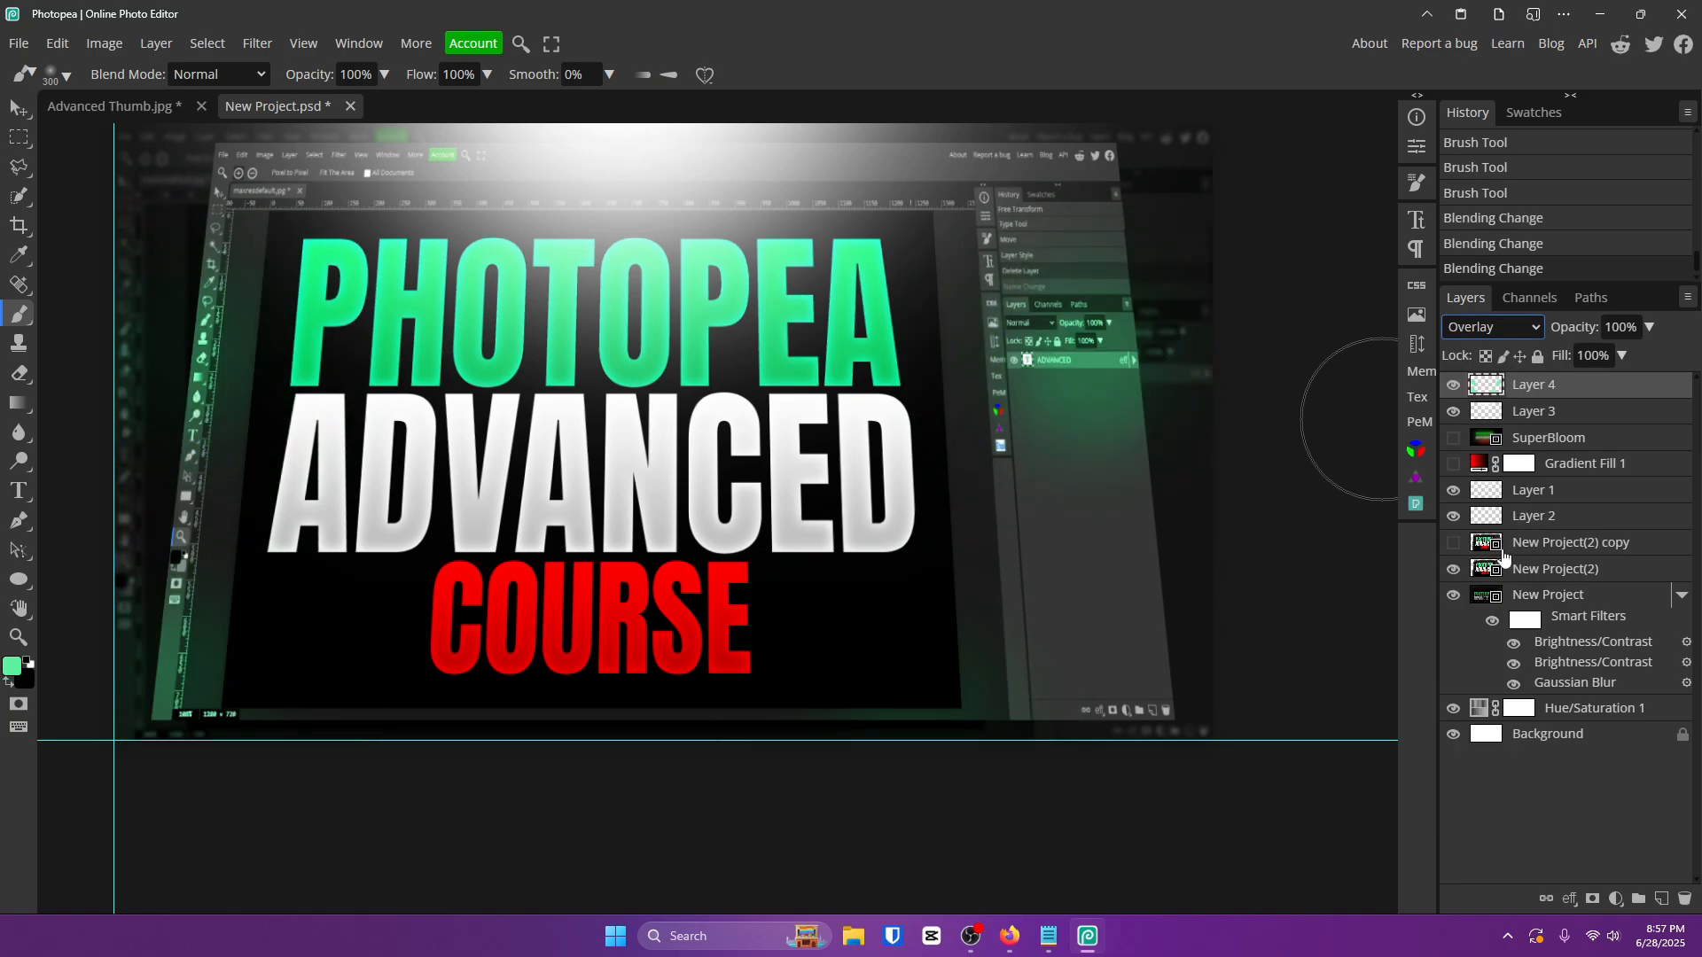
Paint more green glow on the screenshot's side panel, its upper corner and the middle of the ADVANCED text.
click(1117, 541)
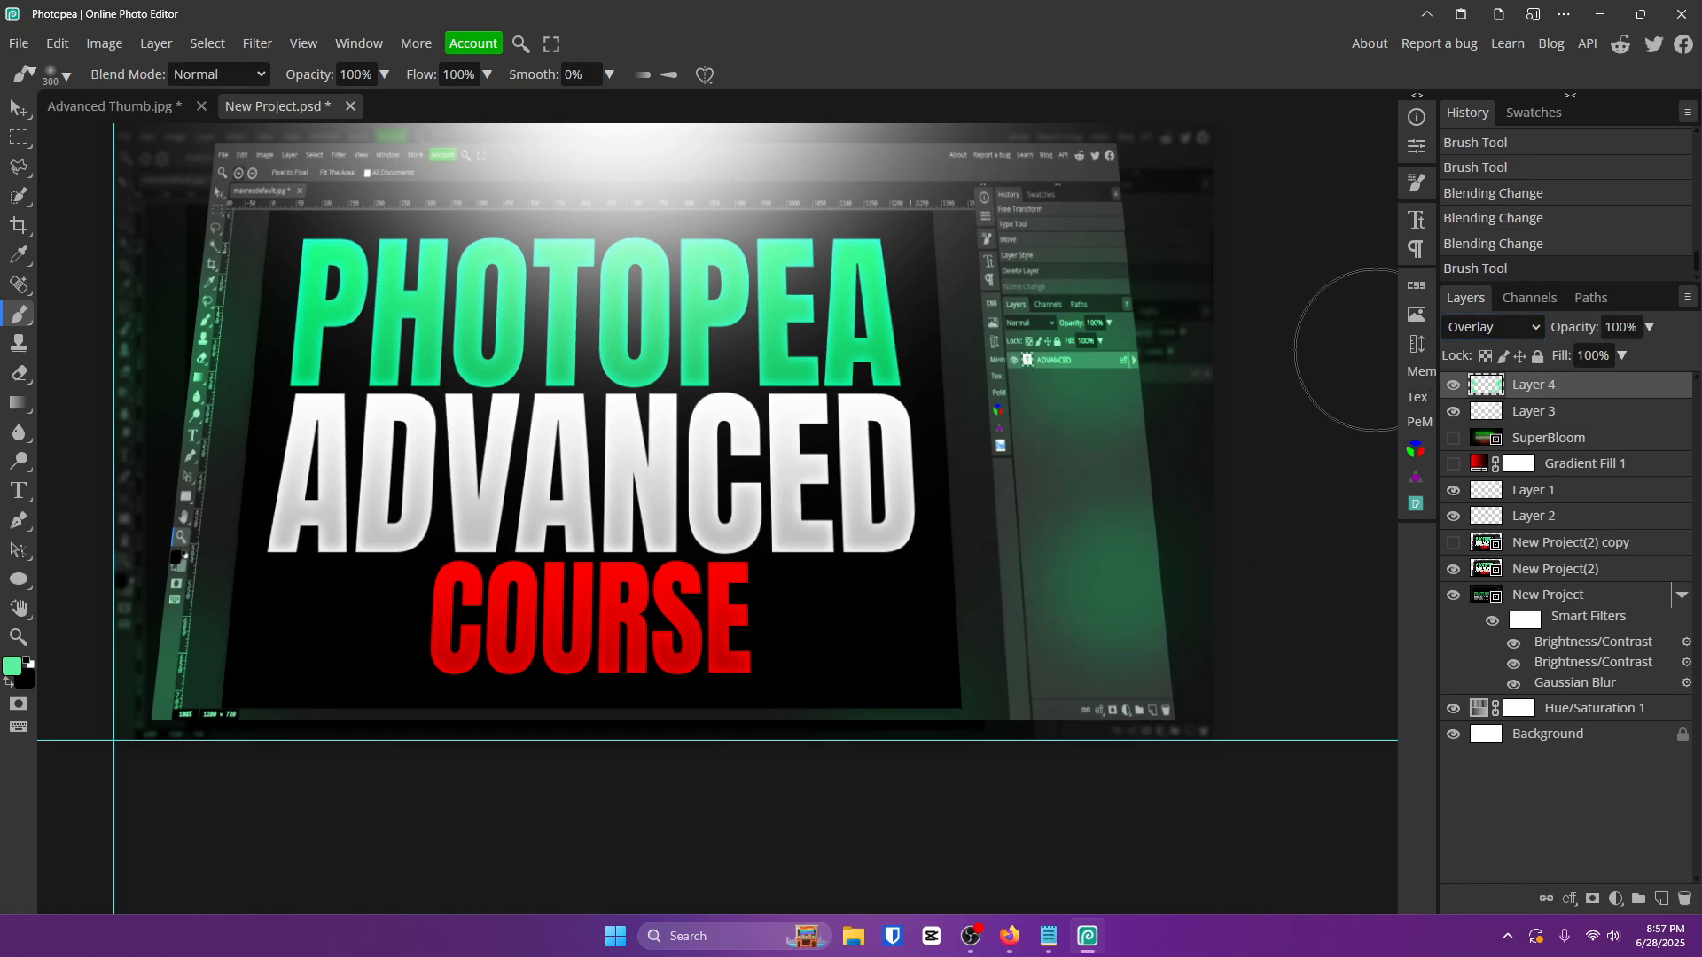
click(1125, 238)
click(1292, 612)
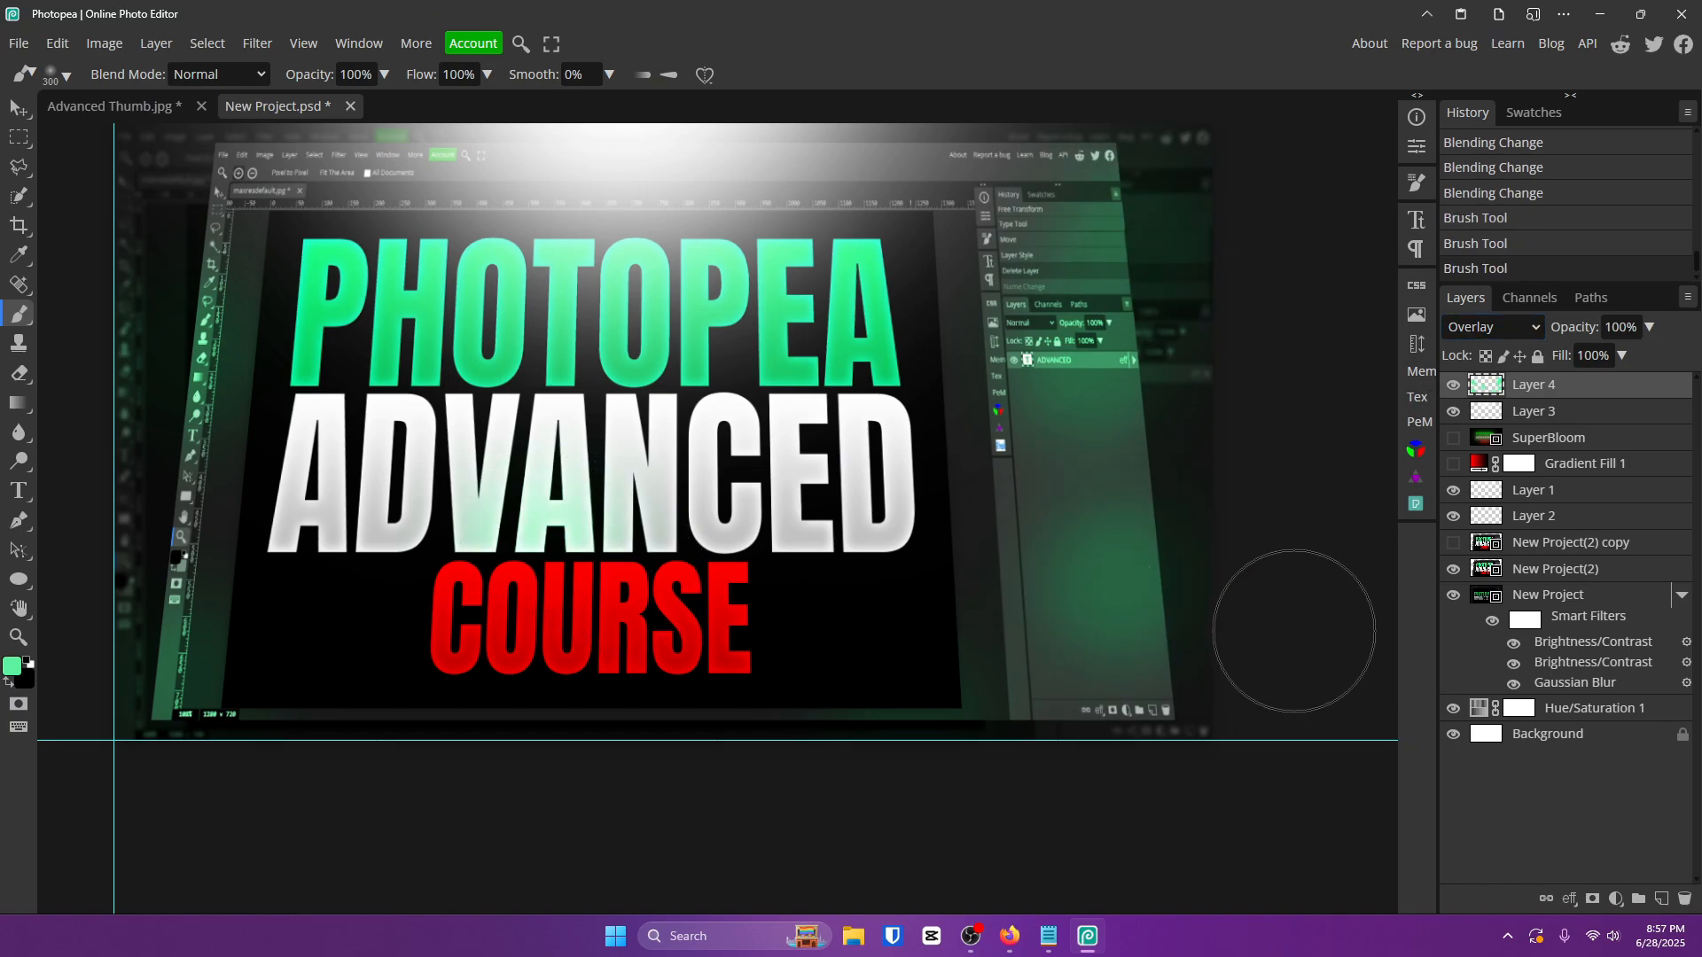
scroll(331, 353, up, 3)
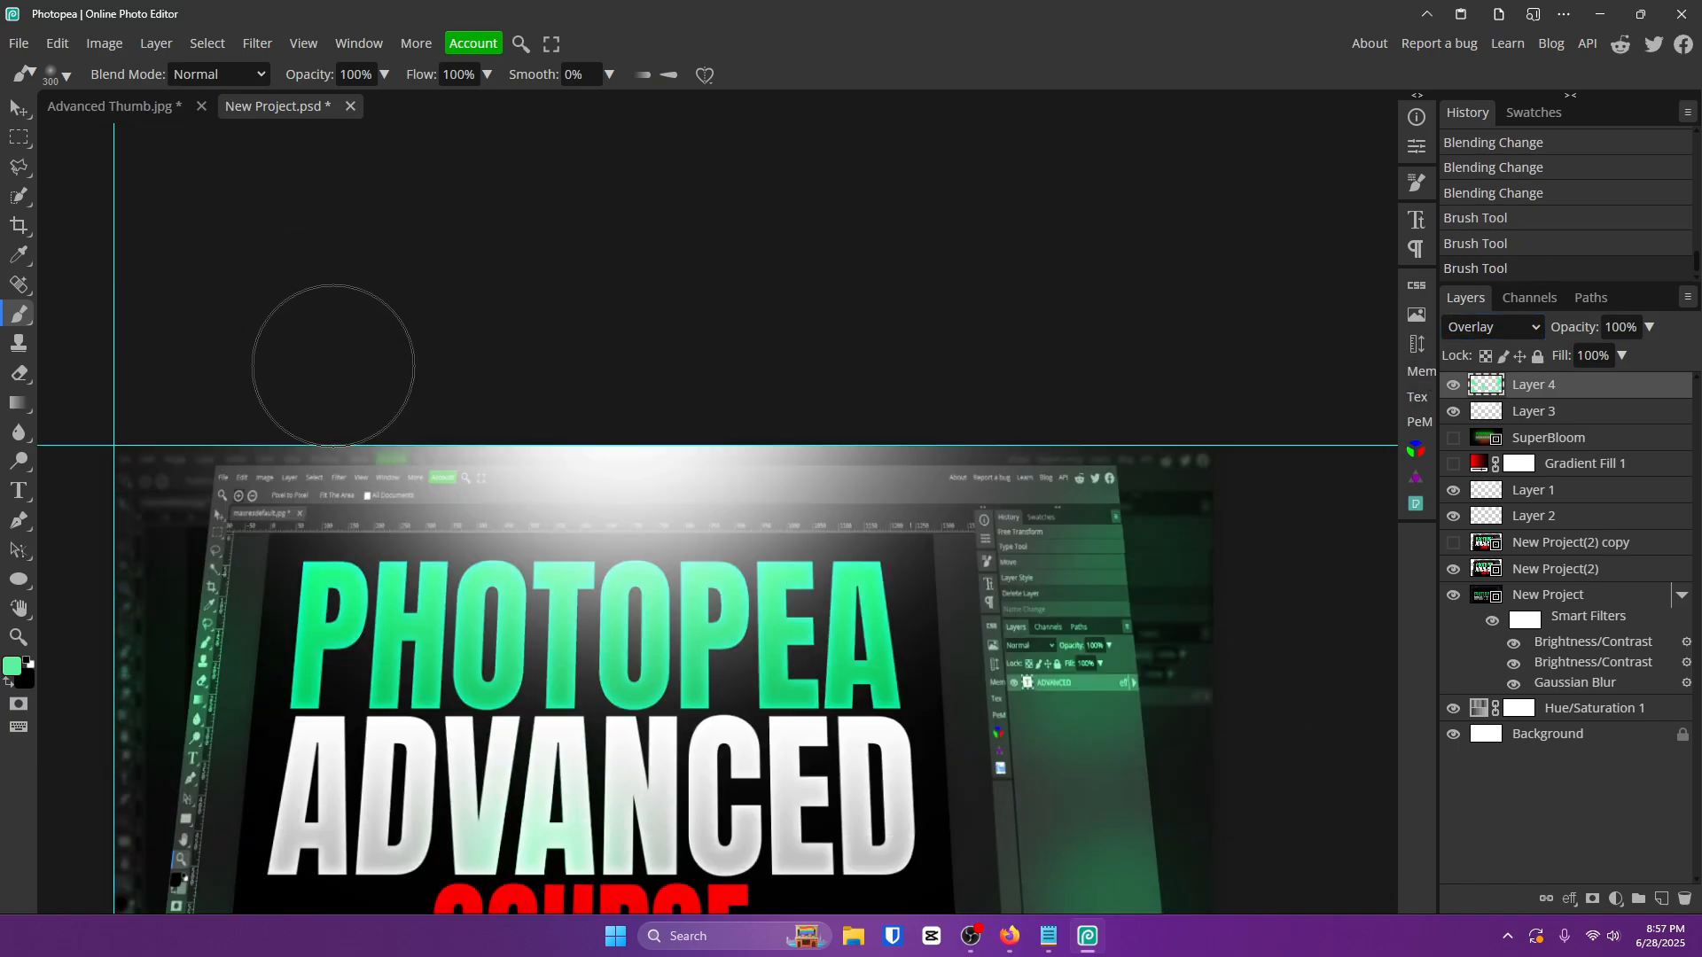
Paint additional soft green glow spots over the screenshot's upper corners on the Overlay glow layer.
scroll(344, 382, down, 3)
scroll(344, 381, up, 2)
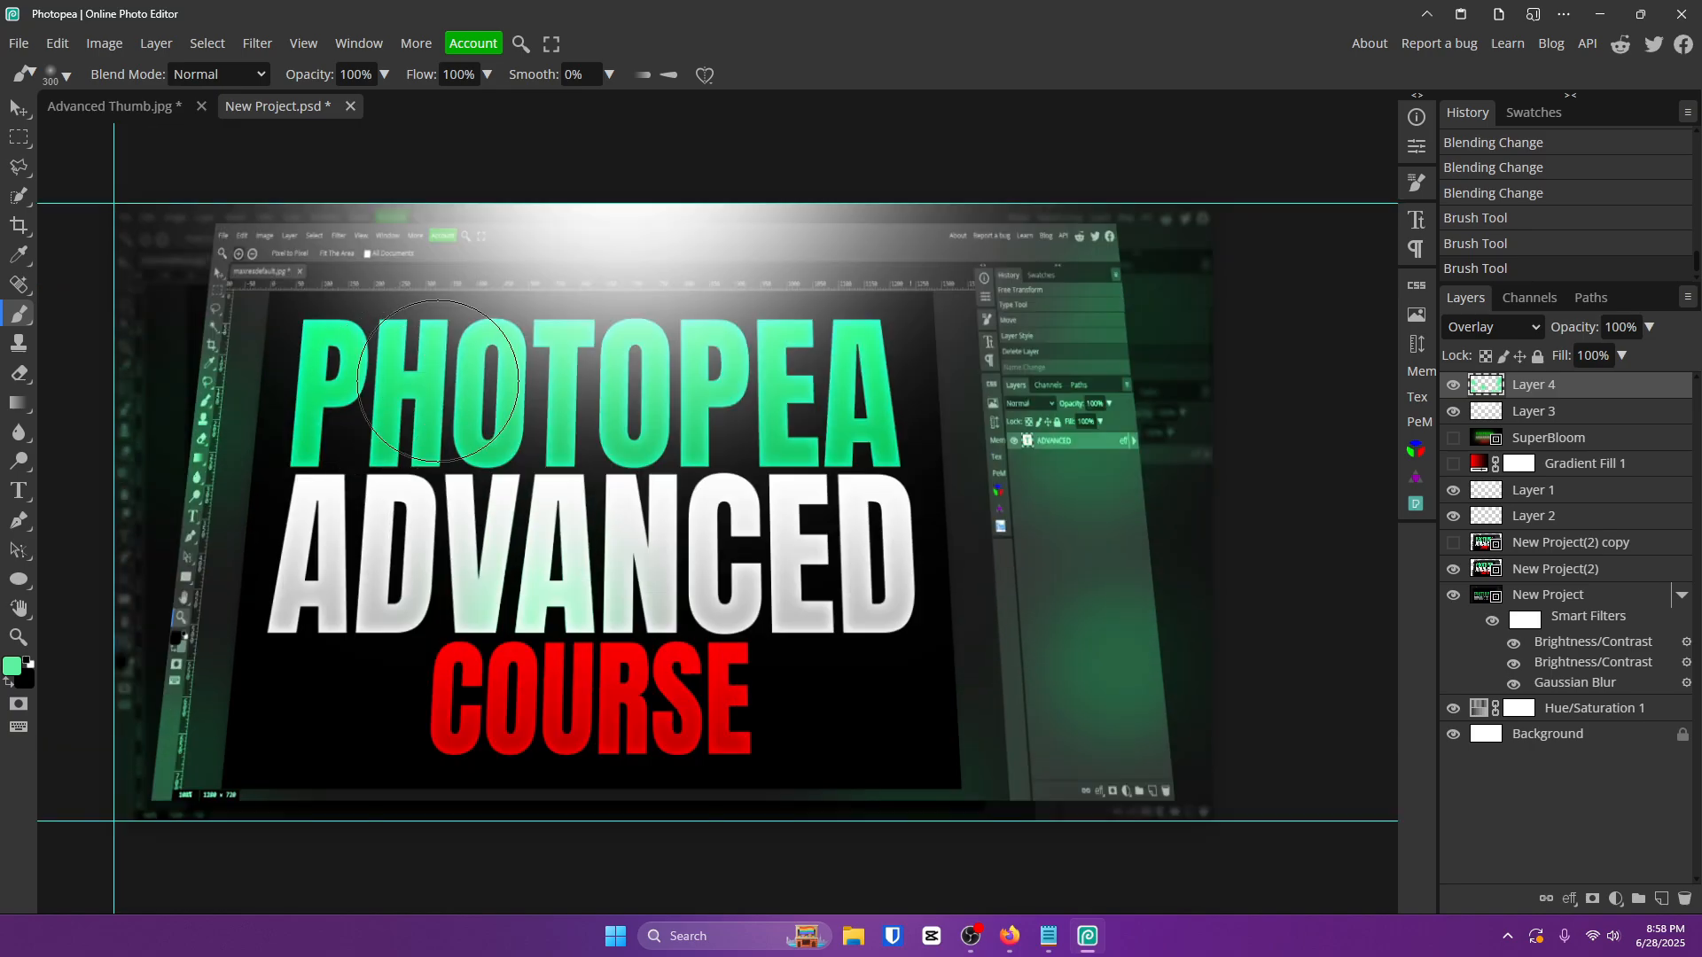
click(218, 232)
scroll(763, 475, down, 2)
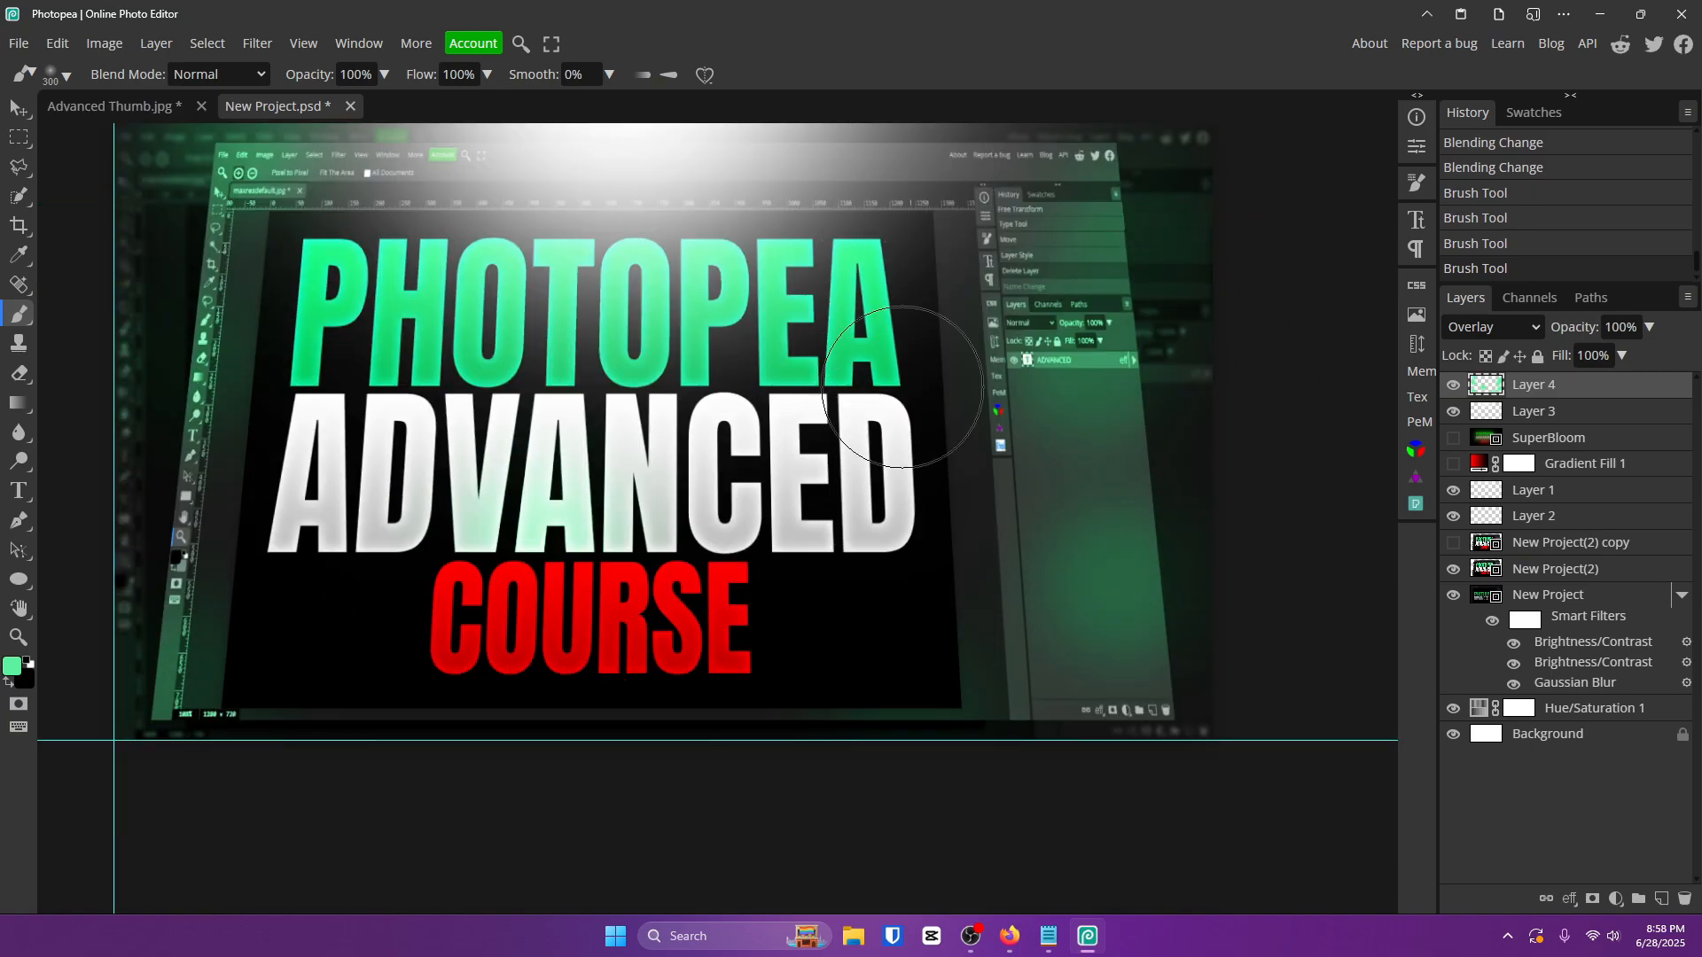
scroll(901, 387, up, 2)
click(953, 309)
scroll(1250, 421, down, 2)
scroll(1144, 448, up, 1)
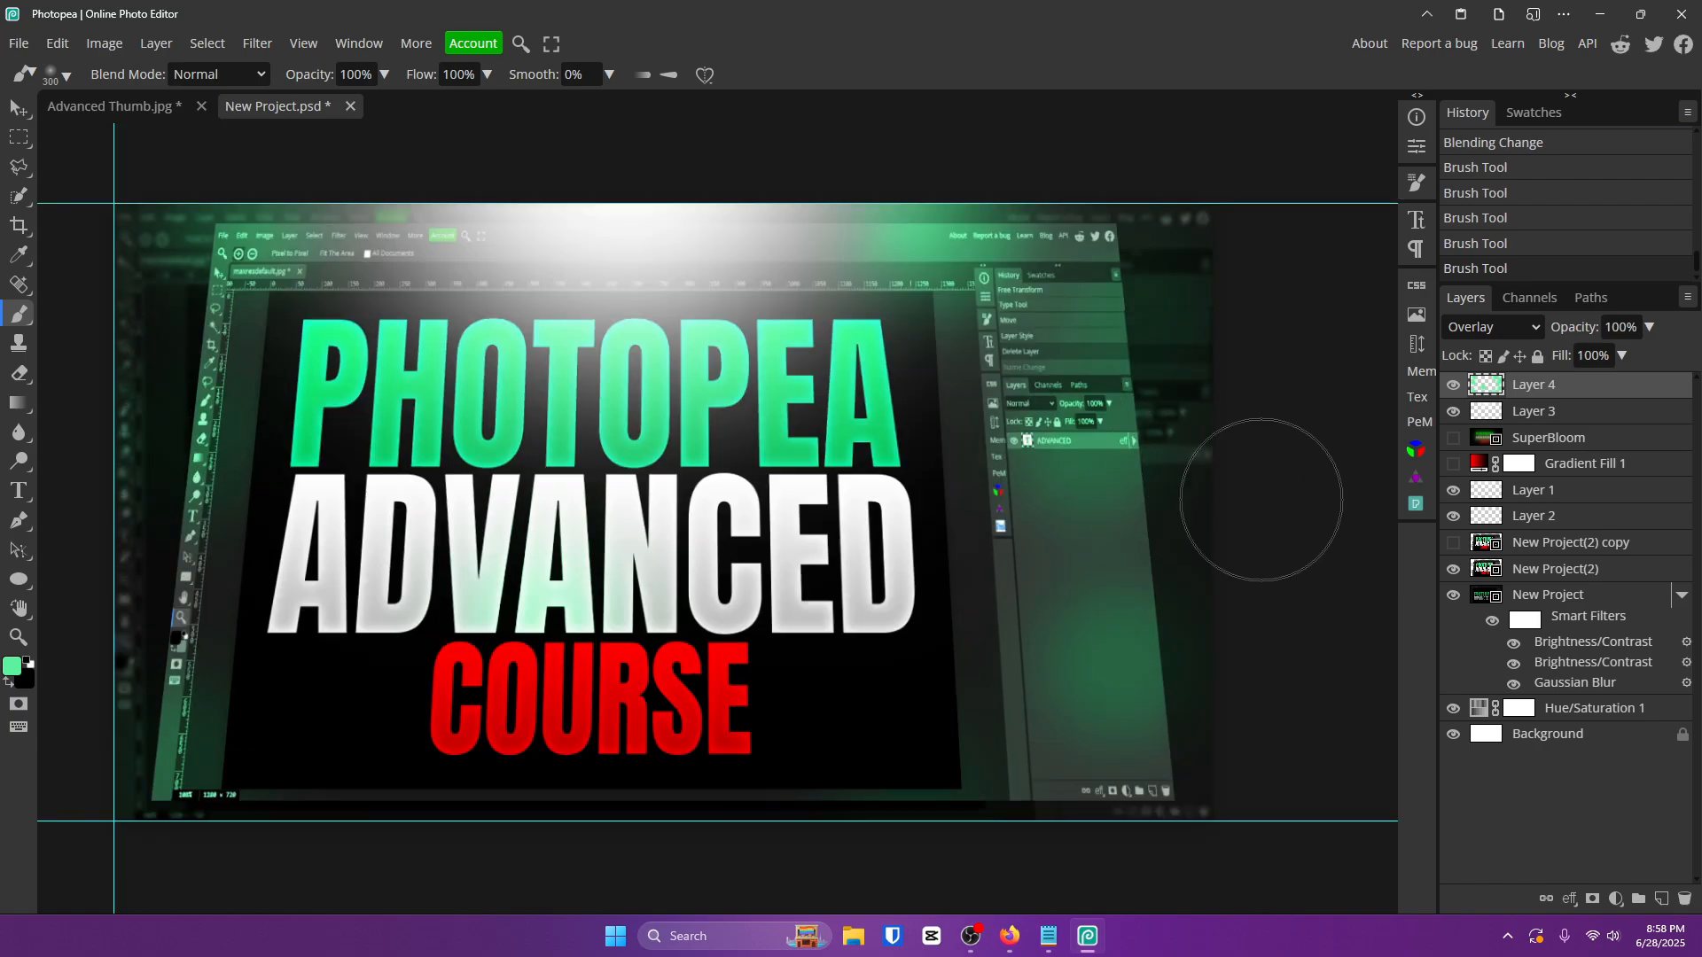
Try bringing the Gradient Fill 1 layer to the front of the layer order, and undo the reordering.
click(17, 638)
click(257, 75)
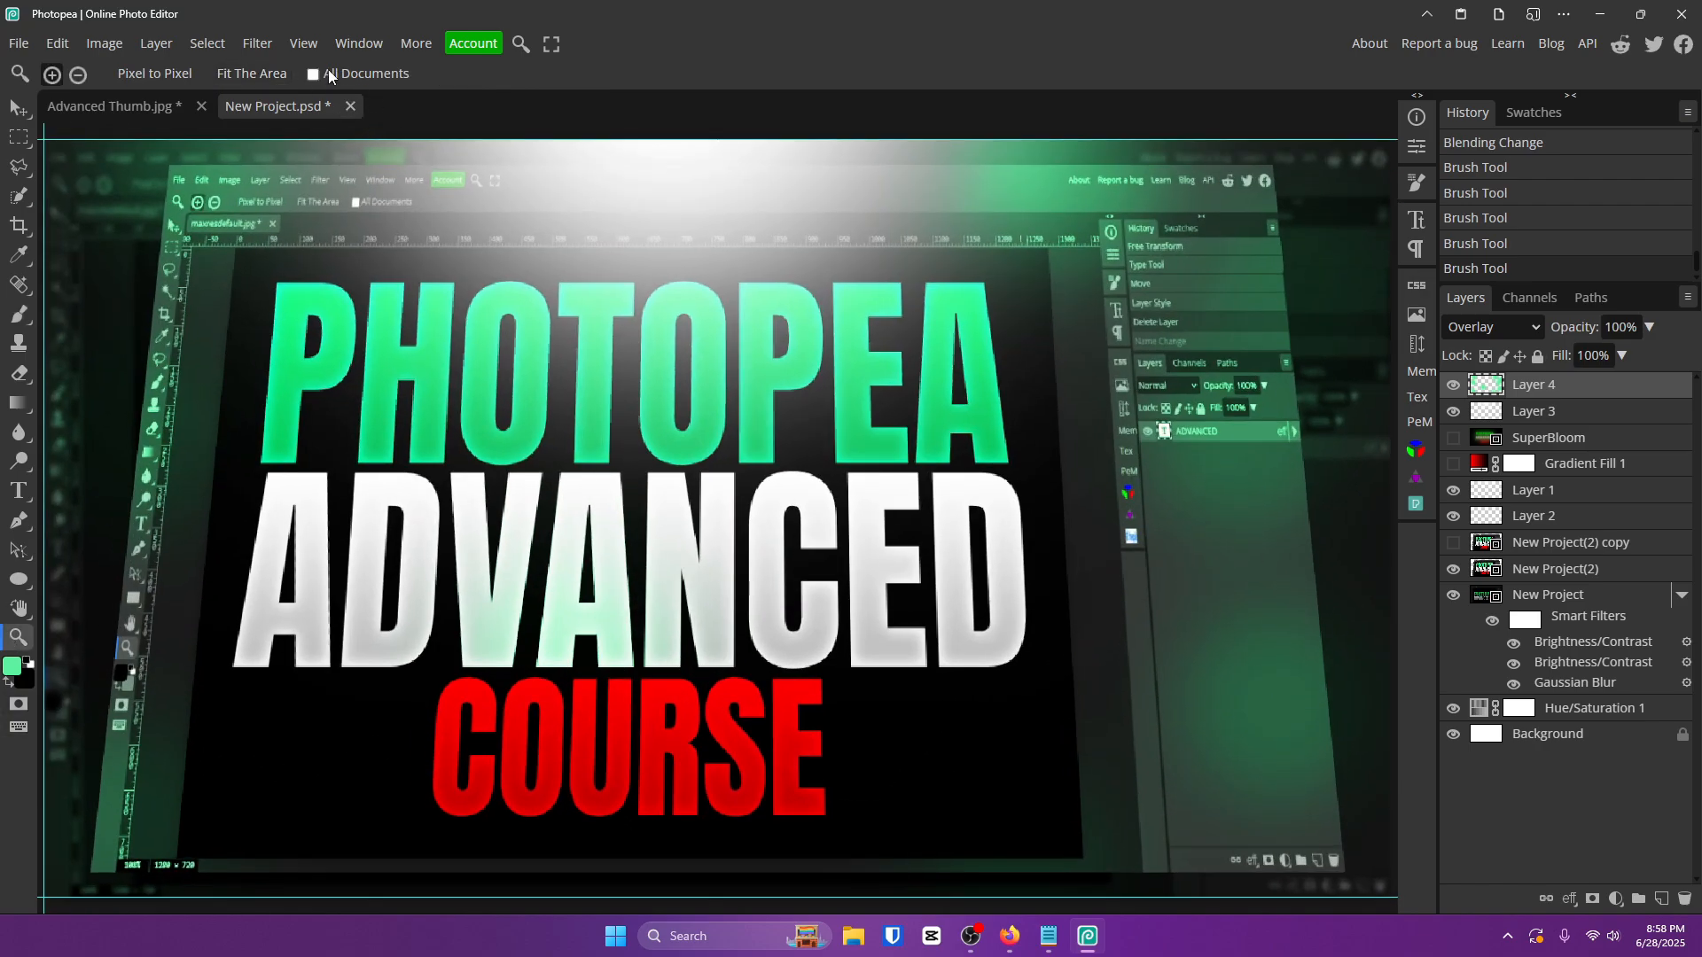
click(319, 43)
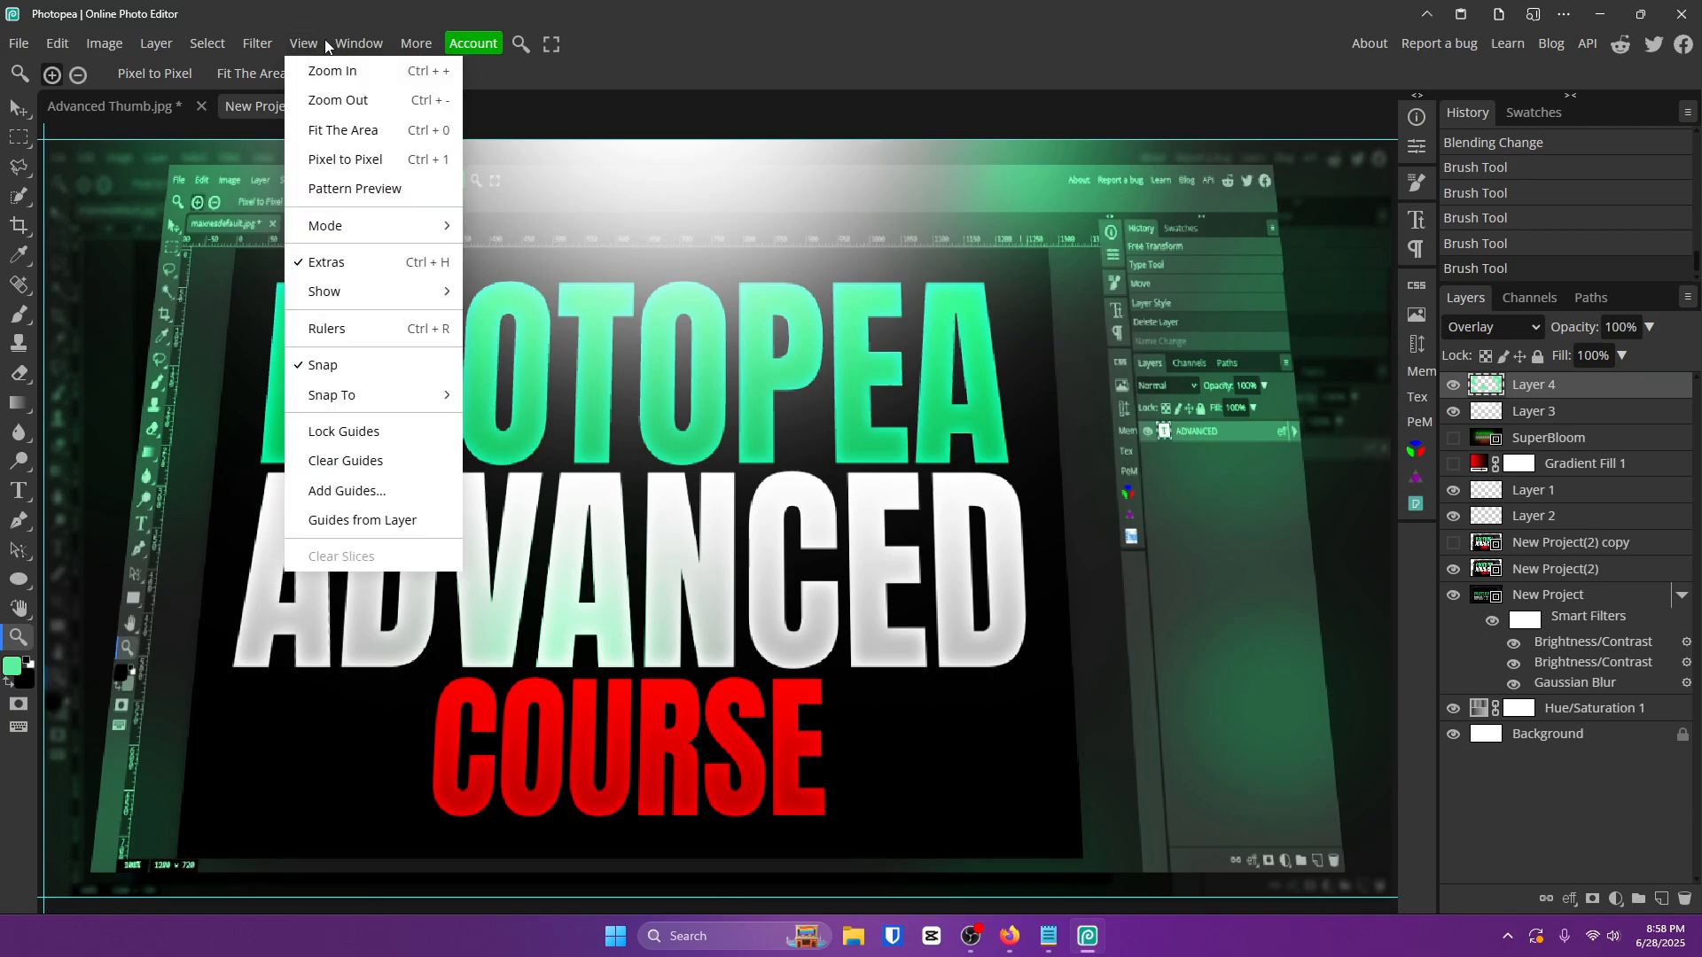
mouse_move(250, 53)
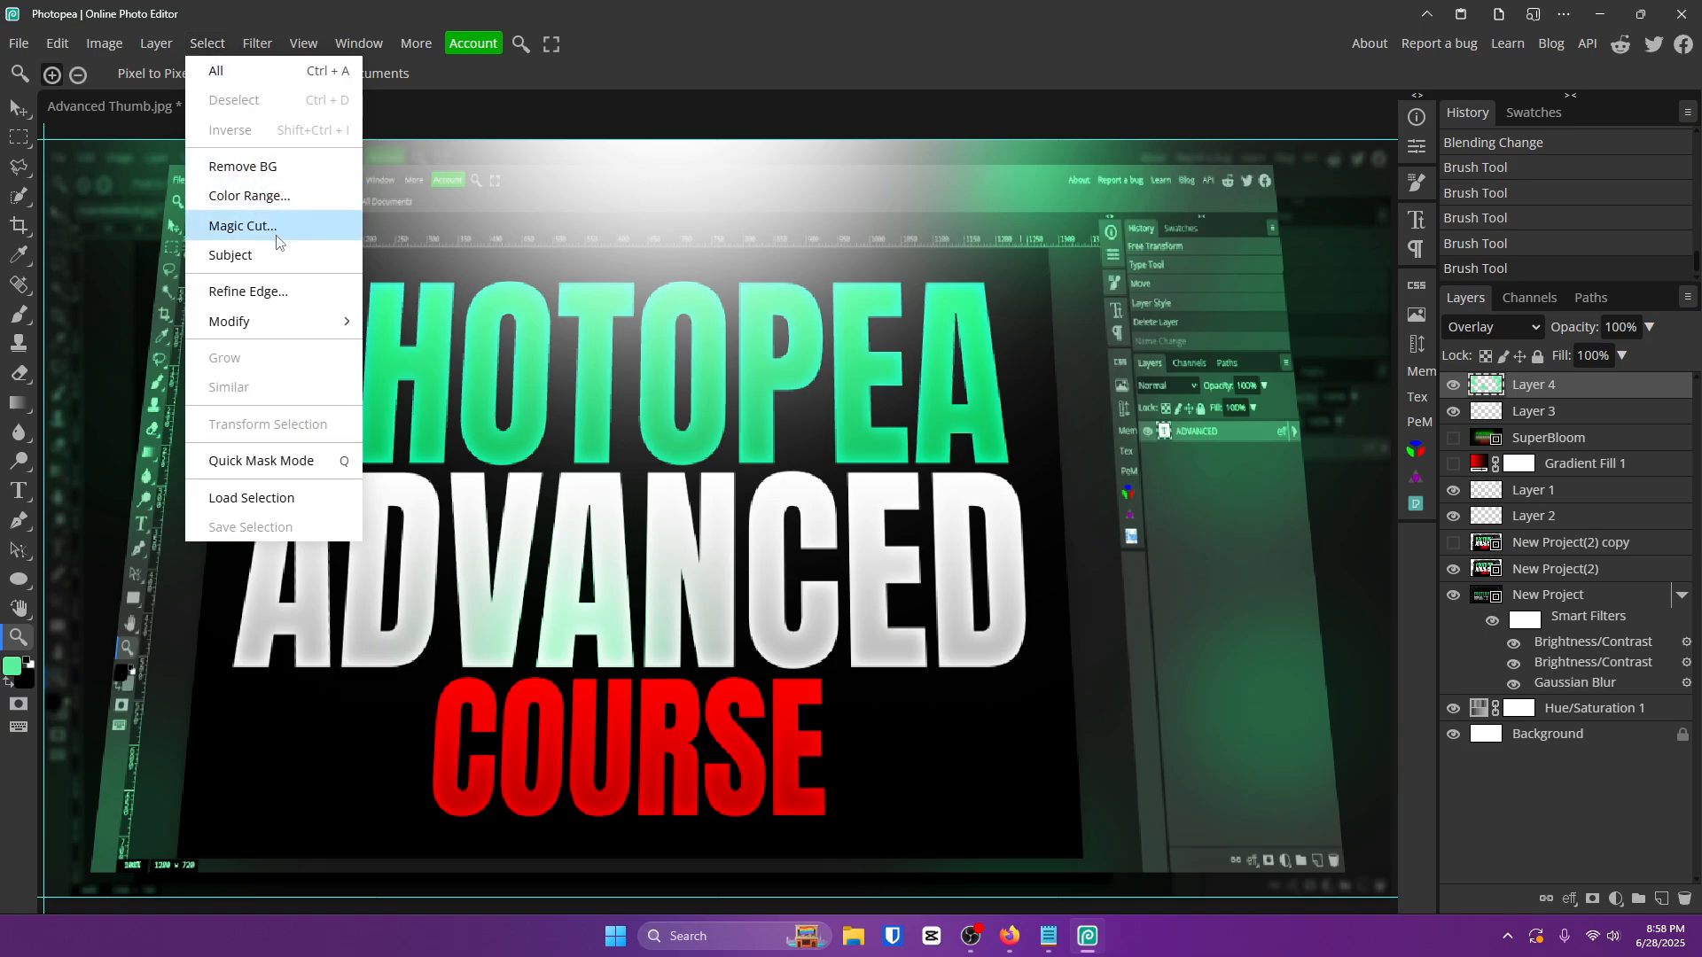
mouse_move(158, 51)
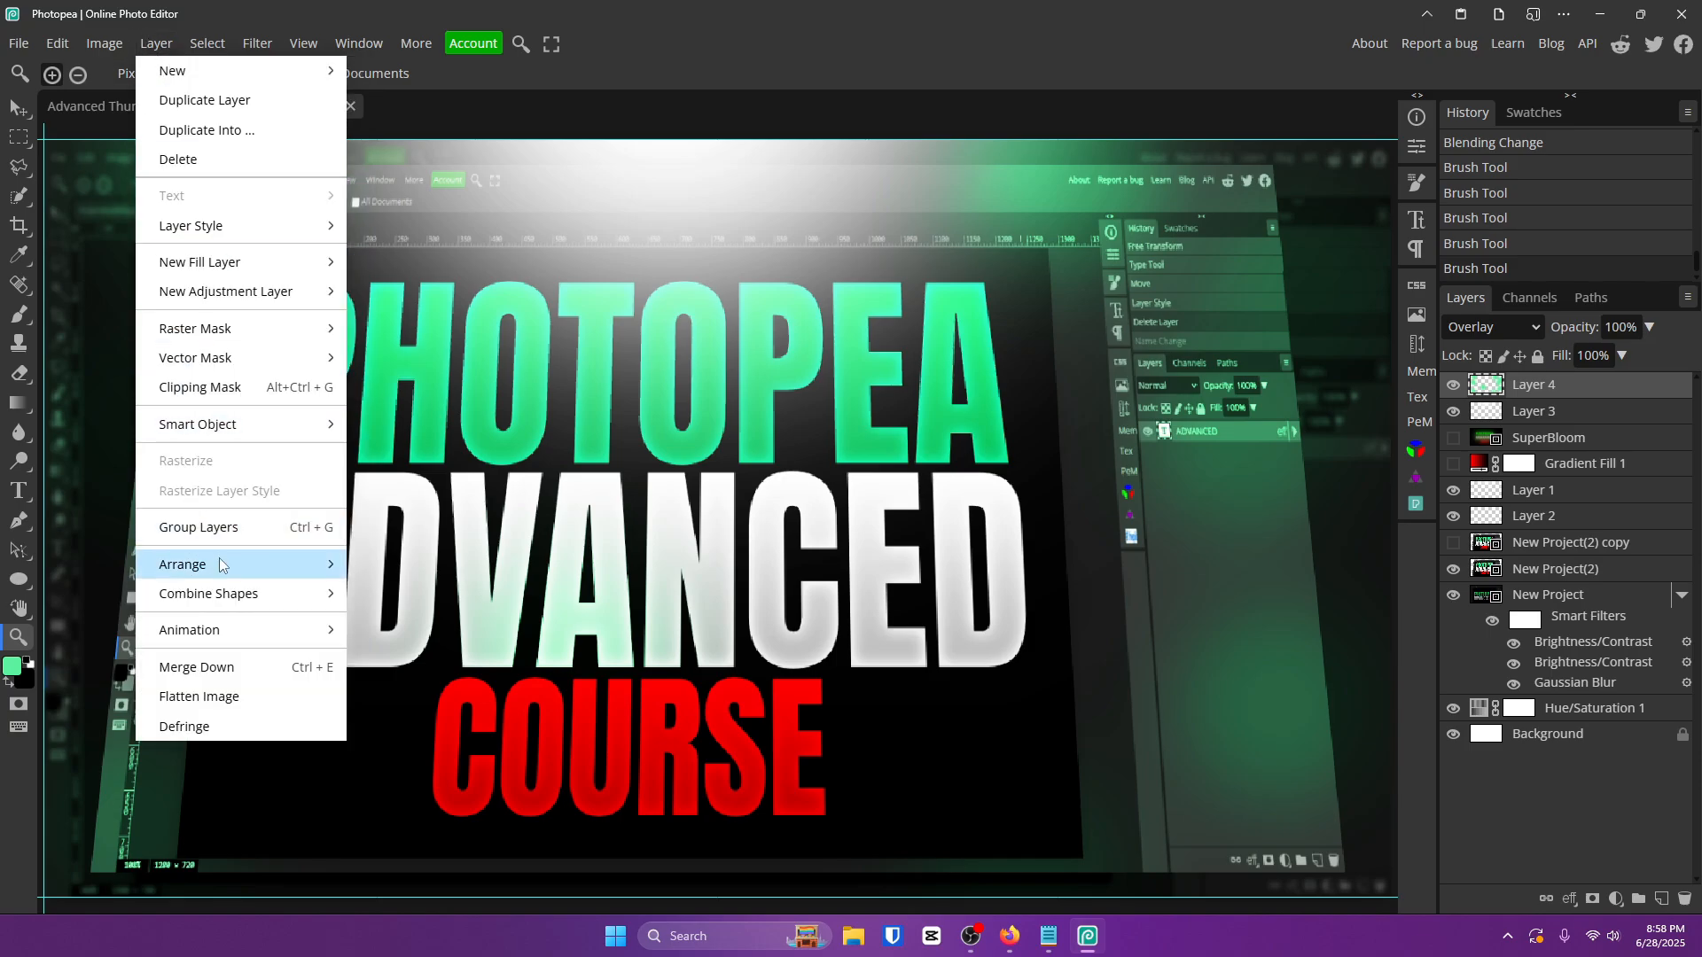
mouse_move(220, 565)
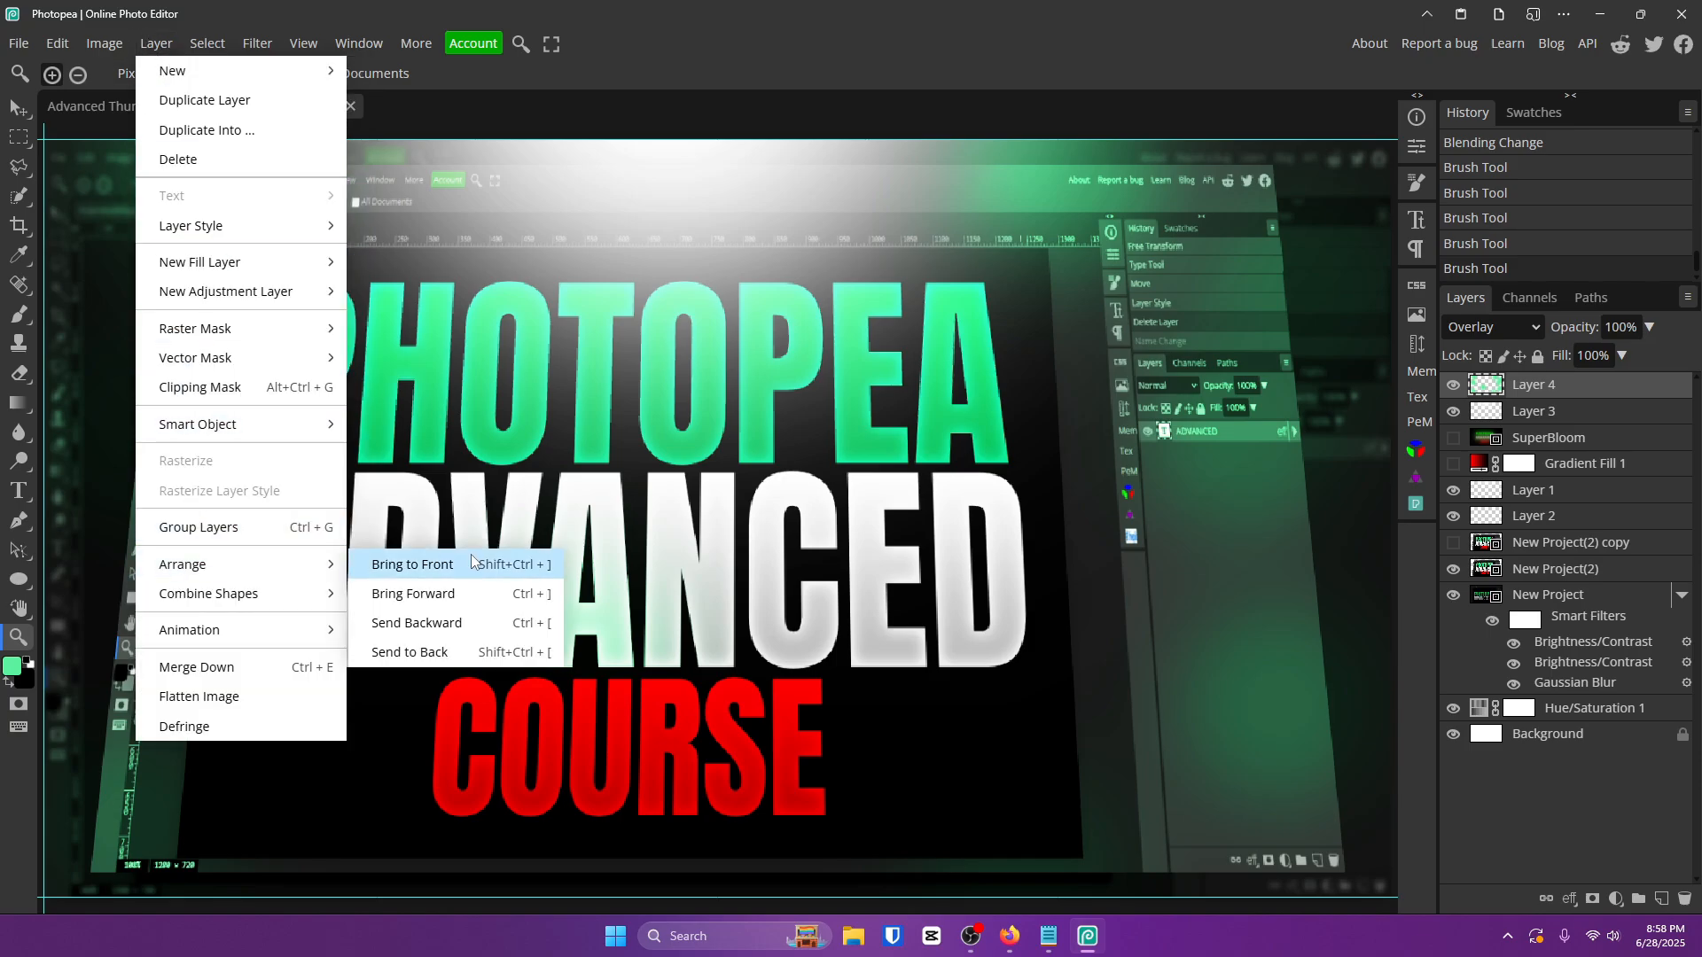
click(434, 565)
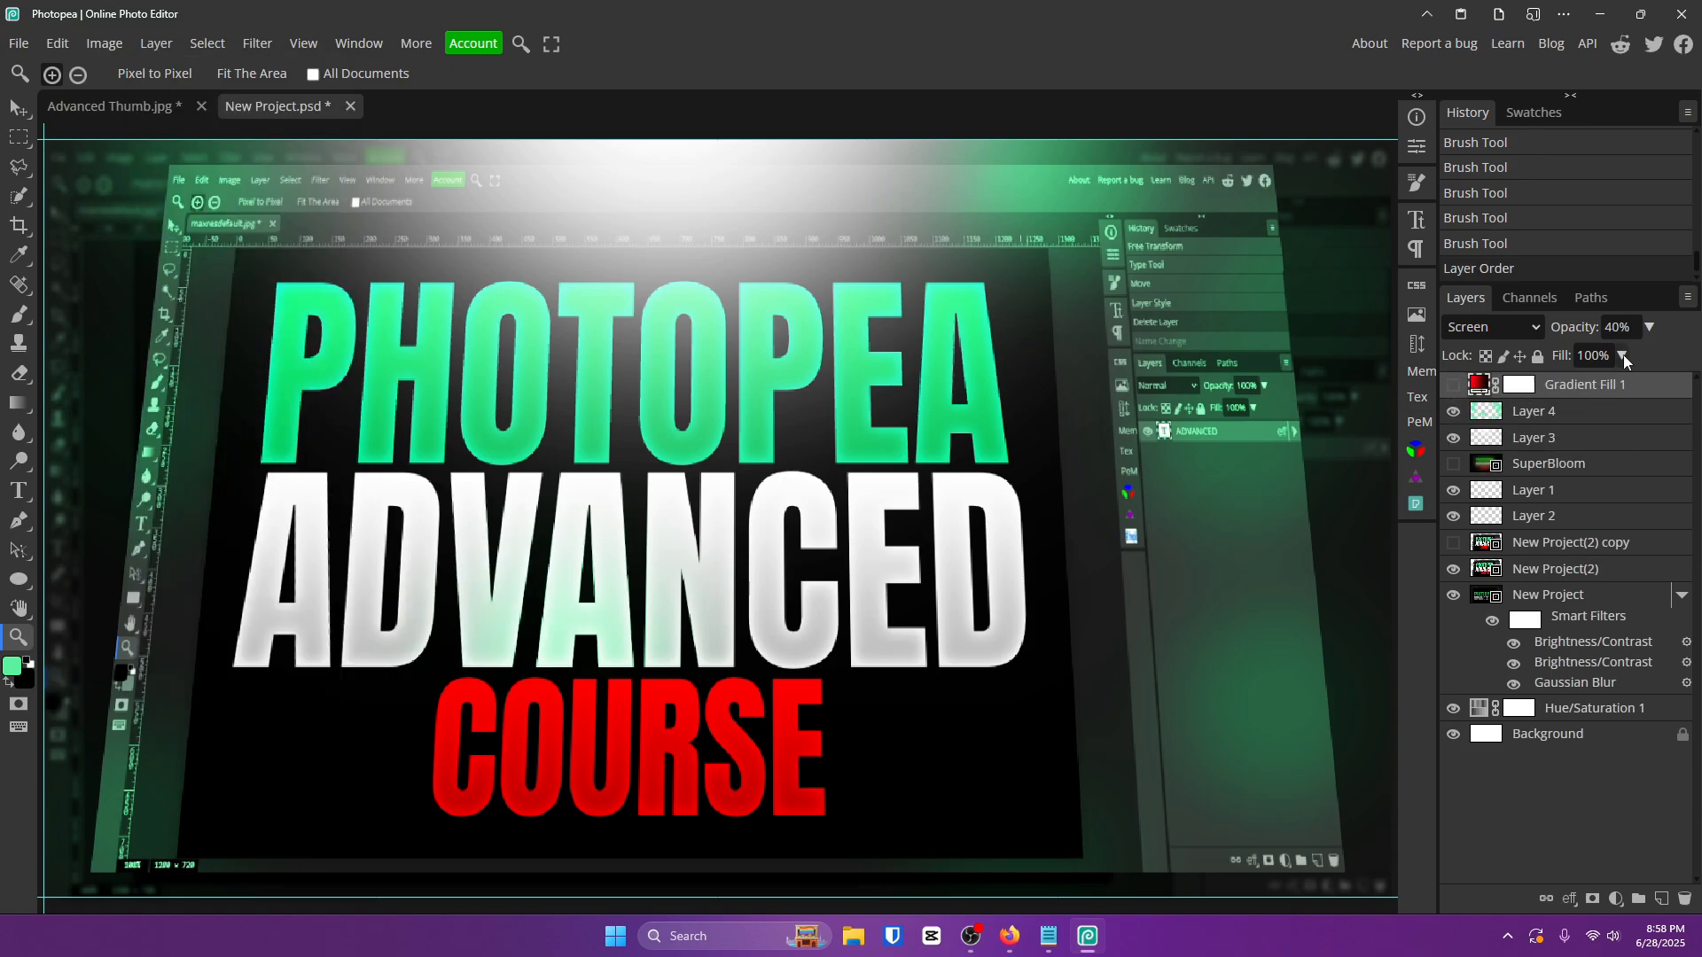
key(ctrl+z)
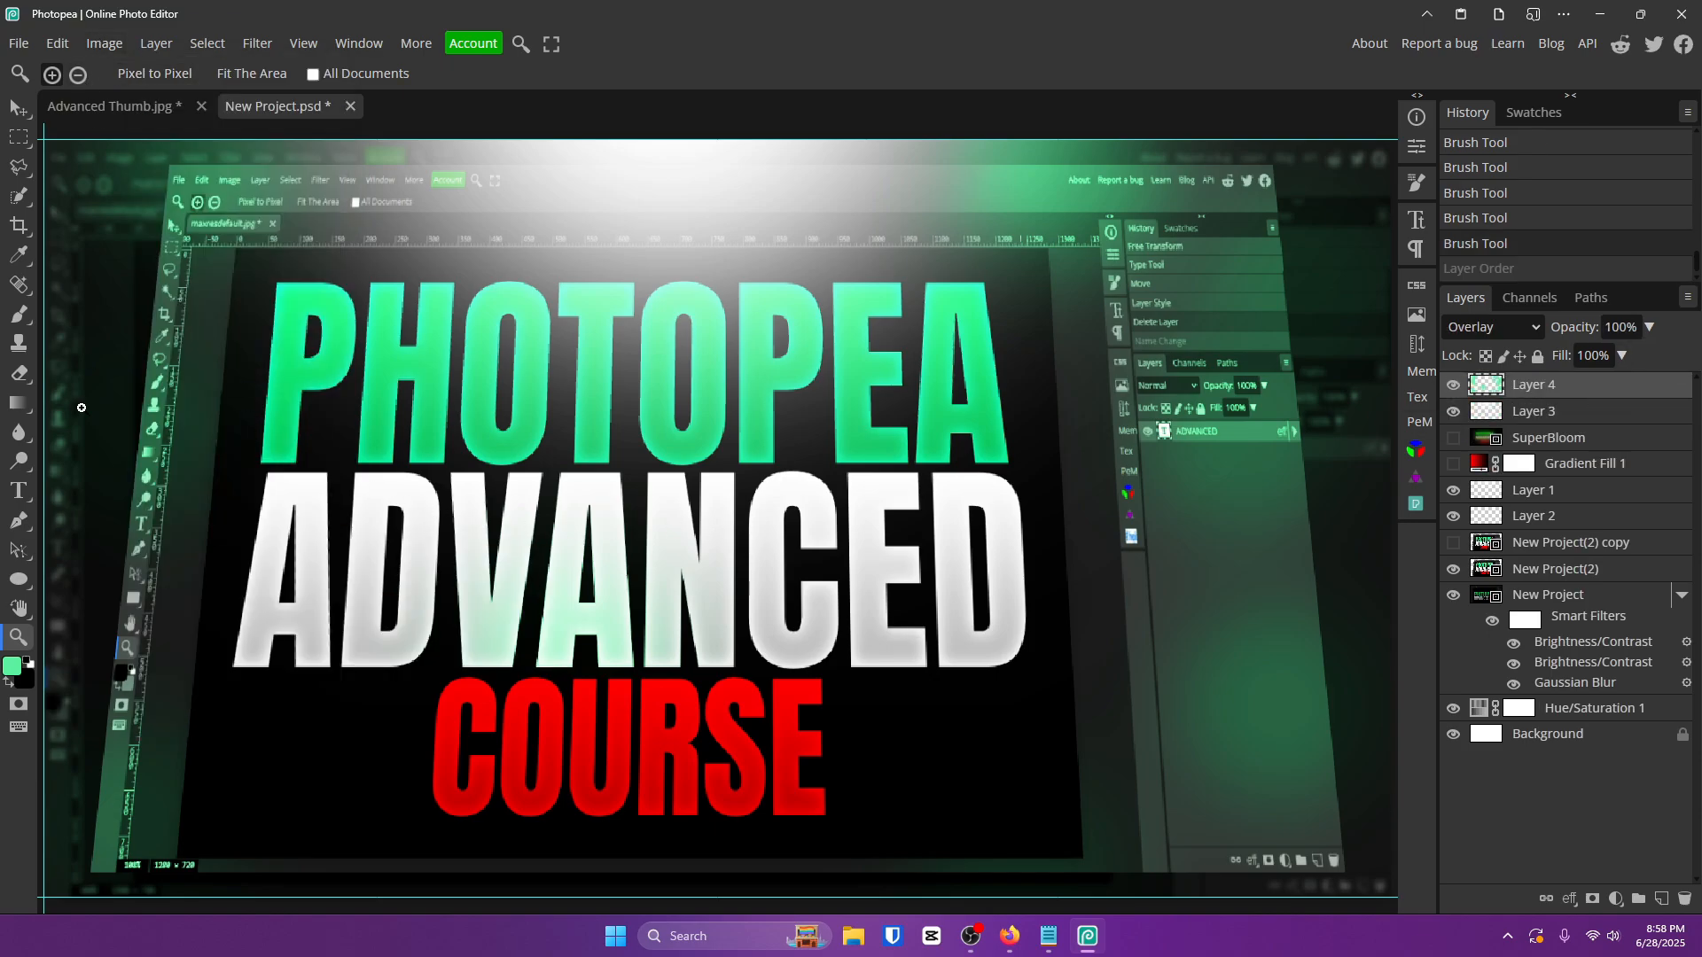
click(17, 466)
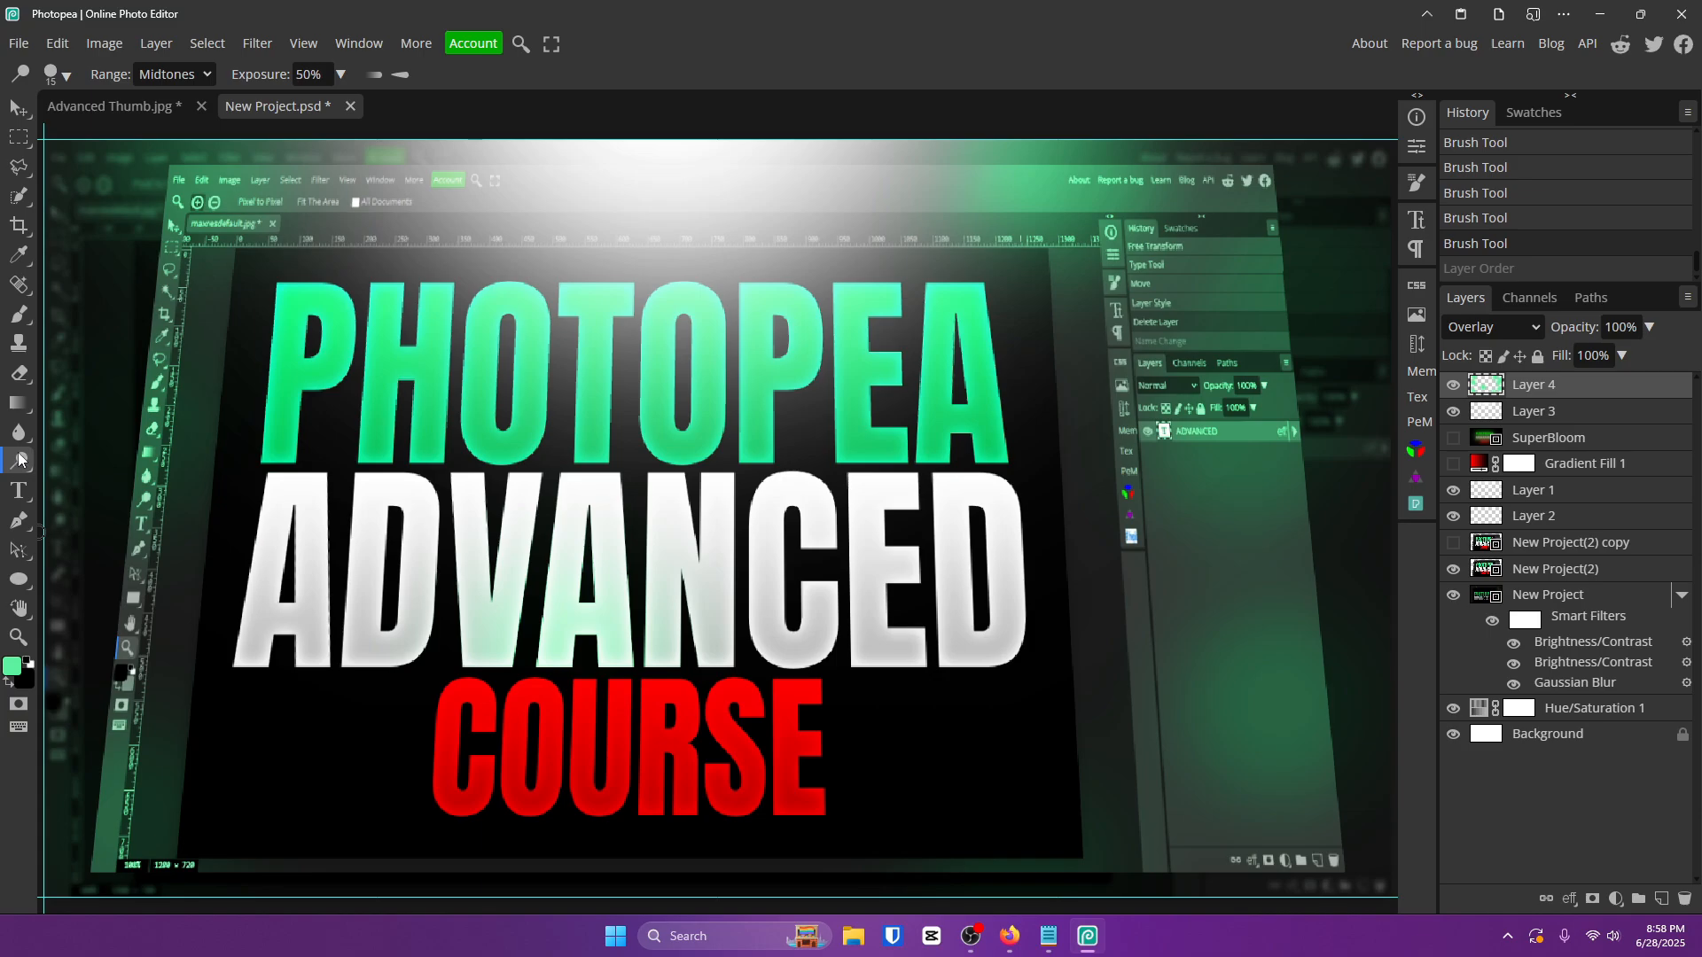
right_click(18, 585)
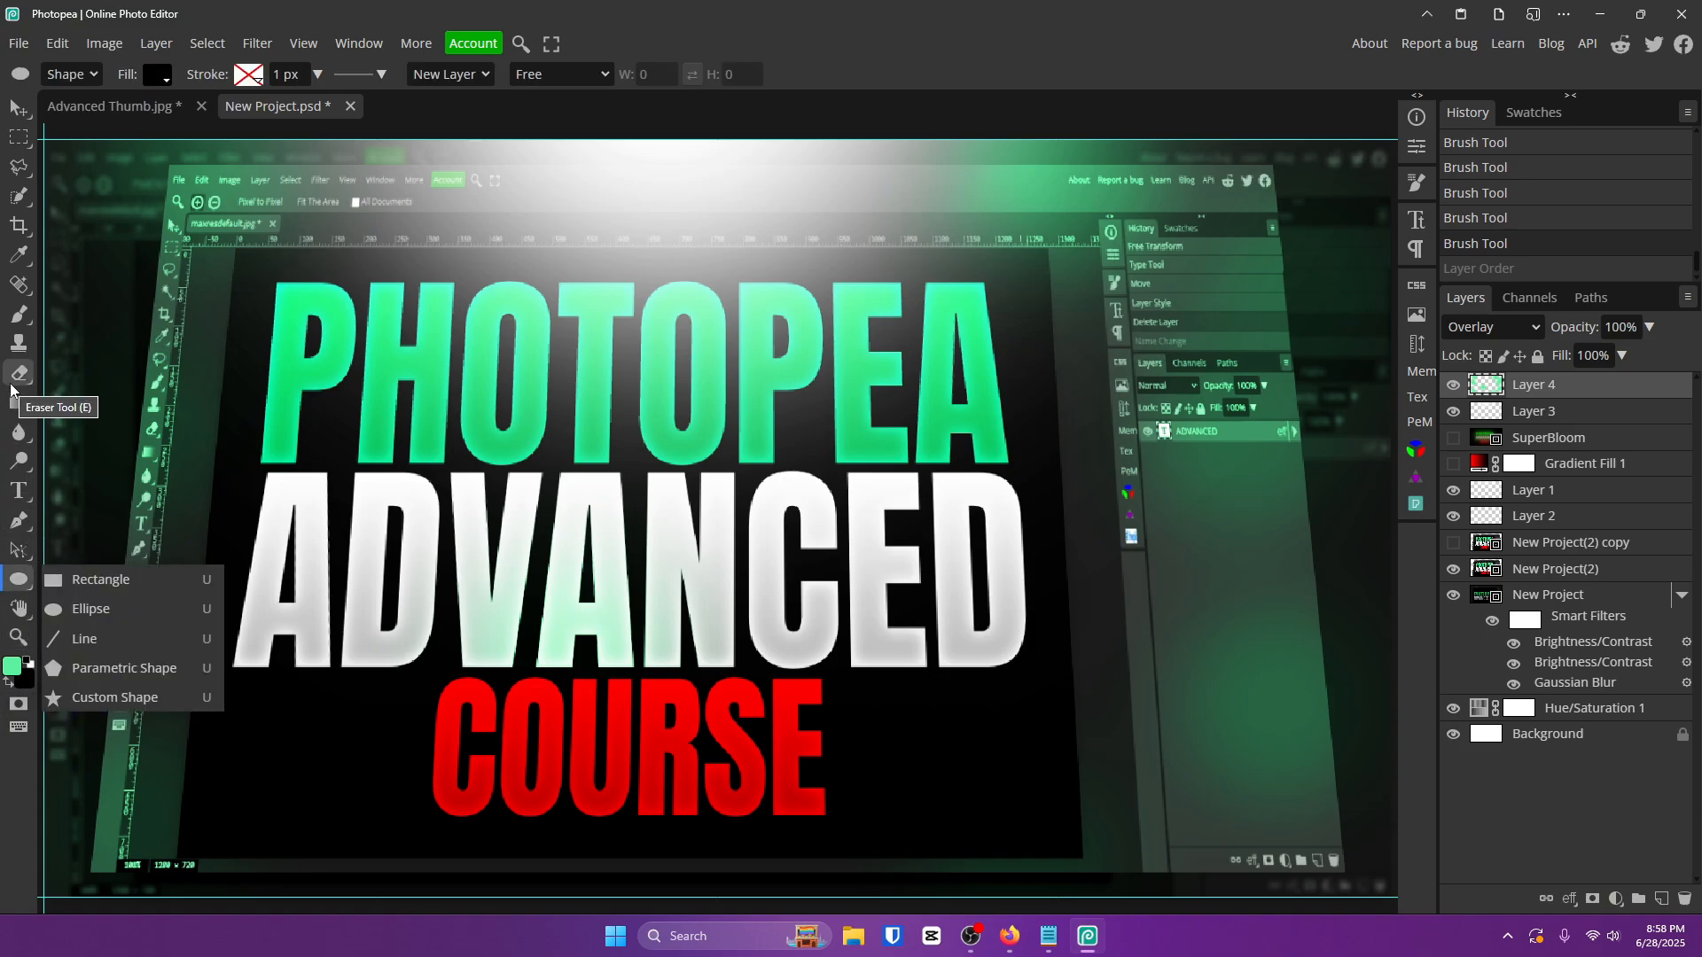
click(19, 284)
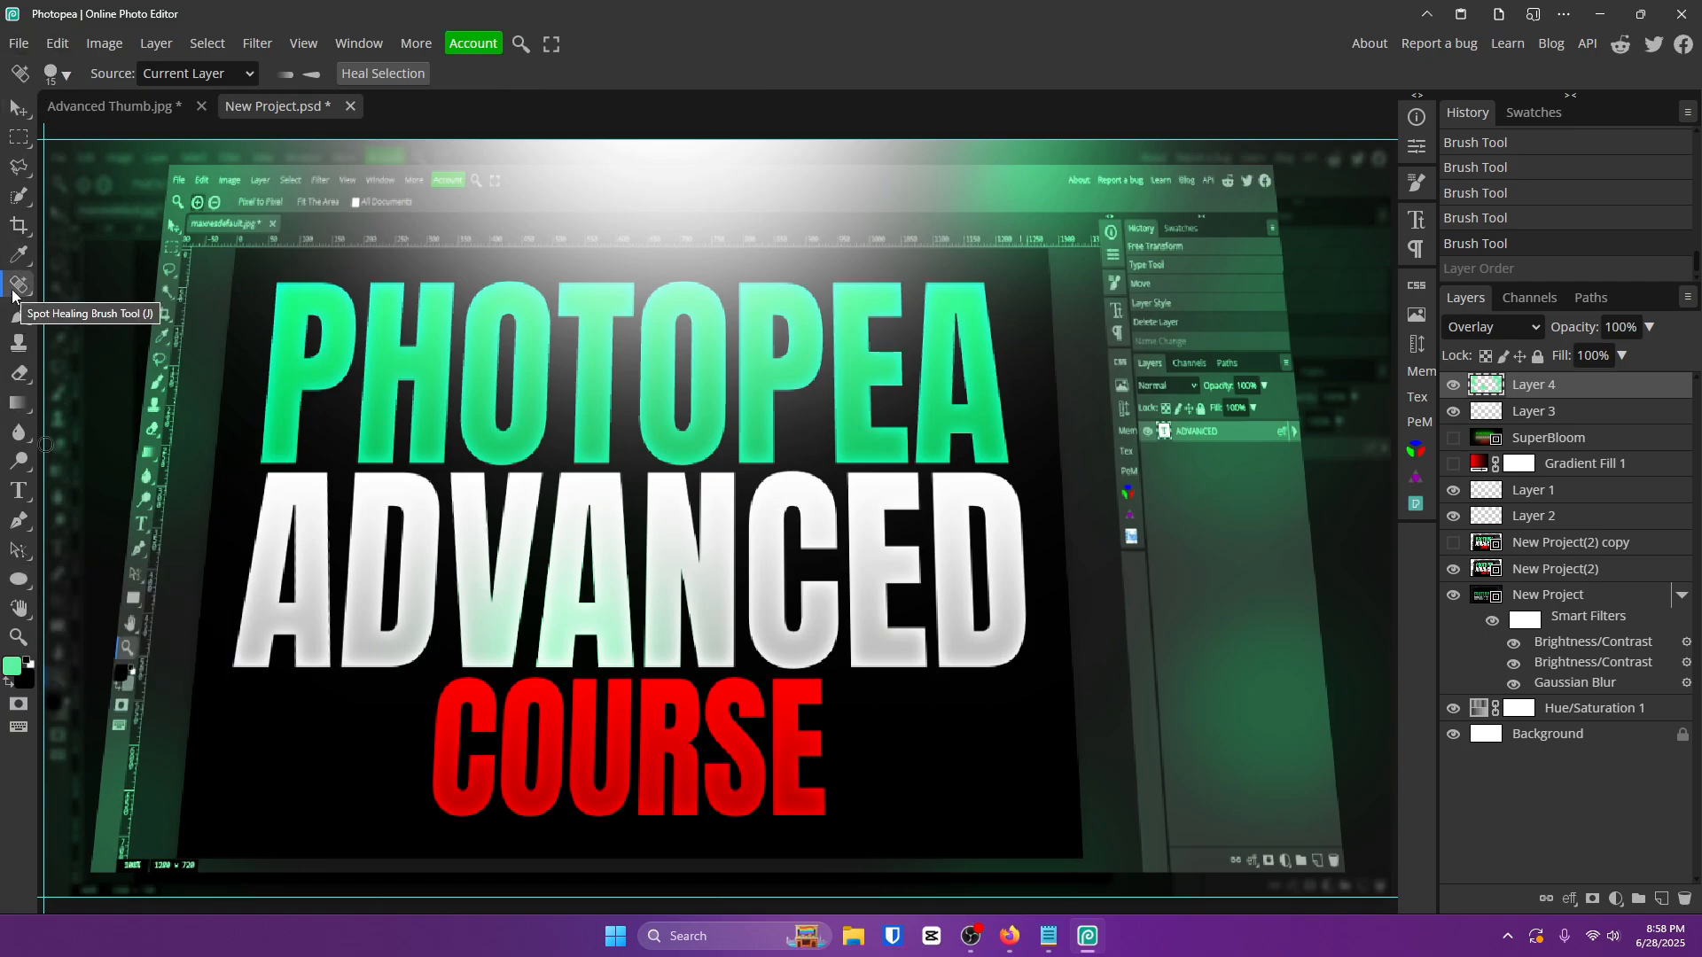
Paste the copied close-up face photo as a new layer directly above the New Project(2) layer.
key(alt+Tab)
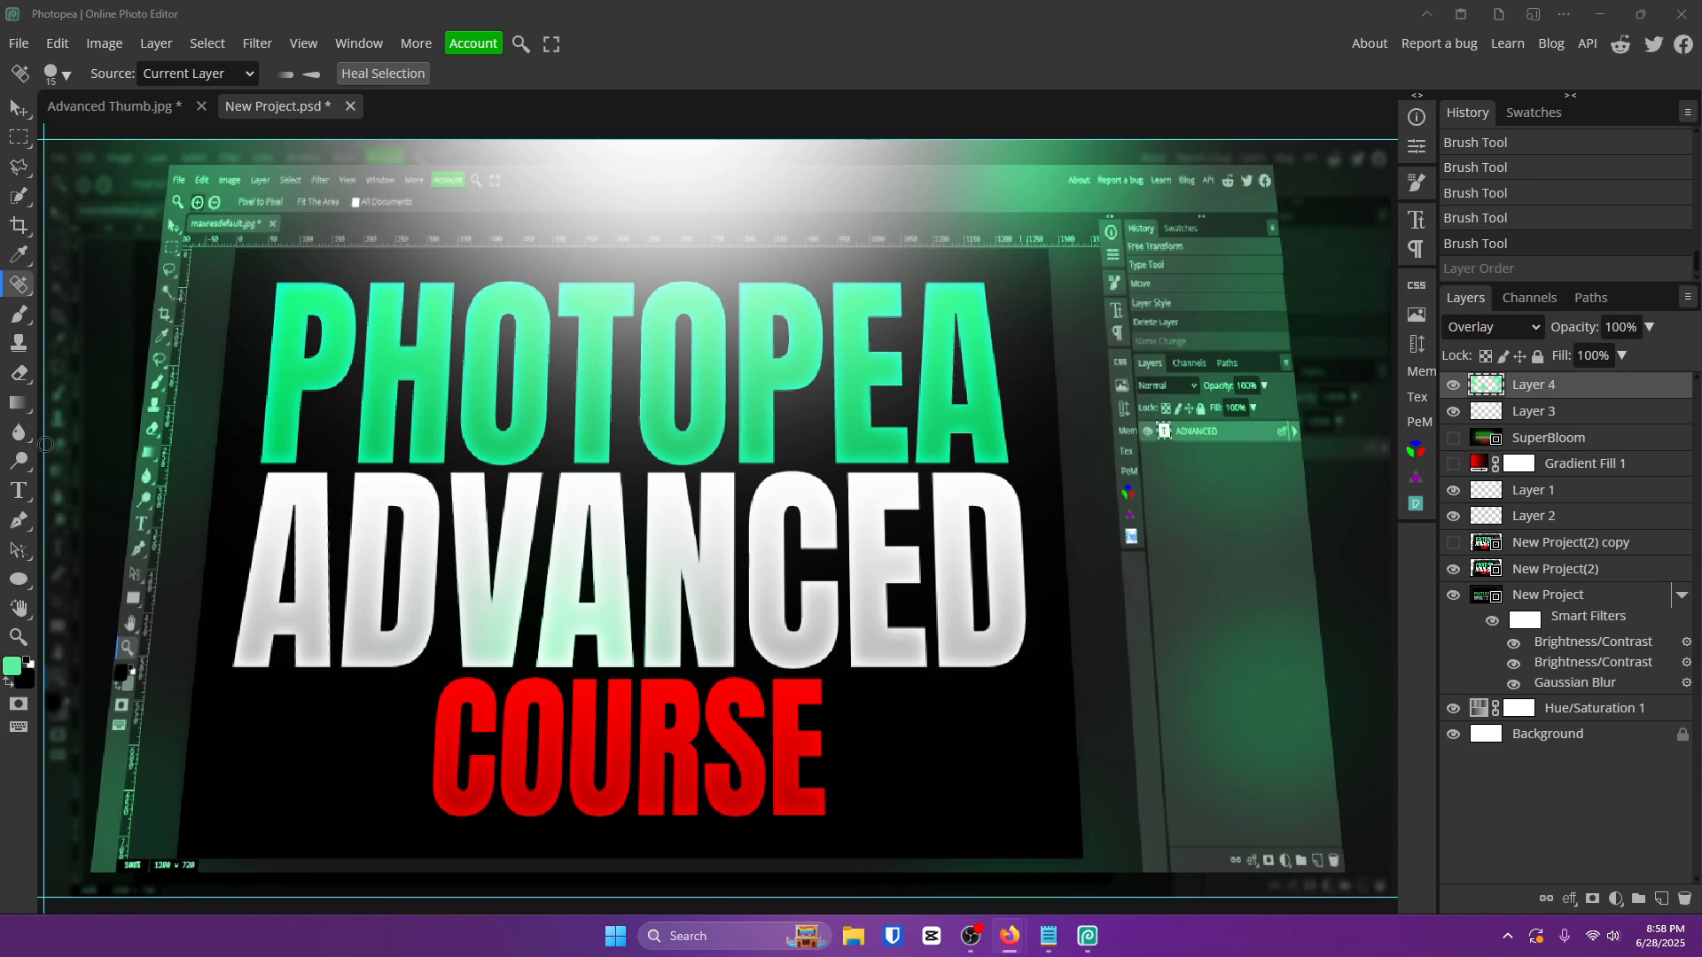
click(18, 108)
click(439, 344)
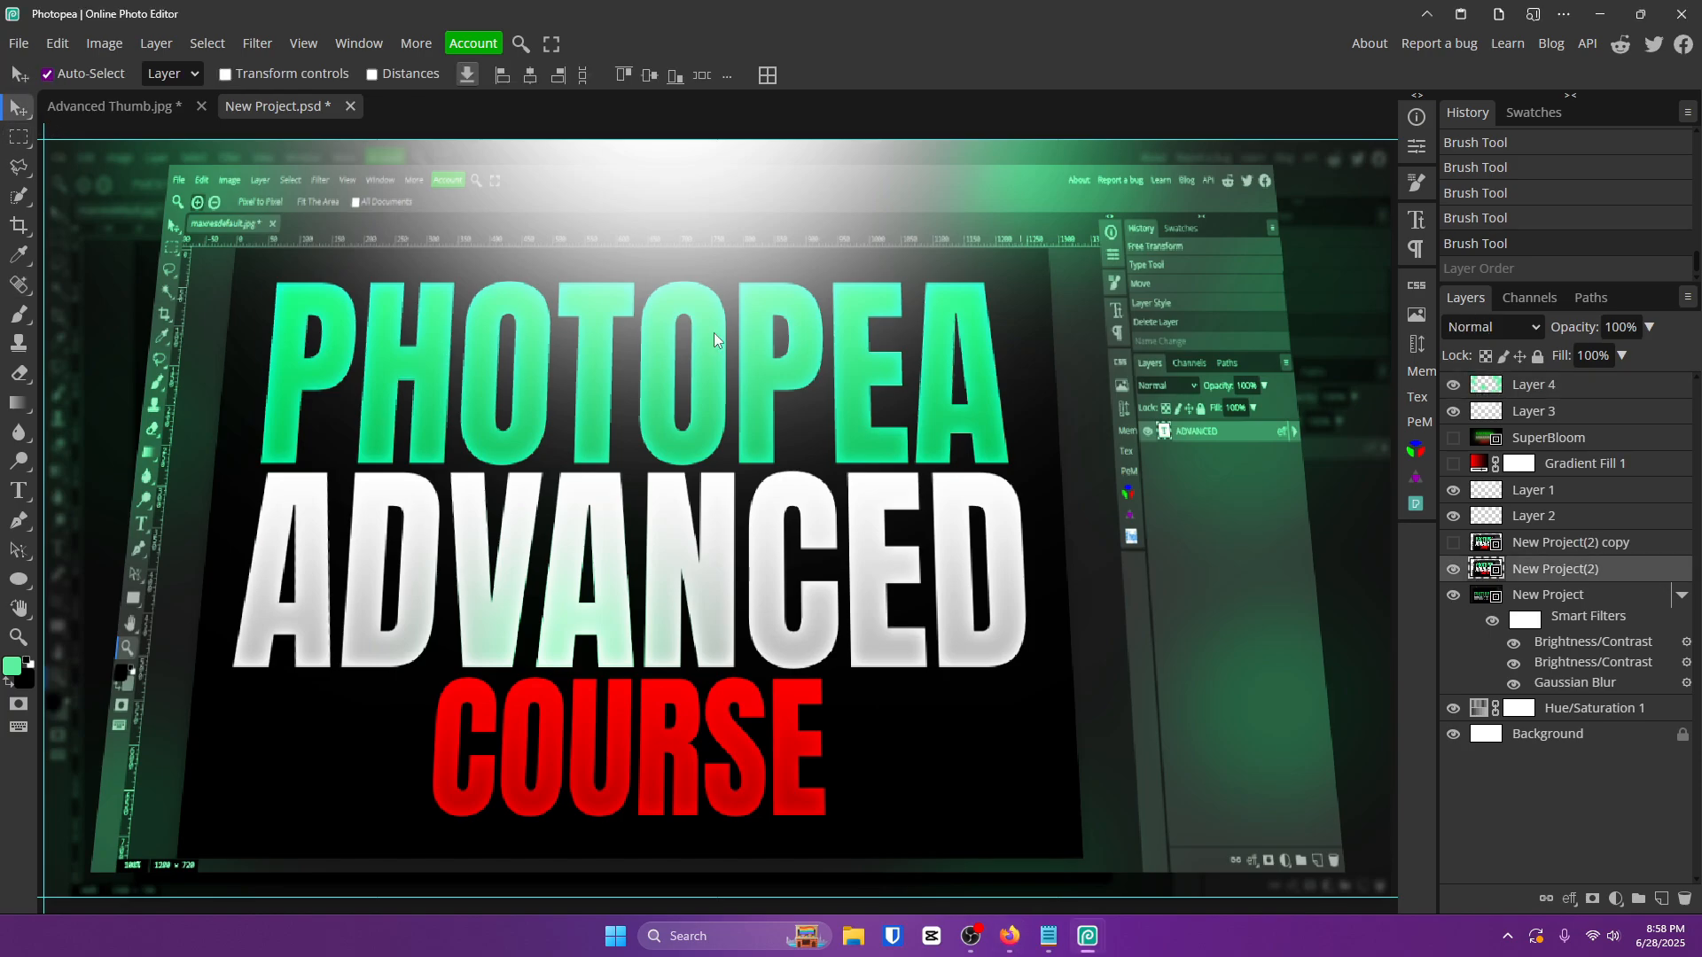
key(ctrl+v)
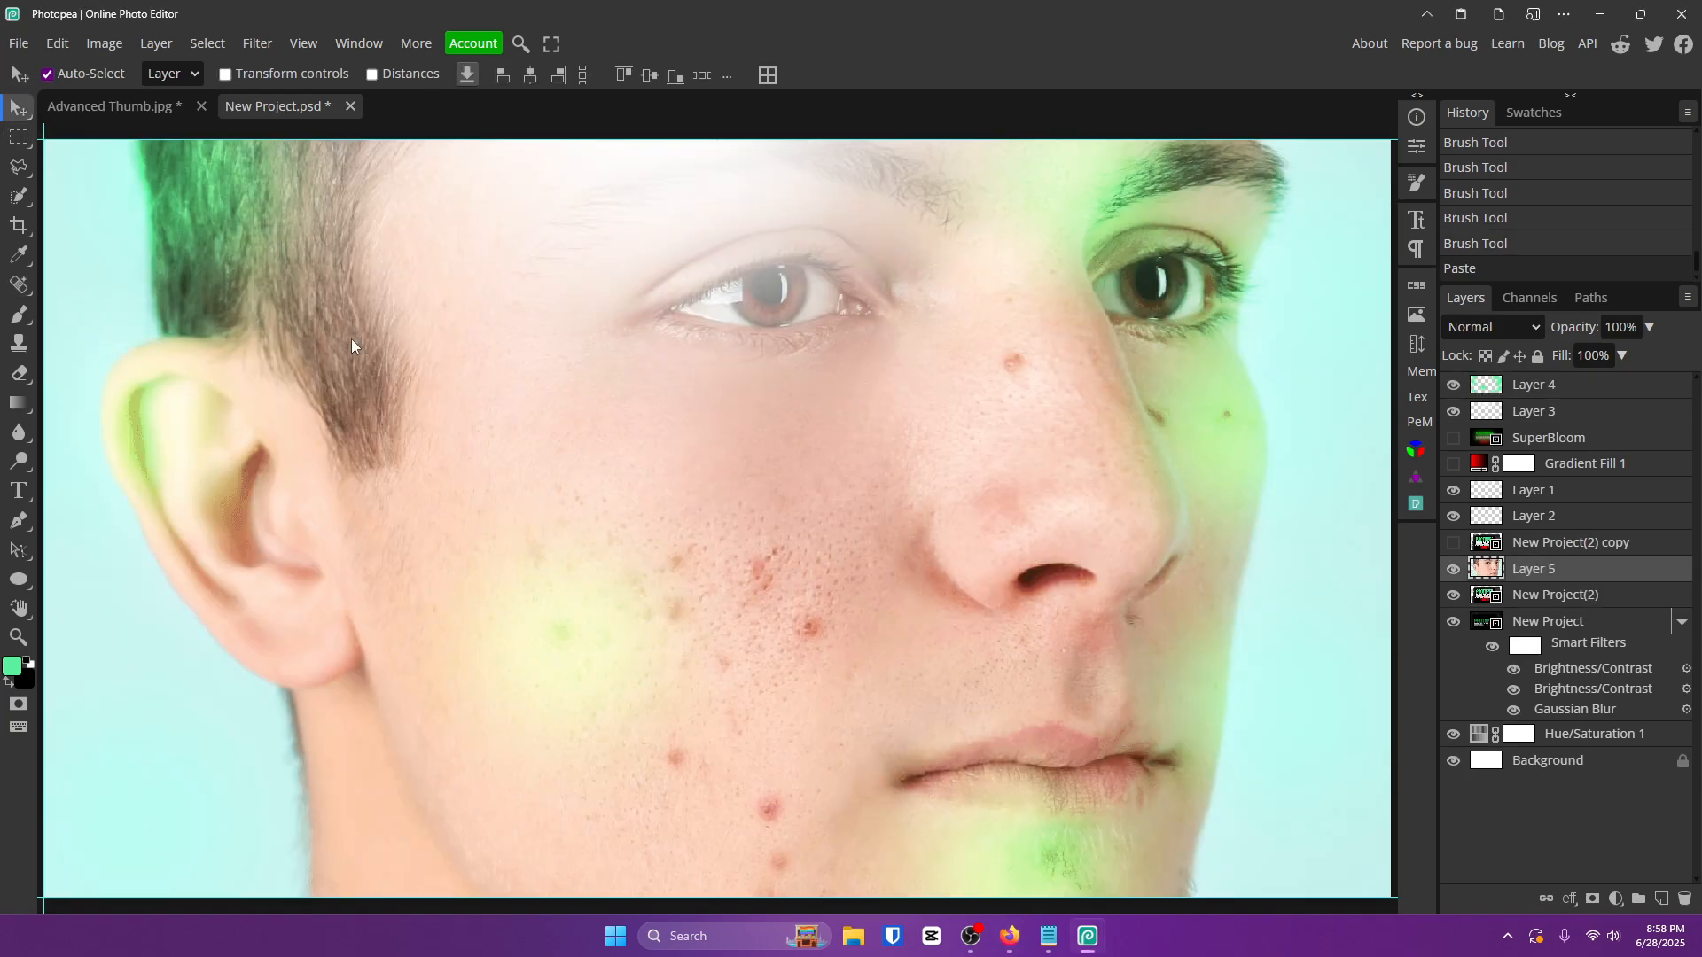
Heal the blemishes on the nose and middle of the cheek with a 49 px Spot Healing Brush.
click(20, 285)
right_click(19, 285)
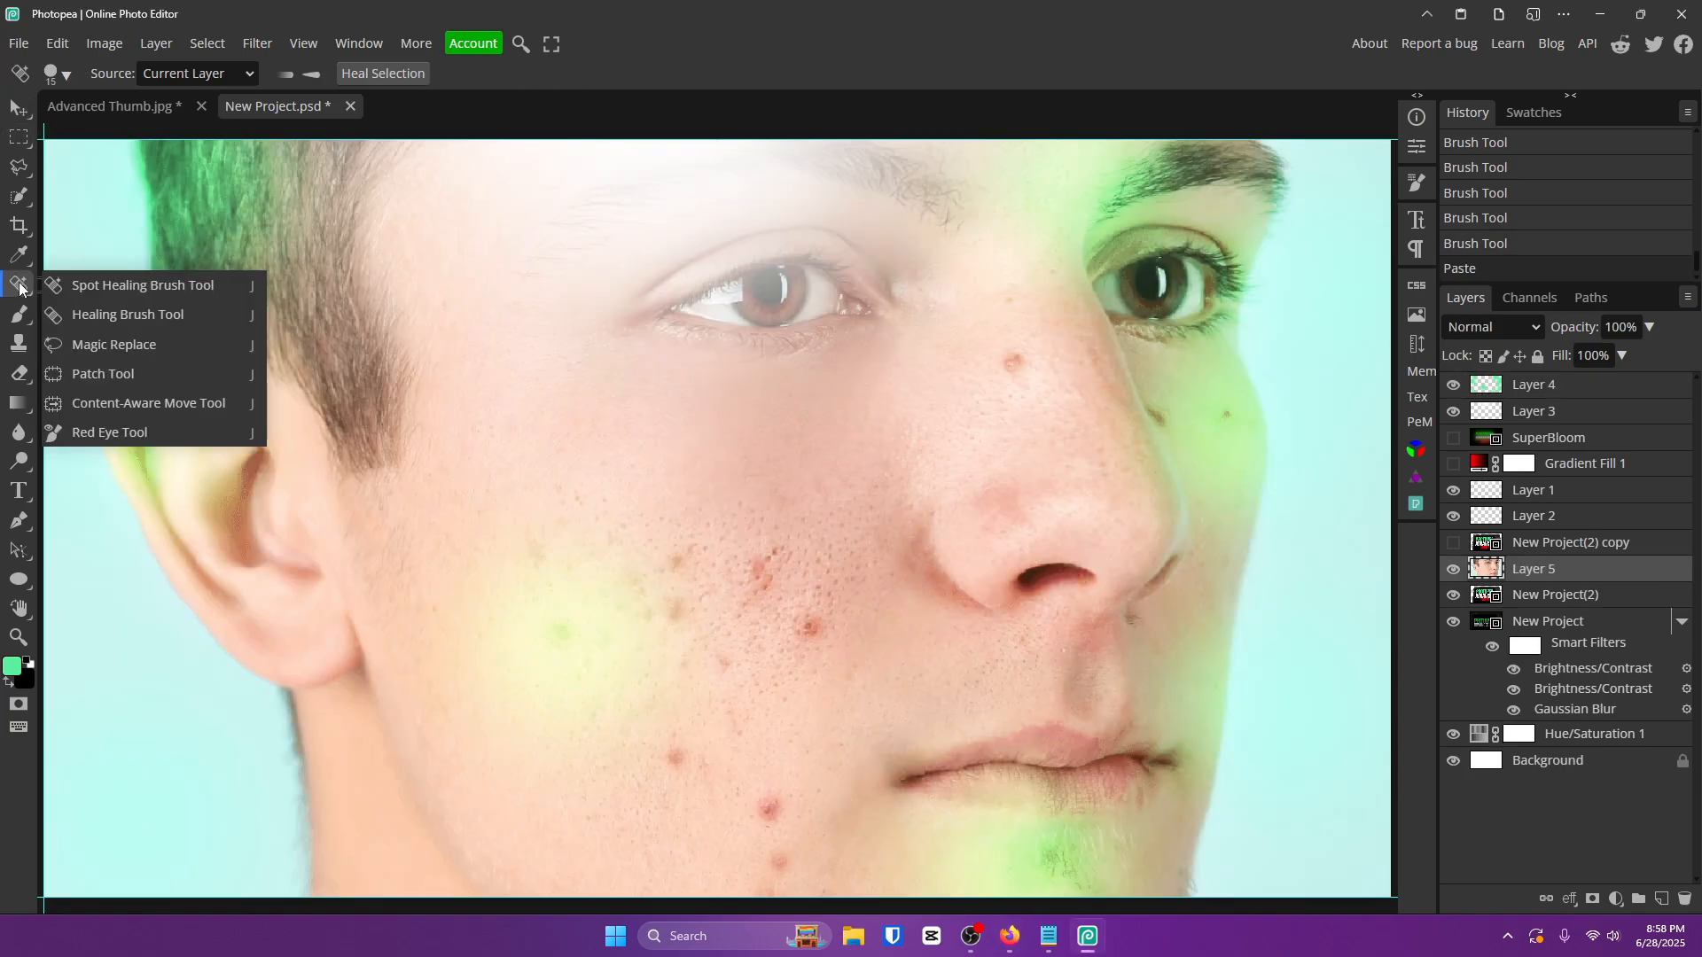
click(119, 290)
alt+right_click(403, 364)
drag(403, 363, 406, 363)
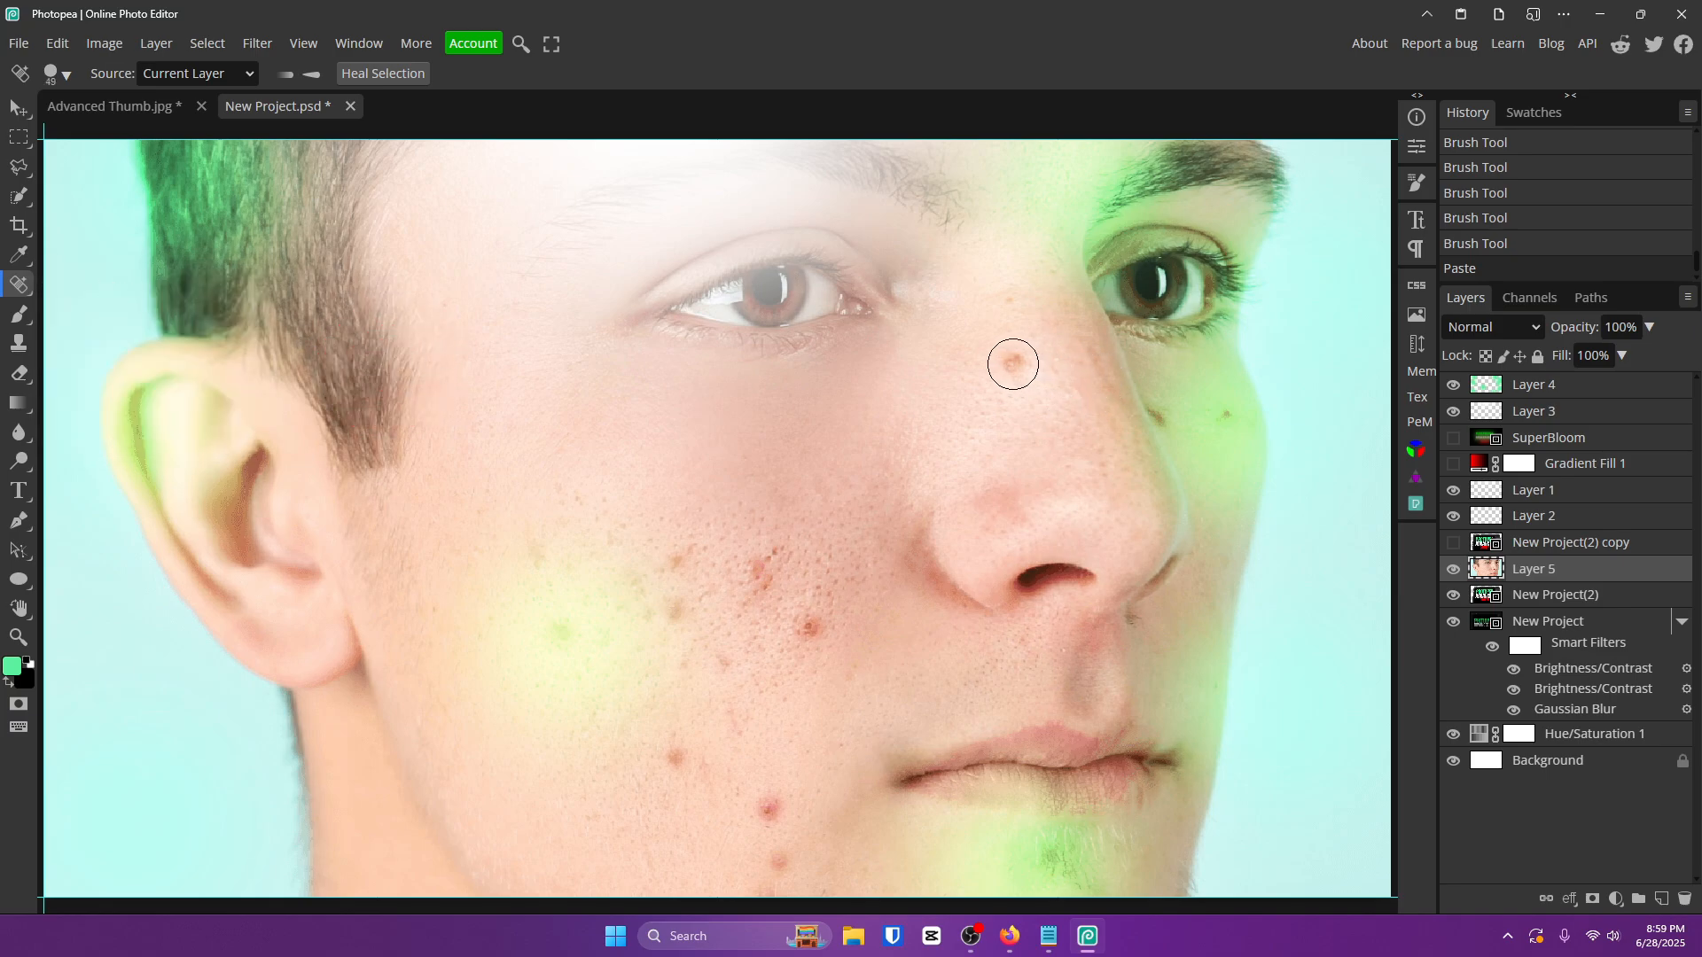
click(1011, 364)
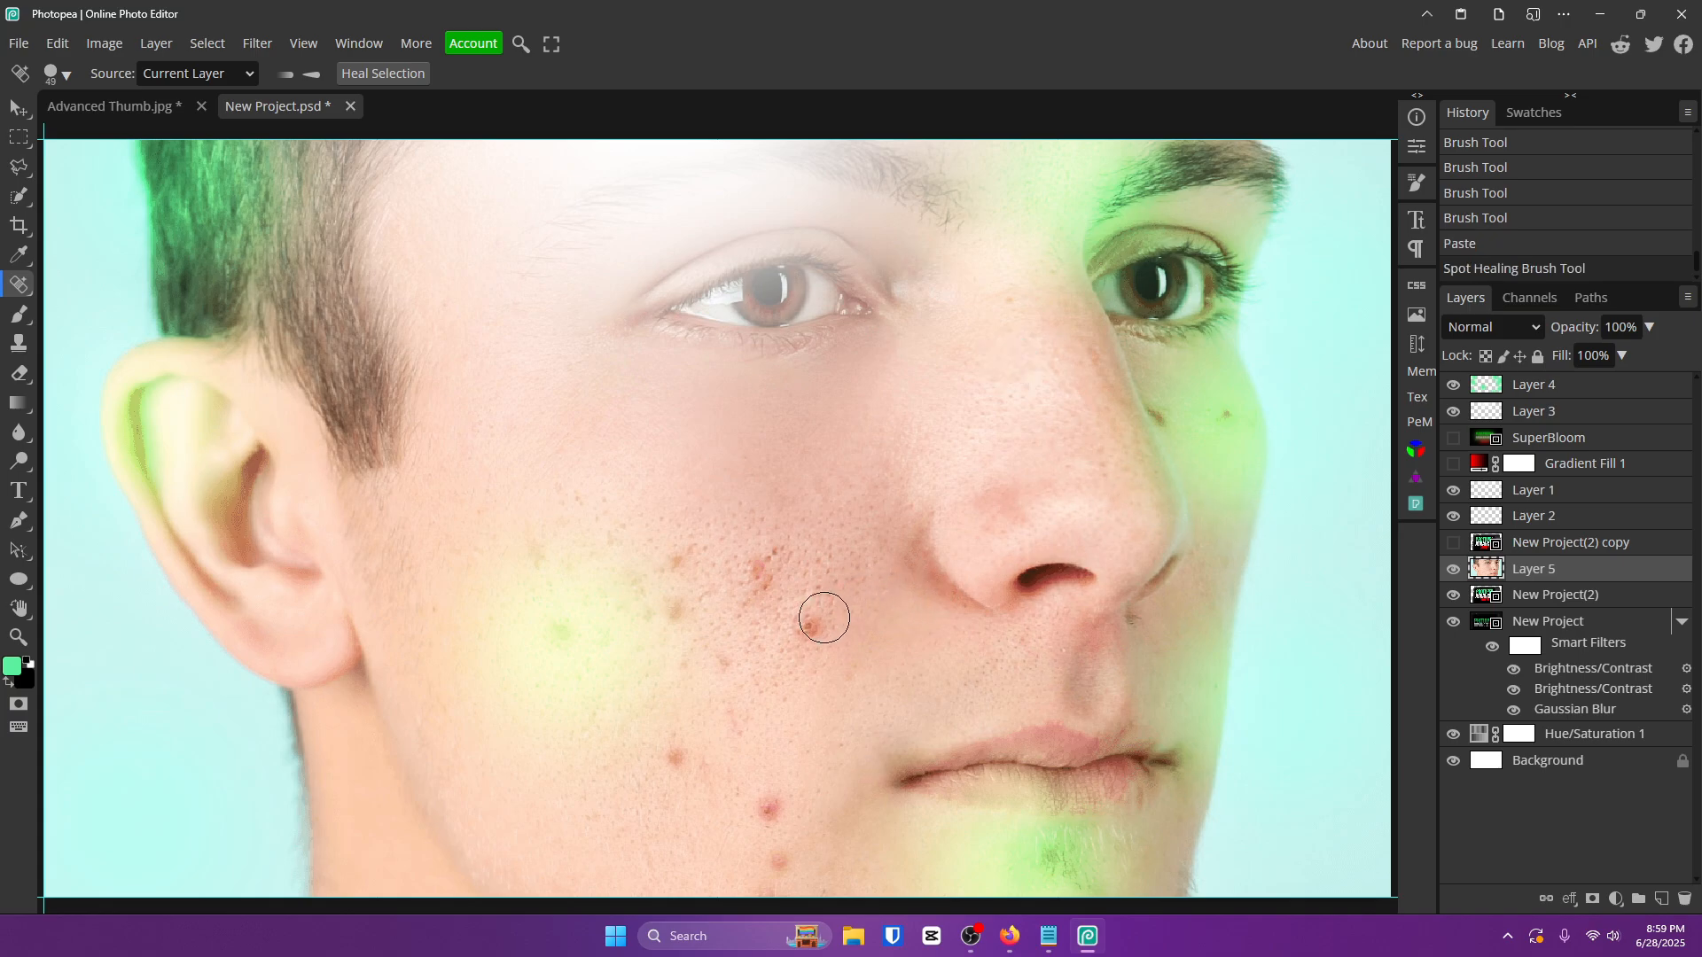
click(814, 632)
click(810, 630)
click(760, 570)
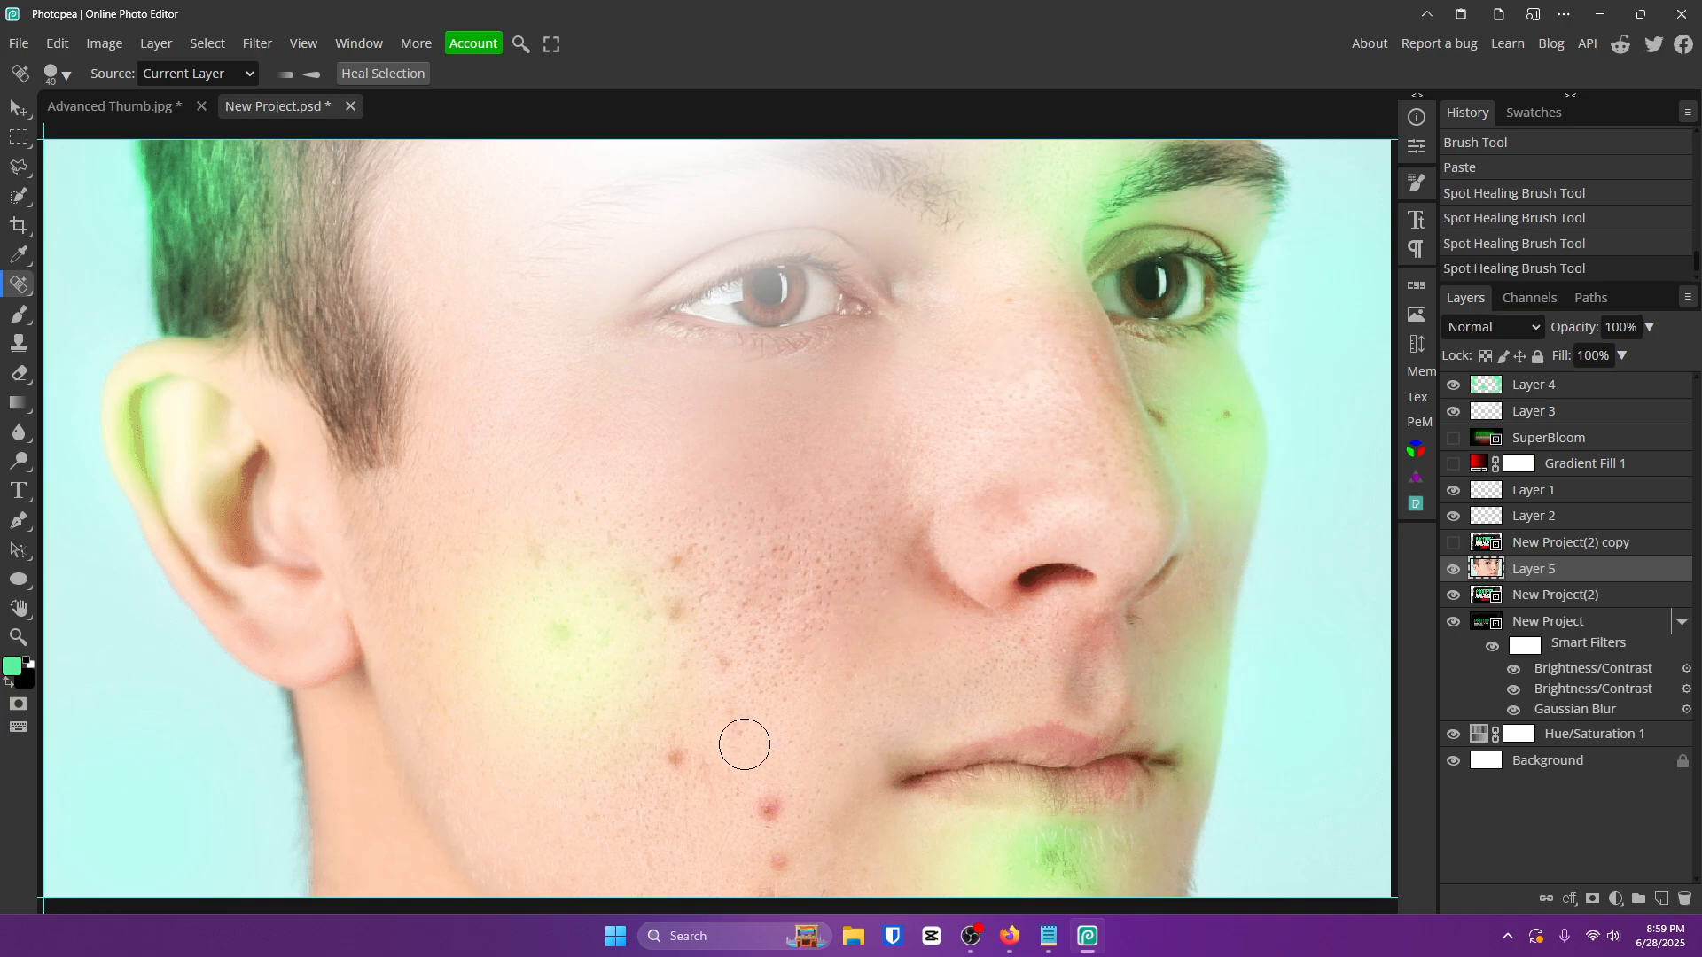
Heal the remaining spots on the lower and outer cheek, the nose bridge and the far side of the face.
click(776, 809)
click(677, 758)
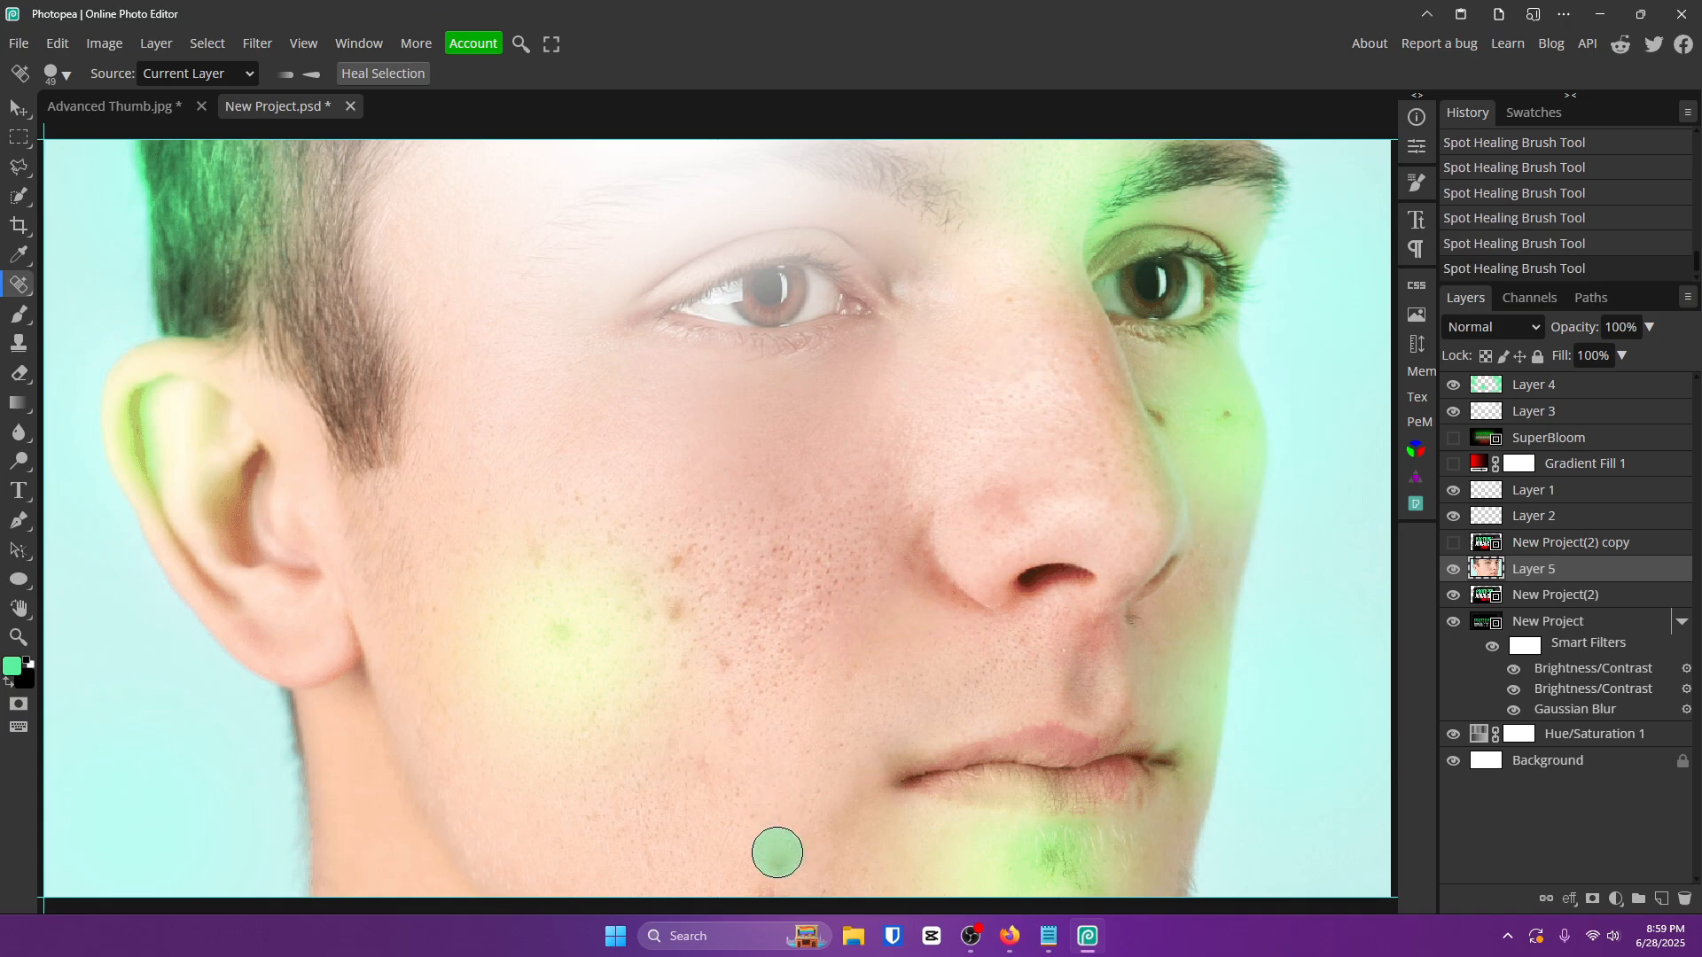
click(779, 856)
click(679, 604)
click(727, 657)
click(674, 543)
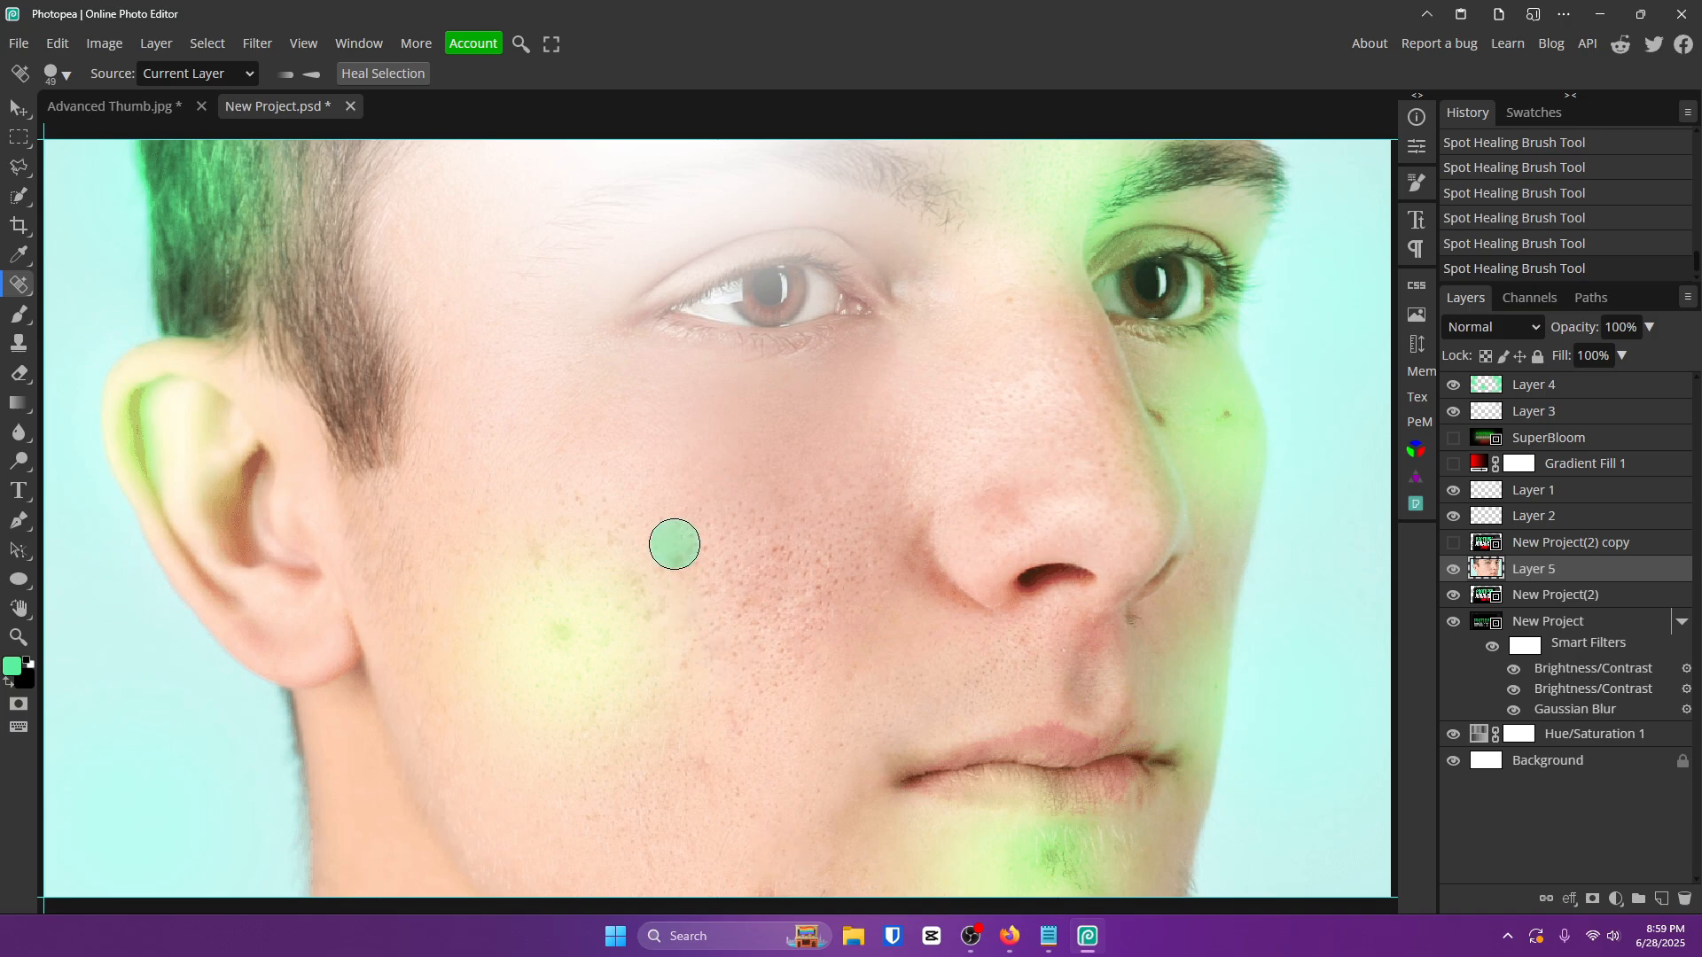
click(789, 545)
click(565, 628)
click(1029, 290)
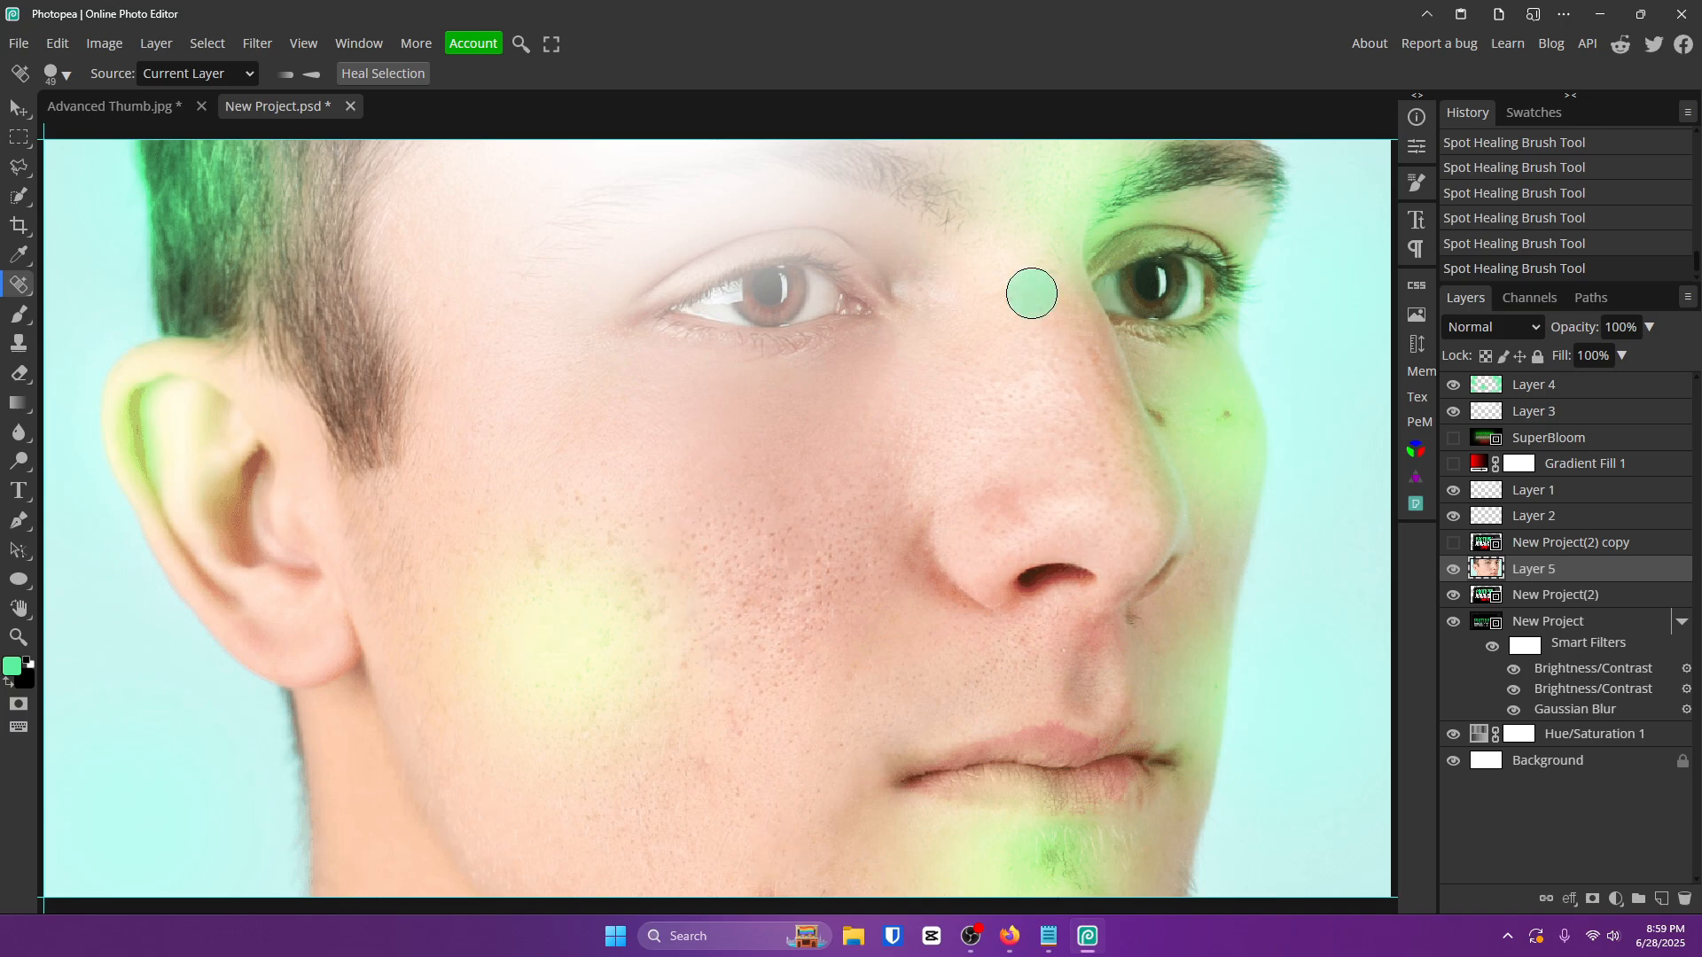
click(1155, 412)
click(1229, 412)
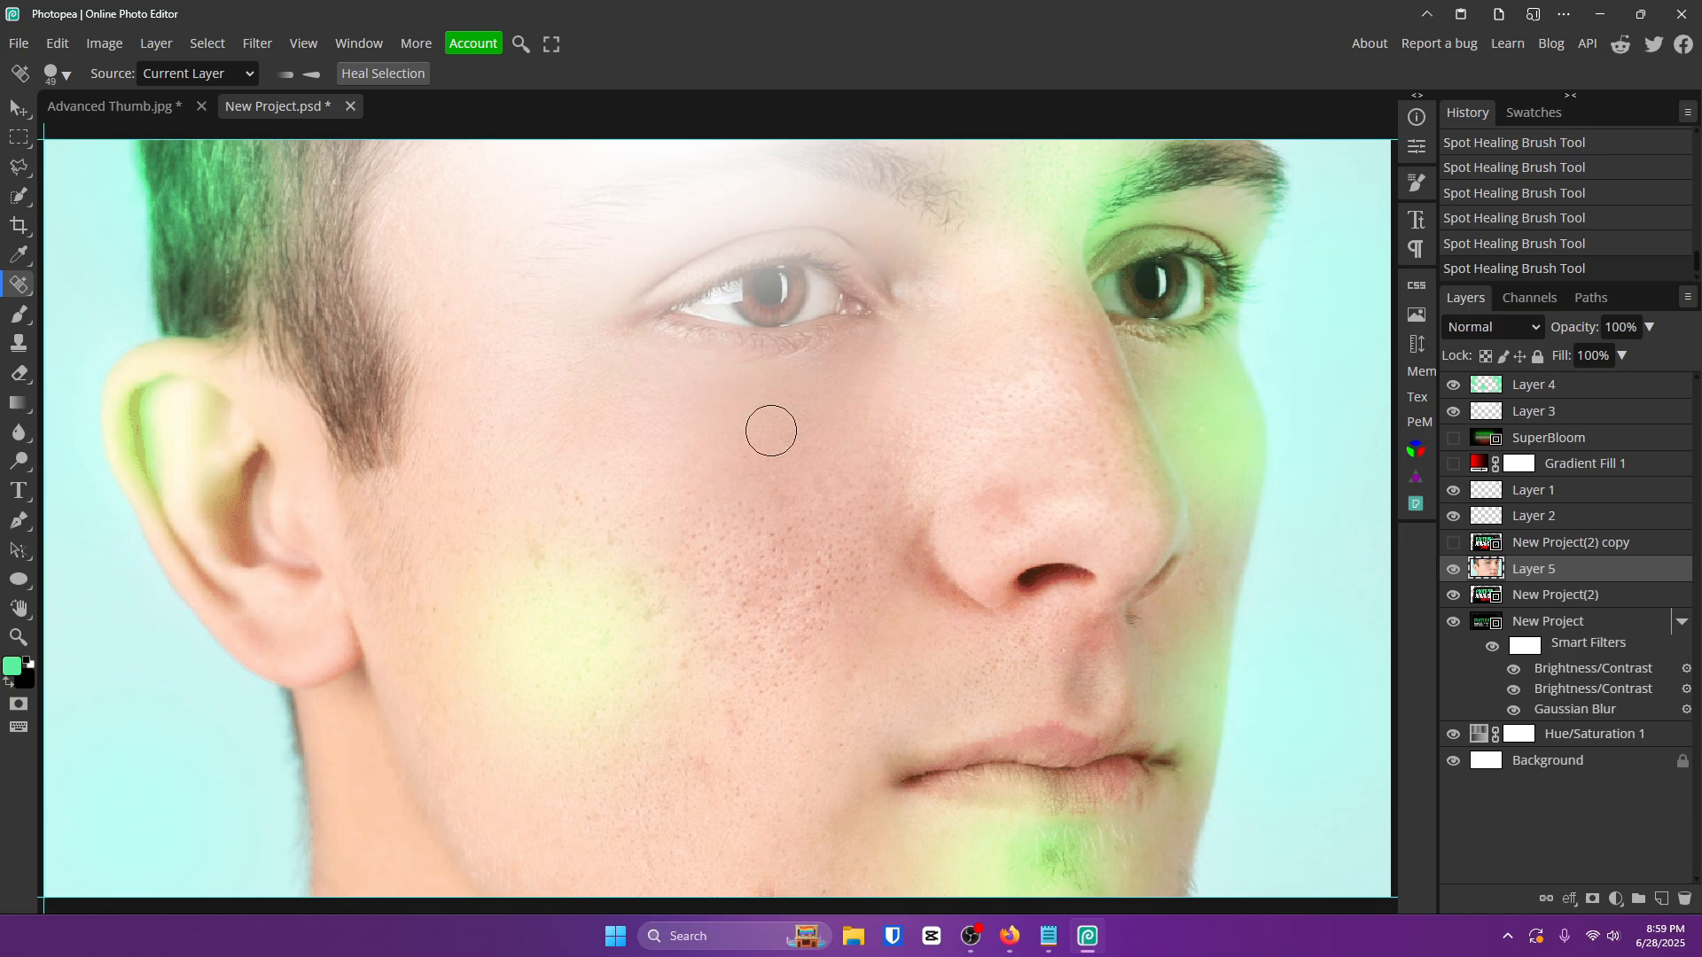
click(19, 638)
drag(443, 286, 391, 246)
click(19, 256)
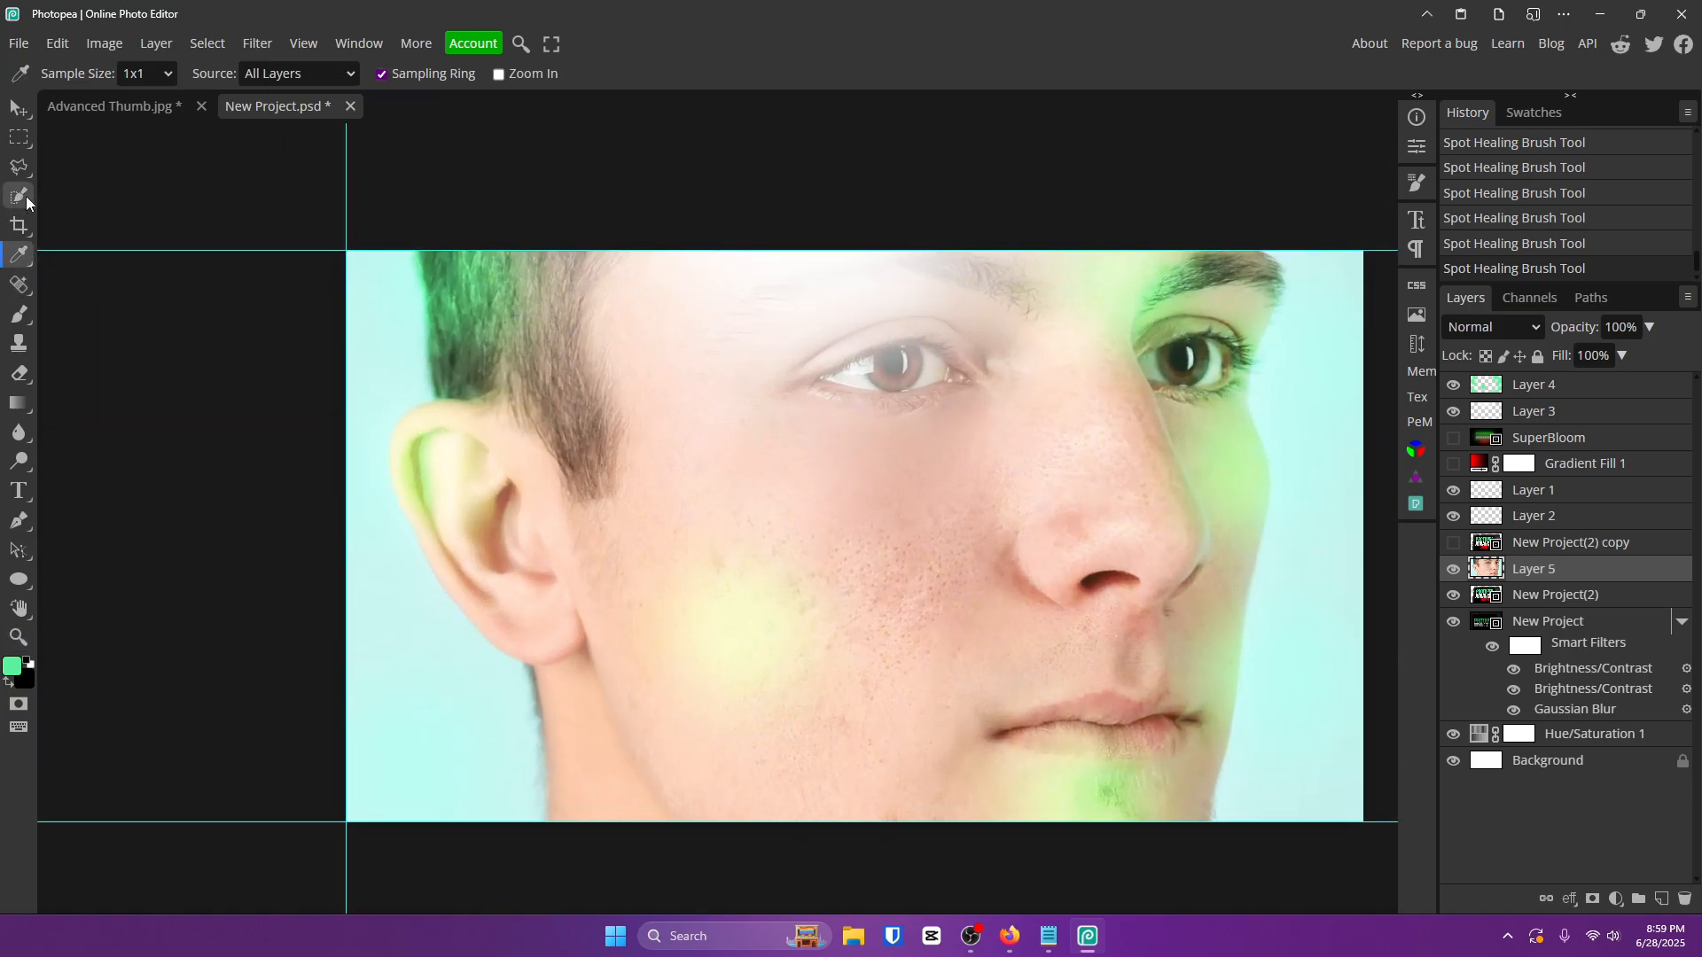
click(18, 225)
click(20, 169)
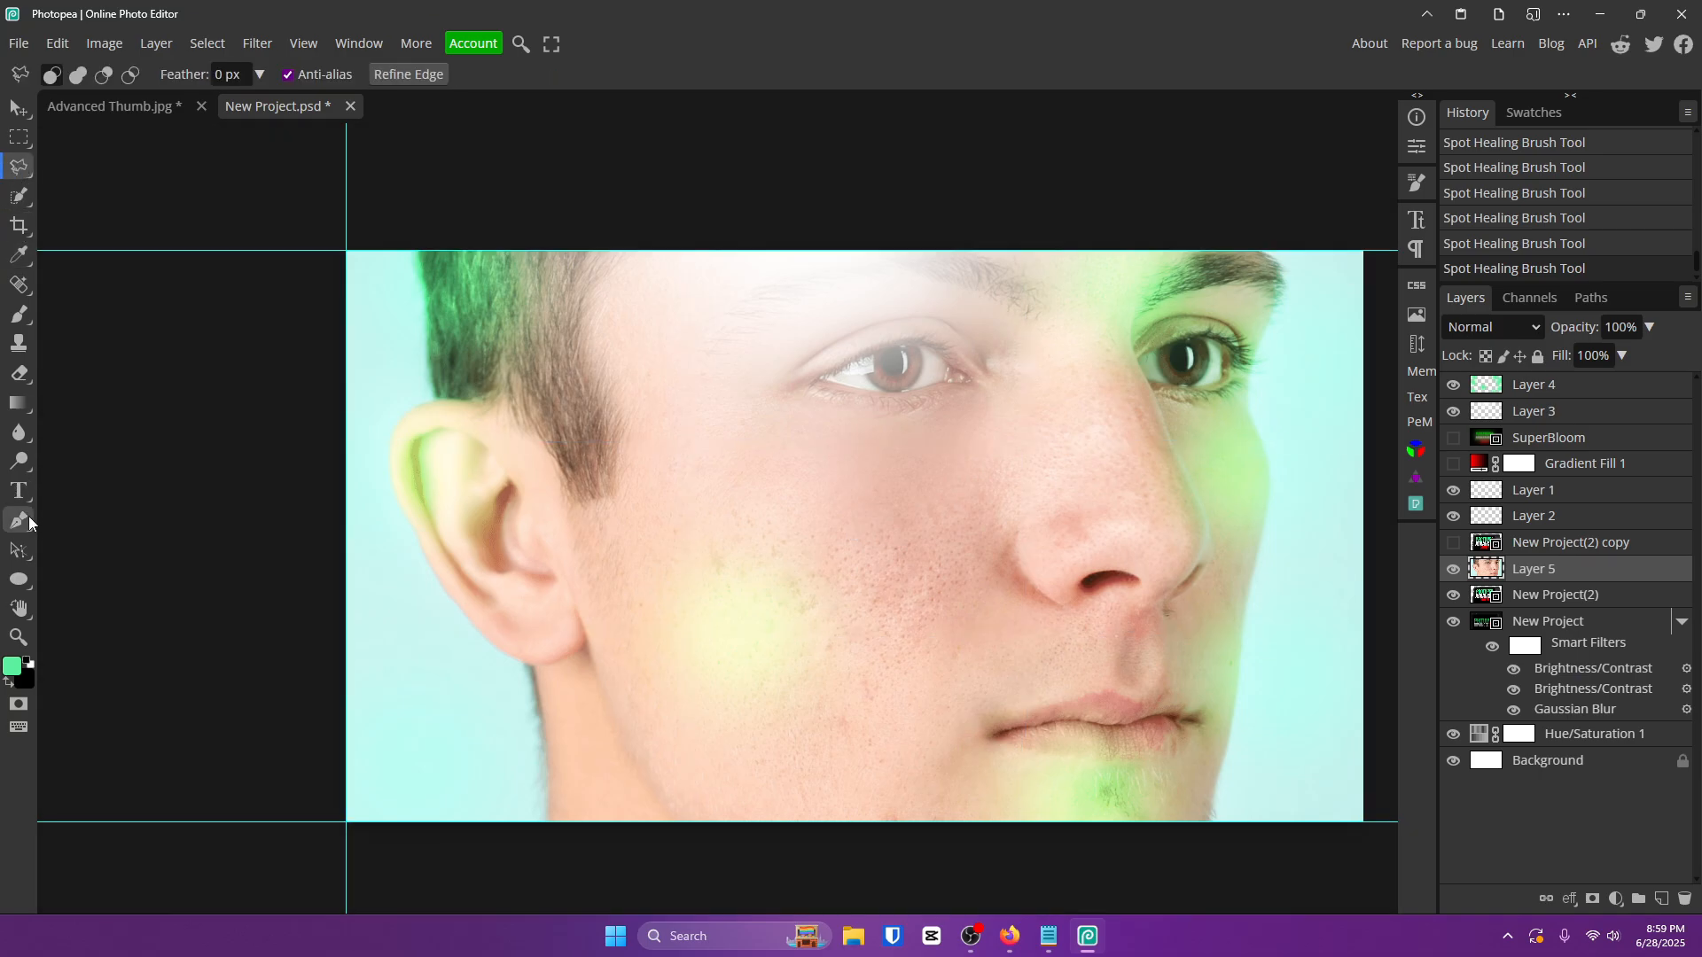
click(22, 635)
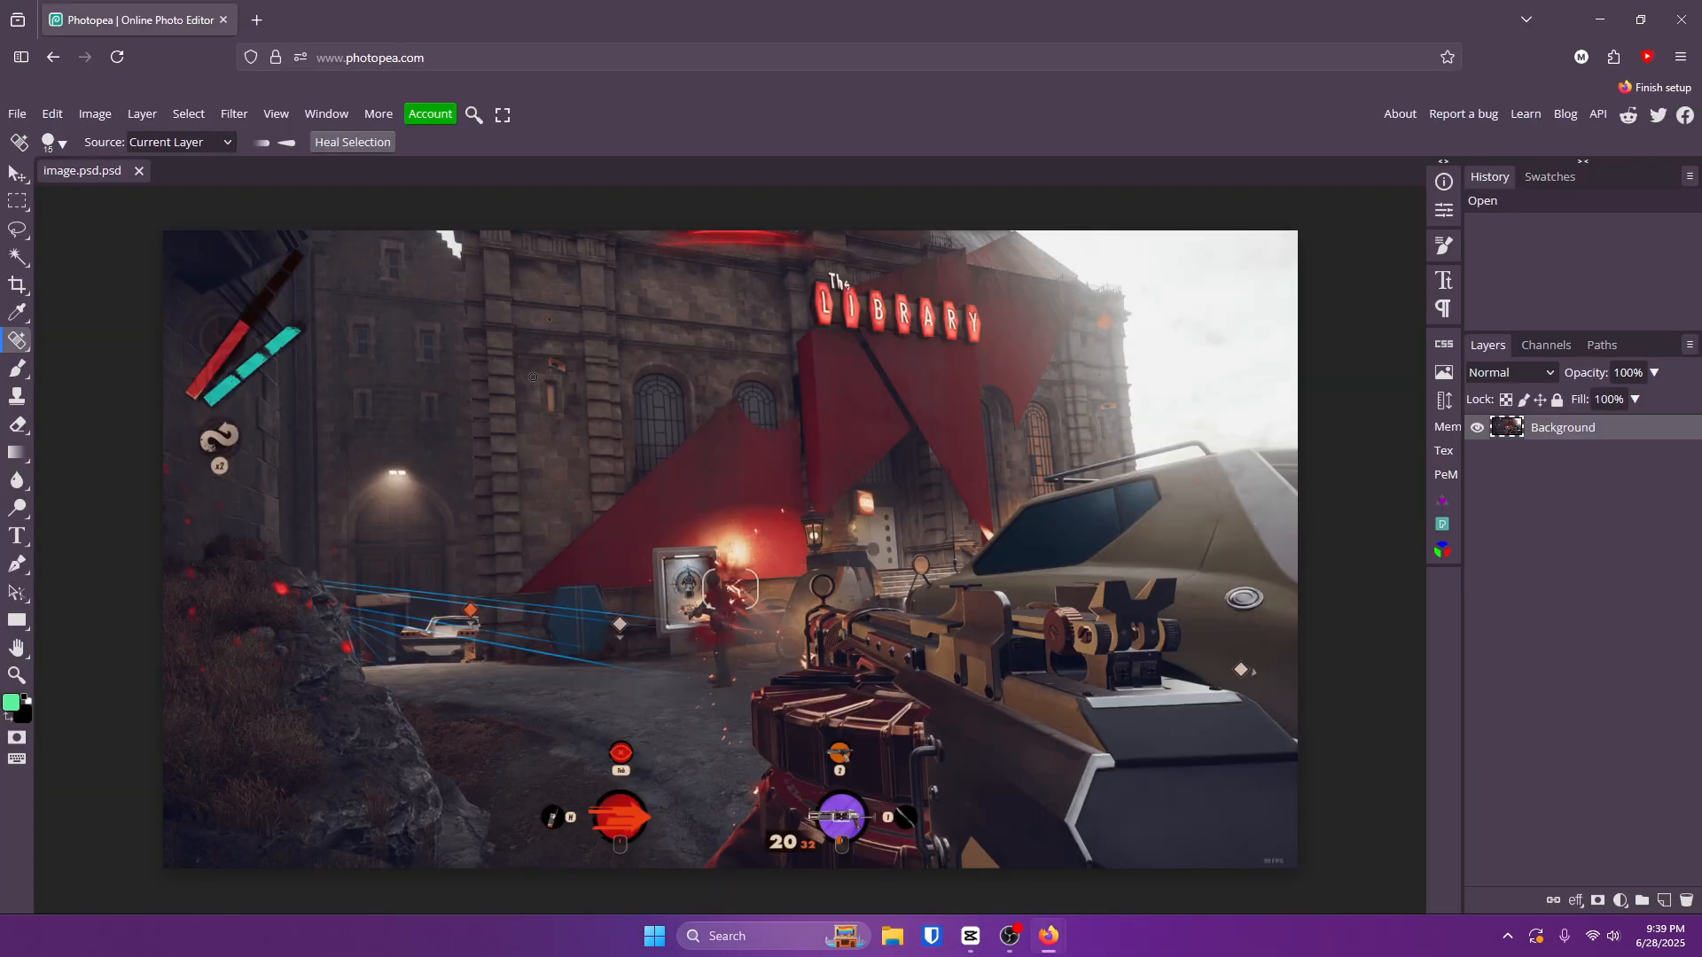
In the image.psd game screenshot, remove the round icon below the health bar and both small ability icons with a 105 px Spot Healing Brush.
drag(376, 409, 394, 410)
drag(224, 443, 214, 446)
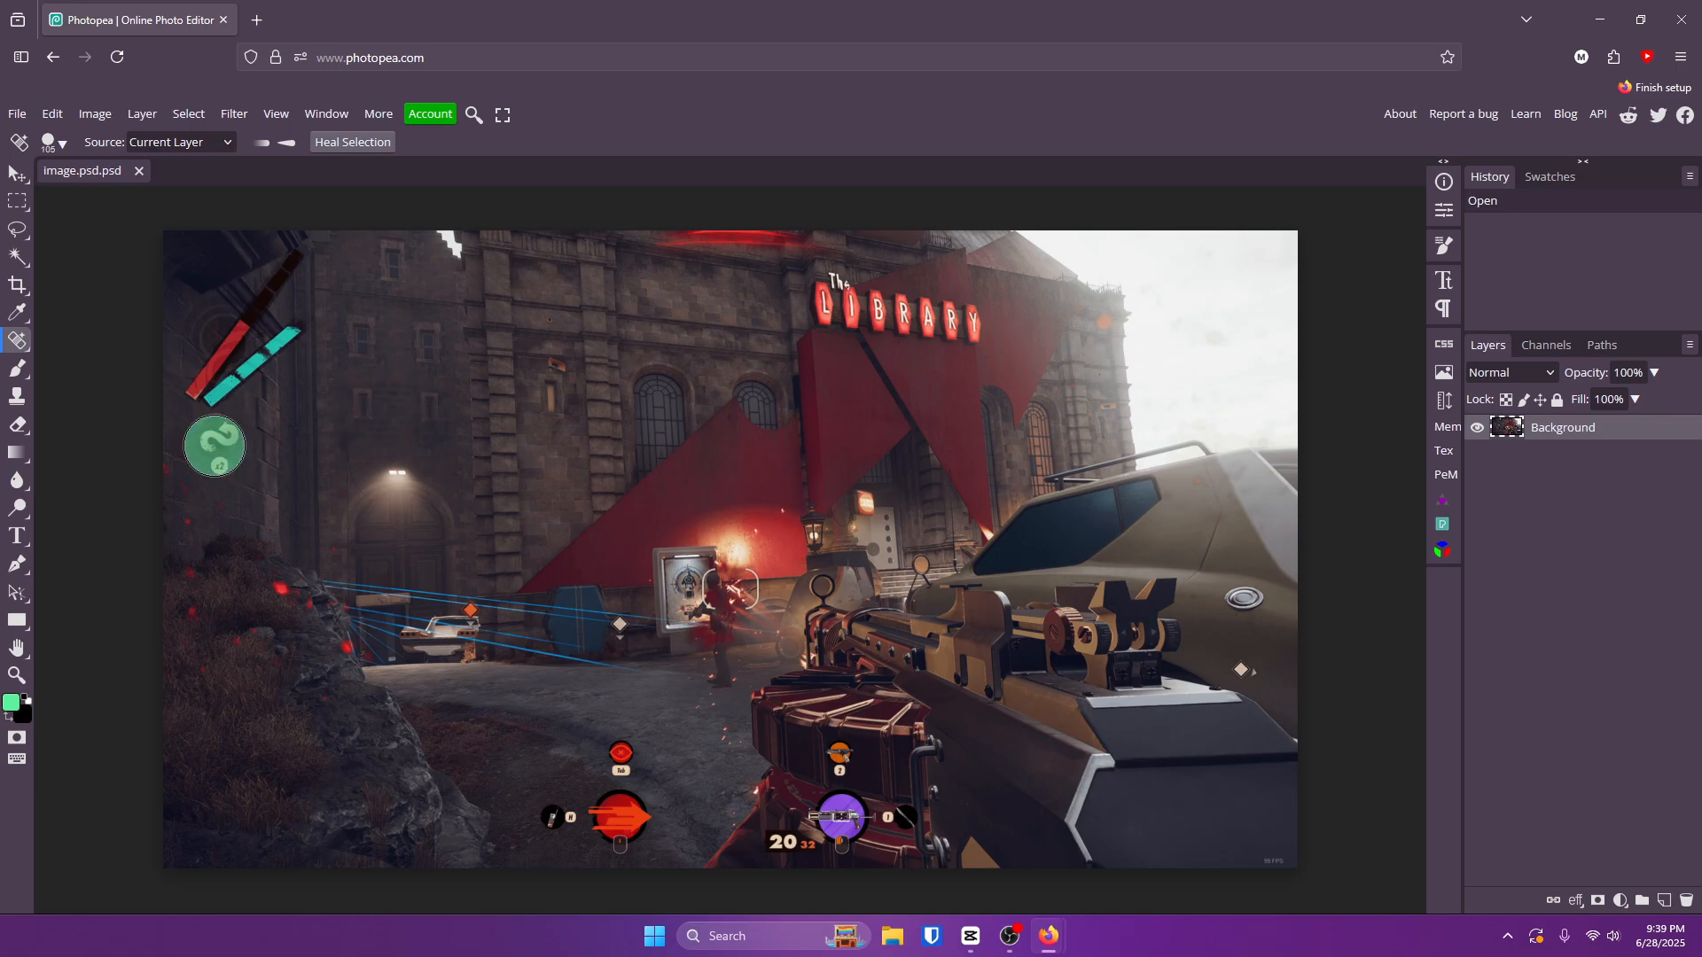
click(215, 446)
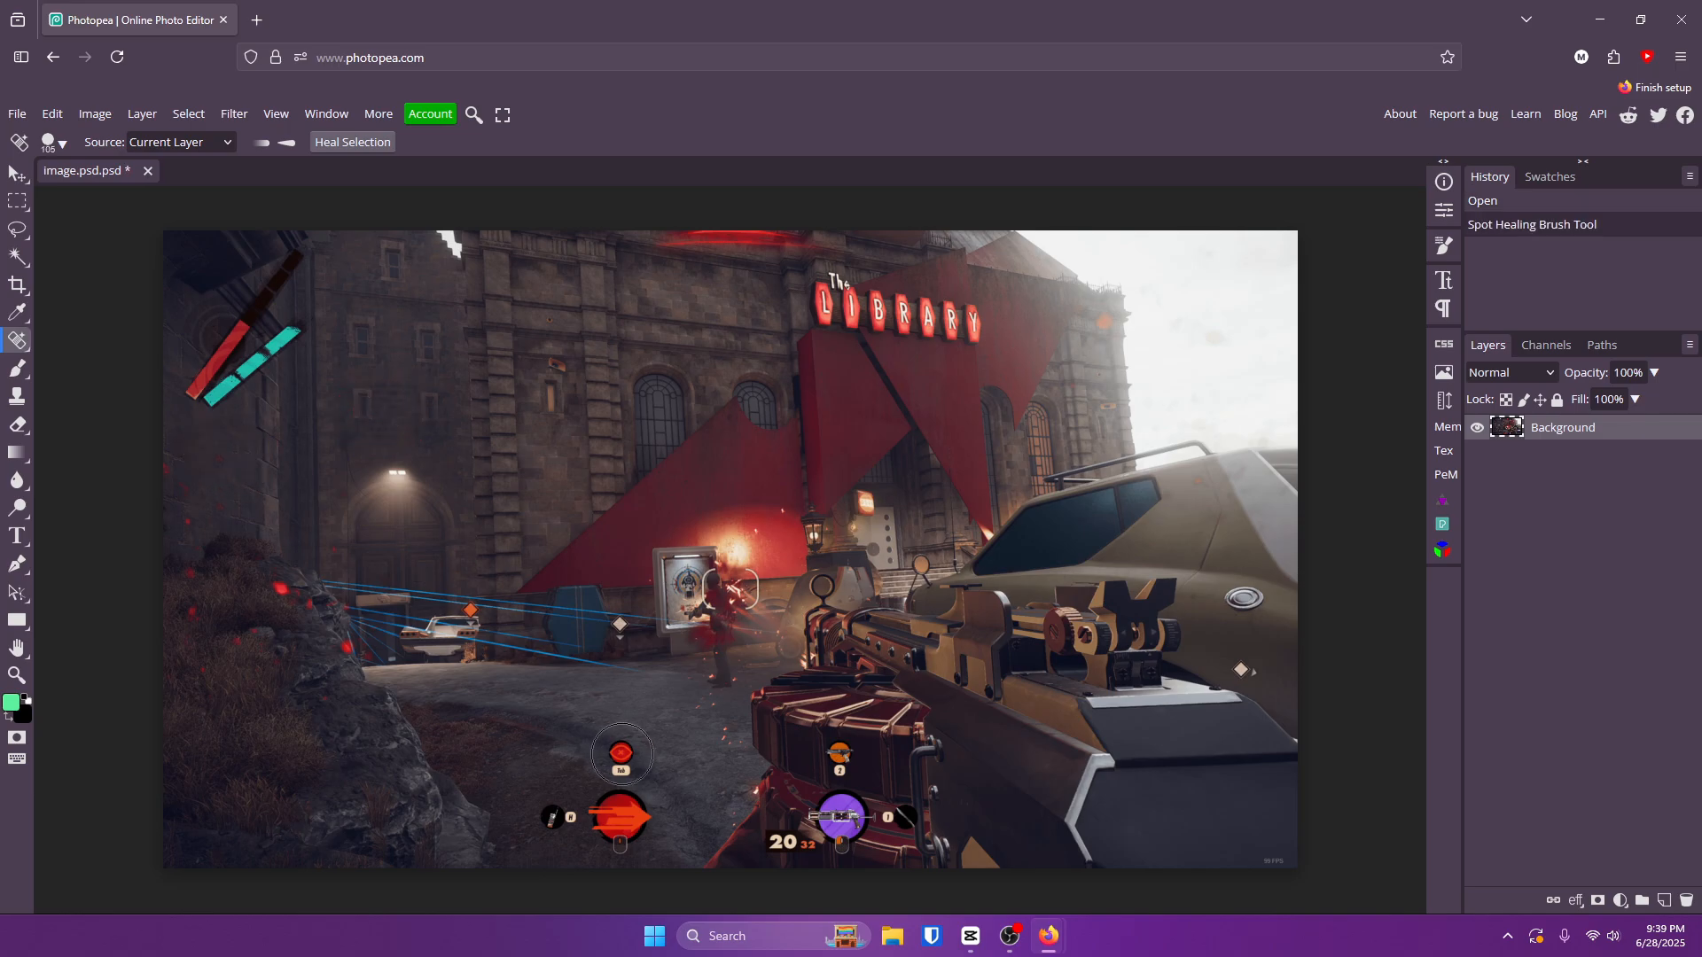
click(621, 754)
click(840, 754)
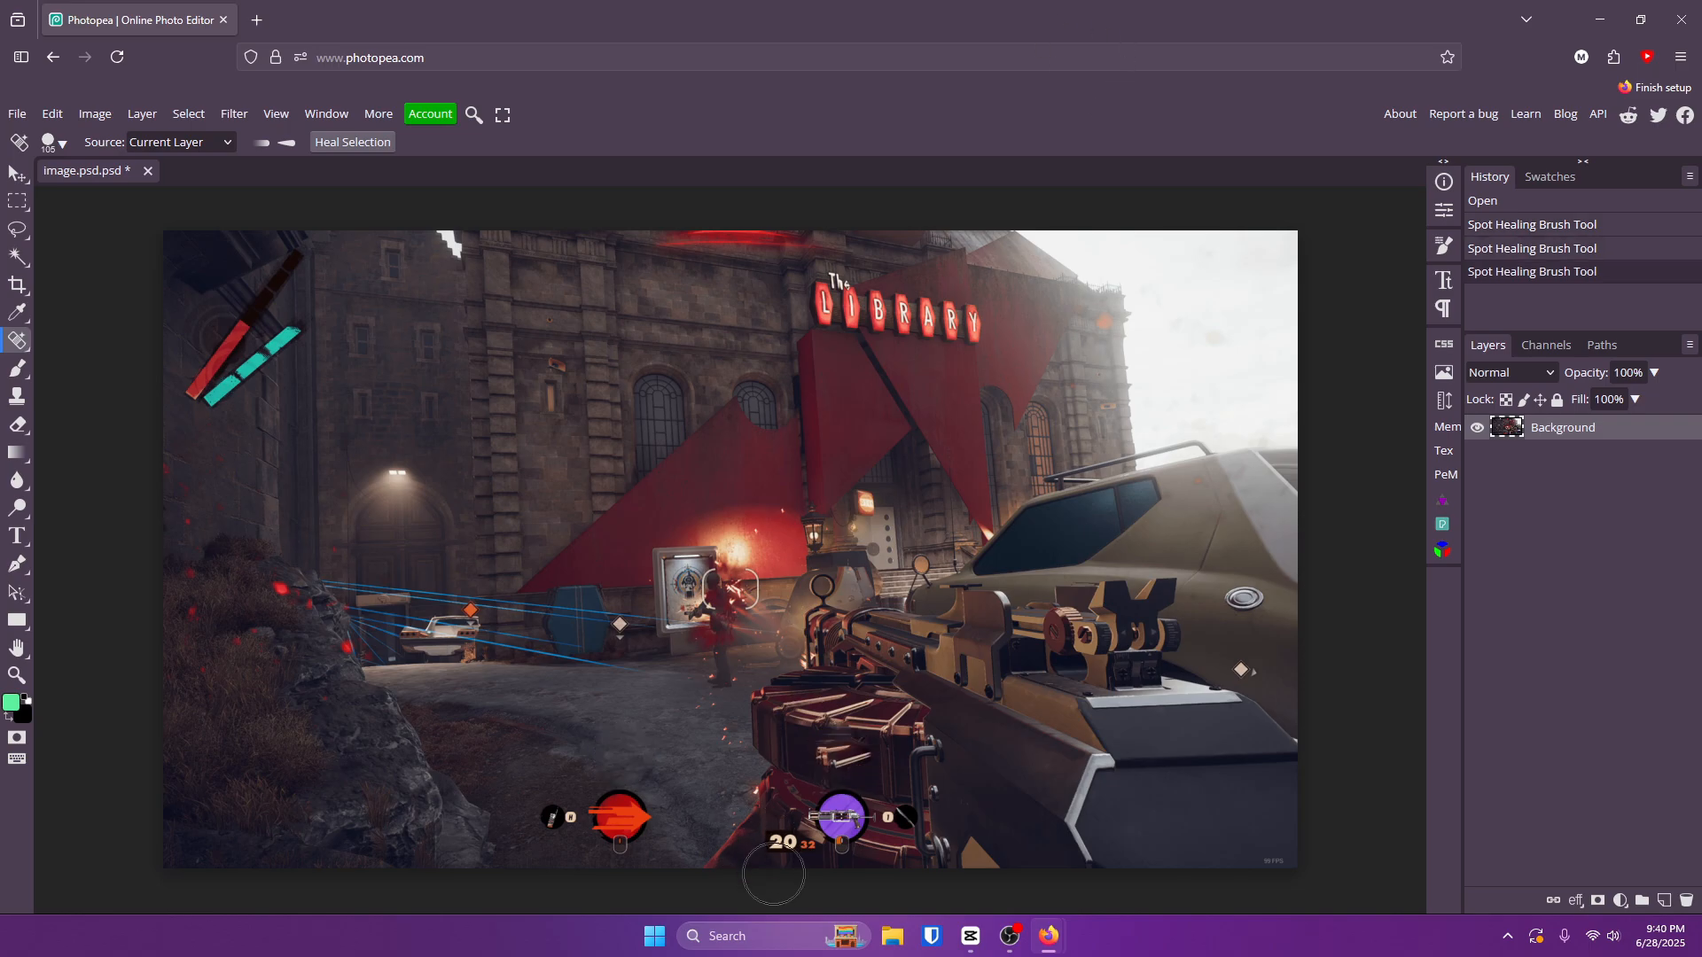
Enlarge the Spot Healing Brush and heal over the black item icon and the large red ability icon.
drag(538, 820, 631, 806)
click(557, 818)
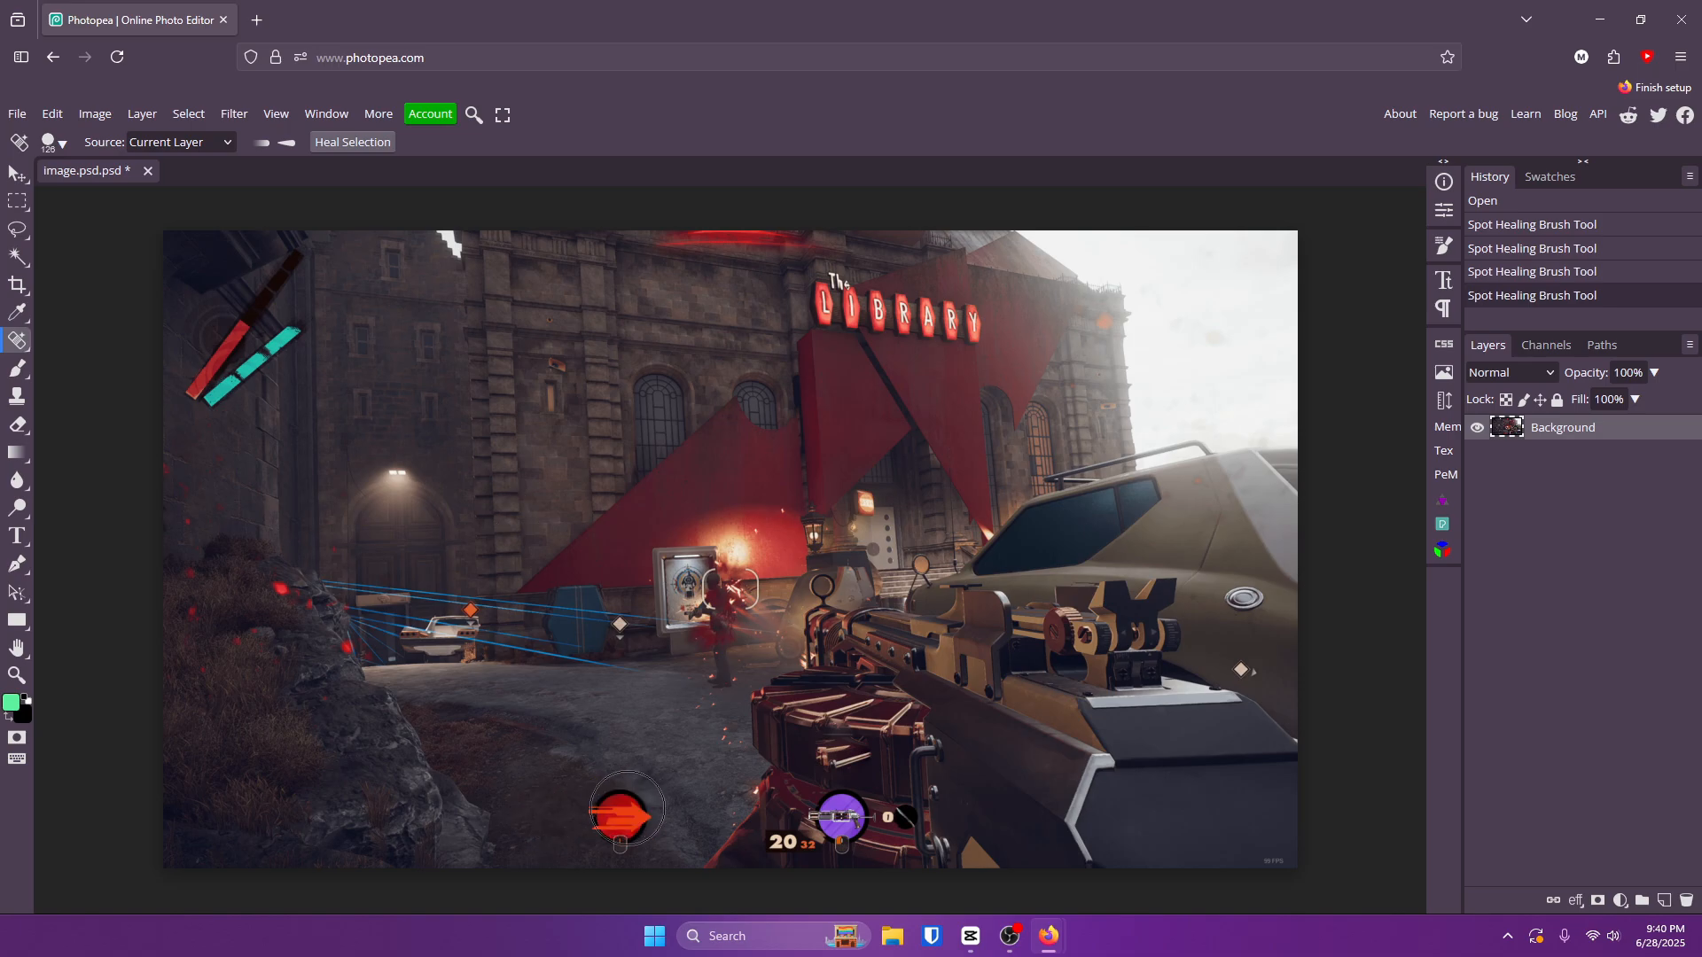
click(618, 820)
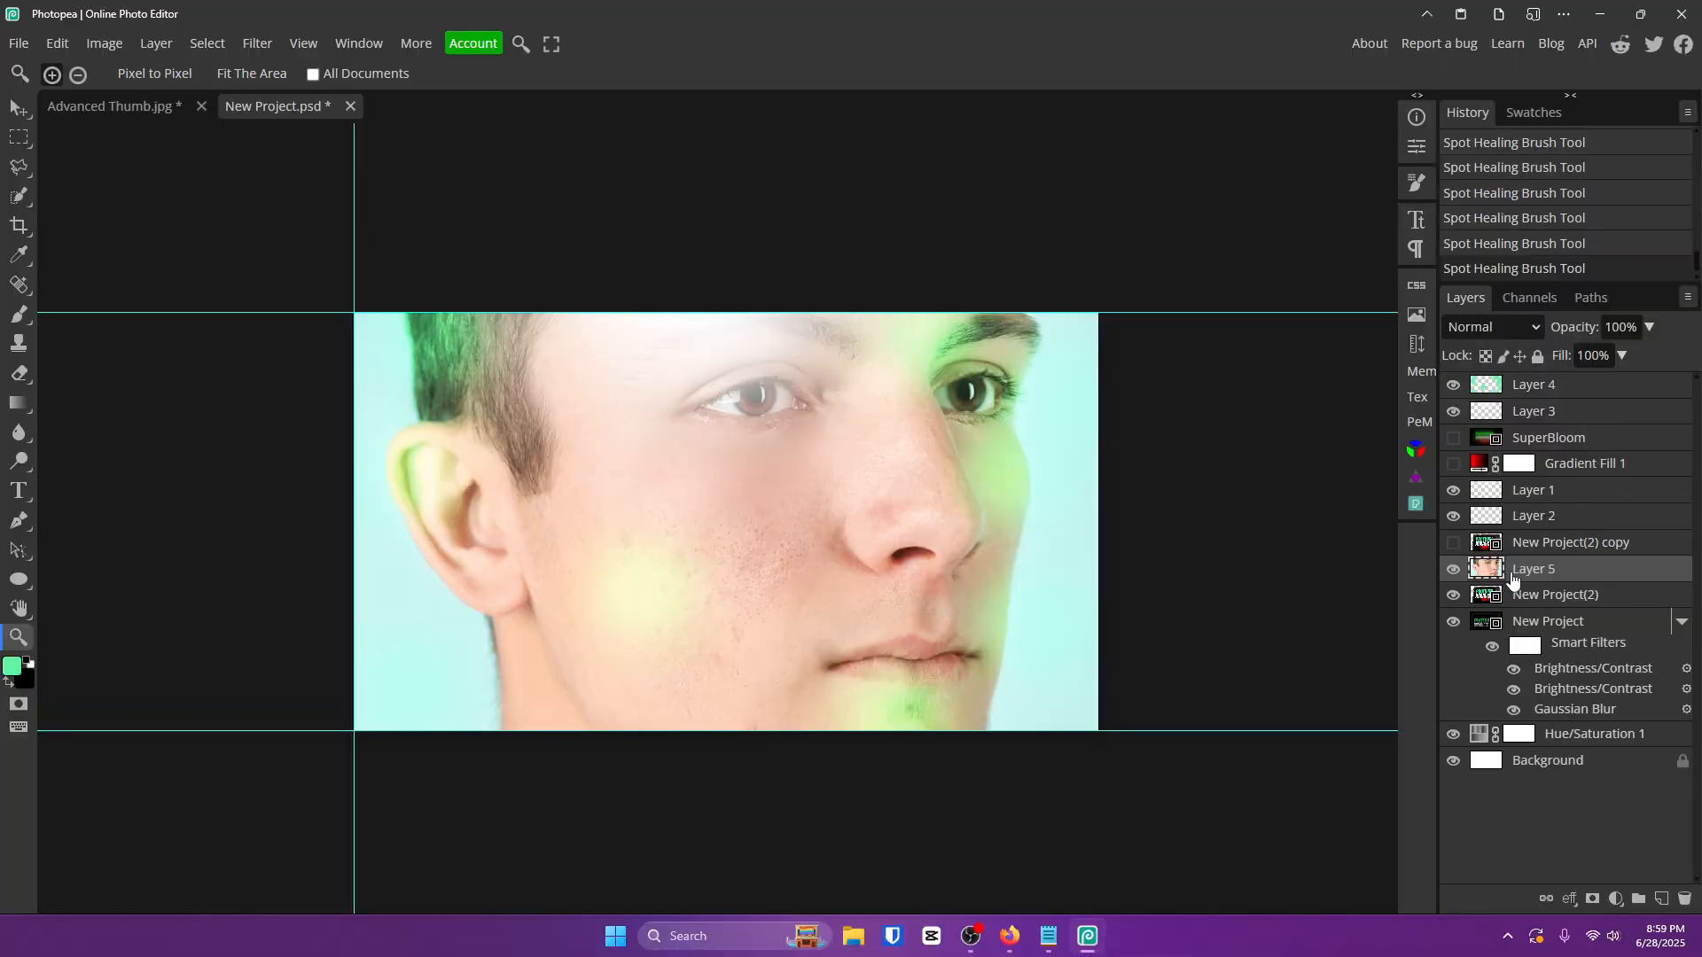
In New Project.psd, delete the face photo layer and convert all remaining layers, including the background, into one smart object.
key(Delete)
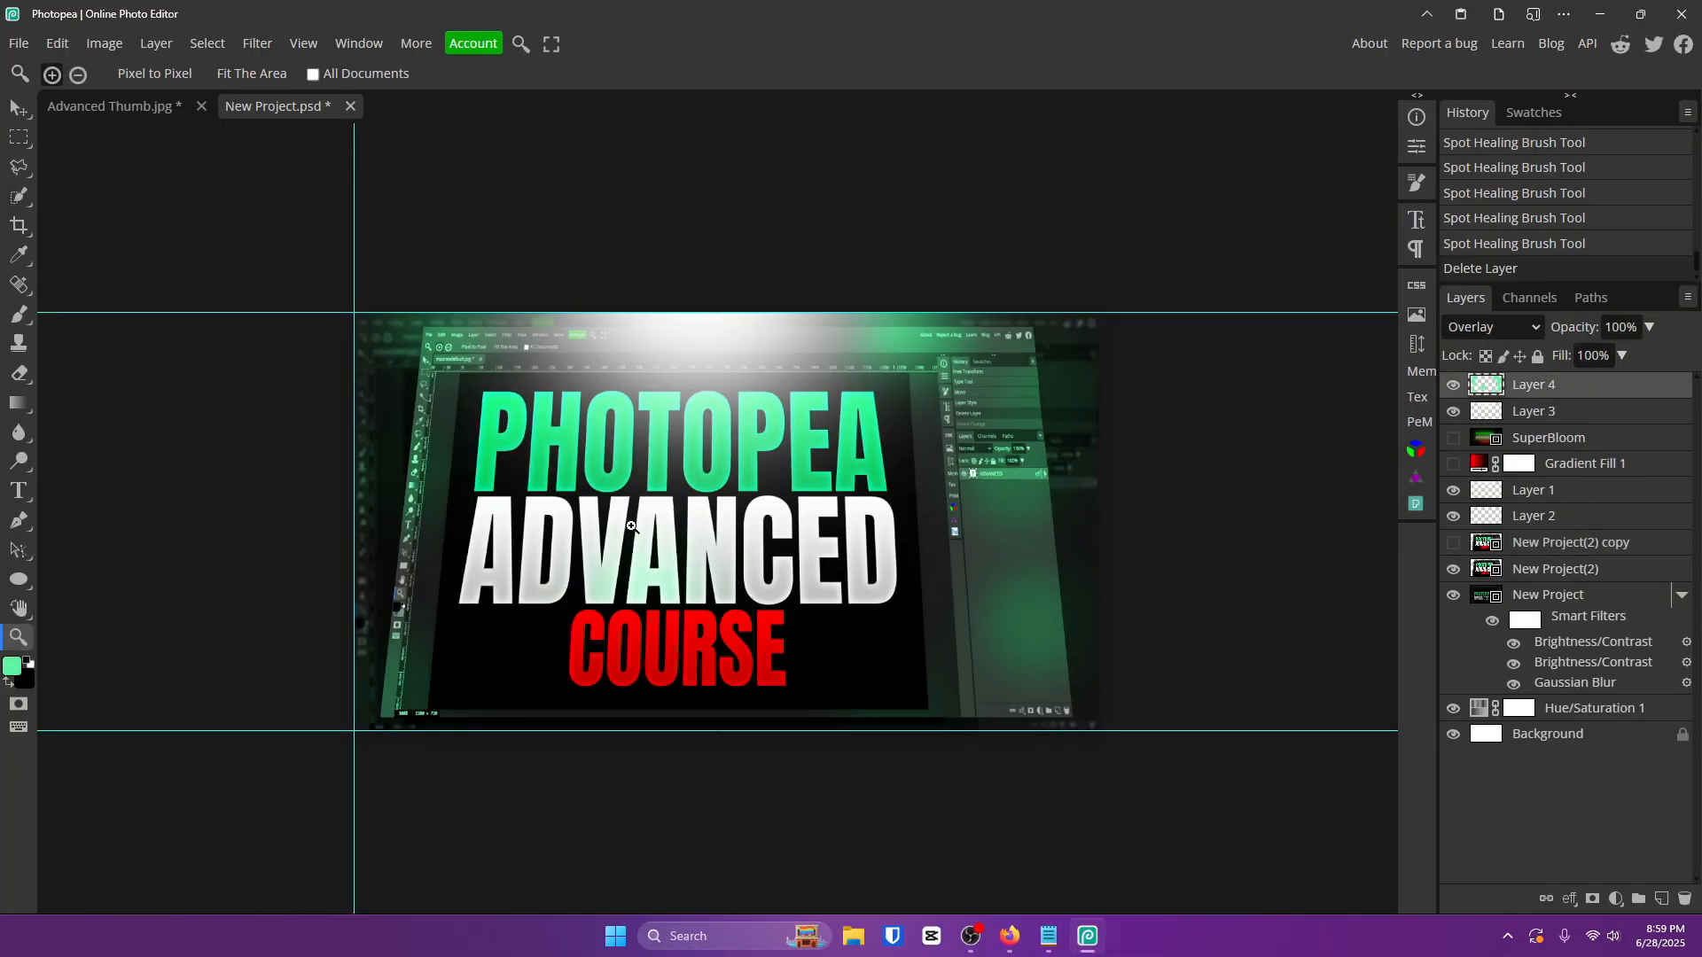
click(631, 526)
click(1593, 741)
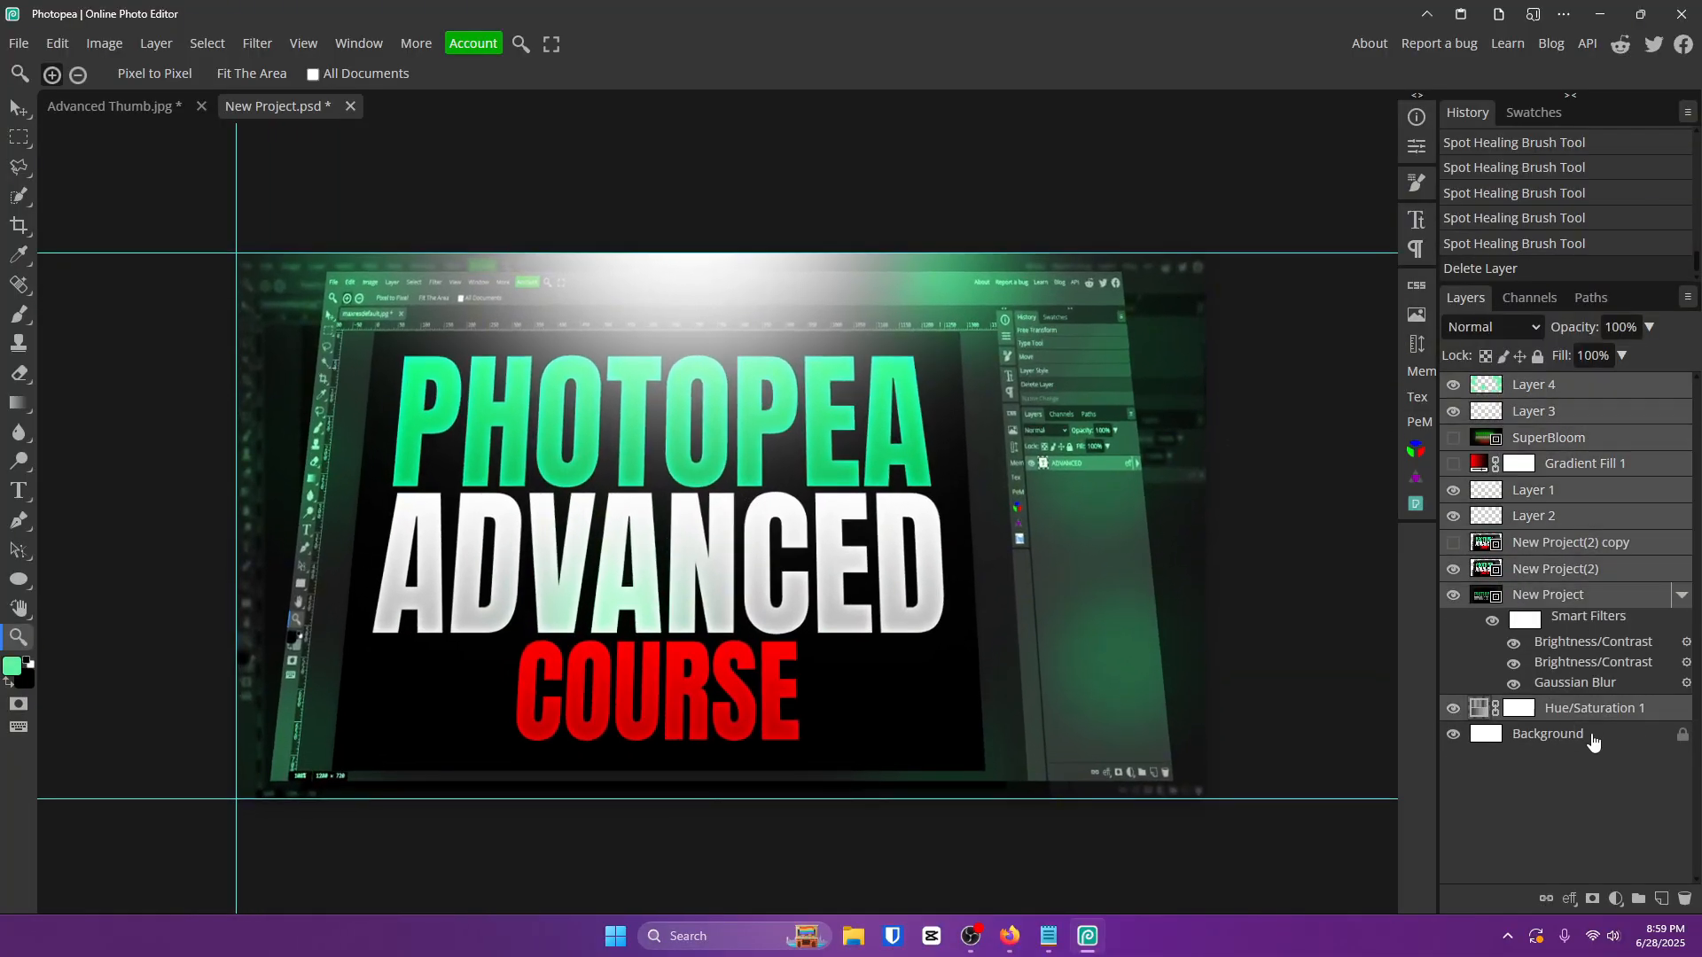
right_click(1593, 741)
click(1560, 270)
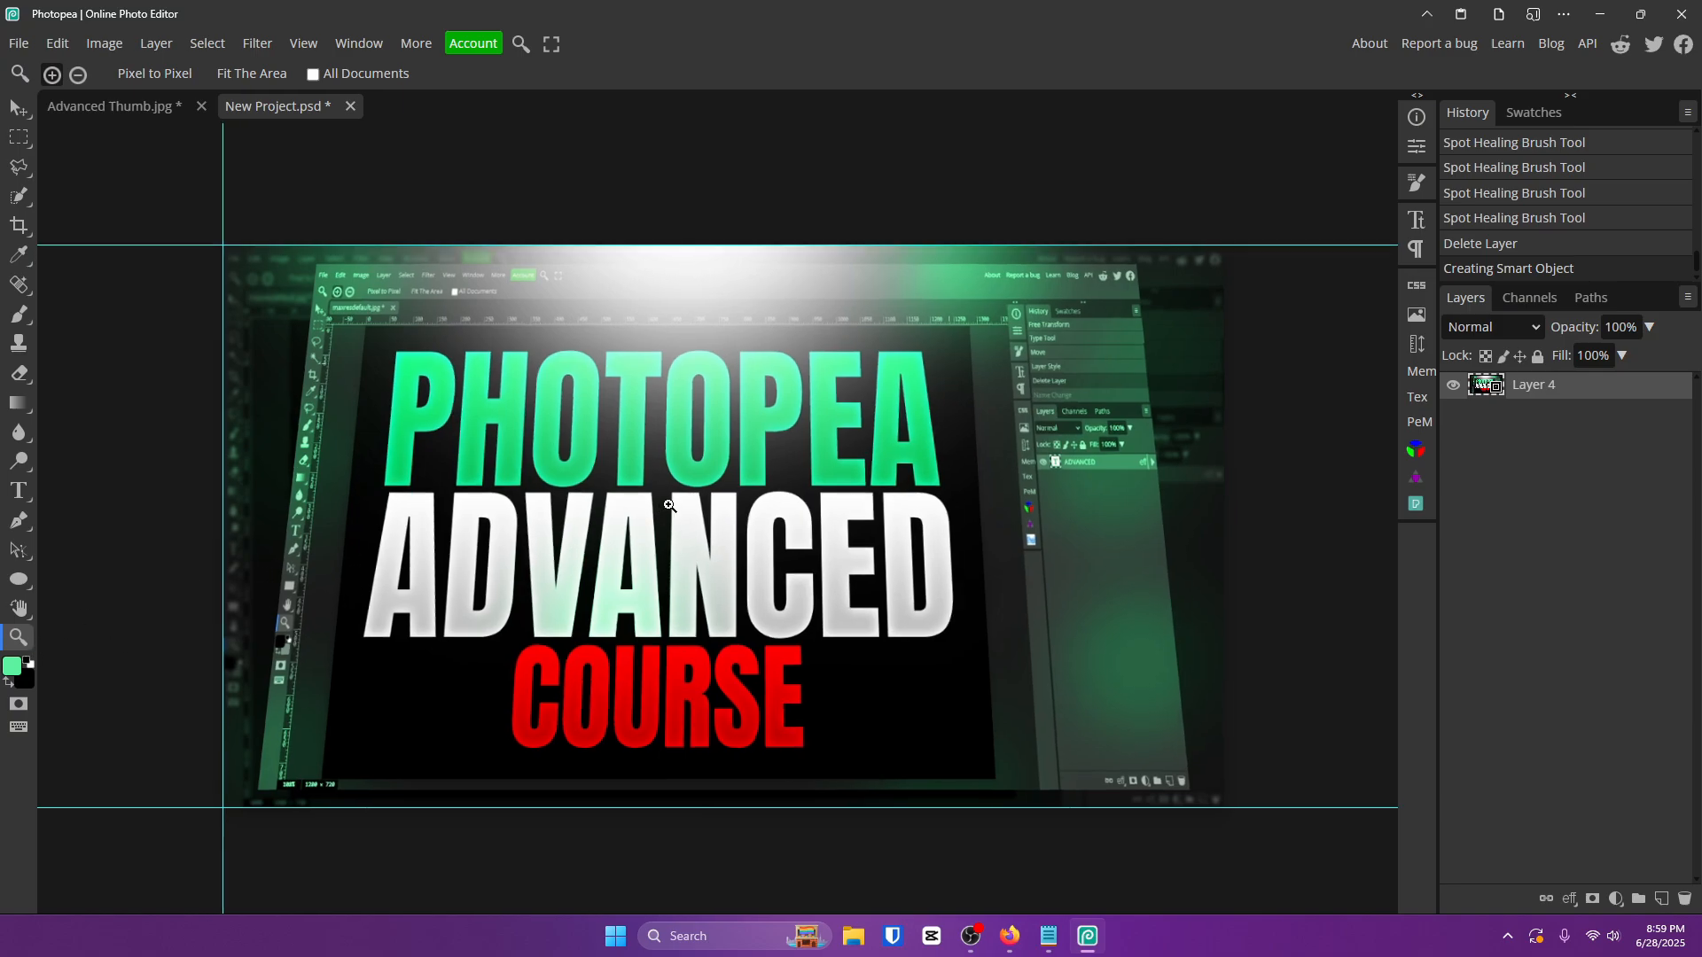
Draw a rectangle shape with no fill and a white stroke, aligned to the edges of the whole canvas.
click(675, 502)
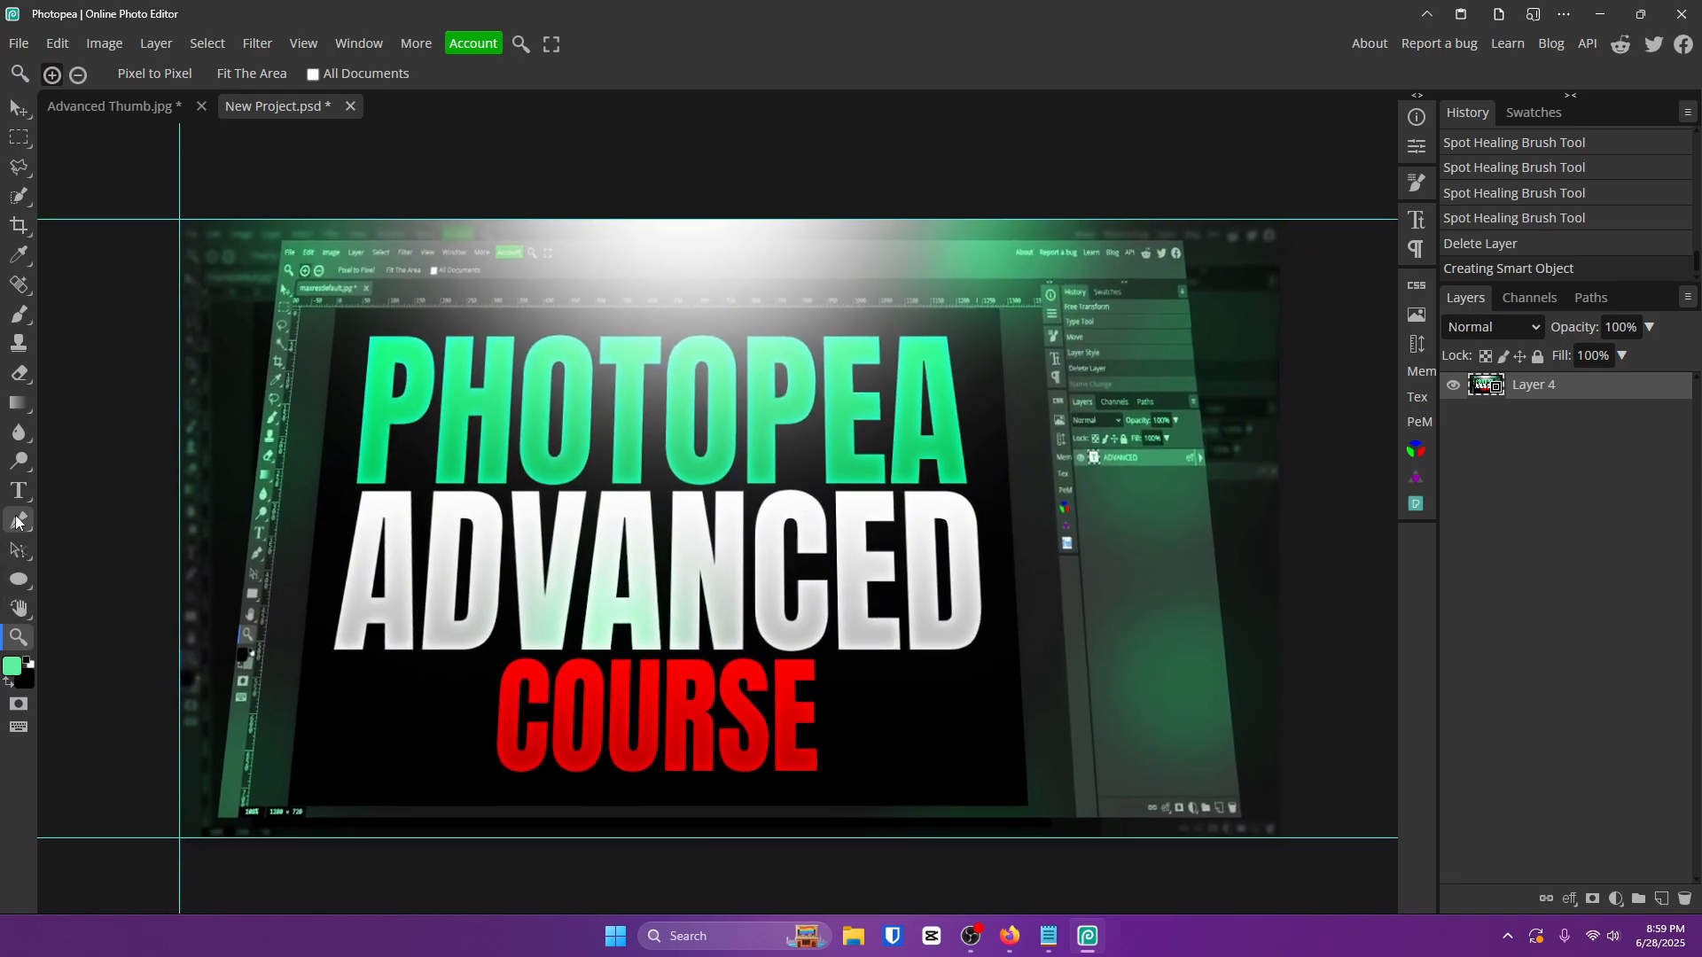
right_click(19, 580)
click(117, 581)
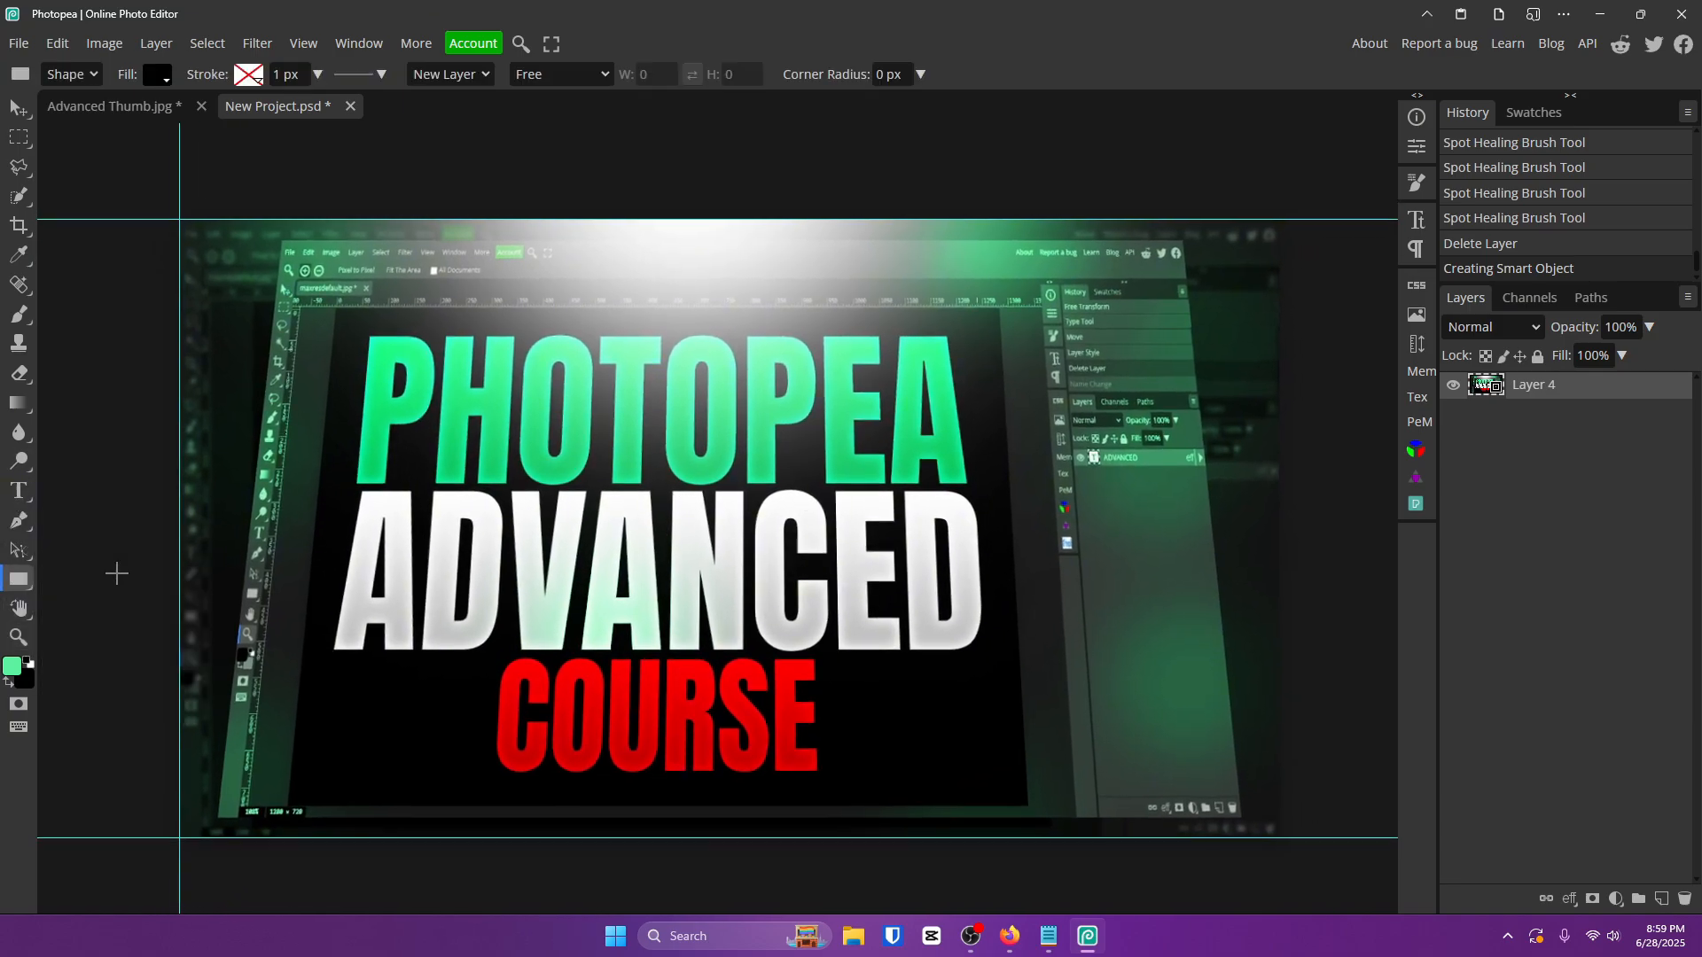
right_click(11, 588)
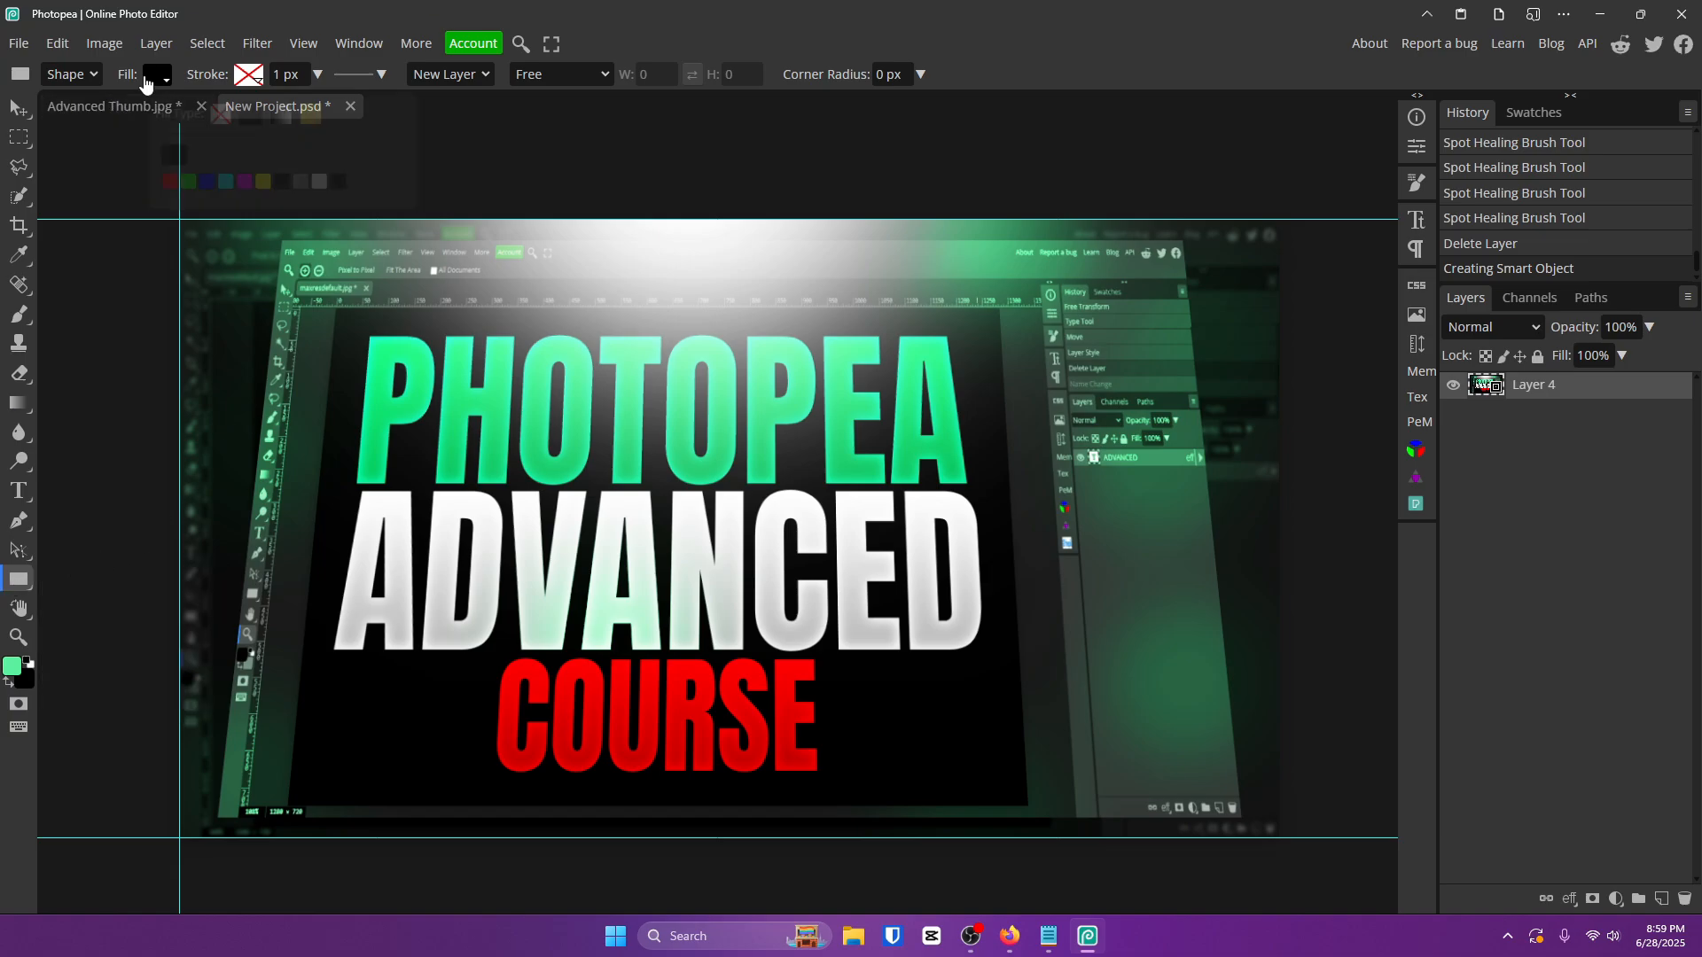
click(165, 80)
click(217, 113)
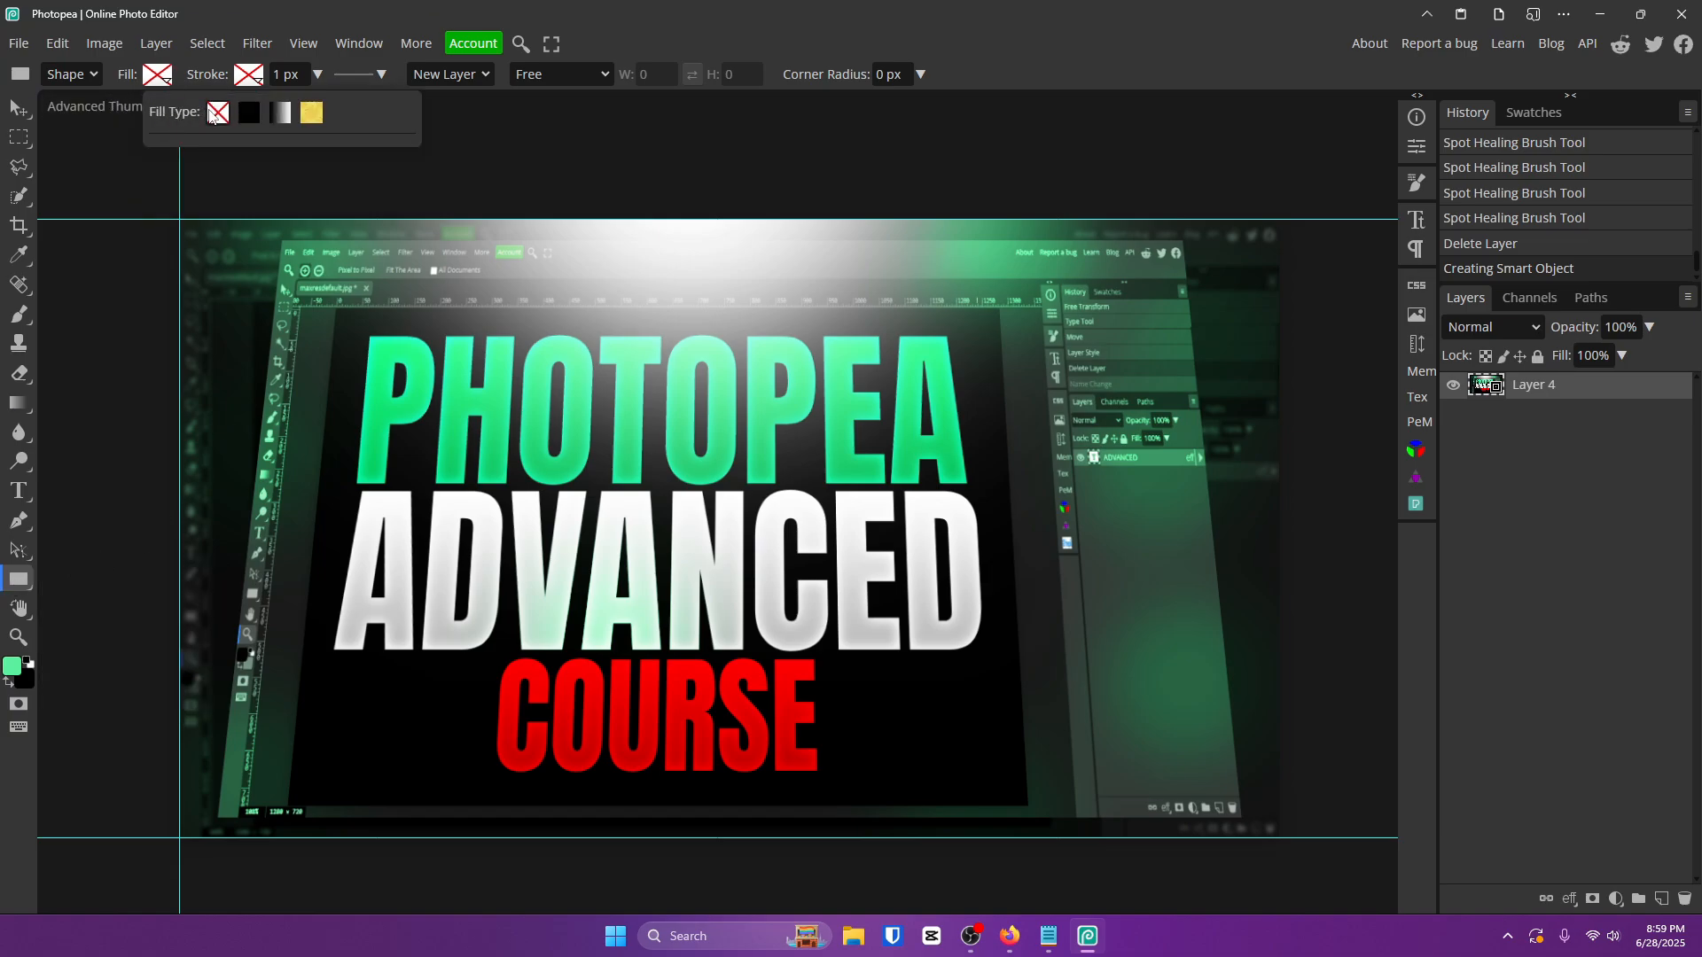
click(251, 78)
click(340, 113)
click(412, 184)
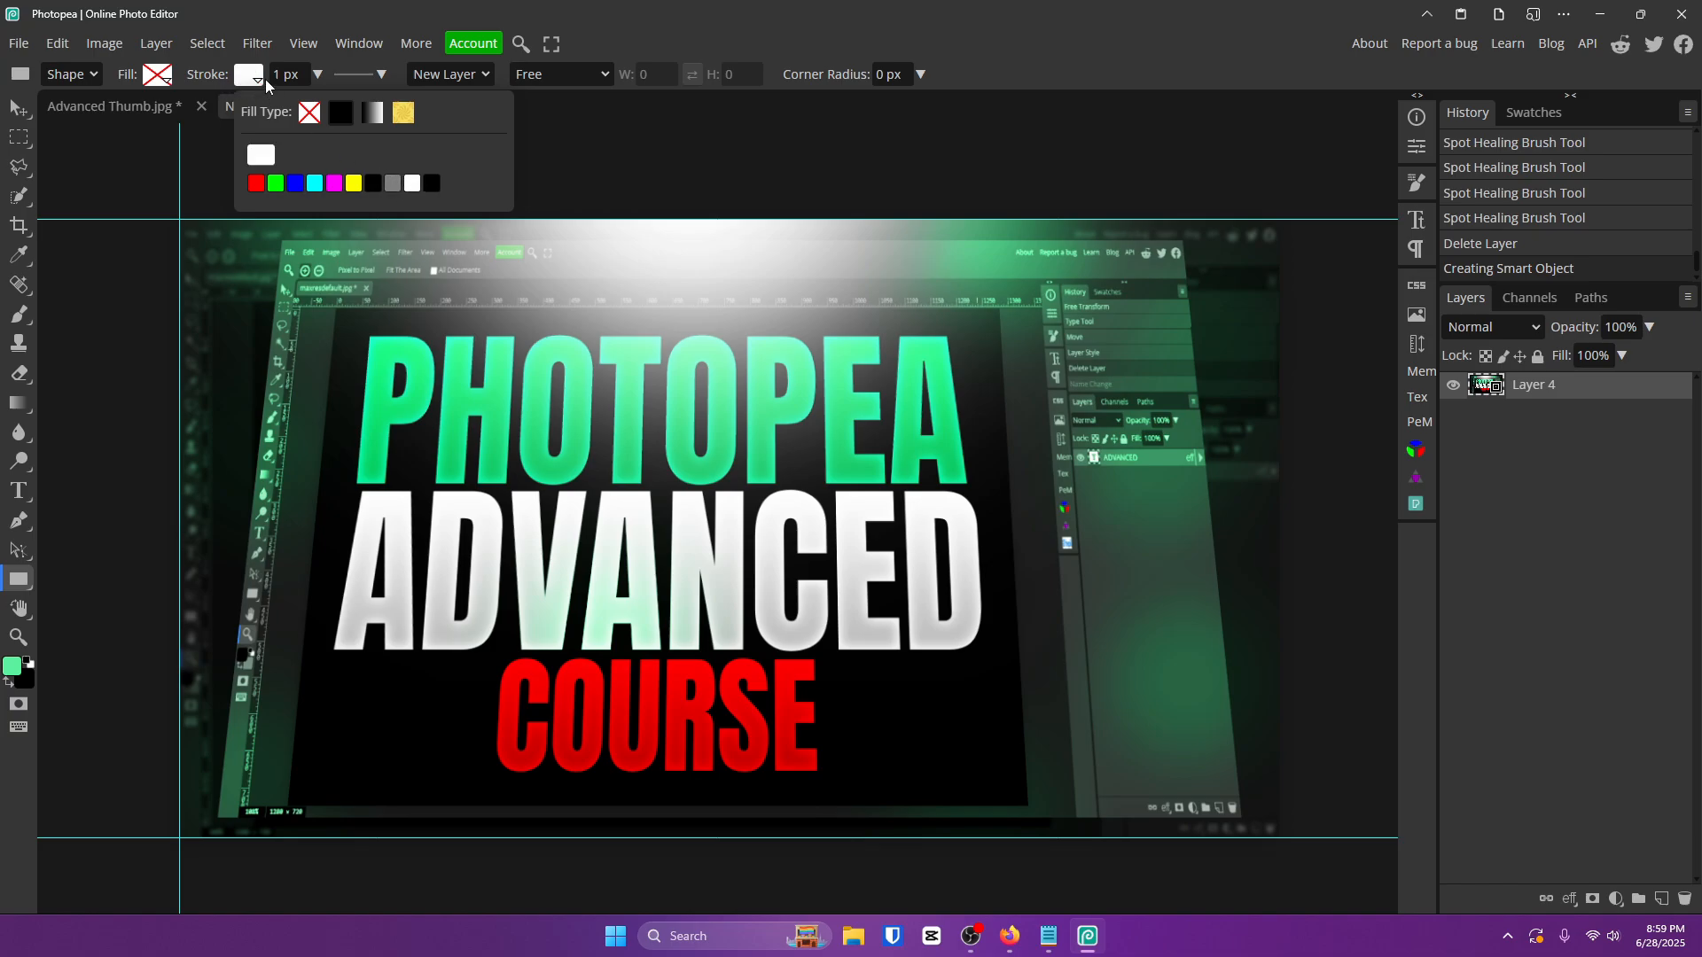
mouse_move(180, 219)
mouse_down()
mouse_move(1148, 669)
mouse_move(1189, 745)
mouse_move(1279, 837)
mouse_up()
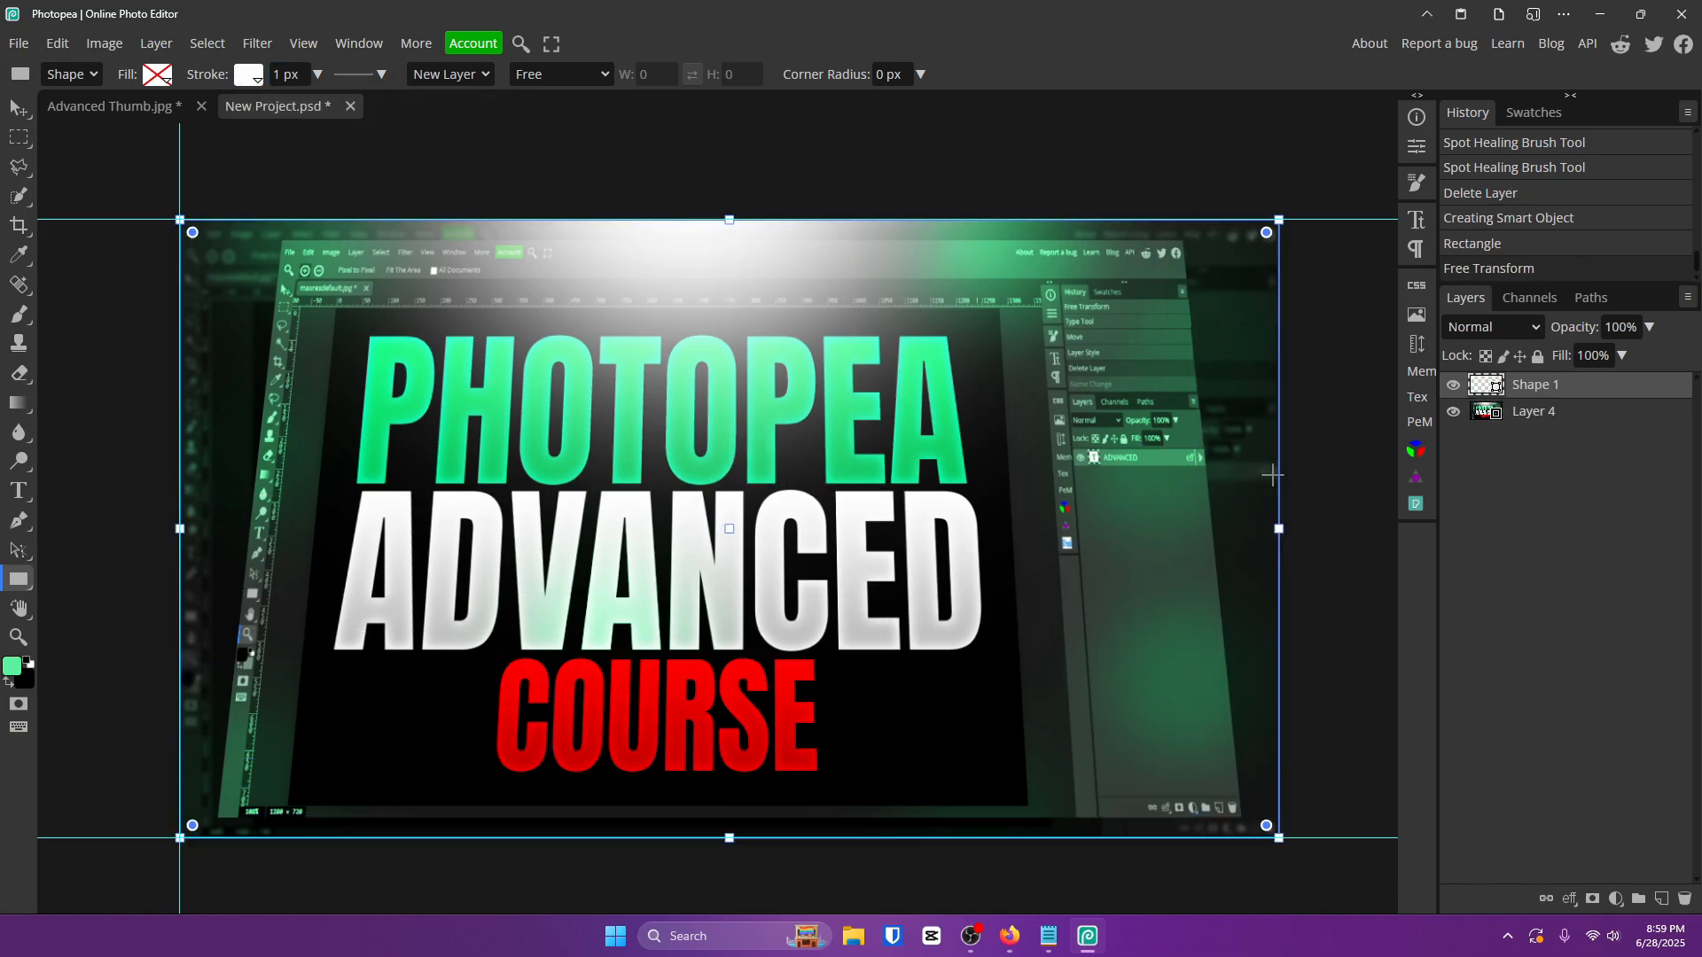
drag(1281, 231, 1280, 231)
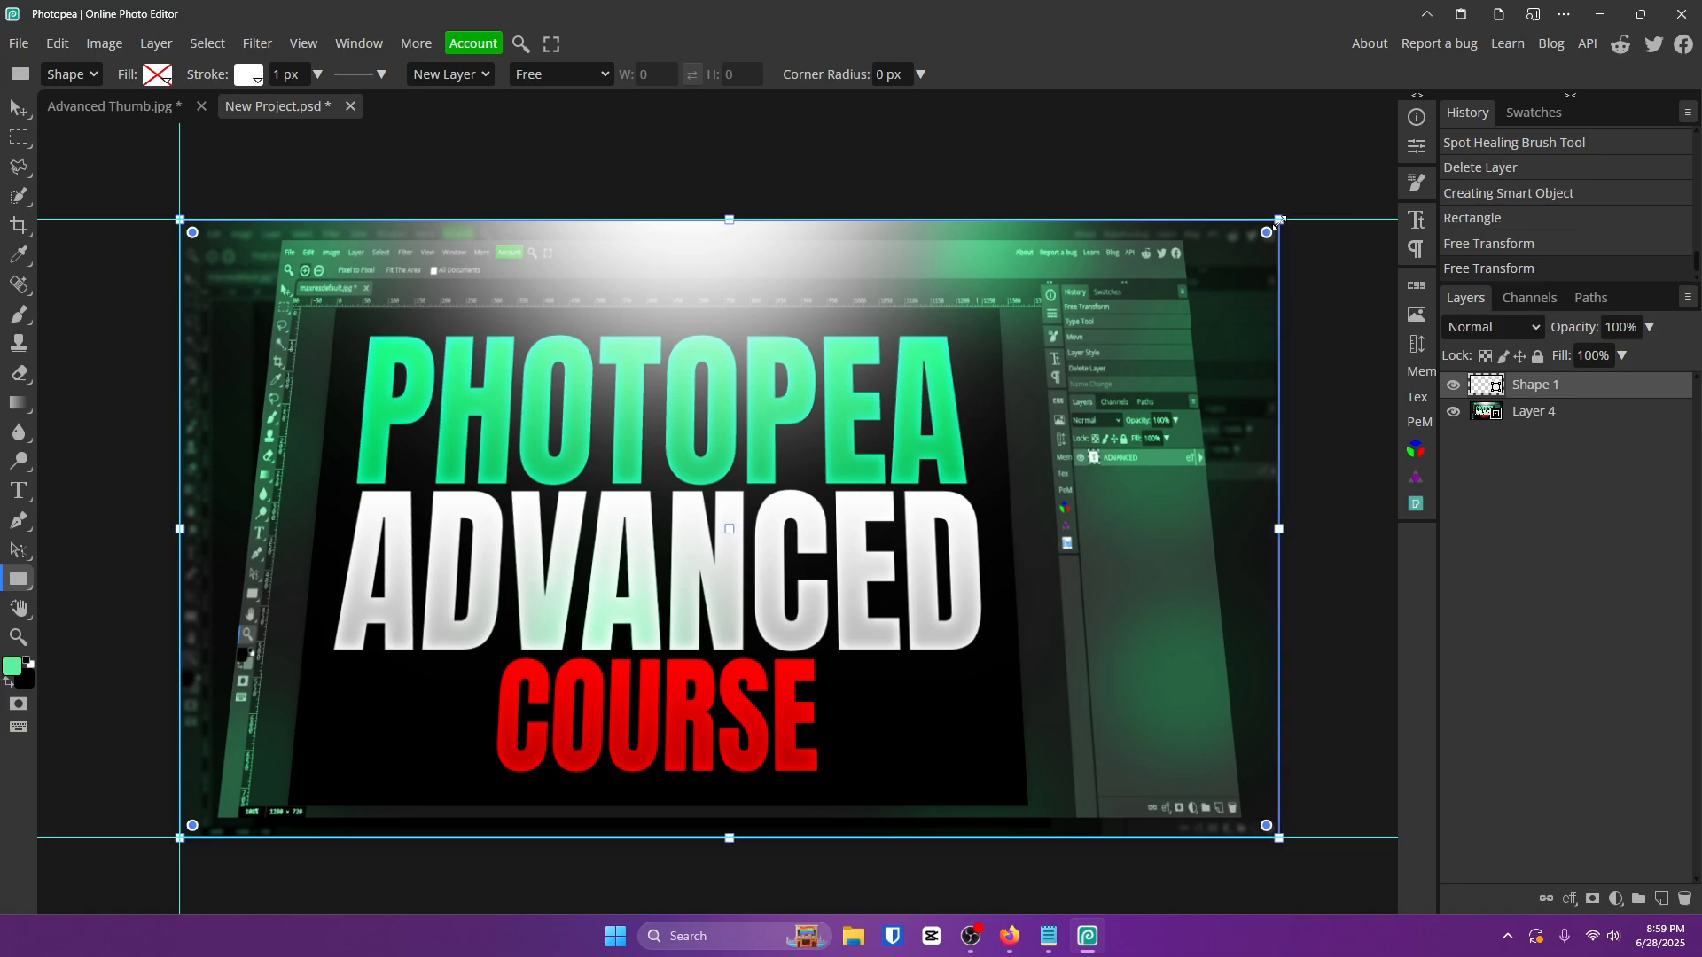
drag(177, 217, 180, 219)
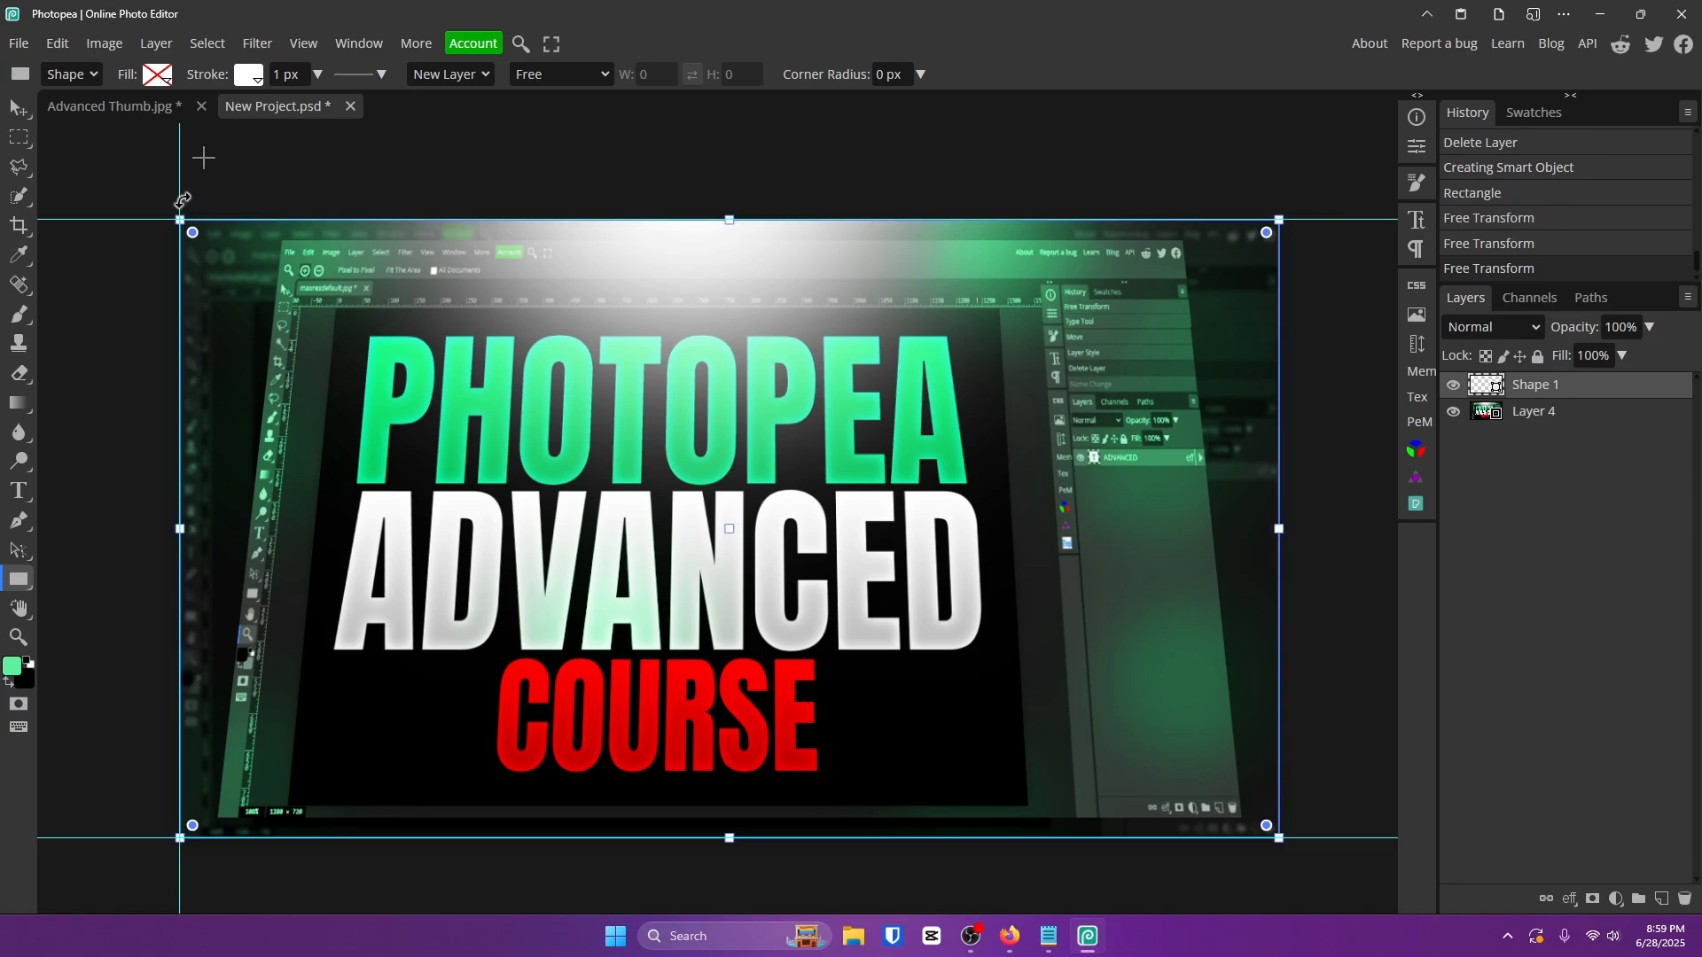
Set the canvas border rectangle's stroke width to 45 px and its blend mode to Overlay.
click(316, 76)
mouse_move(284, 102)
mouse_down()
mouse_move(320, 103)
mouse_move(302, 106)
mouse_up()
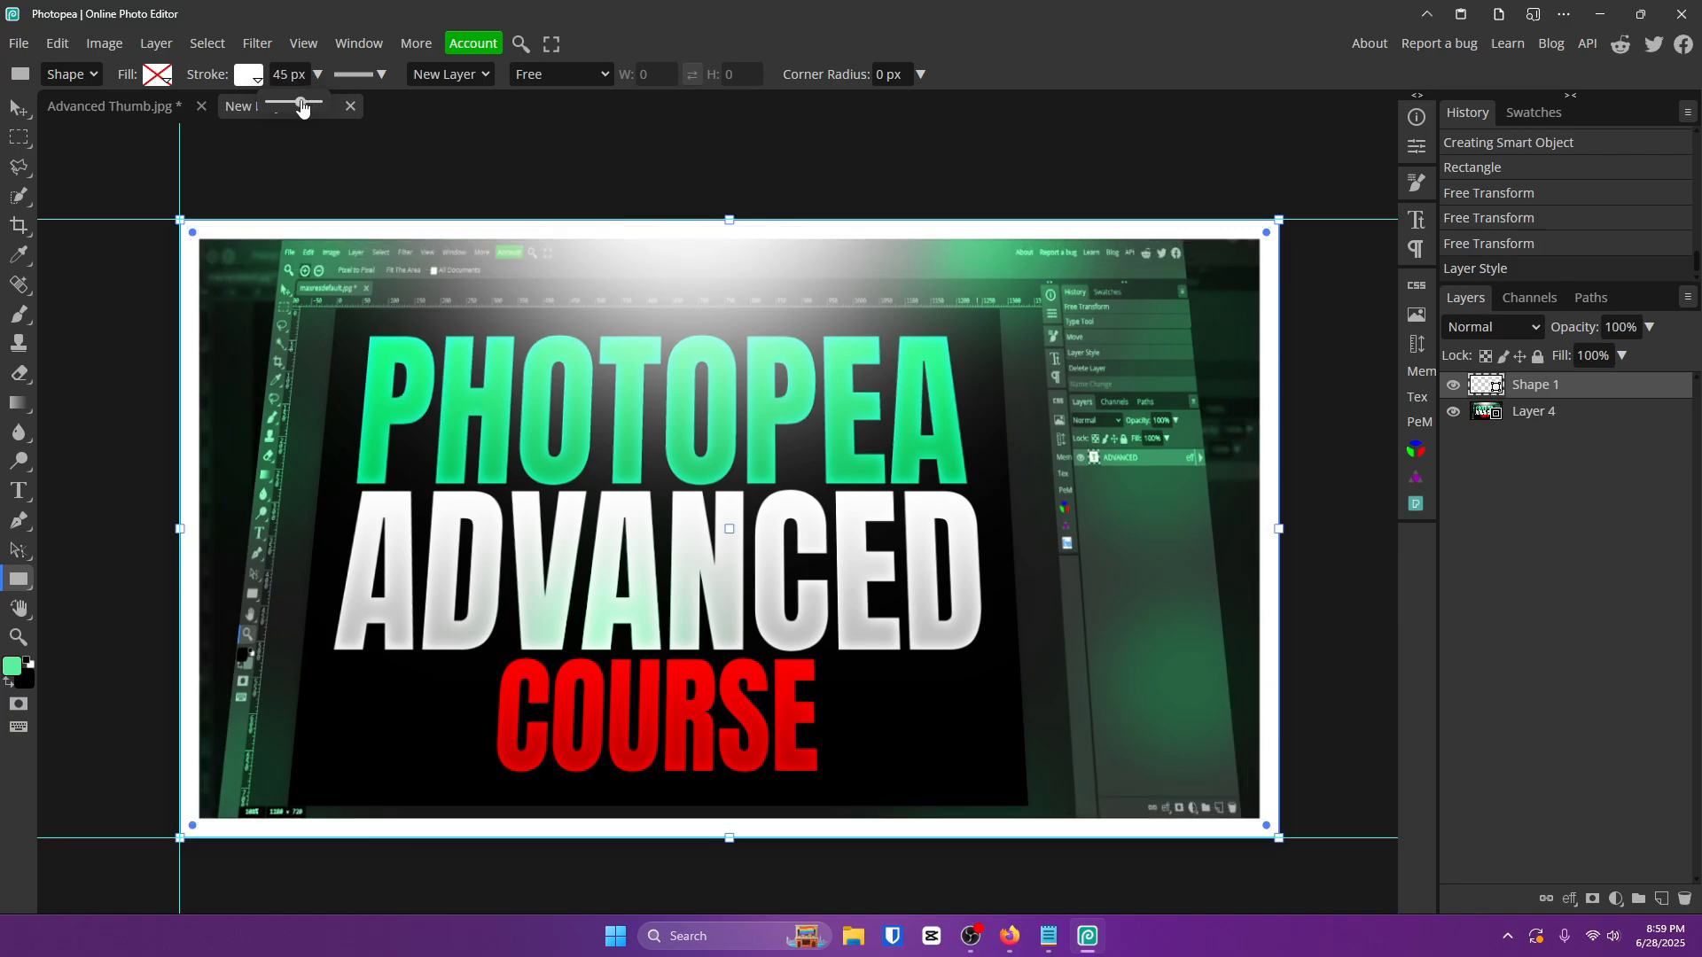
click(1511, 323)
click(1512, 705)
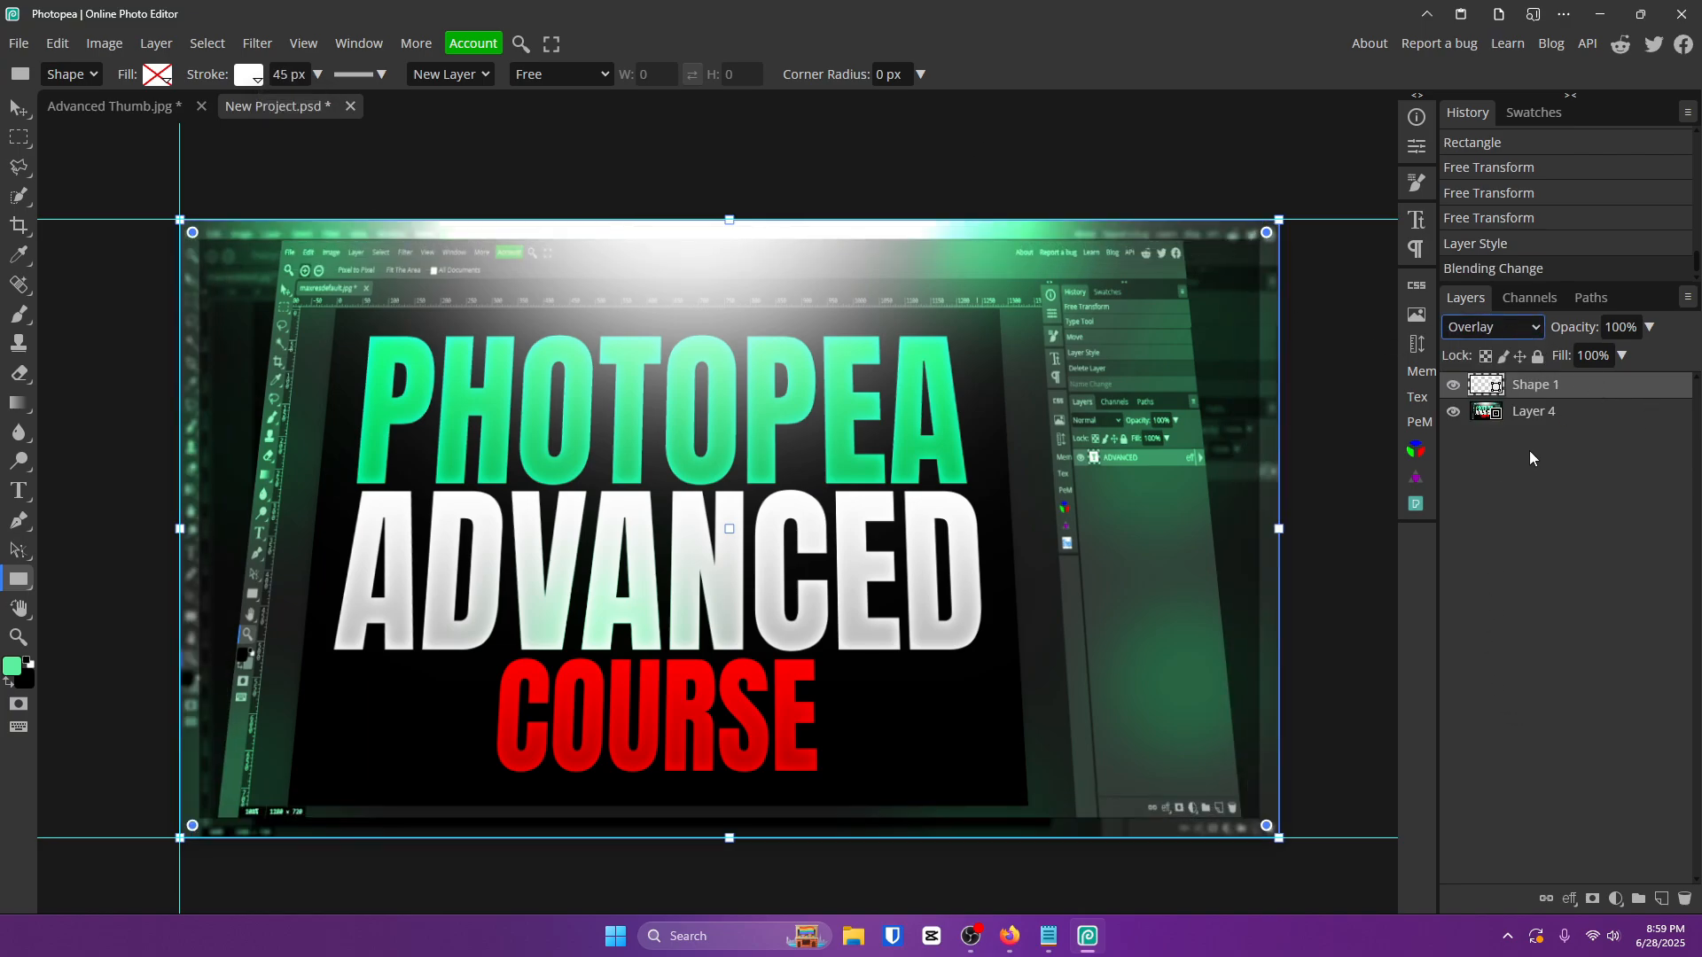
Select Layer 4 and move the guides away from the edges of the canvas.
click(1524, 409)
click(26, 107)
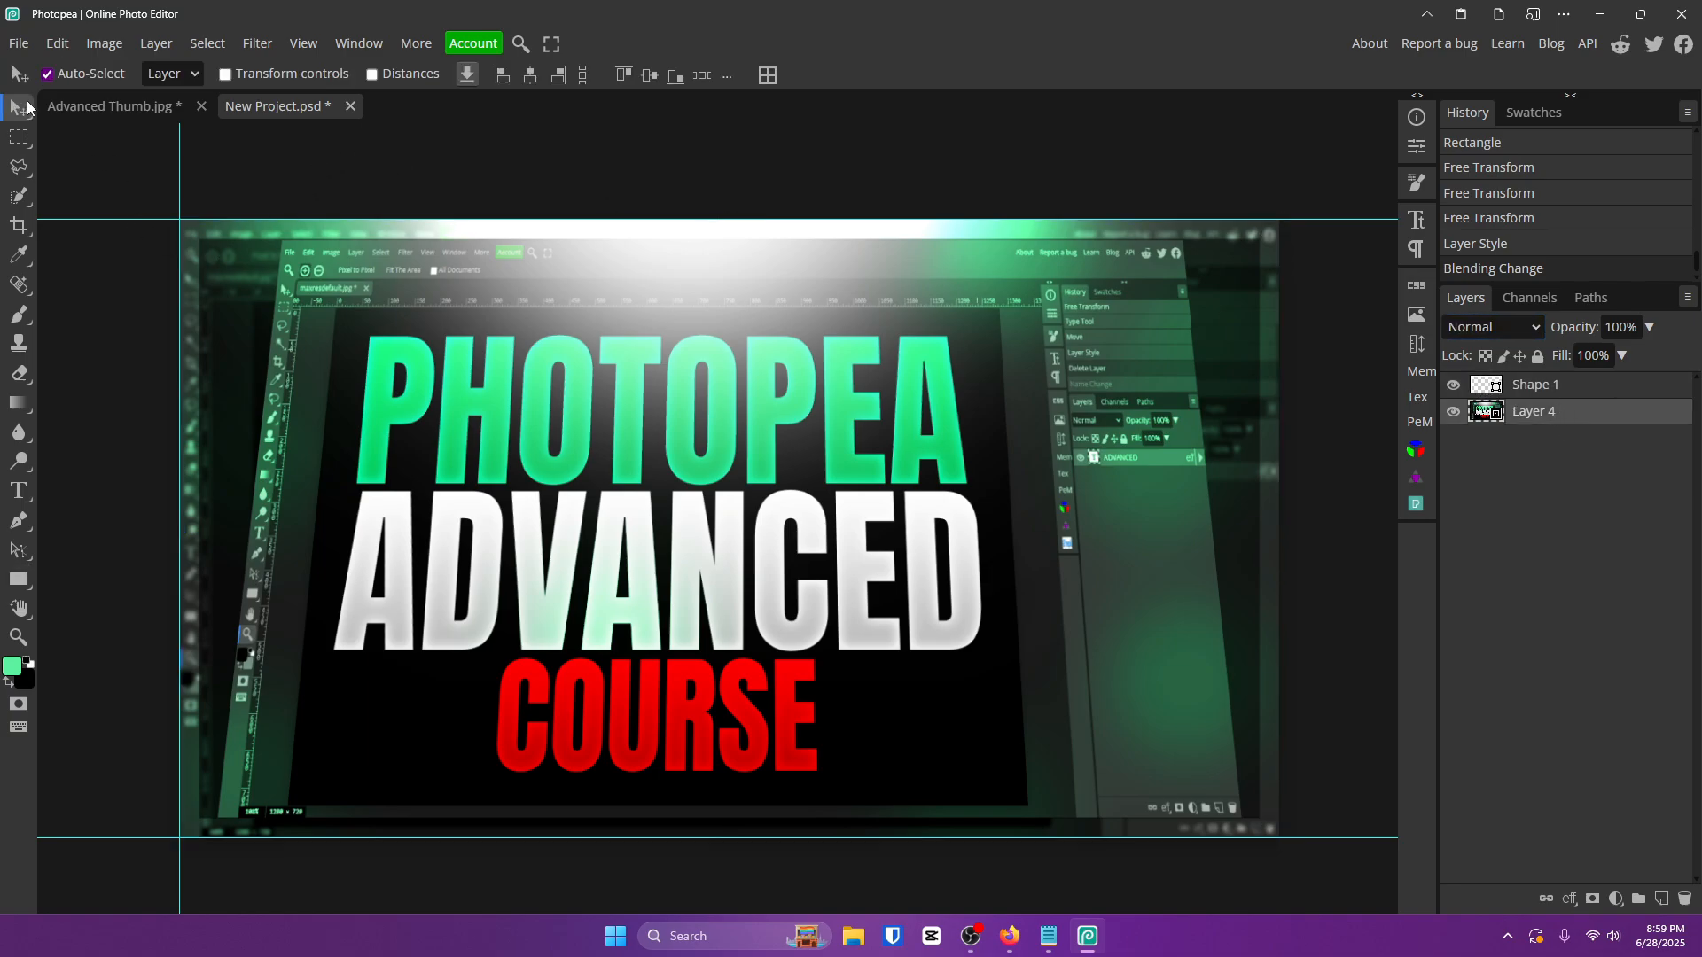
drag(186, 219, 28, 184)
drag(1211, 837, 1227, 913)
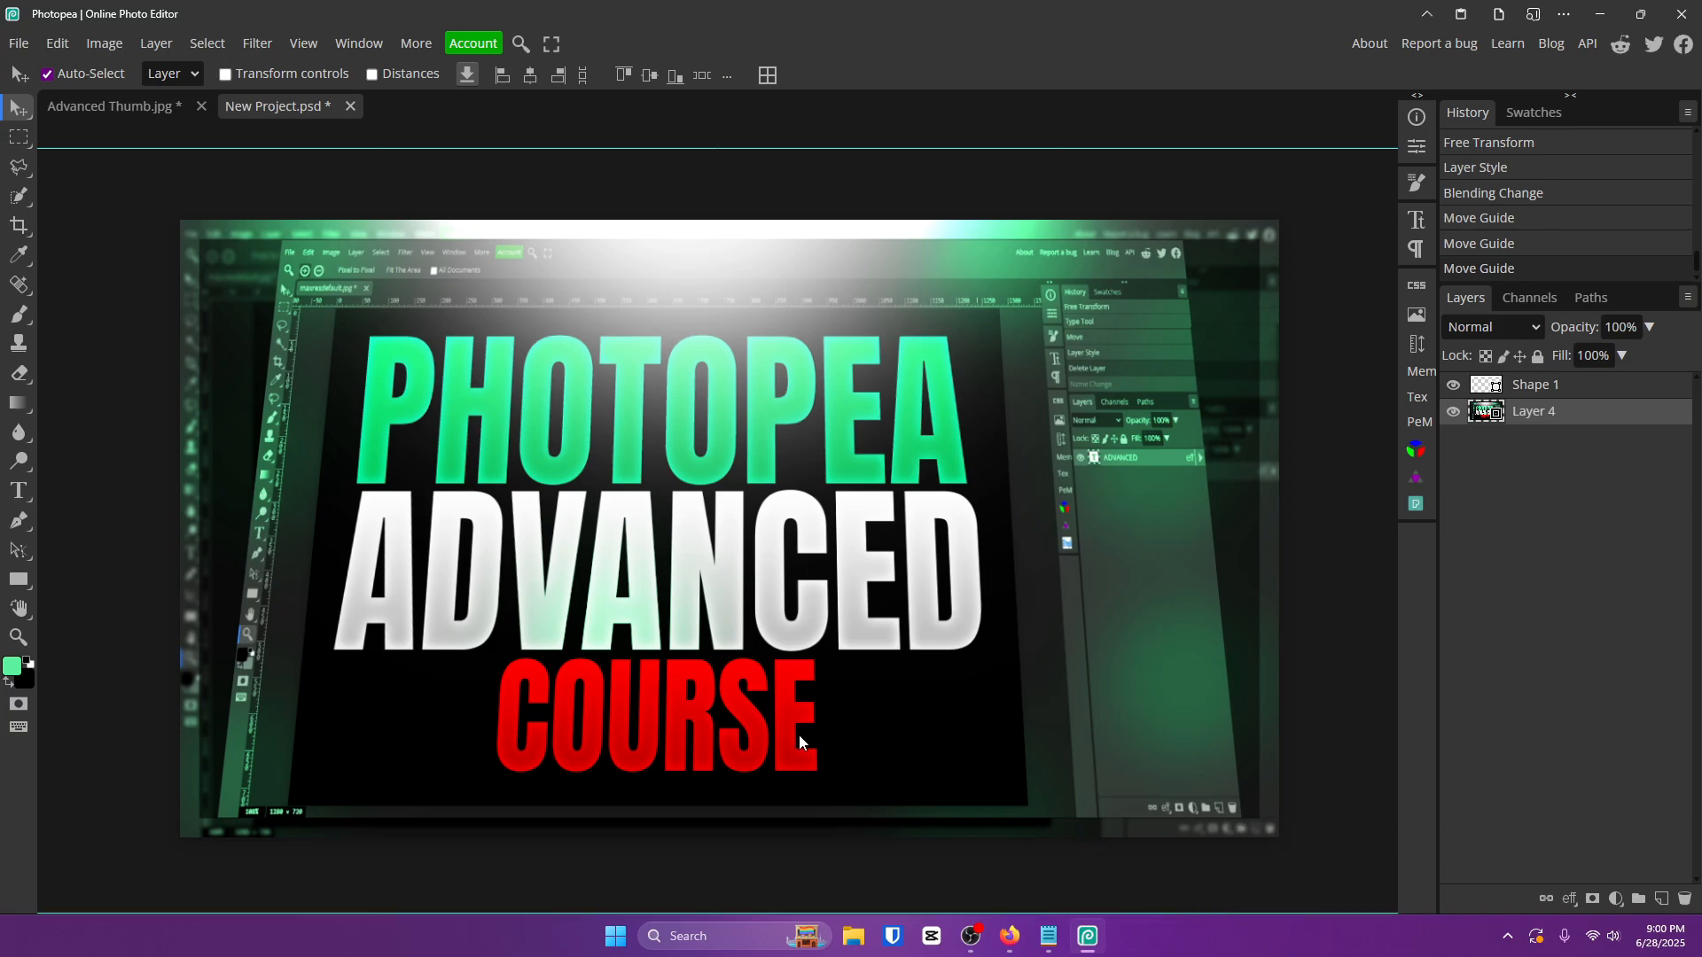
Try the Dark Blue, Purple and Dark Grey interface themes one after another.
click(423, 50)
mouse_move(439, 101)
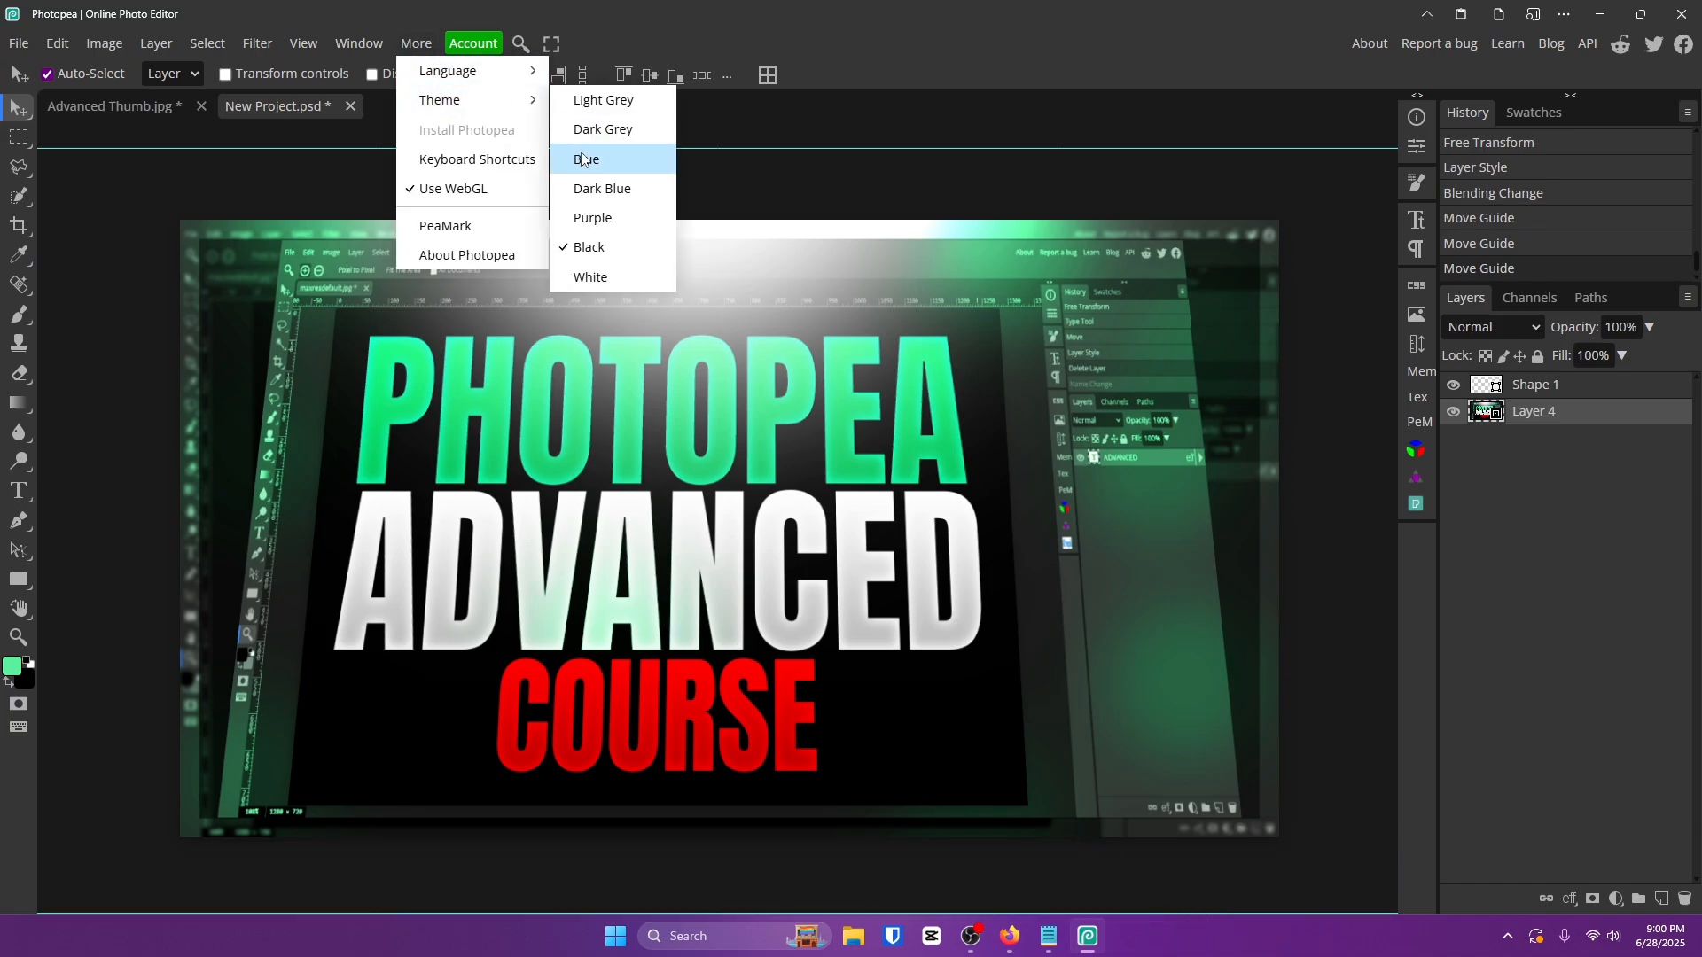
click(612, 188)
click(414, 52)
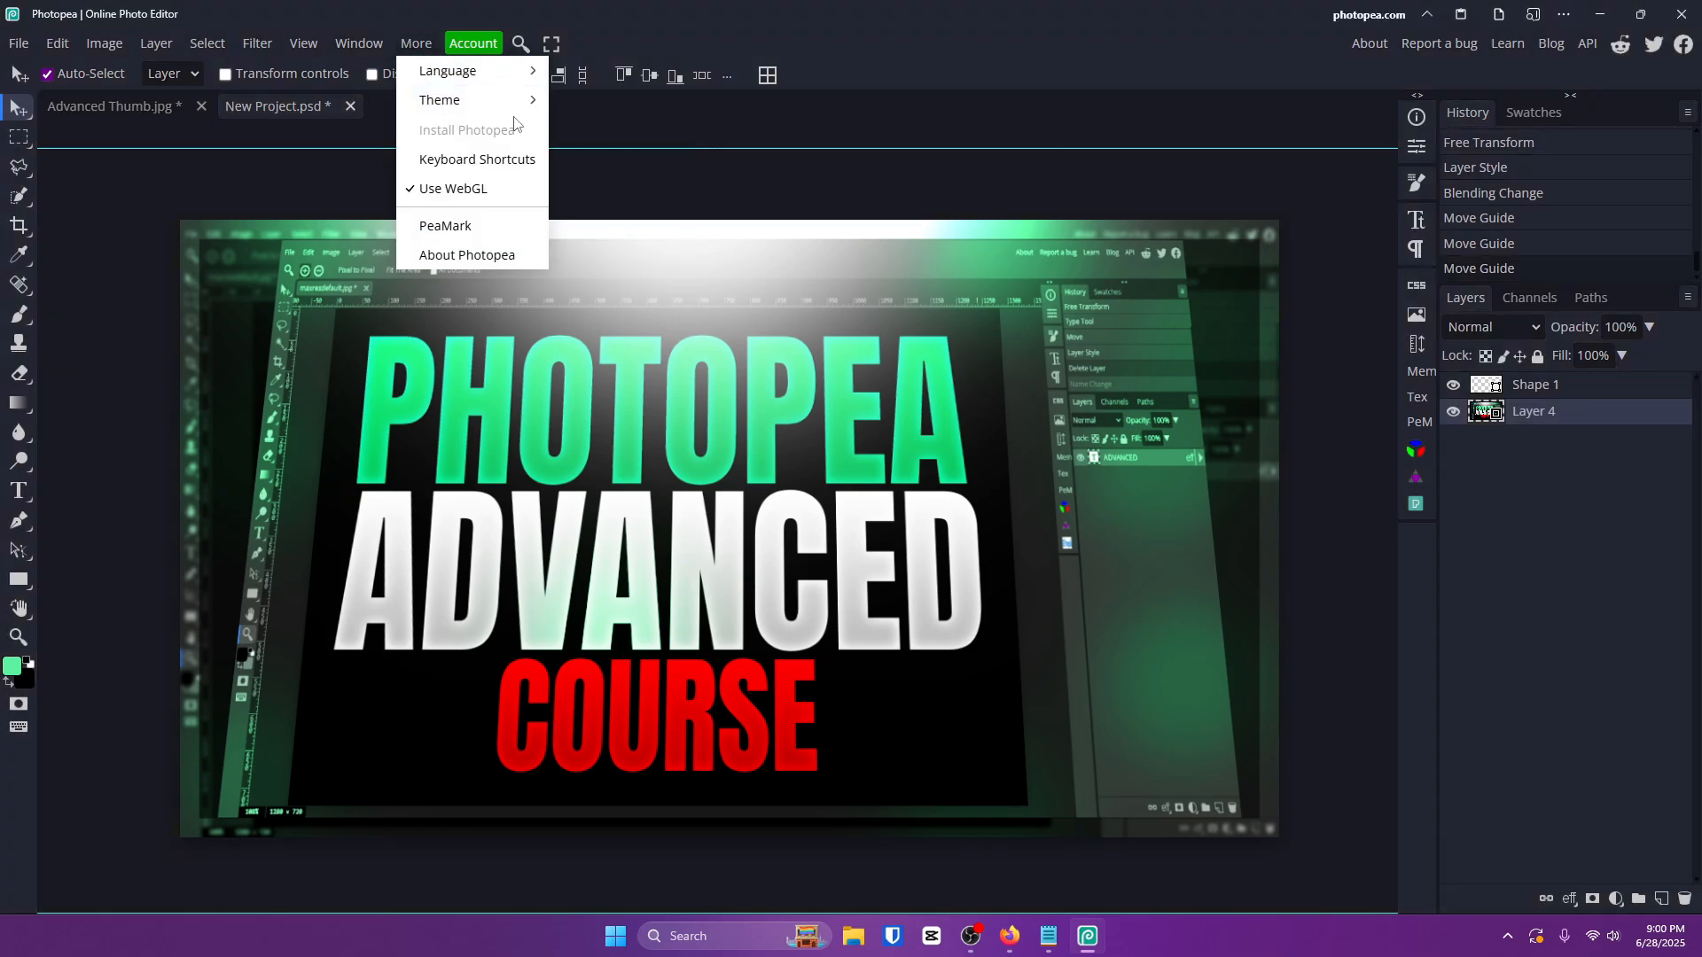
mouse_move(484, 100)
click(593, 218)
click(416, 44)
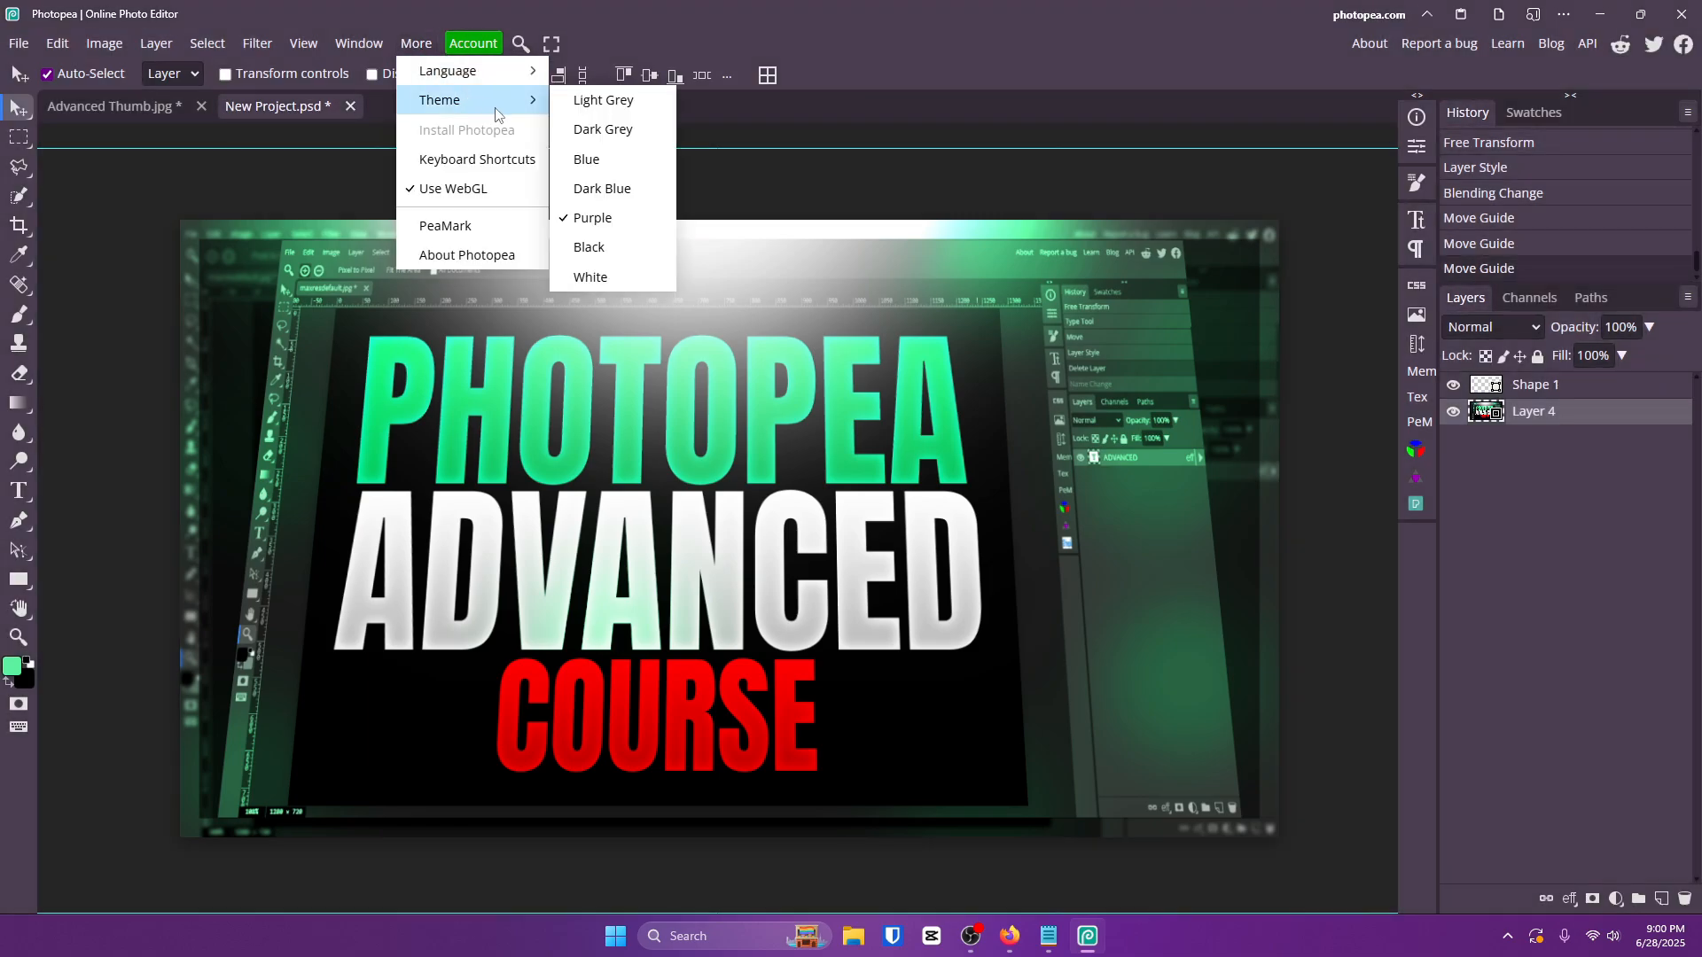
click(611, 130)
Set the interface theme to Purple.
click(431, 52)
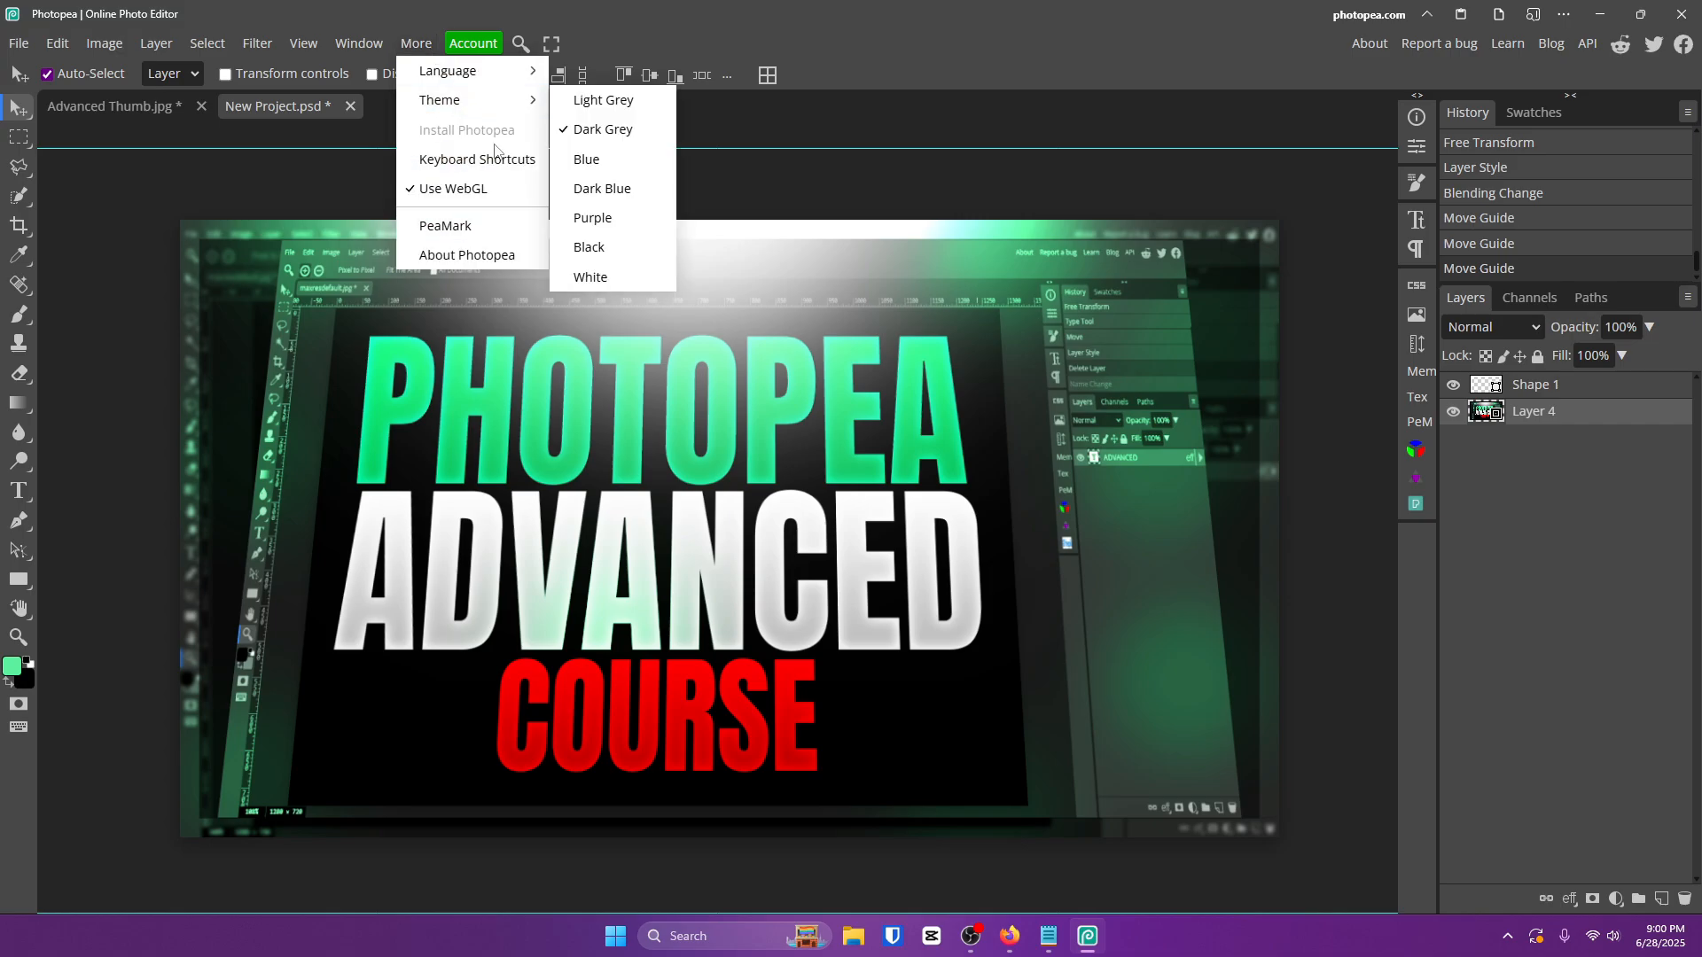
click(637, 226)
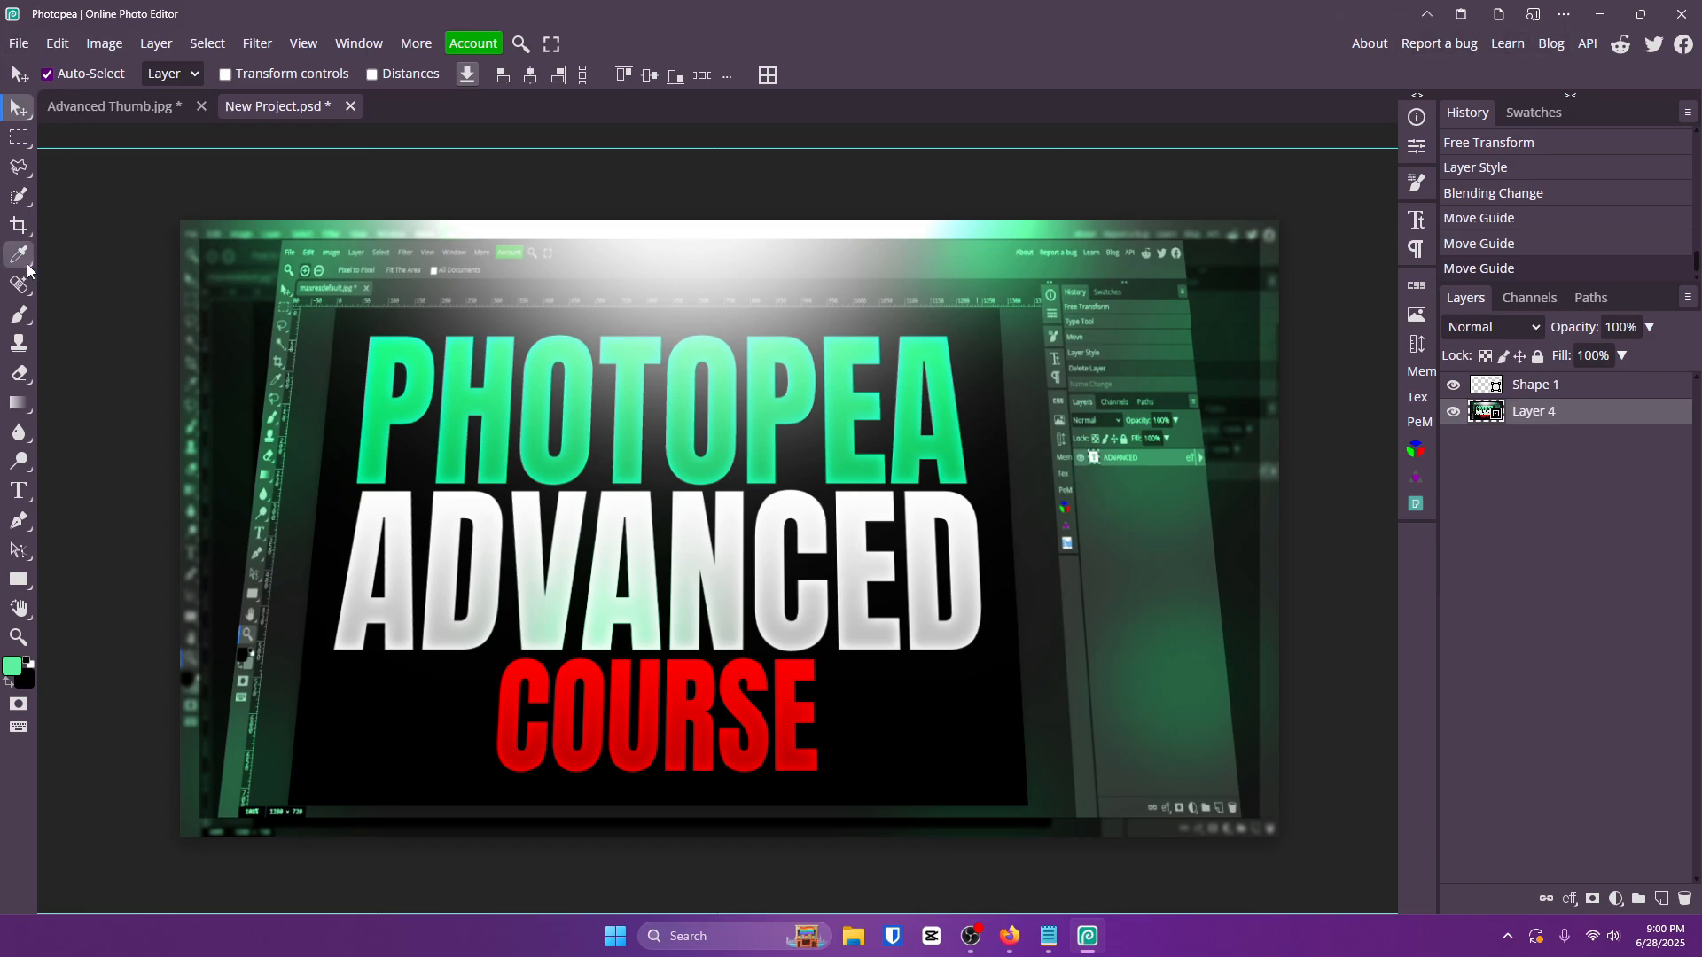
click(49, 46)
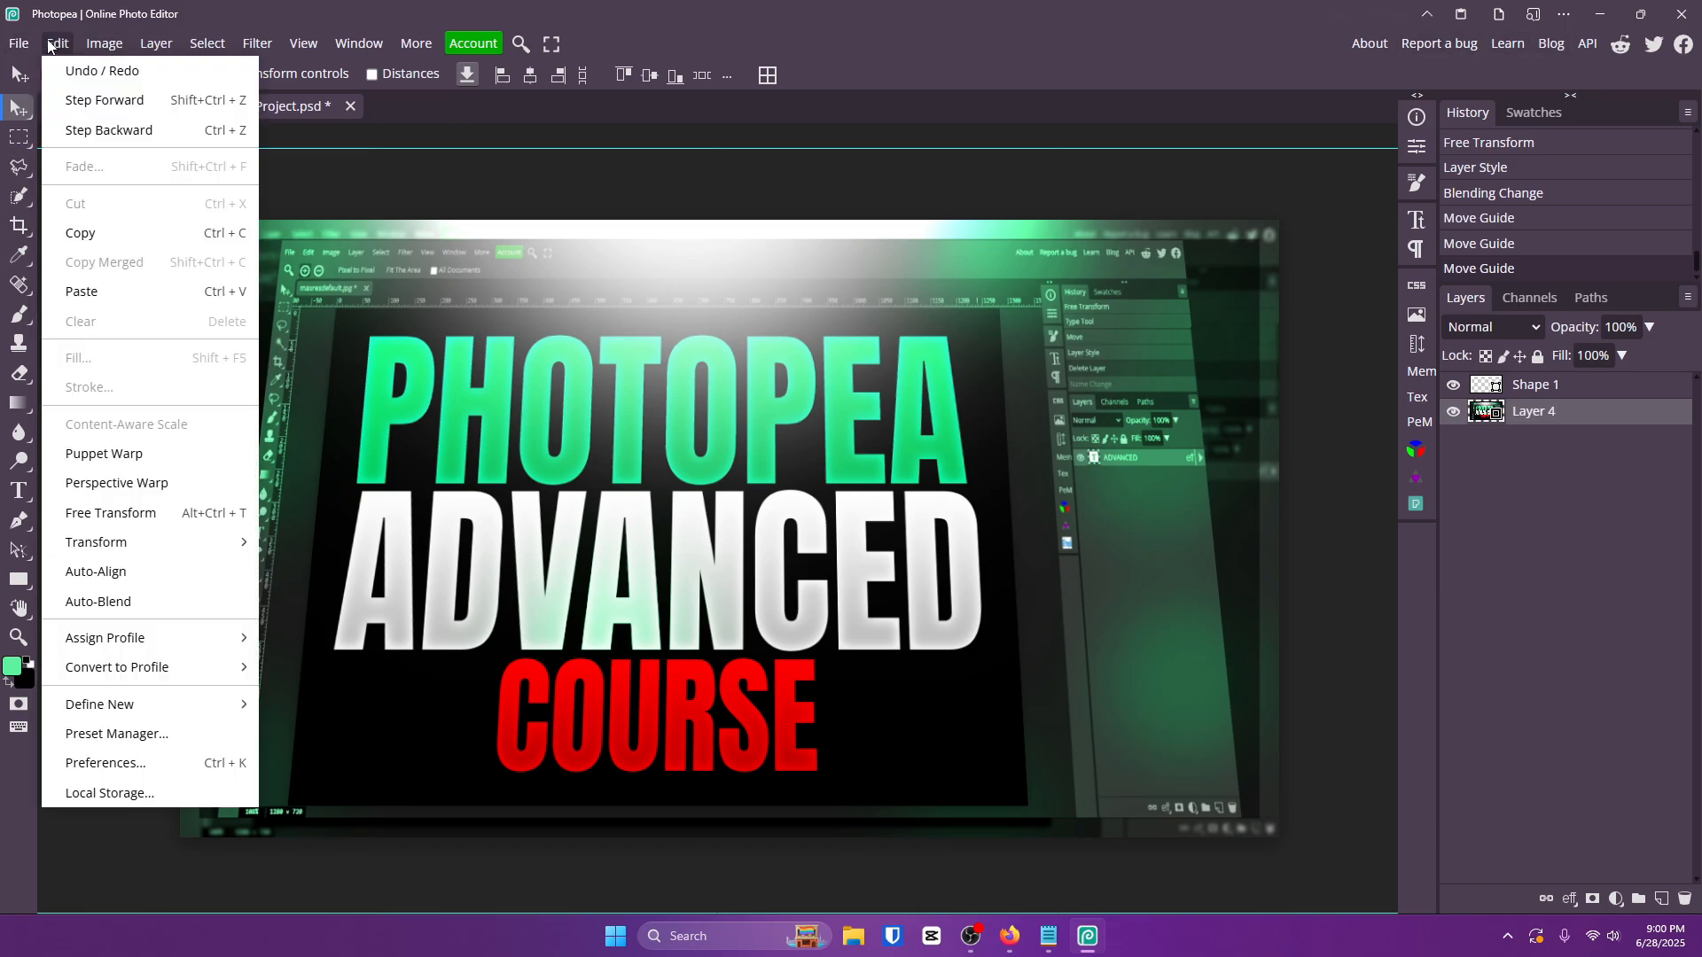
mouse_move(85, 47)
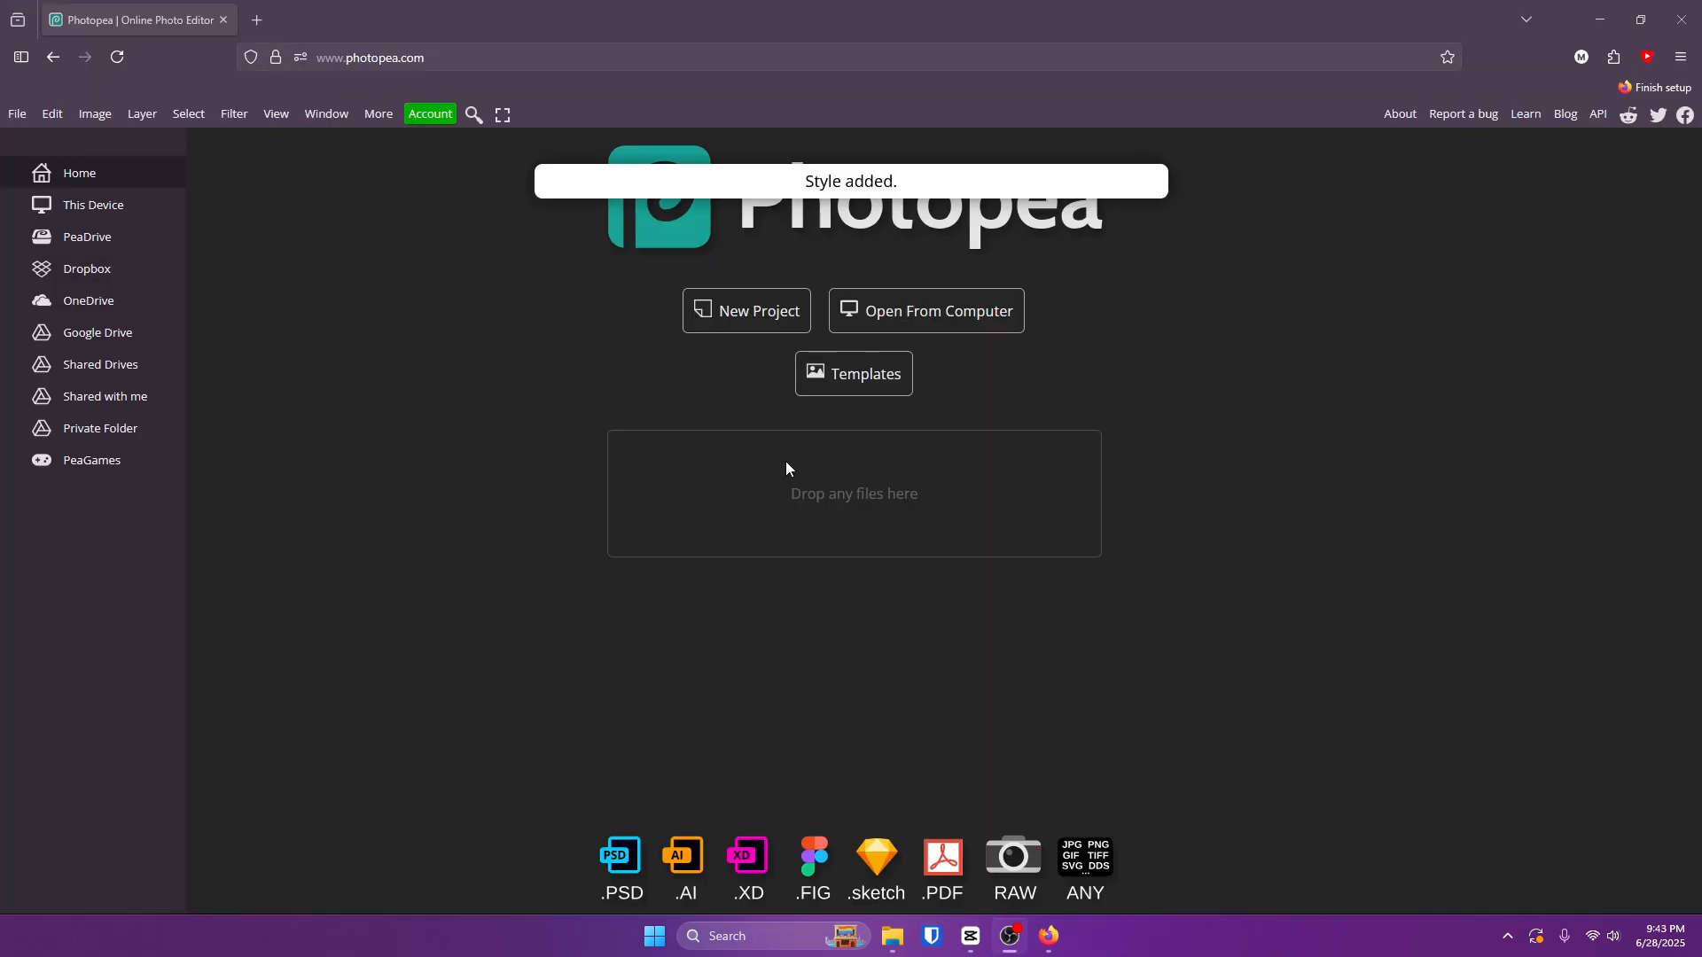
Create a new project from the Youtube Cover preset with its height changed to 423 px, keeping the width at 2560 px.
click(769, 315)
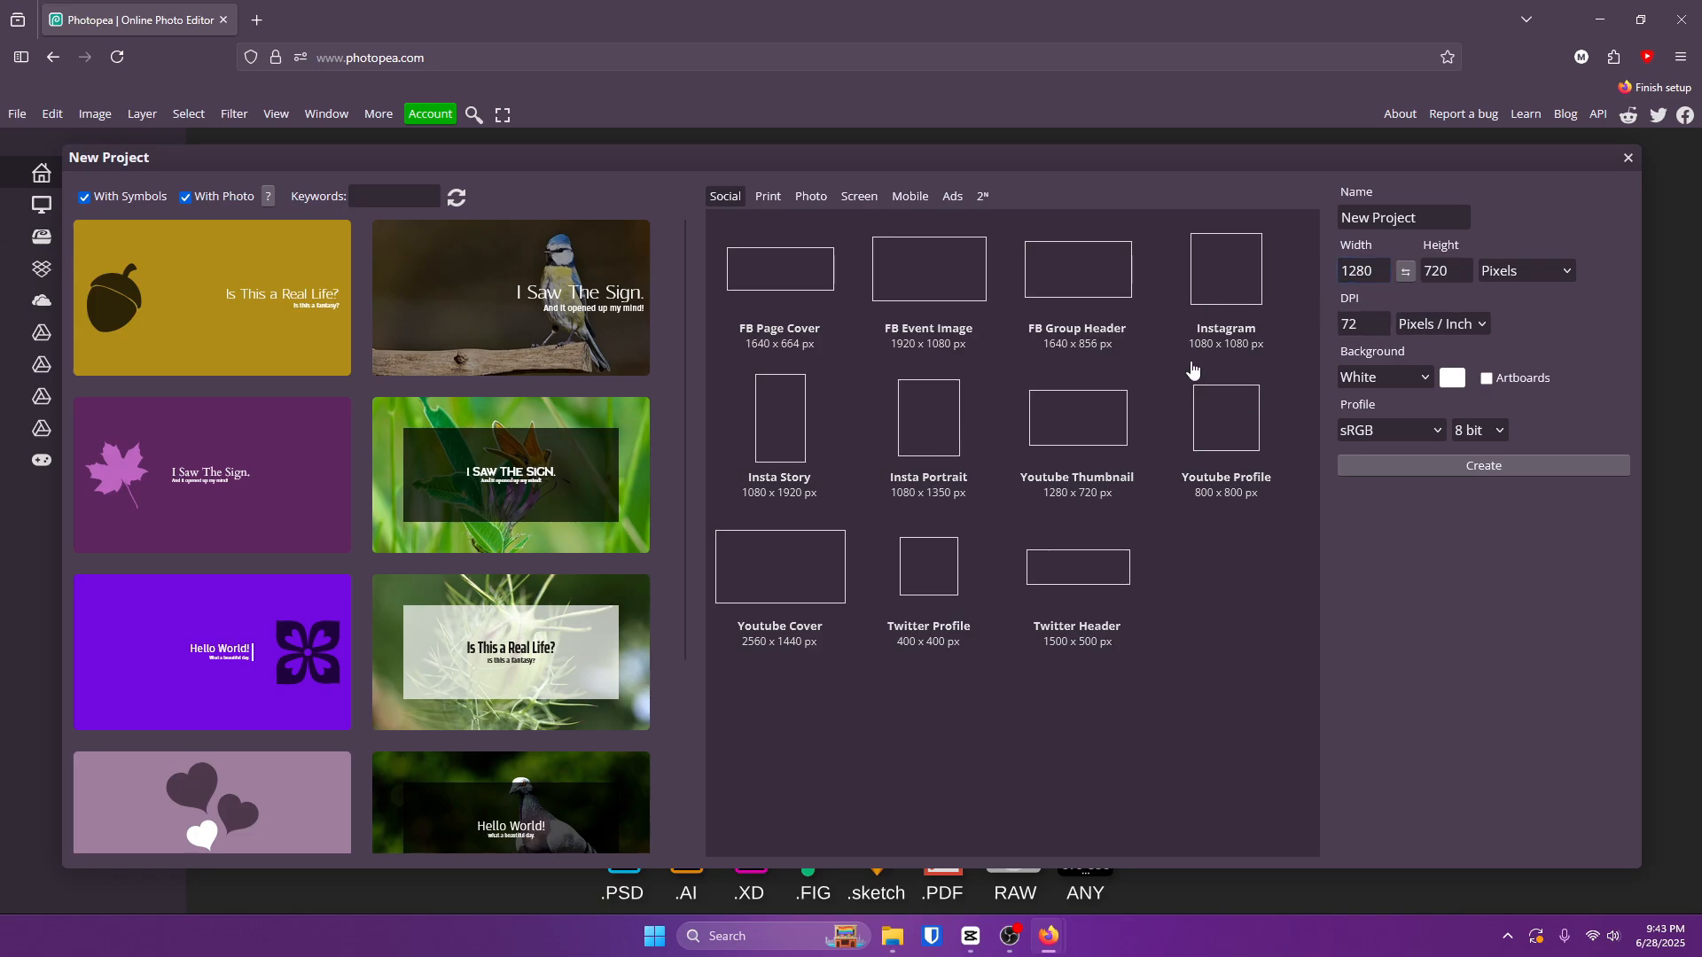
click(790, 604)
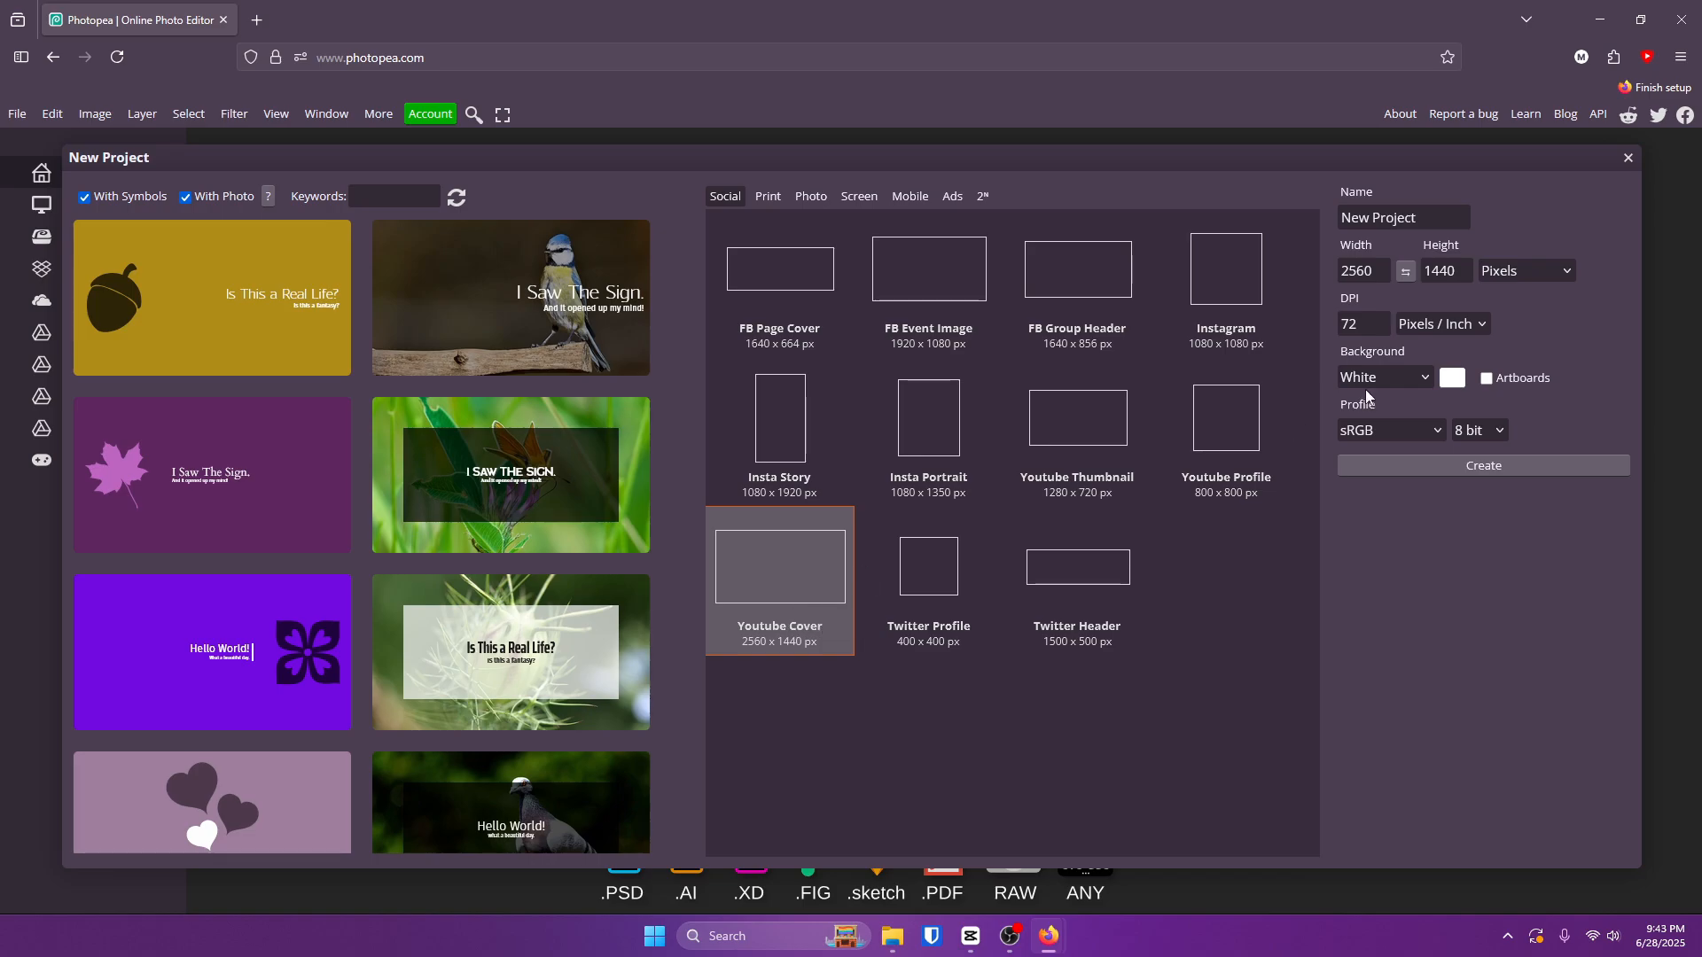
click(1379, 273)
click(1463, 269)
drag(1463, 269, 1300, 256)
text(423)
click(1430, 467)
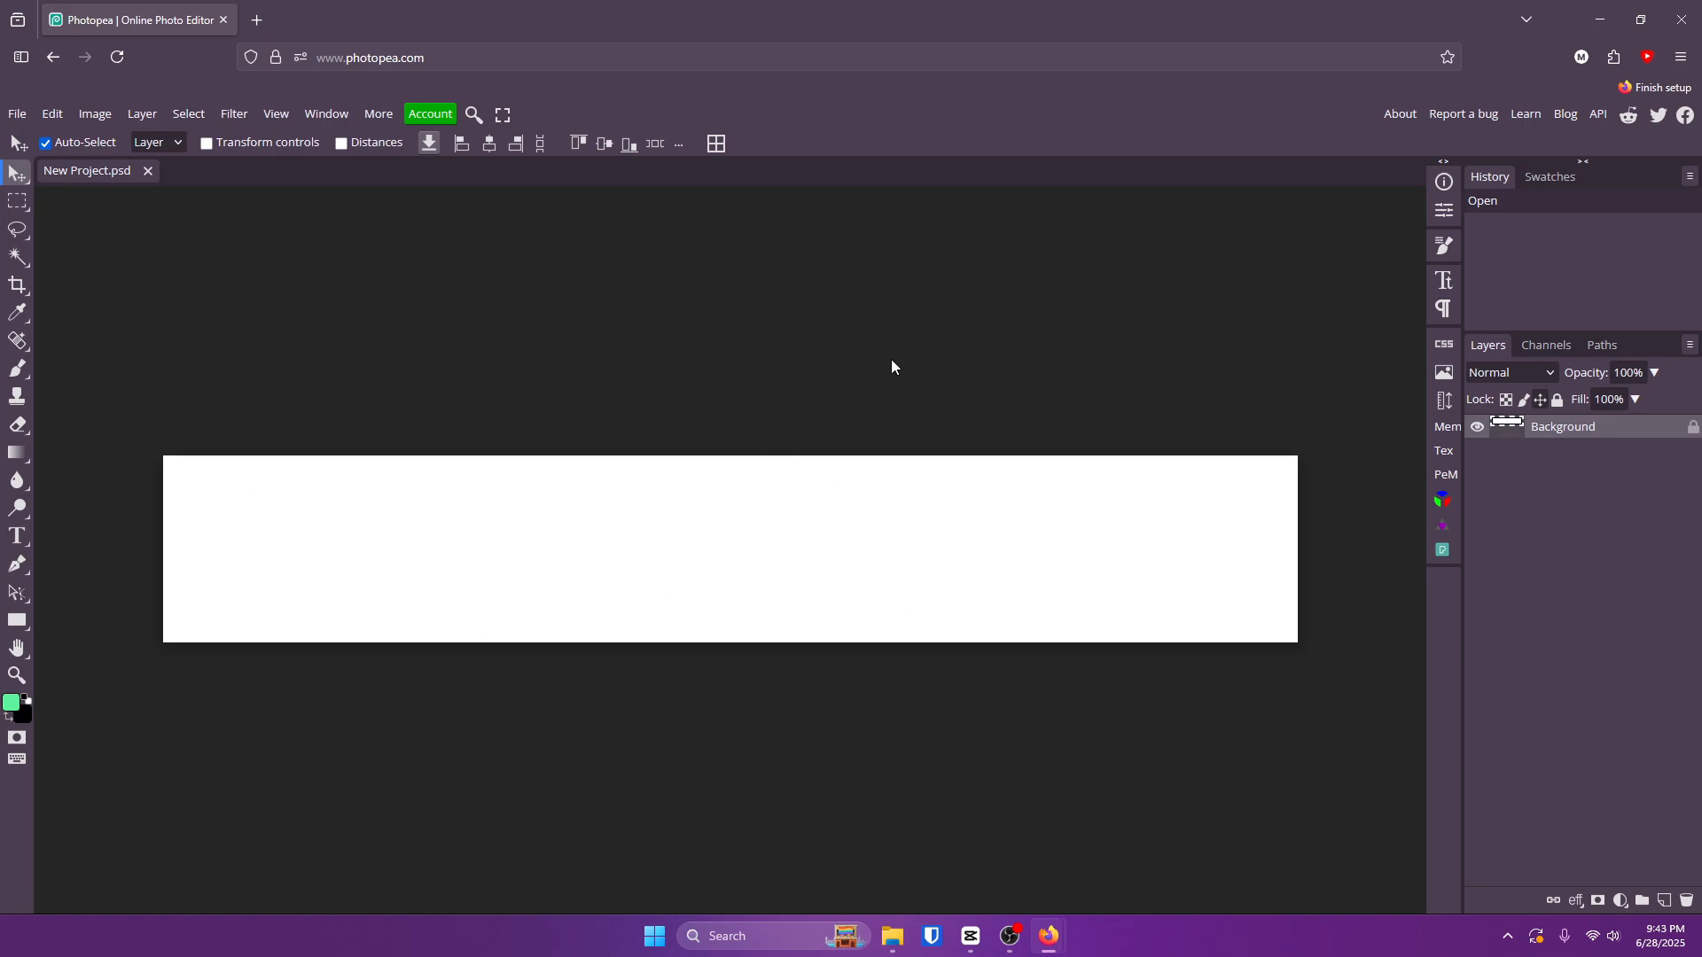
Check the JPG export settings for the narrow 2560 × 423 px banner, then close them without saving.
click(17, 114)
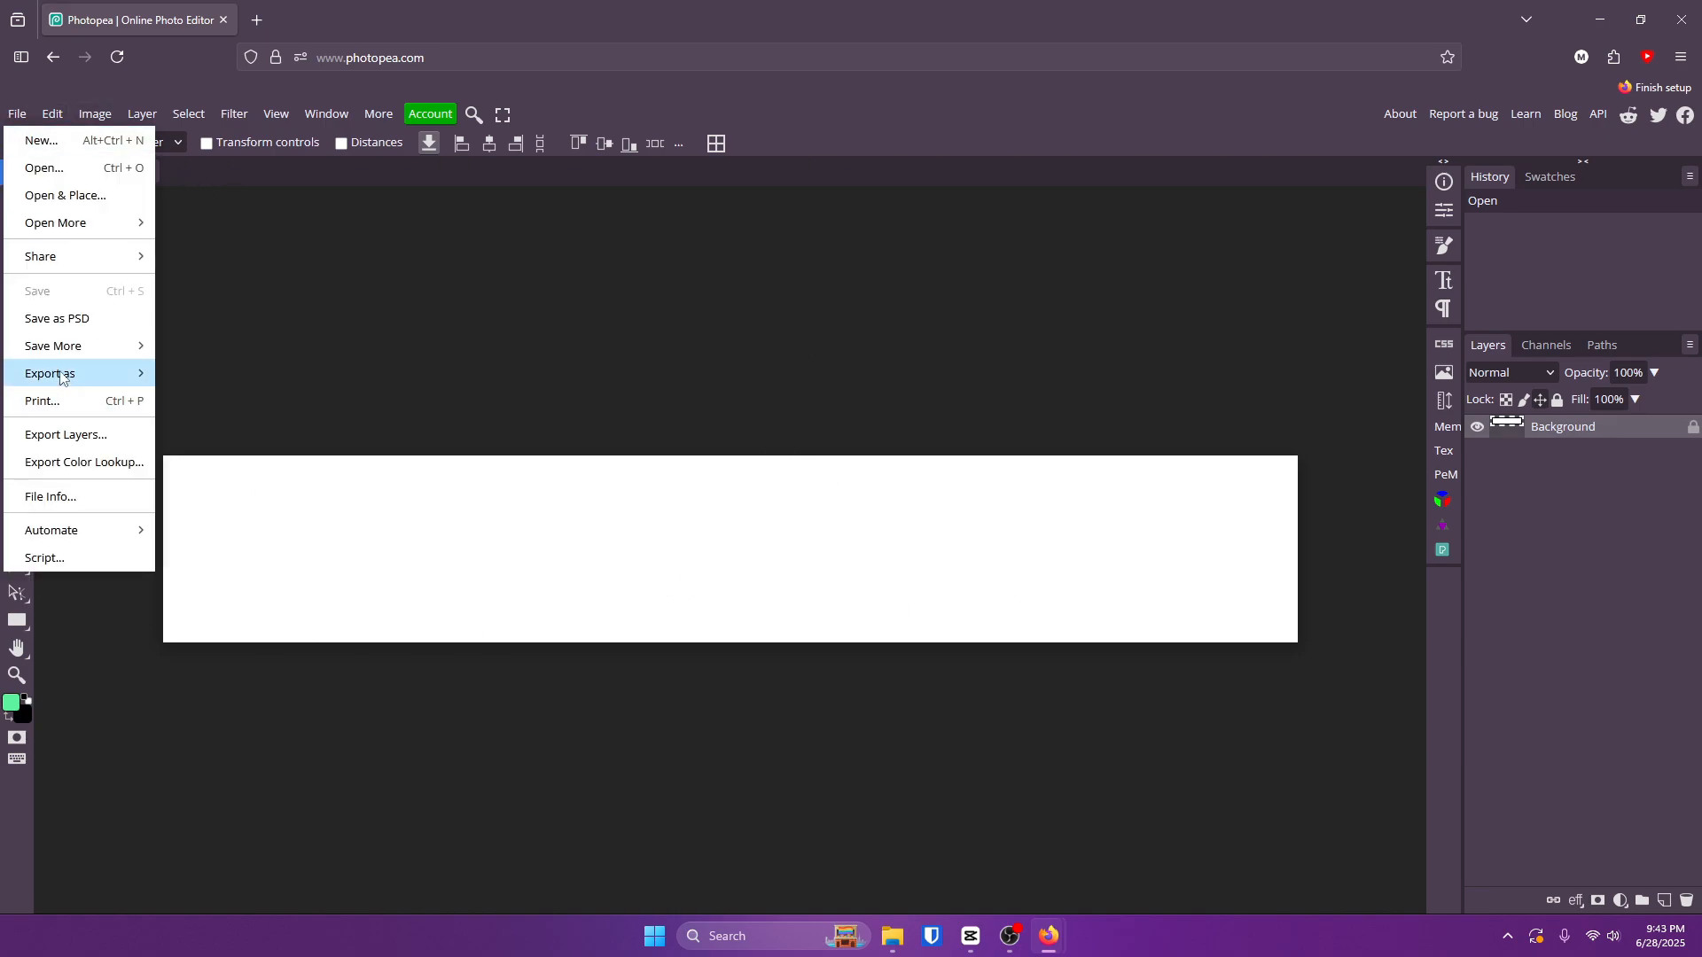
mouse_move(65, 374)
click(229, 403)
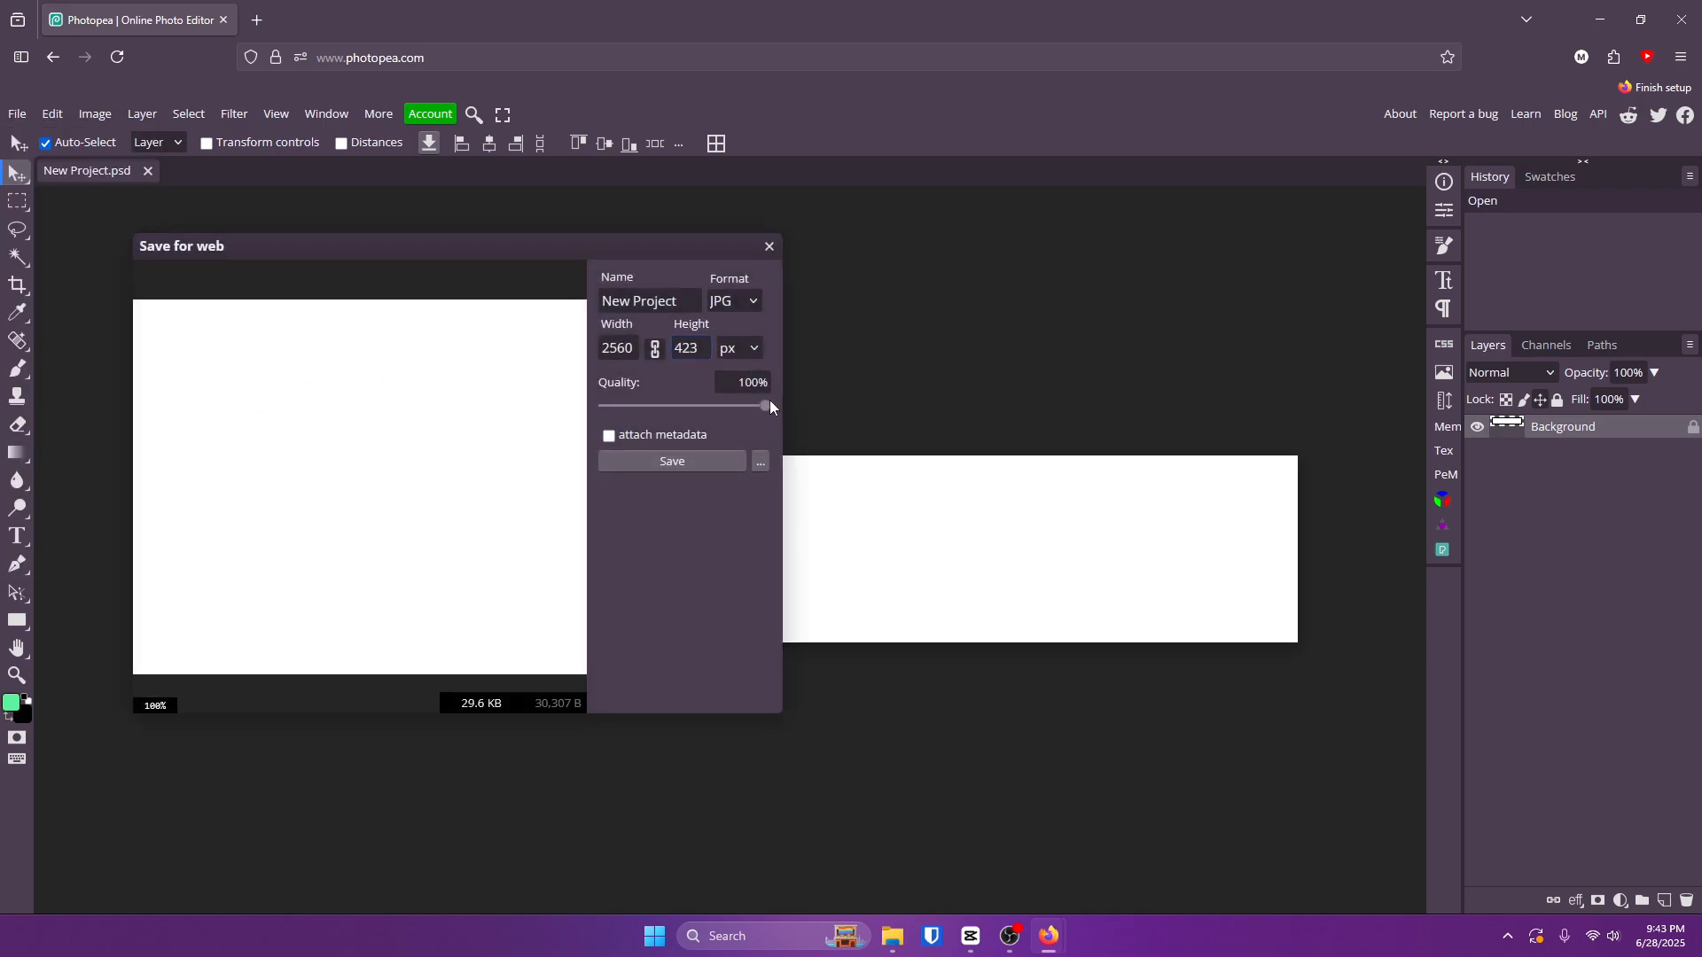
click(769, 248)
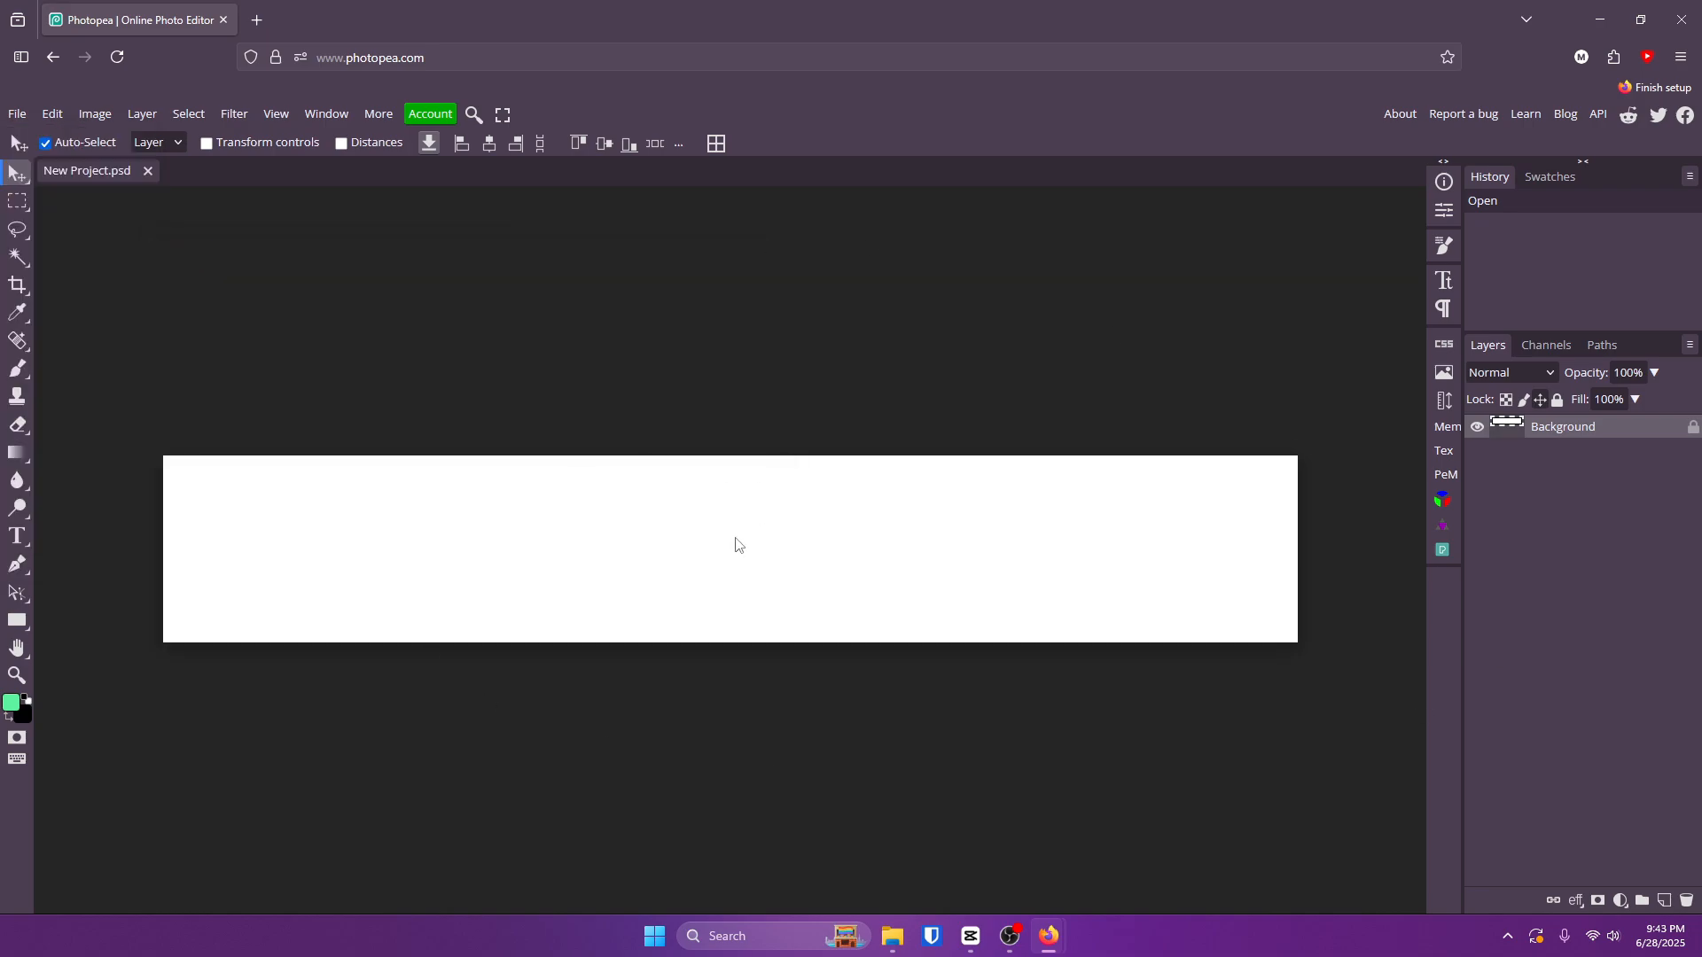
Increase the canvas height to 1440 px with the existing banner area anchored in the center.
click(95, 114)
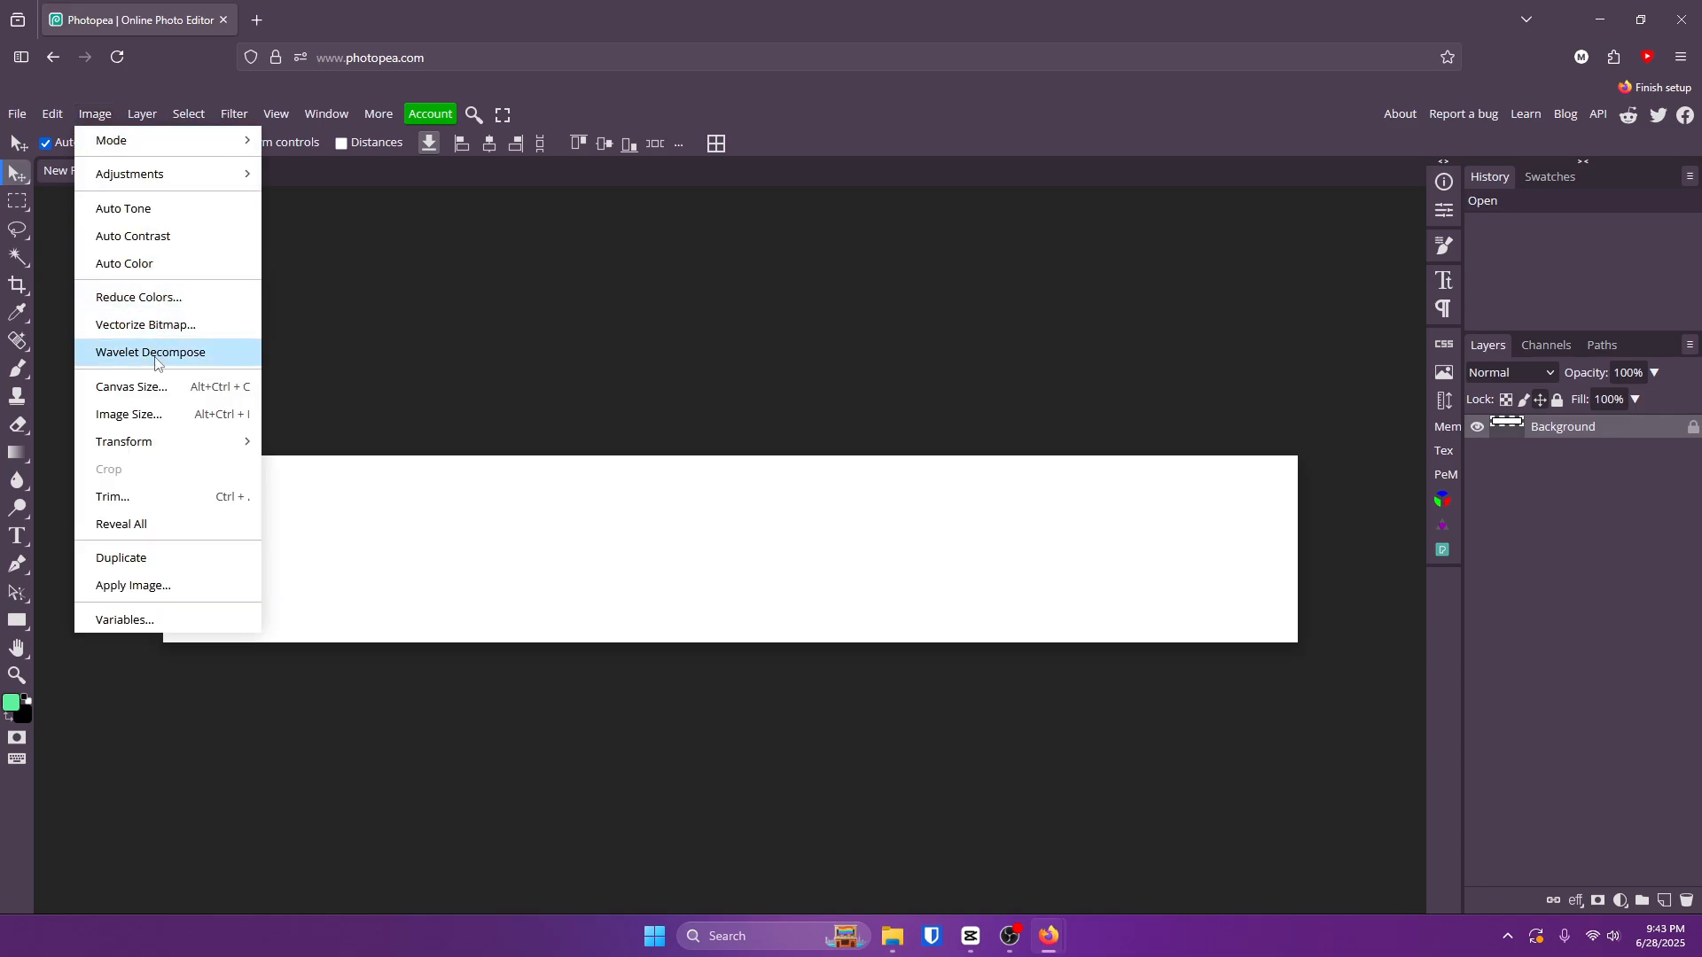
click(154, 385)
key(Tab)
text(1440)
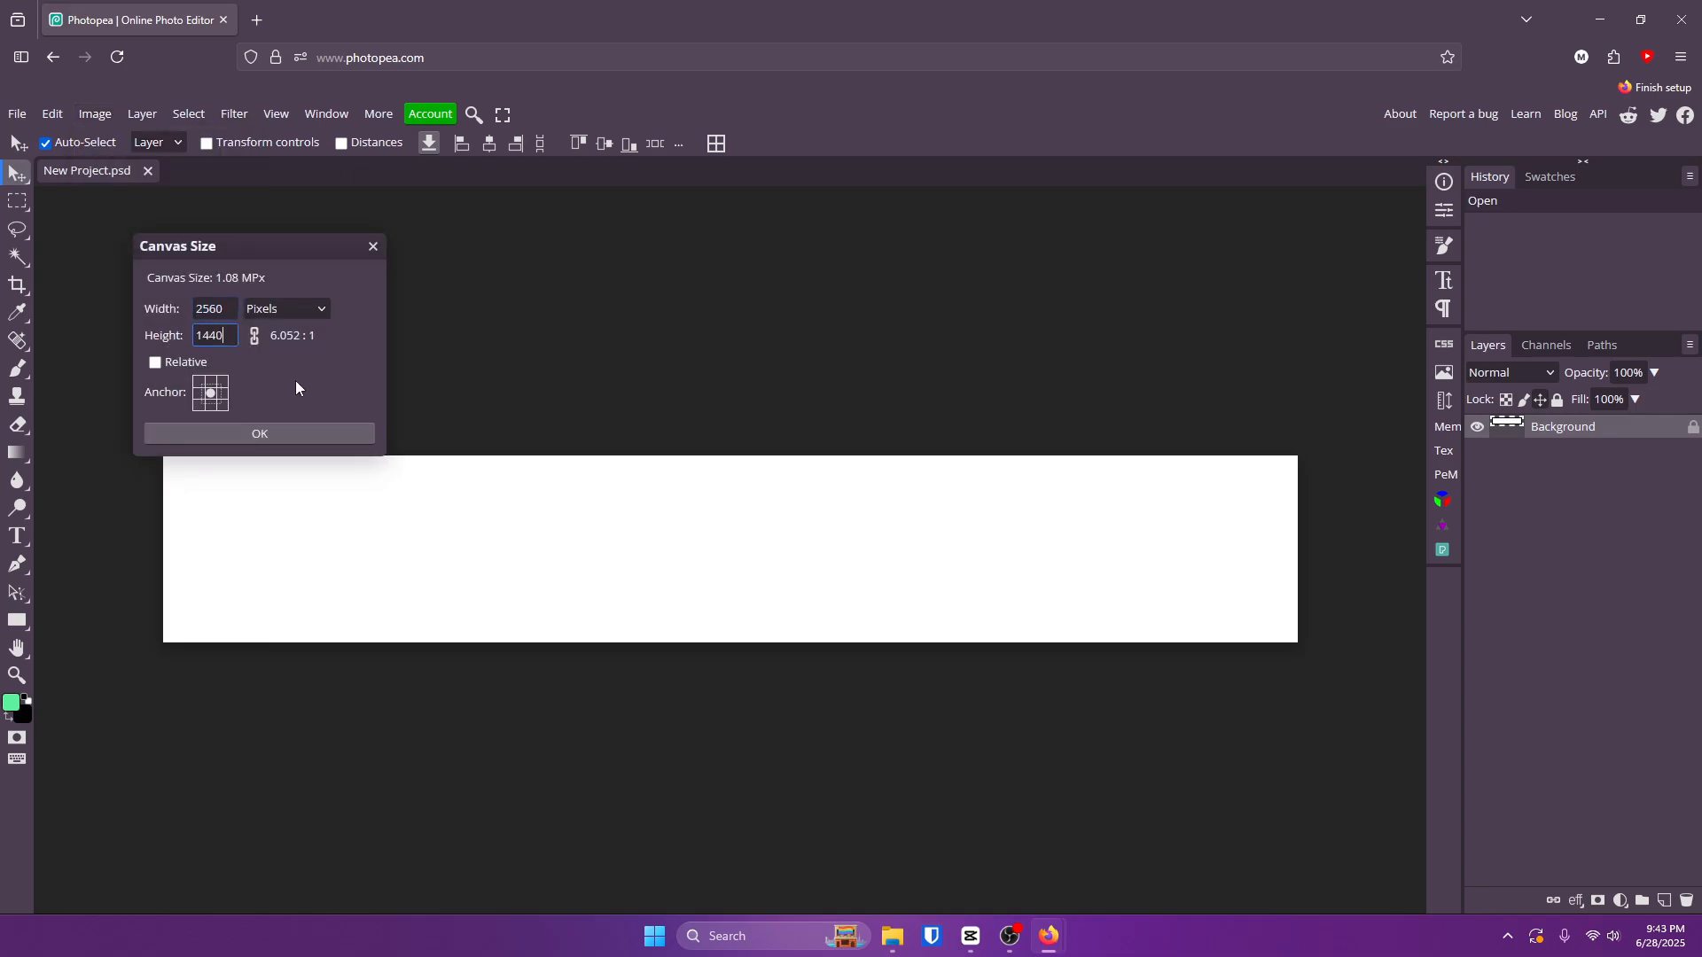
click(322, 430)
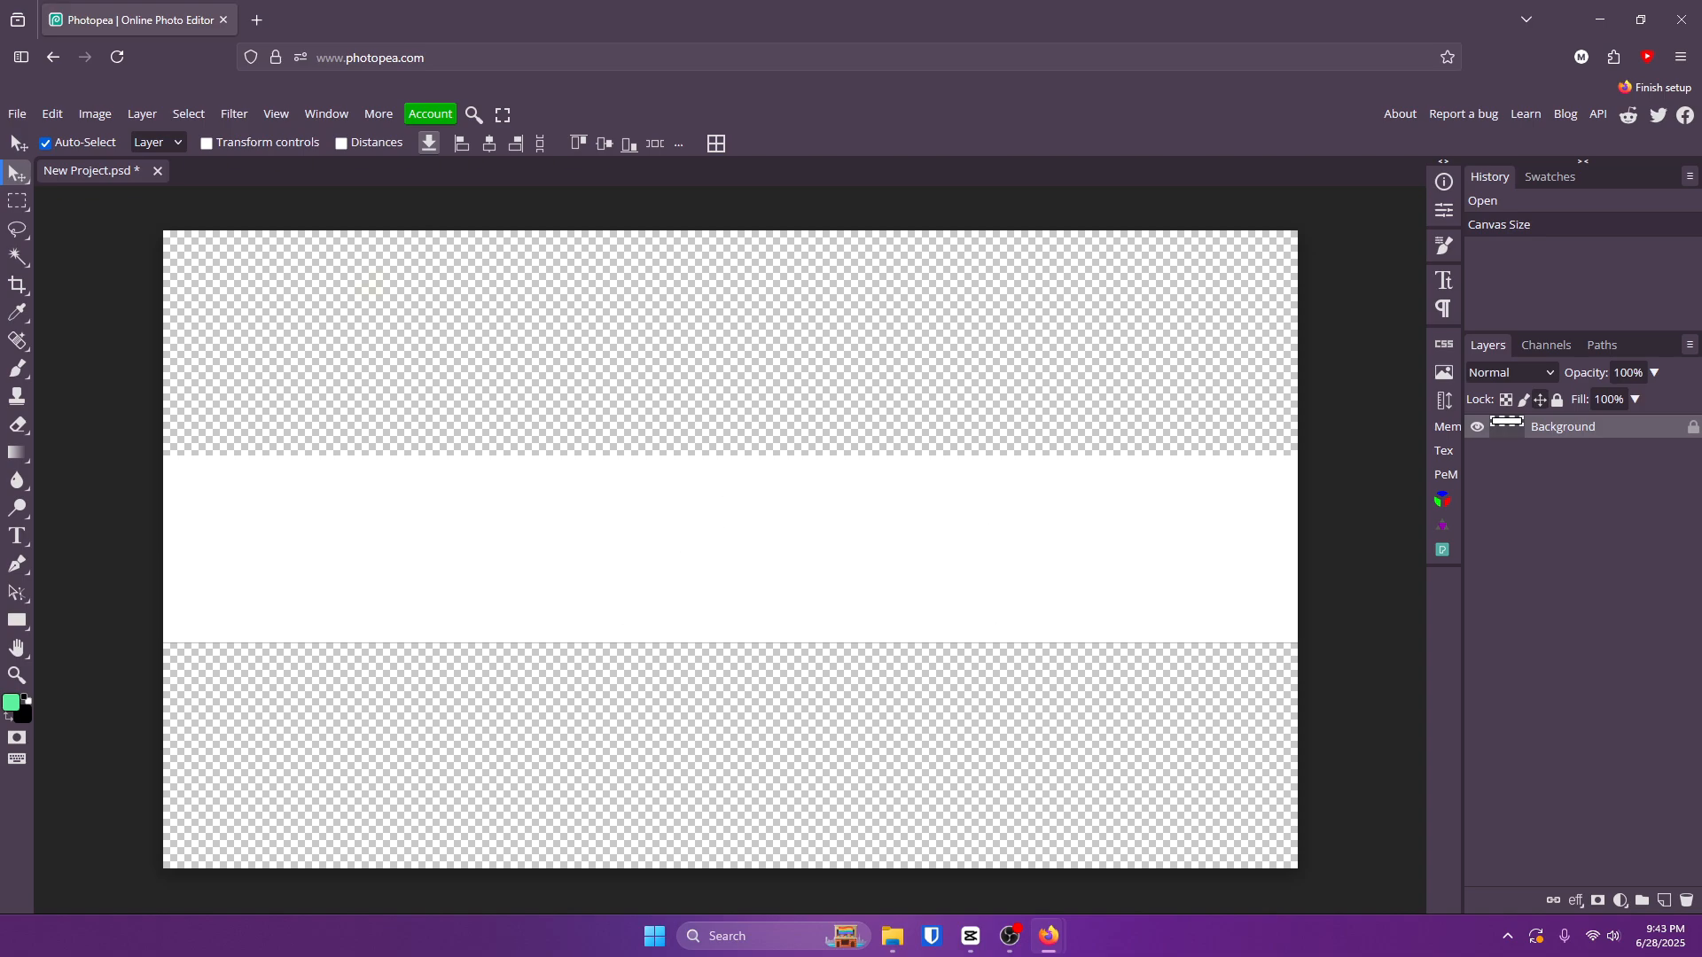
Review the JPG export settings for the enlarged 2560 × 1440 px canvas and close them without saving.
click(17, 114)
mouse_move(53, 372)
click(297, 399)
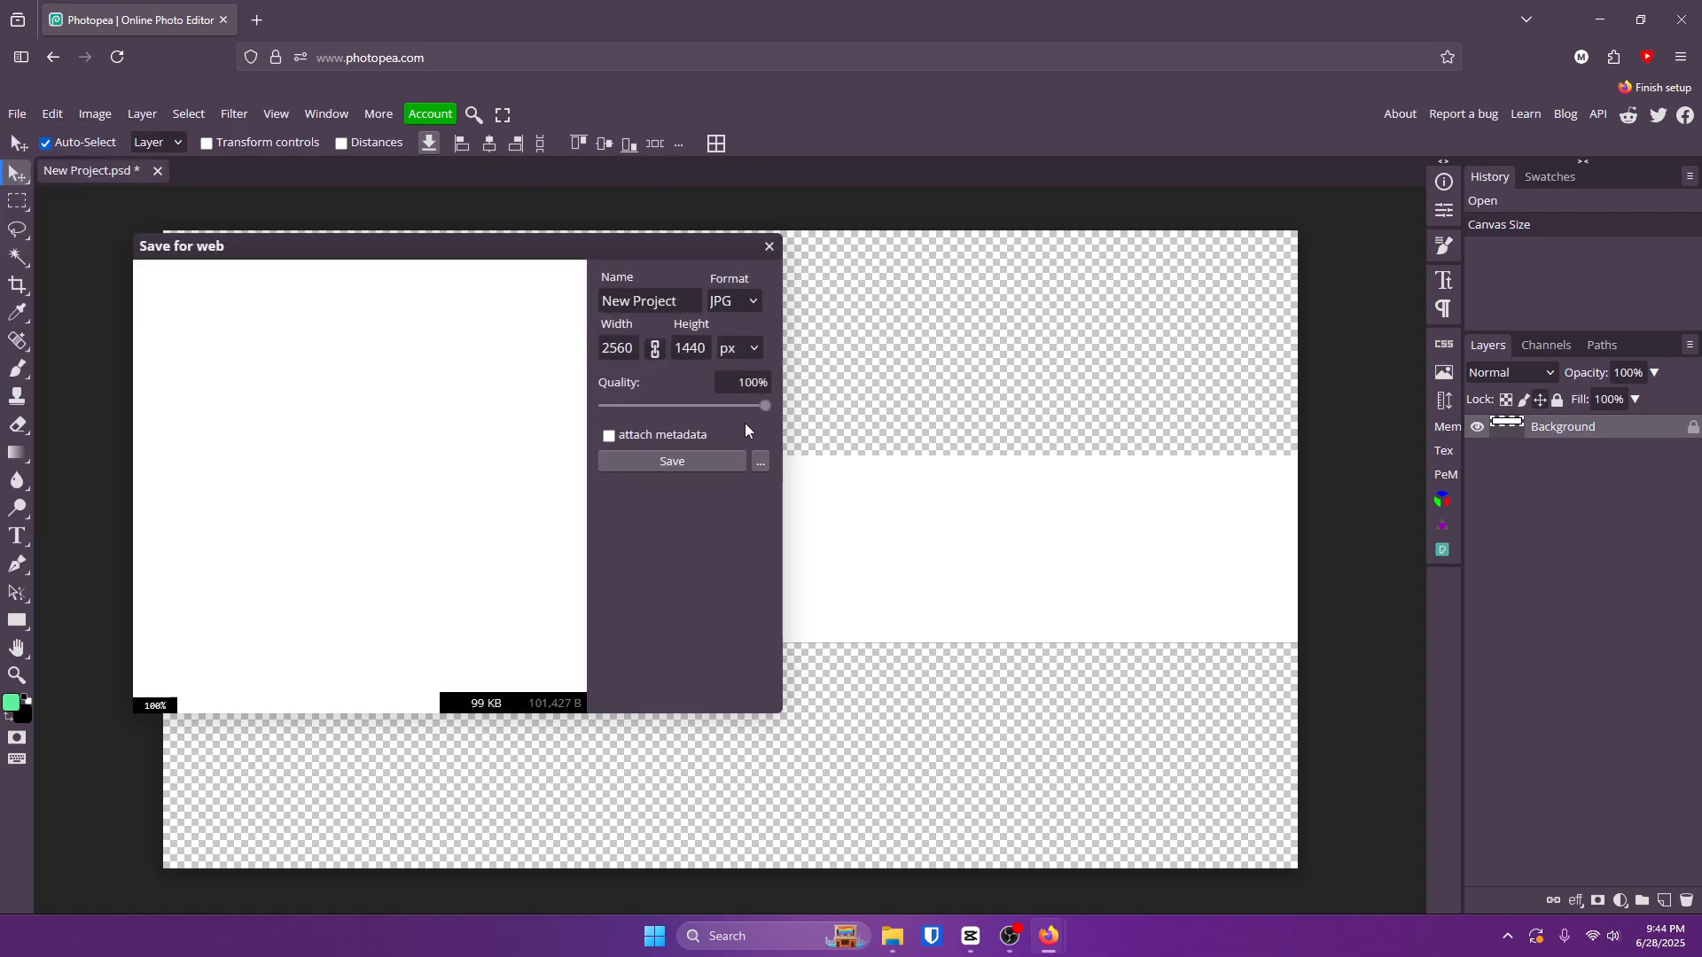
click(769, 246)
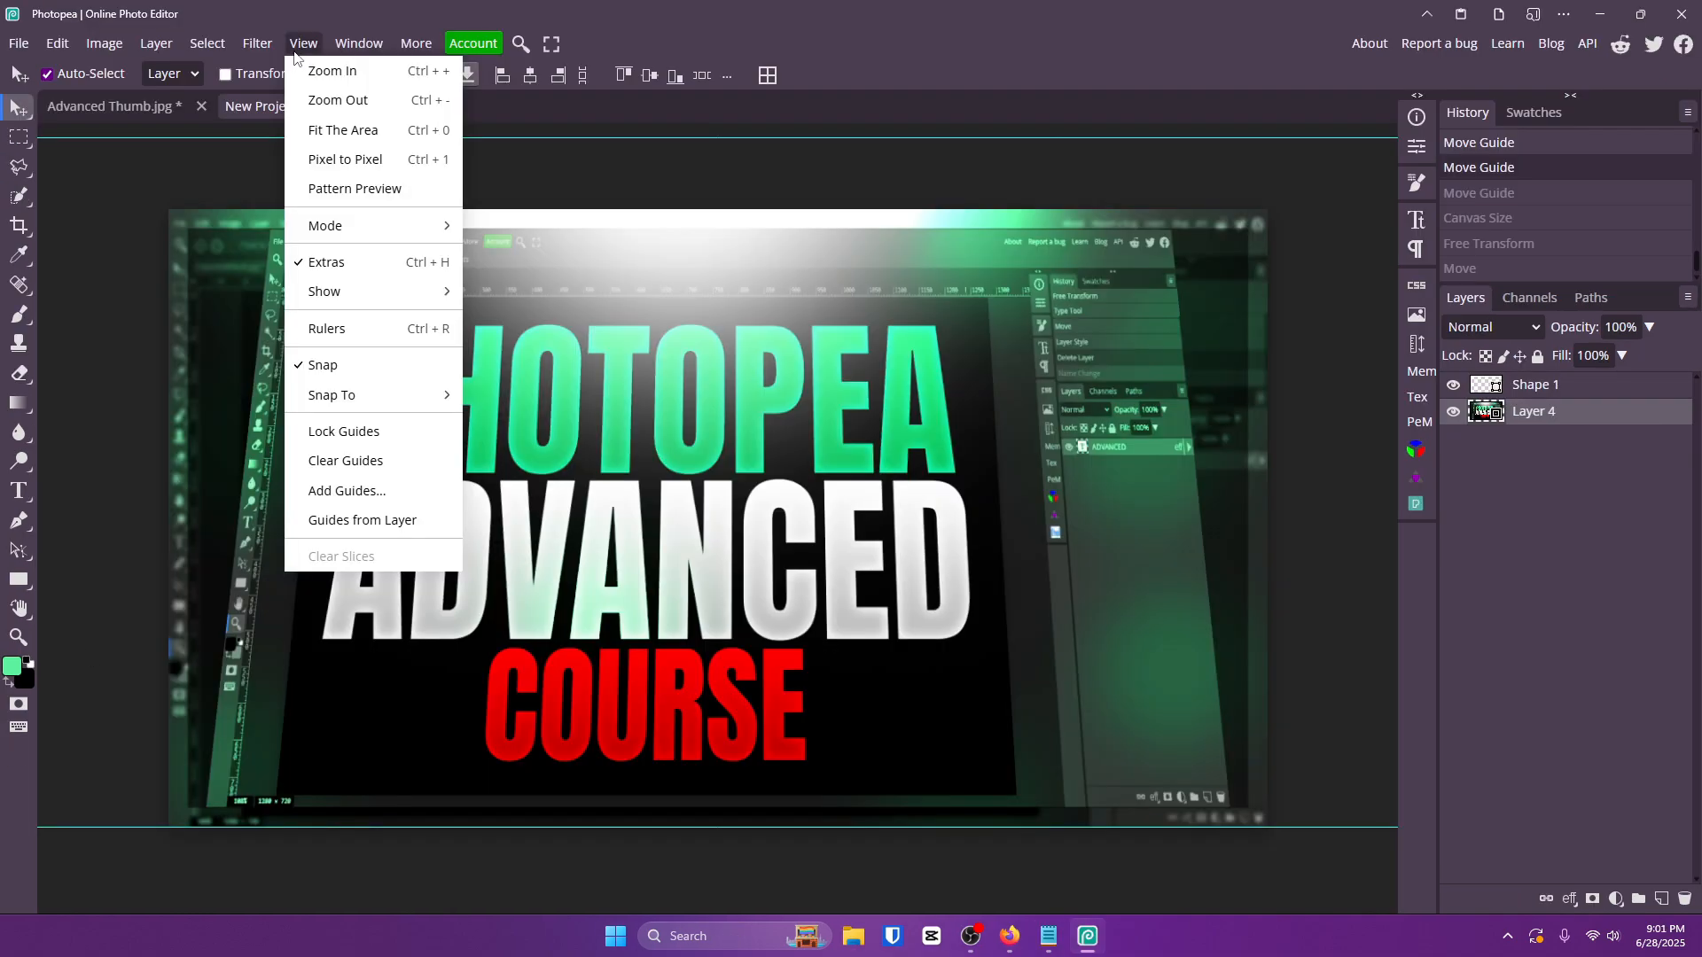
click(17, 490)
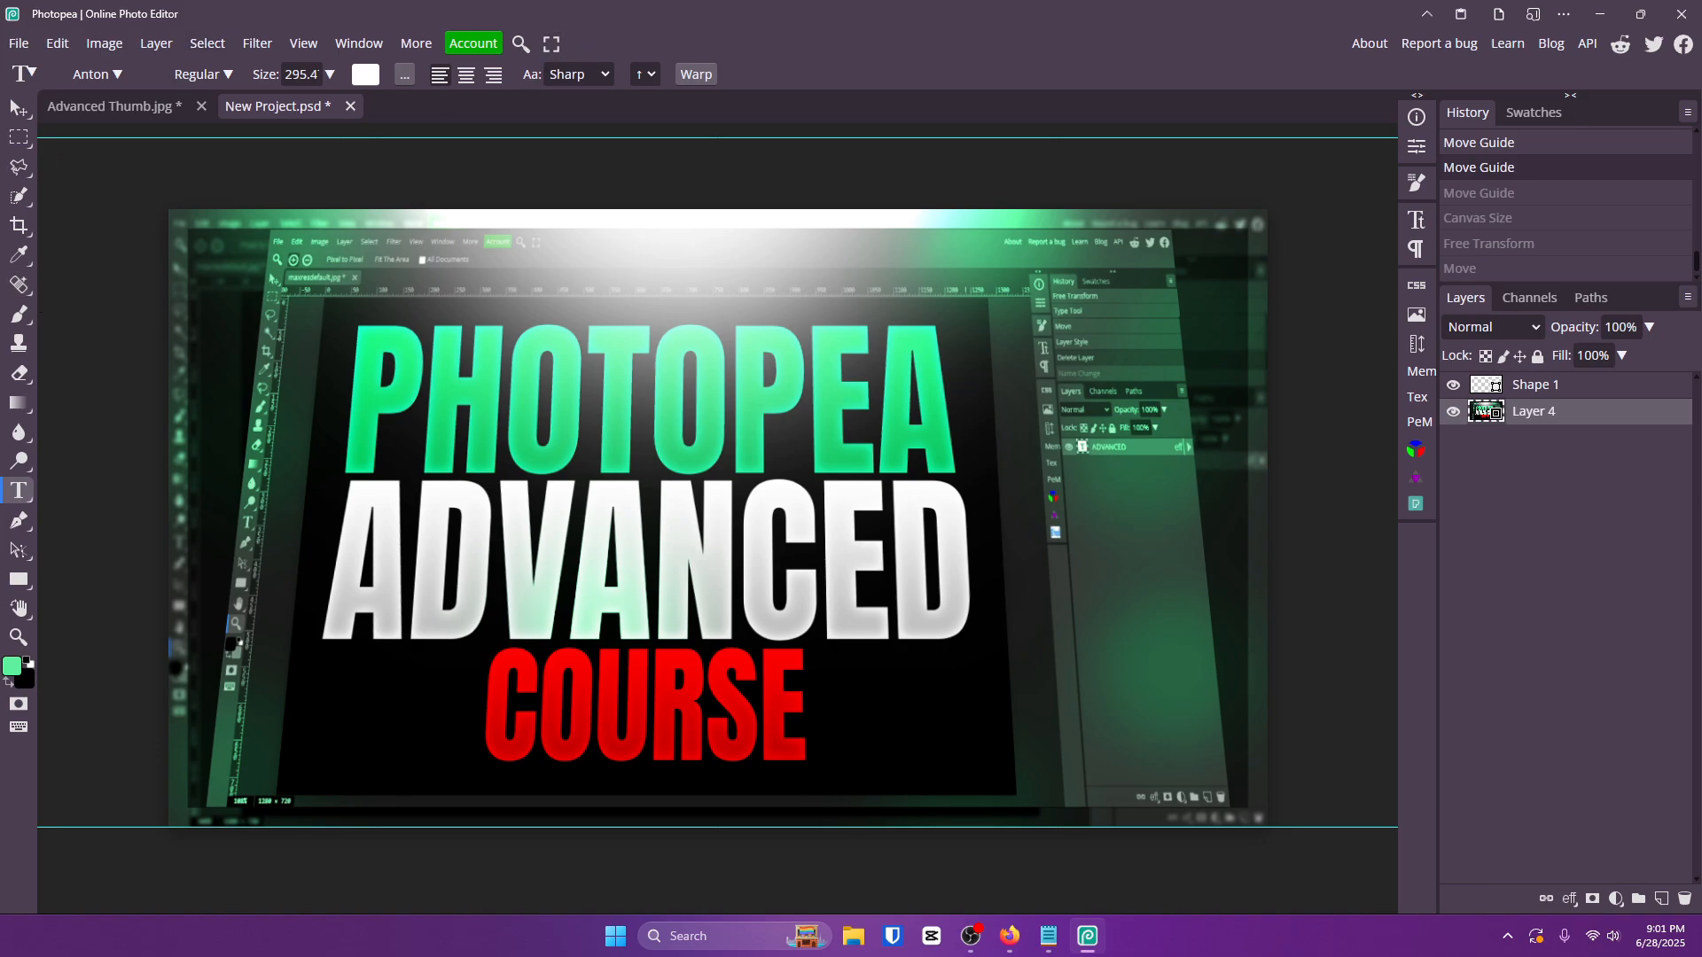
Switch to the browser and open the membership offer on the CAMBIT Creates YouTube channel.
click(1010, 936)
key(alt+Tab)
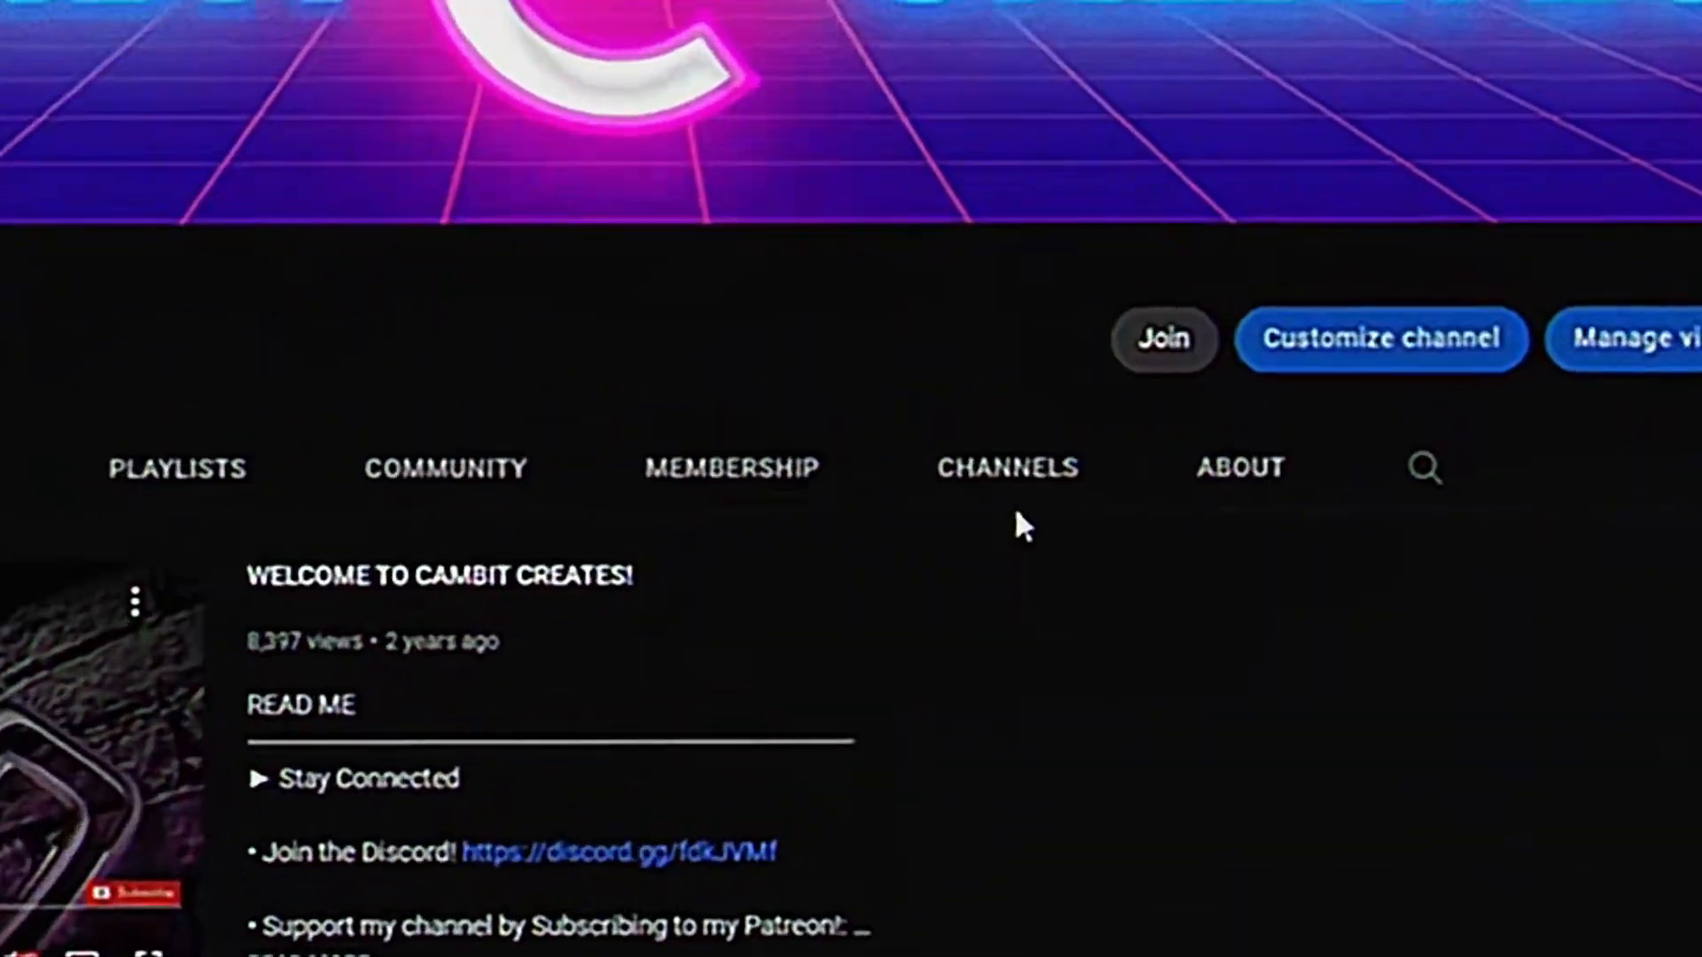
click(1142, 448)
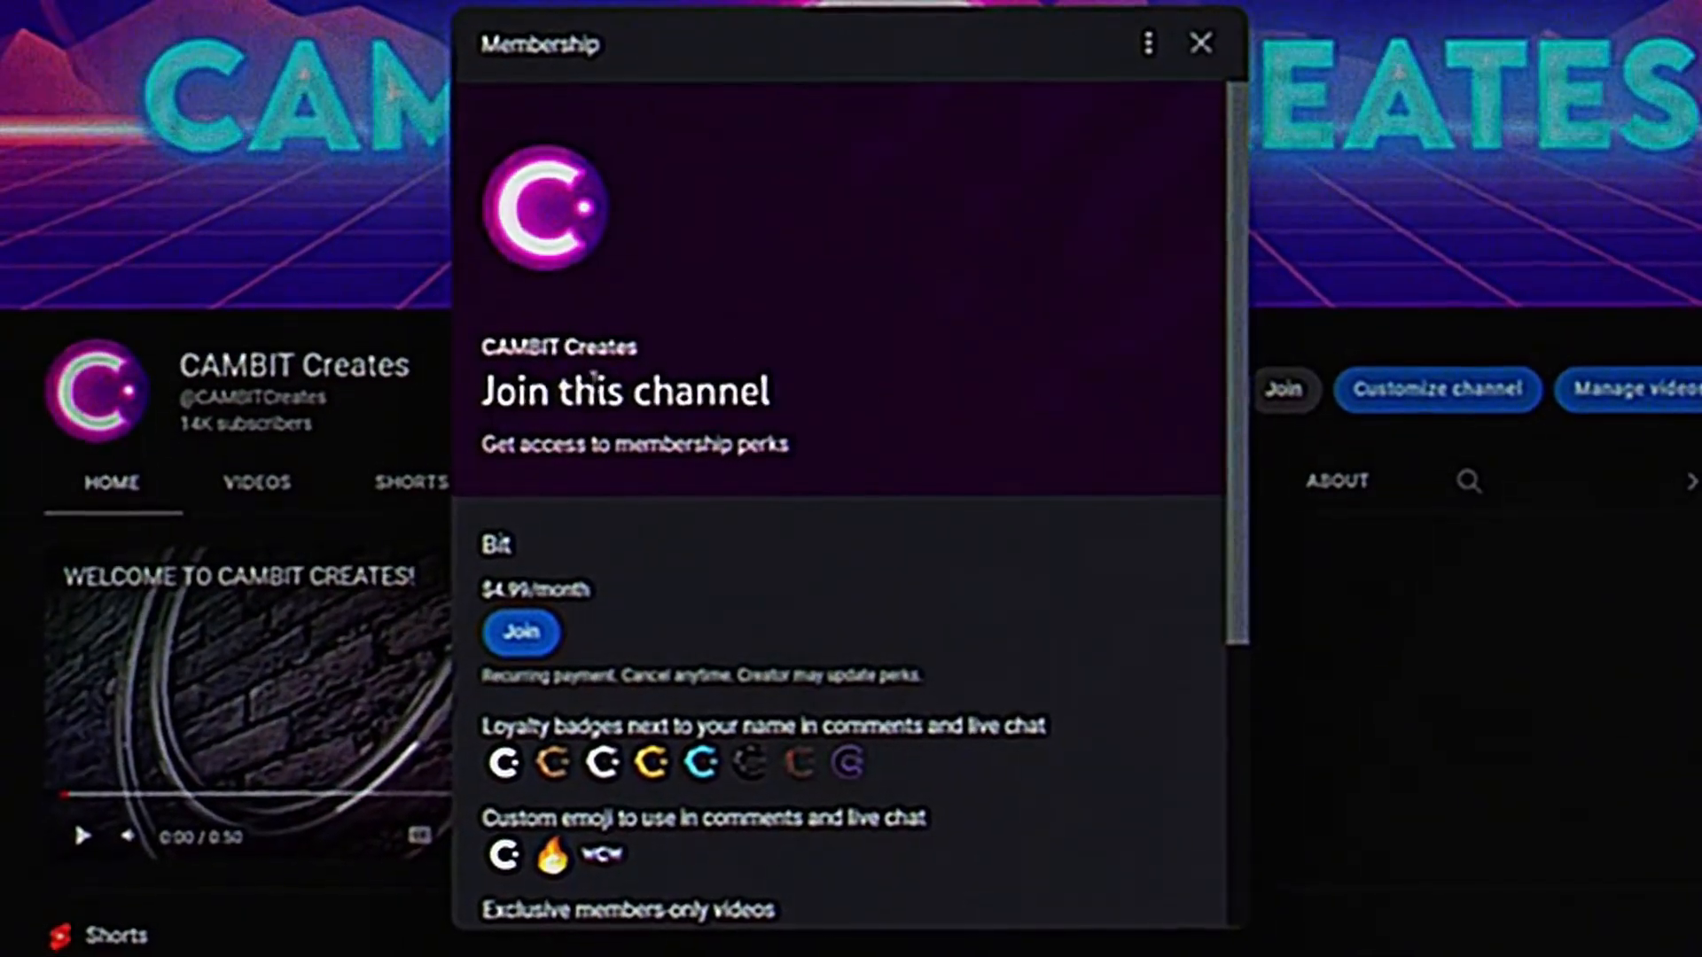